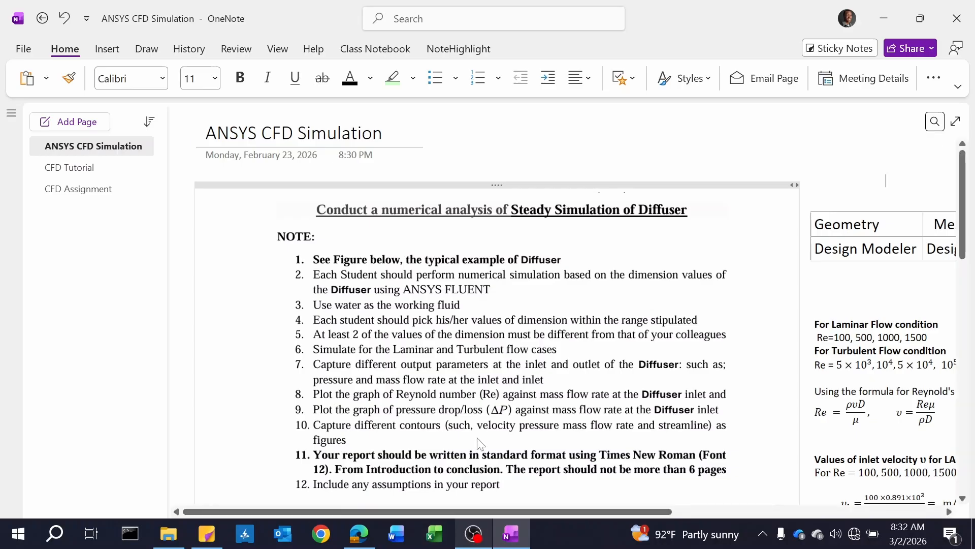
Read through the diffuser assignment's instructions and look over its typical diffuser figure
scroll(482, 355, "down", 3)
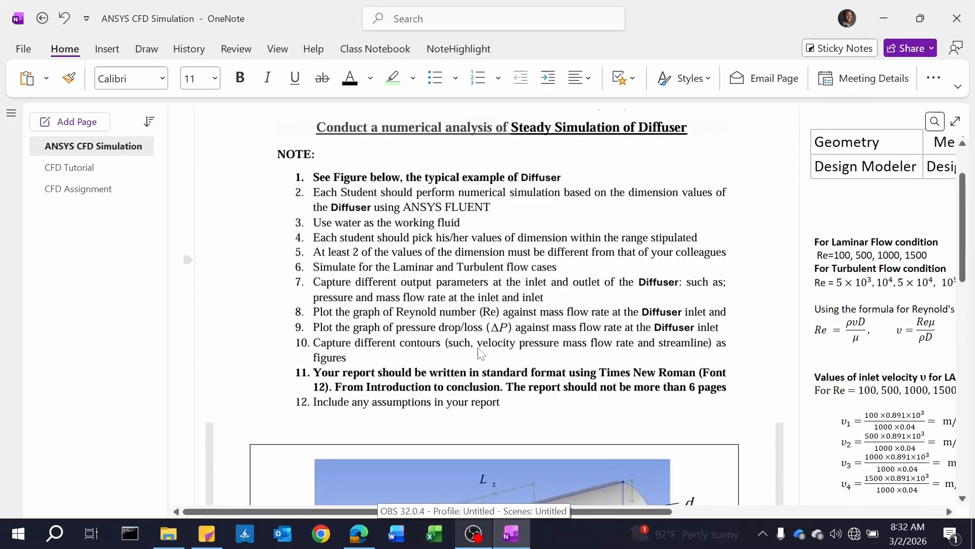
scroll(480, 352, "down", 9)
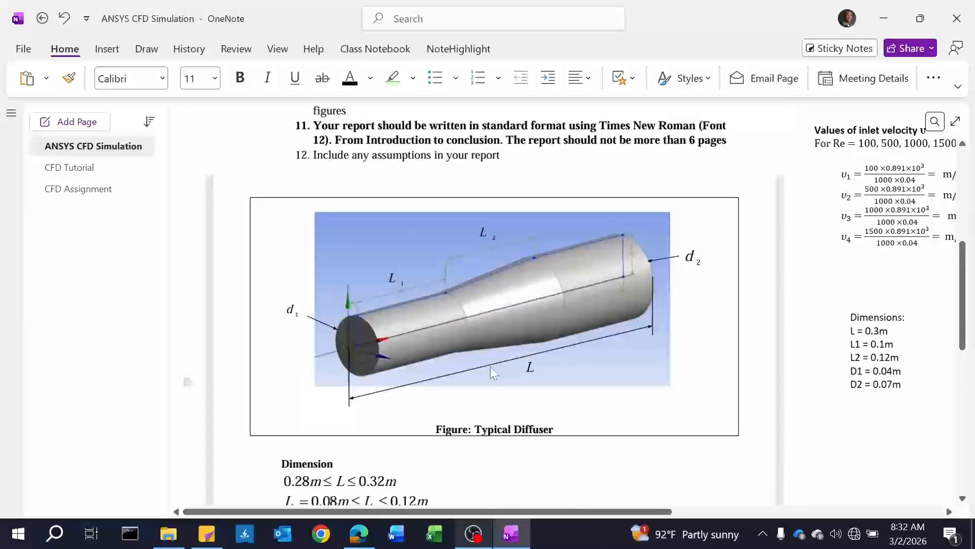
scroll(490, 371, "up", 6)
scroll(492, 367, "up", 6)
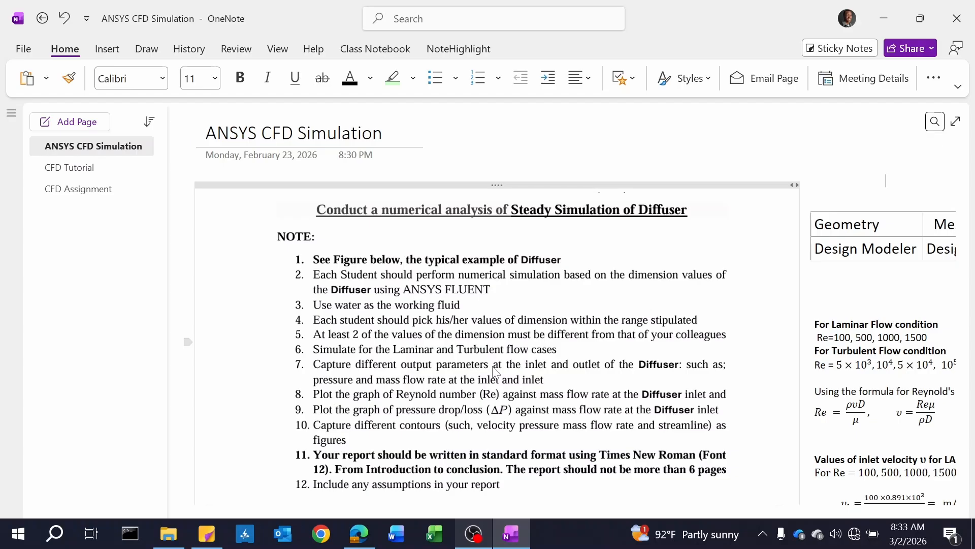
scroll(450, 356, "down", 5)
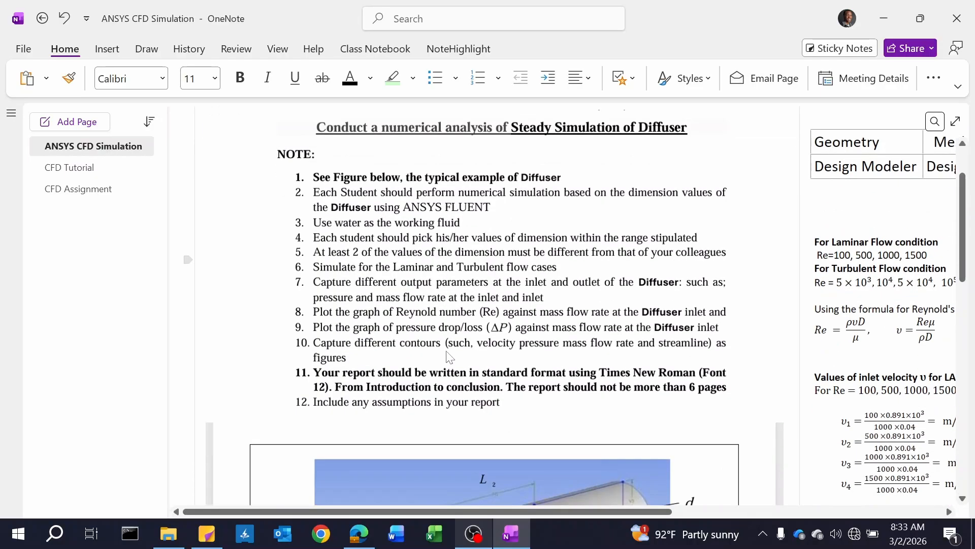
scroll(446, 351, "up", 3)
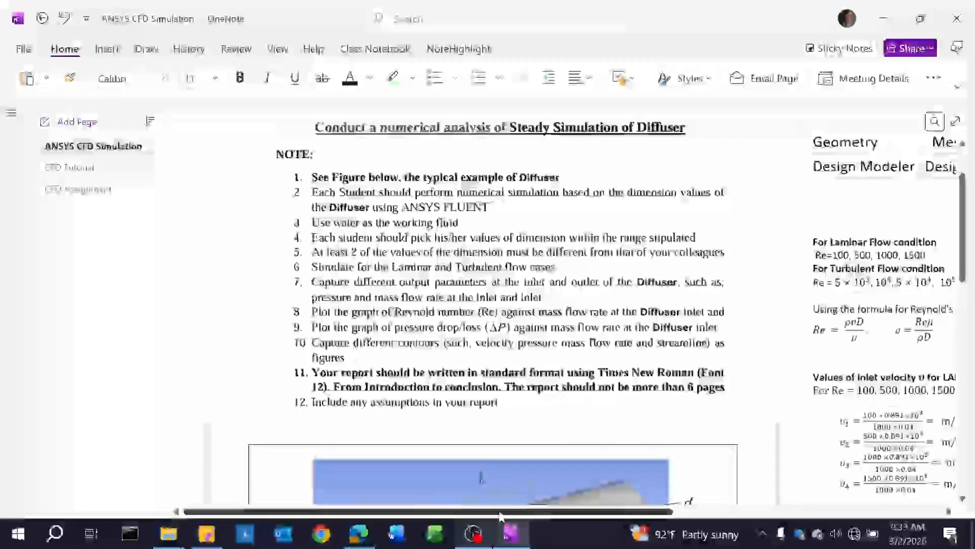
Examine the software table and the Reynolds numbers listed for the laminar and turbulent flow conditions beside the assignment
left_click_drag(503, 511, 754, 511)
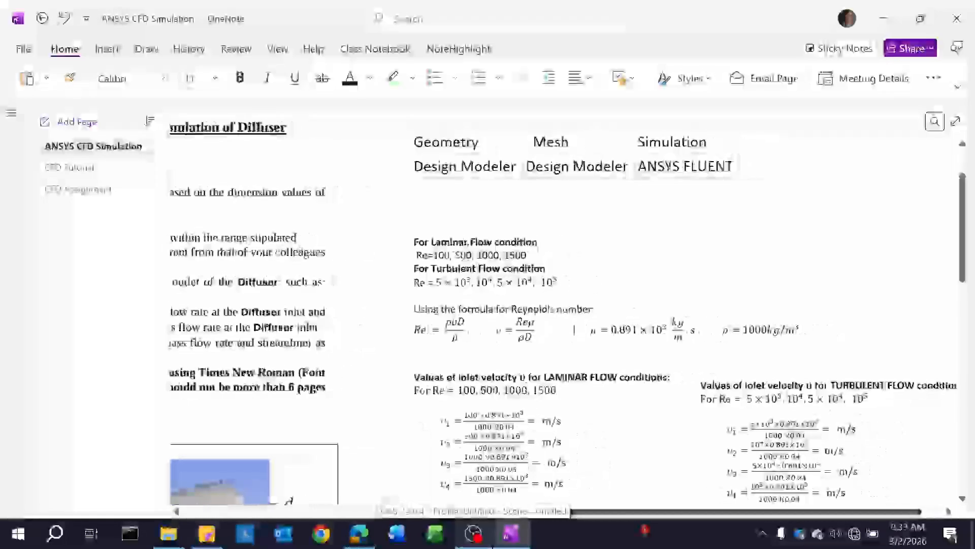
scroll(635, 355, "up", 1)
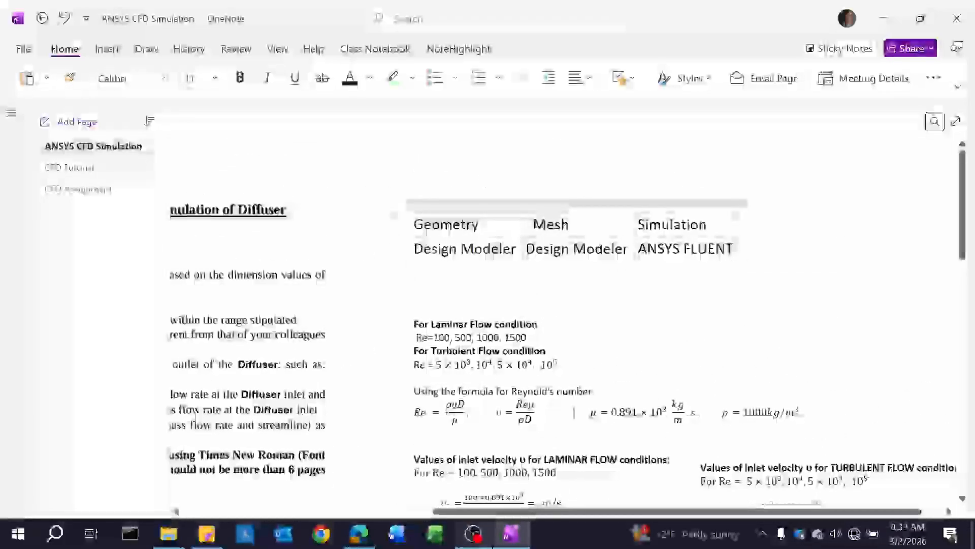
left_click_drag(519, 511, 487, 510)
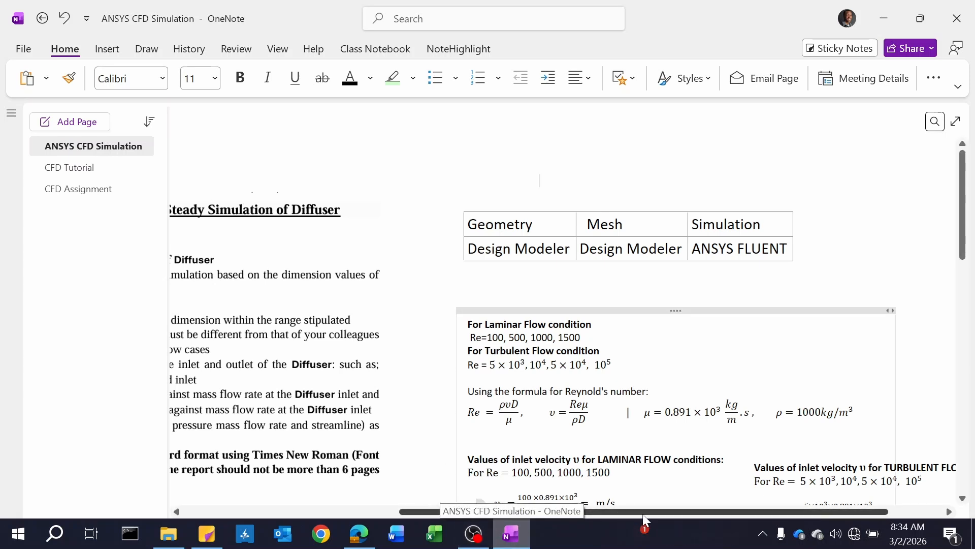
left_click_drag(643, 512, 631, 507)
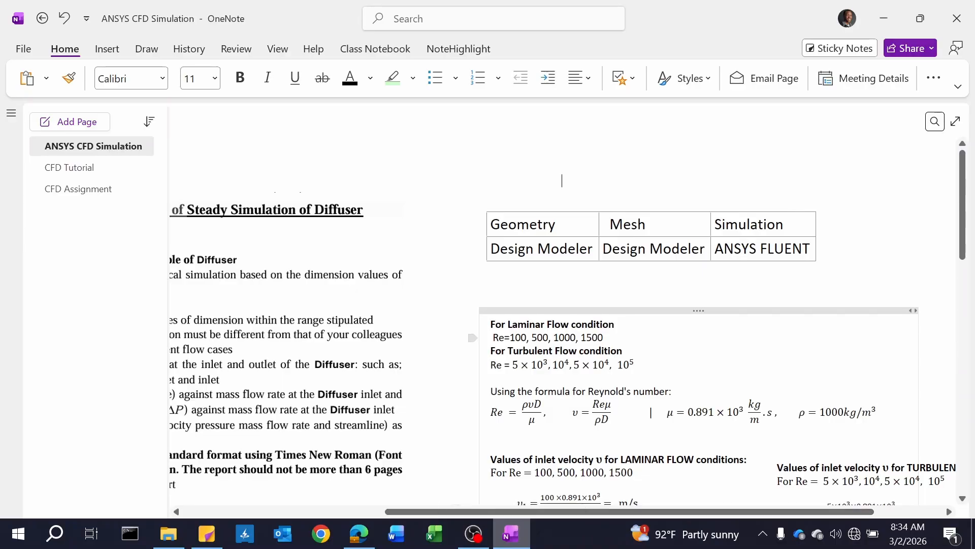
key("shift+Down")
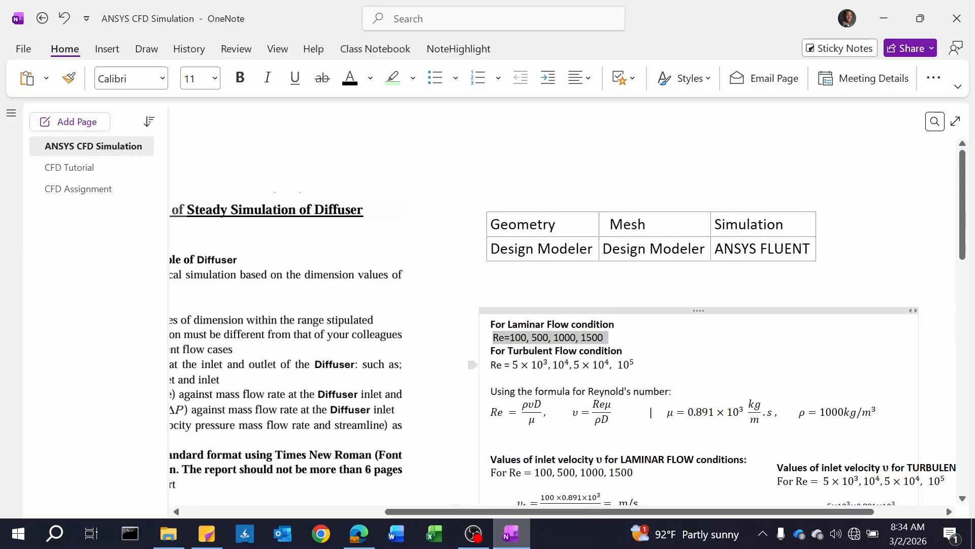
left_click_drag(491, 365, 526, 337)
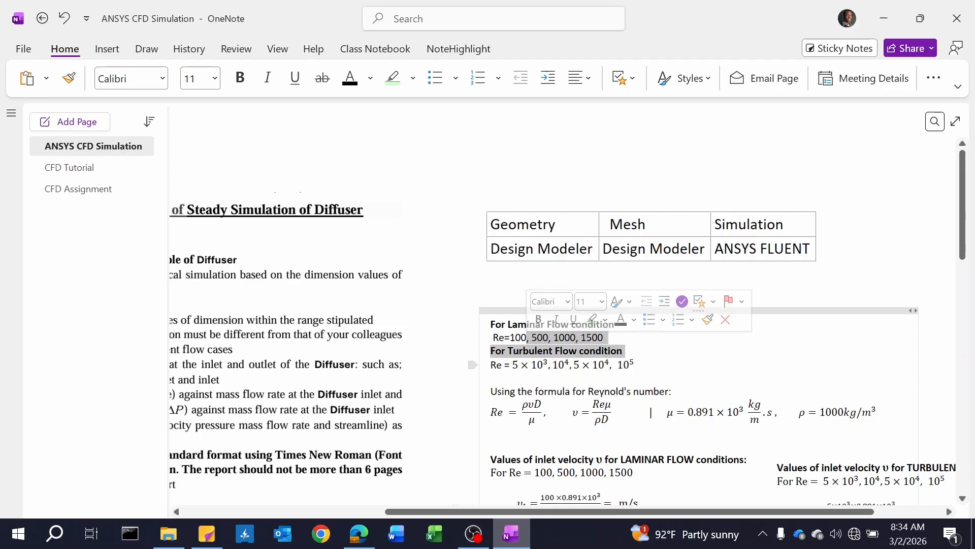
left_click_drag(634, 365, 491, 365)
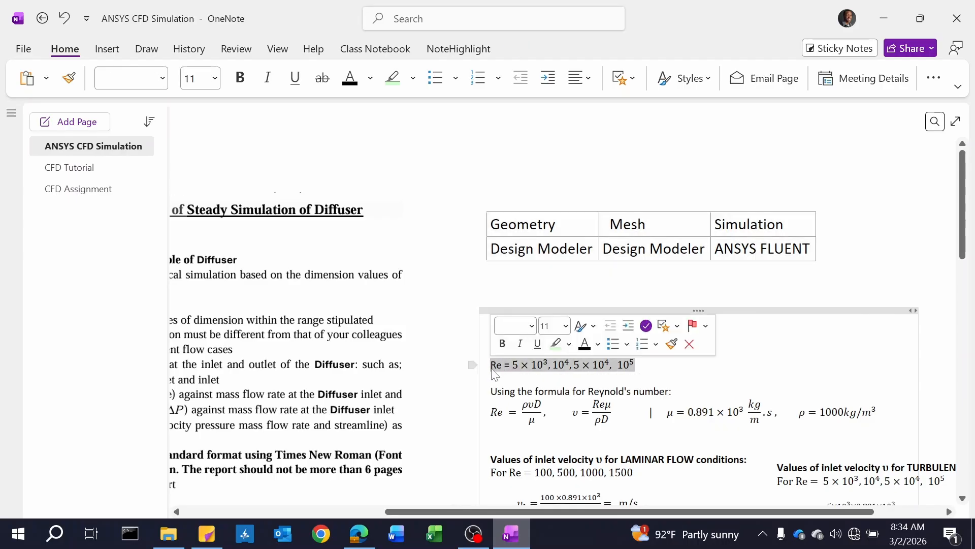
left_click(645, 378)
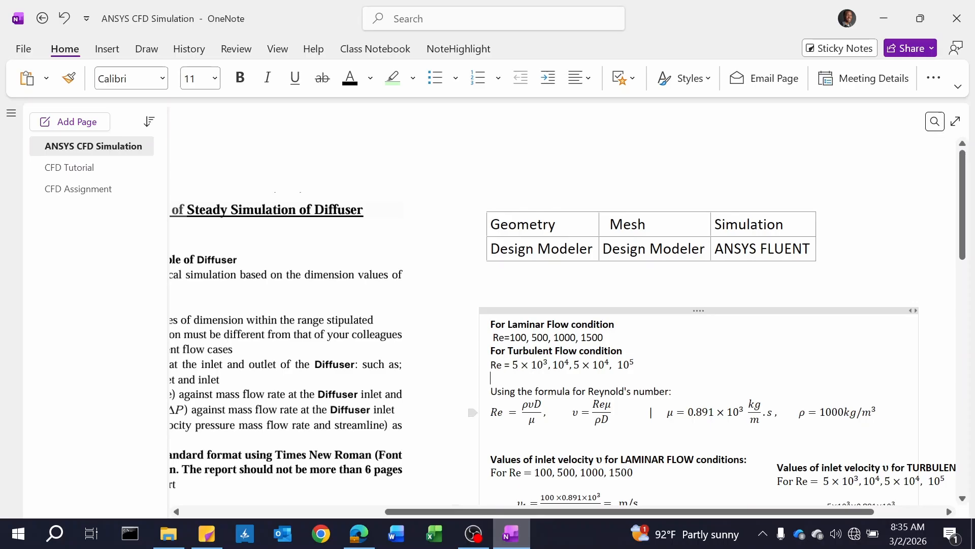
Examine the Reynolds number formula, the rearranged velocity formula, and the viscosity and density values on the same line
left_click_drag(491, 412, 542, 412)
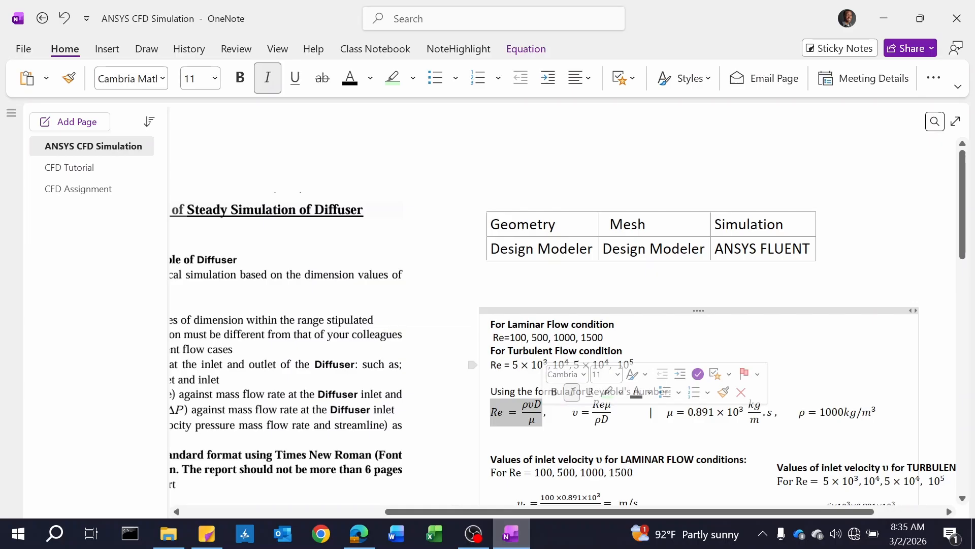
left_click(622, 351)
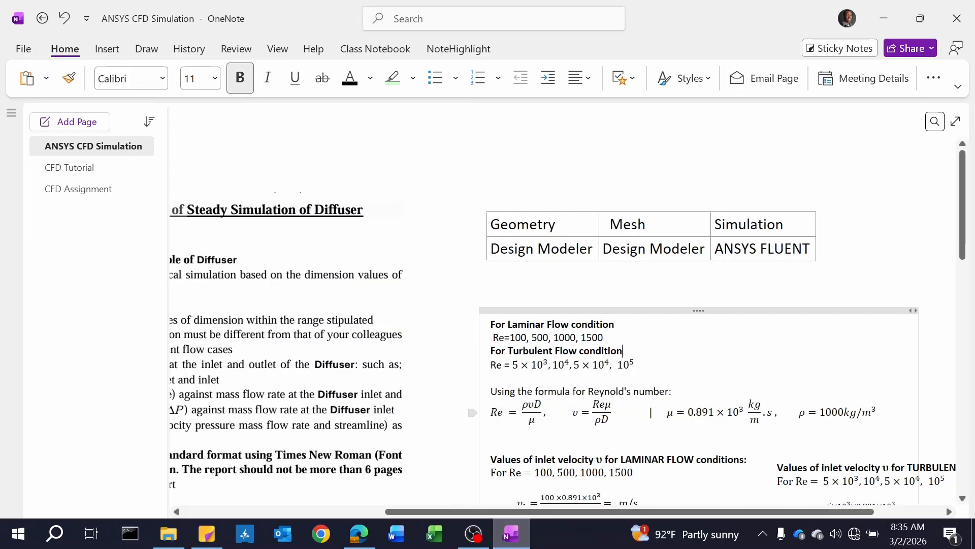
left_click_drag(528, 405, 535, 405)
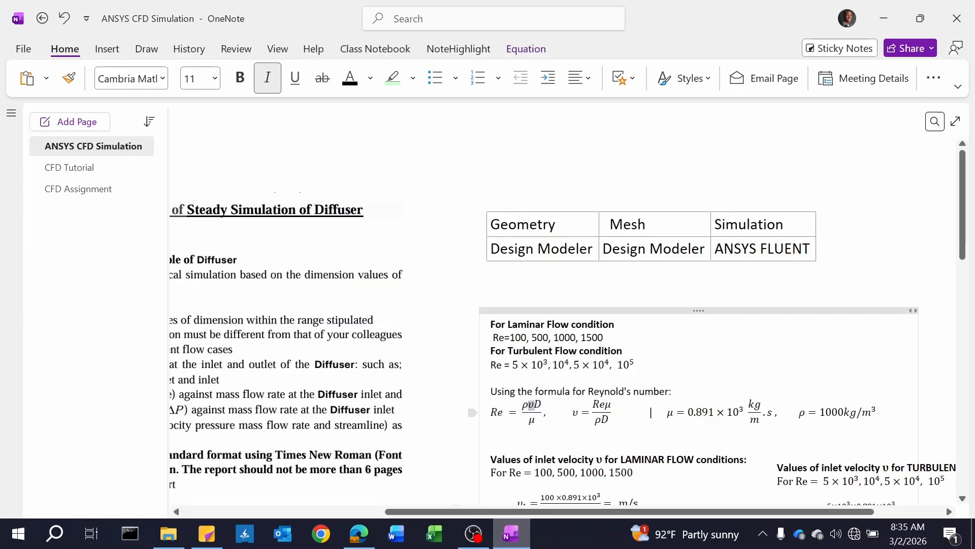
key("ctrl+a")
key("ctrl+a")
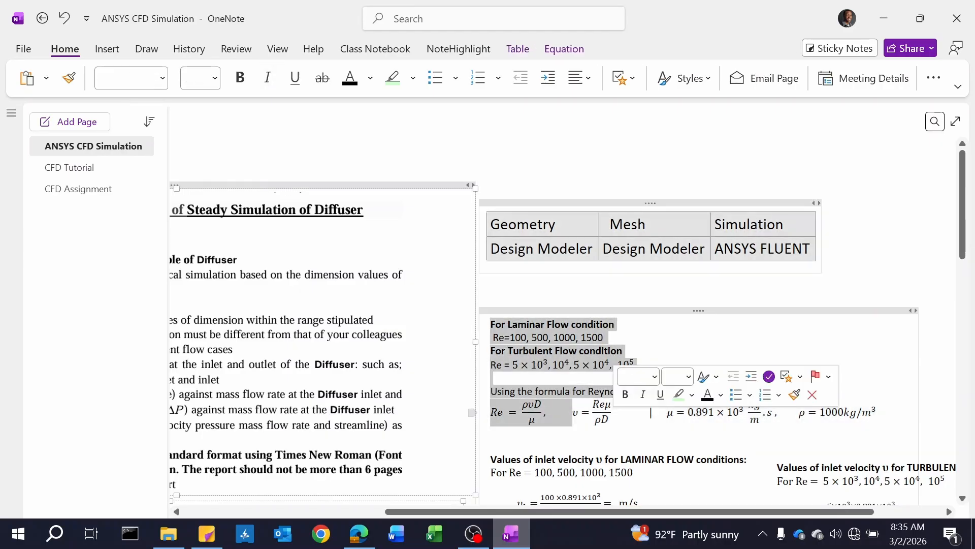
left_click(615, 411)
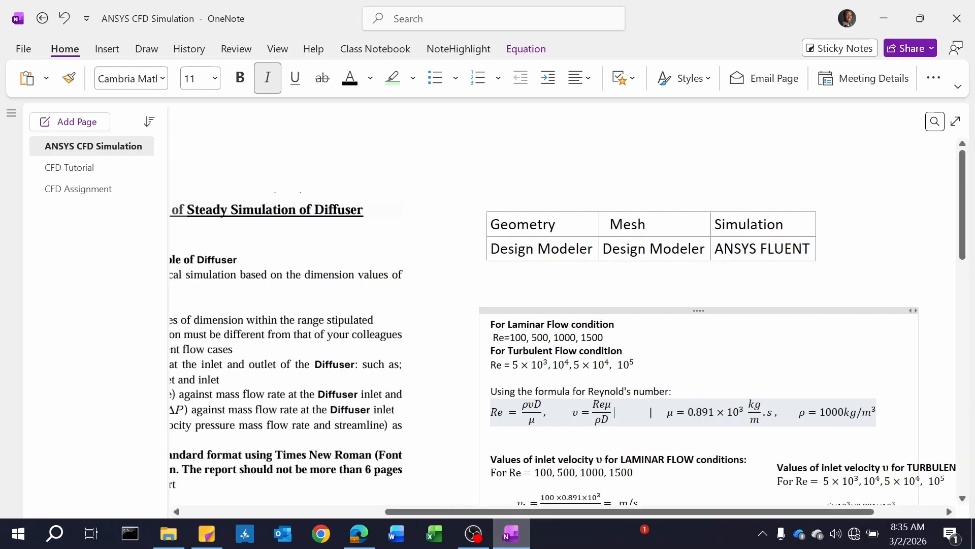
scroll(568, 328, "down", 3)
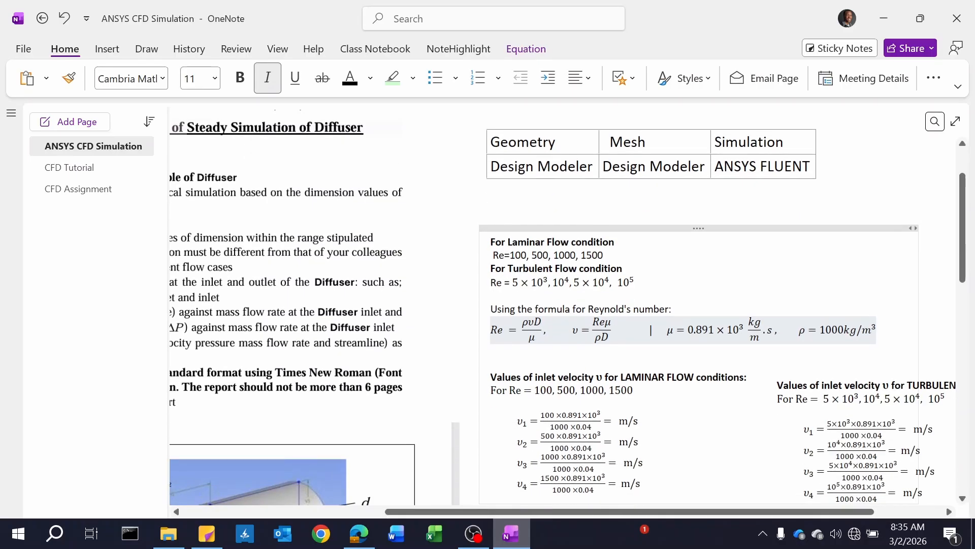
left_click(622, 268)
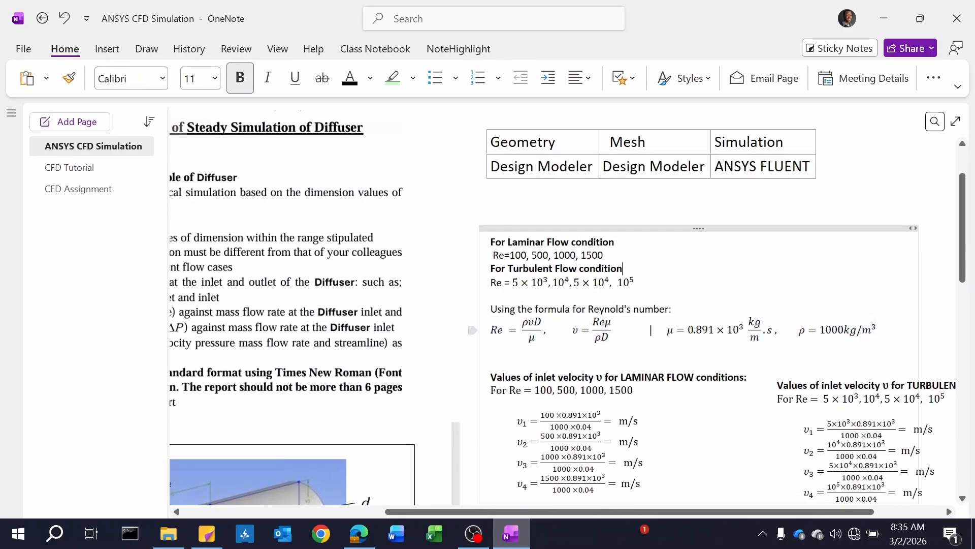
key("ctrl+a")
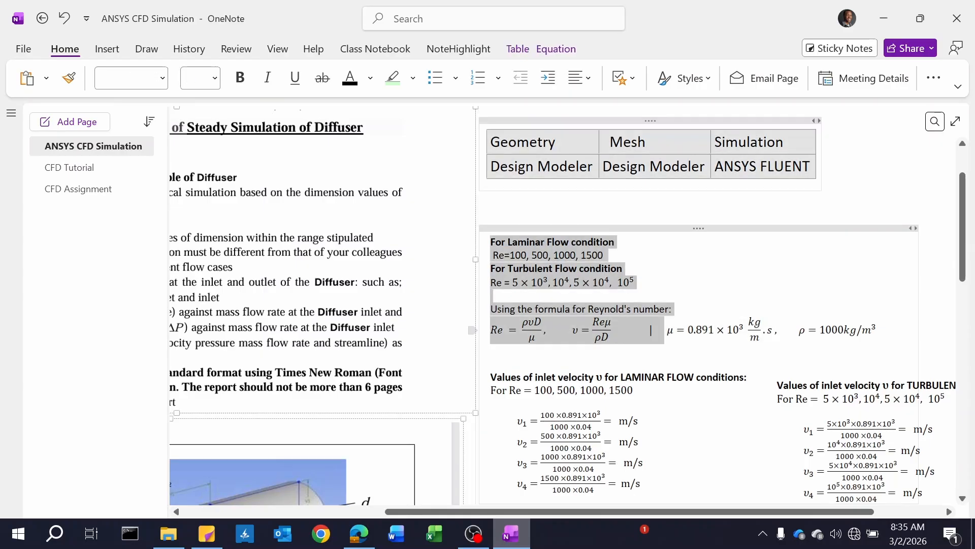
left_click(772, 334)
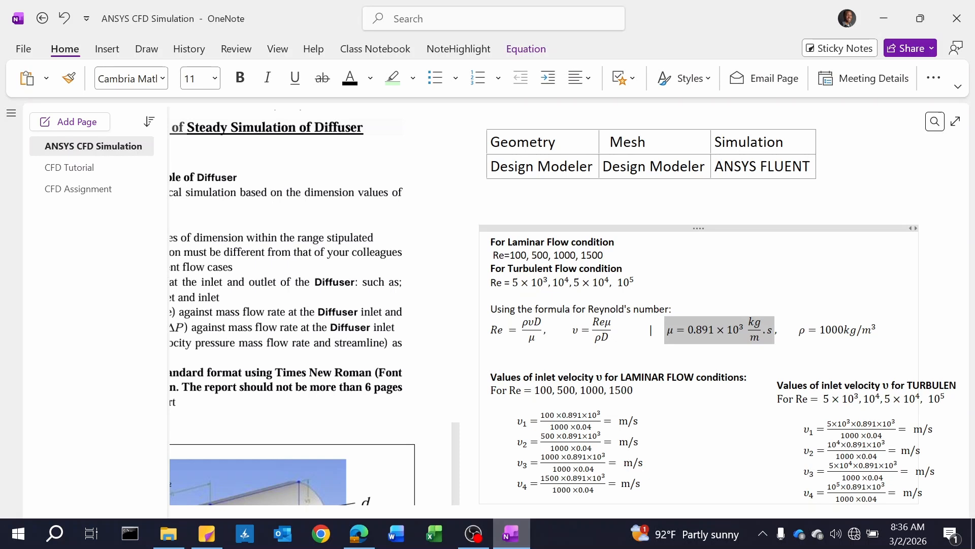
left_click_drag(799, 330, 876, 330)
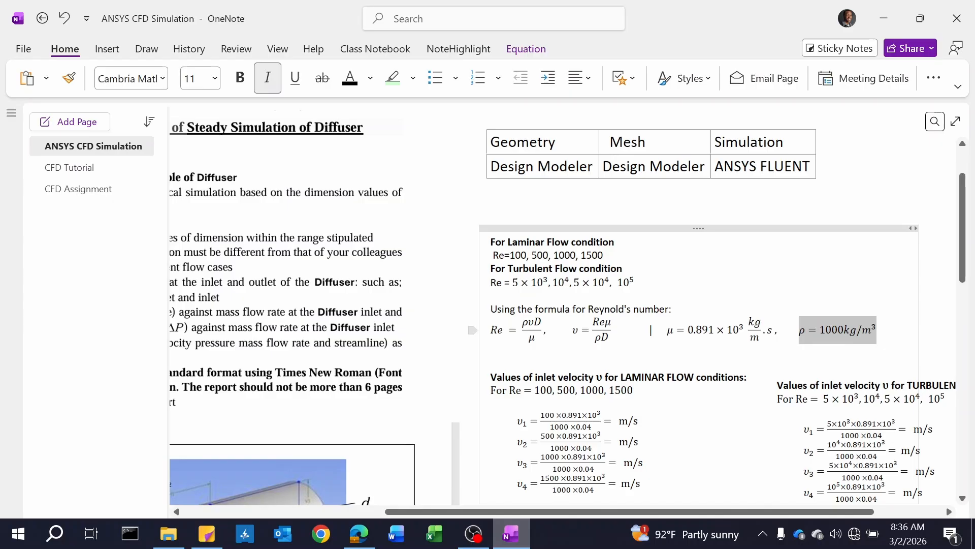
Add the note "(at 25℃)" after the unit of the viscosity μ in the Reynolds formula line, using the ℃ symbol
left_click(776, 330)
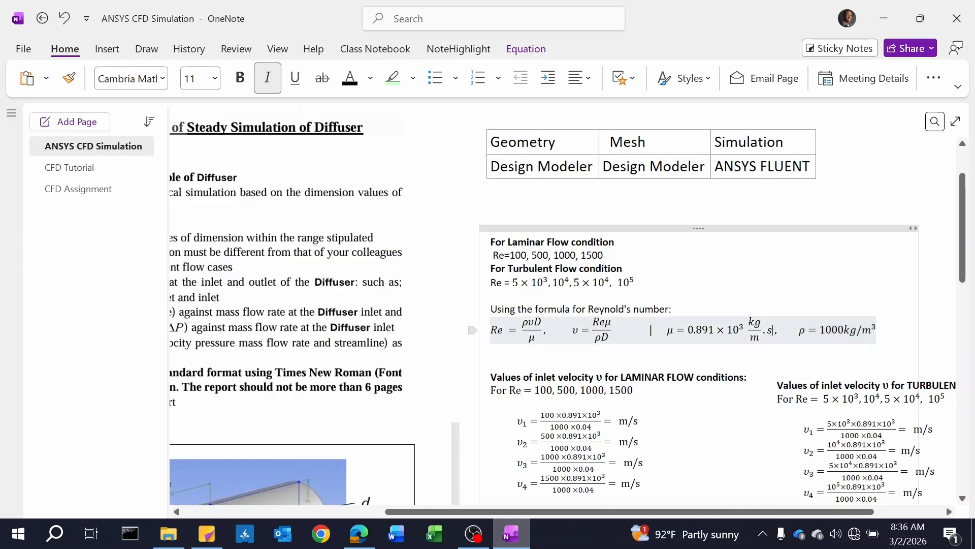
type("(,")
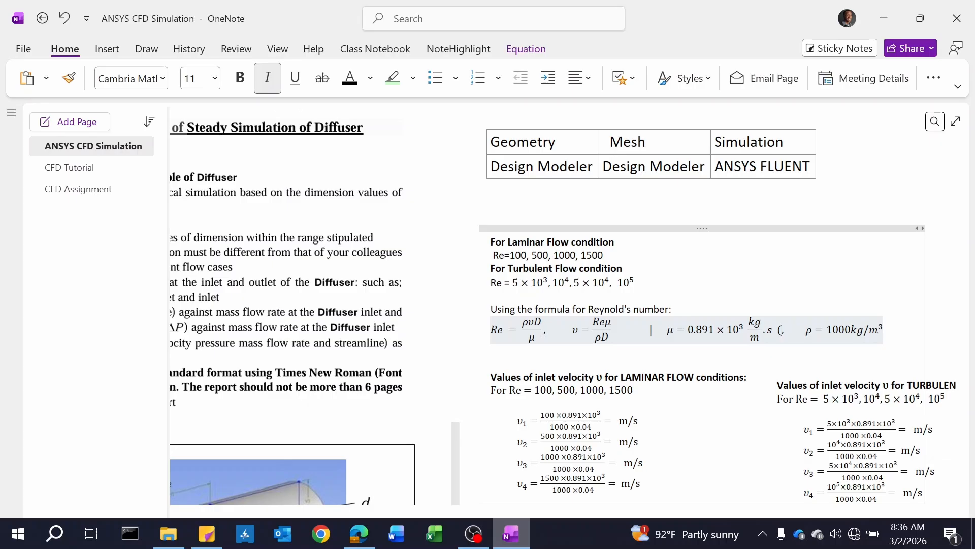
type("at 25")
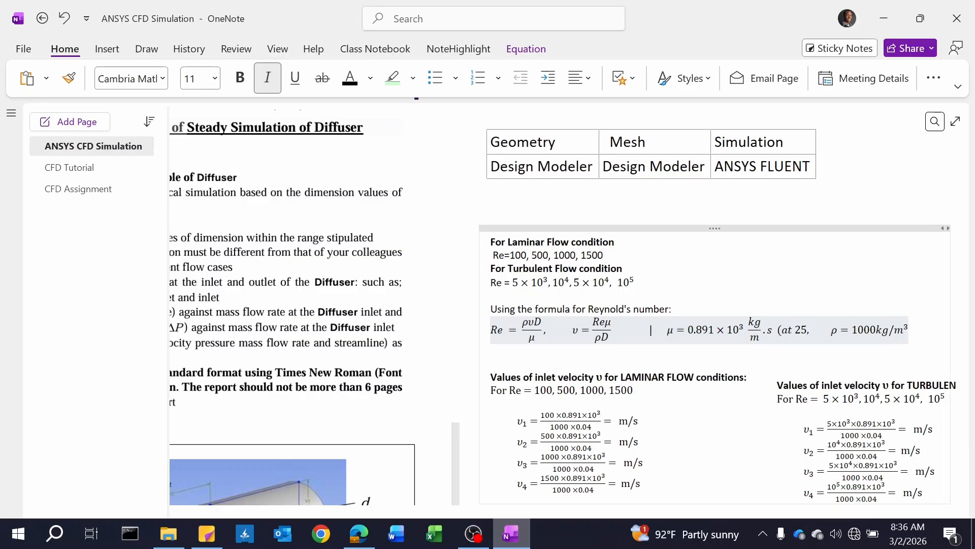
key("super+period")
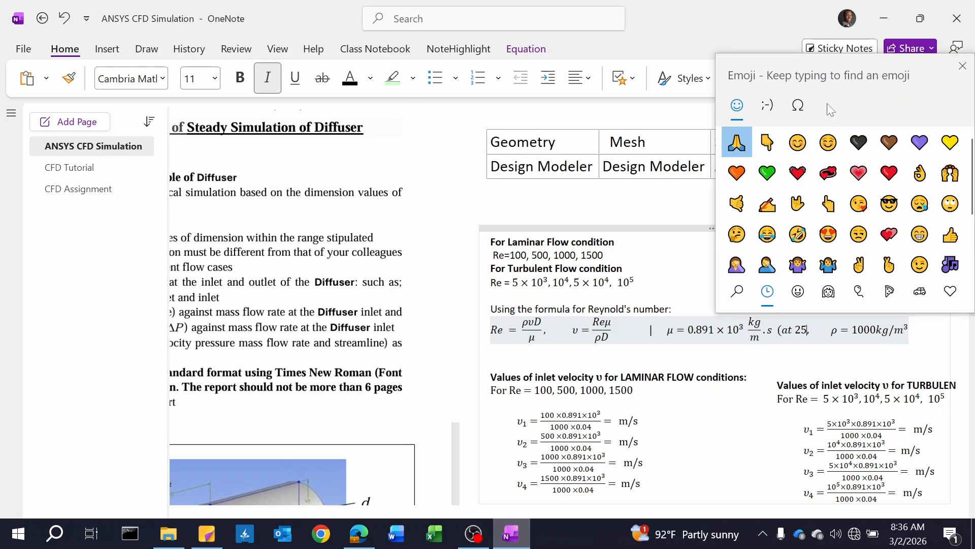
left_click(796, 107)
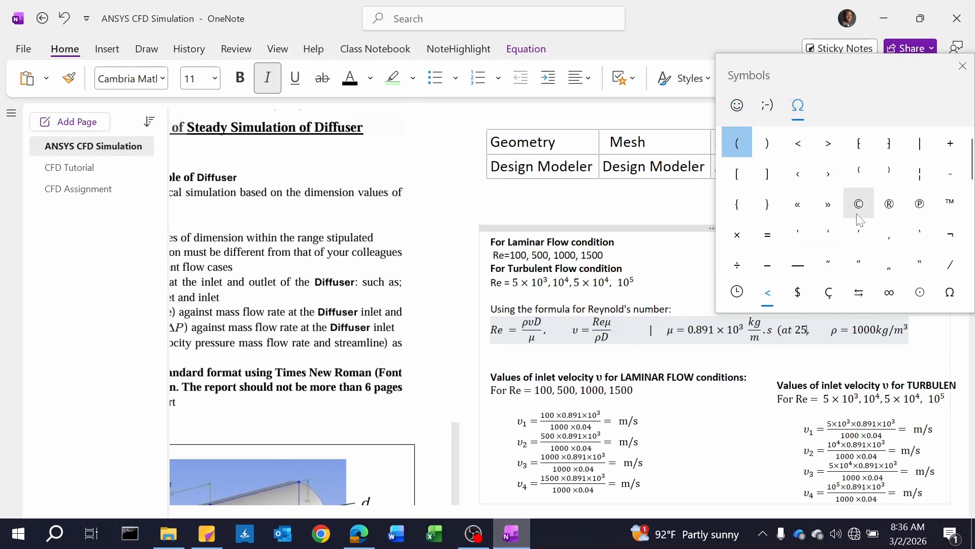
scroll(844, 206, "down", 2)
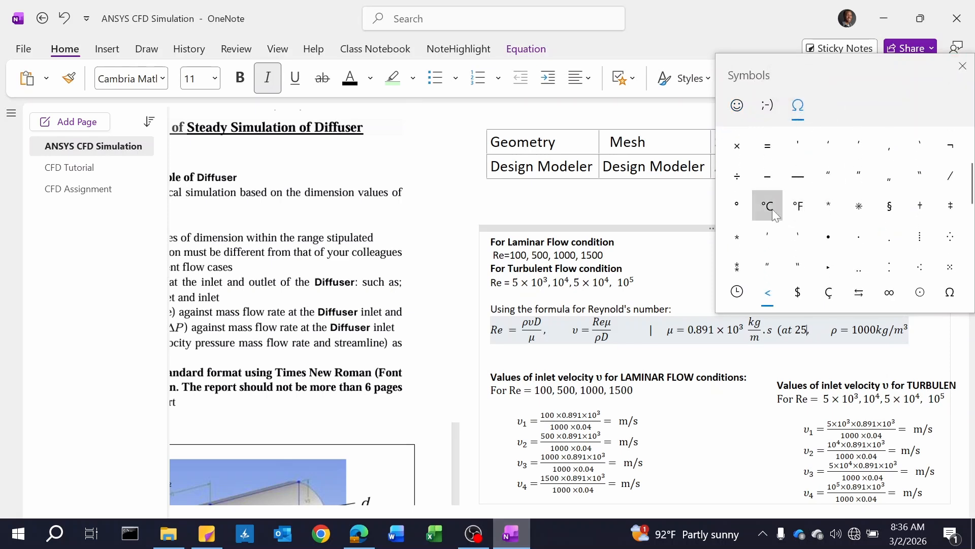
left_click(767, 205)
left_click(963, 65)
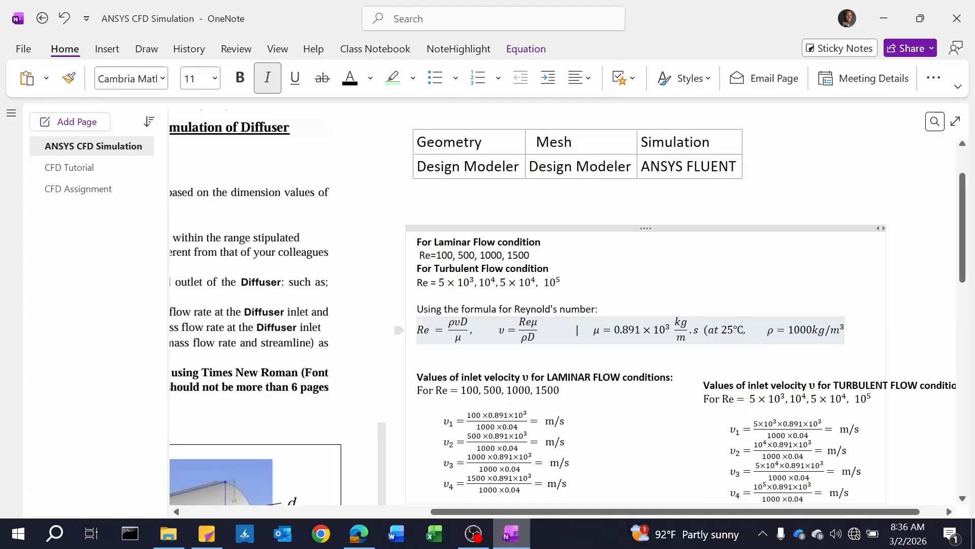
type(")")
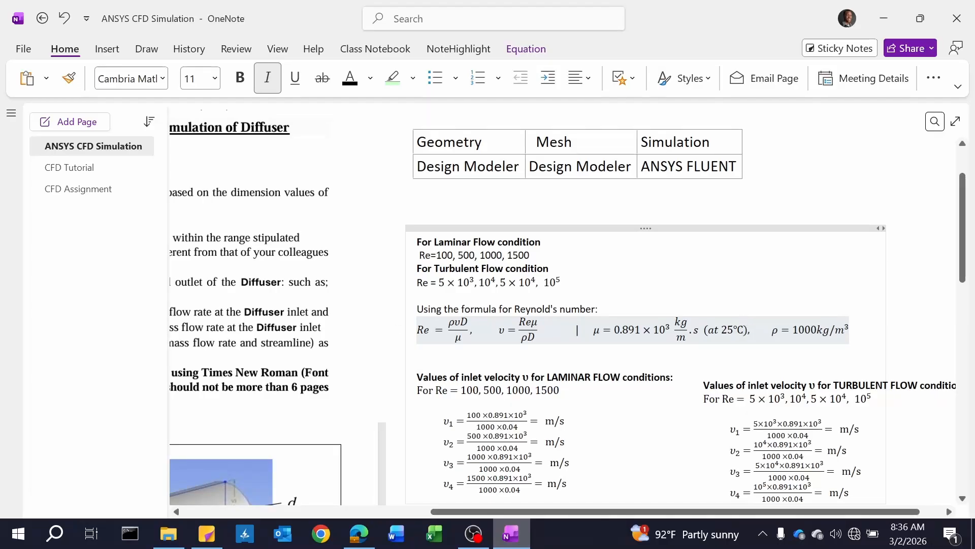
left_click(694, 372)
left_click(417, 351)
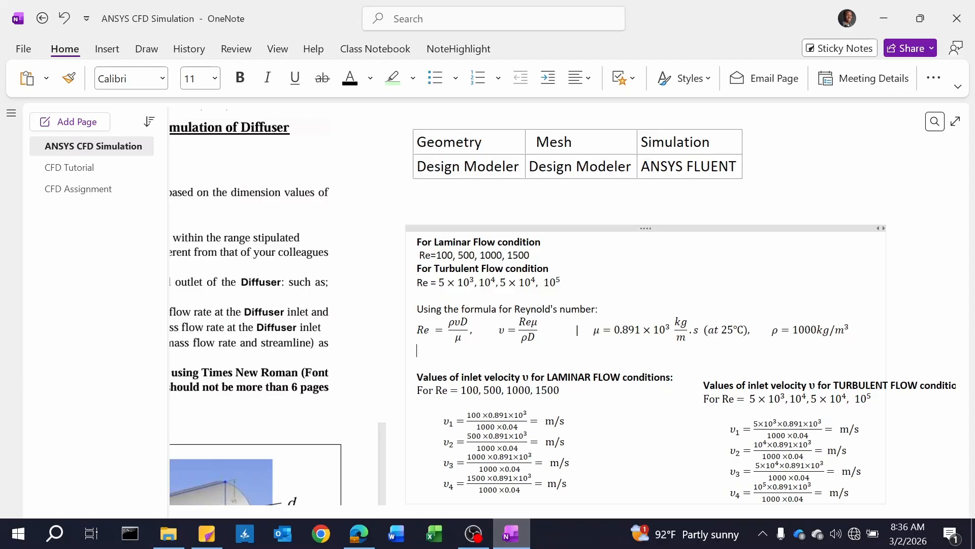
Make the exponent of the viscosity value negative so that μ reads 0.891 × 10⁻³
scroll(568, 313, "down", 2)
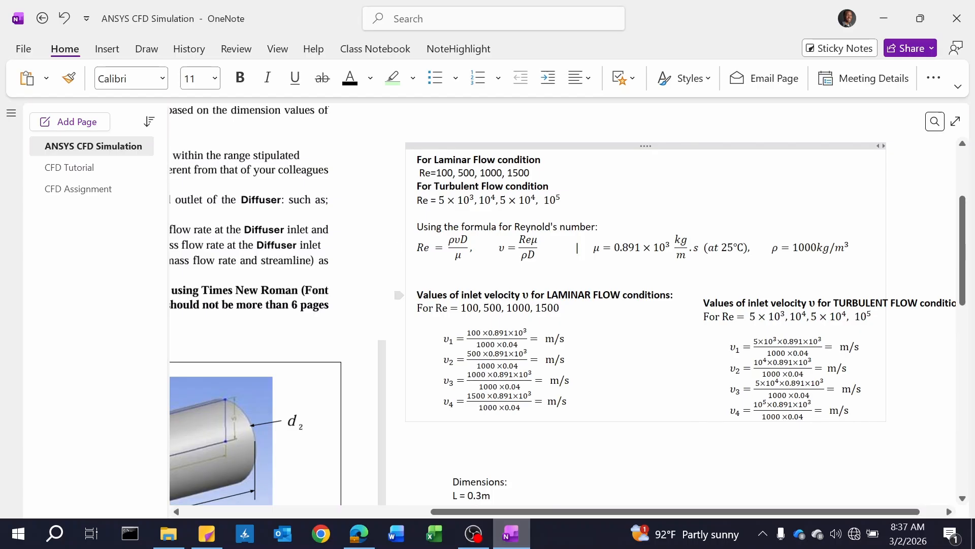
left_click(666, 245)
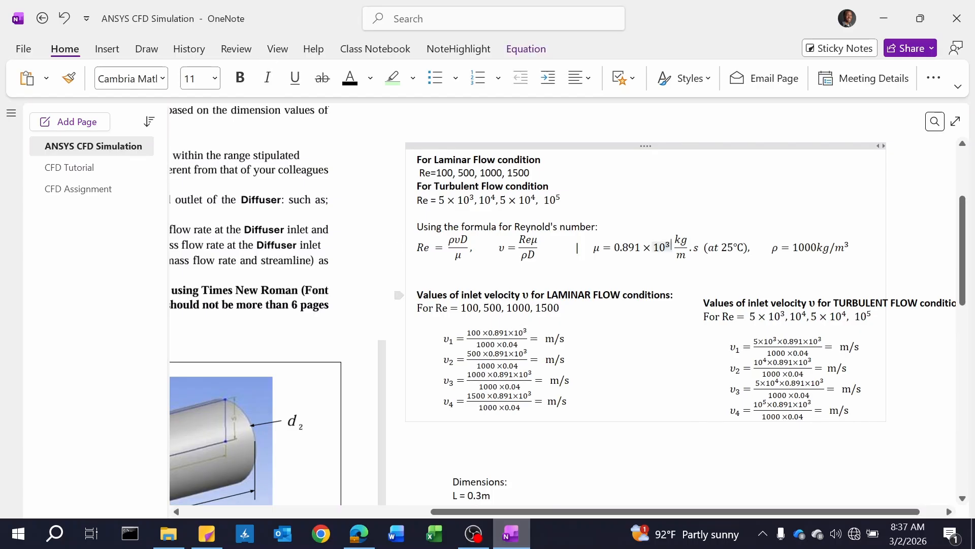
type("-")
left_click(648, 295)
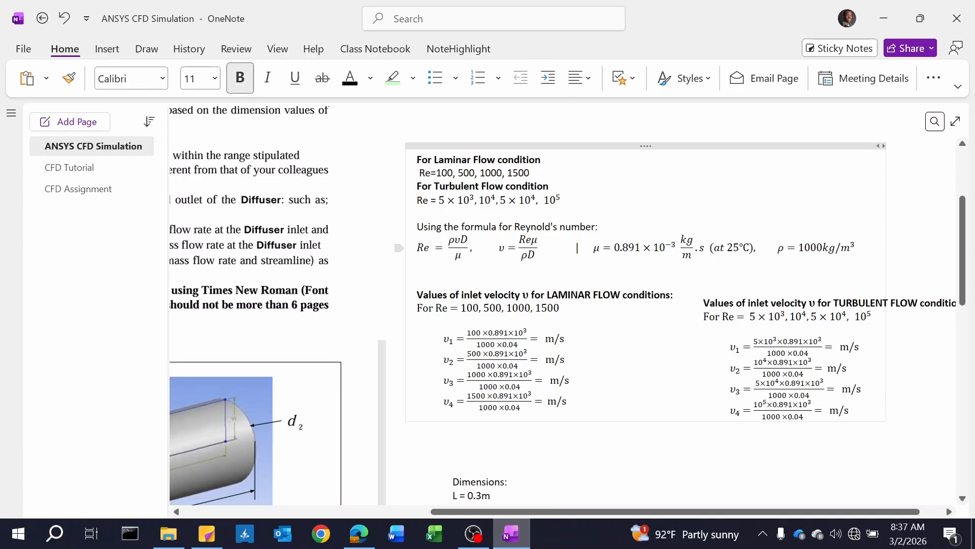
Try to make the power of ten in the laminar υ₁ numerator negative and adjust its formatting
left_click(514, 334)
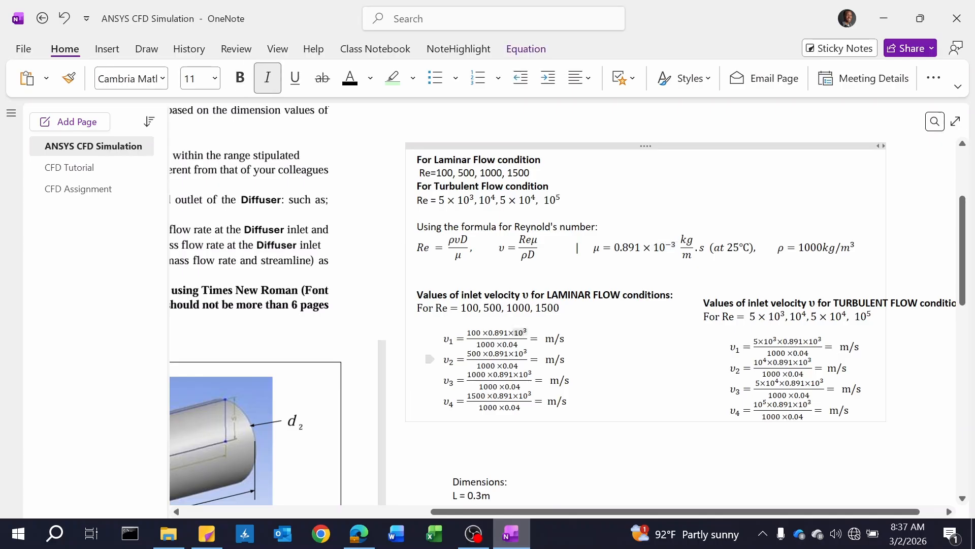
type("-")
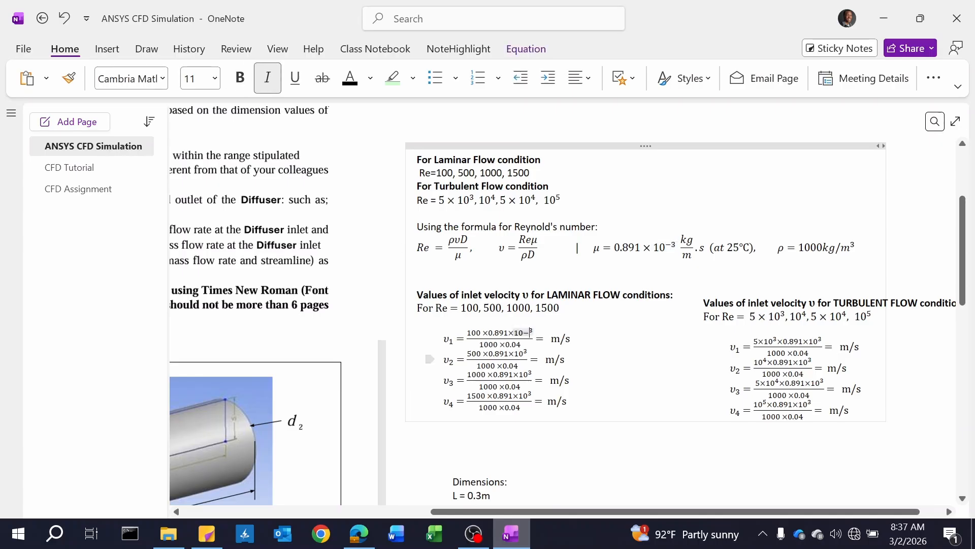
left_click(524, 352)
left_click(530, 331)
double_click(531, 331)
left_click(526, 48)
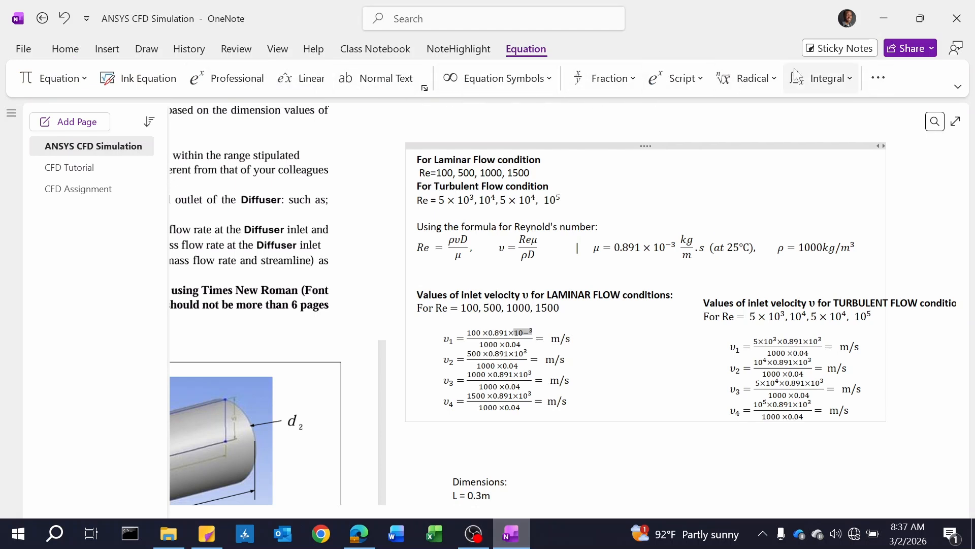
left_click(883, 78)
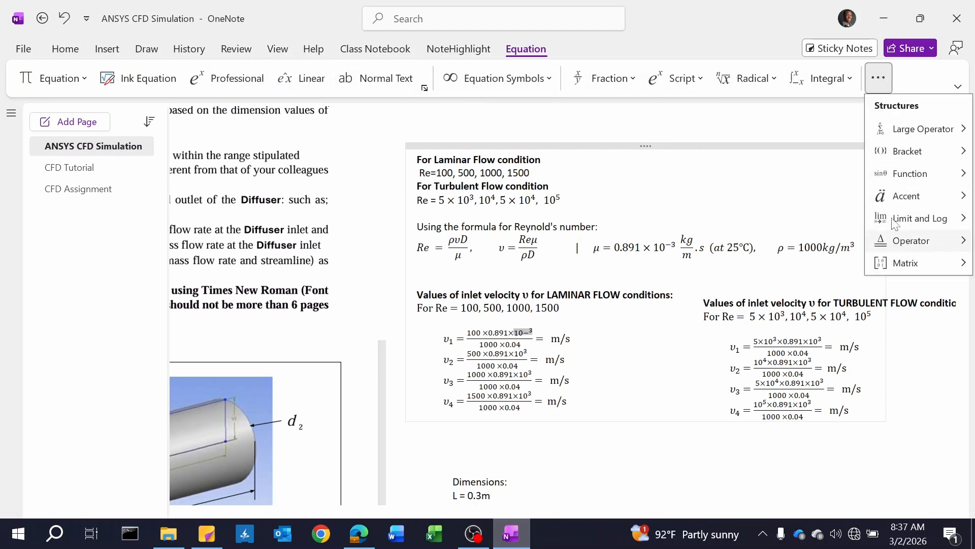
left_click(809, 130)
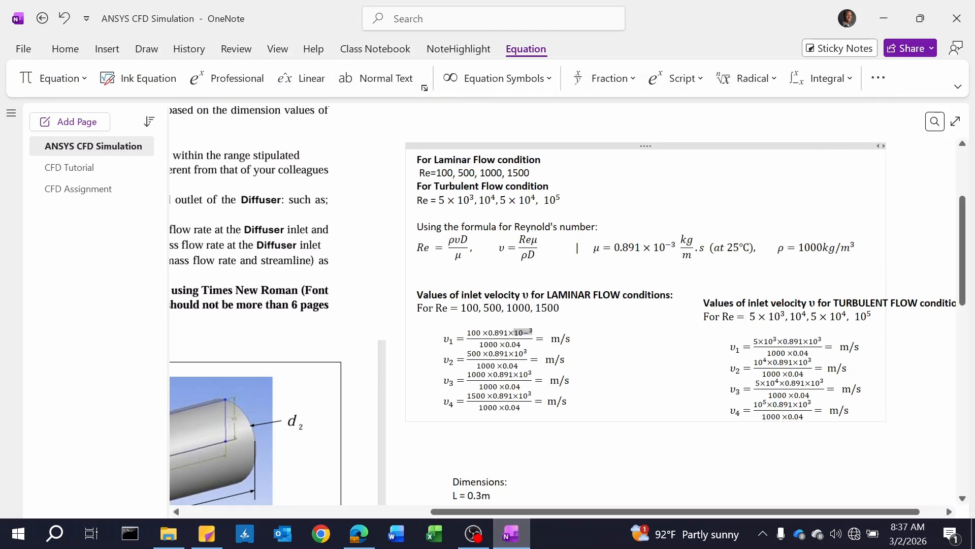
left_click(537, 338)
left_click(528, 333)
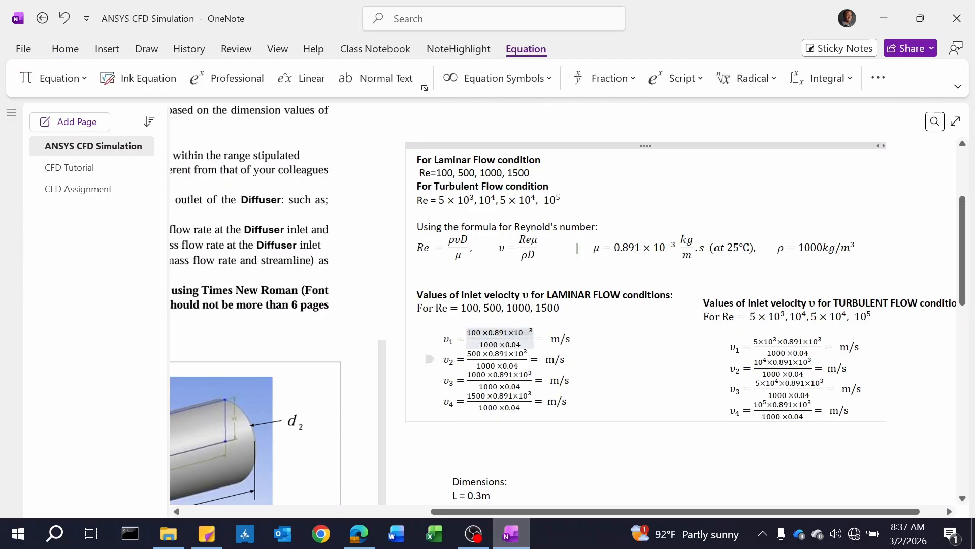
Make the exponents in the laminar υ₂, υ₃ and υ₄ numerators negative so each reads 0.891×10⁻³
left_click(523, 353)
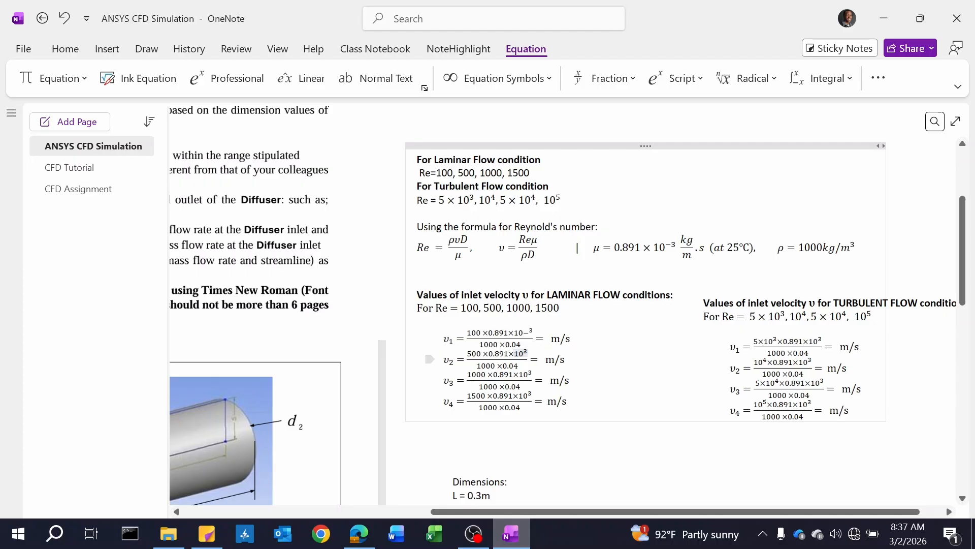
type("-")
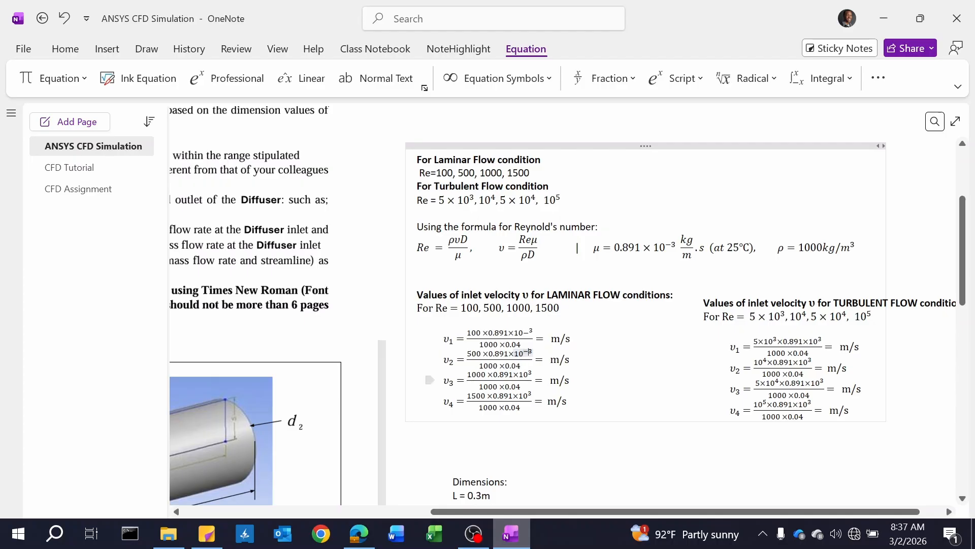
left_click(519, 374)
type("-")
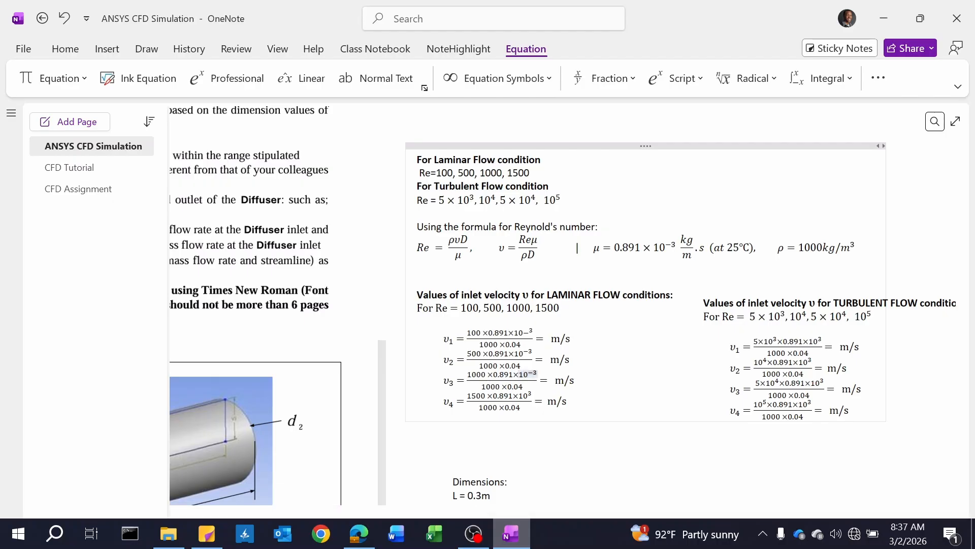
left_click(528, 394)
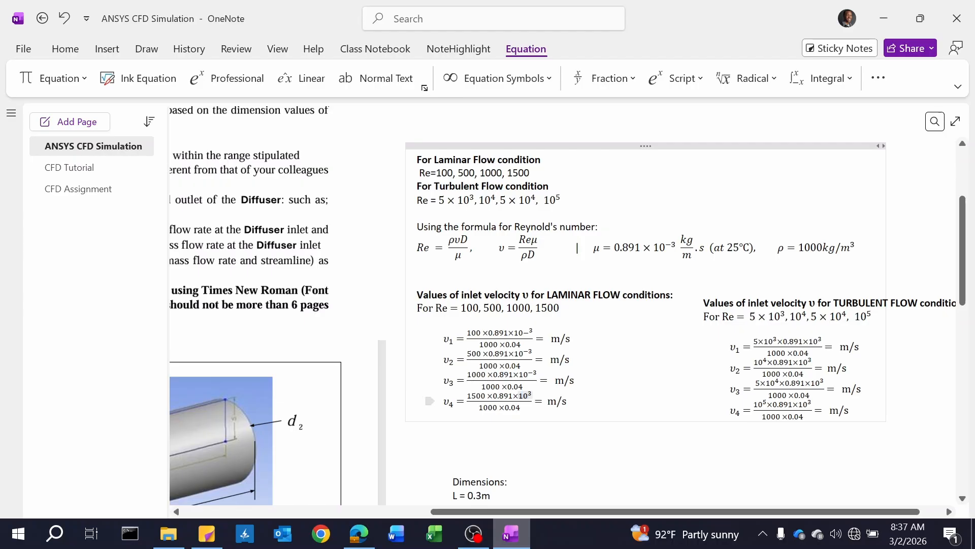
type("-")
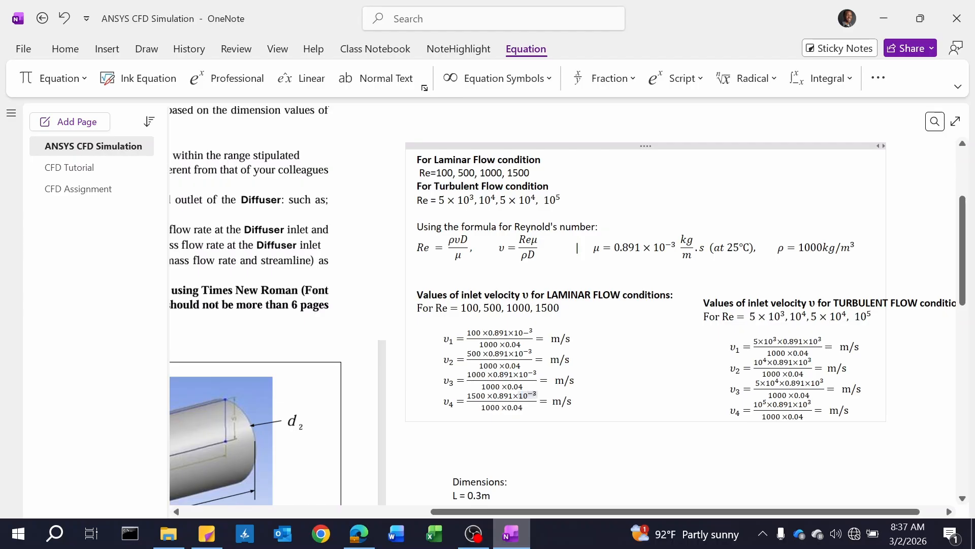
Replace the minus sign in the laminar υ₁ numerator with a superscript one so it reads 100×0.891×10⁻³
left_click(530, 333)
key("BackSpace")
type("-")
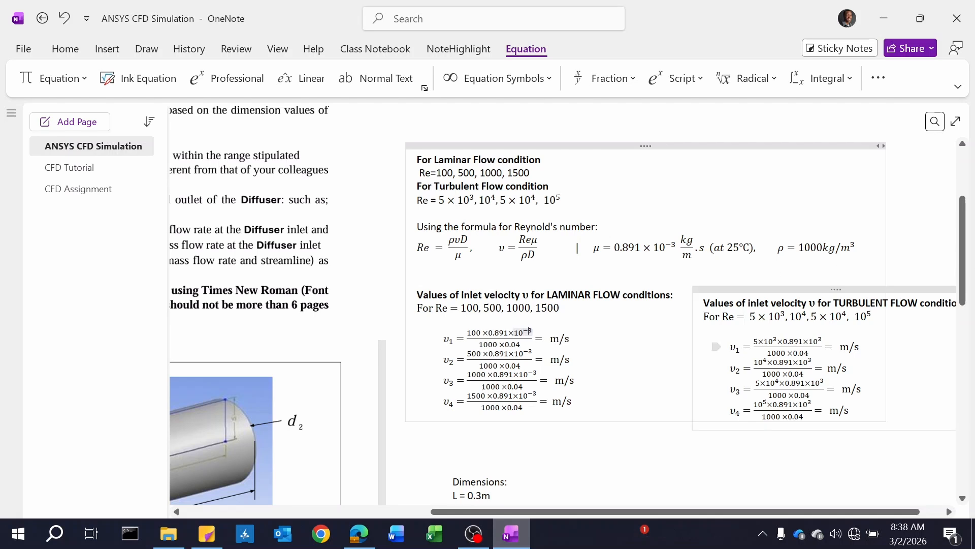
Make the viscosity exponents in all four turbulent velocity numerators, υ₁ to υ₄, negative so each reads 0.891×10⁻³
left_click(819, 340)
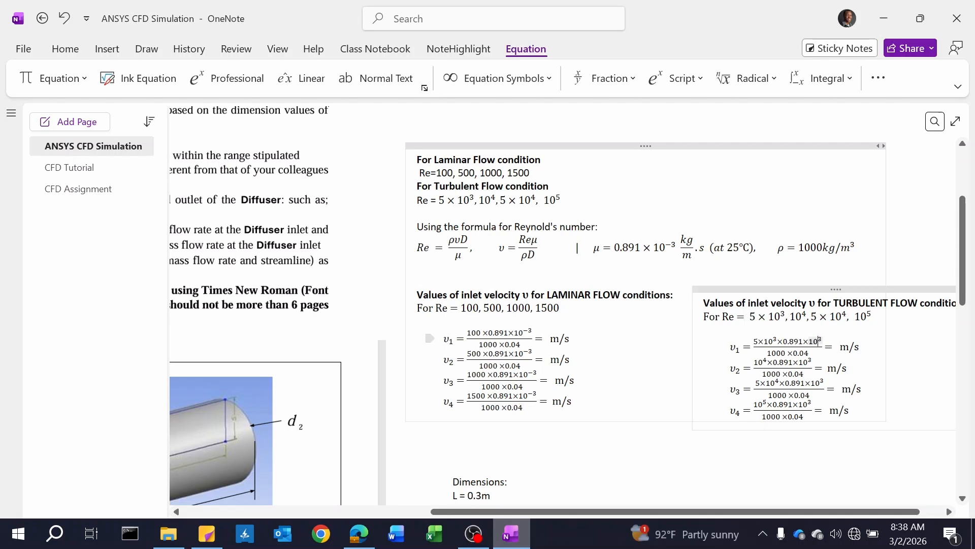
mouse_move(467, 338)
left_mouse_down()
mouse_move(706, 319)
mouse_move(512, 338)
mouse_move(532, 337)
left_mouse_up()
left_click(511, 336)
left_click(819, 340)
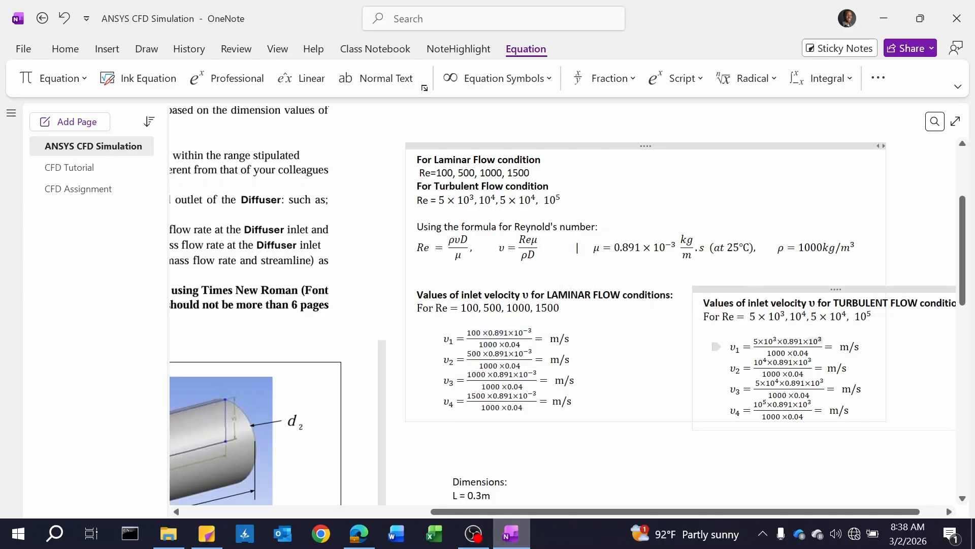
type("-")
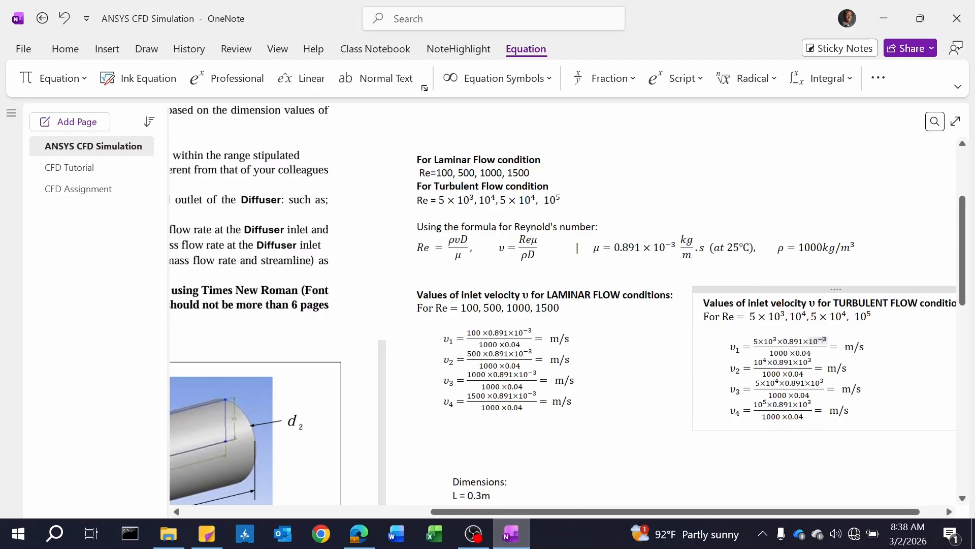
left_click(807, 361)
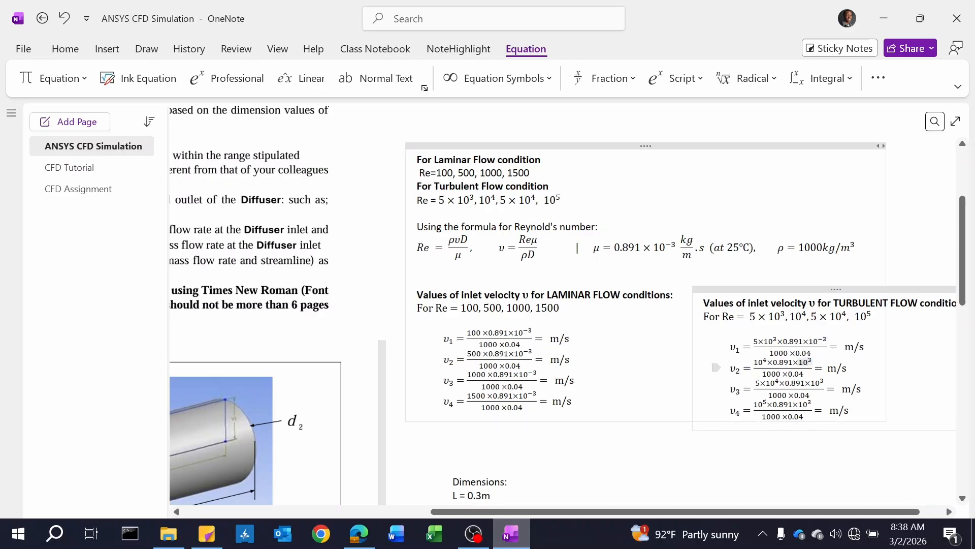
type("-")
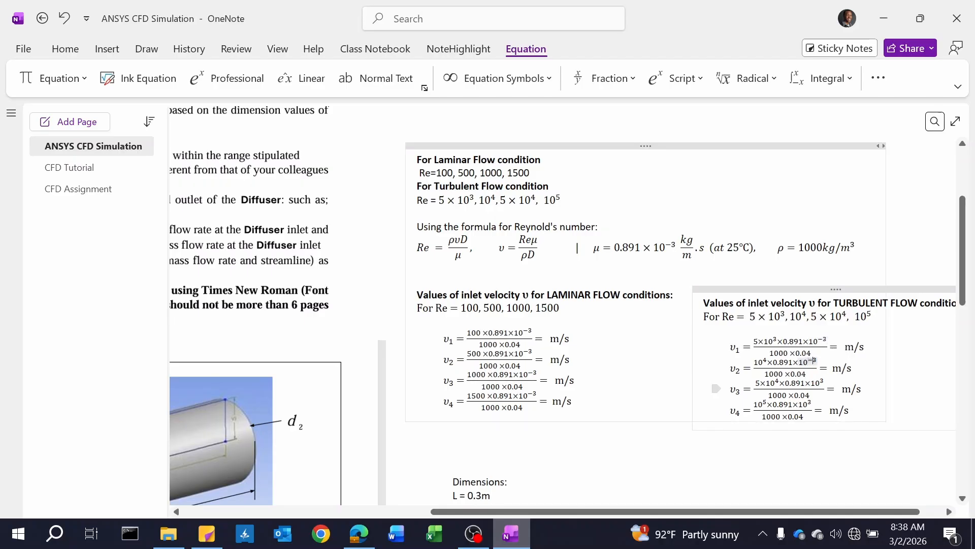
left_click(815, 382)
type("-")
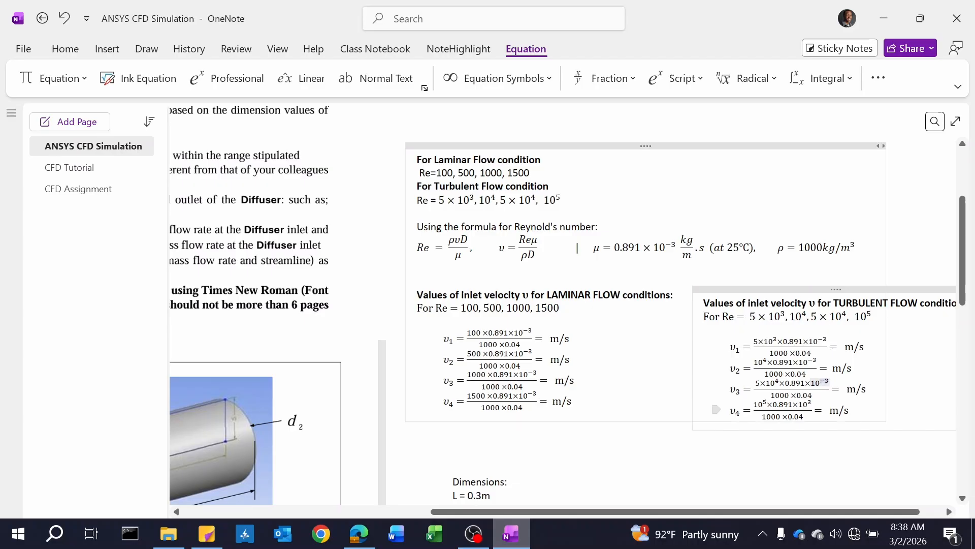
double_click(809, 402)
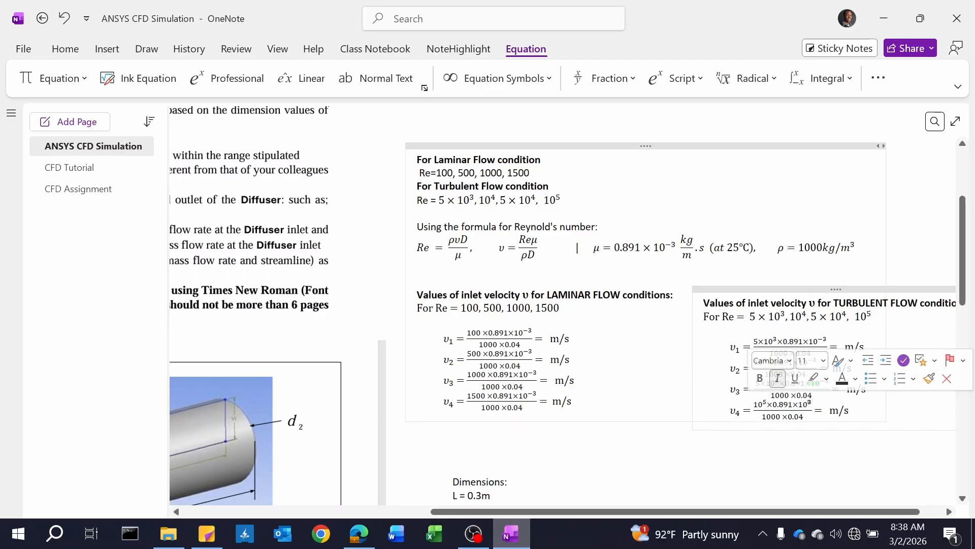
type("-")
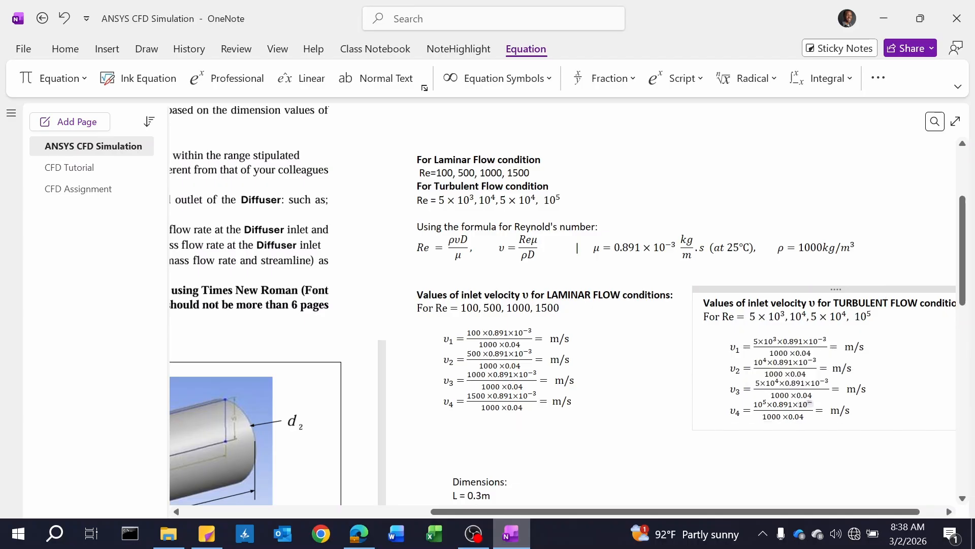
type("3")
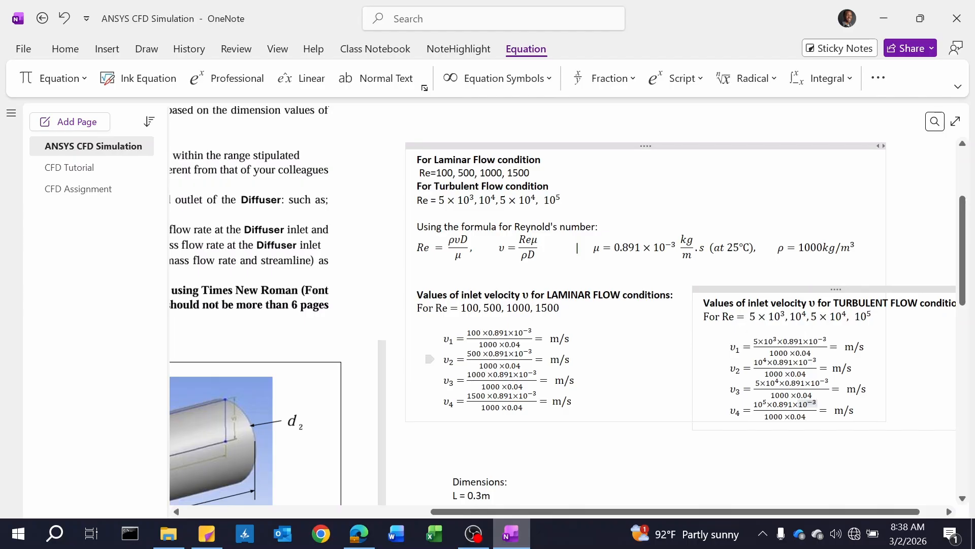
Check the laminar velocity fractions and enter 0.002228 as the result of υ₁, before its m/s unit
left_click(526, 354)
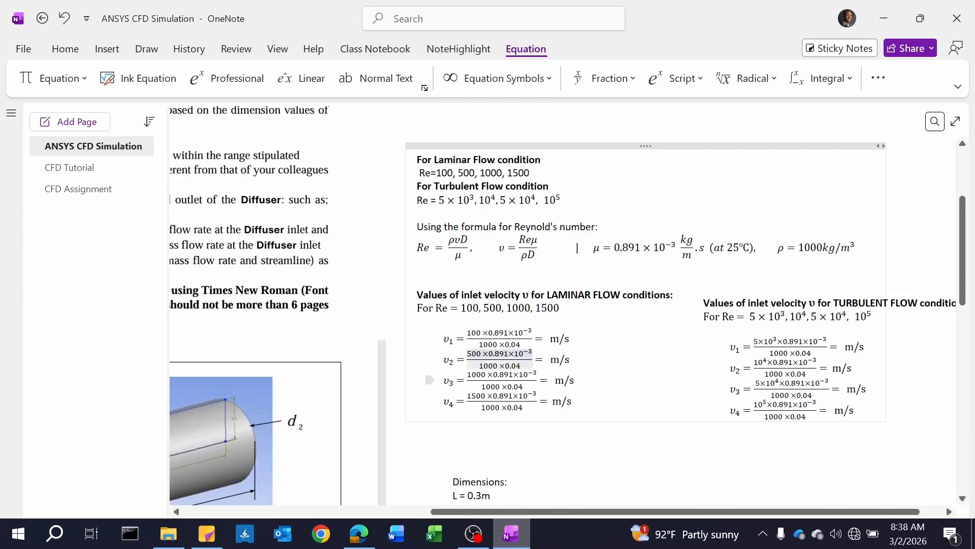
left_click(526, 375)
left_click(476, 395)
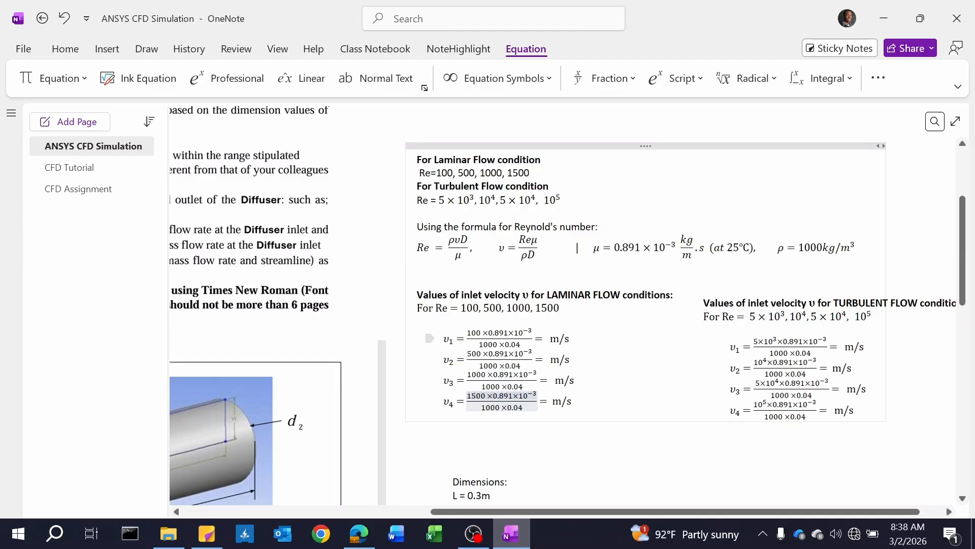
left_click(545, 338)
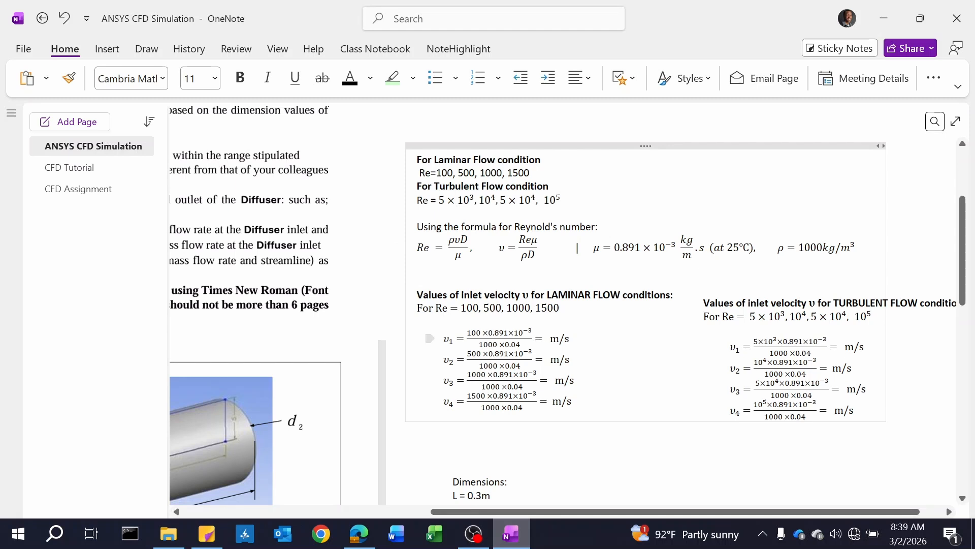
type("0.00 ")
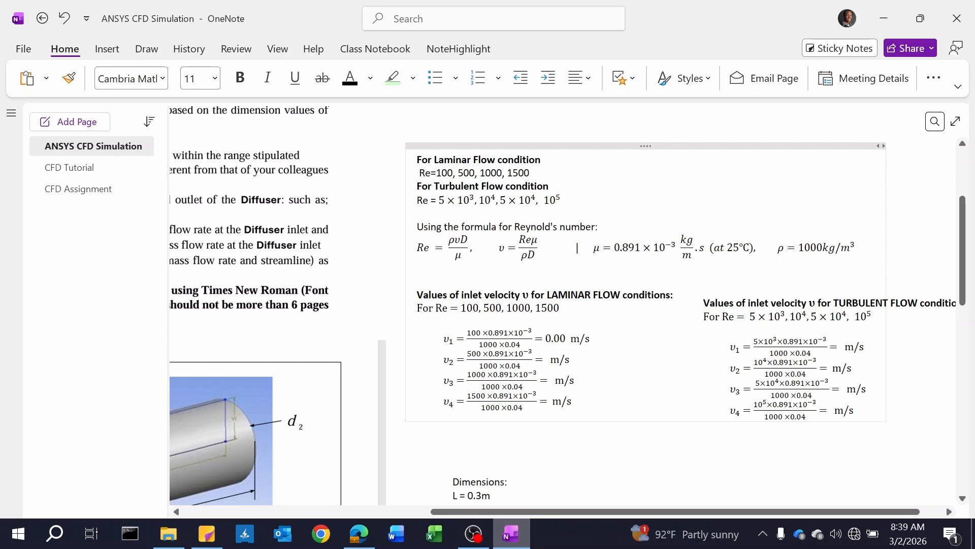
type("22")
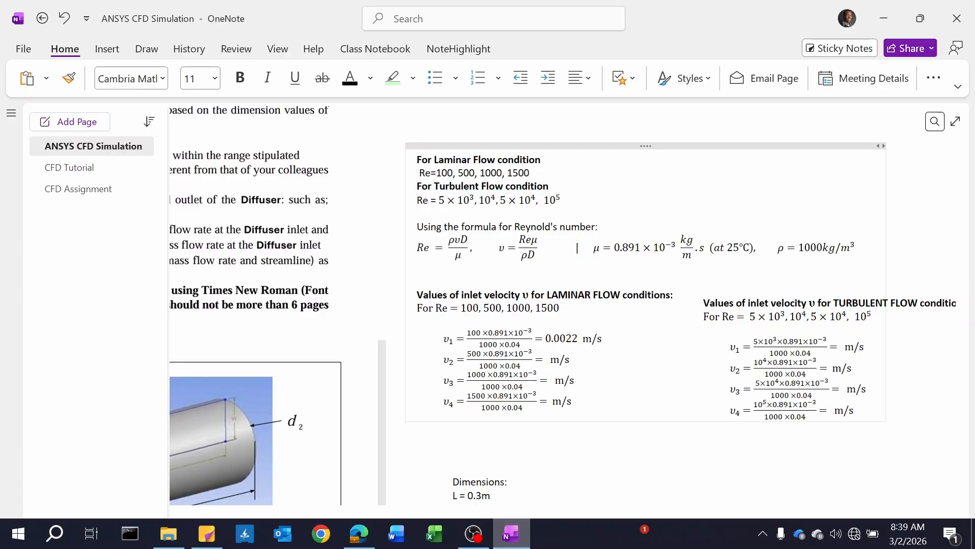
type("3")
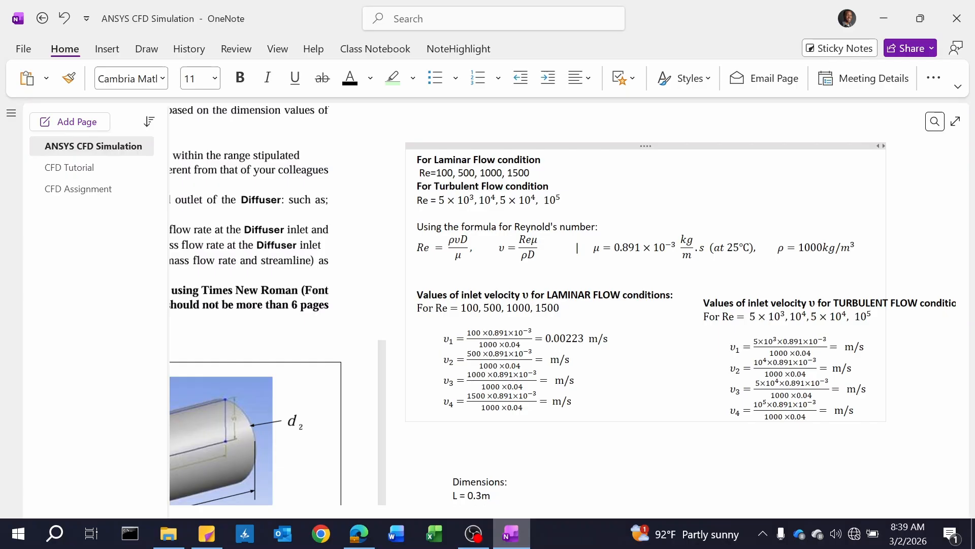
left_click(578, 338)
key("Delete")
type("27")
key("BackSpace")
type("8")
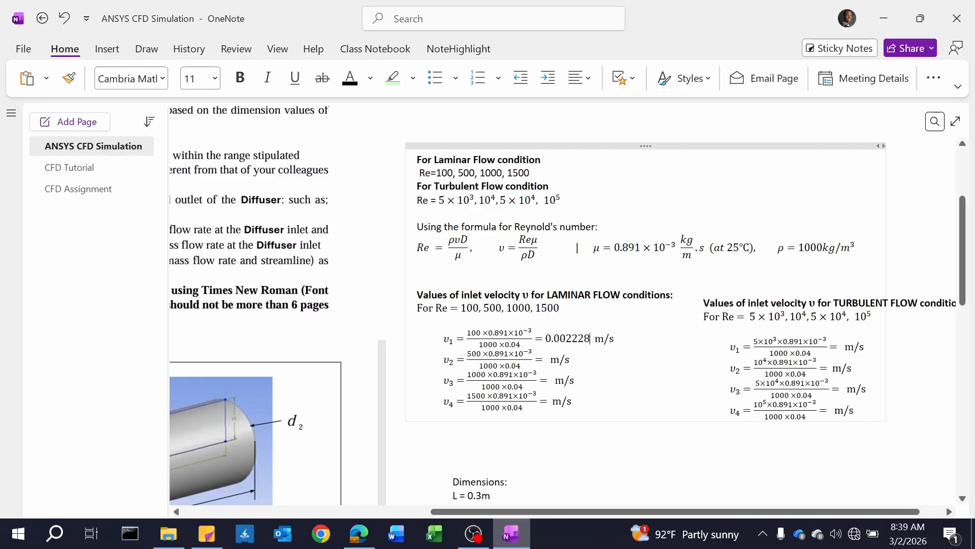
Enter 0.01114 as the result of the laminar υ₂ equation, before its m/s unit
left_click(543, 359)
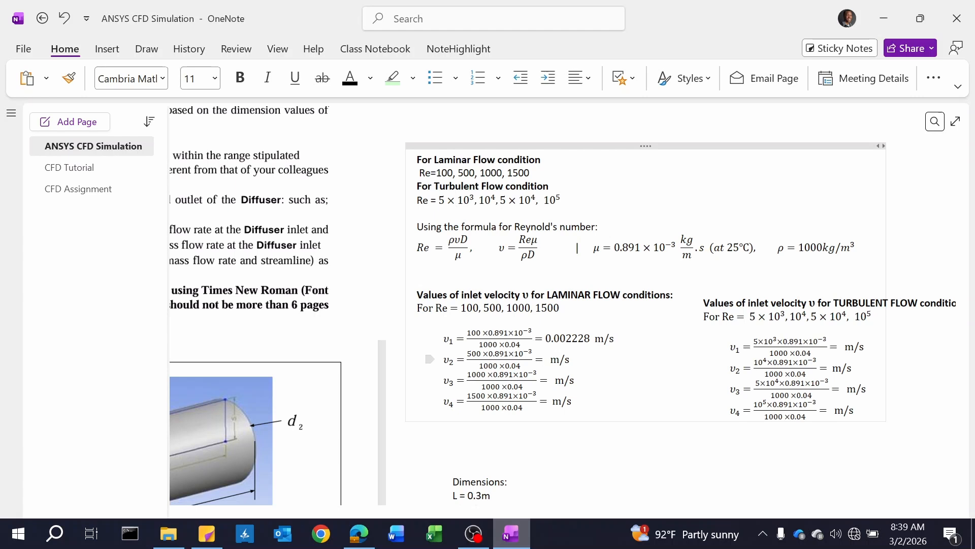
type("0.")
type("0")
type("111")
type("4")
Enter the remaining laminar velocity results: 0.02228 for υ₃ and 0.03341 for υ₄
type("0.")
type("0")
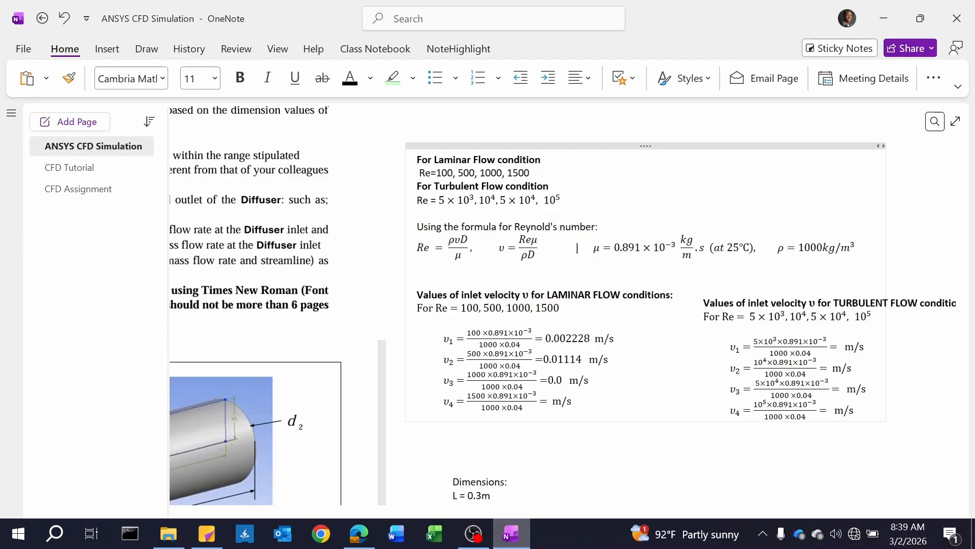
type("2228")
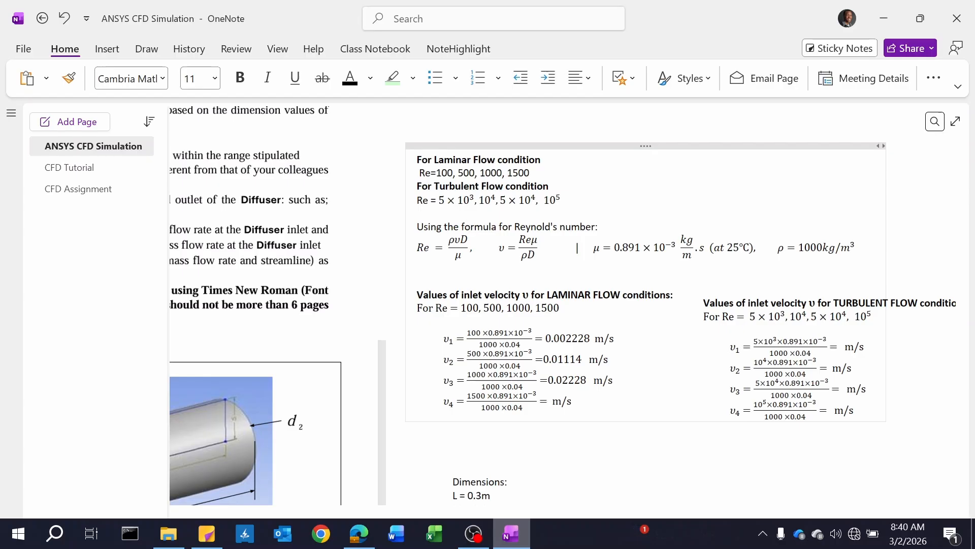
type("0.033")
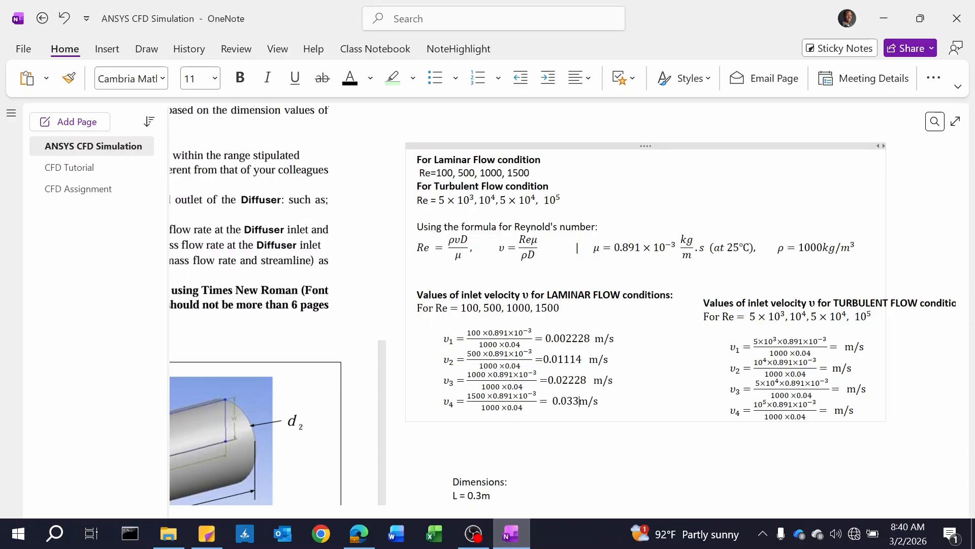
type("41")
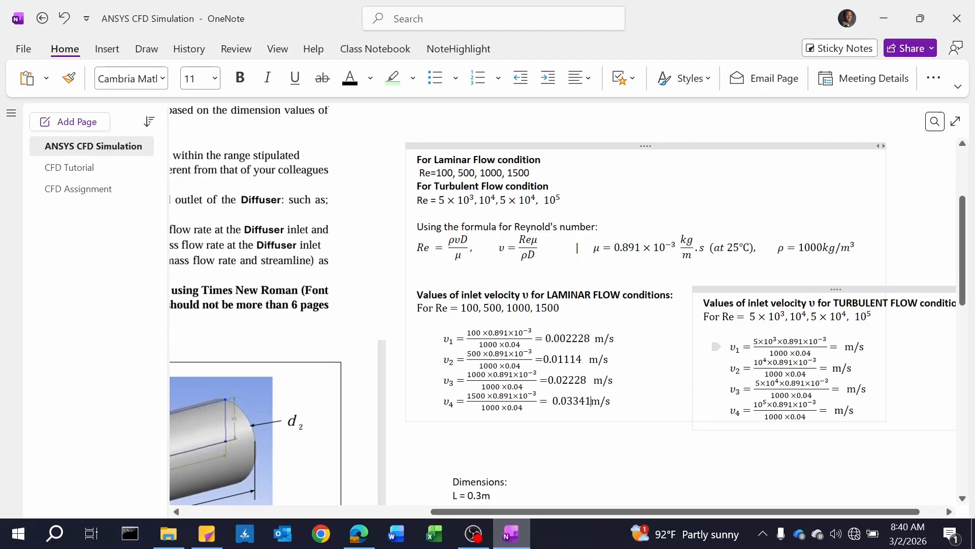
Check the turbulent Reynolds numbers against the diffuser figure and enter 0.1114 as the result of the turbulent υ₁ equation, before its m/s unit
left_click(840, 346)
left_click_drag(872, 316, 751, 316)
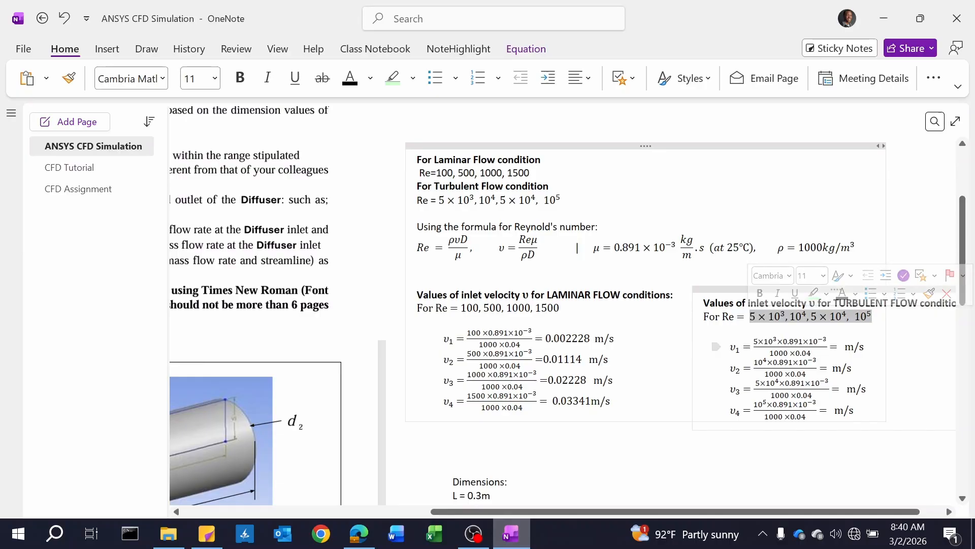
left_click(839, 346)
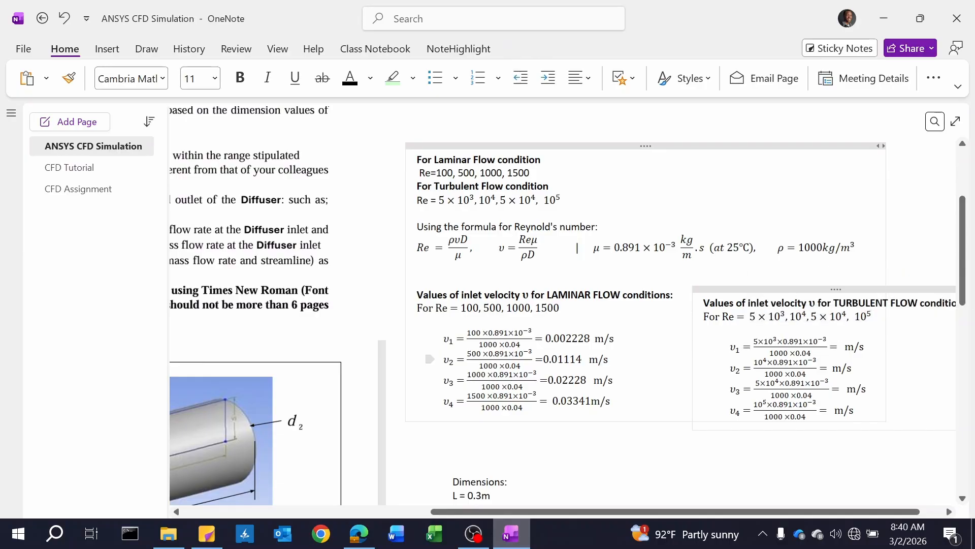
scroll(437, 305, "down", 3)
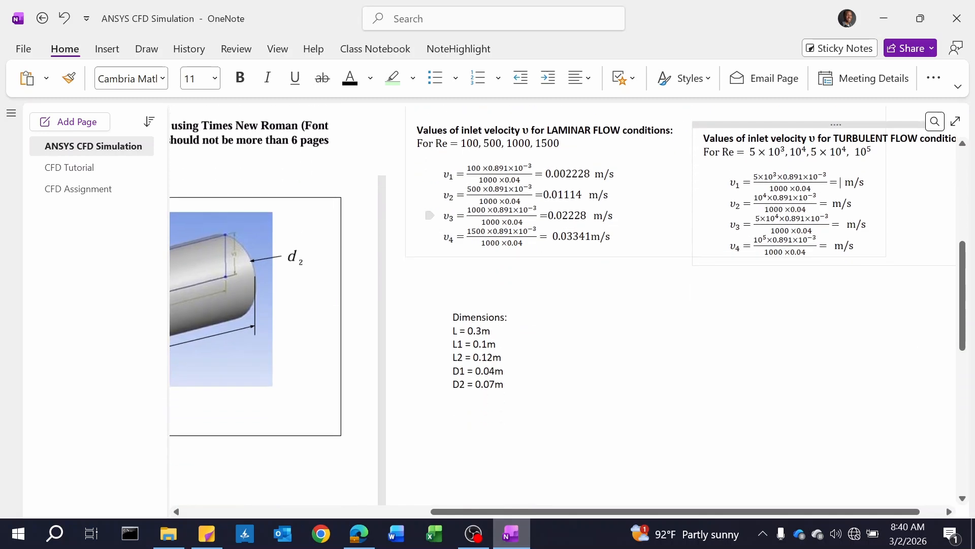
scroll(478, 351, "up", 2)
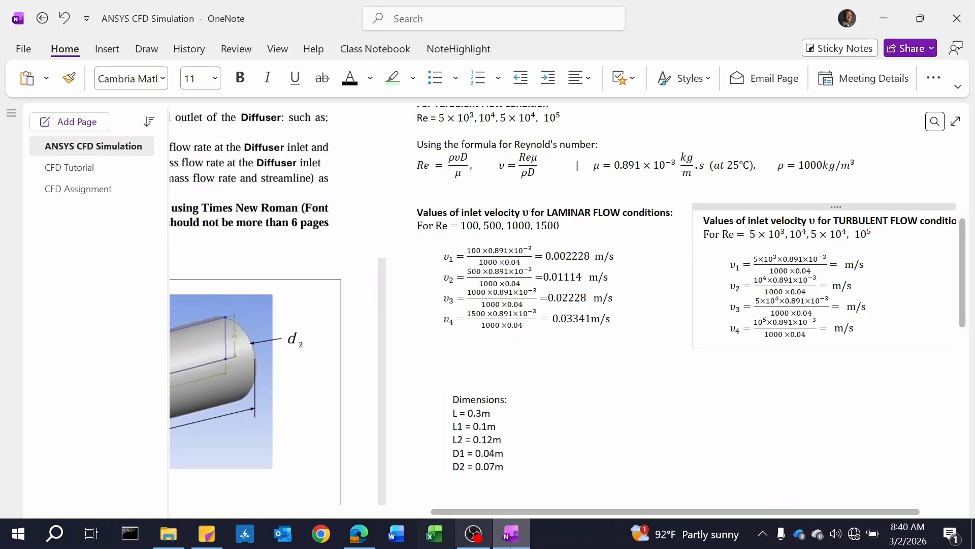
left_click_drag(537, 514, 330, 514)
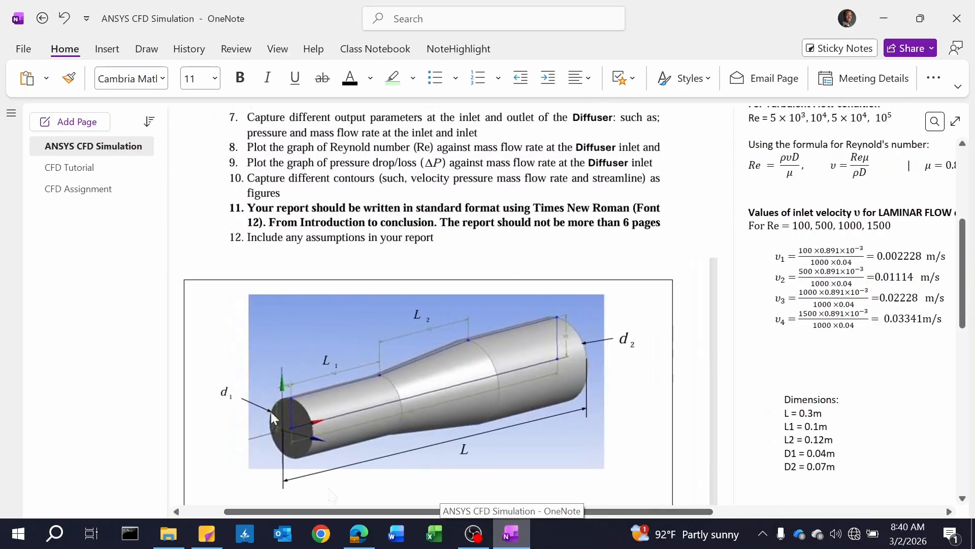
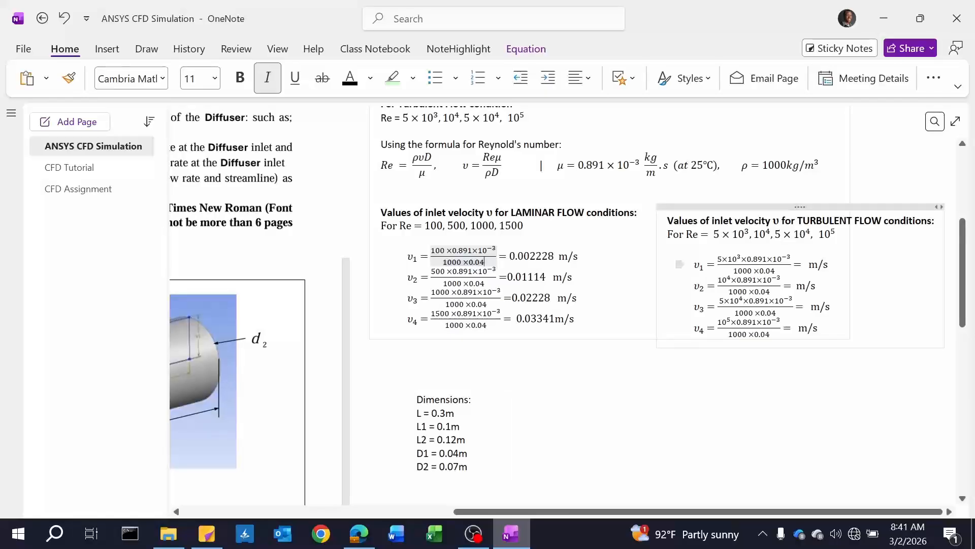
left_click(804, 264)
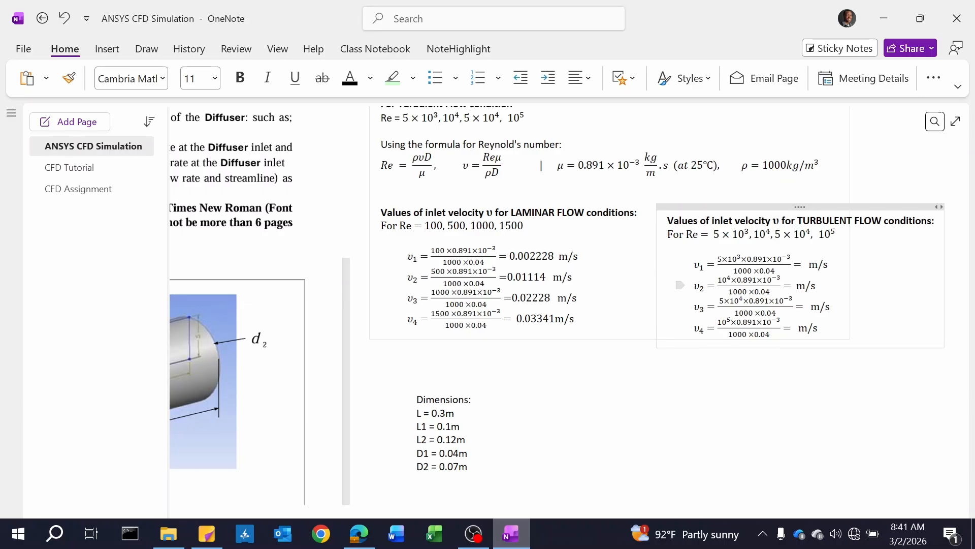
type("0.")
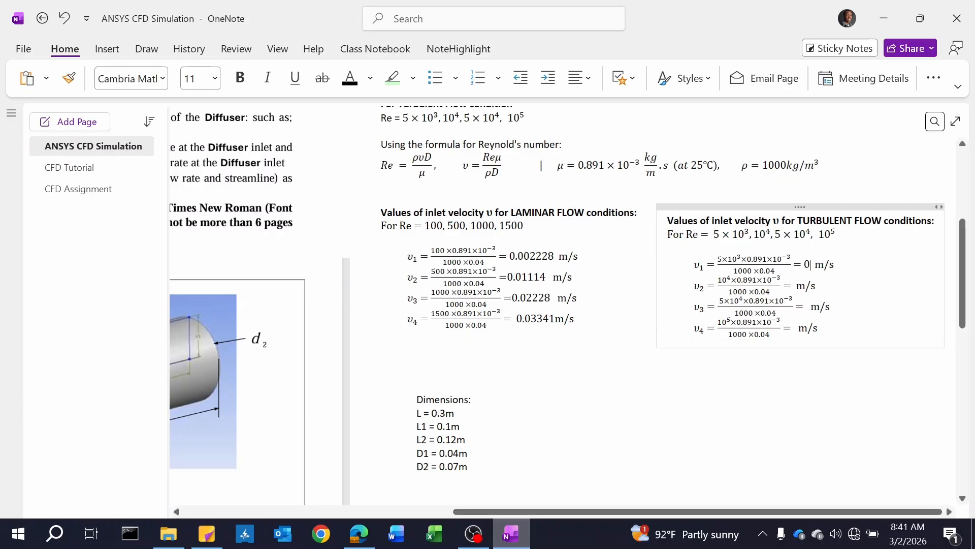
type("1114")
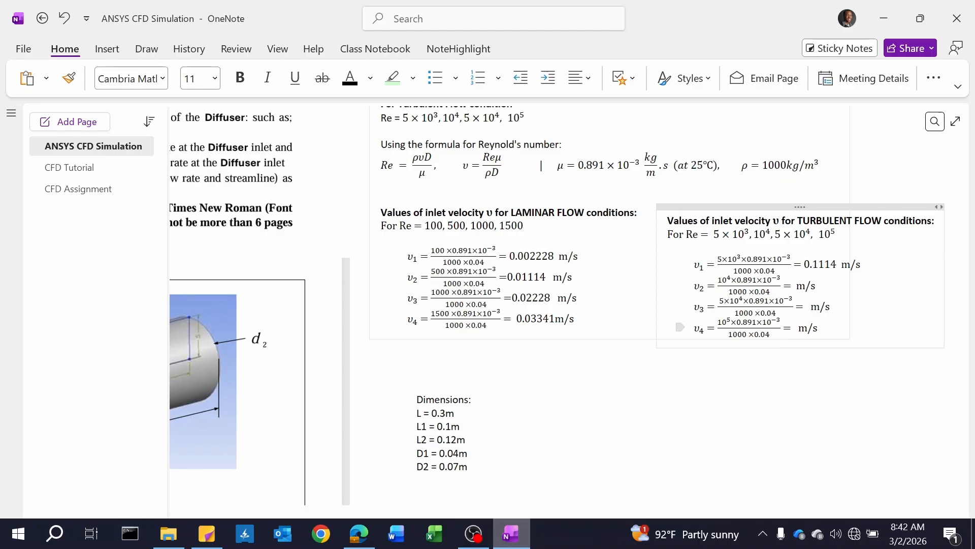
Enter the remaining turbulent velocity results: 0.2228 for υ₂, 1.114 for υ₃ and 2.228 for υ₄
type("0. ")
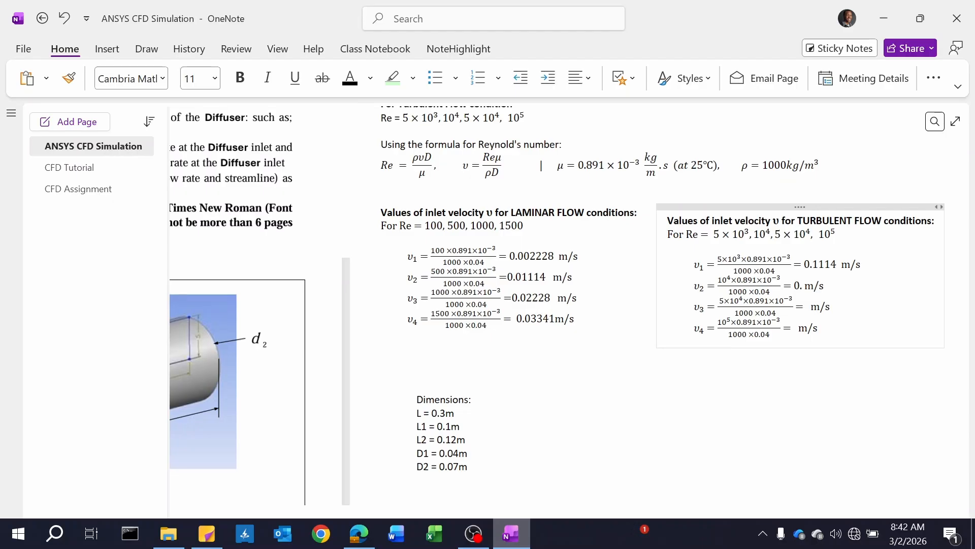
type("2228")
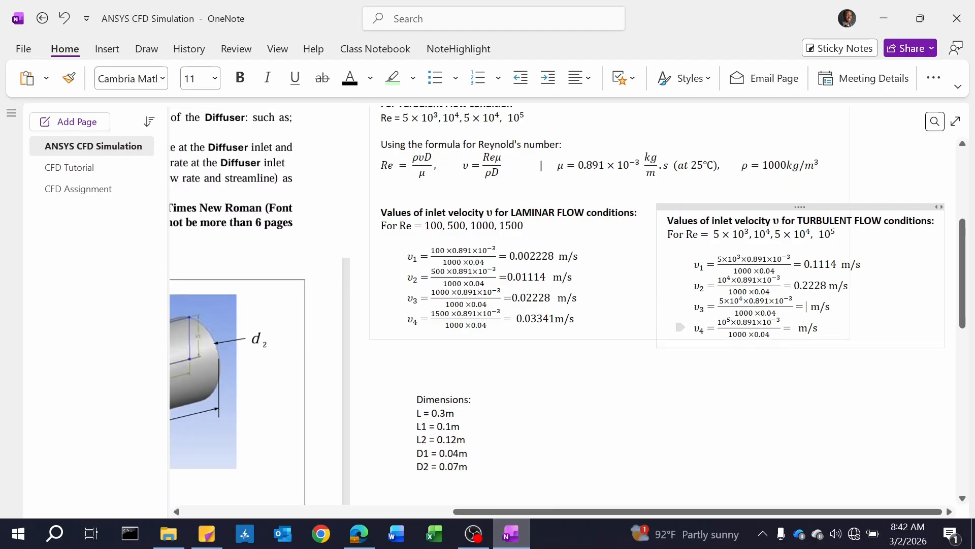
left_click(806, 306)
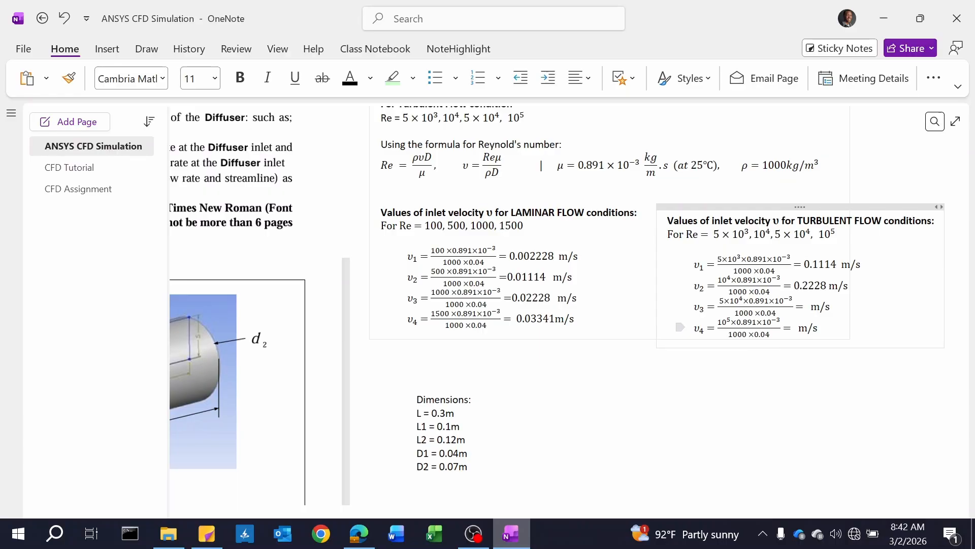
type("1. ")
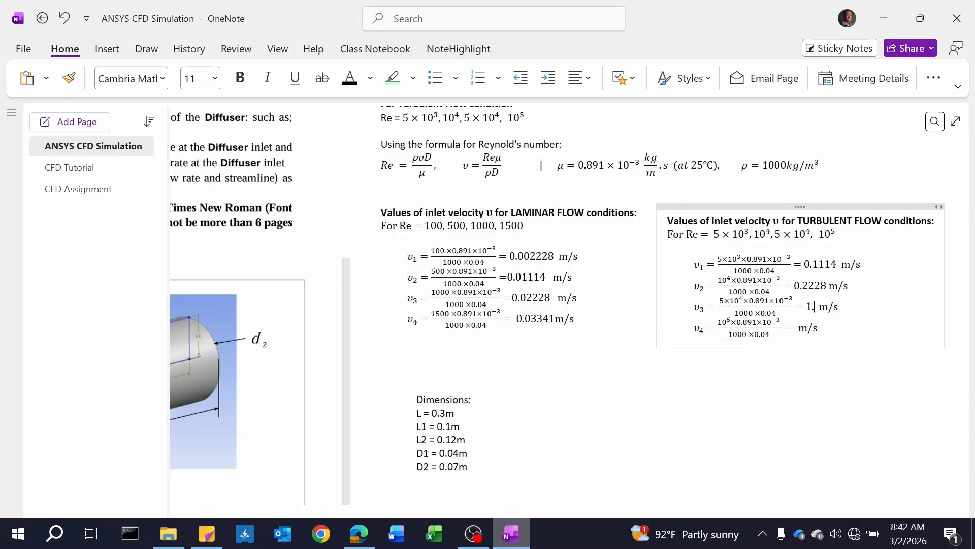
type("114")
left_click(796, 327)
type("2.228")
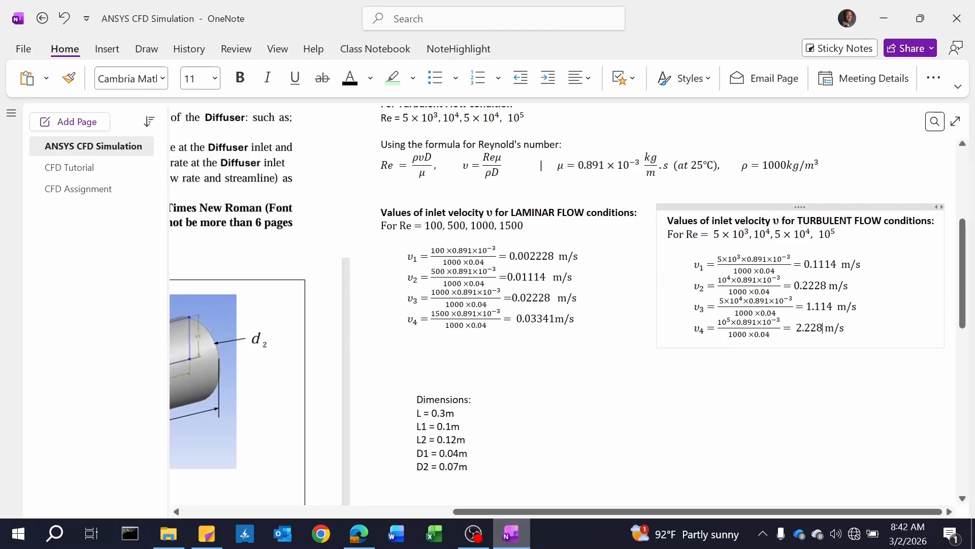
Review the completed inlet velocities and the table of tools for geometry, mesh and simulation at the start of the notes
scroll(559, 305, "up", 3)
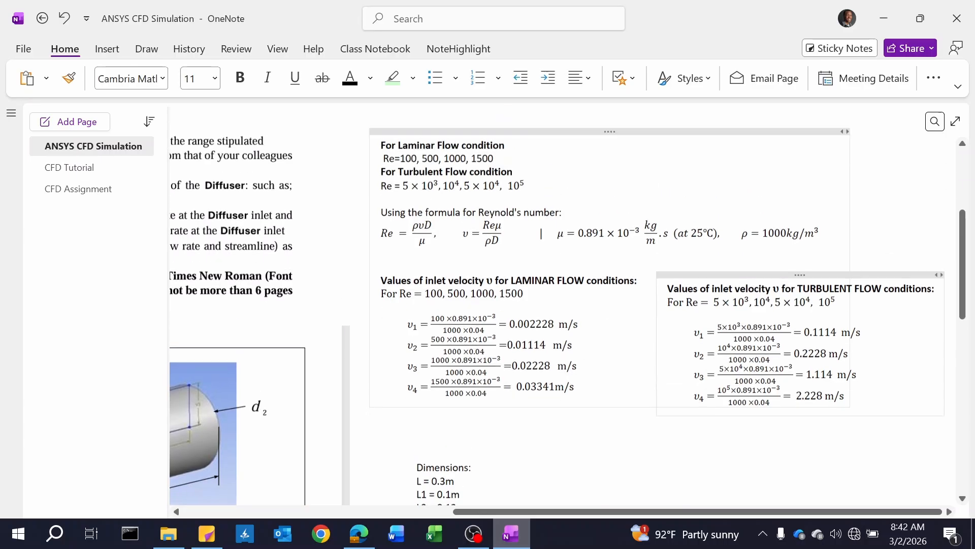
scroll(559, 305, "down", 3)
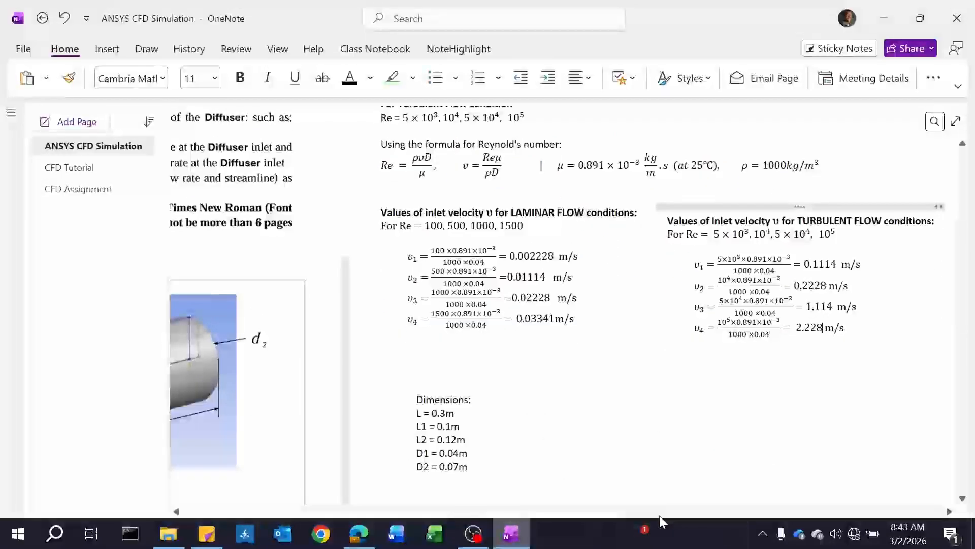
scroll(663, 512, "left", 3)
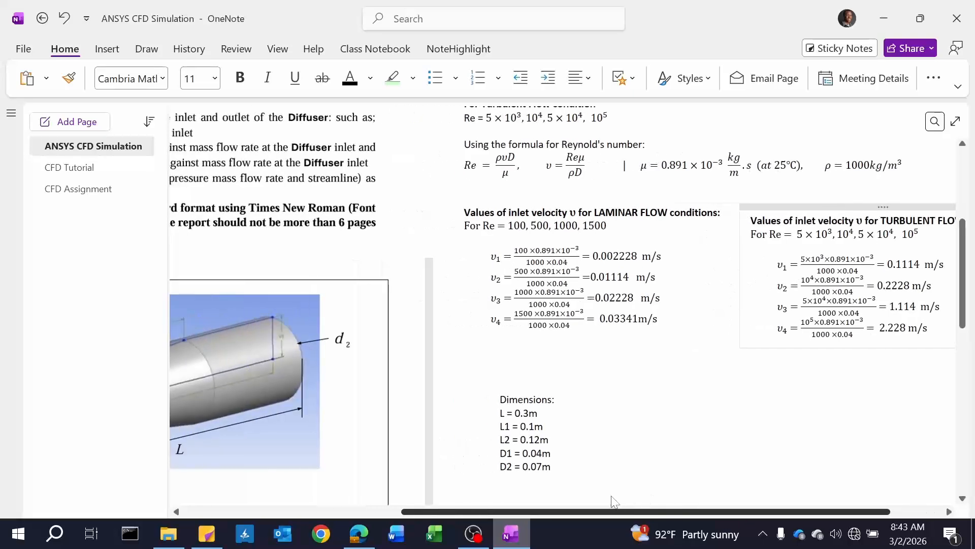
scroll(613, 500, "up", 5)
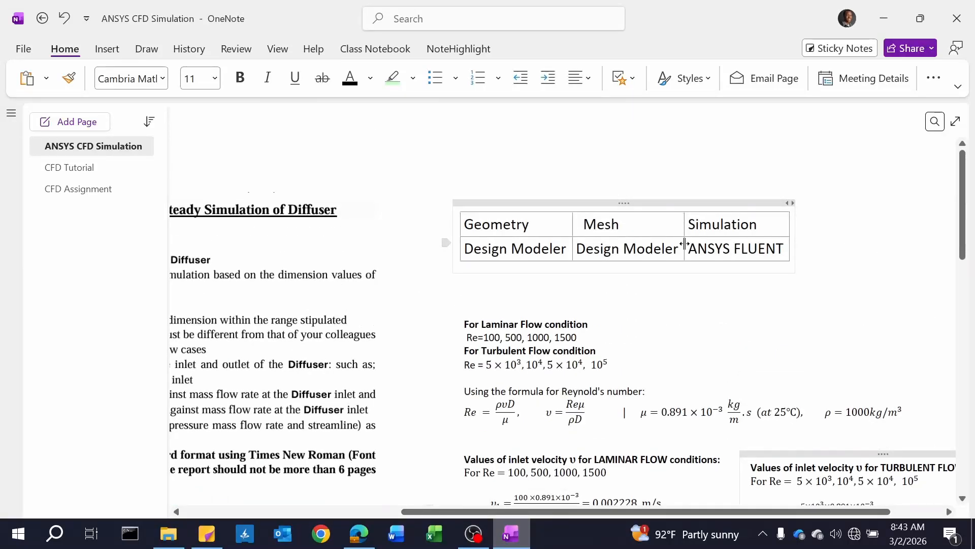
left_click_drag(689, 249, 786, 249)
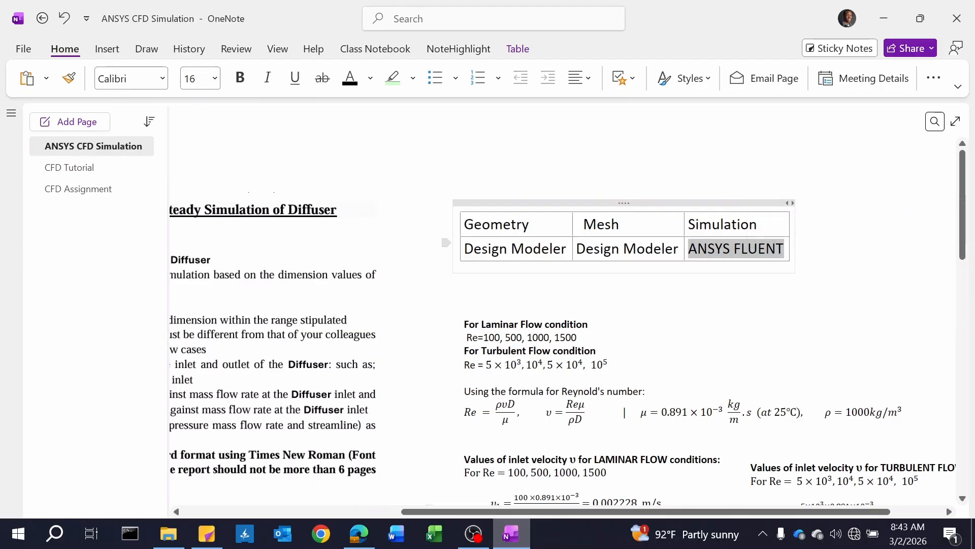
left_click_drag(464, 249, 681, 249)
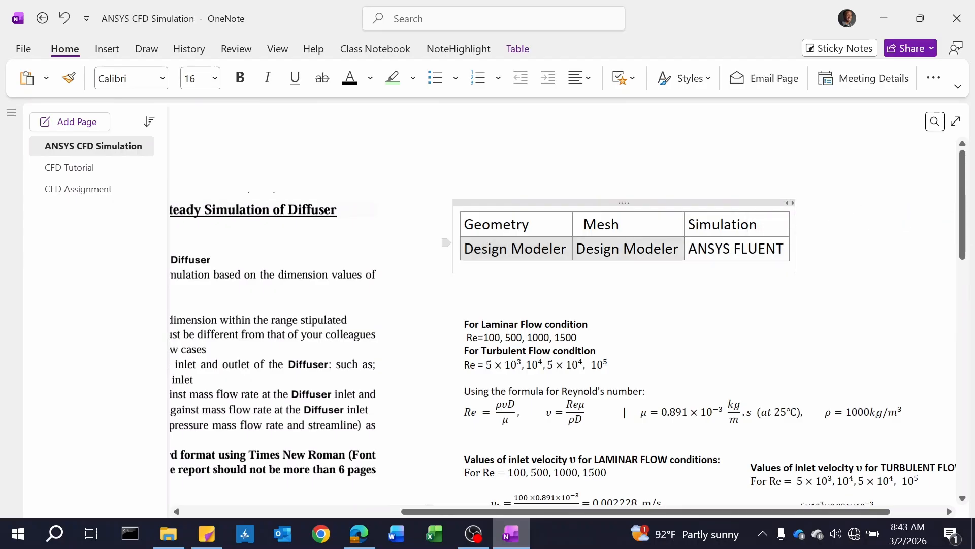
Examine the assignment's dimension ranges, boundary conditions, outlet gauge pressure, Reynolds number formula with its symbol definitions, and the numbered instructions
scroll(680, 249, "down", 2)
scroll(681, 249, "down", 5)
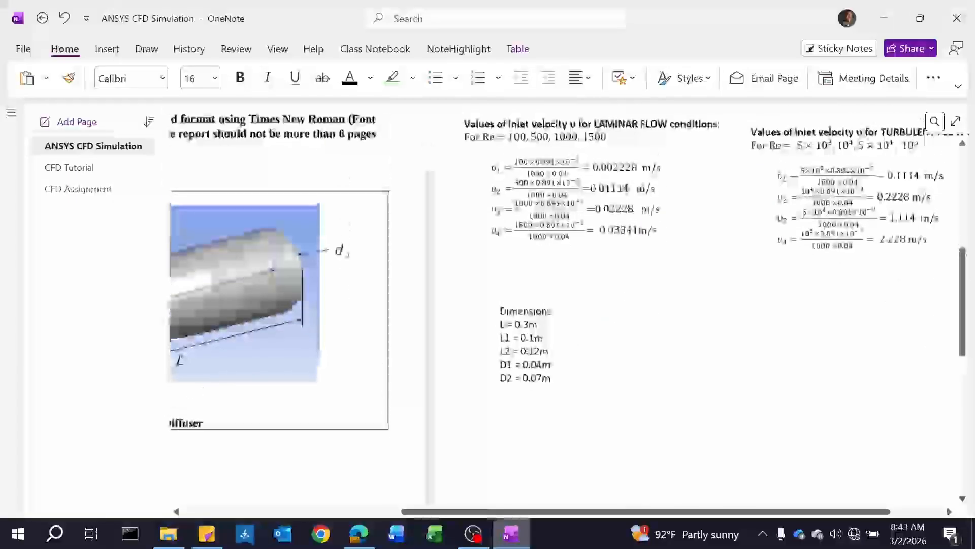
left_click_drag(703, 512, 484, 512)
scroll(485, 311, "down", 11)
scroll(487, 312, "up", 4)
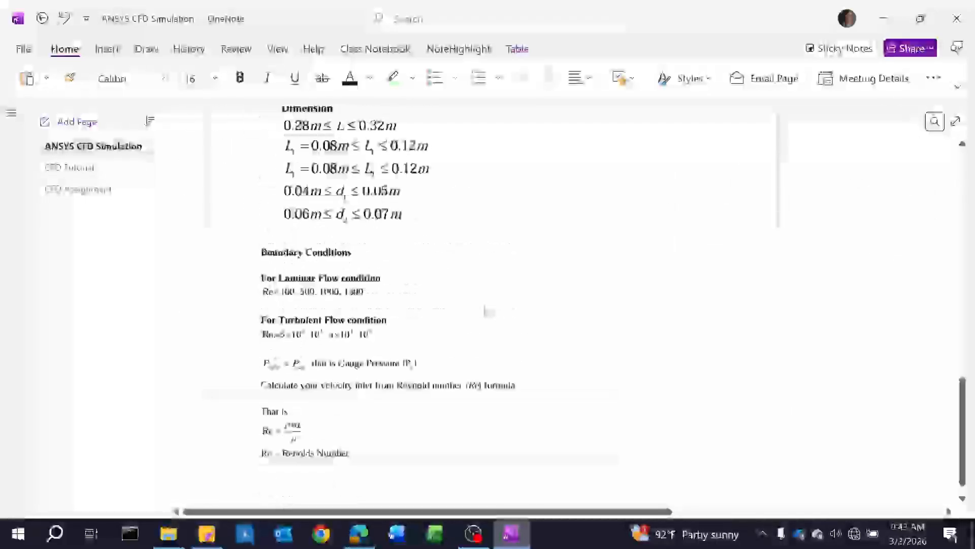
scroll(369, 323, "down", 2)
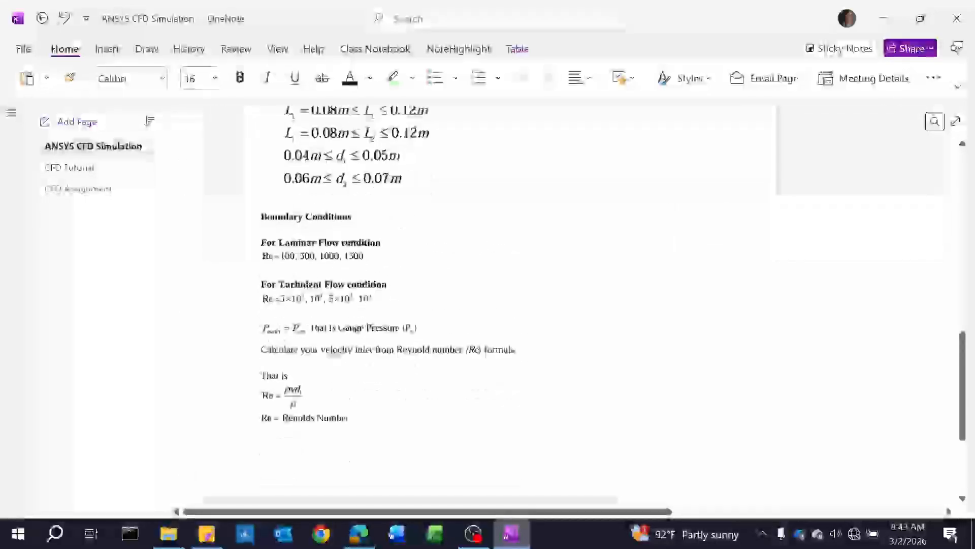
scroll(485, 311, "up", 2)
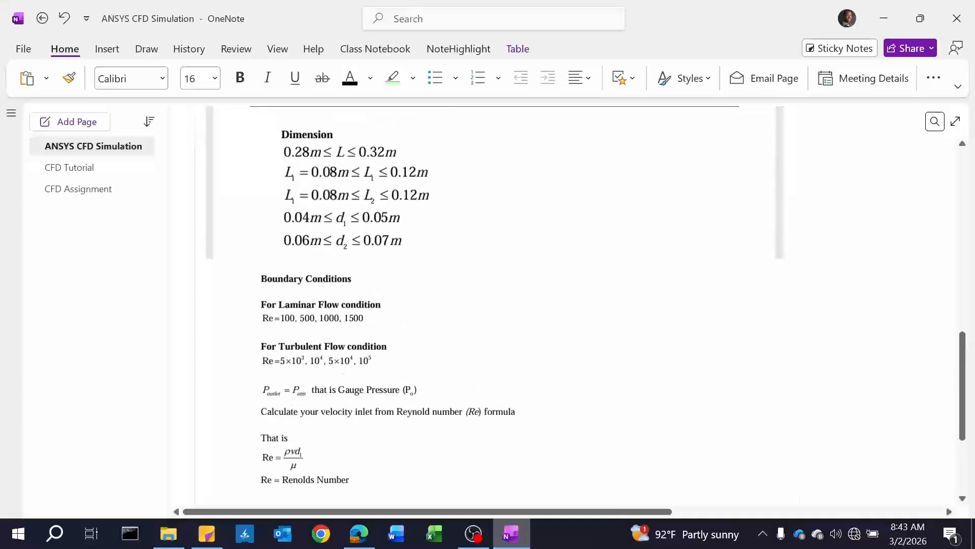
scroll(486, 312, "down", 2)
scroll(347, 279, "down", 1)
left_click(423, 311)
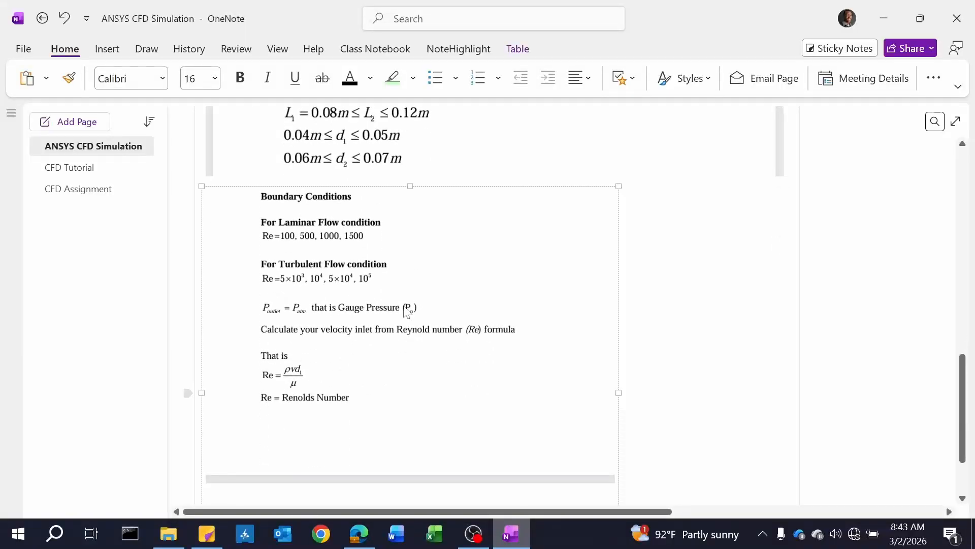
scroll(581, 324, "down", 2)
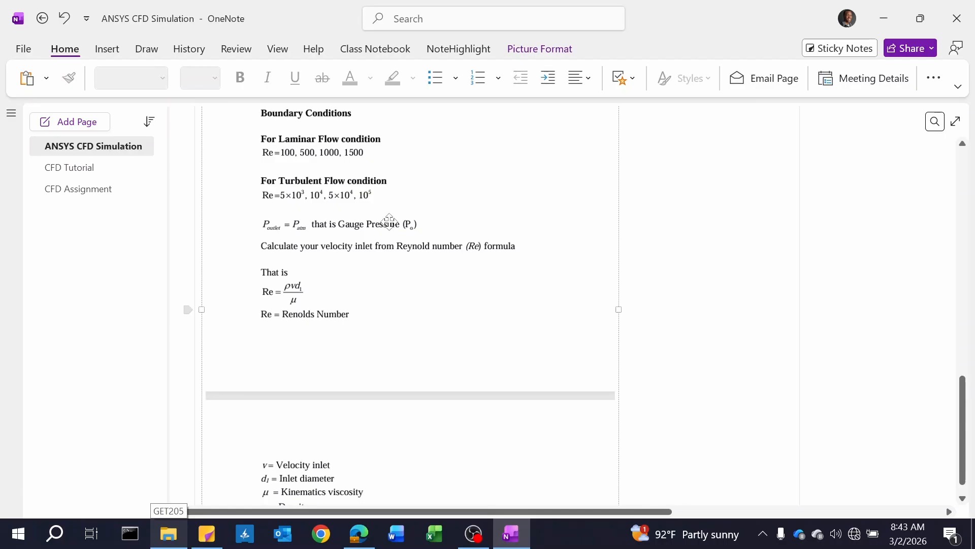
scroll(291, 302, "down", 2)
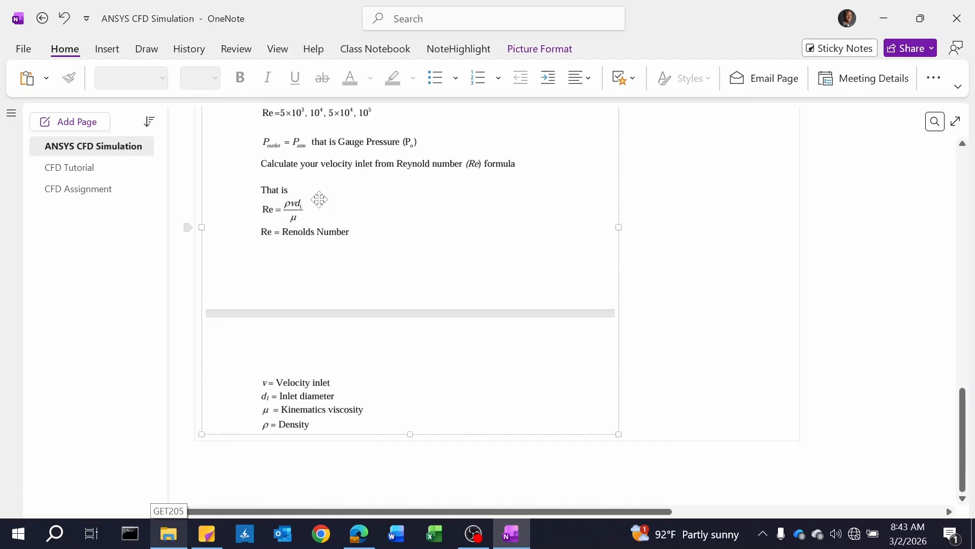
scroll(364, 279, "down", 4)
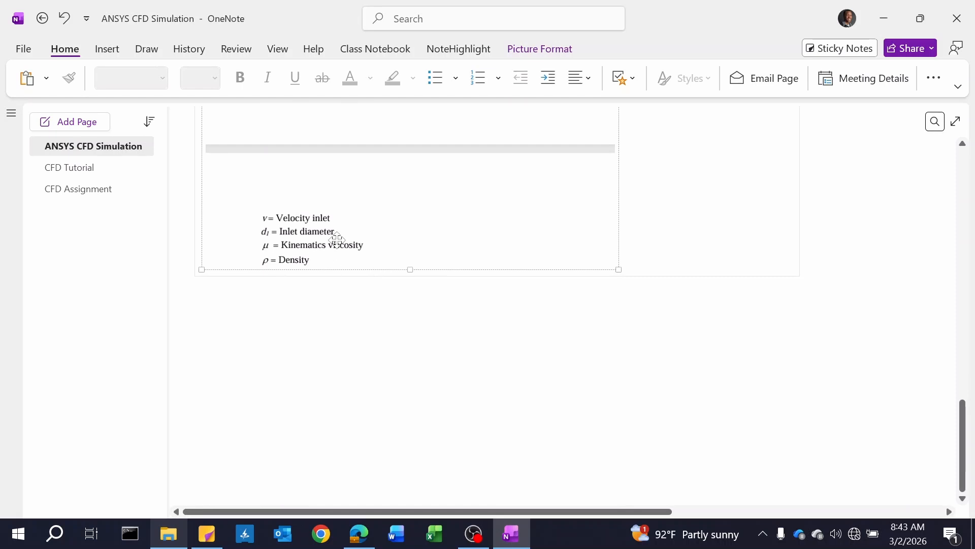
scroll(323, 227, "up", 6)
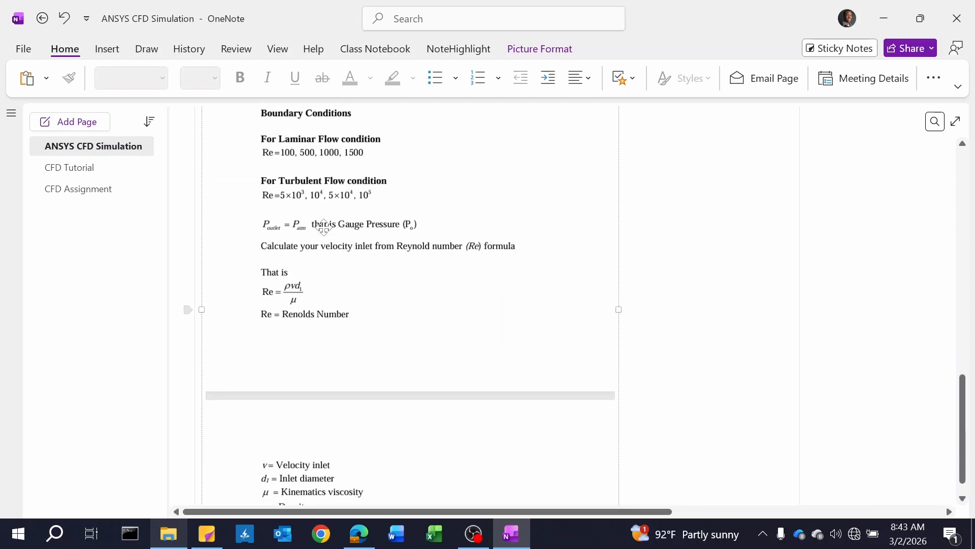
scroll(328, 226, "down", 9)
scroll(329, 226, "up", 1)
scroll(325, 238, "up", 10)
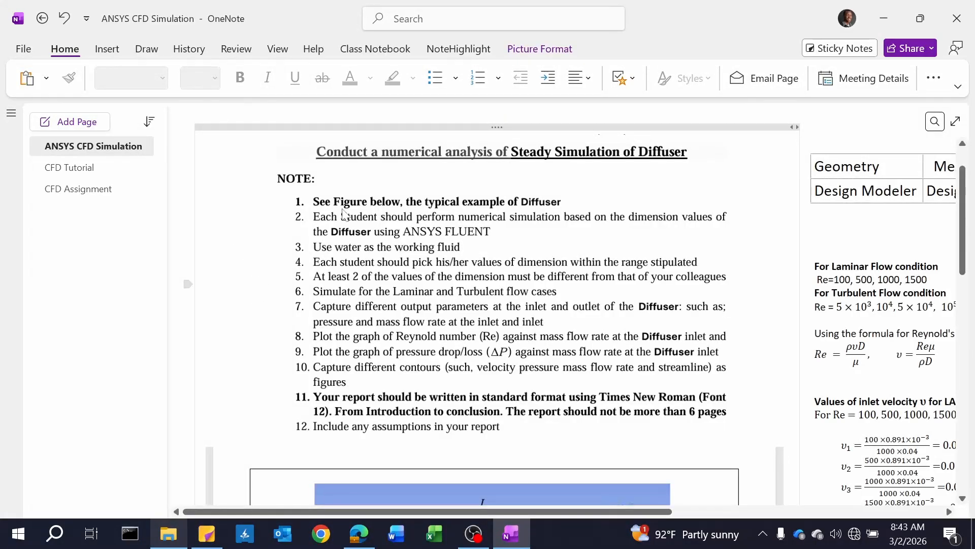
left_click_drag(517, 510, 717, 477)
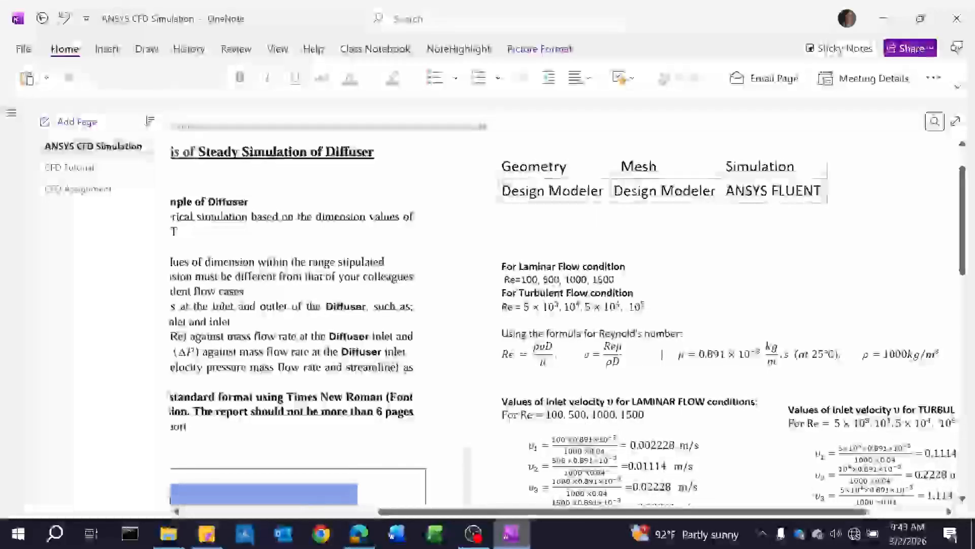
Minimise the OneNote, GET205 folder and assignment PDF windows to clear the desktop
left_click(884, 18)
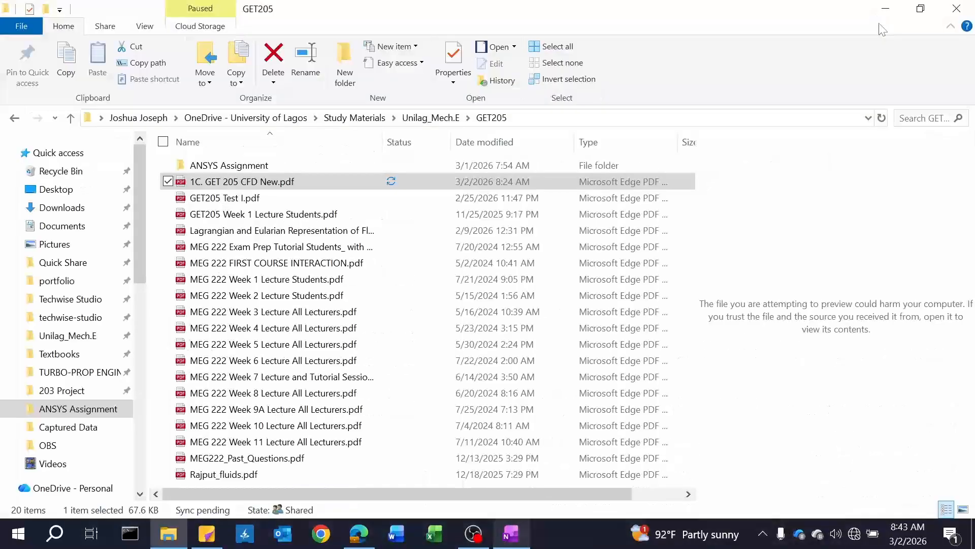
left_click(885, 9)
left_click(875, 15)
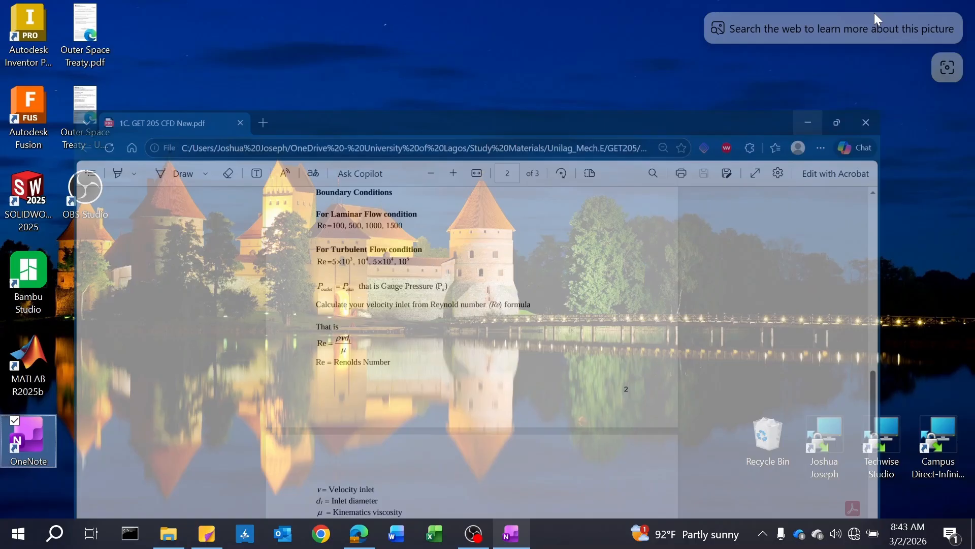
Launch Workbench 2025 R2 from the installed Ansys 2025 R2 programs
key("super")
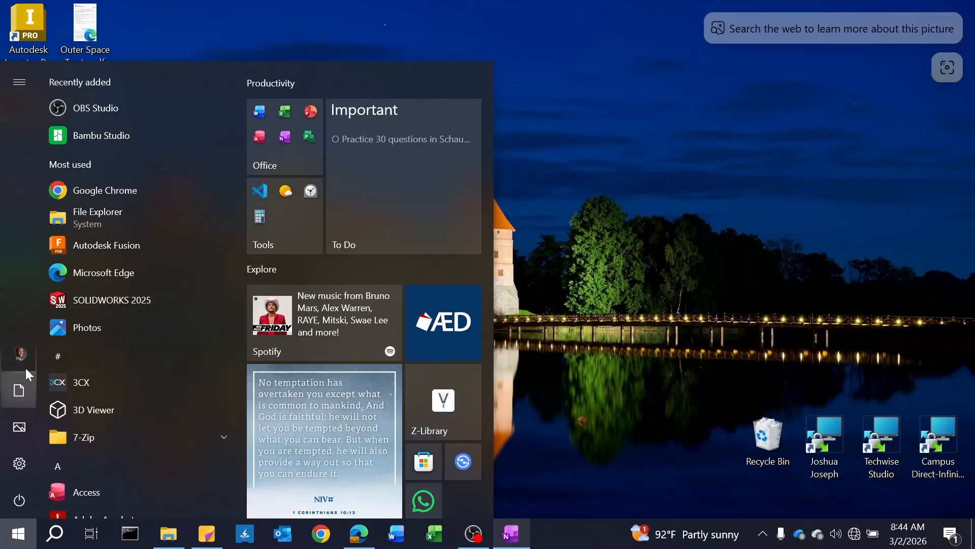
scroll(147, 266, "down", 10)
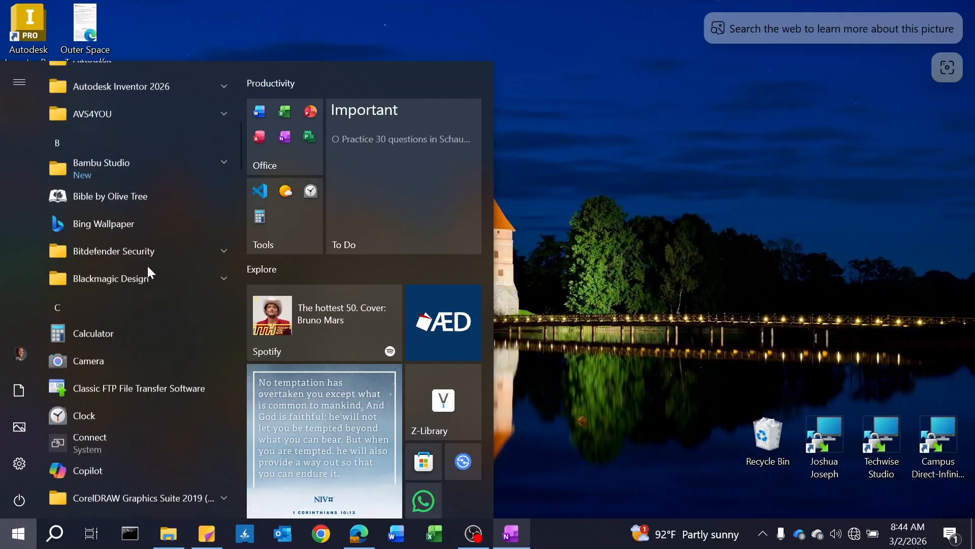
scroll(147, 264, "up", 5)
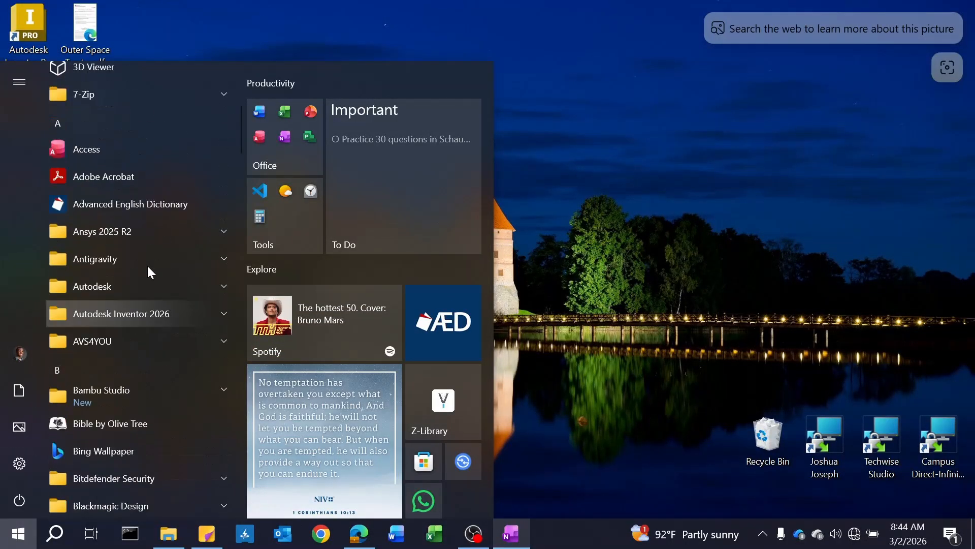
left_click(142, 233)
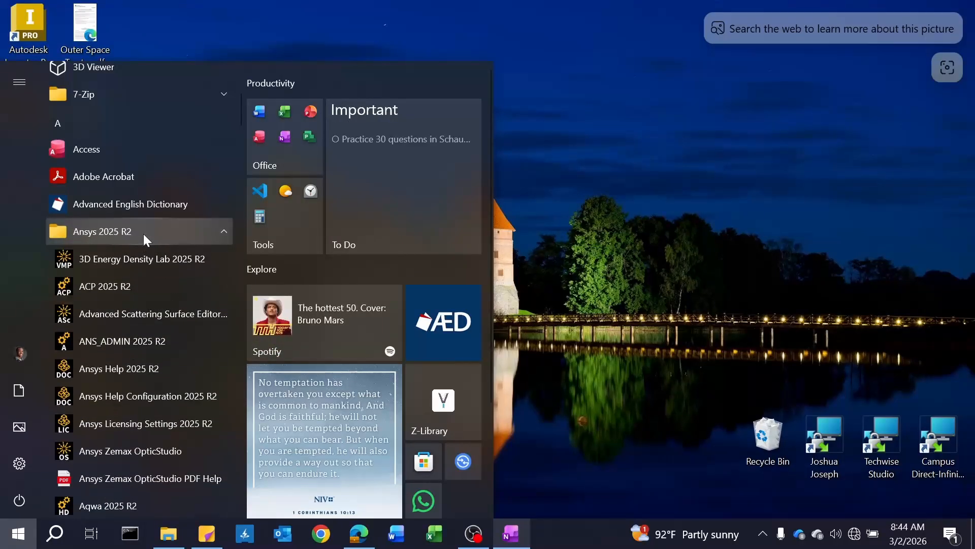
scroll(141, 268, "down", 10)
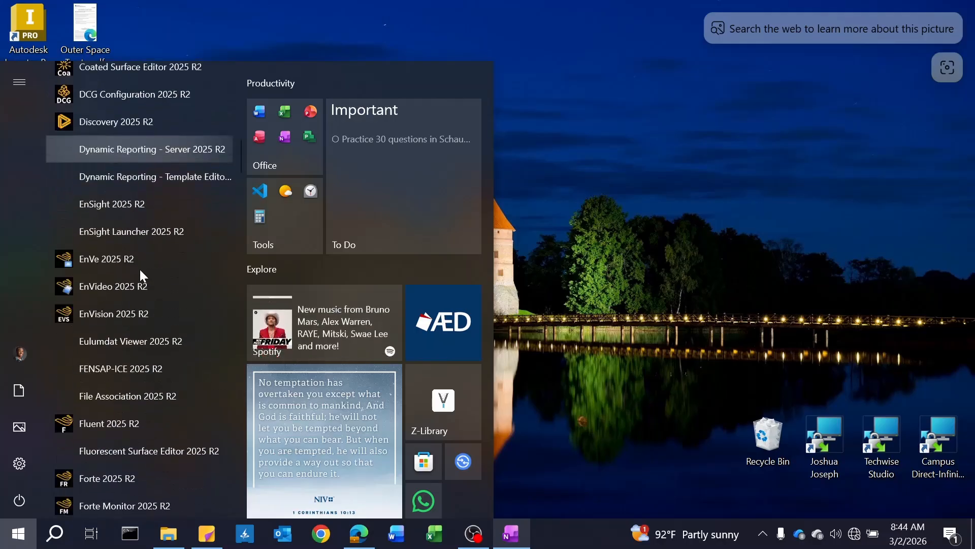
scroll(138, 277, "down", 10)
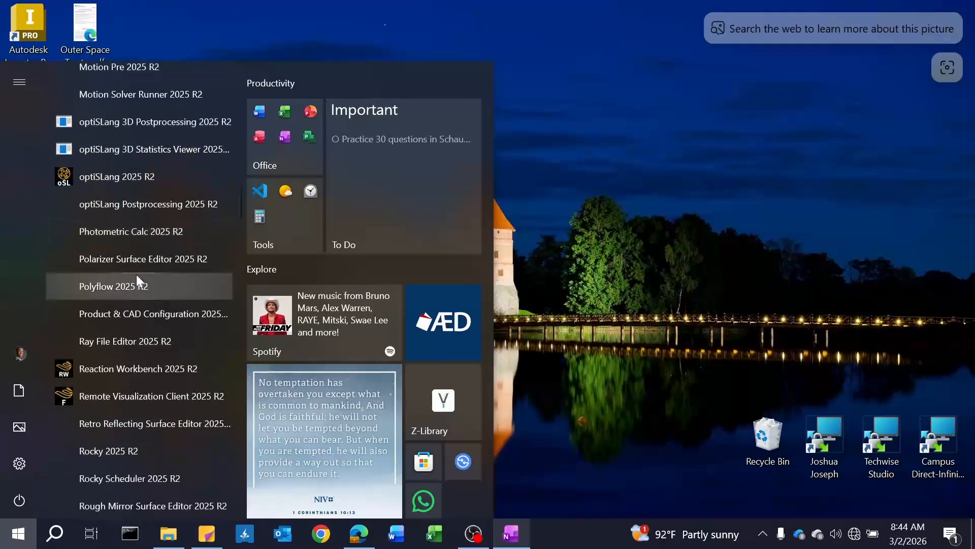
scroll(135, 275, "down", 10)
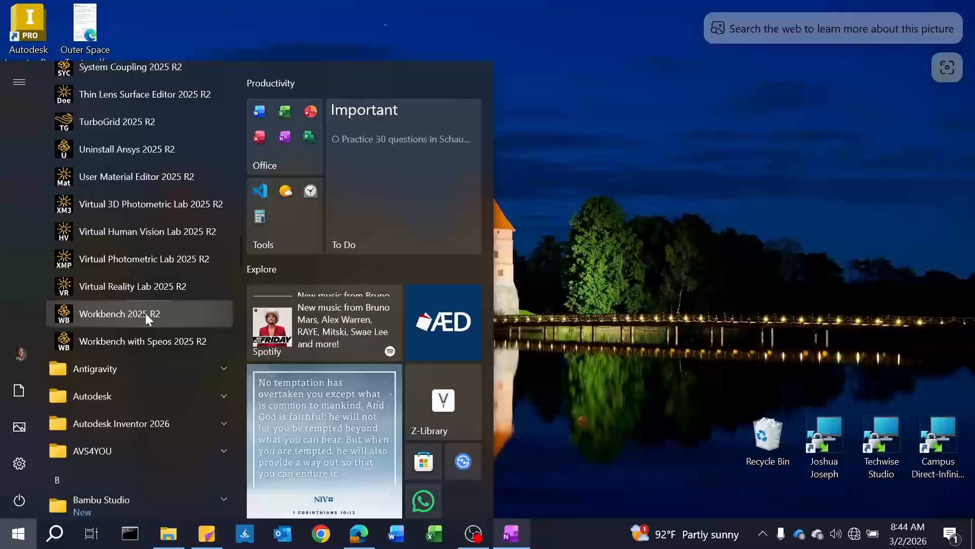
left_click(172, 312)
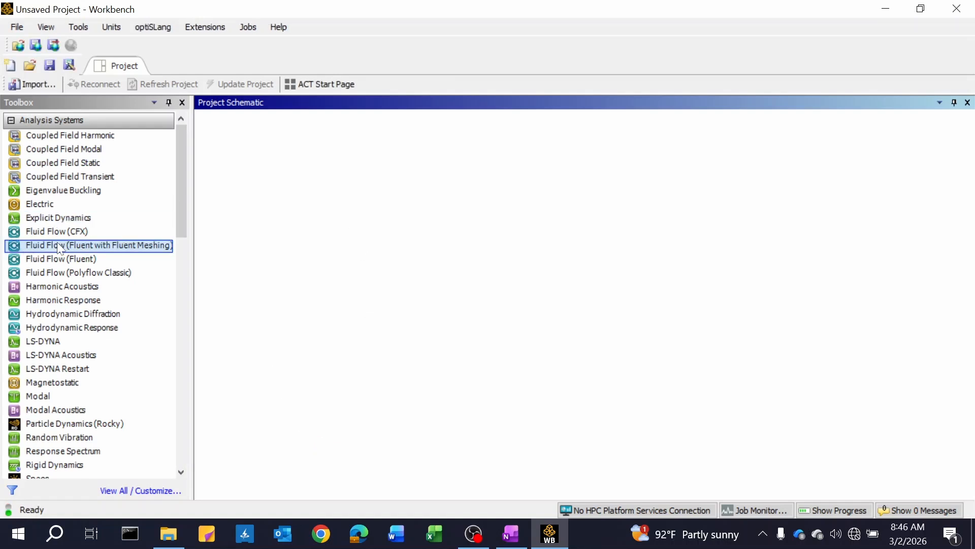
Check the tools table in the OneNote notes and add a standalone Geometry component system to the empty Workbench project schematic
left_click(511, 534)
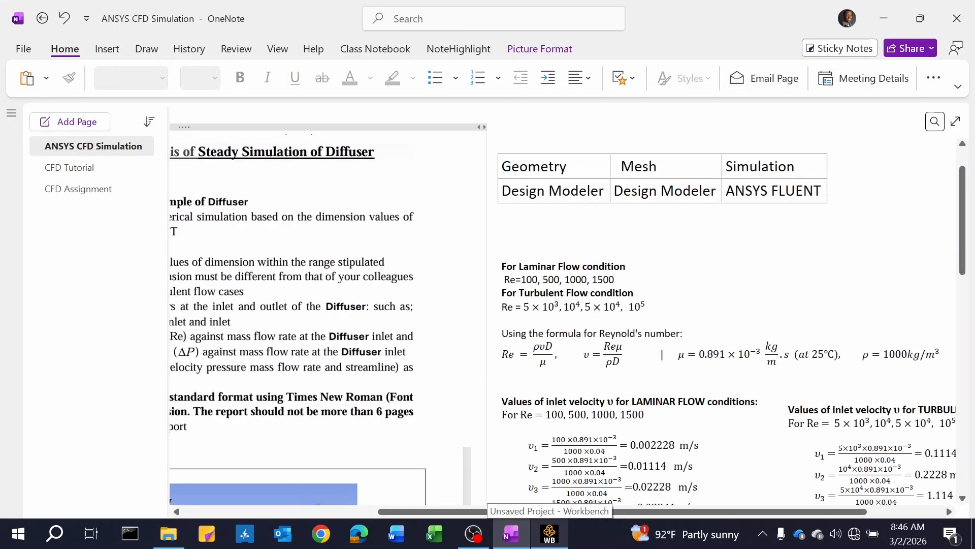
left_click(549, 534)
scroll(104, 260, "down", 4)
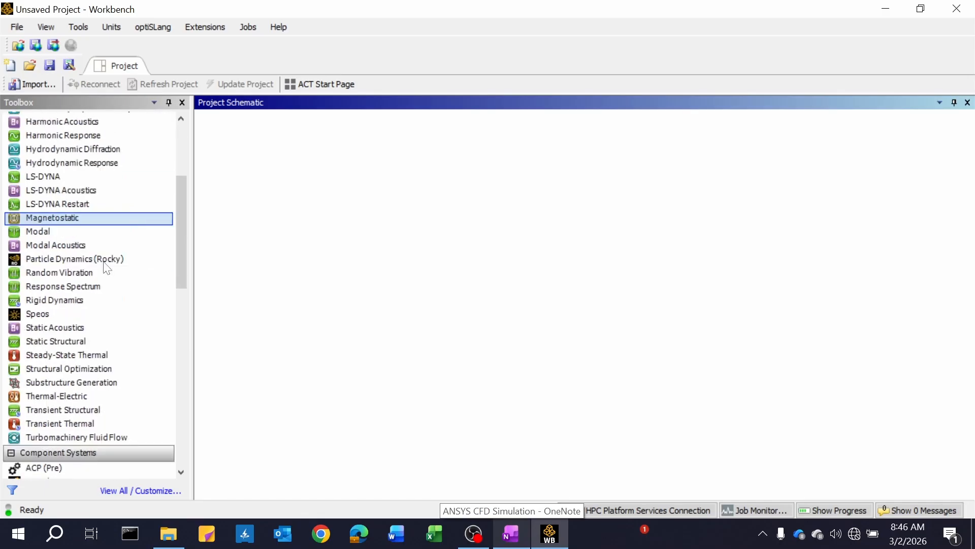
scroll(104, 264, "down", 6)
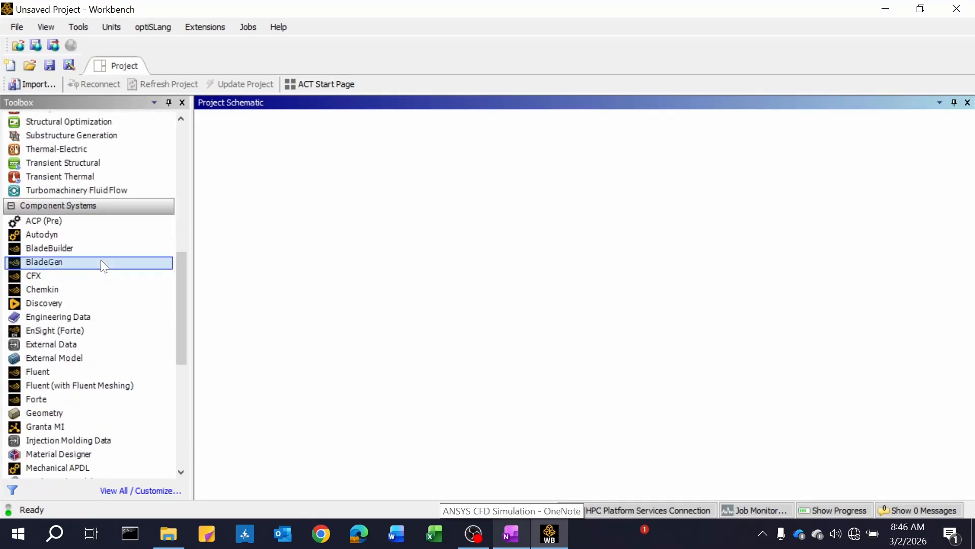
scroll(83, 314, "down", 2)
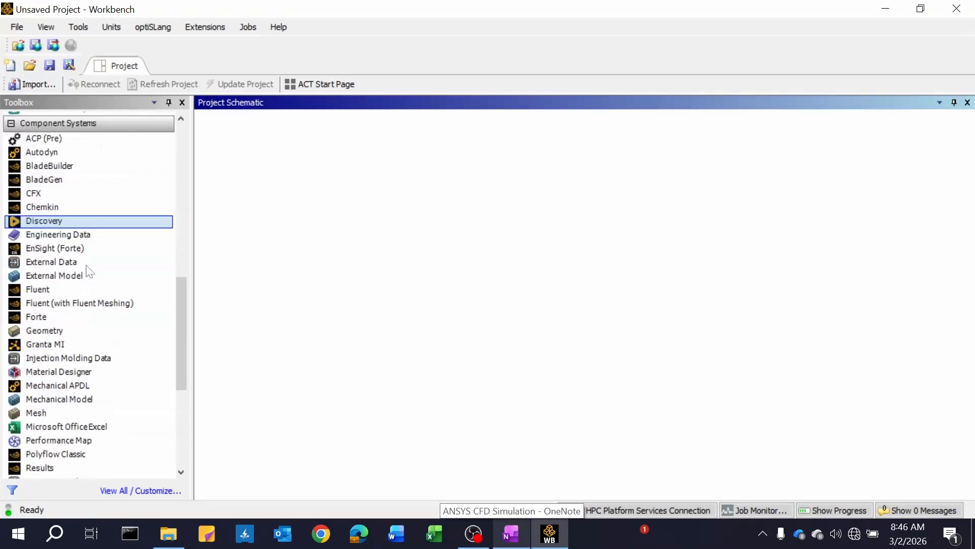
left_click(54, 334)
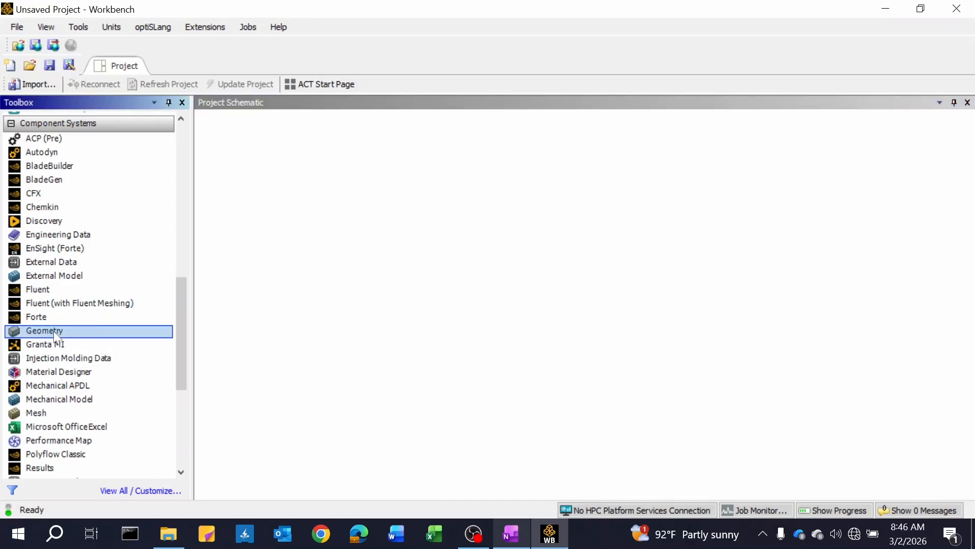
left_click_drag(54, 331, 281, 183)
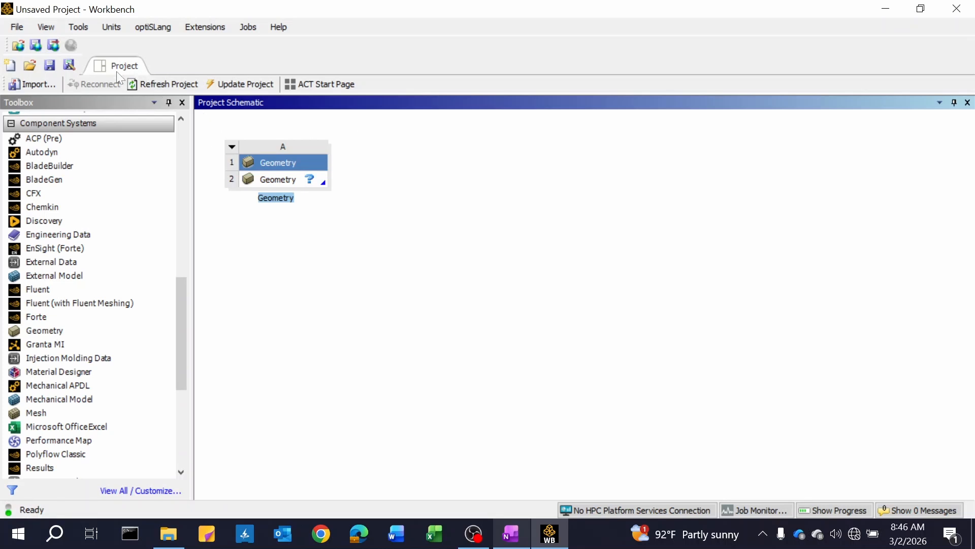
Save the project to the Desktop as "Diffuser Analysis Tutorial"
left_click(50, 65)
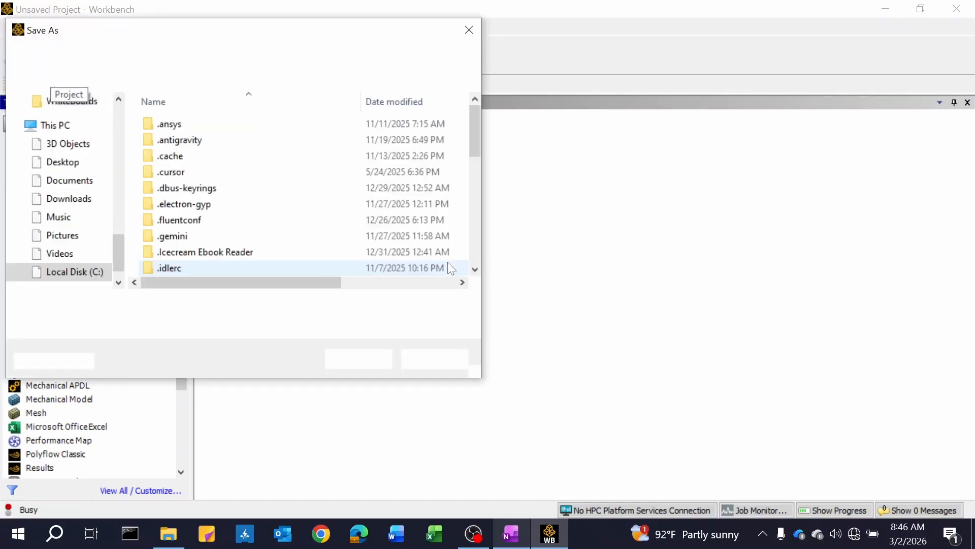
scroll(85, 215, "down", 1)
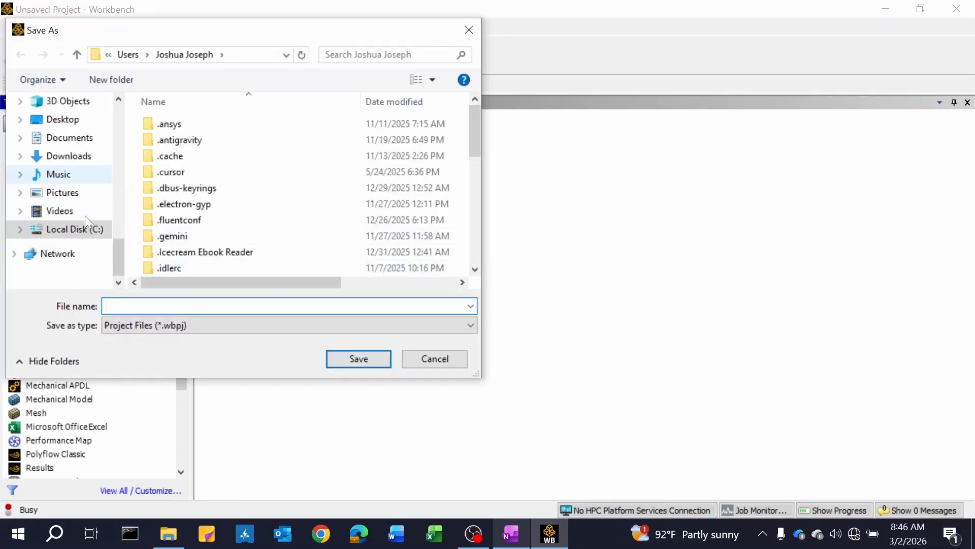
scroll(68, 162, "up", 3)
scroll(70, 161, "up", 3)
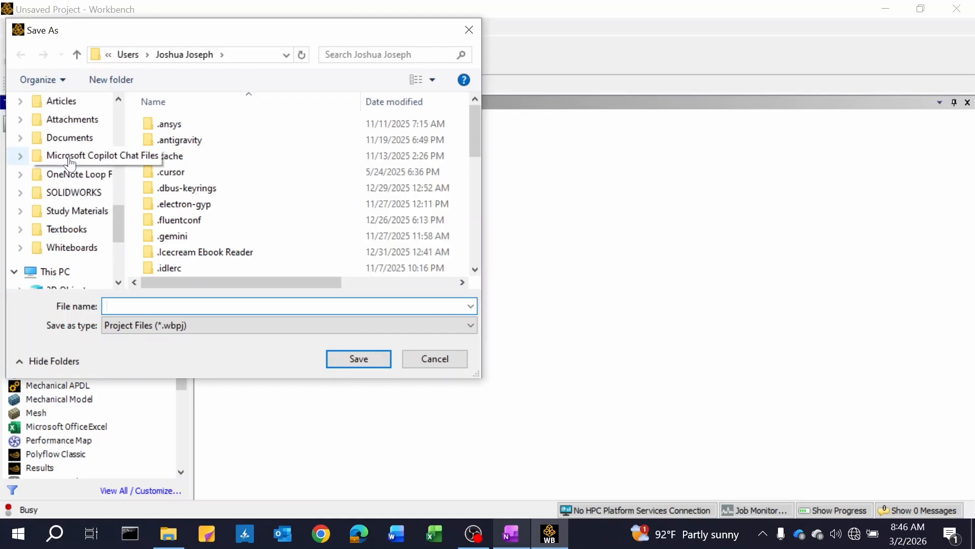
scroll(101, 222, "down", 1)
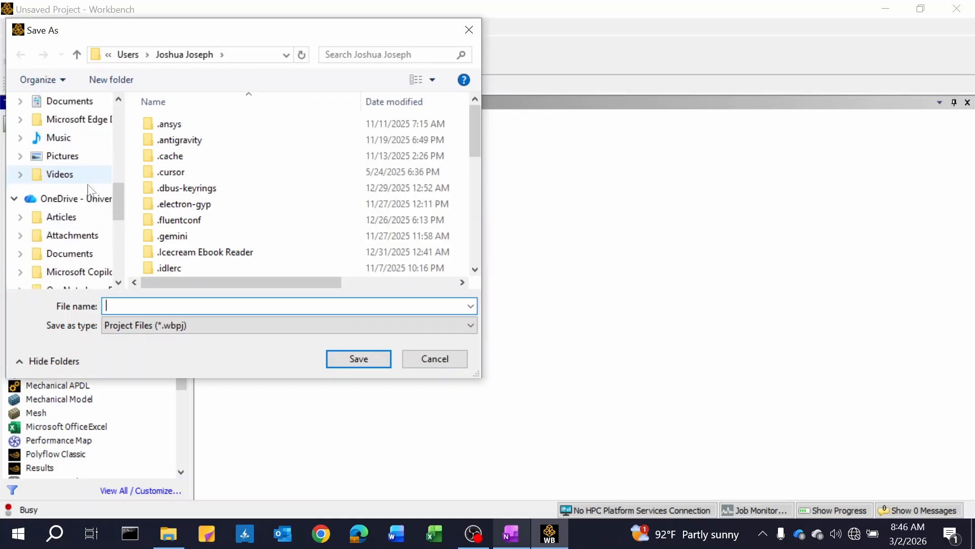
scroll(83, 202, "down", 3)
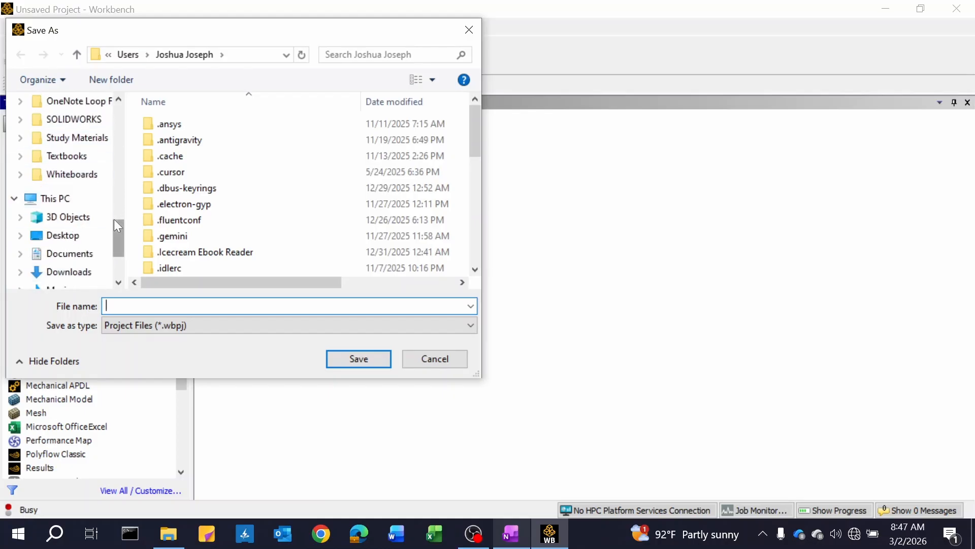
left_click(87, 235)
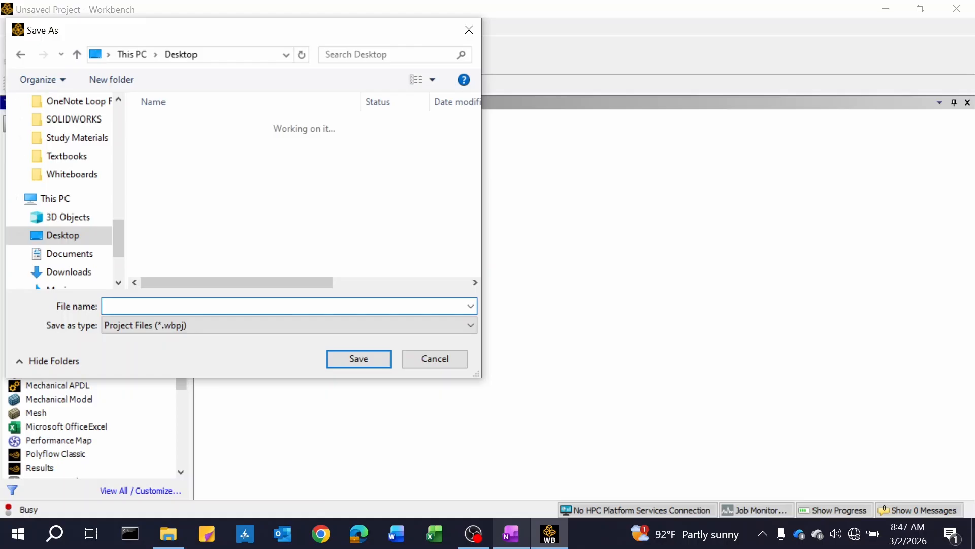
type("Diffuser Analysis Tutorial")
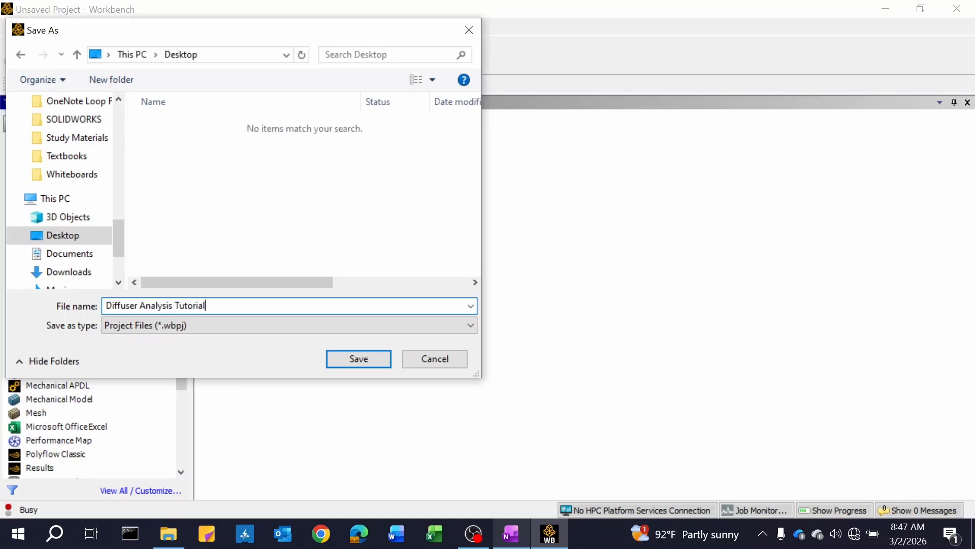
key("Return")
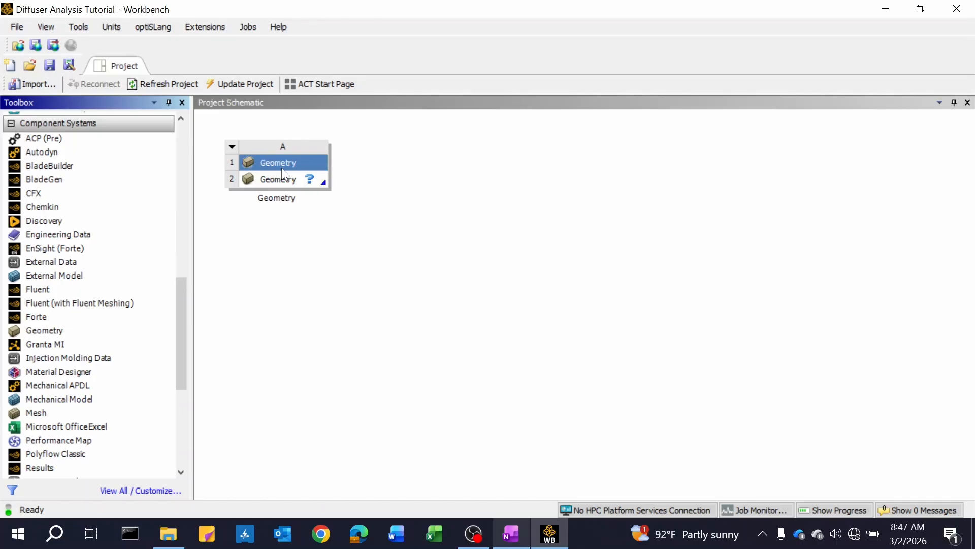
Start a new DesignModeler geometry from the Geometry cell of the project's Geometry system
left_click(307, 188)
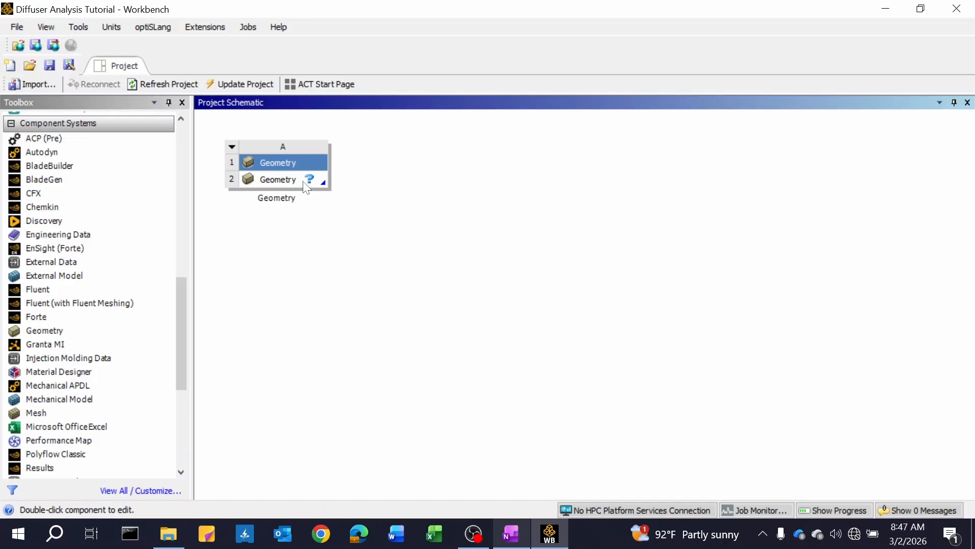
double_click(305, 184)
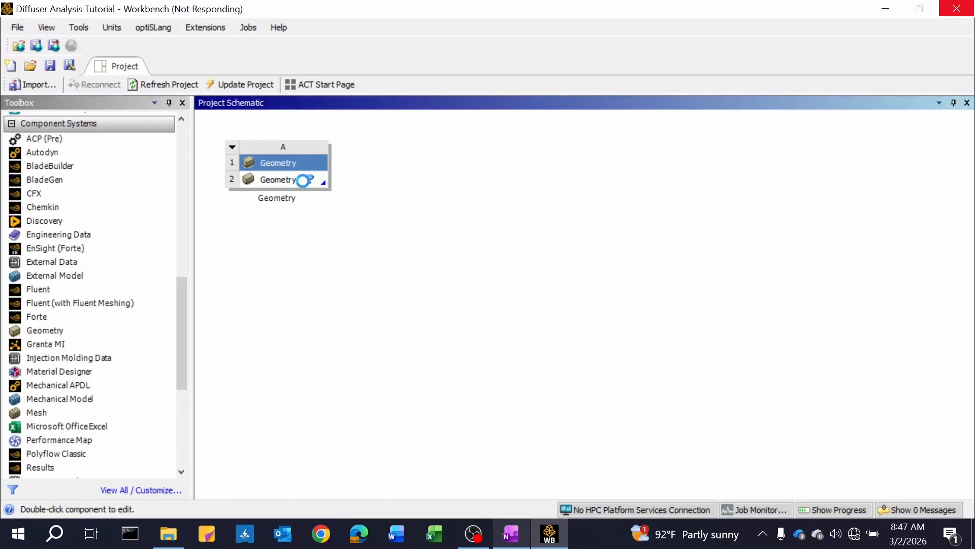
right_click(302, 181)
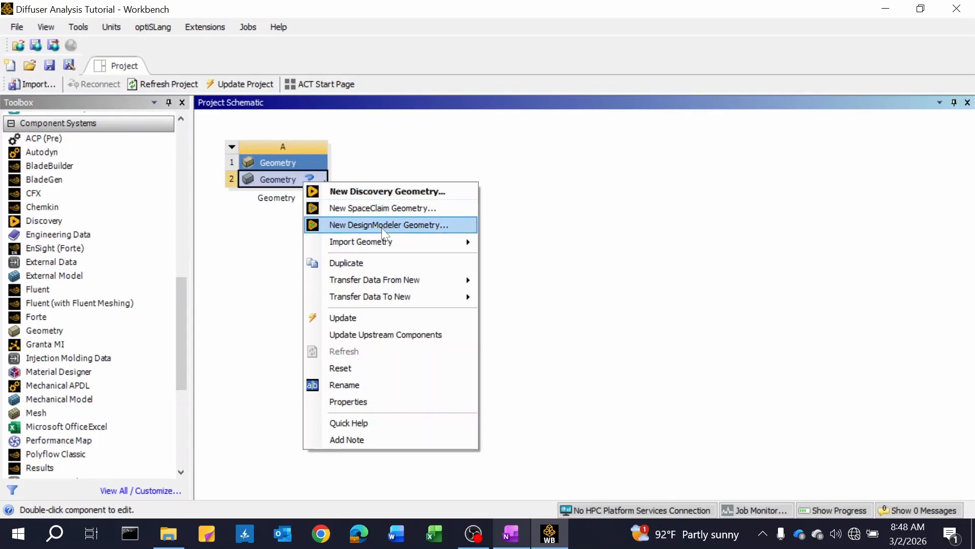
left_click(413, 226)
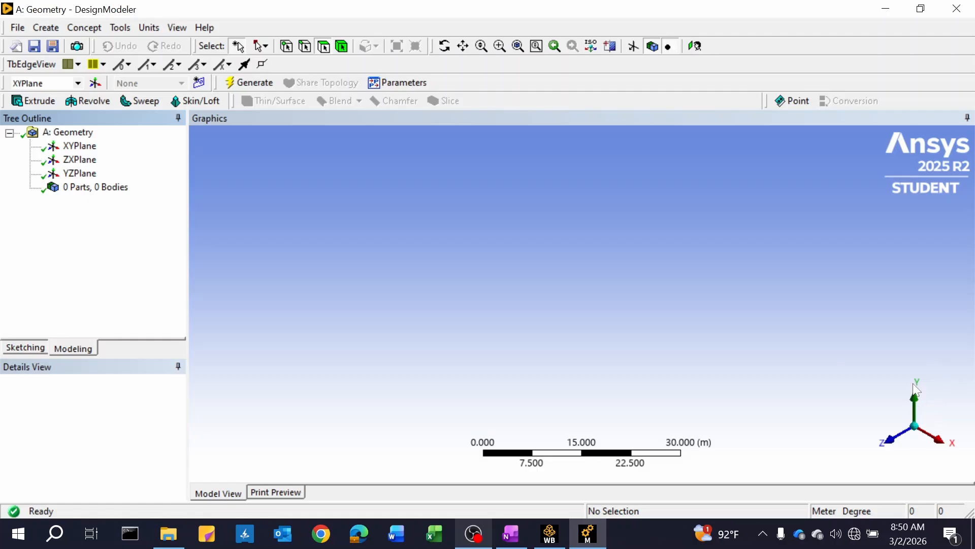
Examine the typical diffuser figure and its list of chosen dimensions in the OneNote notes, and return to DesignModeler
left_click(521, 544)
scroll(320, 403, "down", 5)
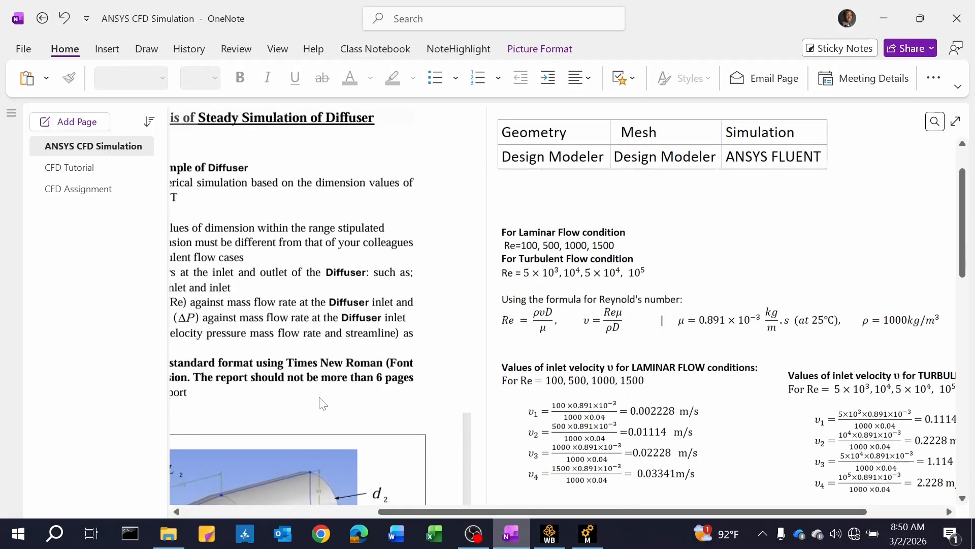
left_click_drag(597, 513, 423, 513)
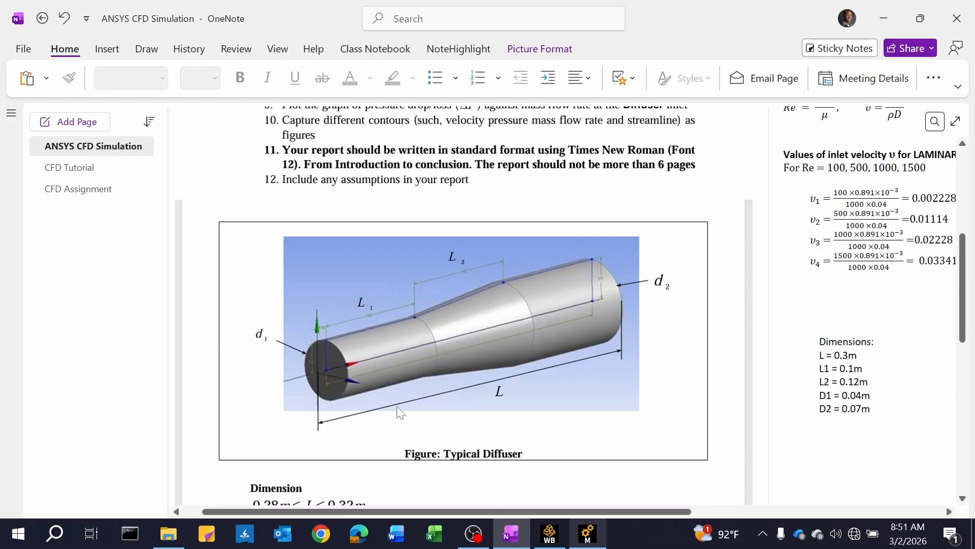
left_click(587, 534)
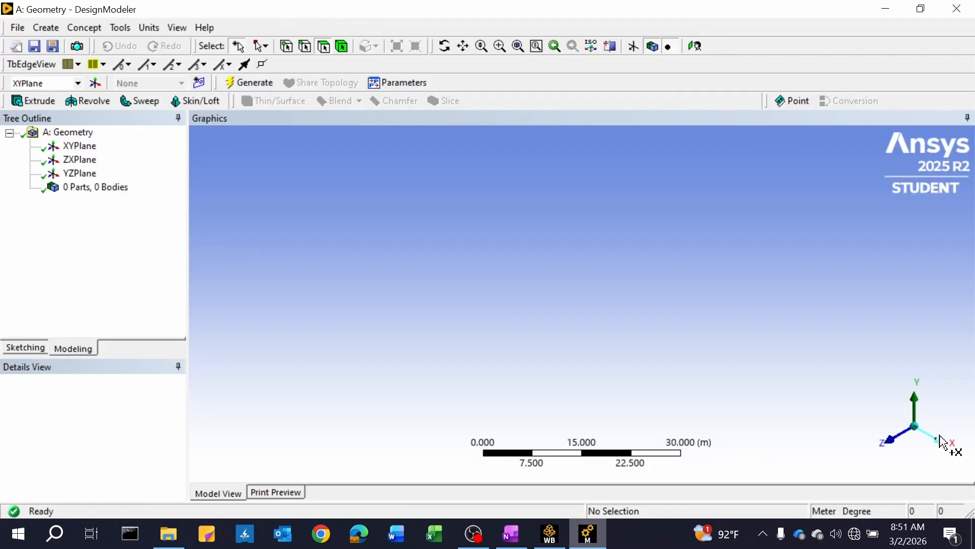
Create a new sketch on the XYPlane
left_click(80, 148)
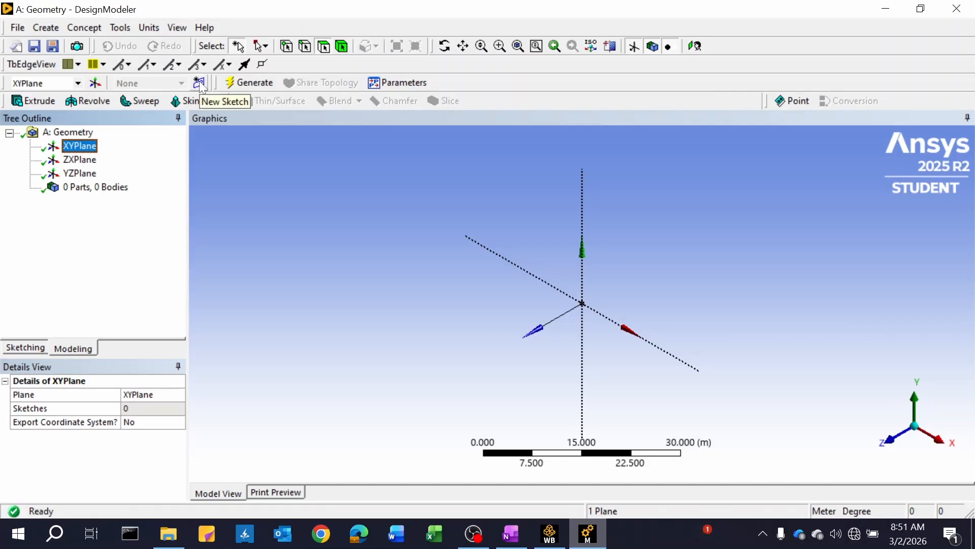
right_click(87, 148)
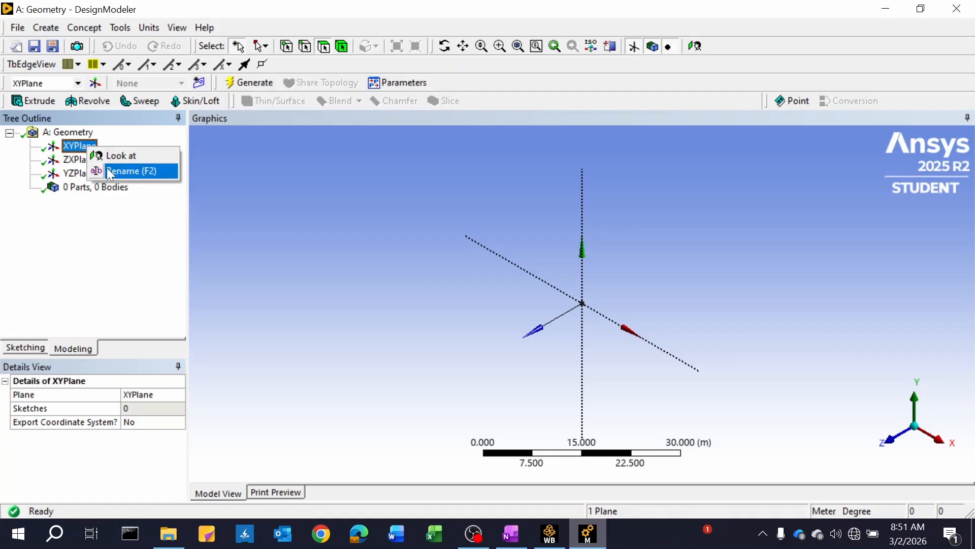
left_click(79, 146)
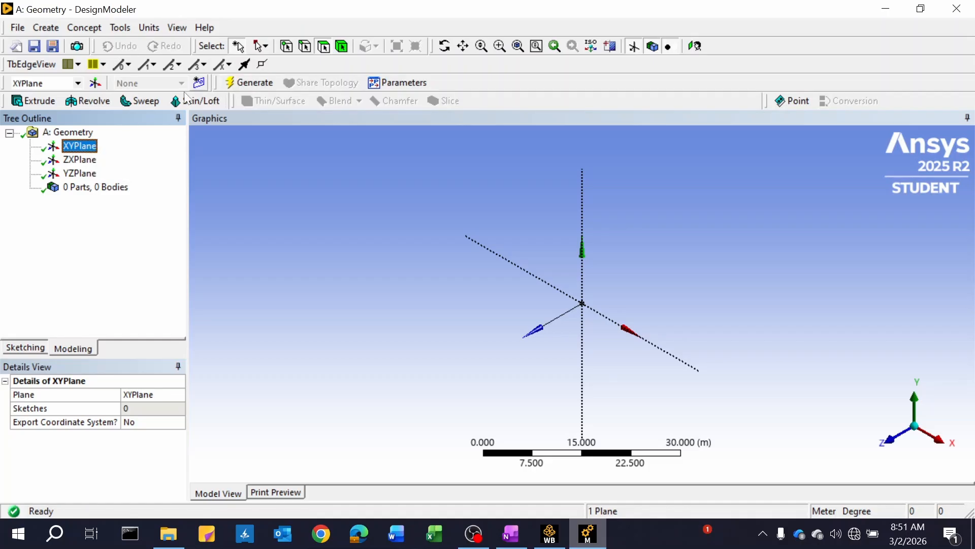
left_click(198, 84)
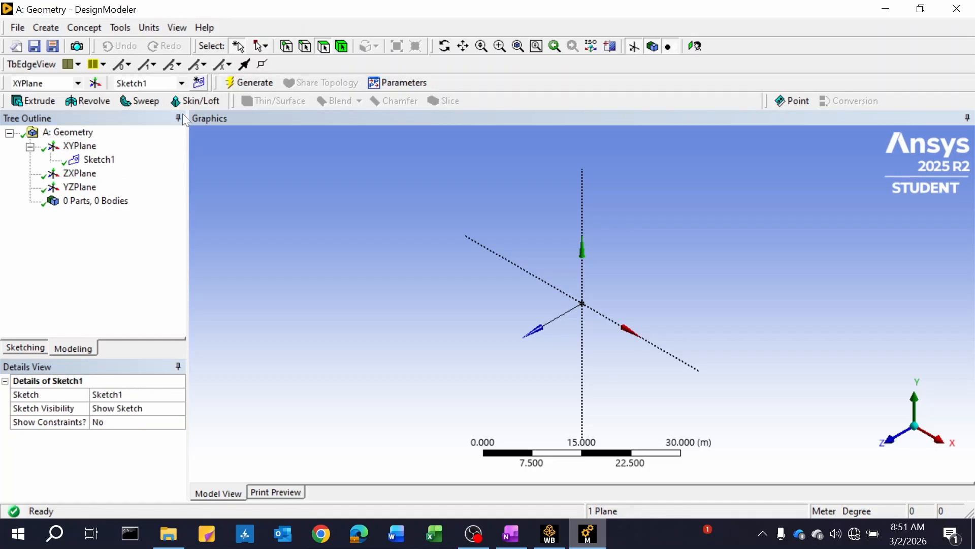
Rename the sketch under the XYPlane as "Diffuser Profile"
left_click(103, 161)
right_click(103, 161)
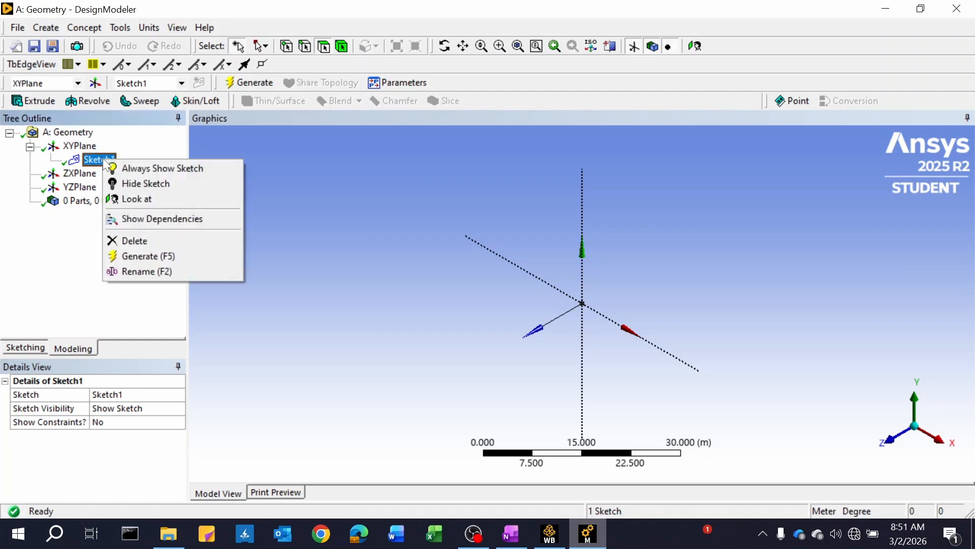
left_click(157, 271)
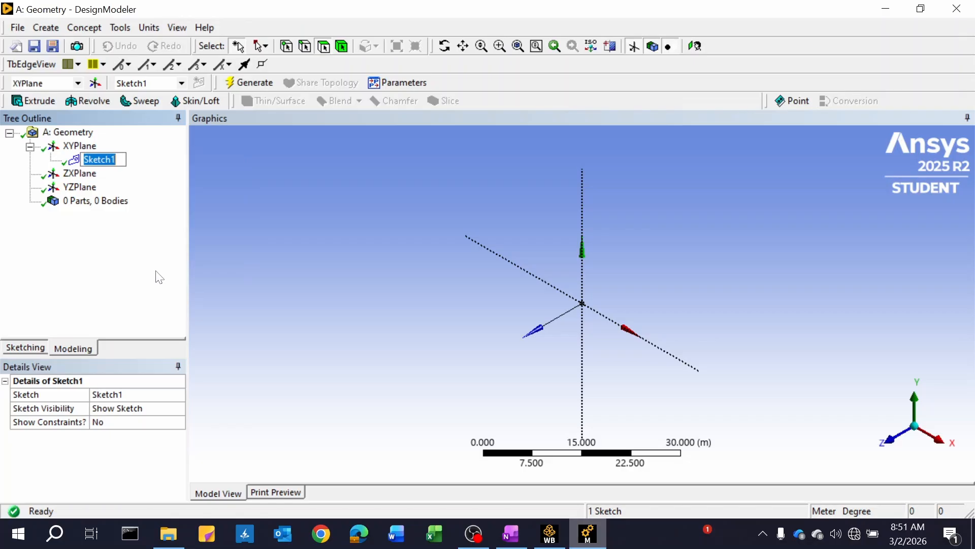
type("G")
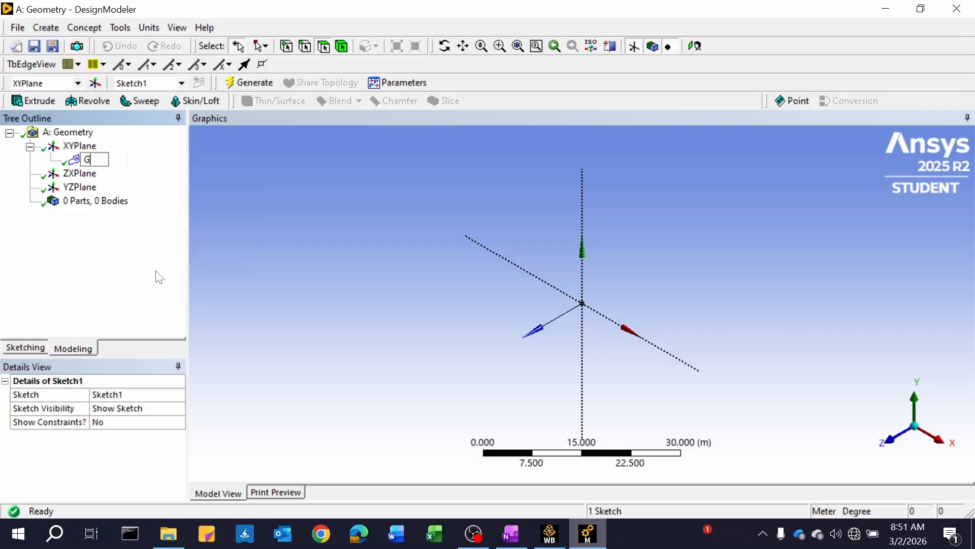
type("eometry")
key("BackSpace")
key("BackSpace")
key("BackSpace")
key("BackSpace")
key("BackSpace")
key("BackSpace")
key("BackSpace")
key("BackSpace")
type("Diffuser Profi")
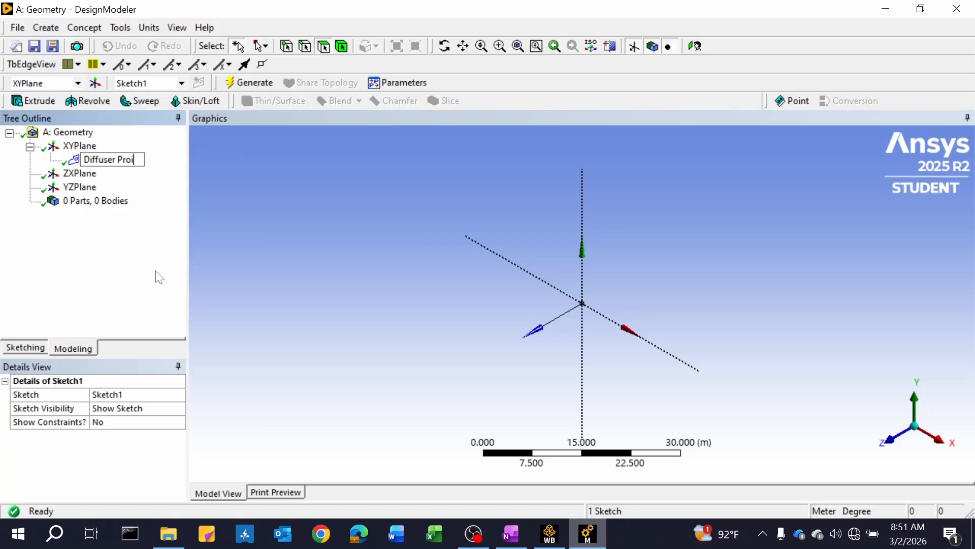
type("le")
key("Return")
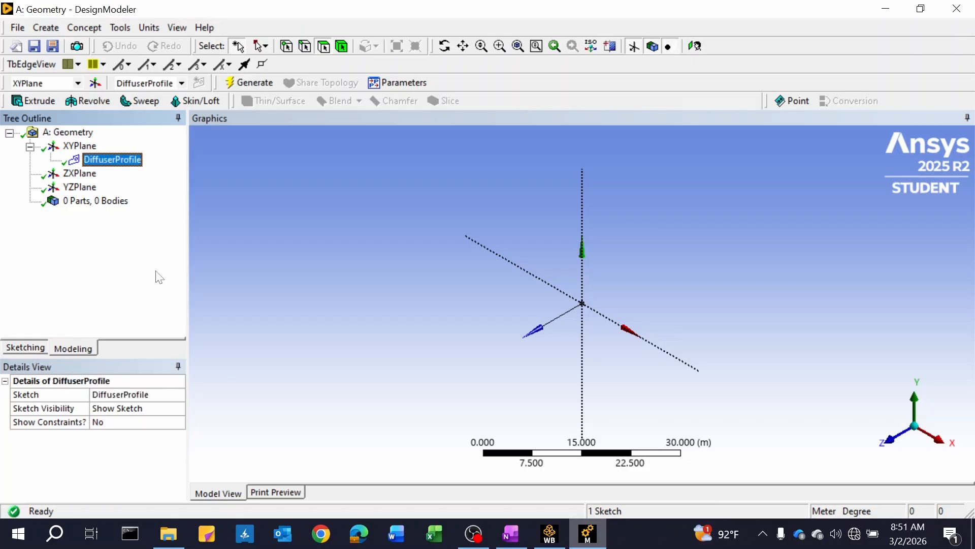
Turn the view face-on to the DiffuserProfile sketch and check which length unit the geometry uses
right_click(130, 160)
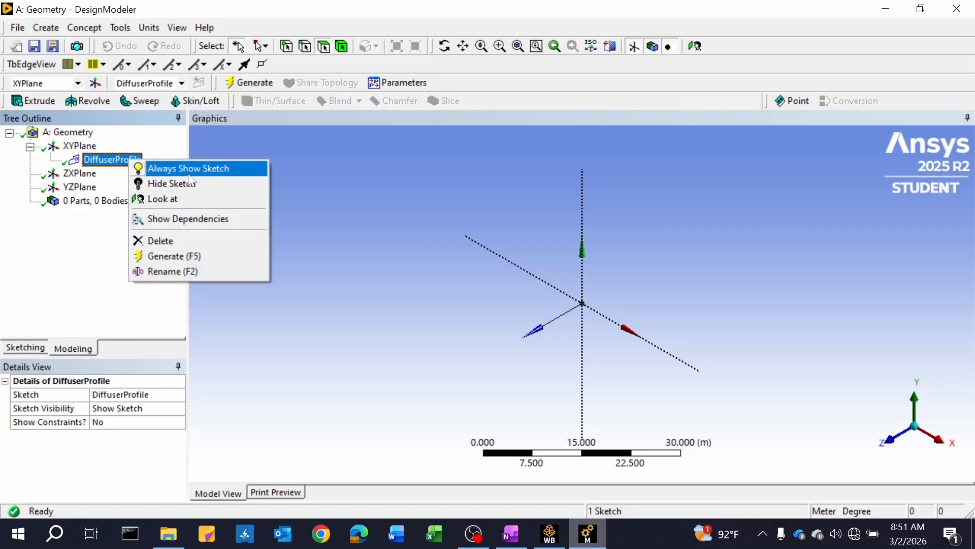
left_click(186, 200)
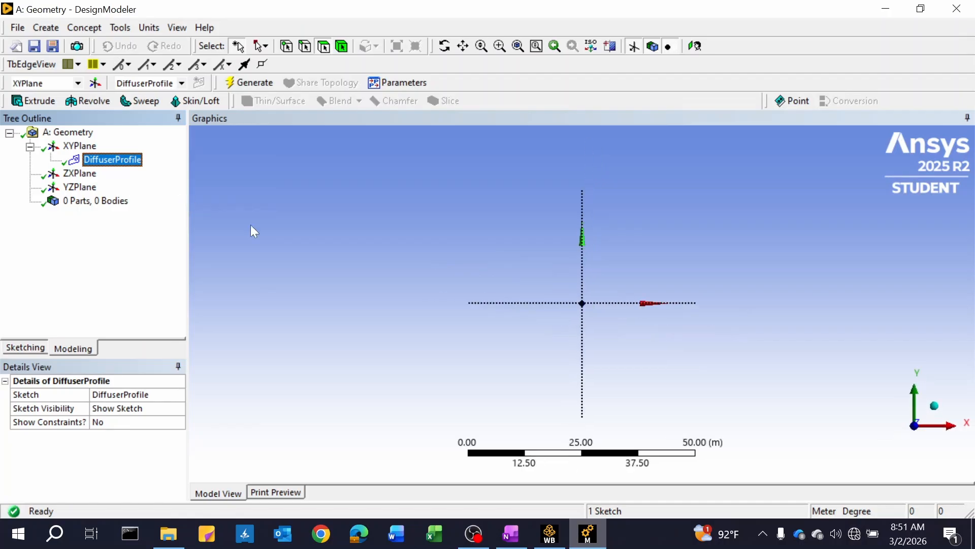
scroll(602, 285, "down", 3)
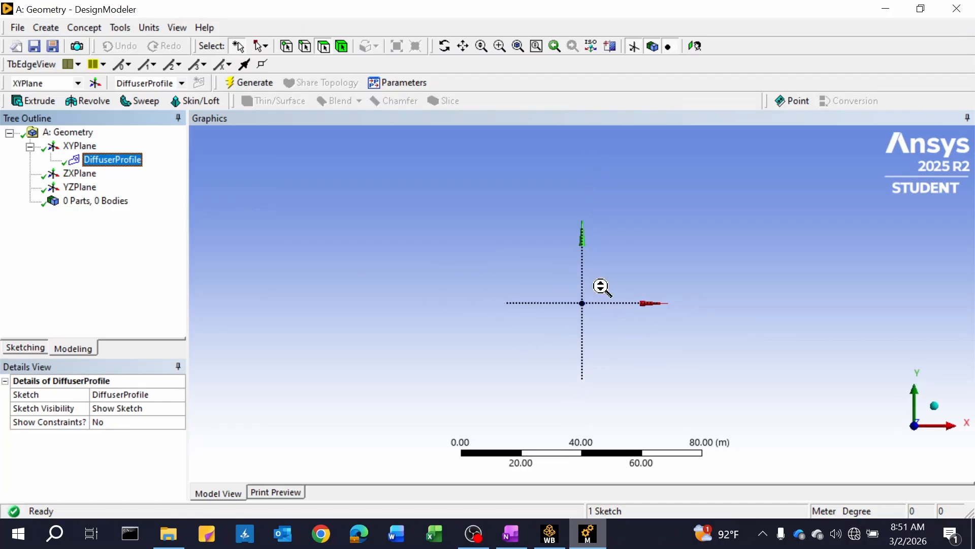
scroll(600, 286, "up", 3)
left_click(141, 27)
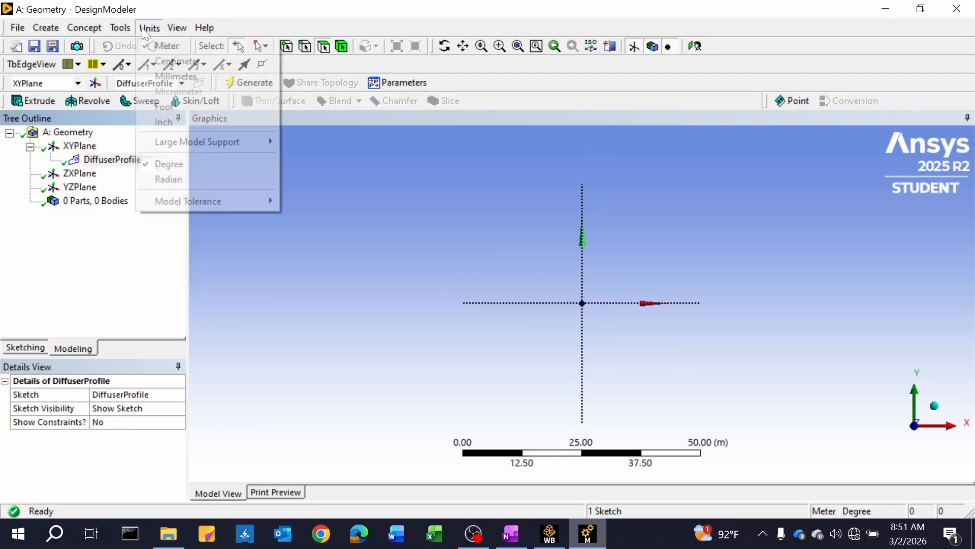
left_click(142, 28)
left_click(148, 27)
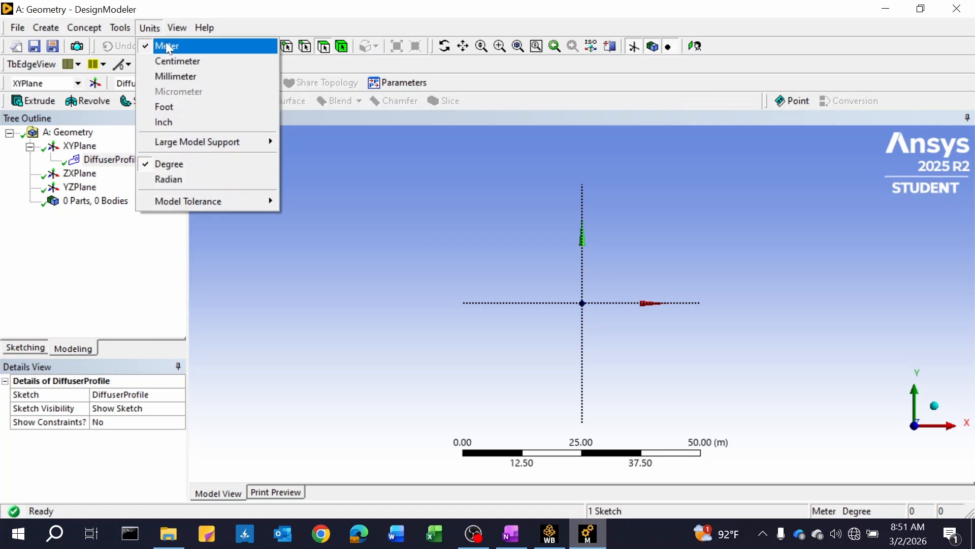
left_click(151, 264)
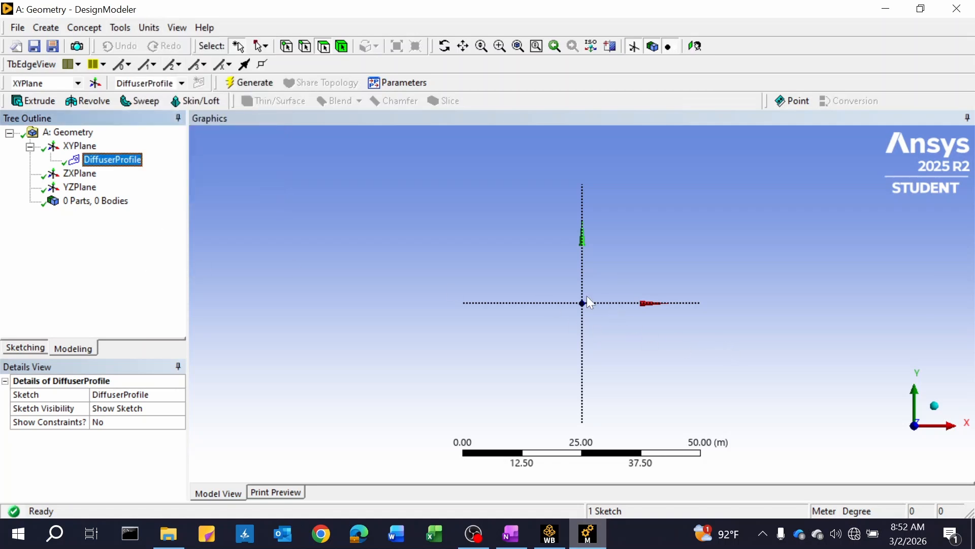
Draw a vertical inlet line about 1.33 m up from the X axis, a horizontal line from its upper end, and an upward-sloping line onward
scroll(586, 295, "down", 3)
scroll(587, 294, "up", 5)
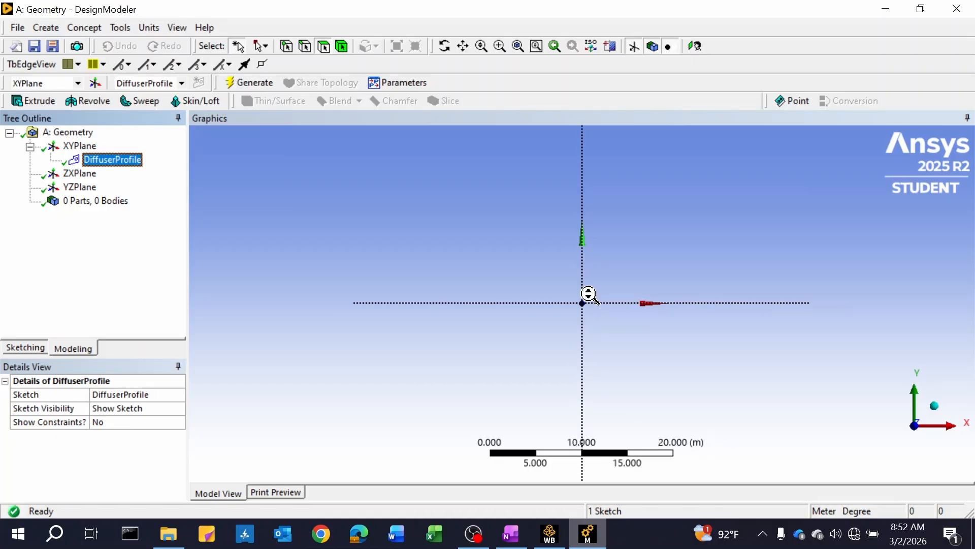
scroll(586, 294, "up", 4)
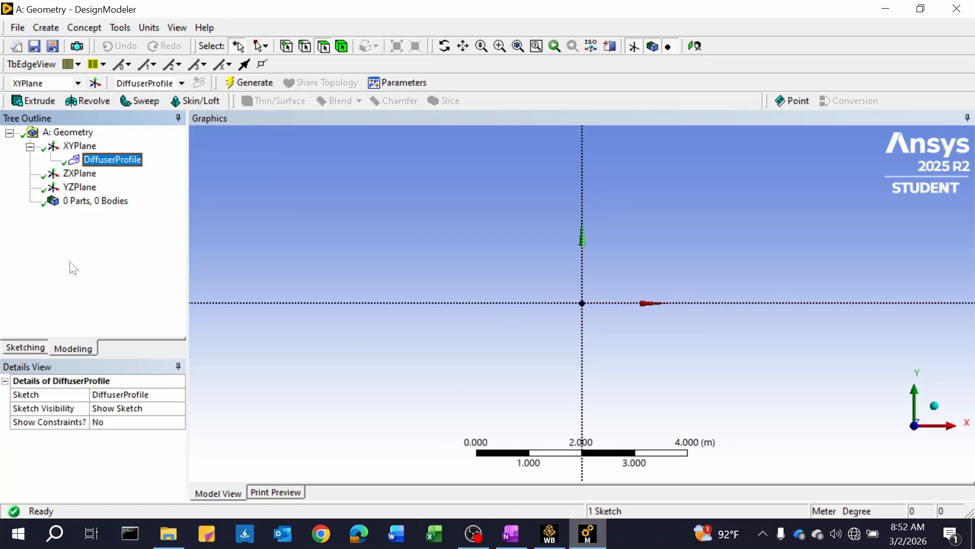
left_click(33, 347)
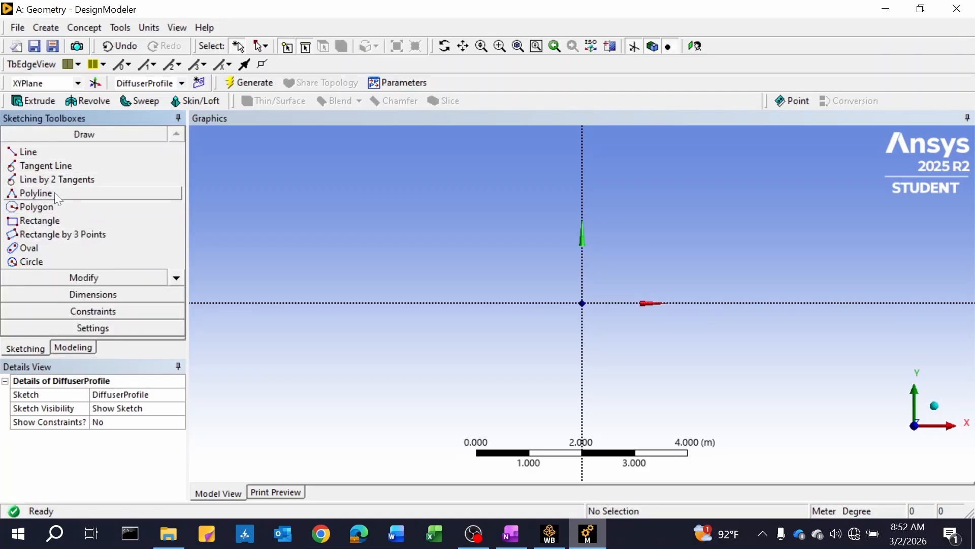
left_click(18, 157)
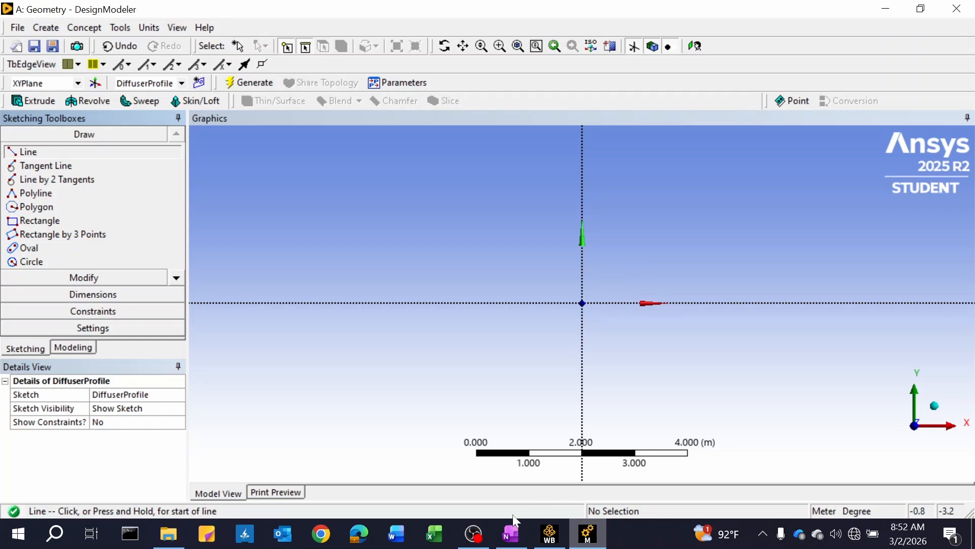
left_click(625, 303)
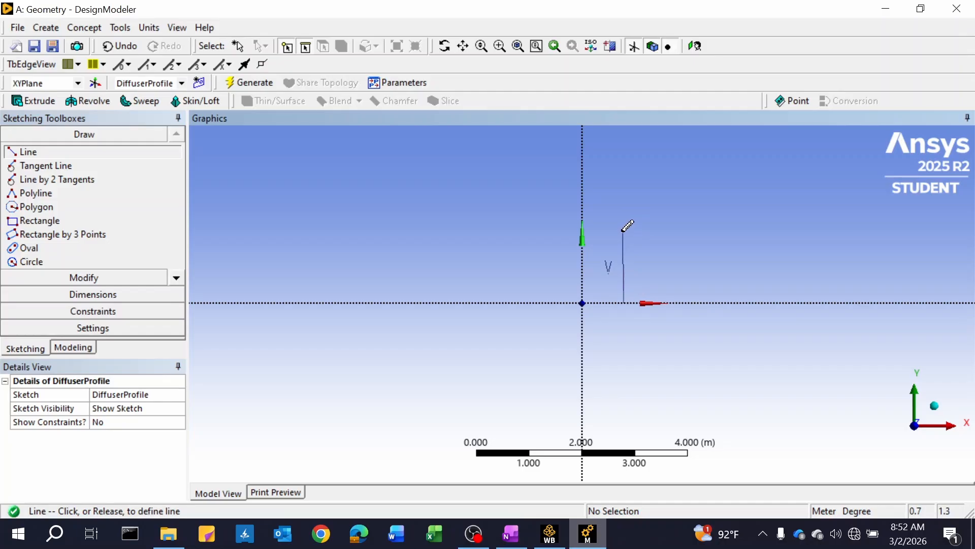
left_click(638, 229)
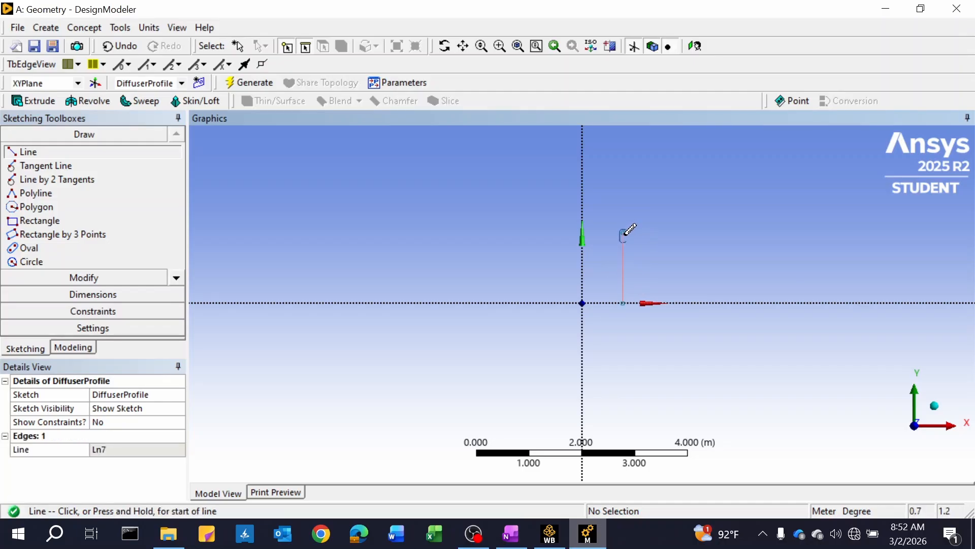
left_click(624, 231)
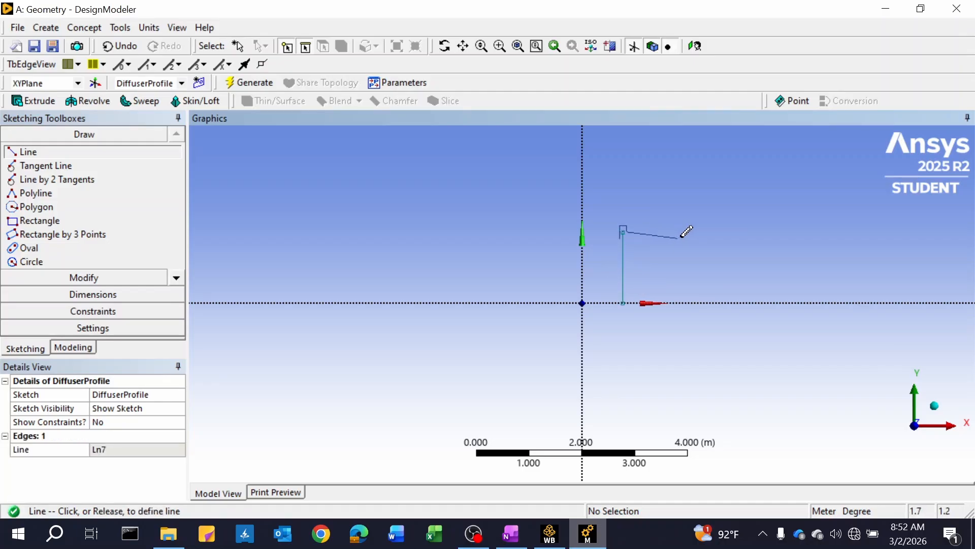
left_click(734, 232)
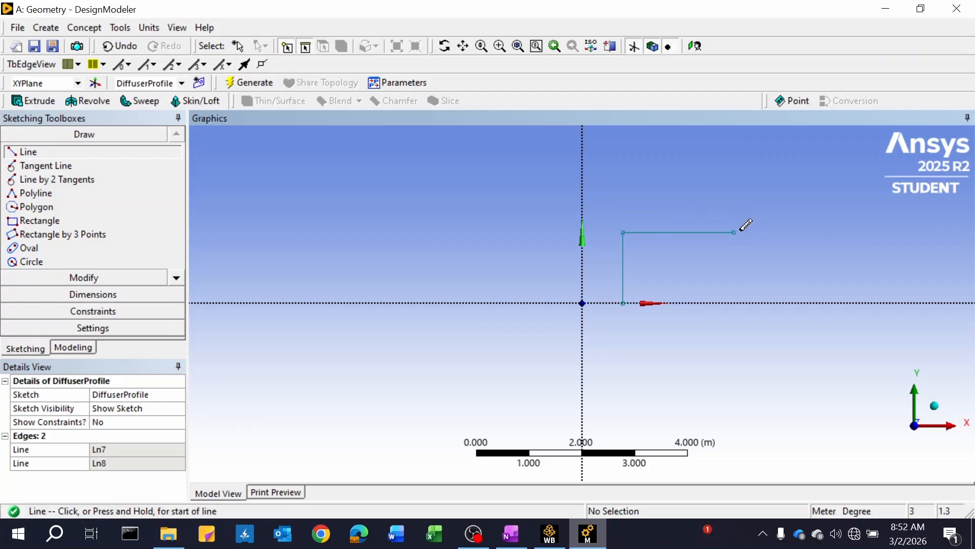
left_click(736, 230)
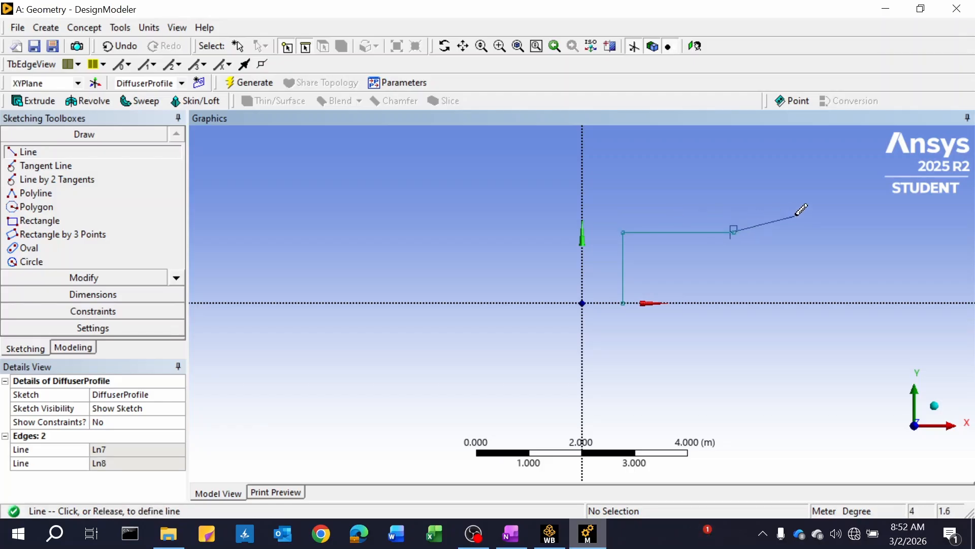
left_click(845, 205)
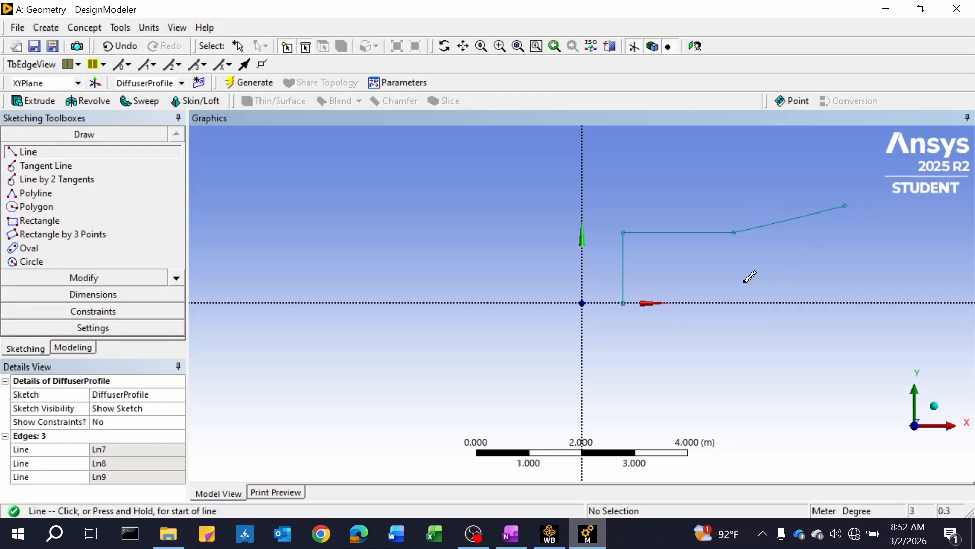
Finish the closed profile with a horizontal outlet line, a vertical line down to the X axis, and a line along the axis to the start
mouse_move(743, 279)
middle_mouse_down("ctrl")
mouse_move(725, 299)
mouse_move(625, 311)
middle_mouse_up("ctrl")
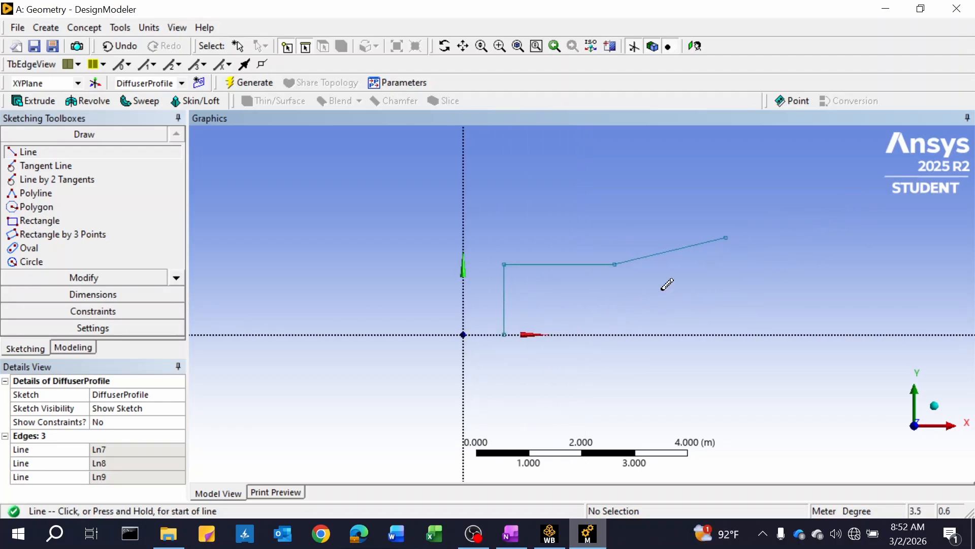
left_click(726, 236)
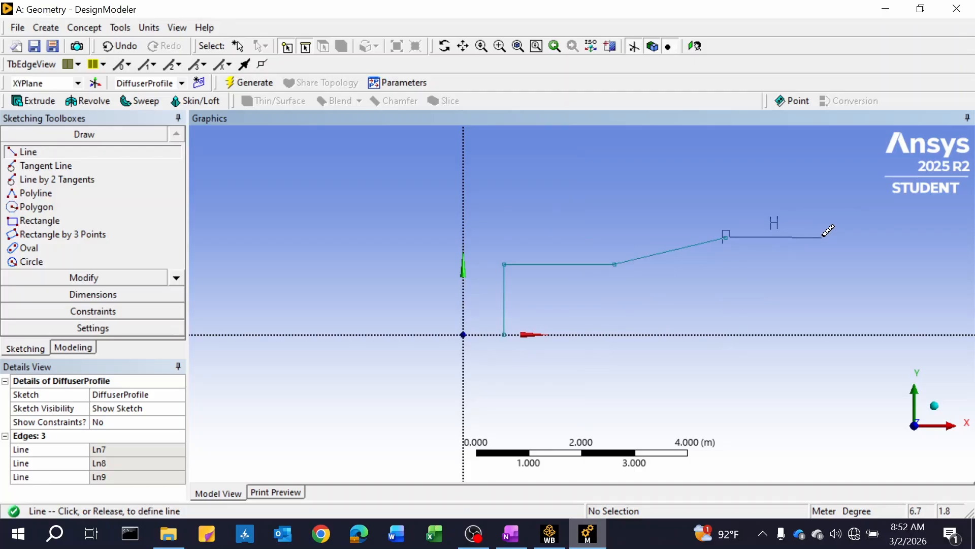
left_click(823, 236)
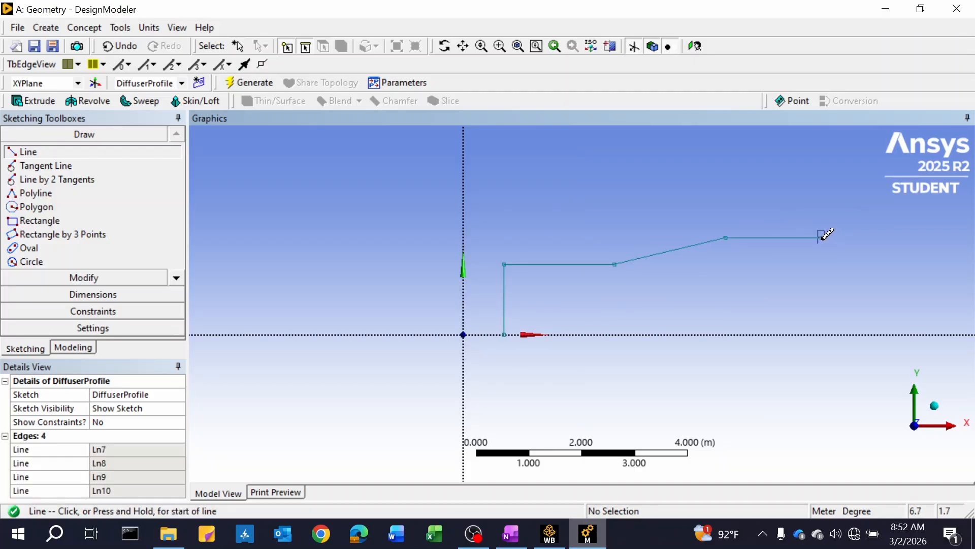
left_click(822, 236)
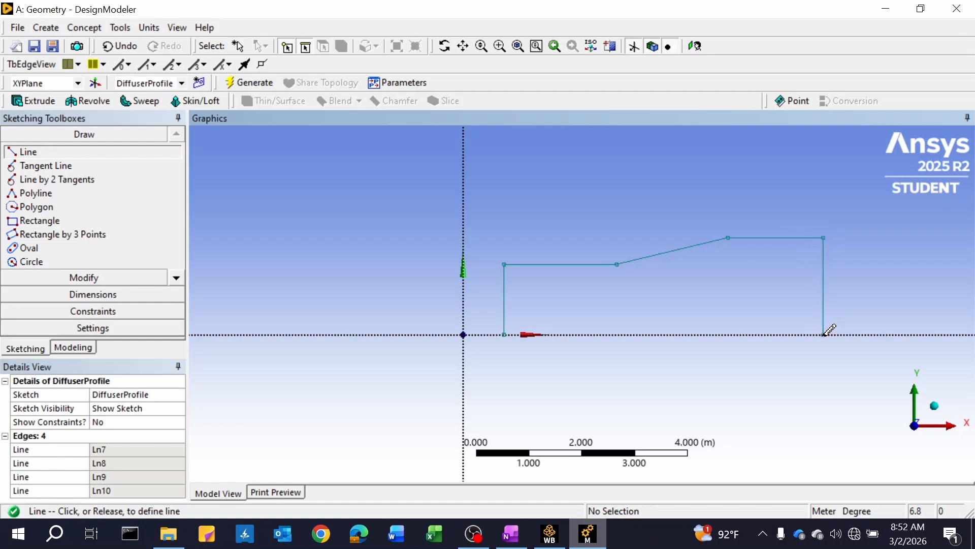
left_click(827, 331)
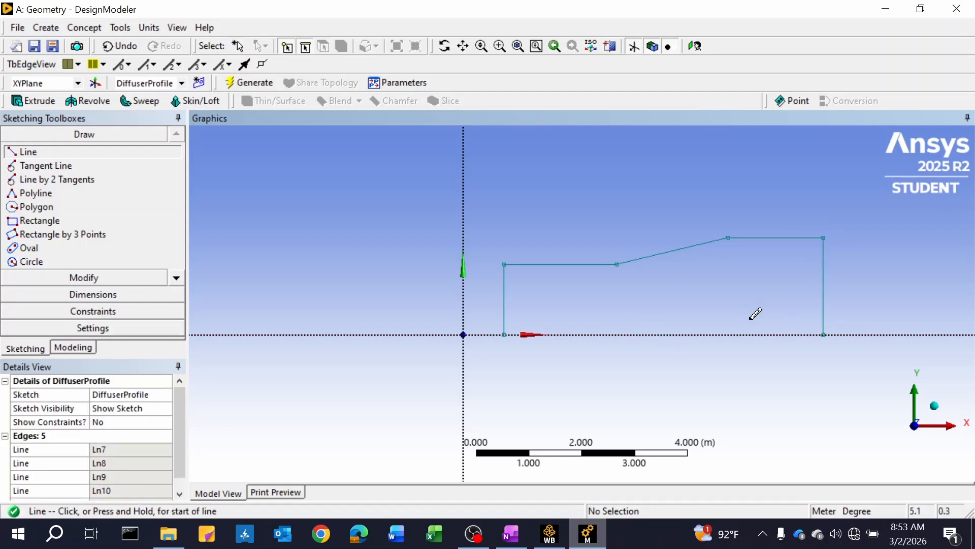
left_click(827, 332)
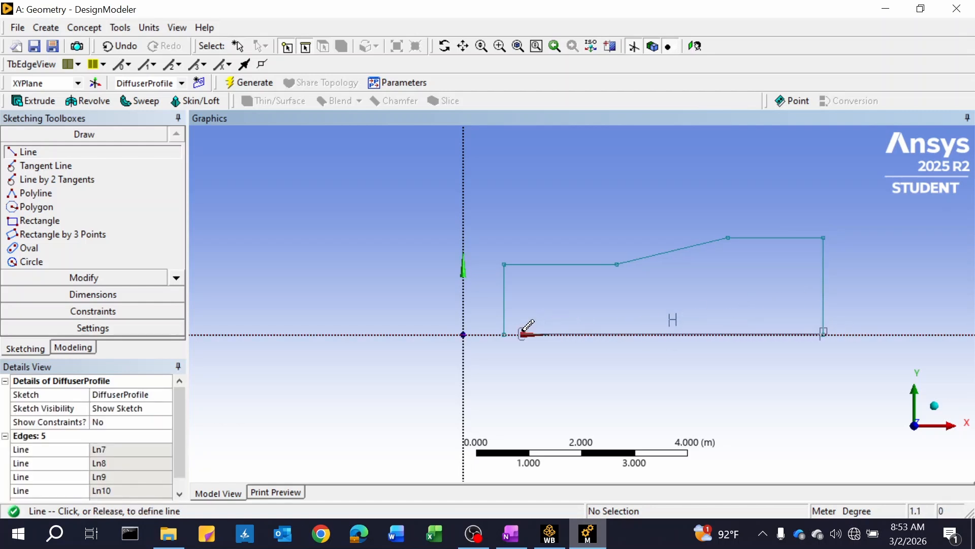
left_click(506, 333)
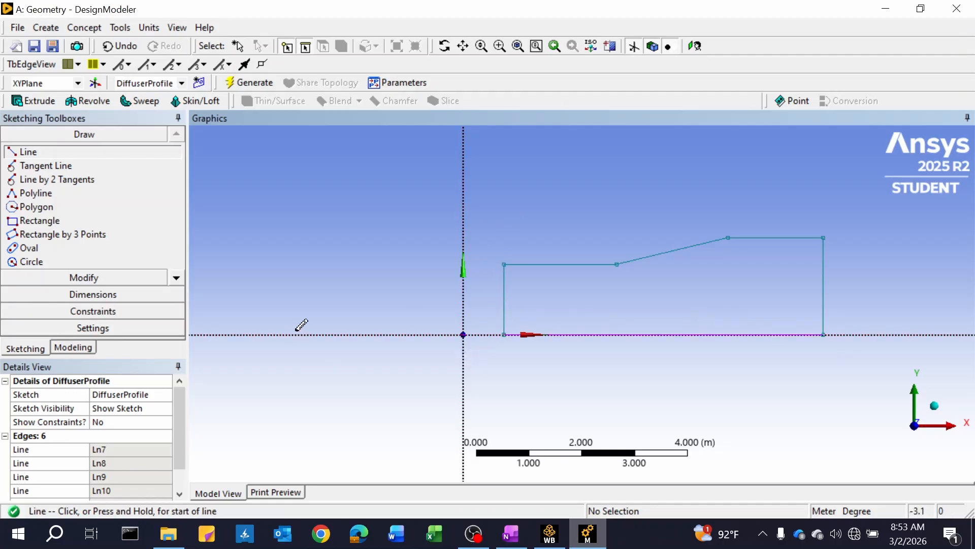
Add a general dimension to the height of the vertical inlet line
left_click(104, 296)
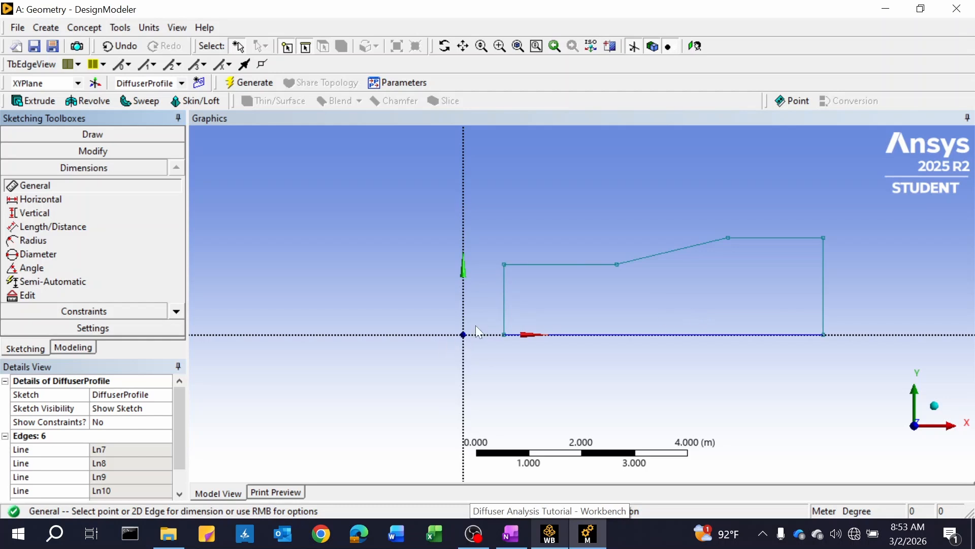
left_click(504, 306)
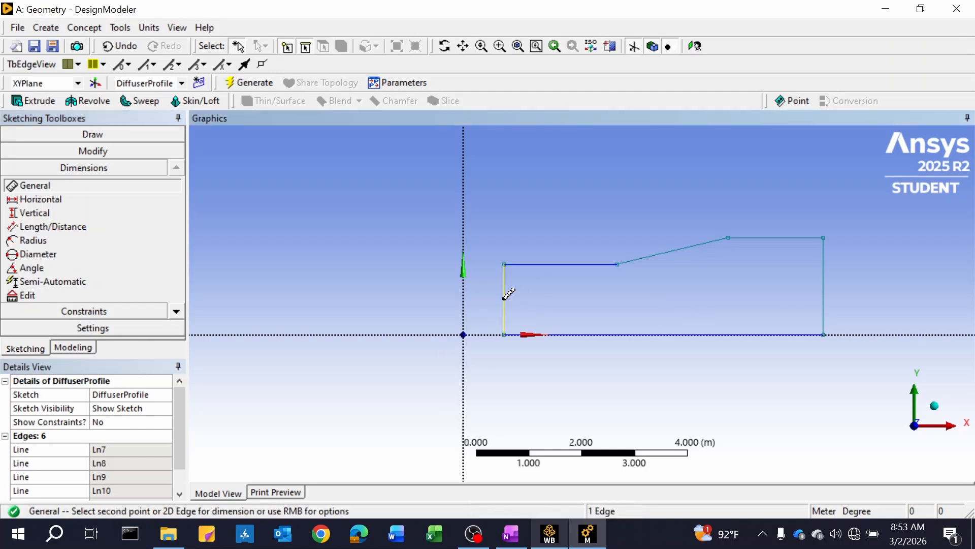
left_click(484, 300)
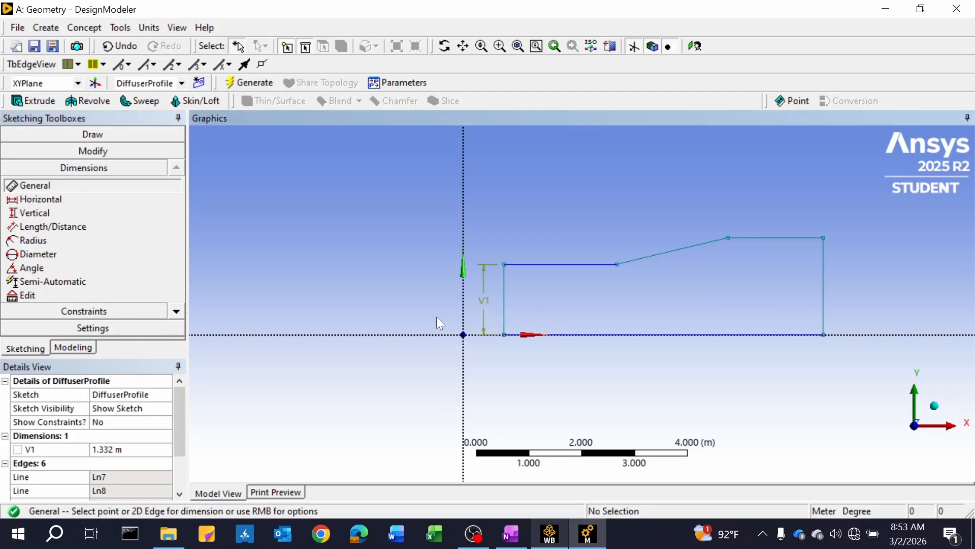
Check the diffuser dimensions in the OneNote page and set the vertical inlet line's height to 0.05 m in DesignModeler
left_click(109, 451)
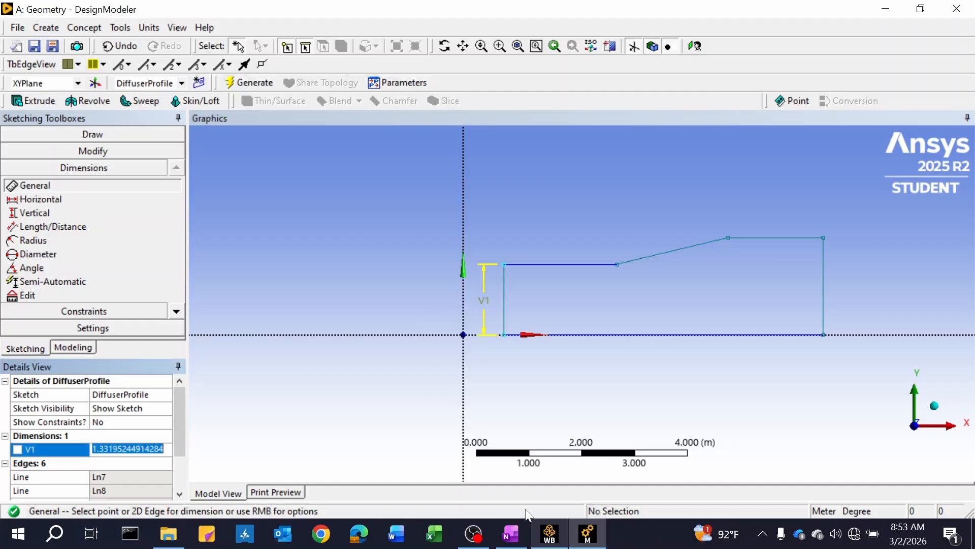
left_click(510, 534)
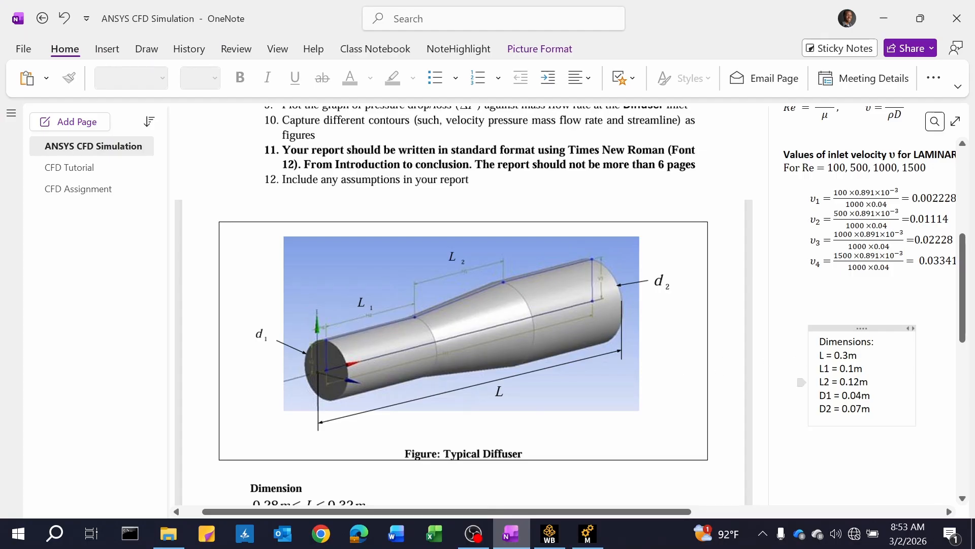
left_click(586, 533)
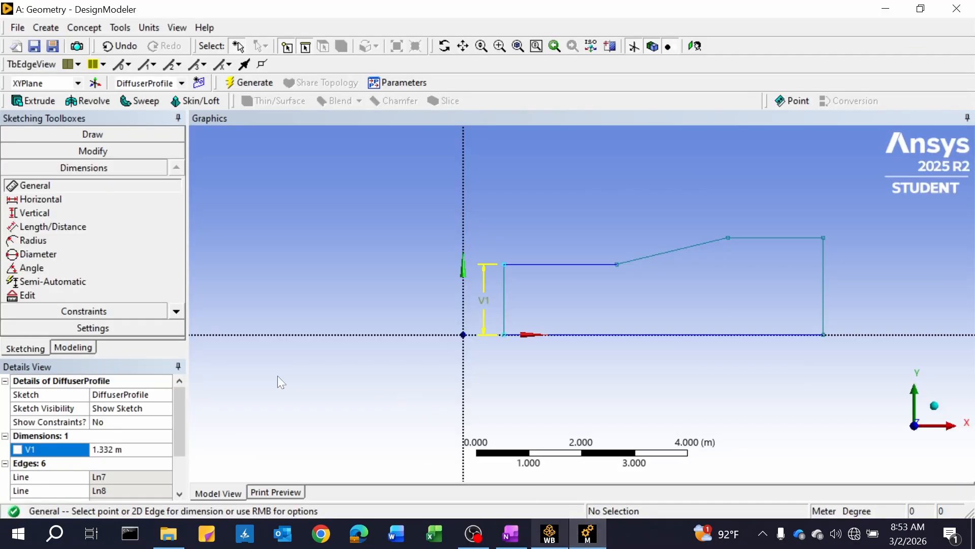
left_click(127, 449)
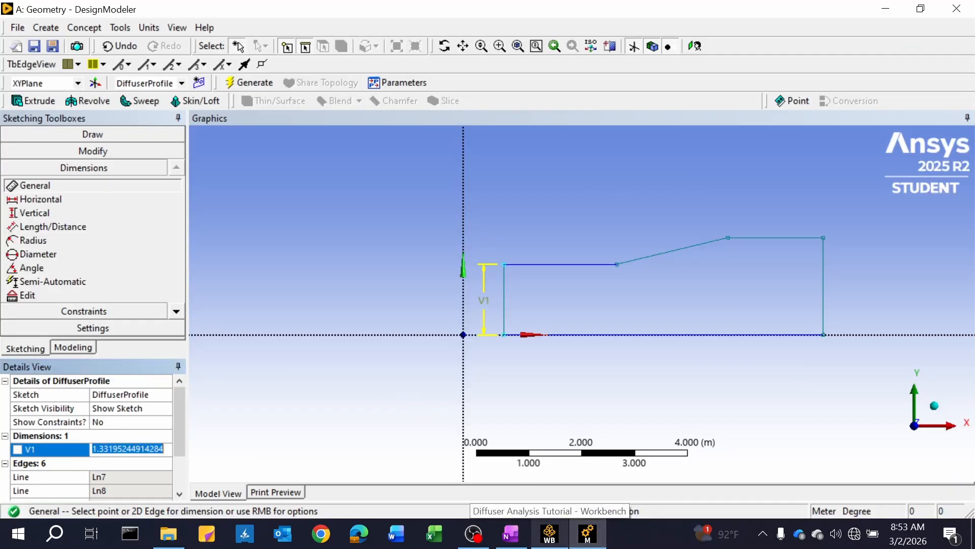
type("0.")
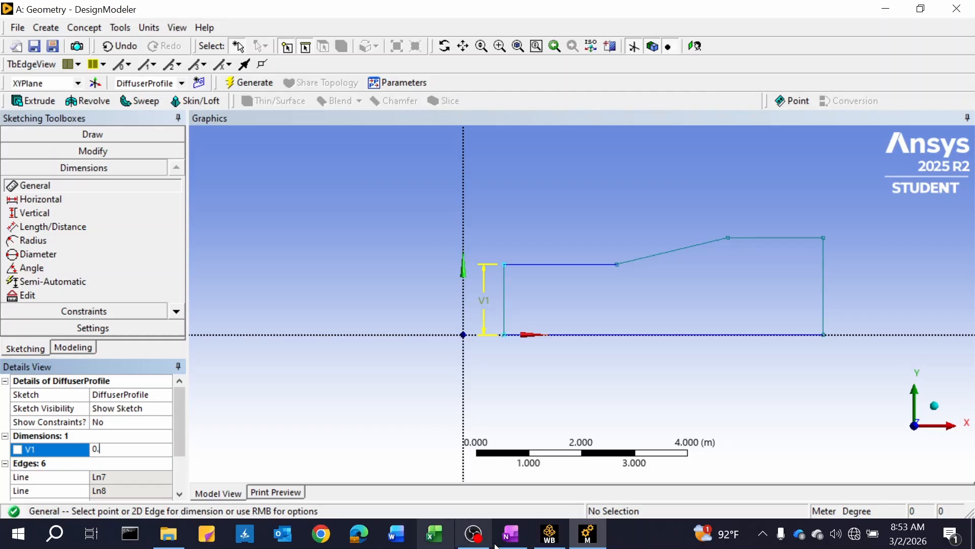
left_click(583, 538)
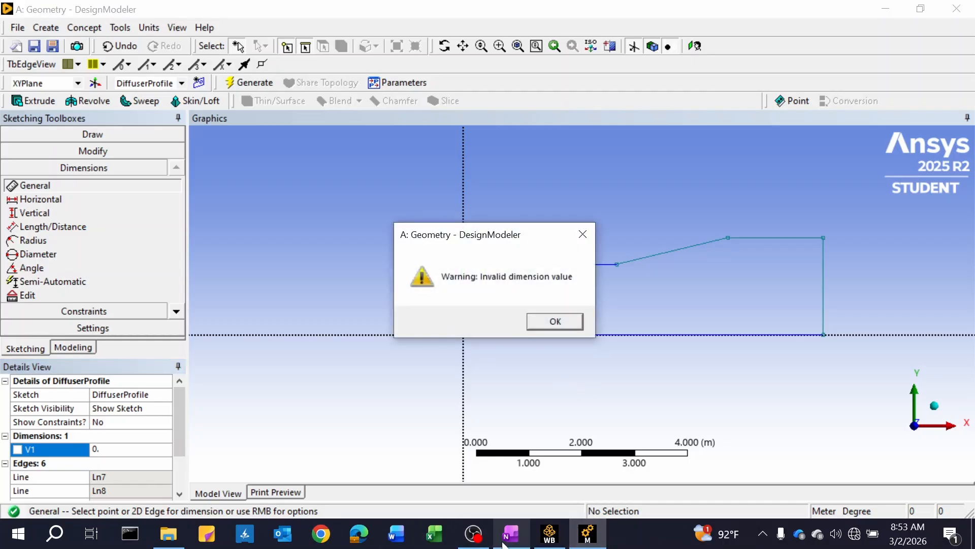
left_click(559, 320)
left_click(524, 542)
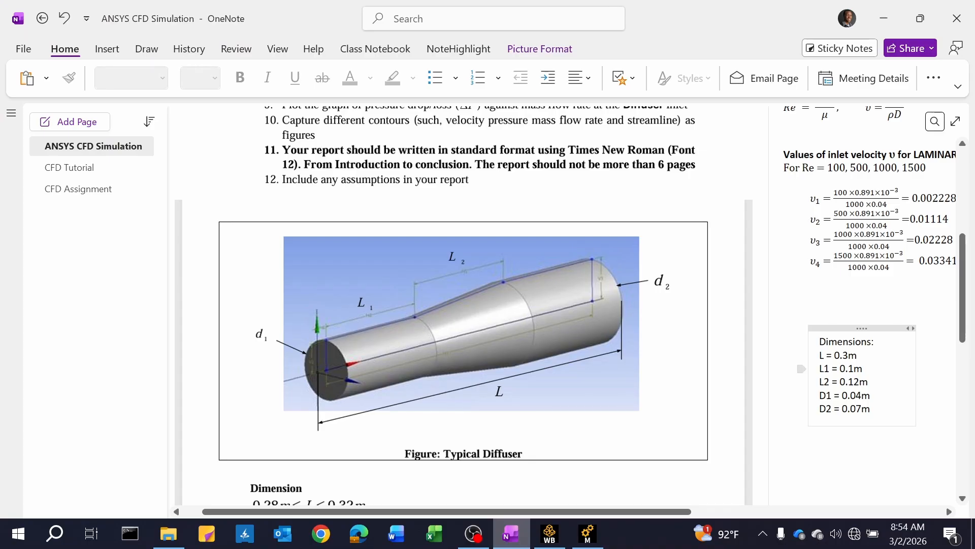
left_click(591, 534)
left_click(138, 449)
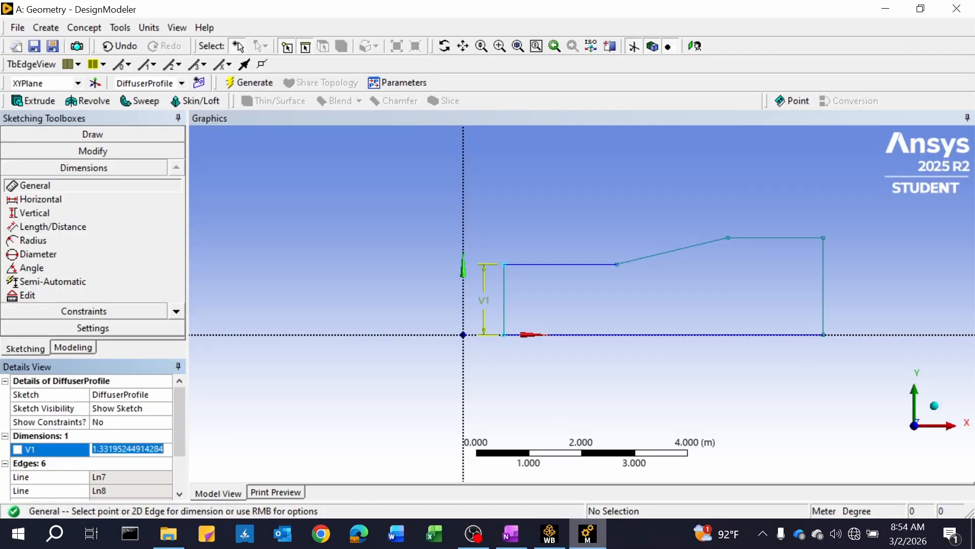
type("0.05")
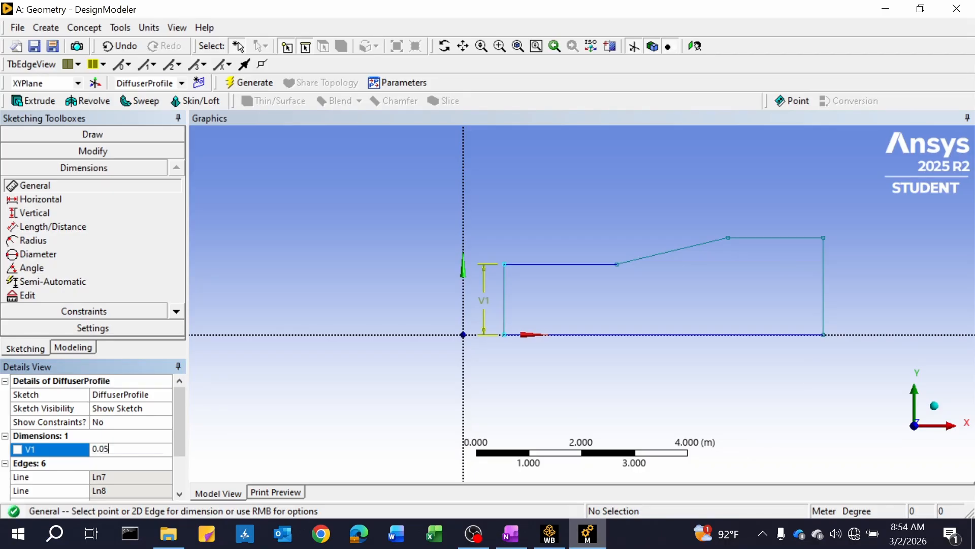
key("Return")
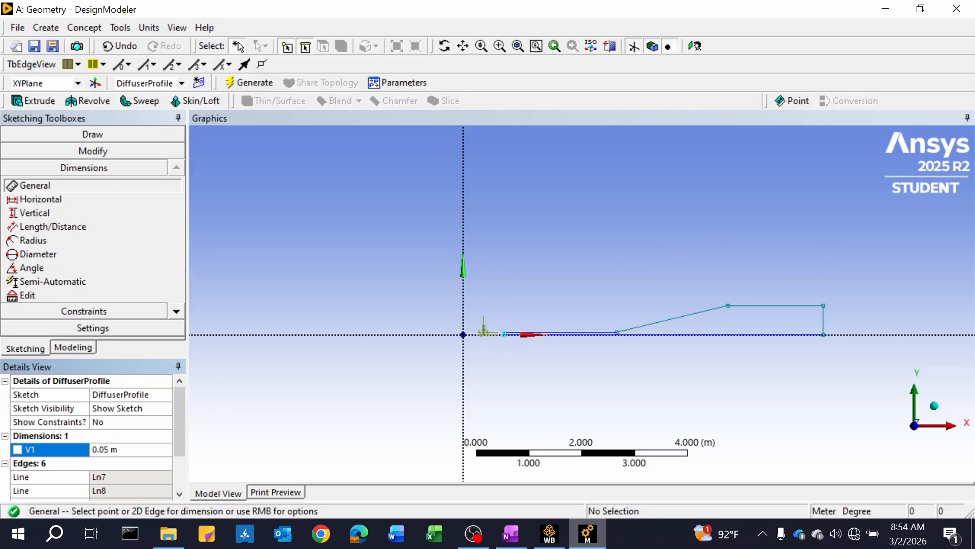
Add a general dimension to the length of the horizontal inlet line, placed above it
scroll(546, 317, "down", 5)
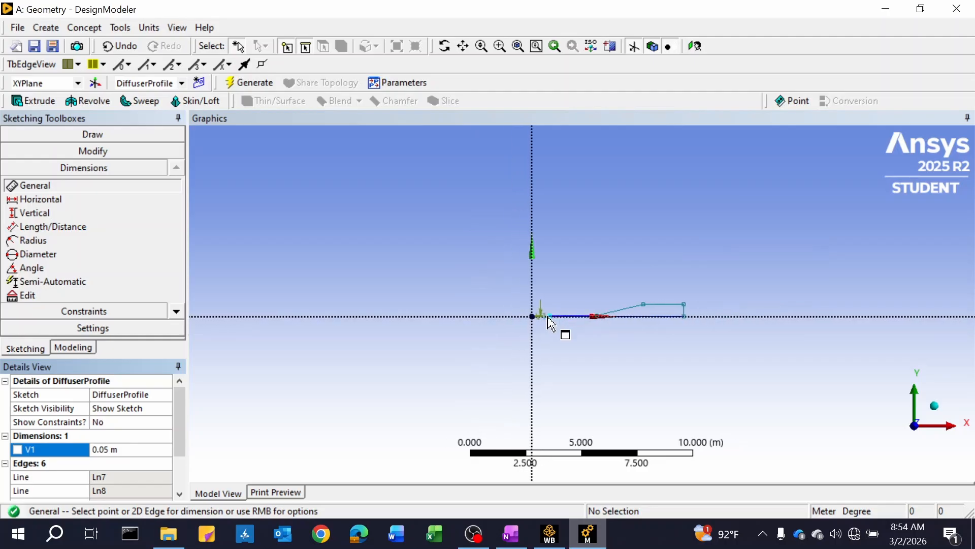
scroll(557, 319, "up", 10)
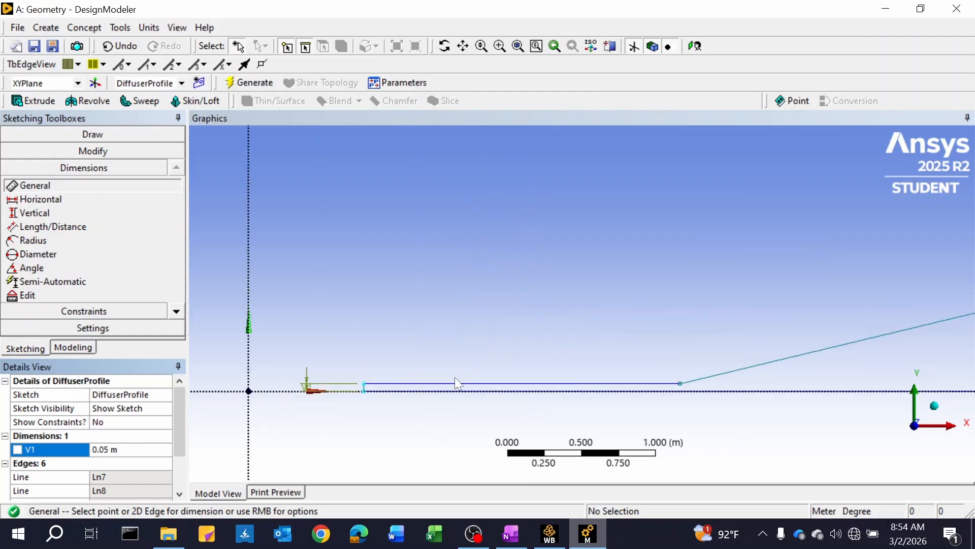
scroll(505, 408, "up", 3)
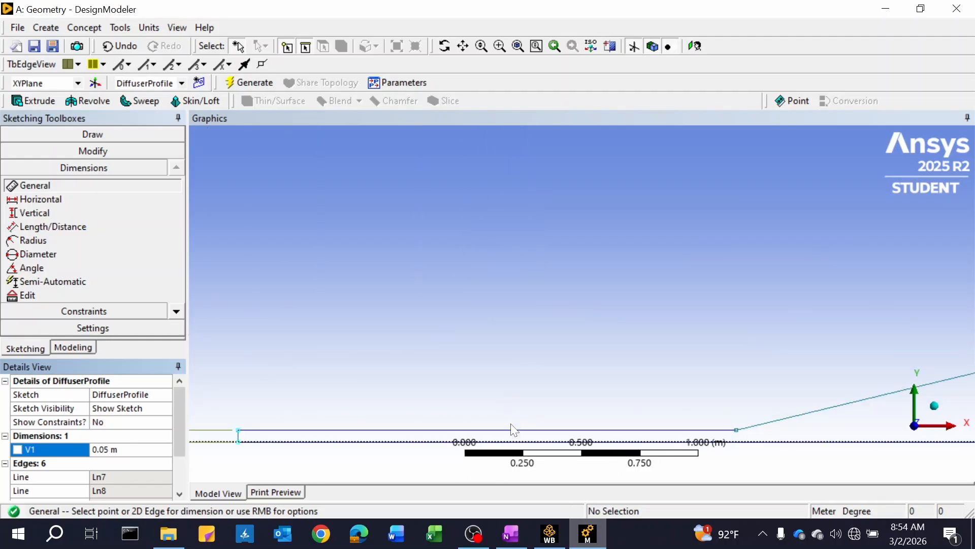
scroll(444, 246, "up", 1)
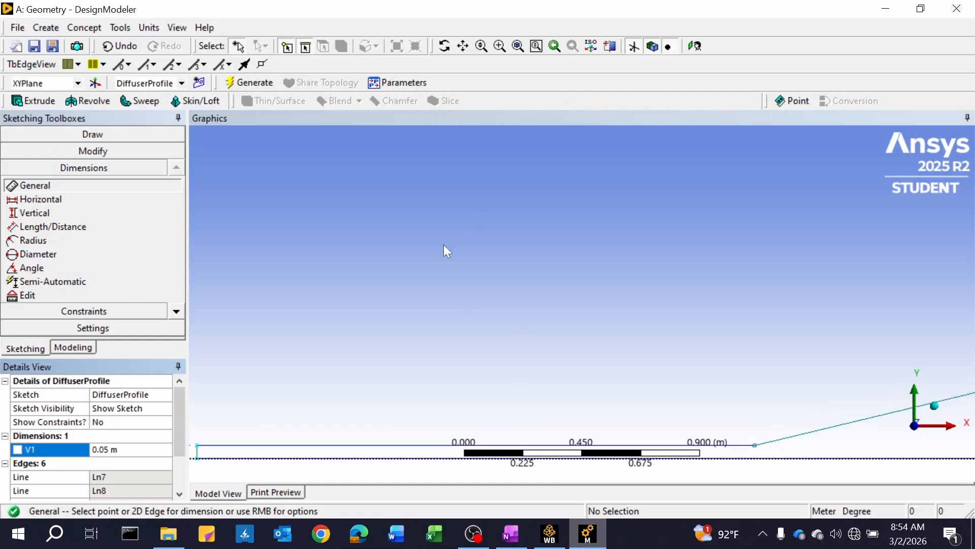
scroll(386, 244, "down", 3)
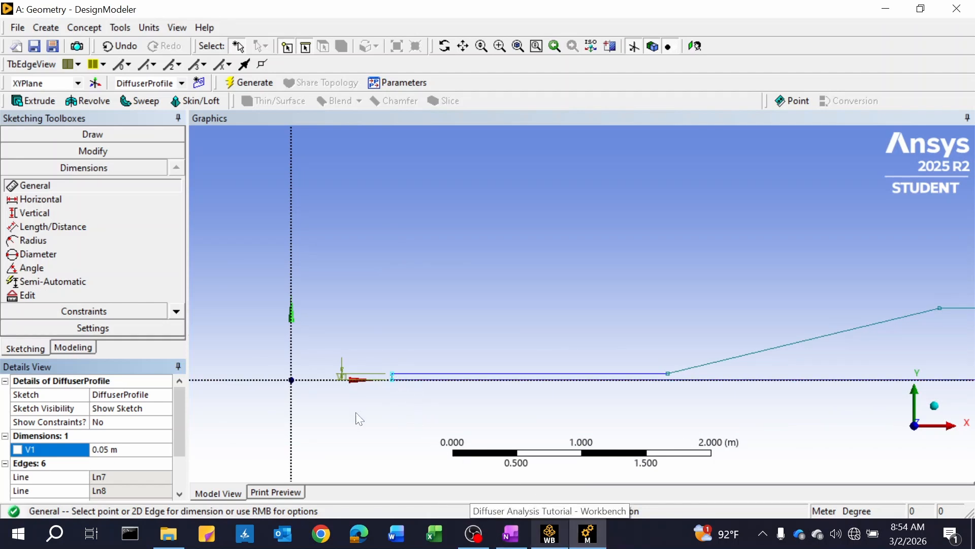
left_click(72, 201)
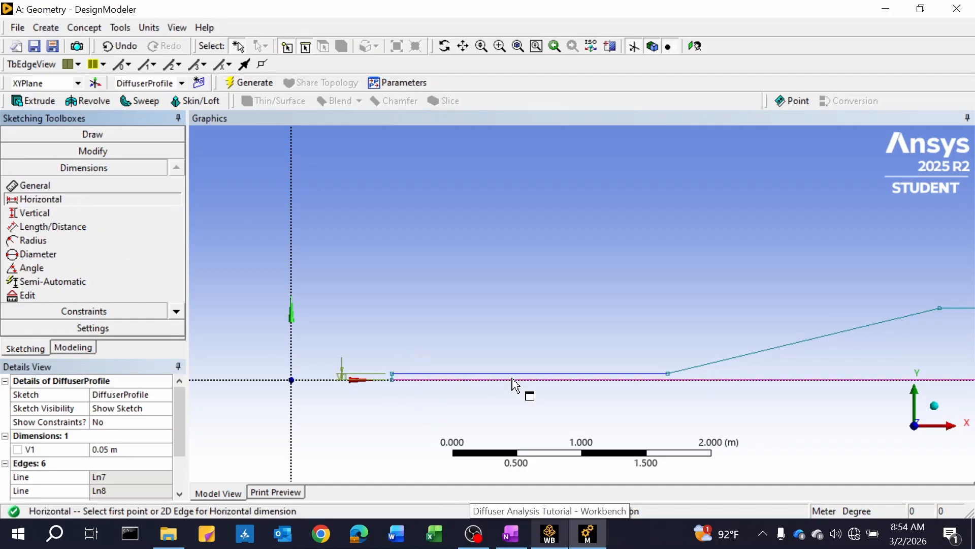
left_click(495, 374)
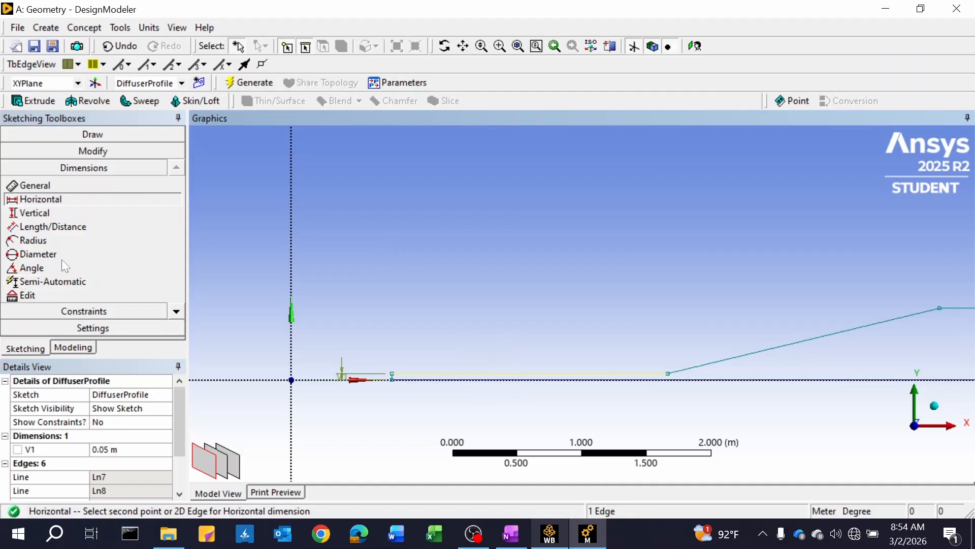
left_click(36, 185)
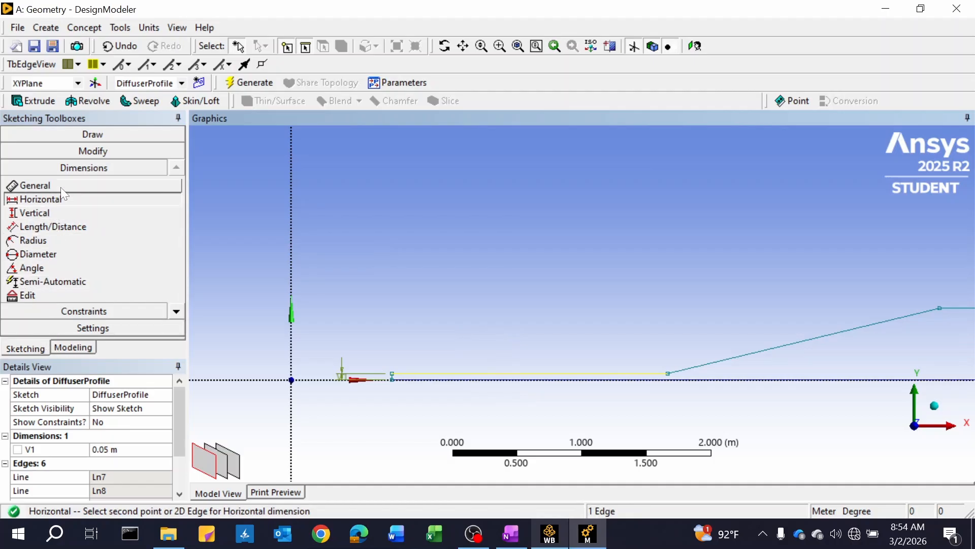
left_click(472, 374)
left_click(497, 342)
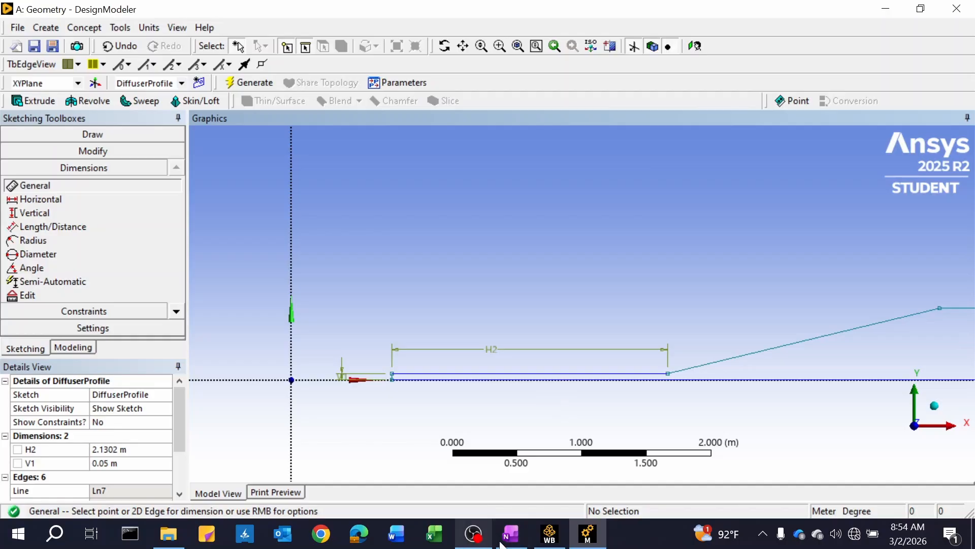
Look up L1 in the OneNote dimension list and set the horizontal inlet line's length to 0.1 m in DesignModeler
left_click(511, 538)
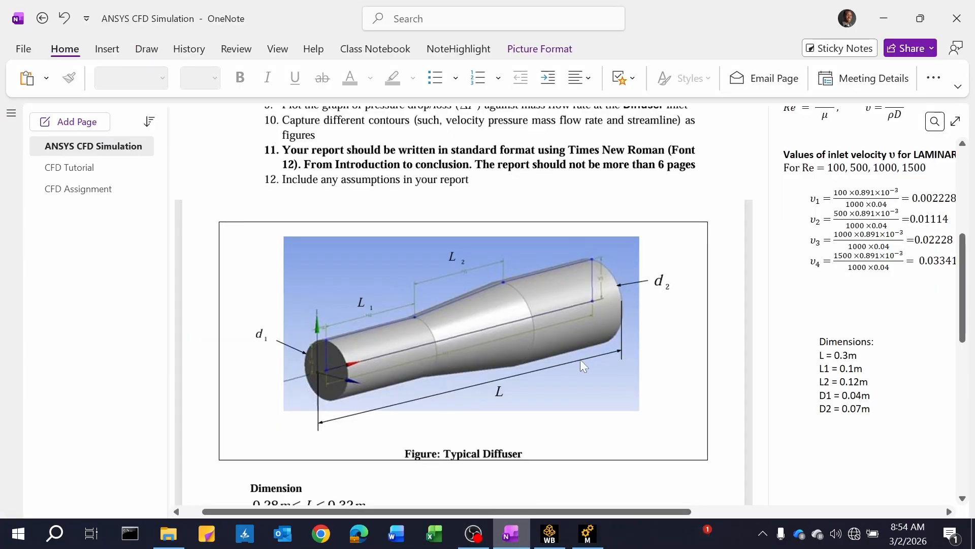
left_click(598, 542)
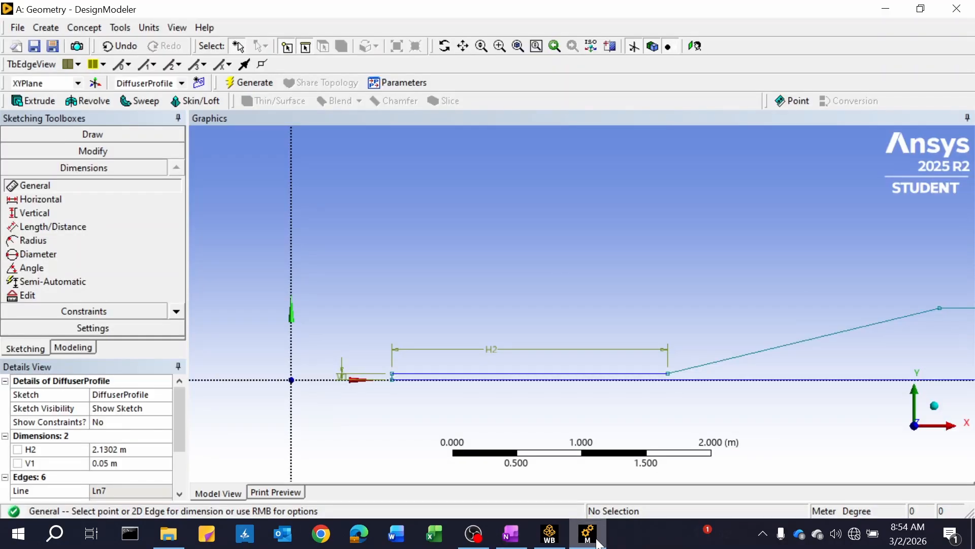
left_click(114, 450)
type("0.")
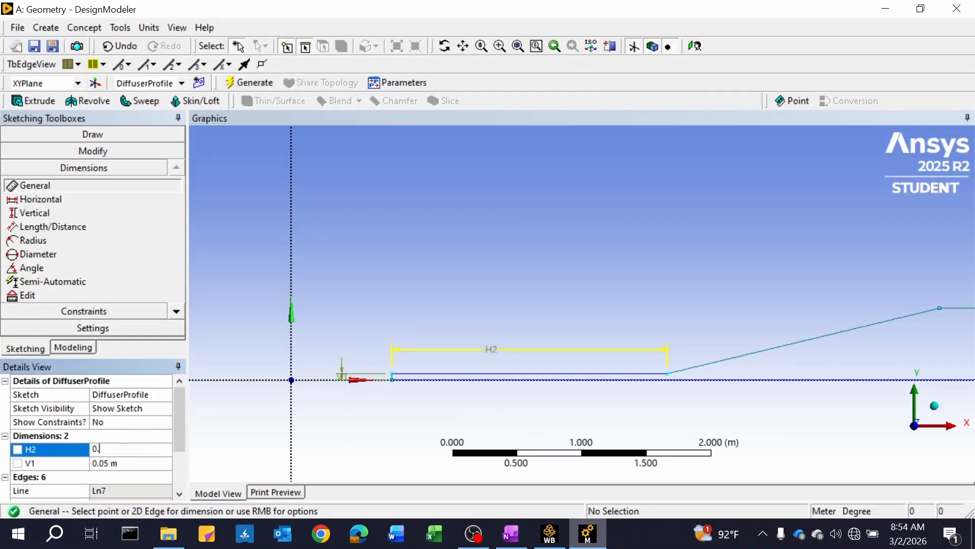
type("1")
key("Return")
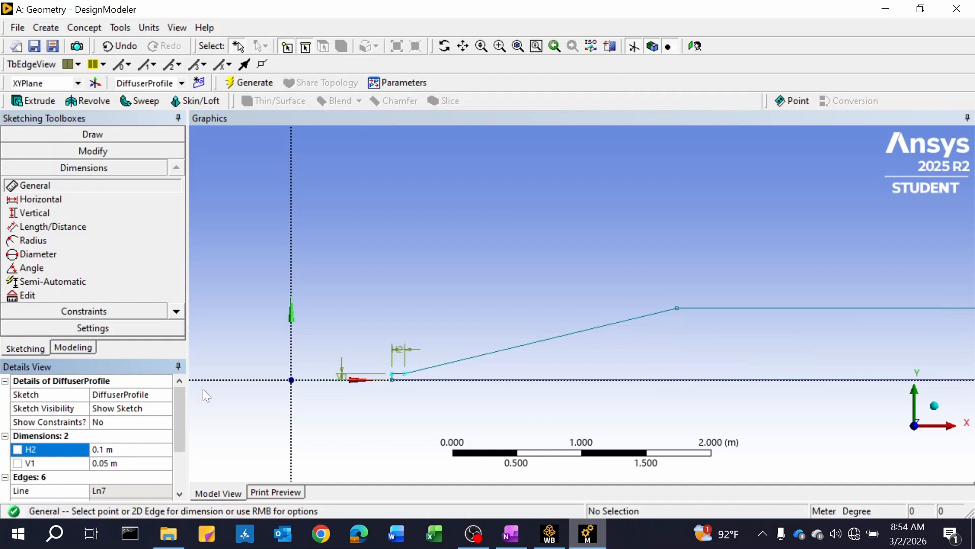
Add a horizontal dimension between the two endpoints of the sloping diffuser line, placed above it
scroll(410, 383, "up", 3)
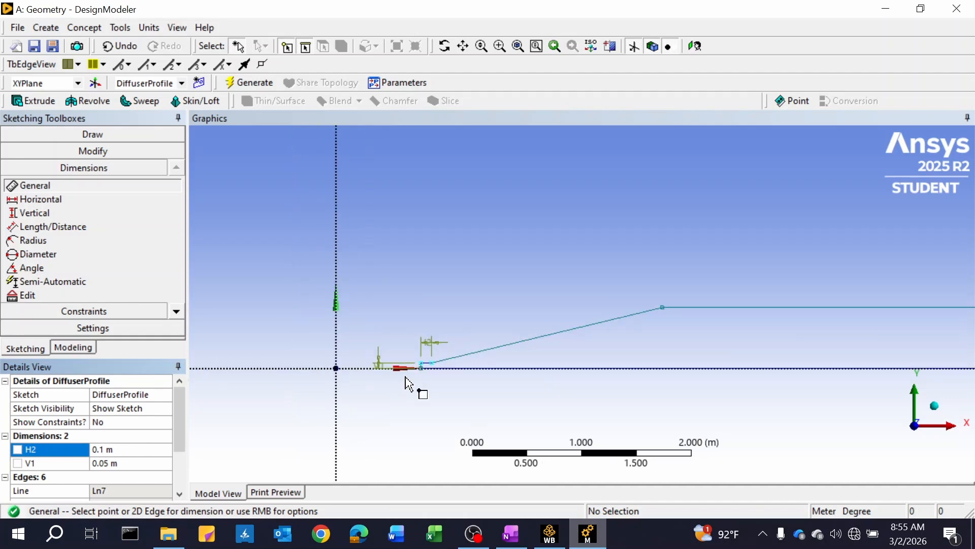
scroll(305, 411, "up", 2)
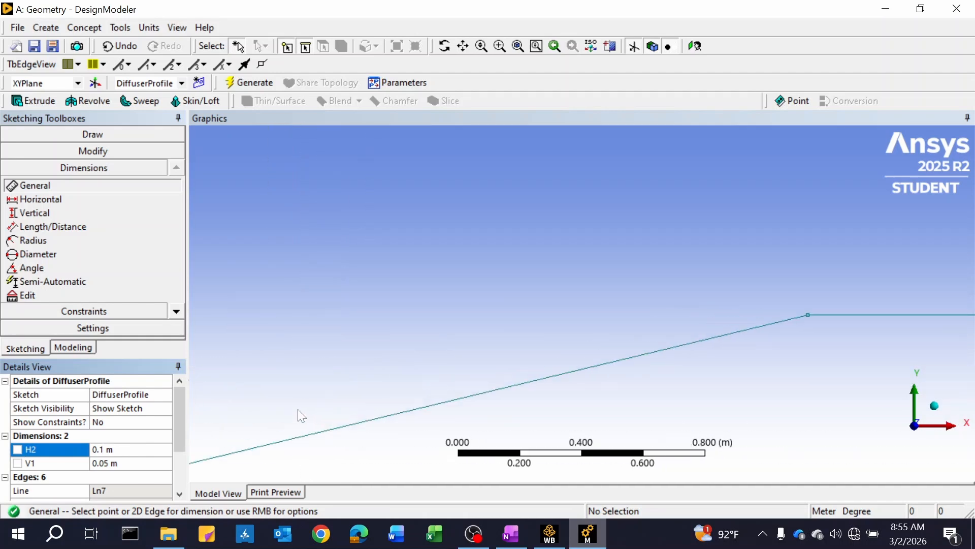
middle_click_drag(298, 397, 757, 231, "ctrl")
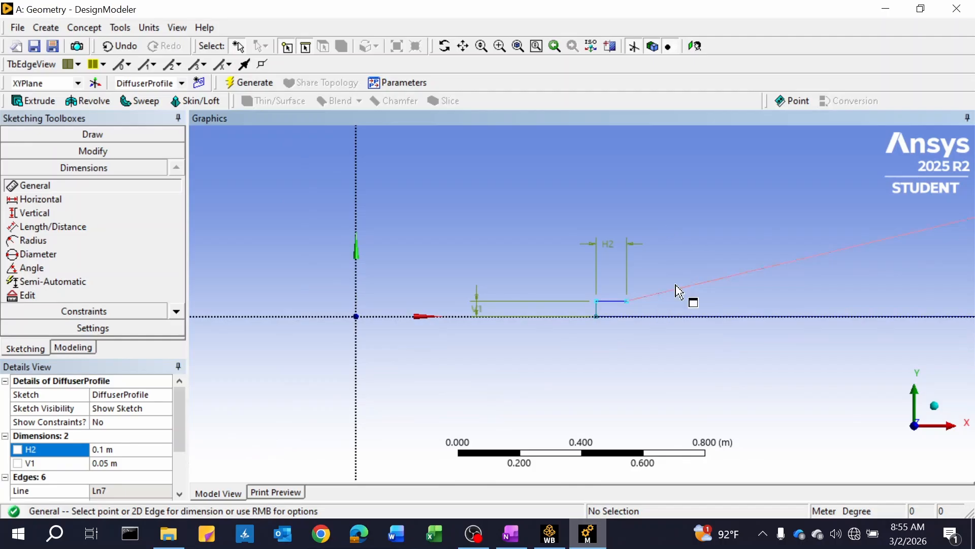
scroll(774, 273, "down", 1)
scroll(773, 273, "down", 2)
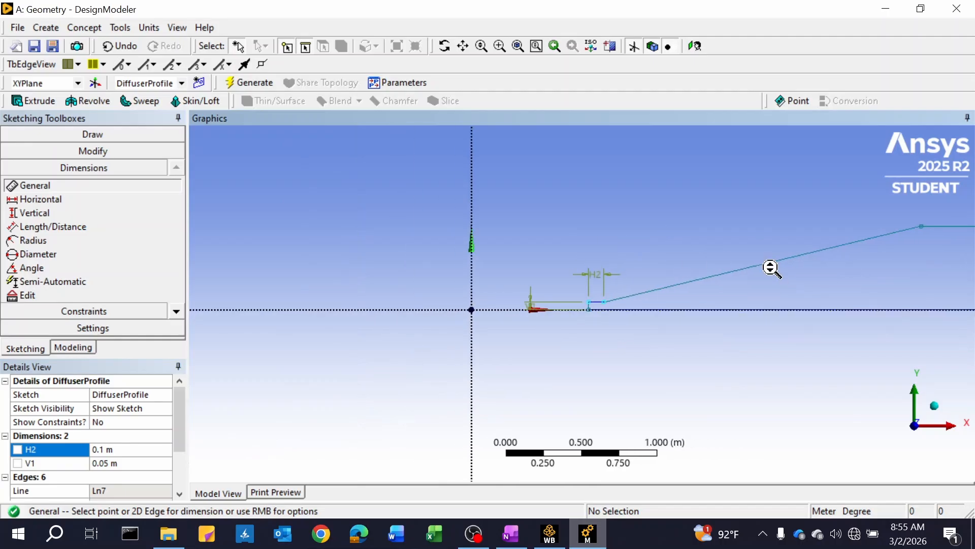
left_click(41, 199)
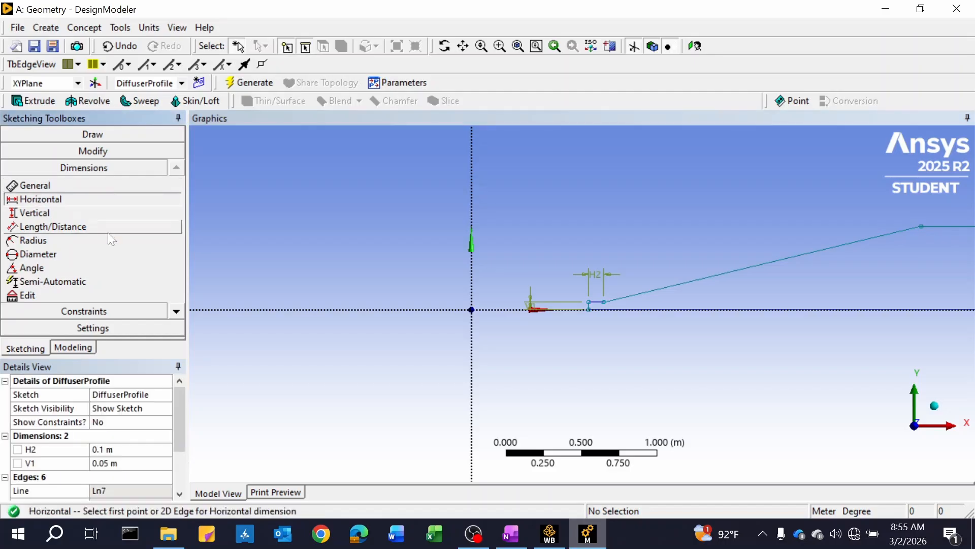
left_click(511, 534)
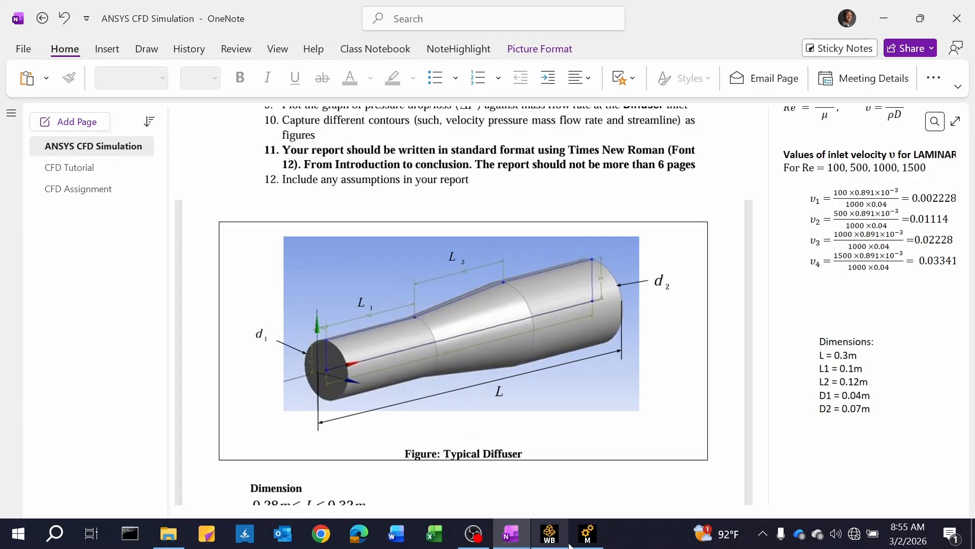
left_click(585, 542)
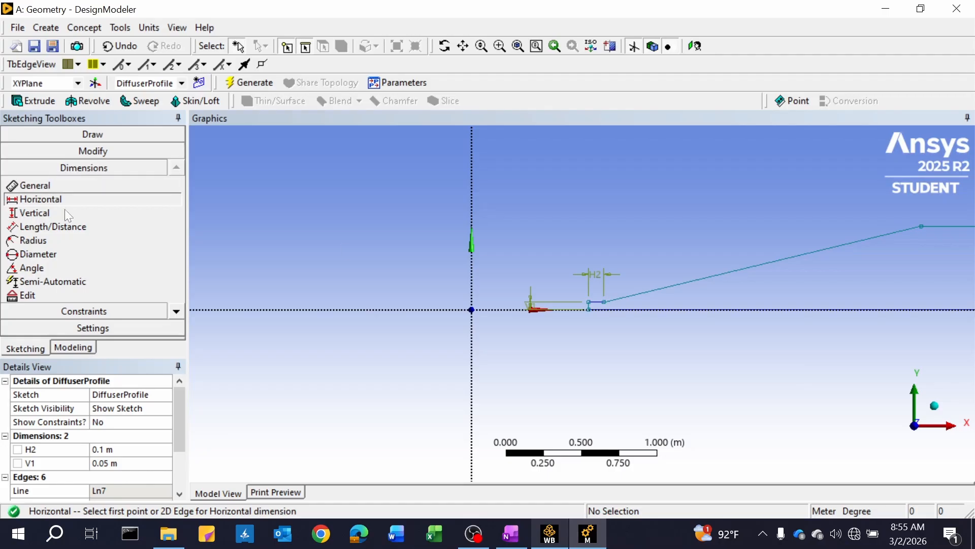
left_click(606, 304)
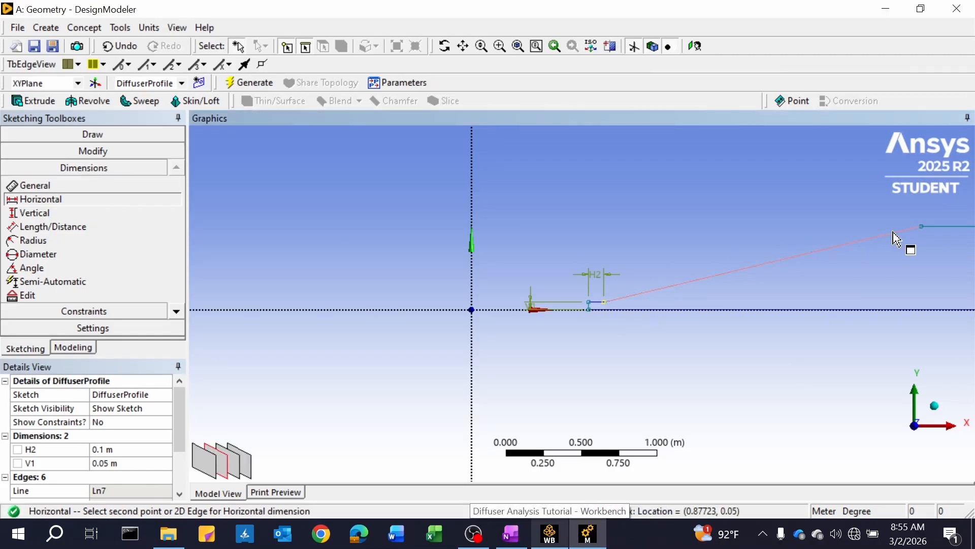
left_click(923, 228)
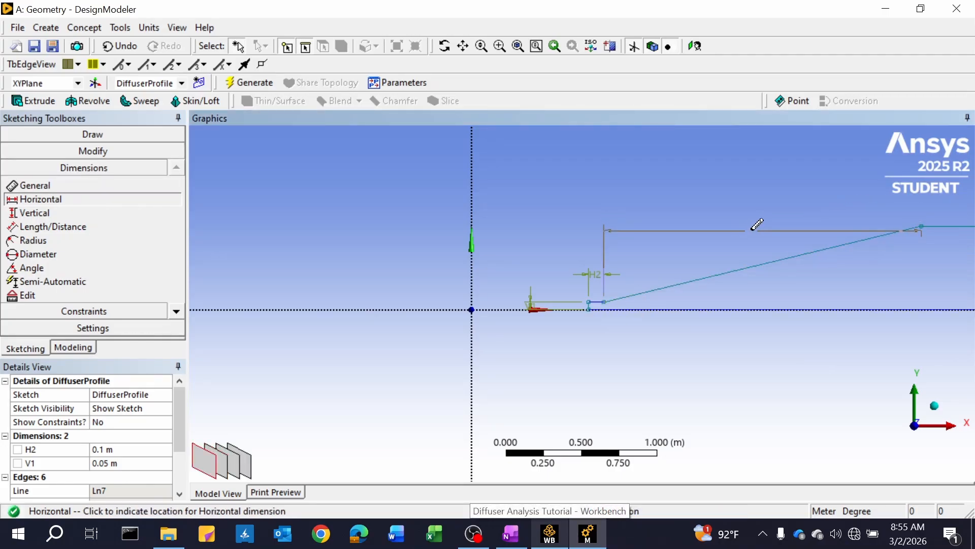
left_click(762, 214)
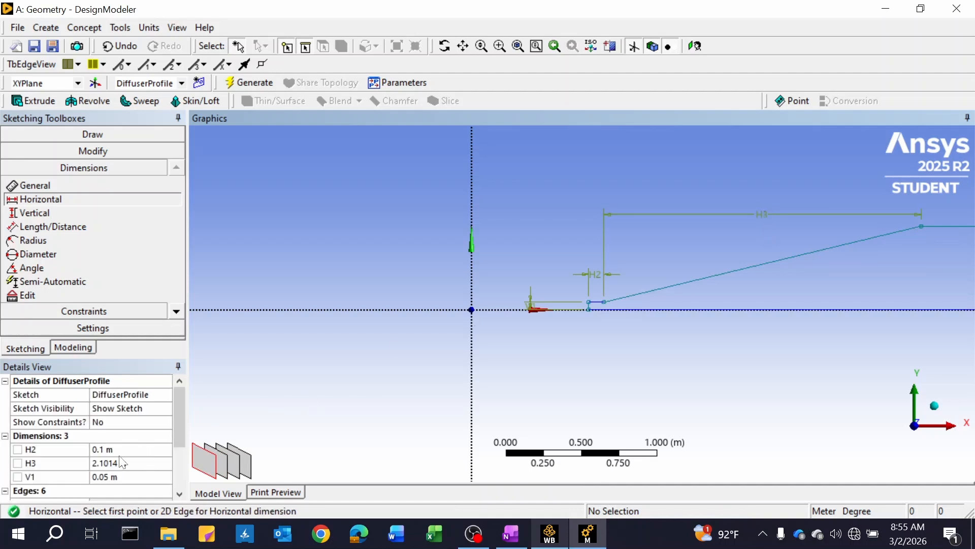
Look up L2 in the OneNote dimension list and set the sloping diffuser line's horizontal length to 0.12 m in DesignModeler
left_click(510, 535)
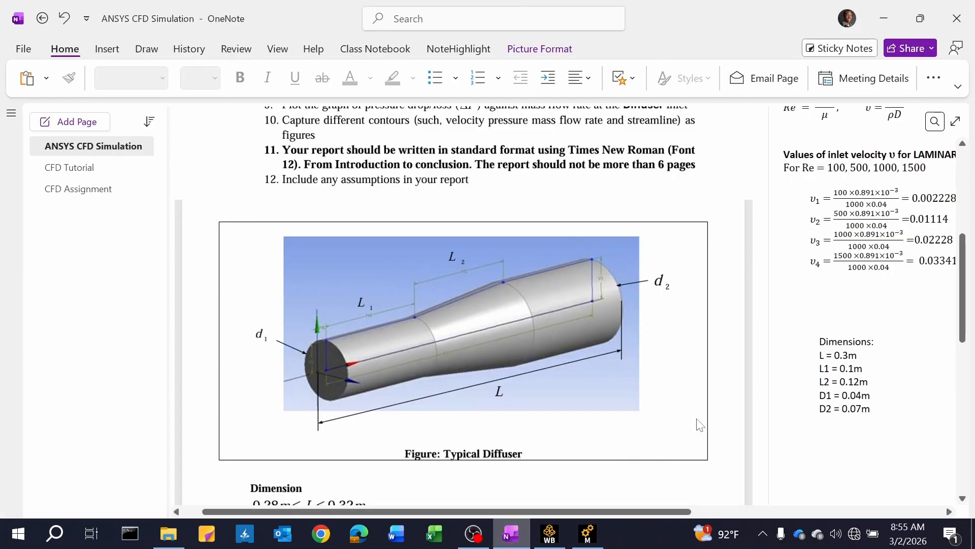
left_click(590, 536)
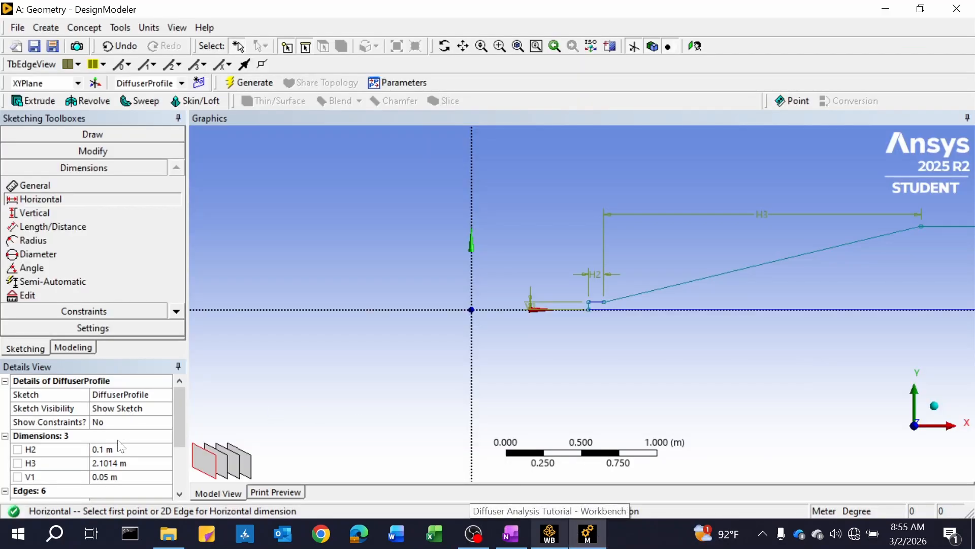
left_click(116, 463)
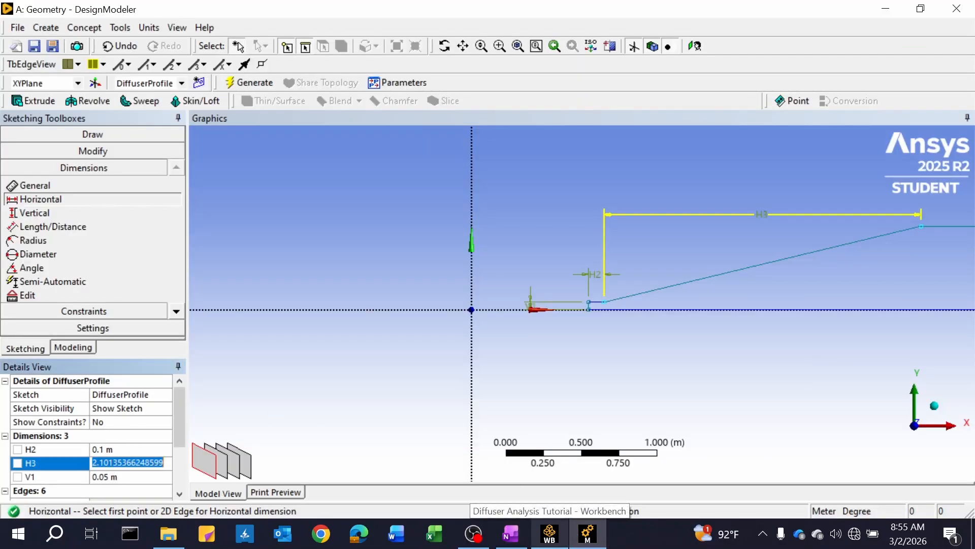
type("0.12")
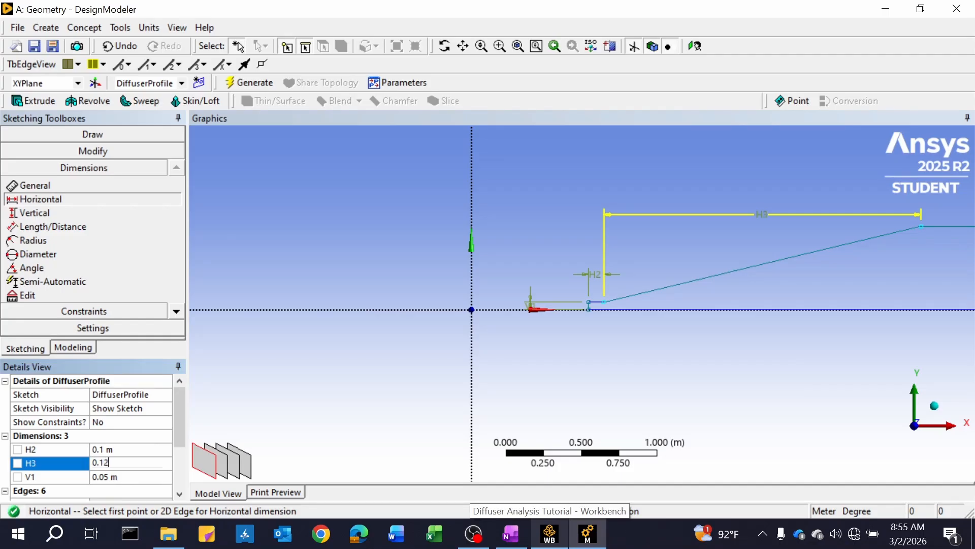
key("Return")
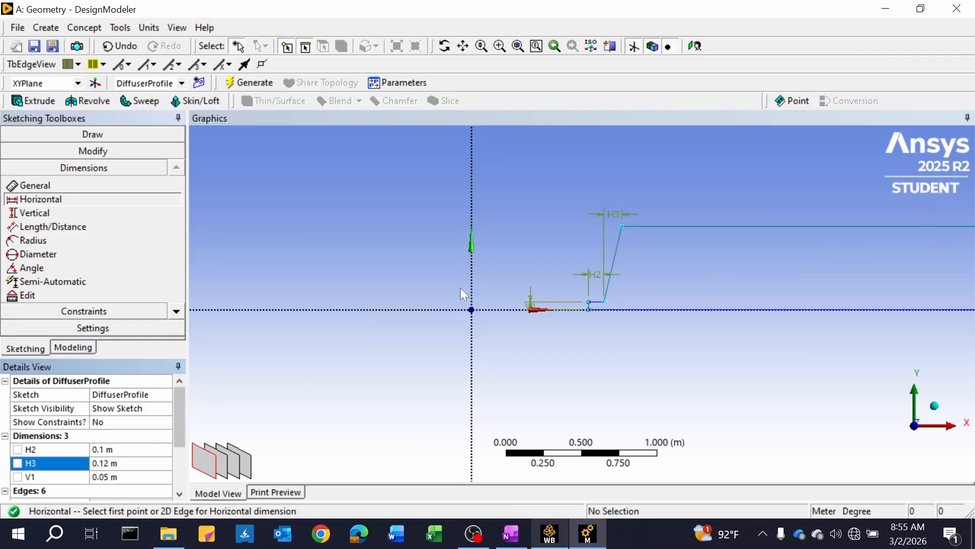
Check the inlet diameter D1 in the OneNote page and set the vertical inlet line's height to 0.02 m in DesignModeler
scroll(696, 293, "down", 6)
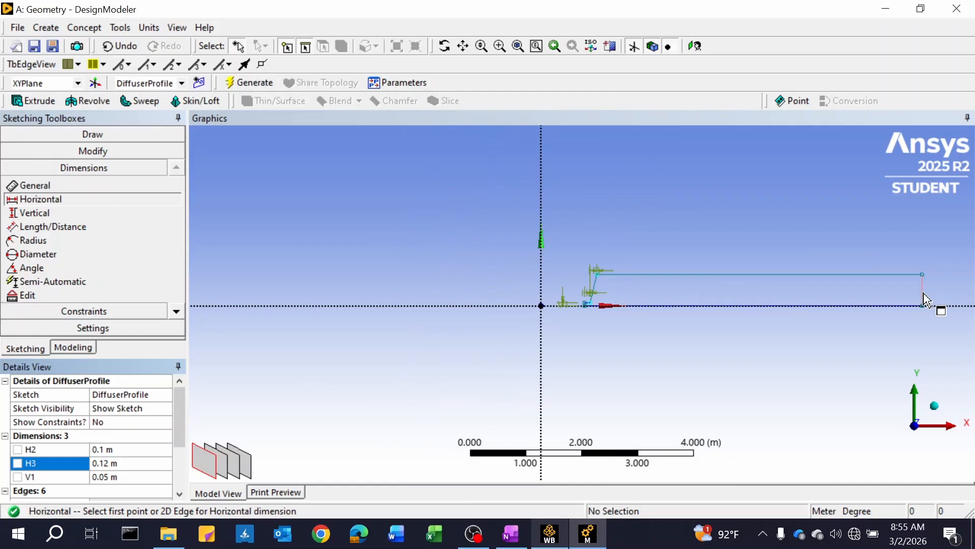
scroll(938, 285, "down", 4)
scroll(832, 292, "up", 3)
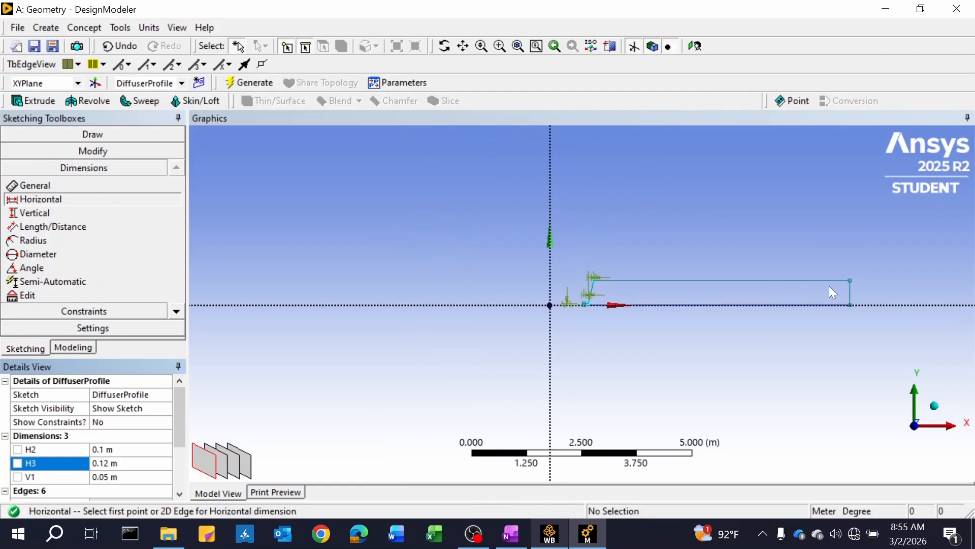
scroll(882, 286, "up", 1)
scroll(882, 286, "down", 1)
middle_click_drag(788, 316, 601, 342, "ctrl")
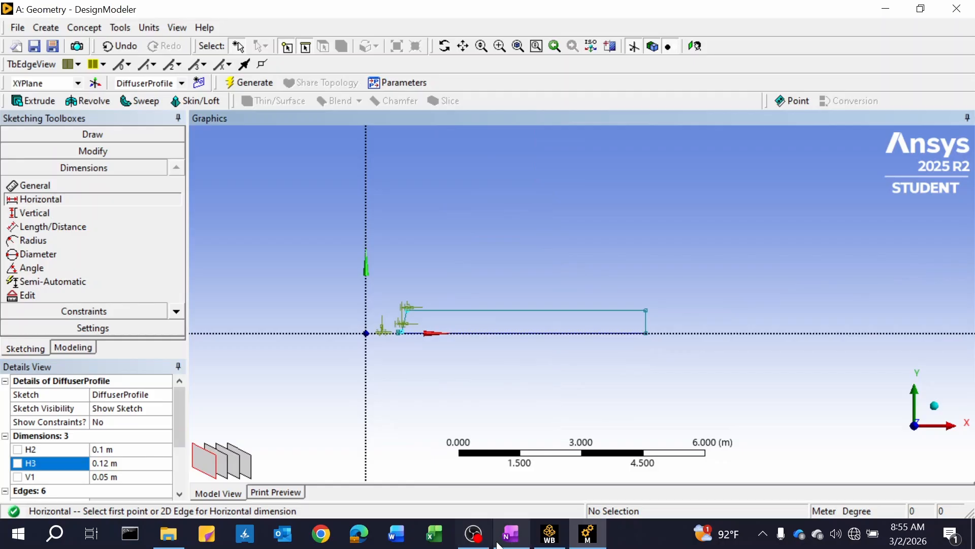
left_click(512, 536)
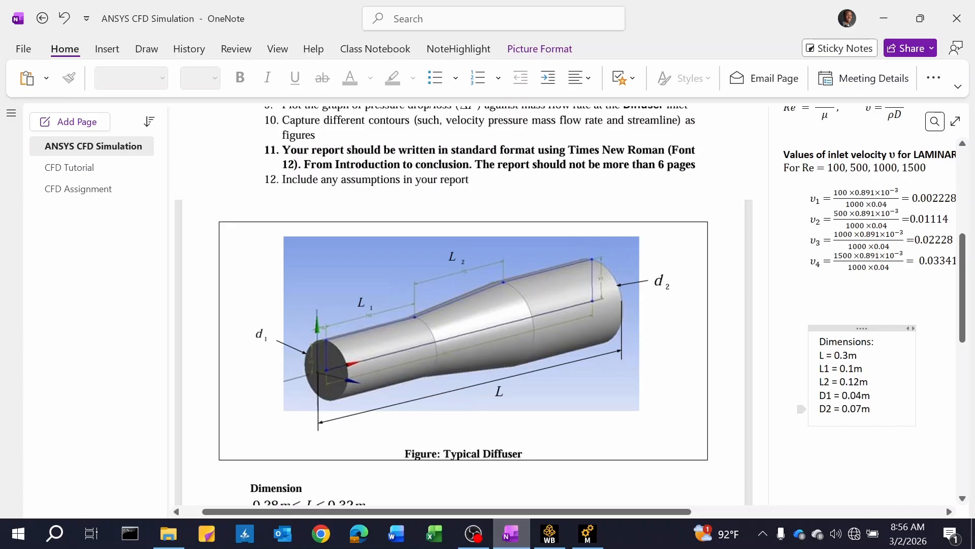
left_click(596, 540)
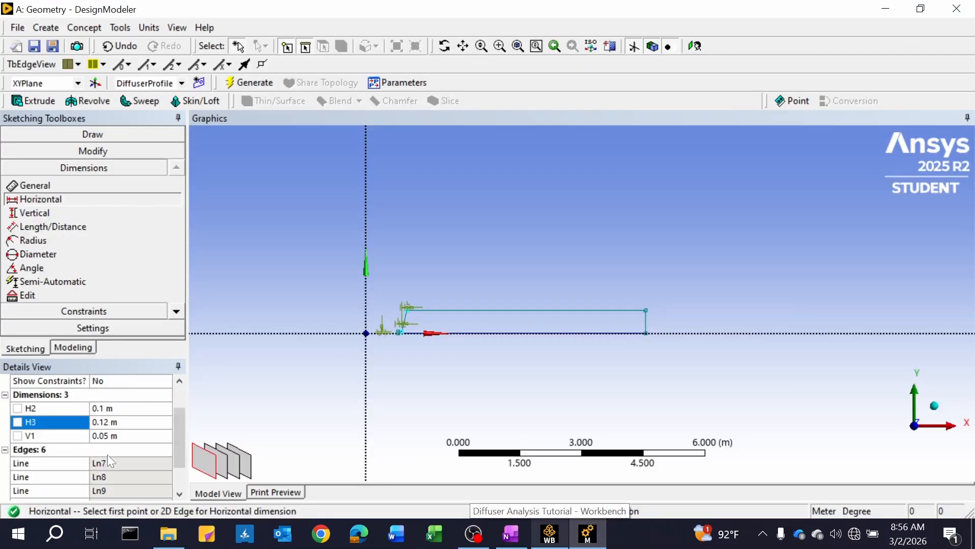
scroll(112, 457, "down", 1)
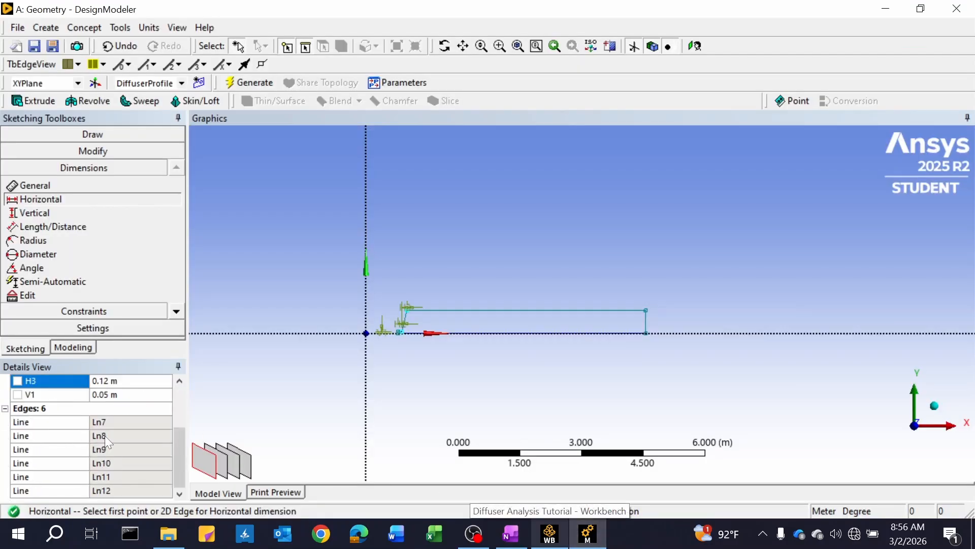
left_click(112, 395)
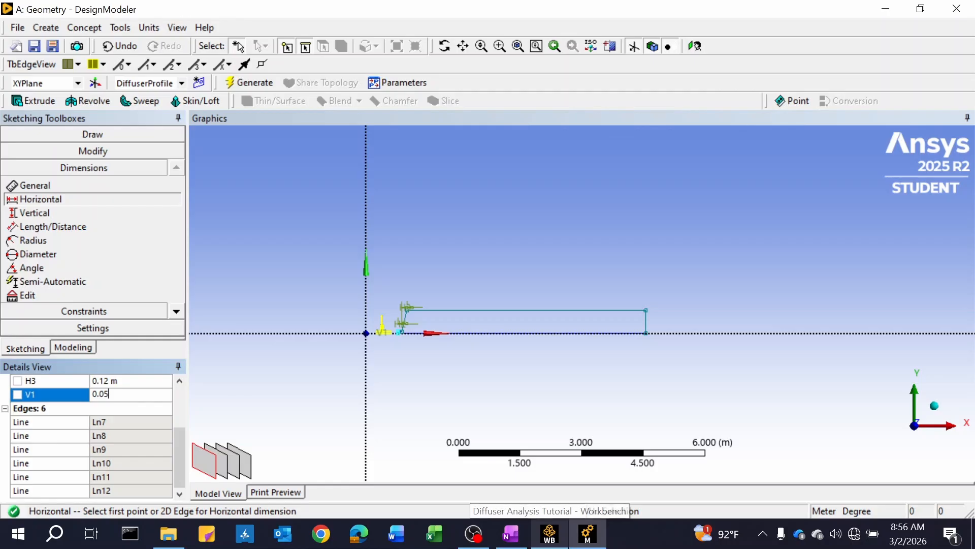
key("BackSpace")
key("Return")
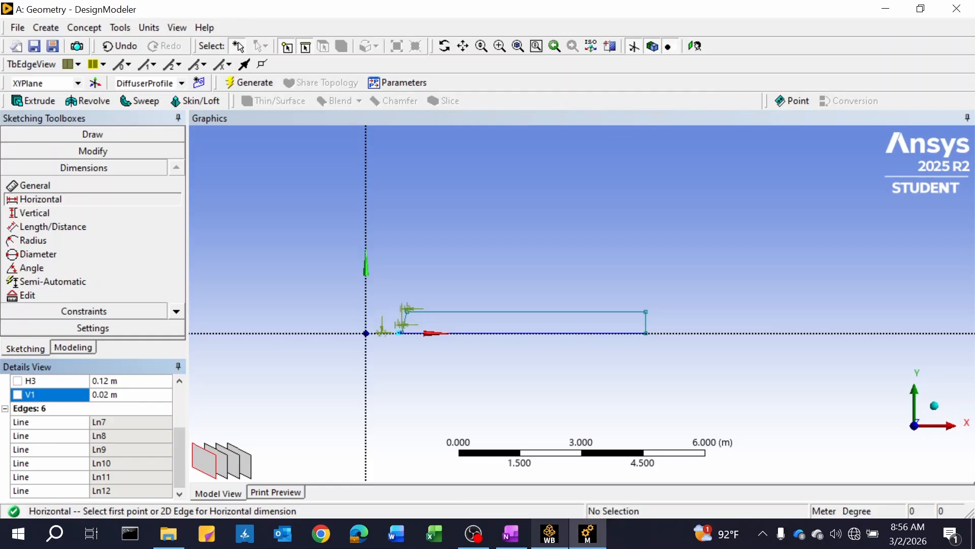
scroll(108, 388, "up", 1)
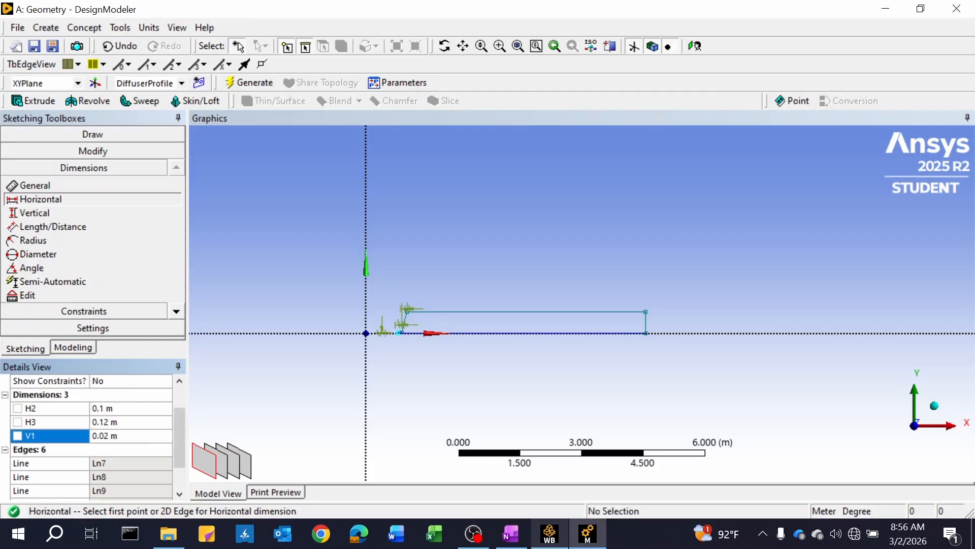
scroll(117, 418, "up", 1)
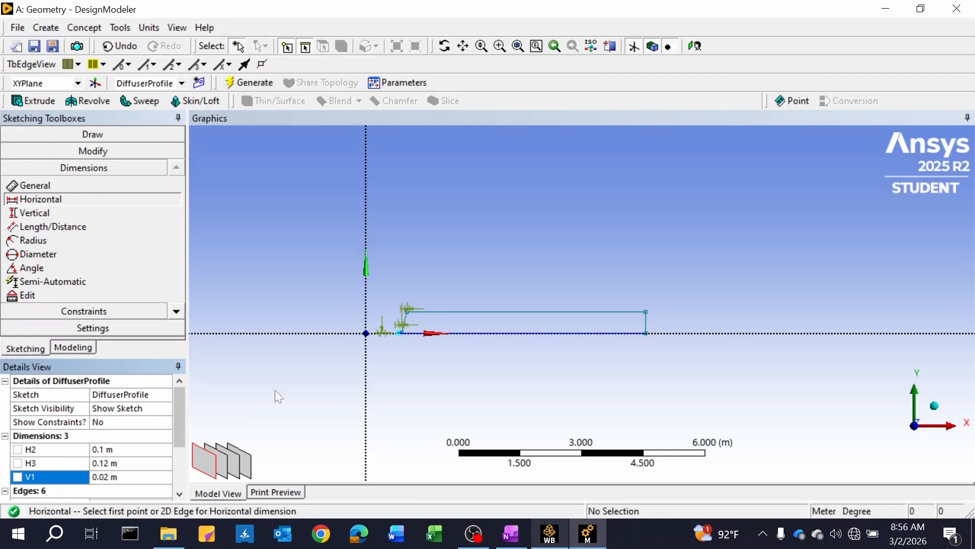
Examine the diffuser profile from the outlet end to the inlet and sloping lines with their dimensions
scroll(405, 335, "down", 2)
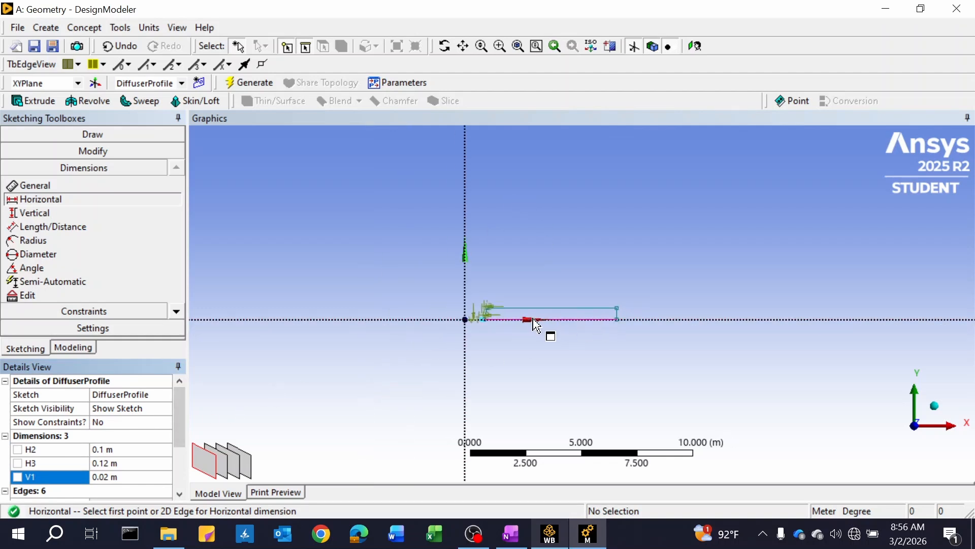
scroll(498, 334, "up", 4)
scroll(206, 364, "up", 2)
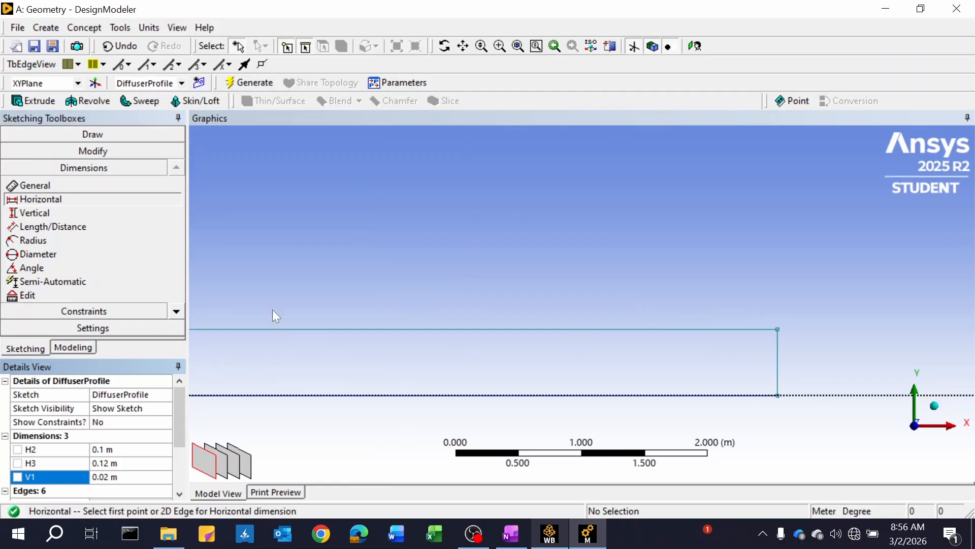
middle_click_drag(275, 317, 765, 236, "ctrl")
scroll(754, 247, "up", 1)
scroll(401, 343, "down", 1)
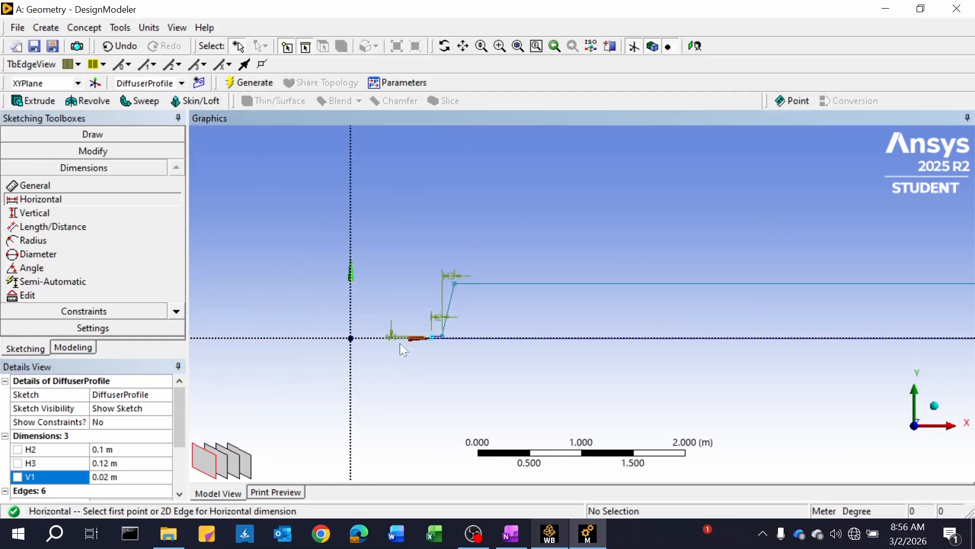
scroll(436, 337, "up", 2)
scroll(280, 376, "up", 2)
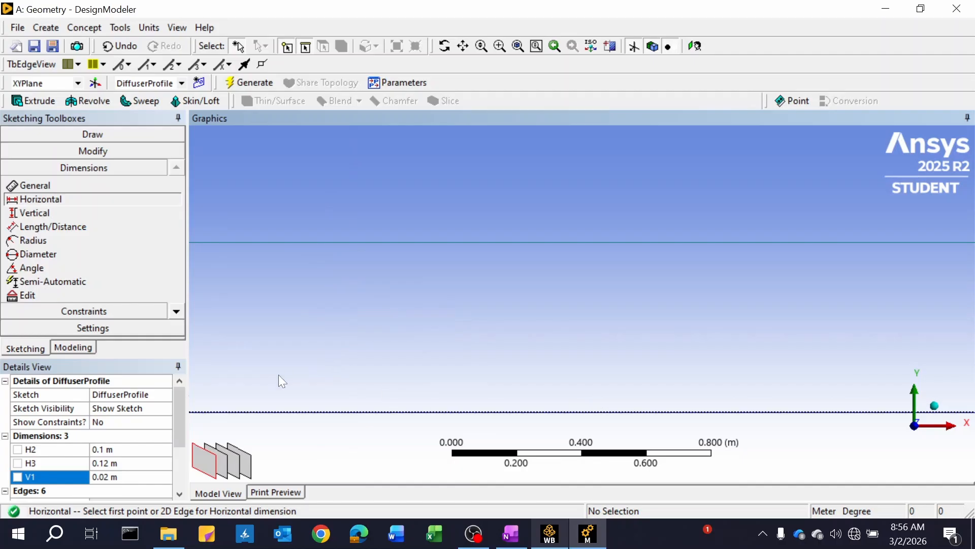
mouse_move(279, 374)
middle_mouse_down("ctrl")
mouse_move(605, 320)
mouse_move(574, 331)
middle_mouse_up("ctrl")
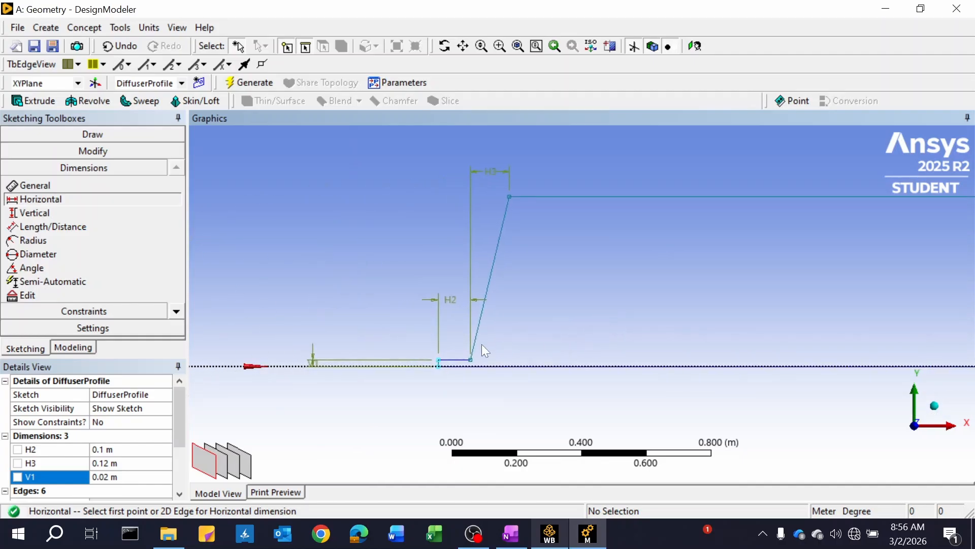
scroll(486, 342, "down", 1)
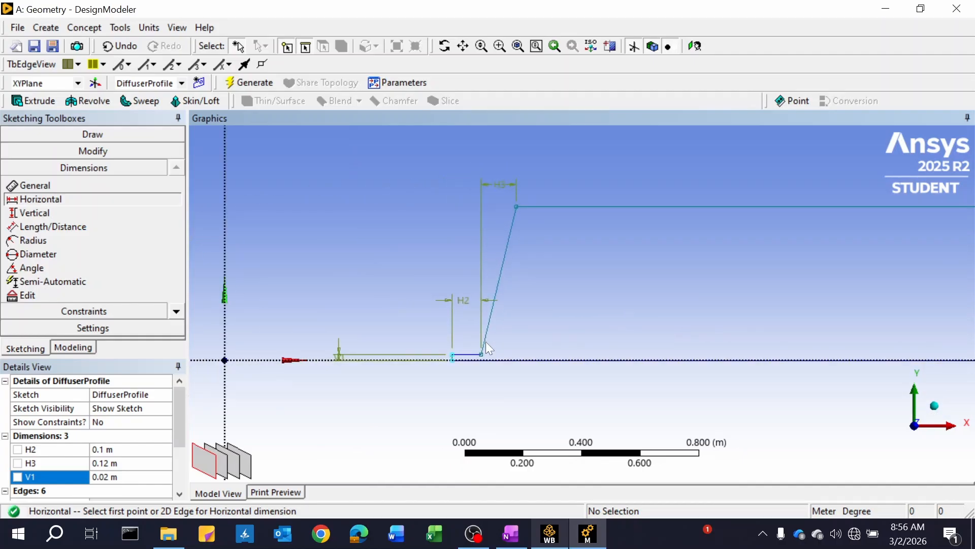
scroll(486, 342, "up", 1)
scroll(485, 342, "down", 3)
scroll(563, 323, "down", 7)
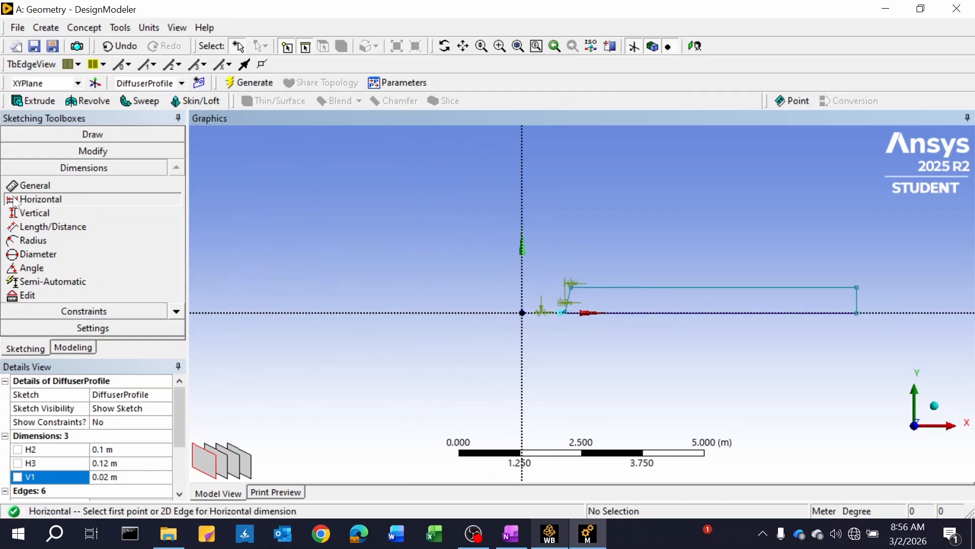
Add a vertical dimension between the two endpoints of the outlet line, placed just outside the profile
left_click(34, 212)
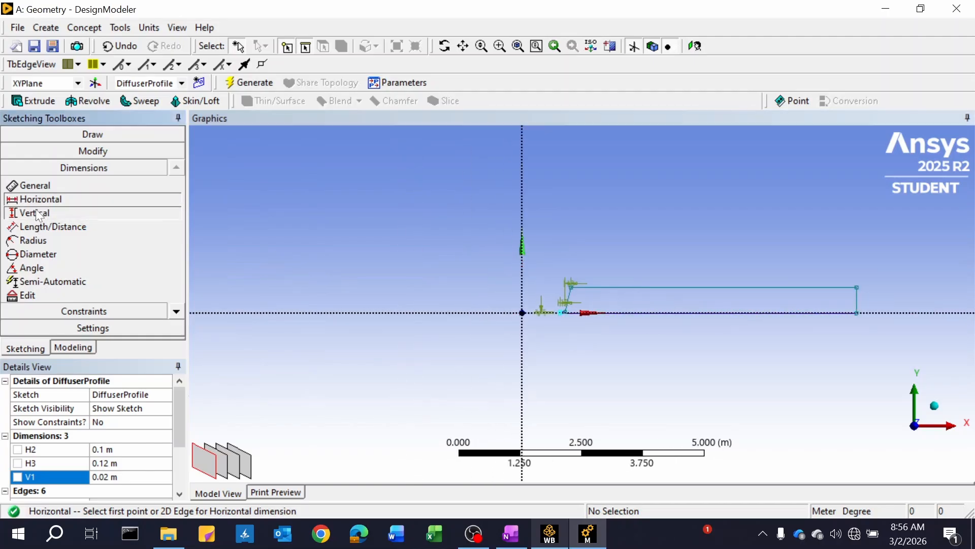
left_click(859, 288)
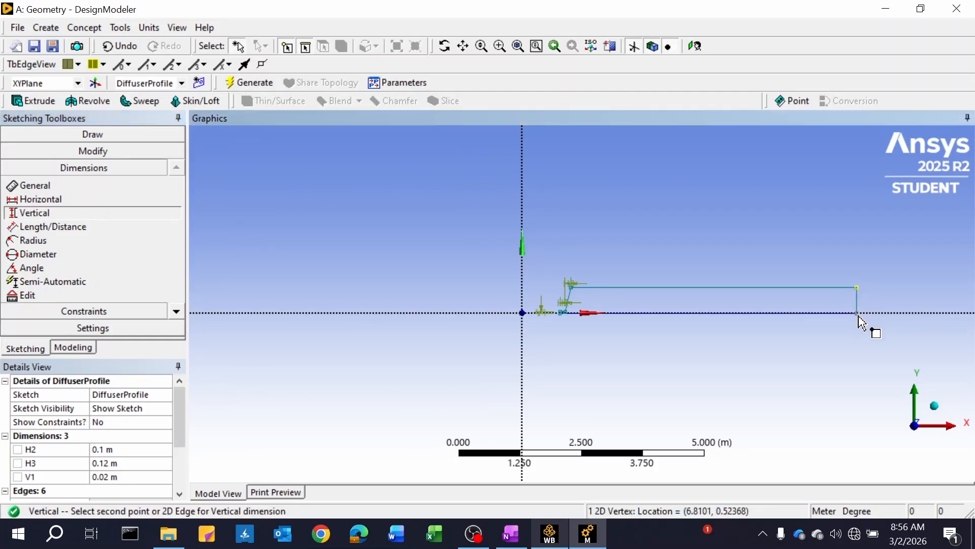
left_click(858, 313)
left_click(881, 306)
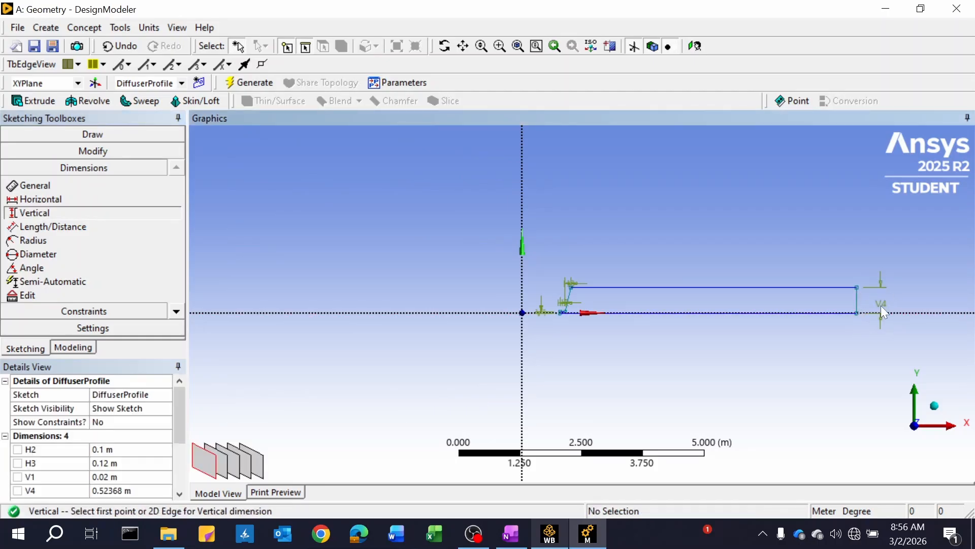
Look up D2 in the OneNote dimension list and set the vertical outlet line's height to 0.035 m in DesignModeler
scroll(82, 414, "down", 3)
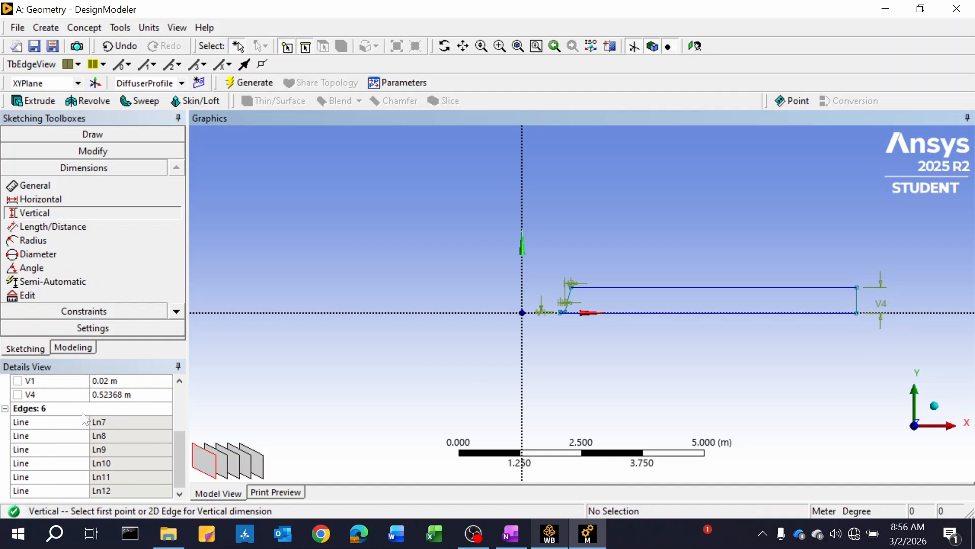
scroll(82, 414, "up", 1)
left_click(116, 436)
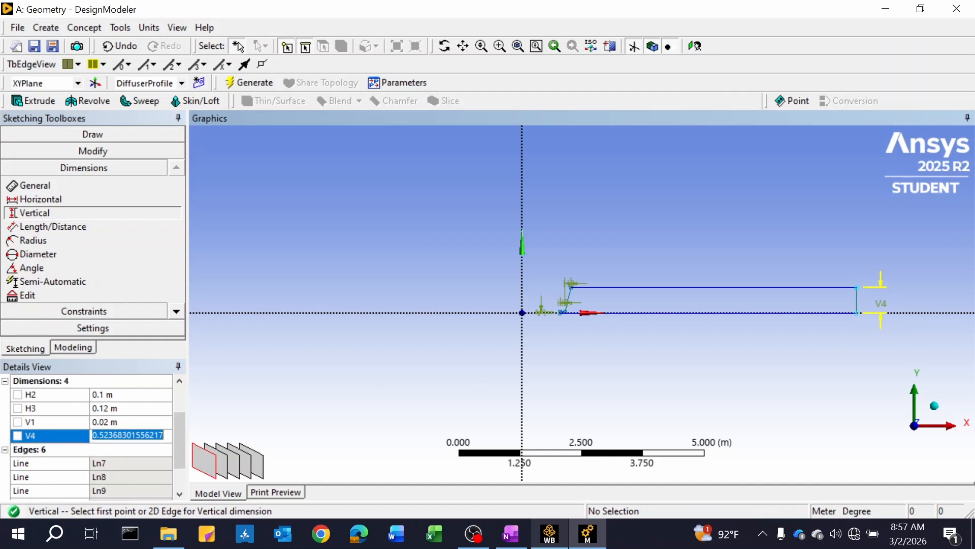
left_click(512, 539)
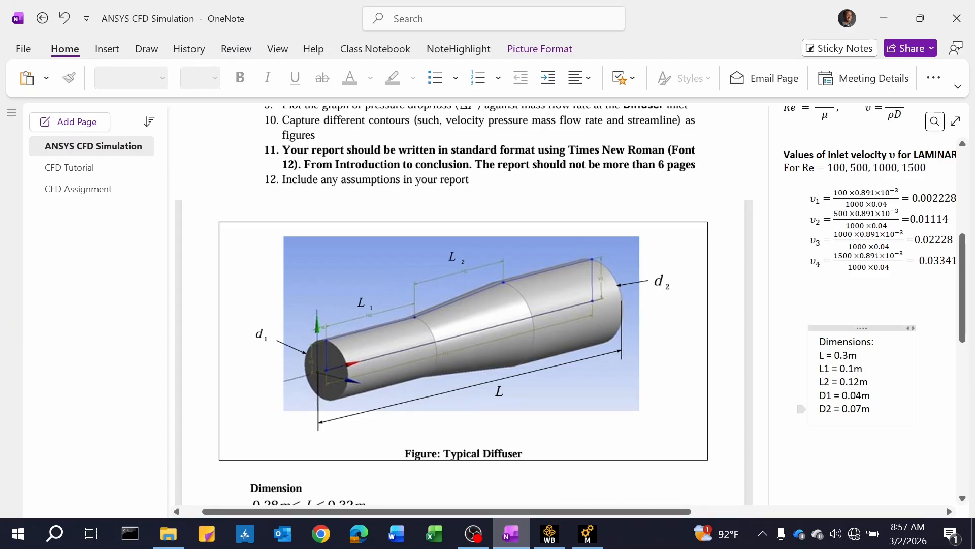
left_click(588, 533)
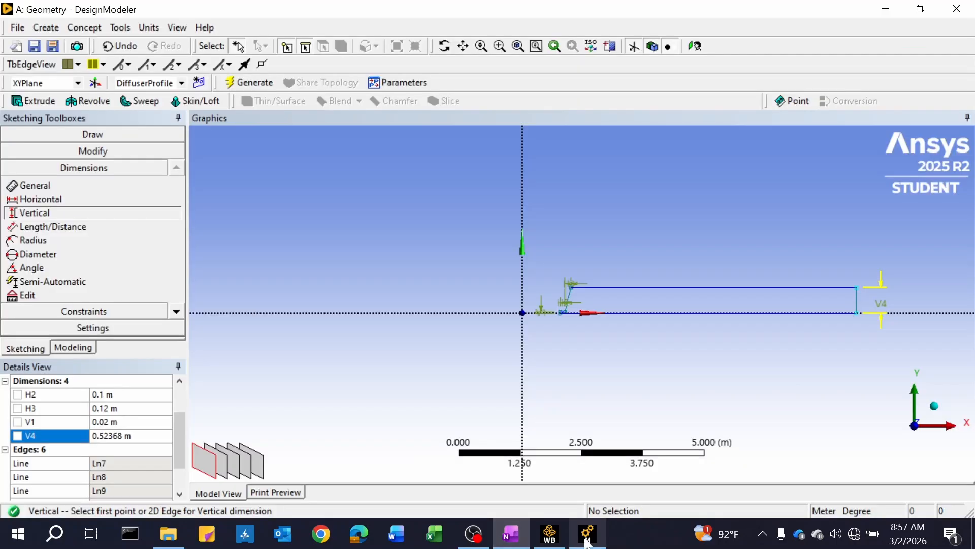
left_click(128, 435)
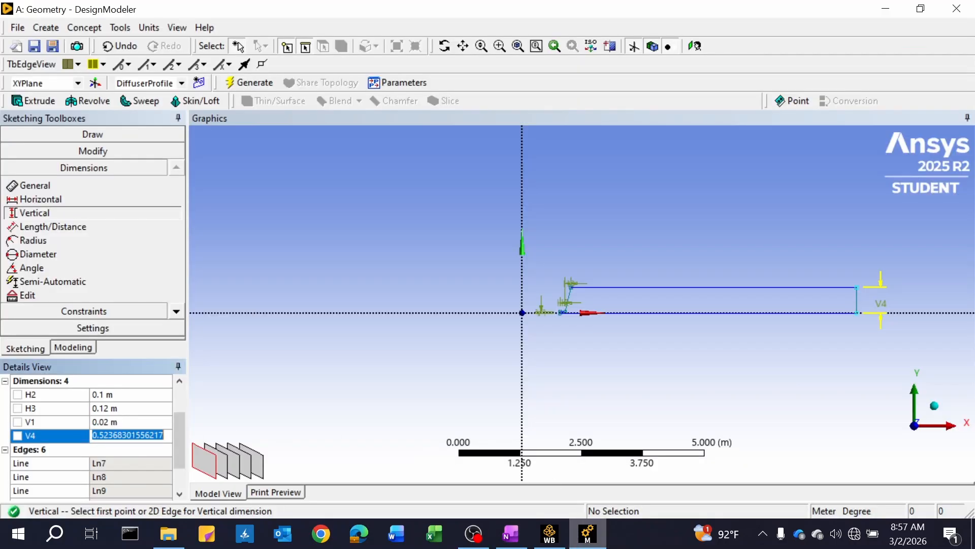
type("0.035")
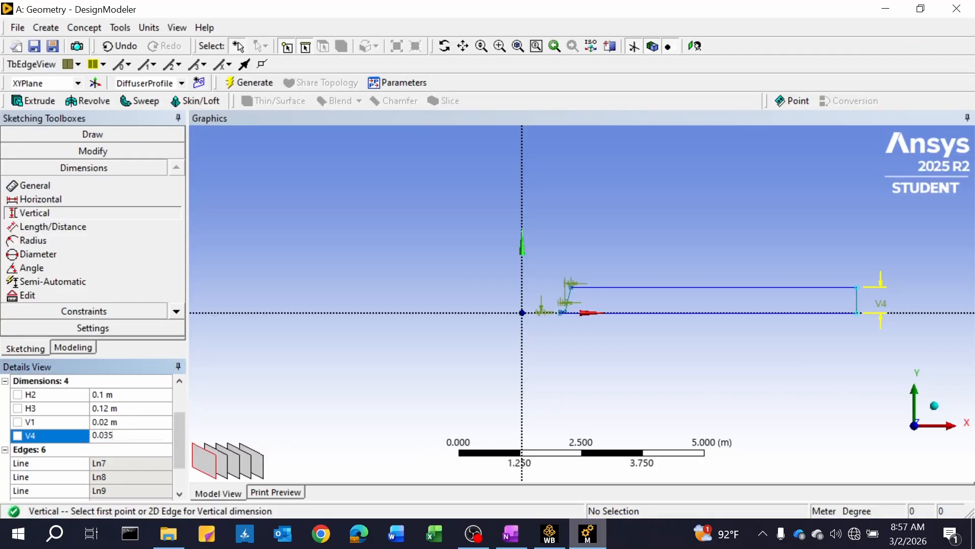
key("Return")
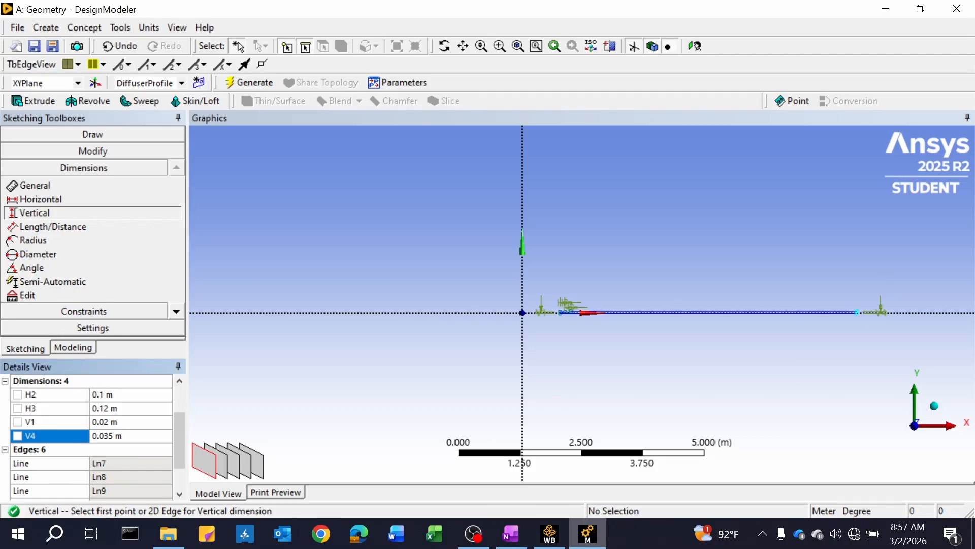
scroll(838, 307, "down", 1)
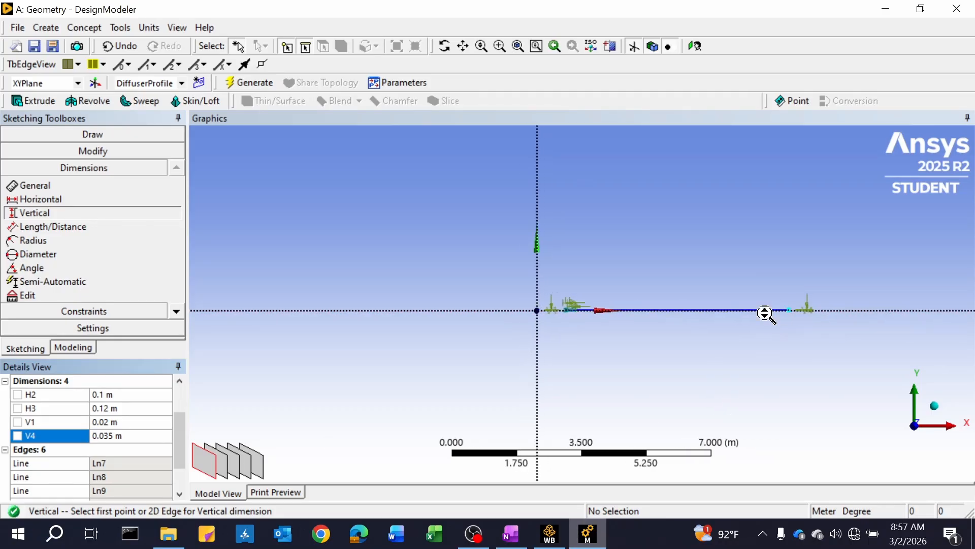
scroll(792, 310, "up", 5)
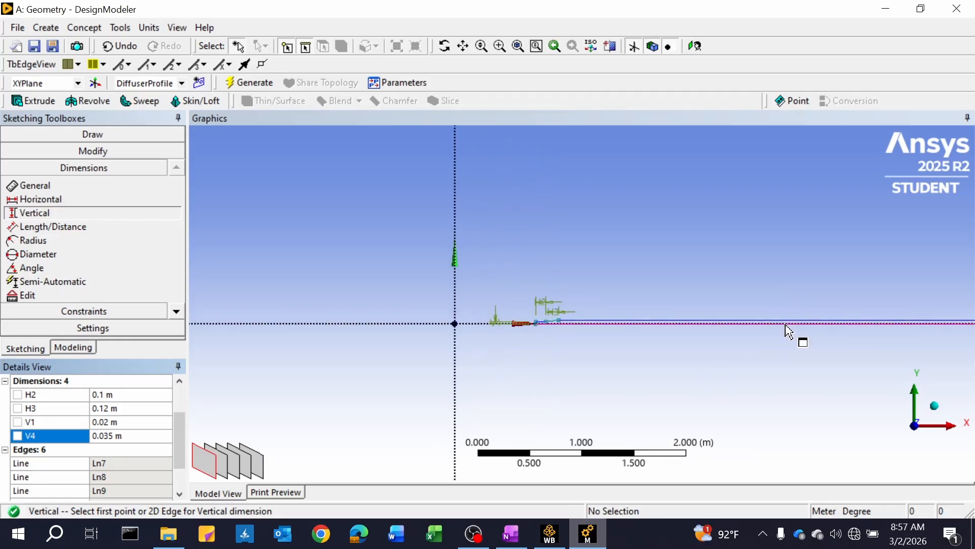
left_click(60, 201)
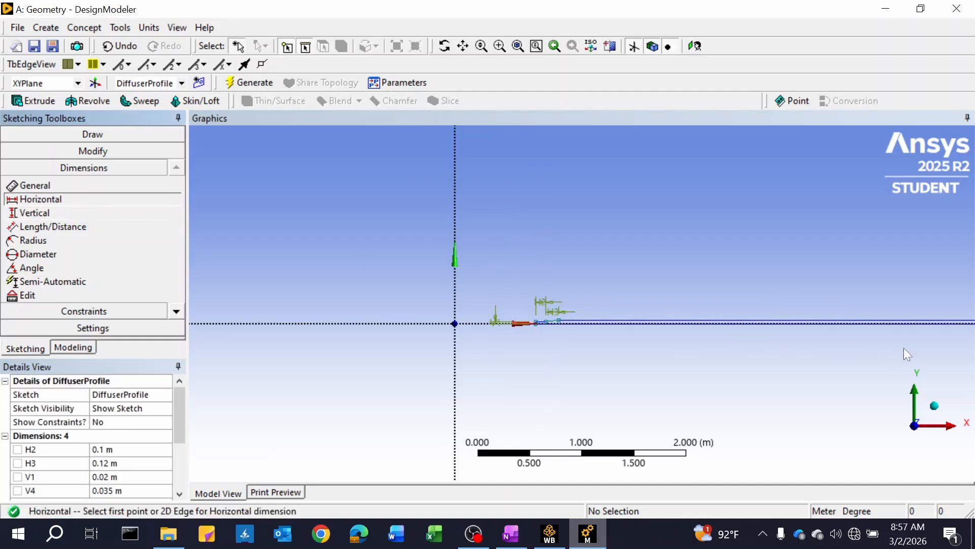
left_click(888, 325)
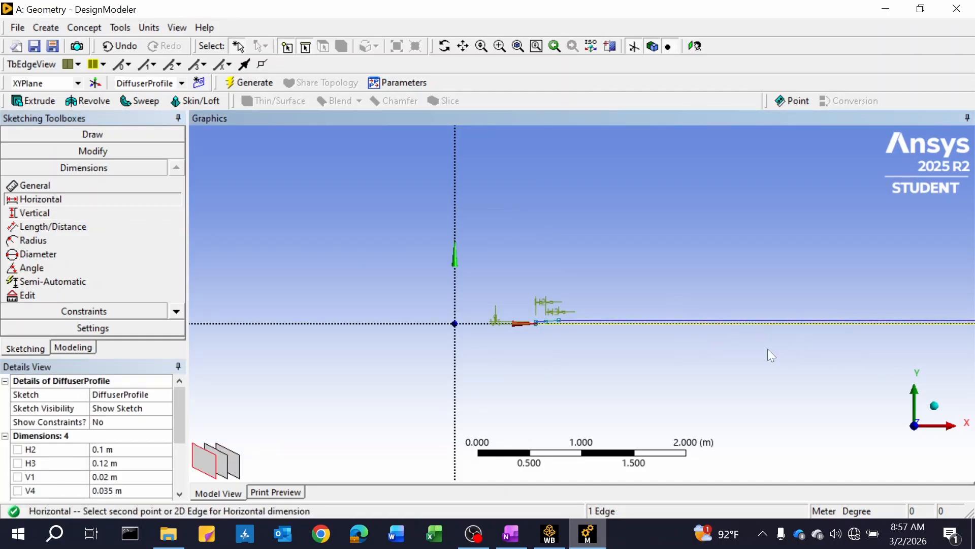
key("Escape")
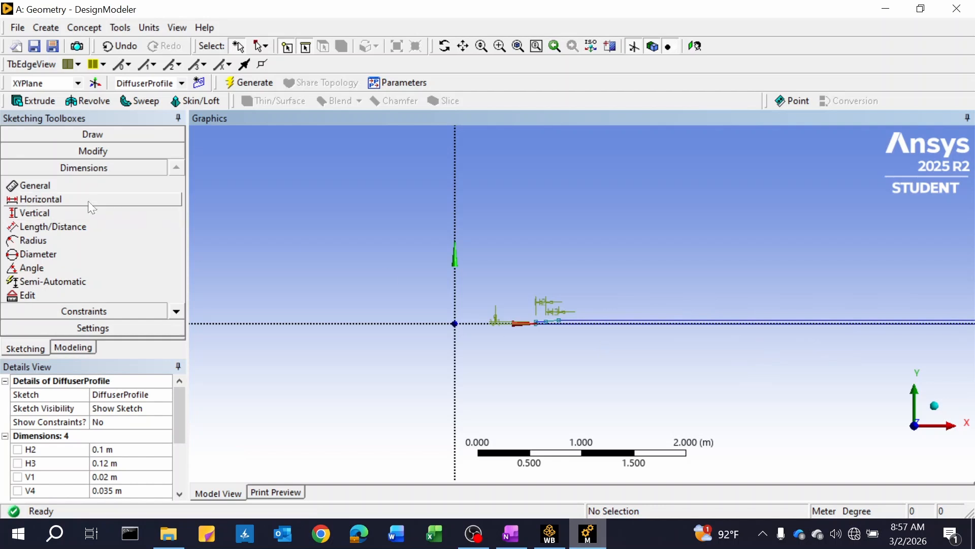
Add a horizontal dimension between the lower endpoints of the inlet and outlet lines, placed just below the profile
left_click(41, 199)
scroll(550, 337, "down", 2)
scroll(549, 338, "up", 7)
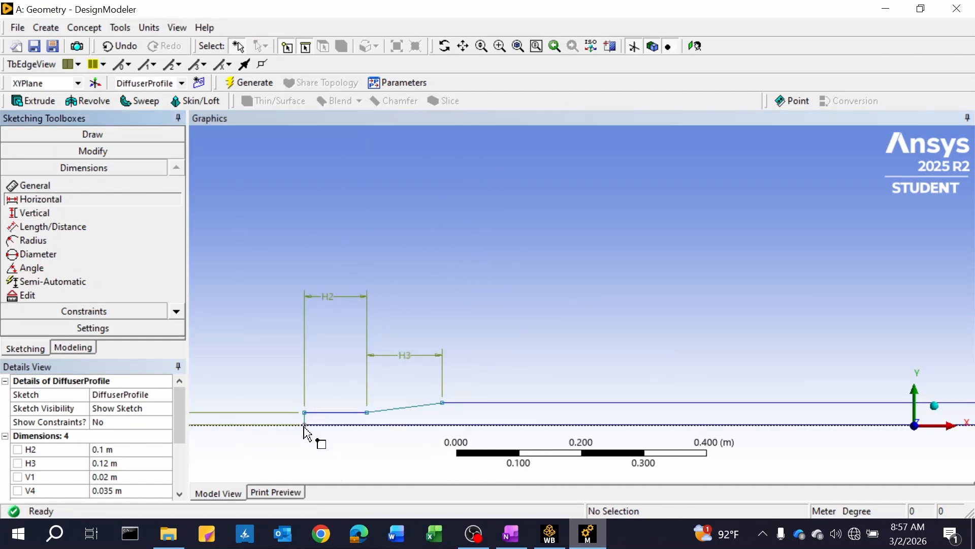
left_click(304, 424)
scroll(711, 291, "up", 1)
scroll(858, 366, "down", 5)
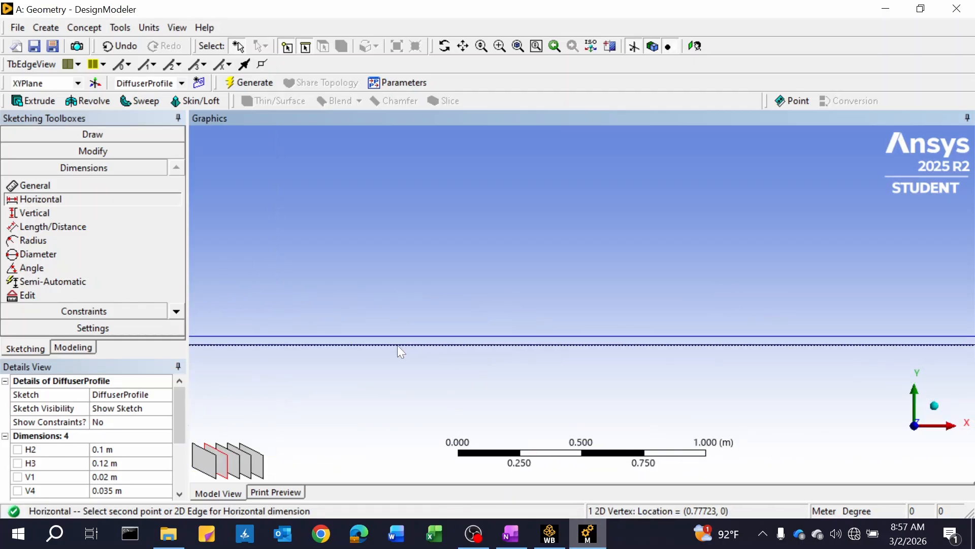
scroll(635, 312, "down", 4)
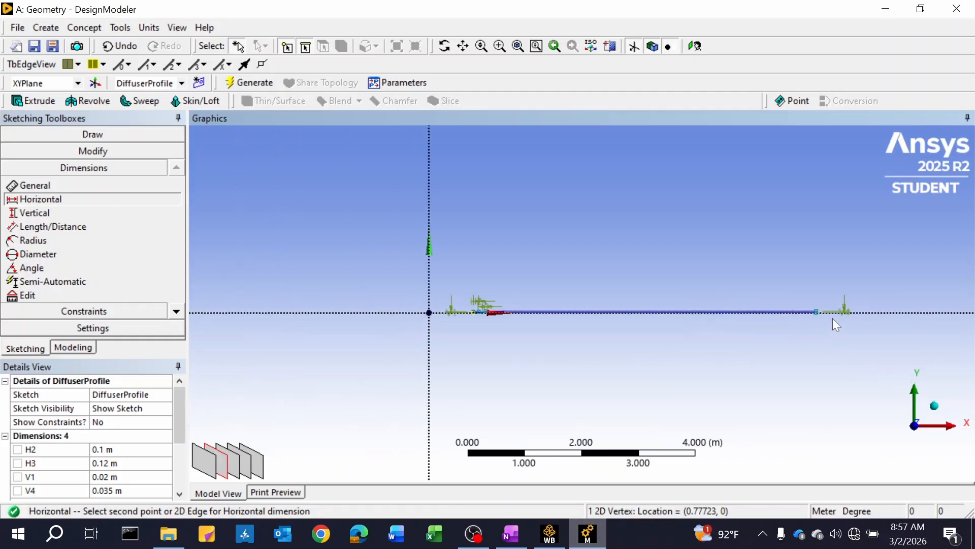
scroll(830, 320, "up", 2)
mouse_move(853, 331)
middle_mouse_down("ctrl")
mouse_move(645, 351)
mouse_move(540, 344)
middle_mouse_up("ctrl")
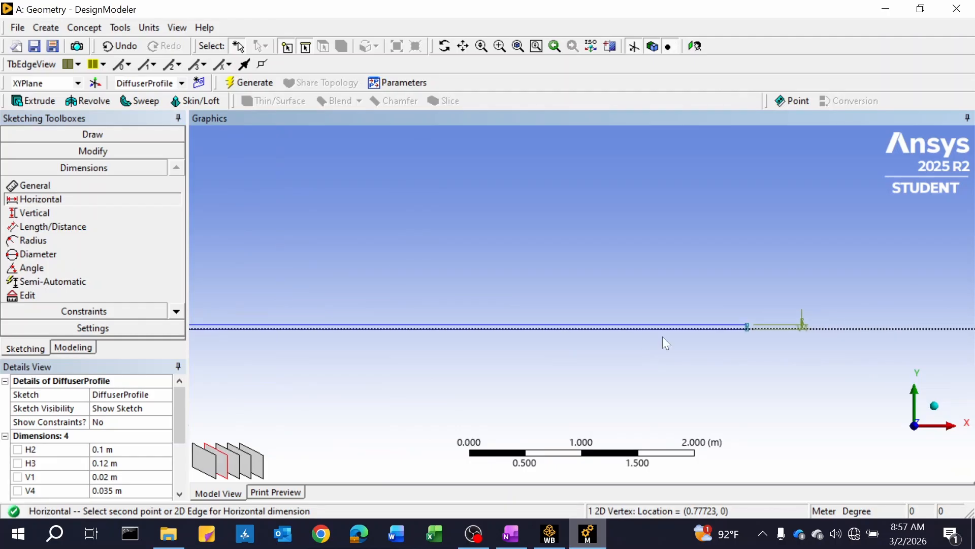
scroll(766, 336, "down", 3)
scroll(721, 328, "up", 3)
scroll(718, 334, "up", 2)
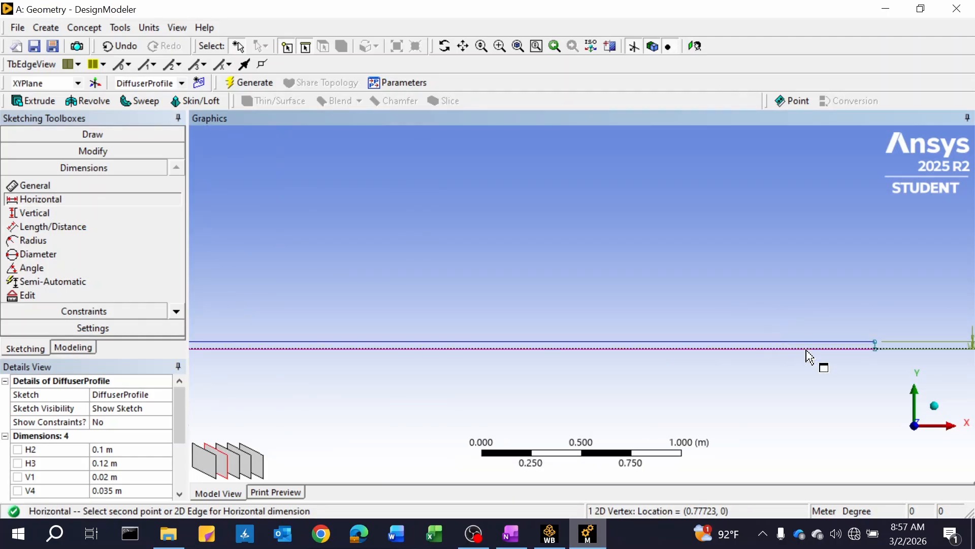
left_click(875, 350)
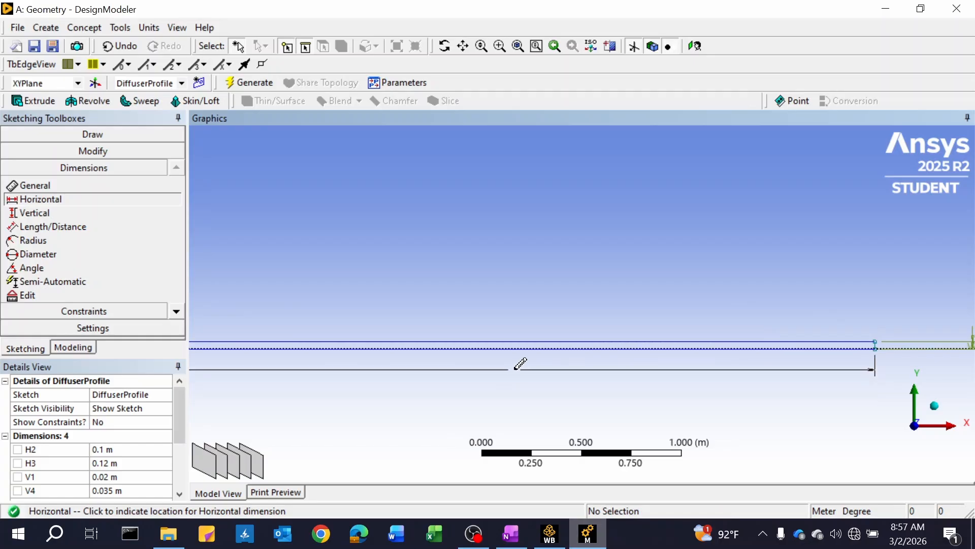
left_click(515, 371)
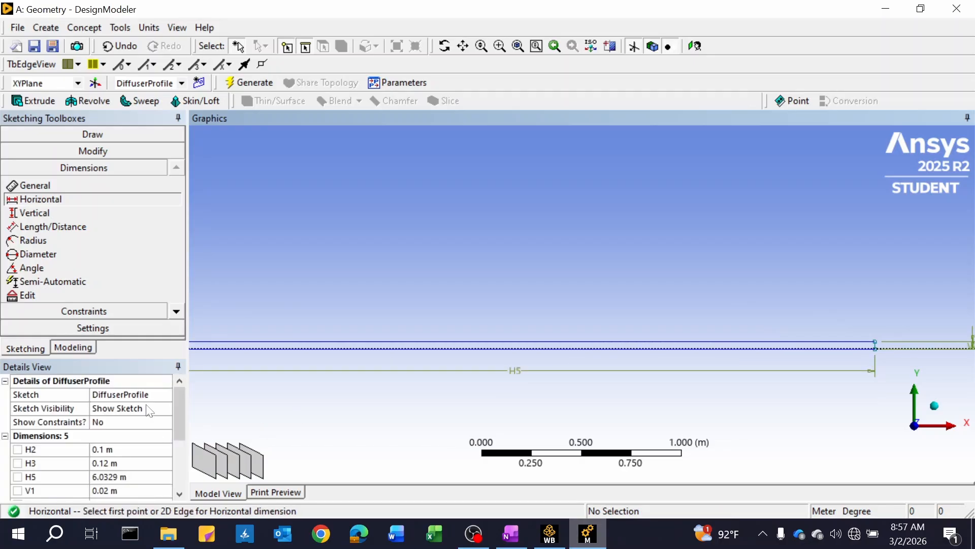
Look up the overall length L in the OneNote dimension list and set the profile's total horizontal length to 0.3 m in DesignModeler
left_click(120, 478)
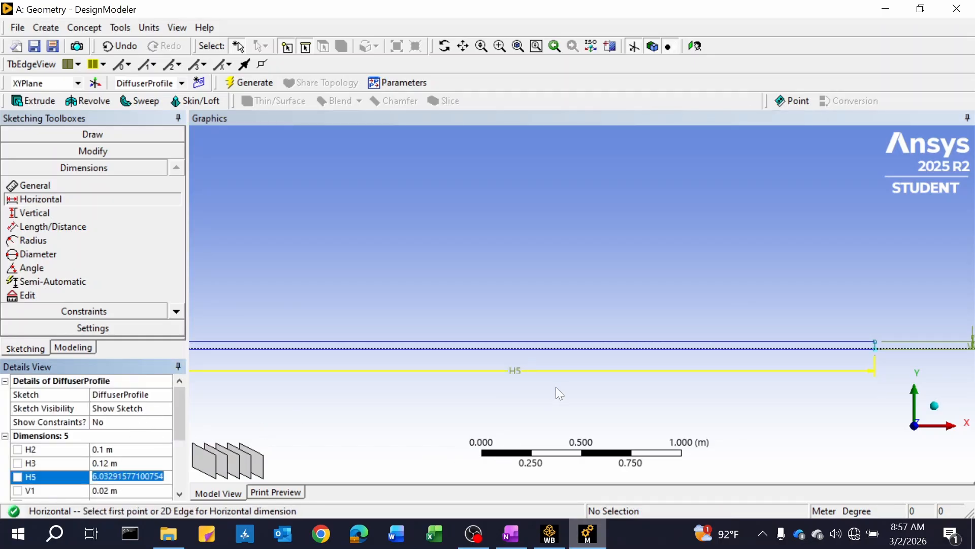
left_click(502, 543)
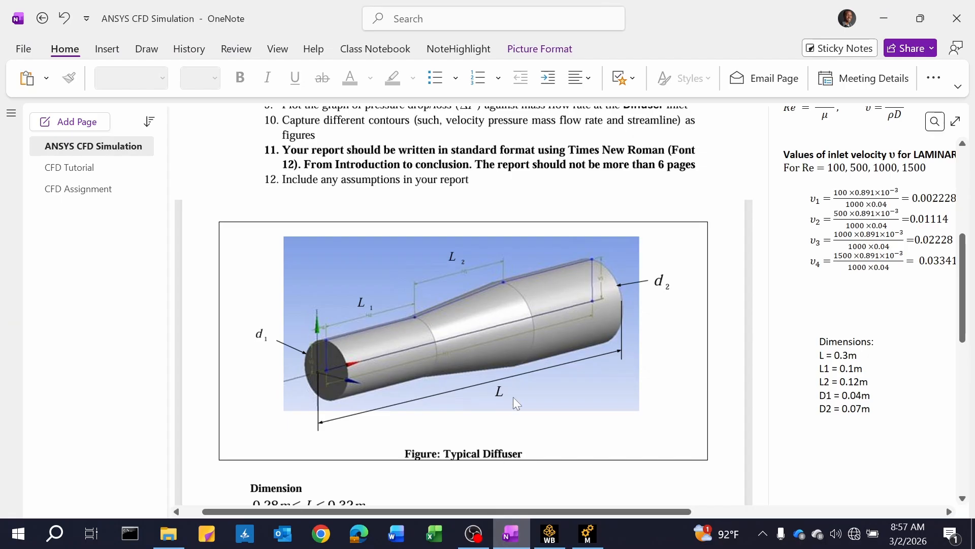
left_click(587, 534)
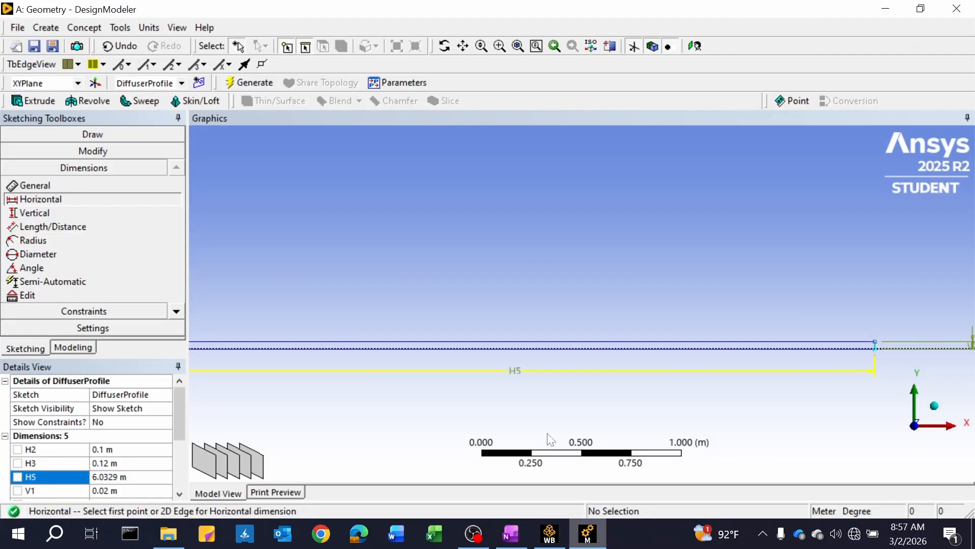
left_click(117, 478)
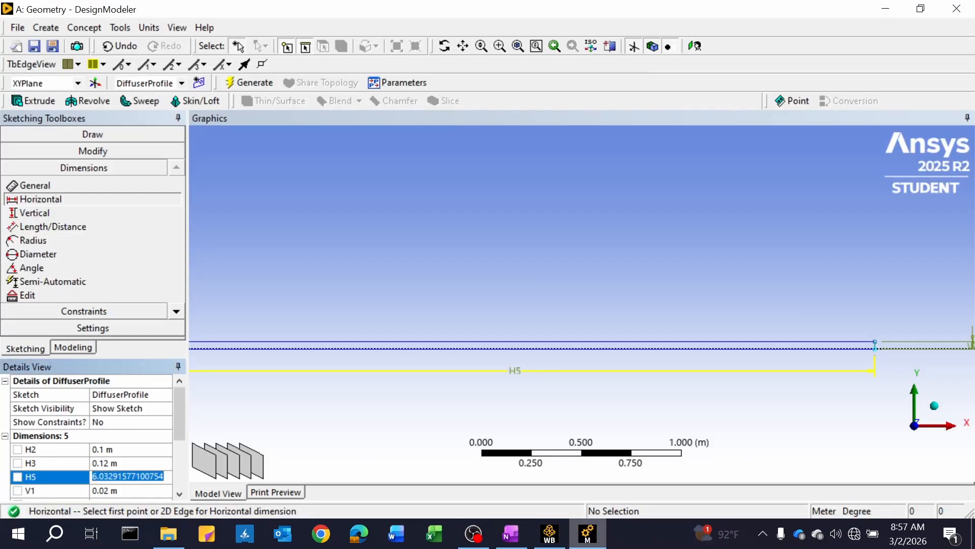
type("0.3")
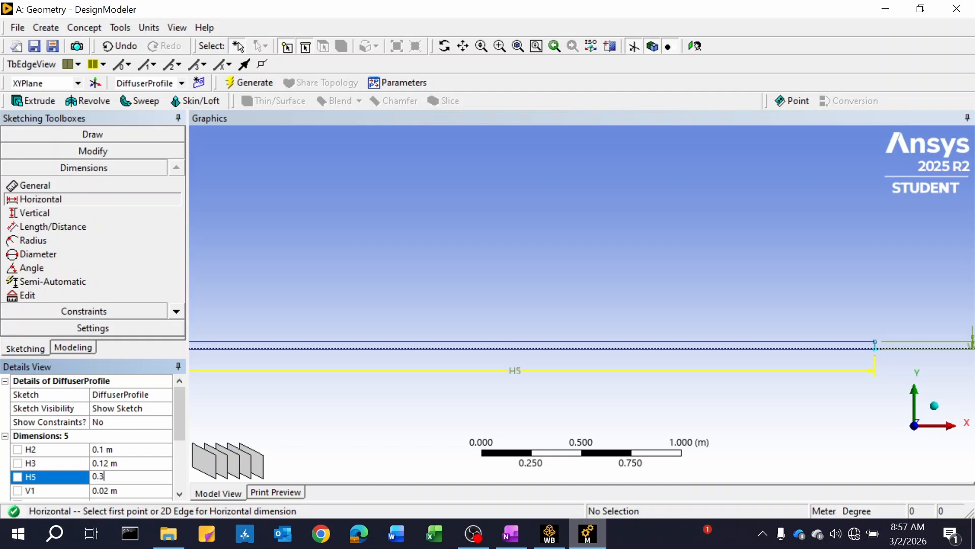
key("Return")
Examine the resized diffuser profile with its dimensions and its position relative to the origin
scroll(290, 350, "up", 5)
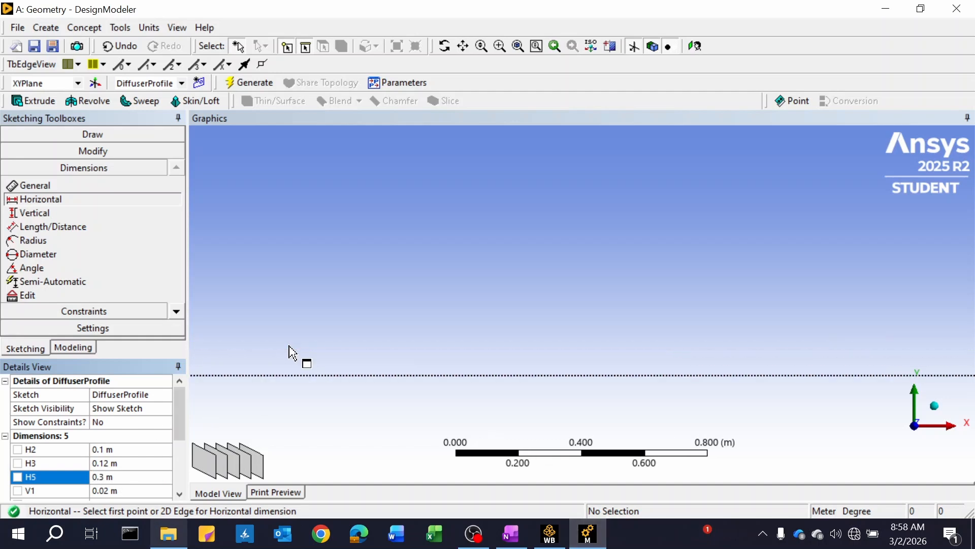
scroll(290, 350, "down", 8)
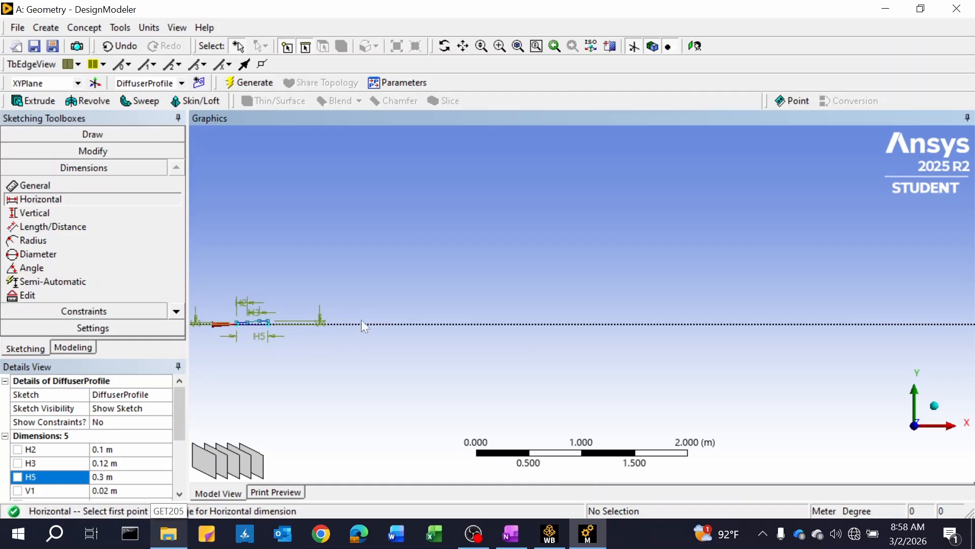
scroll(241, 335, "up", 3)
scroll(240, 334, "down", 5)
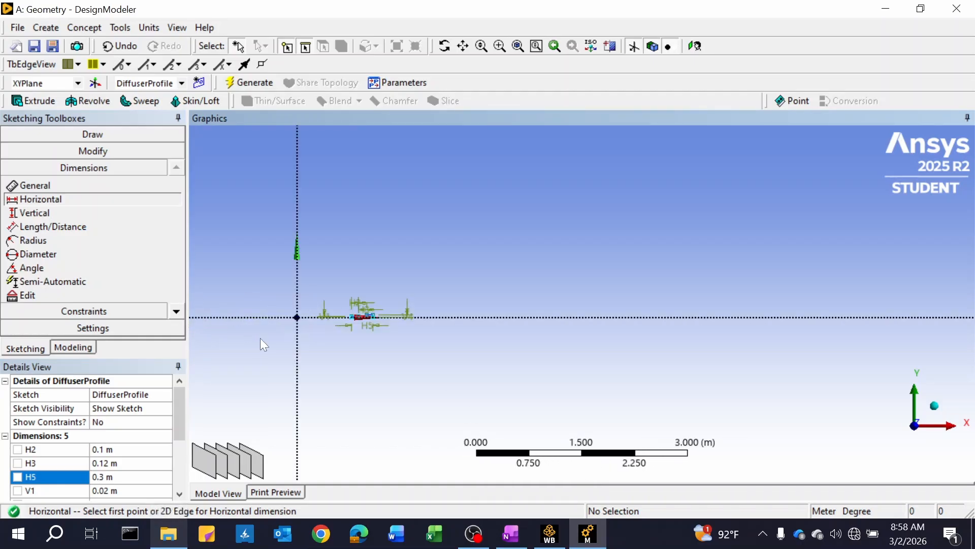
middle_click_drag(260, 337, 584, 361, "ctrl")
scroll(721, 344, "down", 3)
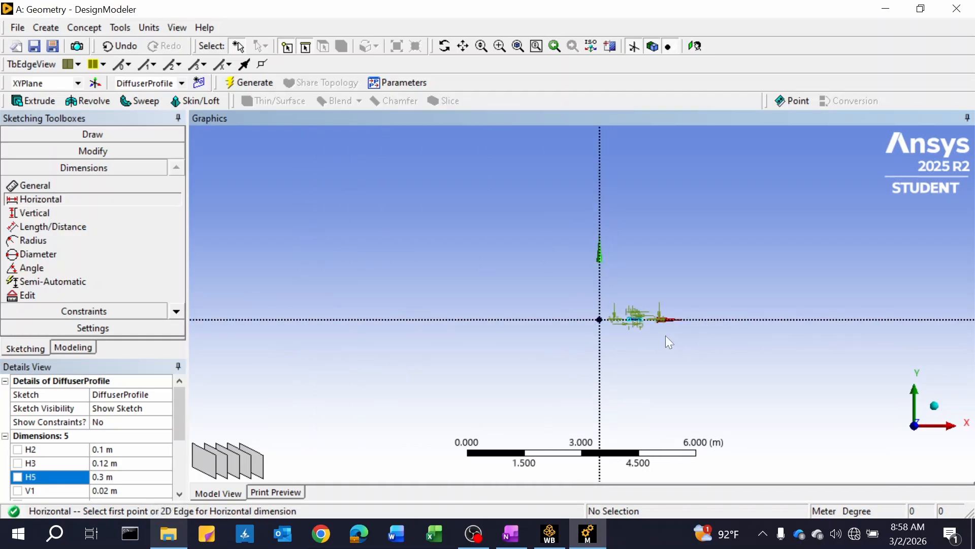
scroll(631, 336, "up", 2)
scroll(668, 334, "up", 4)
scroll(807, 365, "up", 6)
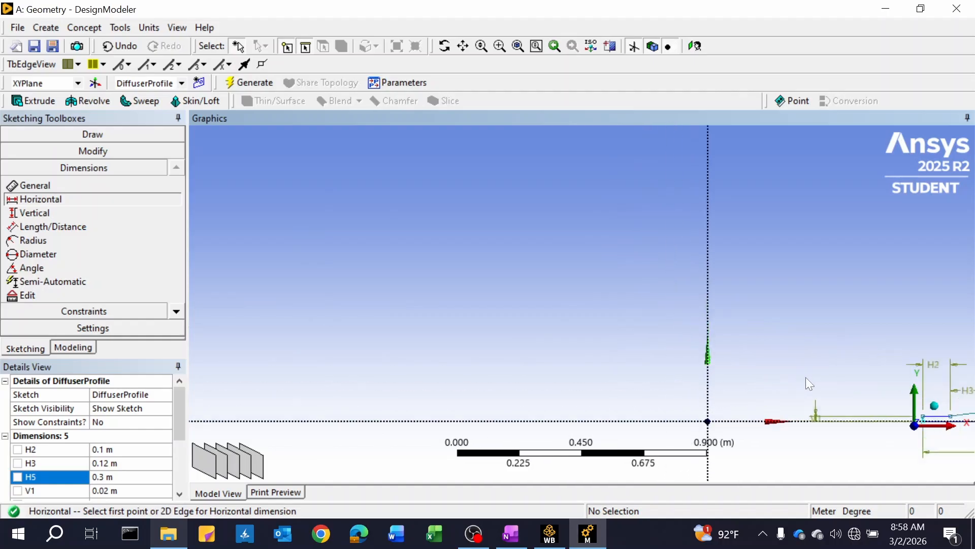
mouse_move(805, 377)
middle_mouse_down("ctrl")
mouse_move(546, 206)
mouse_move(396, 163)
mouse_move(381, 196)
middle_mouse_up("ctrl")
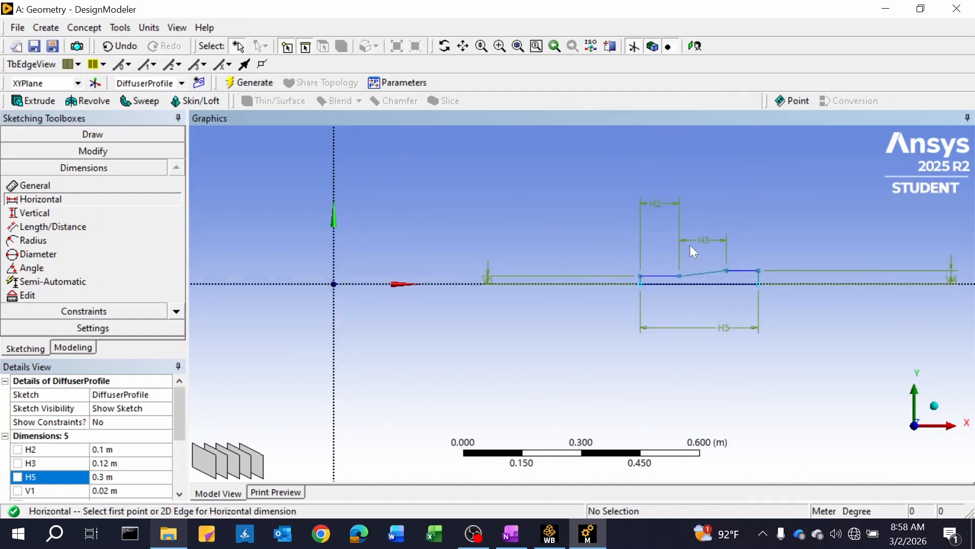
scroll(705, 241, "up", 3)
scroll(705, 242, "down", 5)
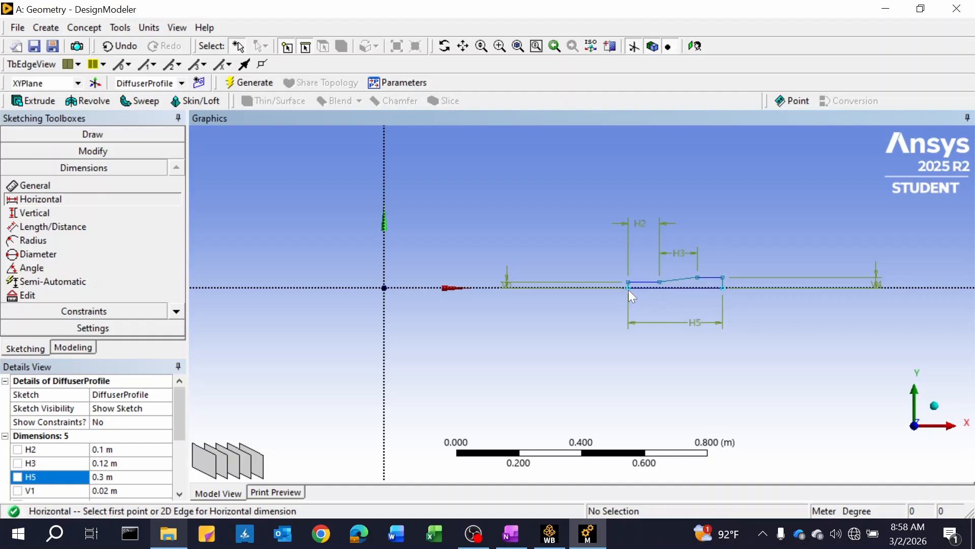
Add a horizontal dimension between the vertical axis and the inlet line, placed below the horizontal axis
left_click(384, 288)
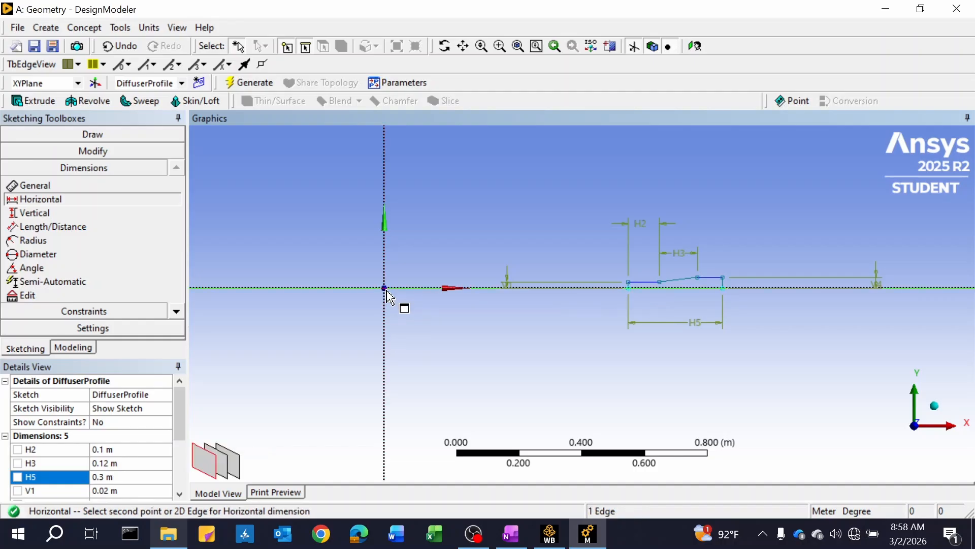
key("Escape")
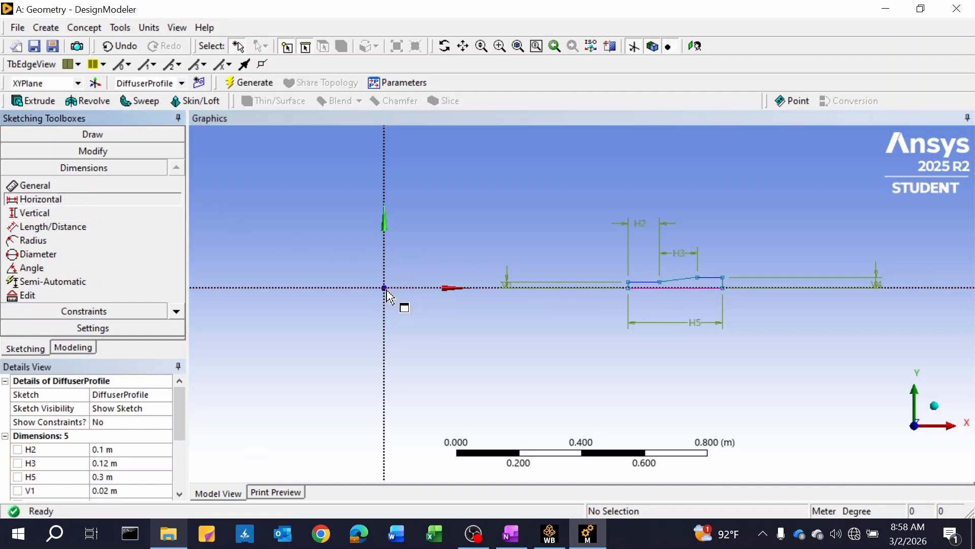
scroll(389, 289, "down", 3)
scroll(467, 304, "up", 3)
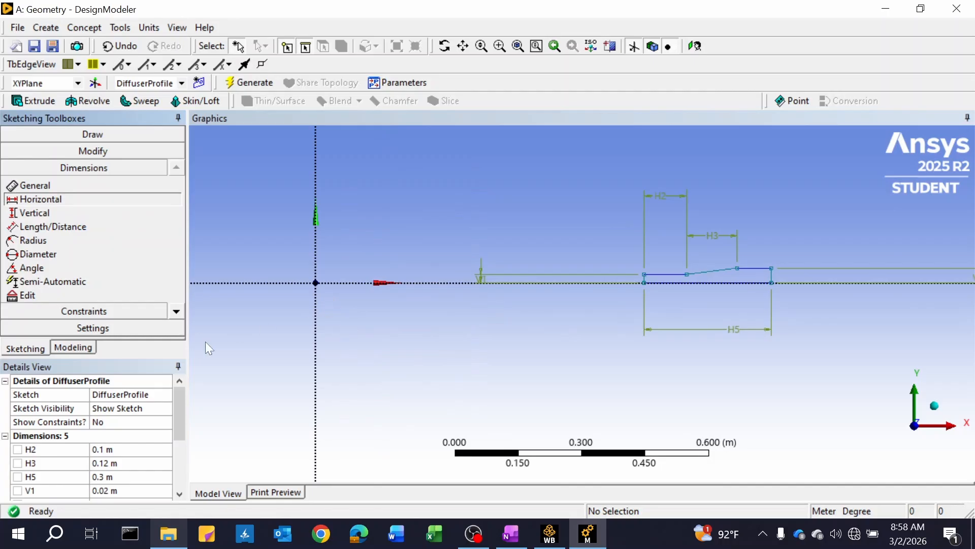
left_click(323, 309)
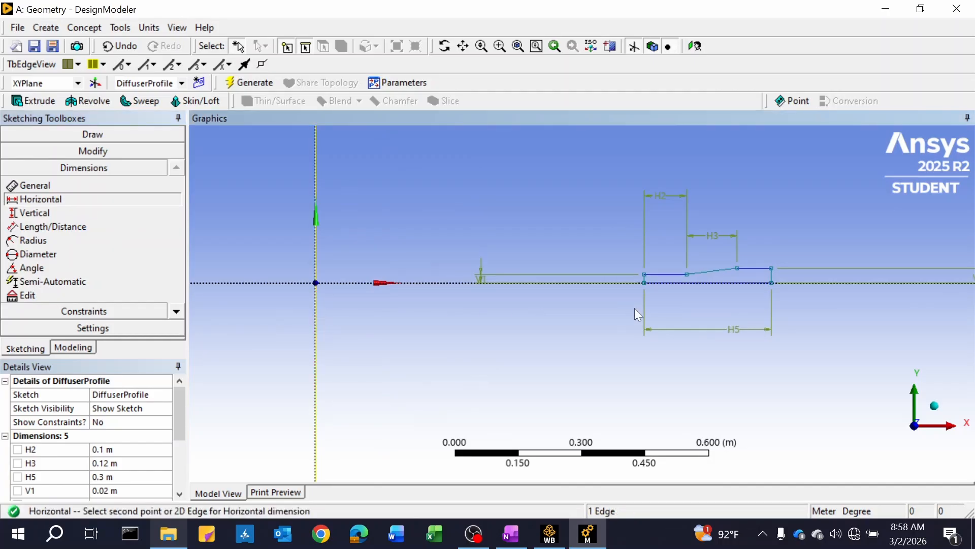
left_click(645, 278)
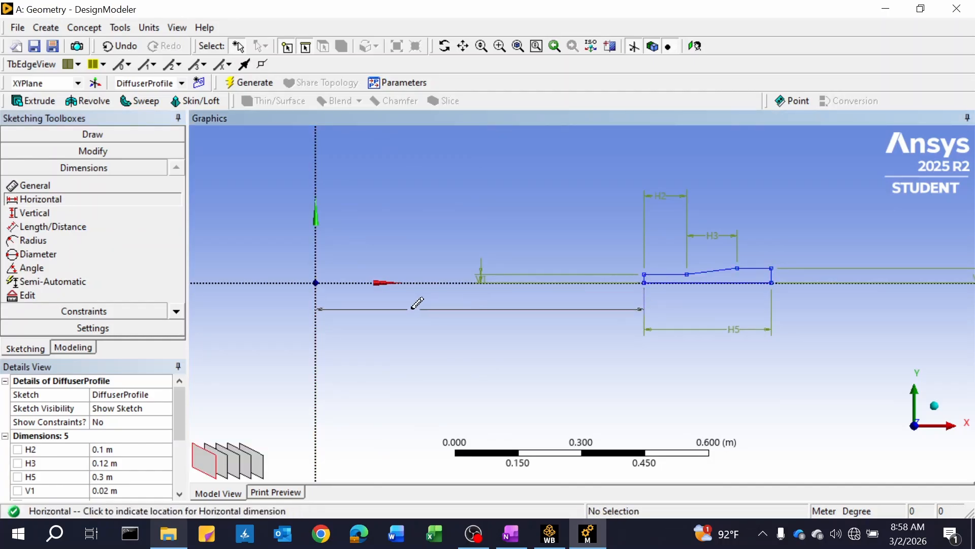
left_click(418, 315)
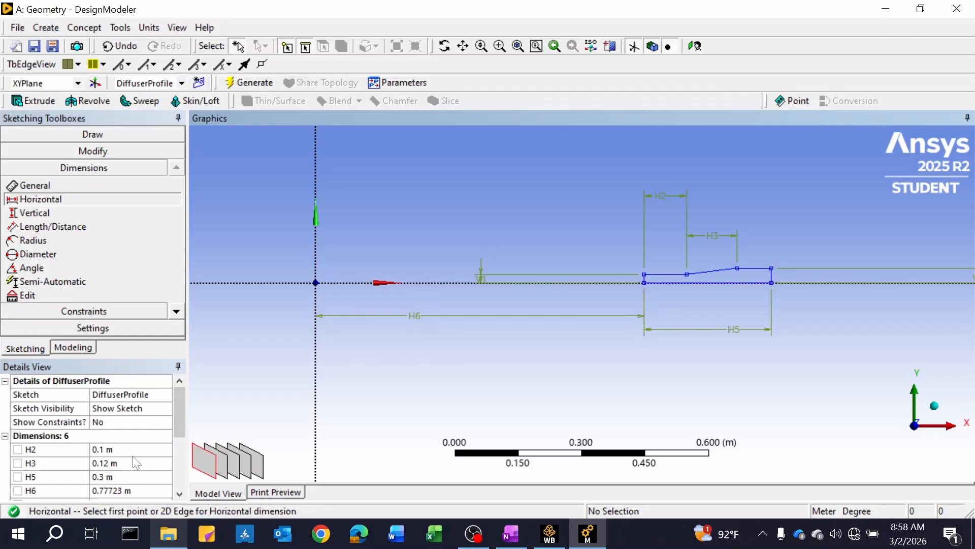
Set the horizontal distance from the vertical axis to the inlet line to 0.07 m
scroll(134, 464, "down", 1)
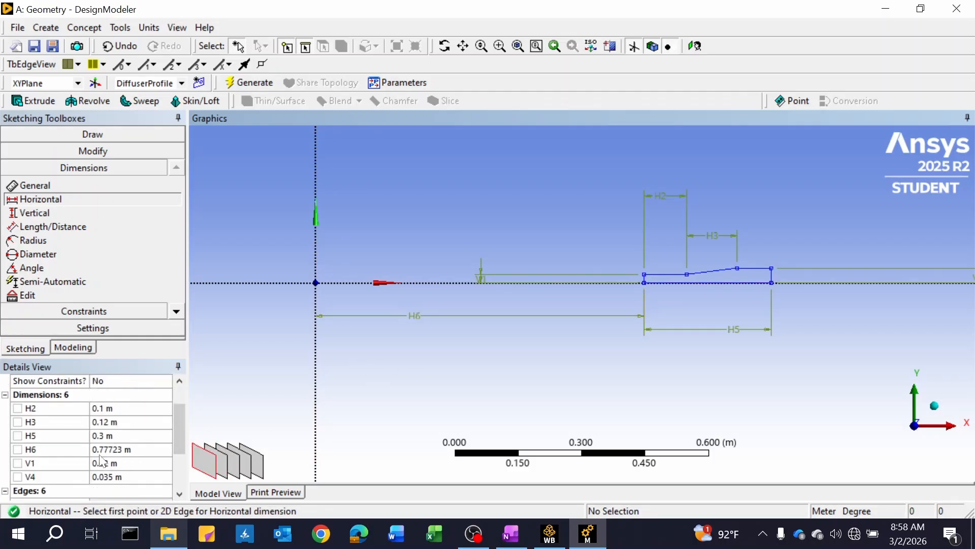
left_click(109, 449)
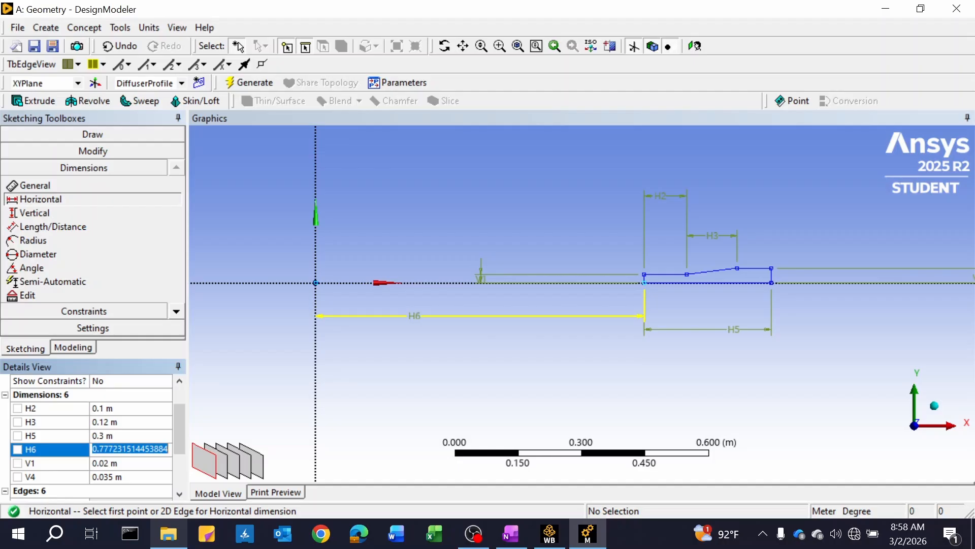
left_click(167, 449)
key("BackSpace")
key("BackSpace")
key("BackSpace")
key("BackSpace")
key("BackSpace")
key("BackSpace")
key("BackSpace")
key("BackSpace")
key("BackSpace")
key("BackSpace")
key("BackSpace")
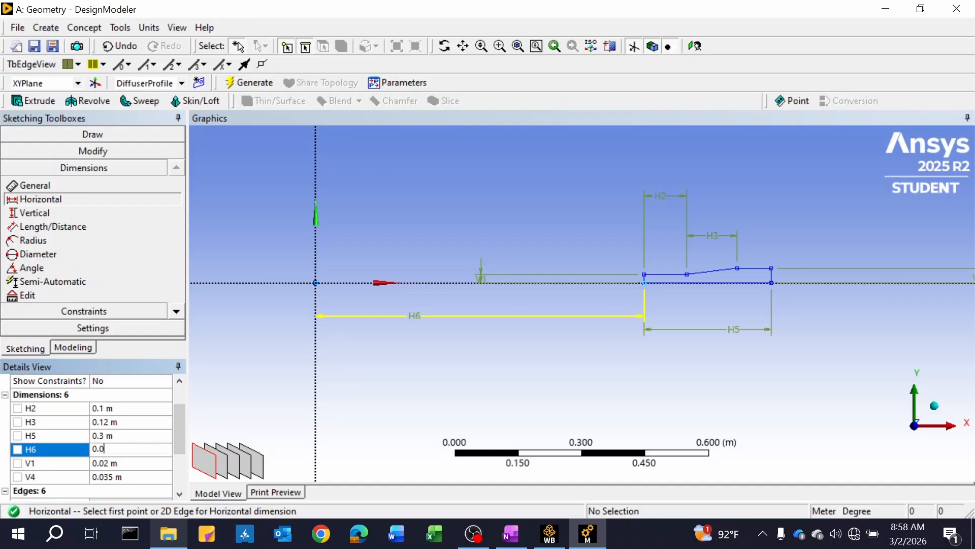
type("07")
key("Return")
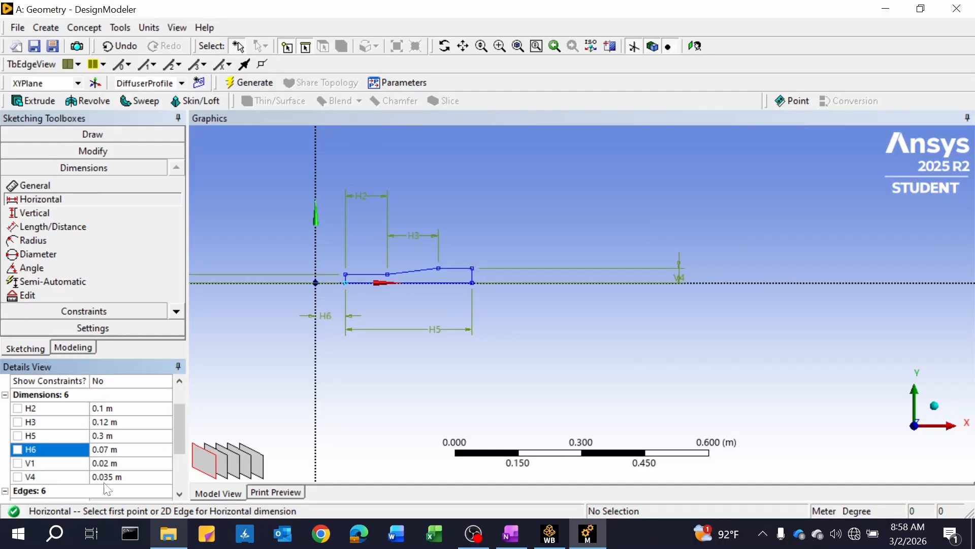
Change the inlet line's horizontal offset from the vertical axis to 0.05 m
left_click(108, 449)
key("Return")
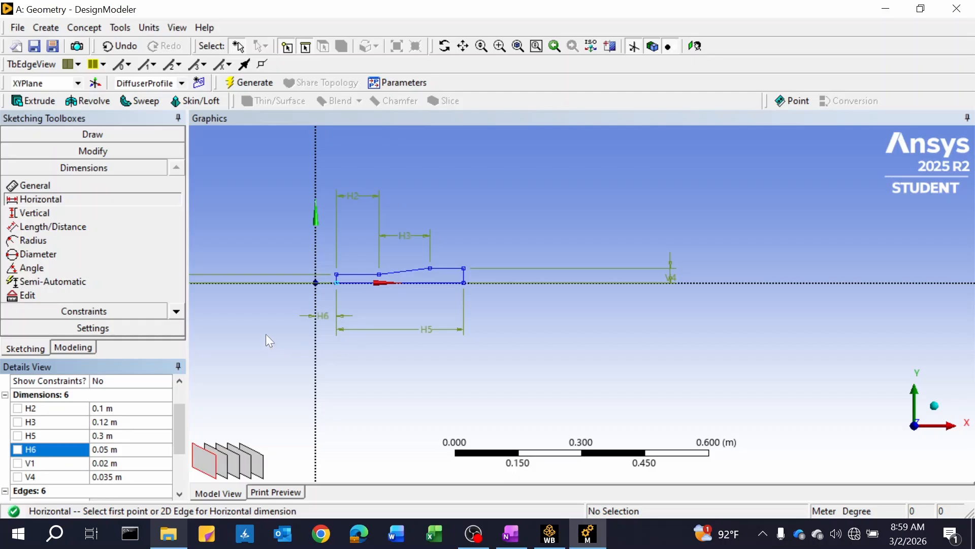
Revolve the DiffuserProfile sketch 360° about the horizontal X axis as added material and generate the solid
left_click(75, 346)
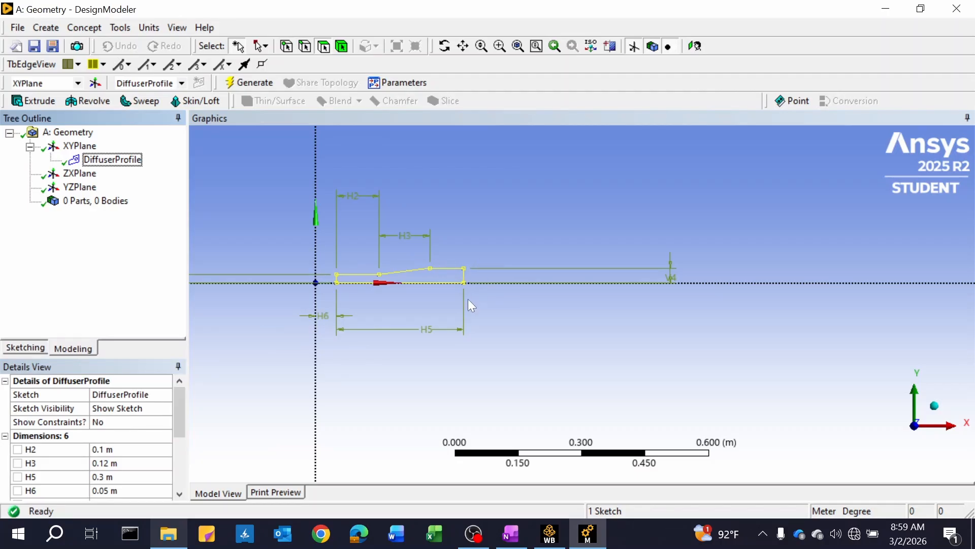
left_click(86, 101)
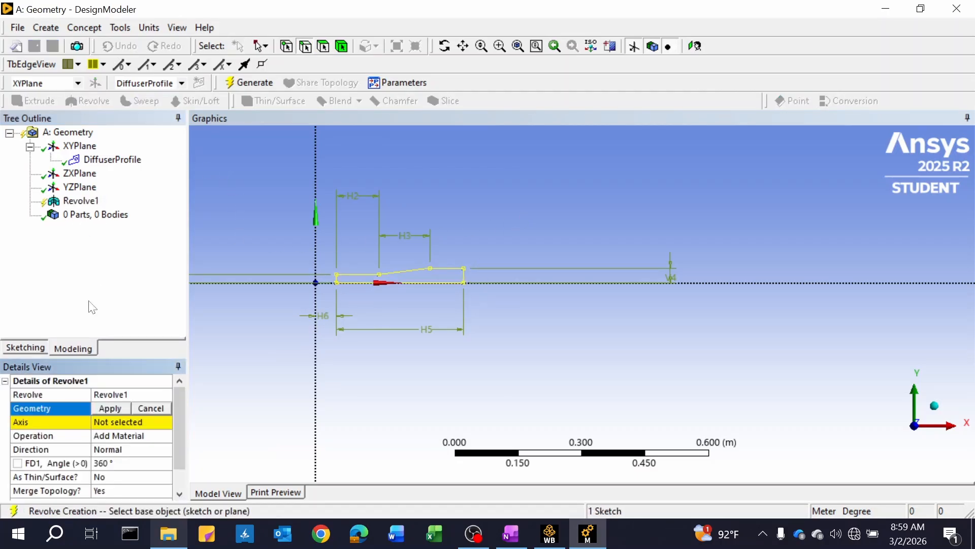
left_click(102, 410)
left_click(114, 422)
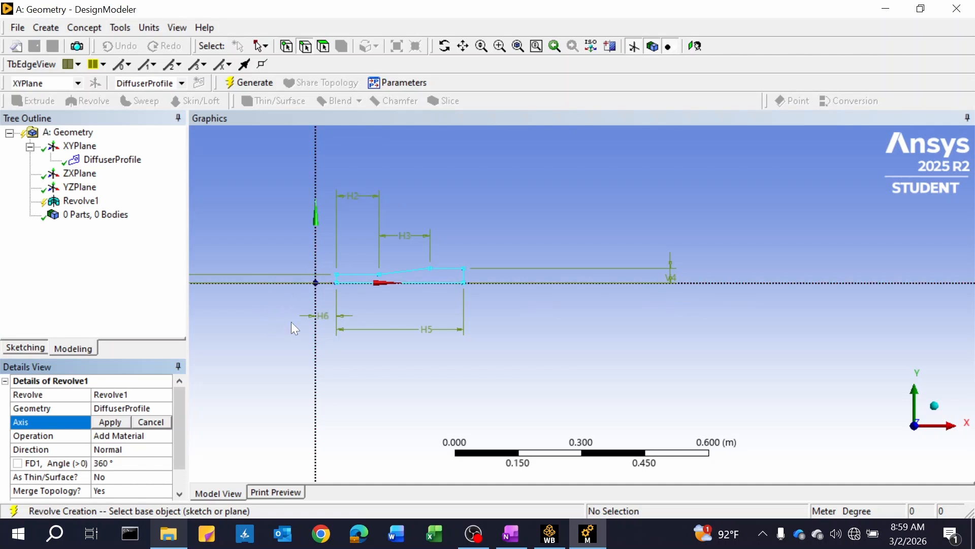
mouse_move(373, 351)
middle_mouse_down("ctrl")
mouse_move(741, 348)
mouse_move(763, 359)
middle_mouse_up("ctrl")
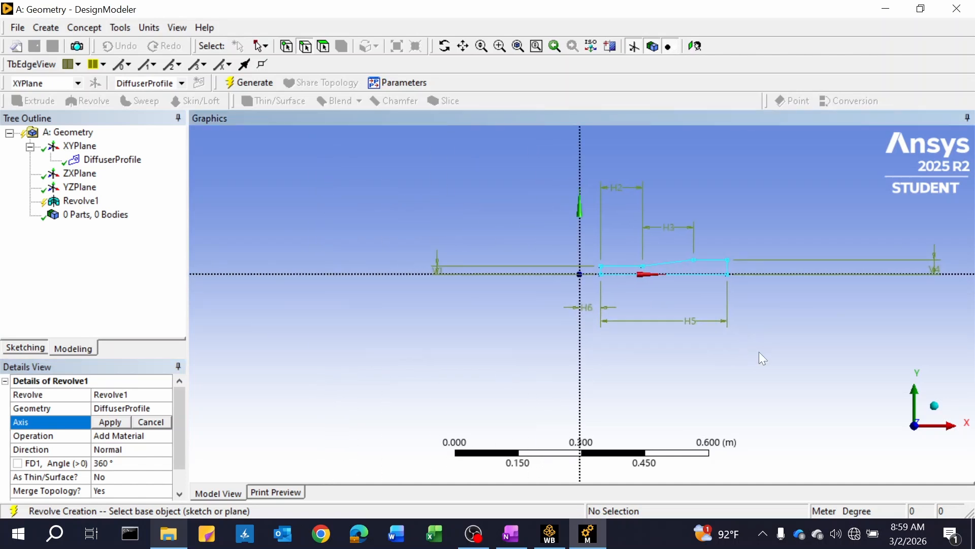
left_click(368, 273)
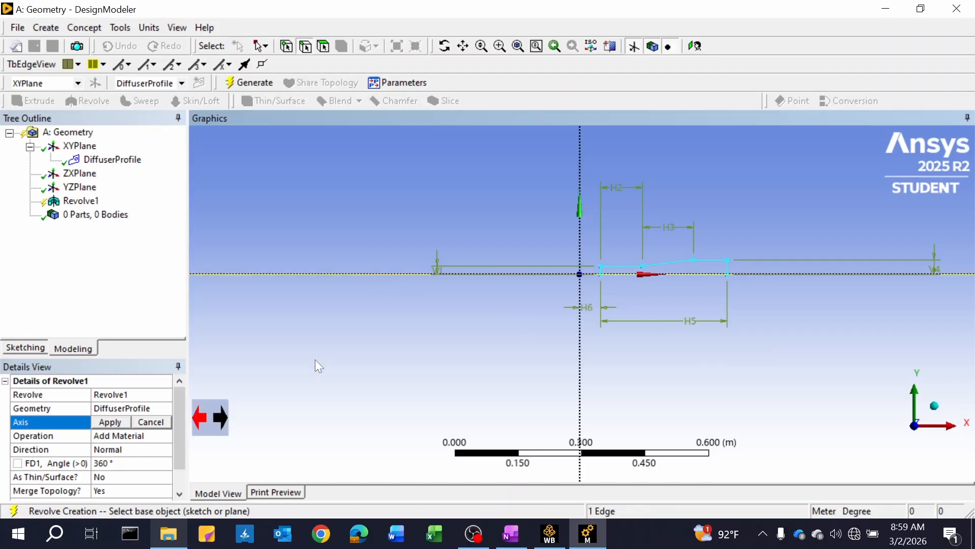
left_click(124, 422)
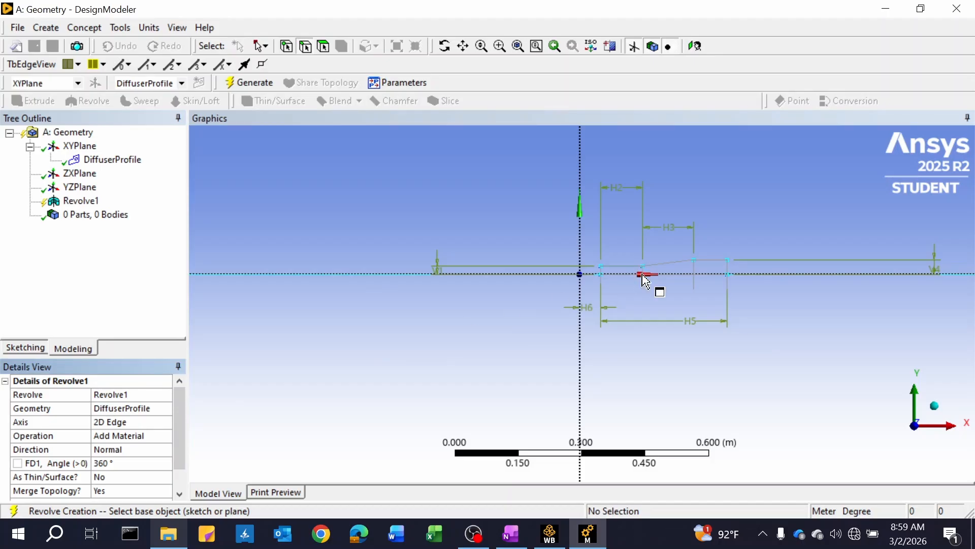
scroll(653, 288, "down", 2)
scroll(633, 303, "up", 5)
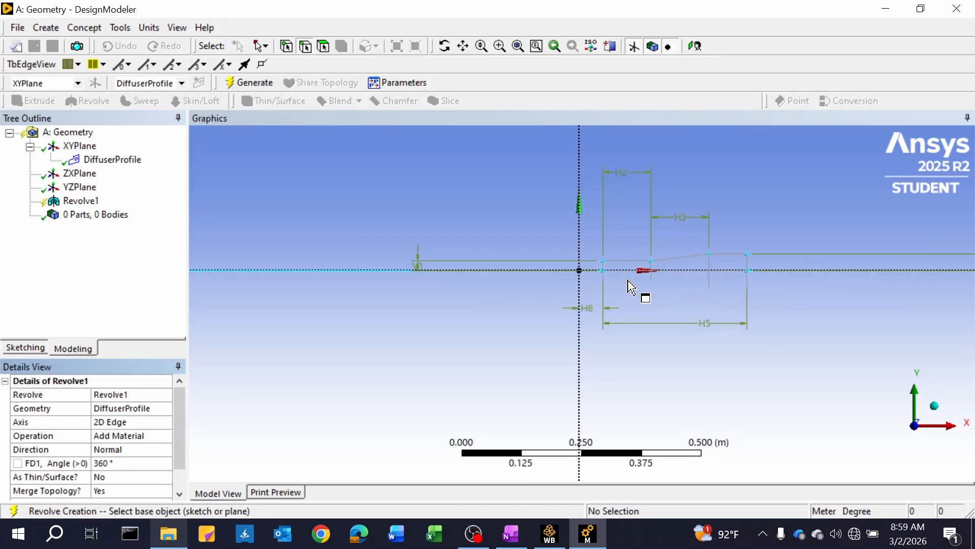
mouse_move(808, 272)
middle_mouse_down()
mouse_move(693, 300)
mouse_move(795, 275)
mouse_move(752, 274)
middle_mouse_up()
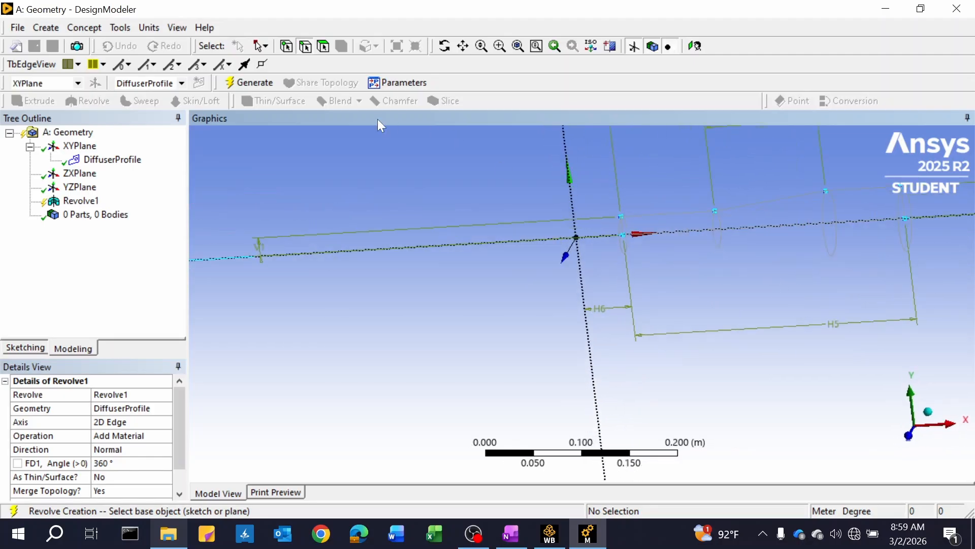
left_click(254, 83)
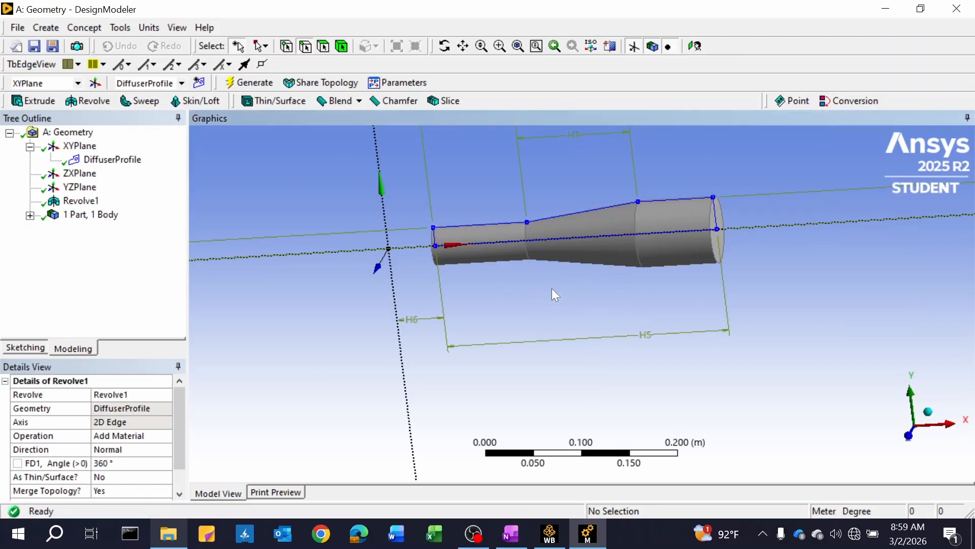
Create a named selection called inlet on the circular face at the diffuser's narrow end
left_click(506, 301)
middle_click_drag(518, 299, 599, 339)
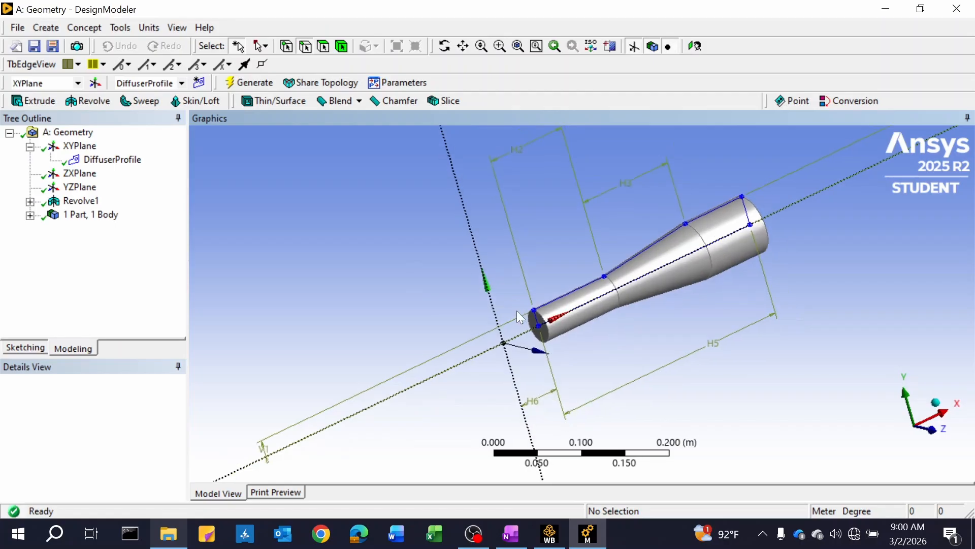
scroll(516, 310, "up", 5)
middle_click_drag(585, 384, 681, 365)
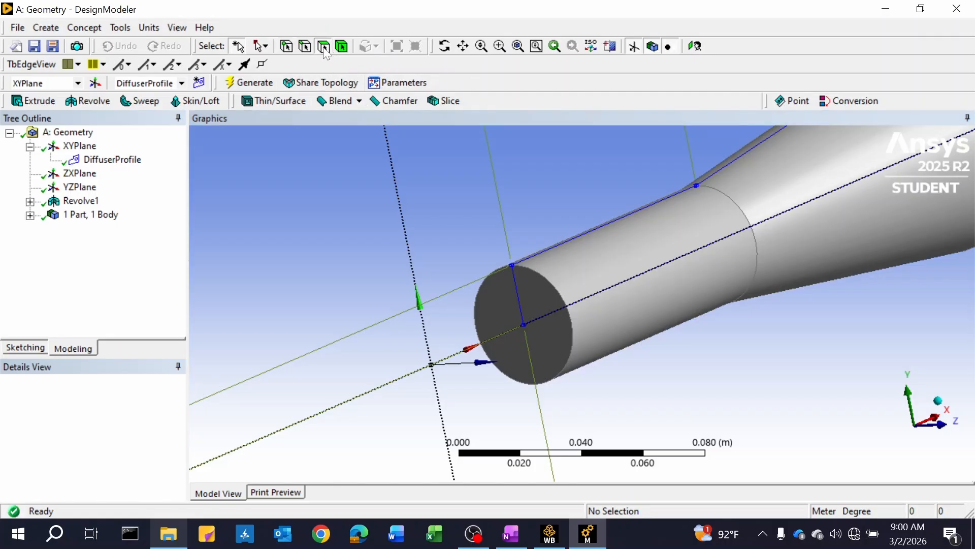
left_click(545, 347)
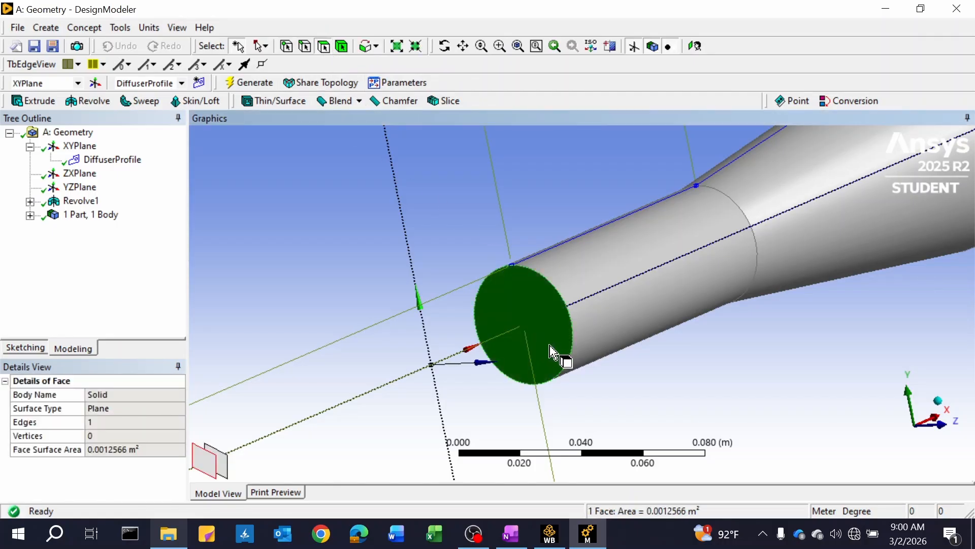
right_click(547, 345)
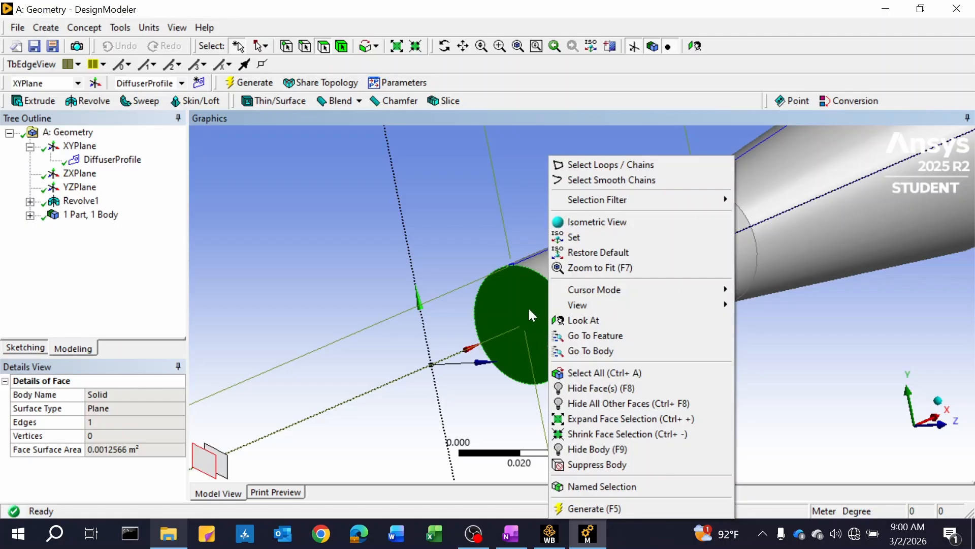
left_click(620, 489)
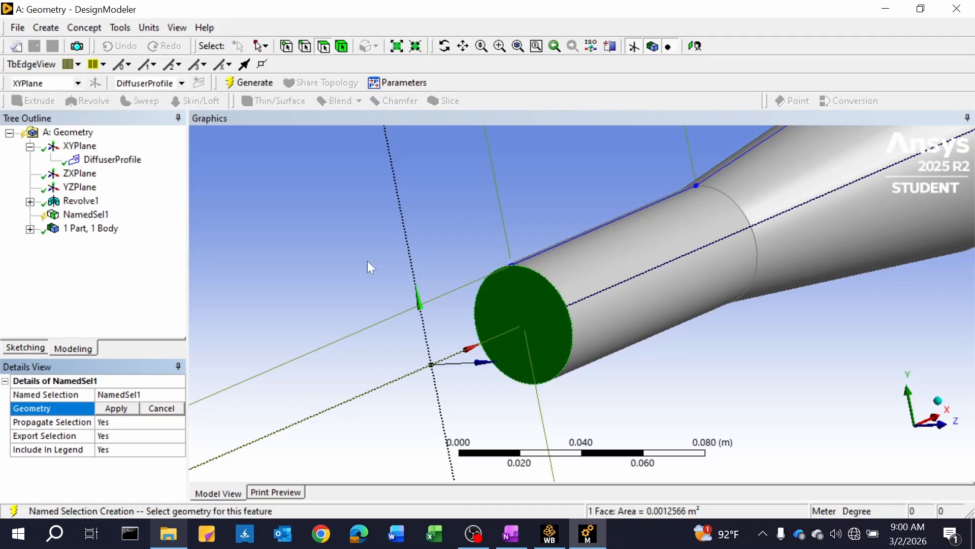
right_click(87, 220)
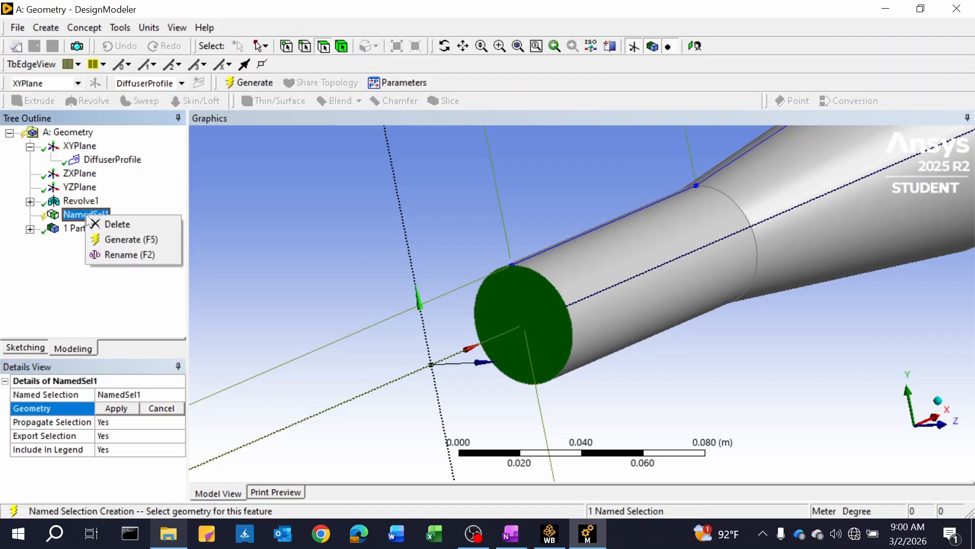
left_click(120, 255)
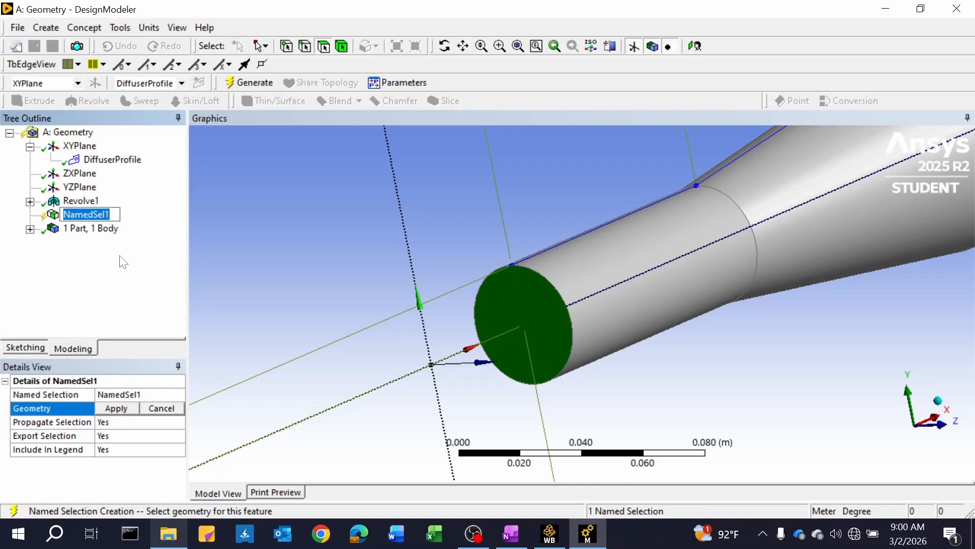
type("inlet")
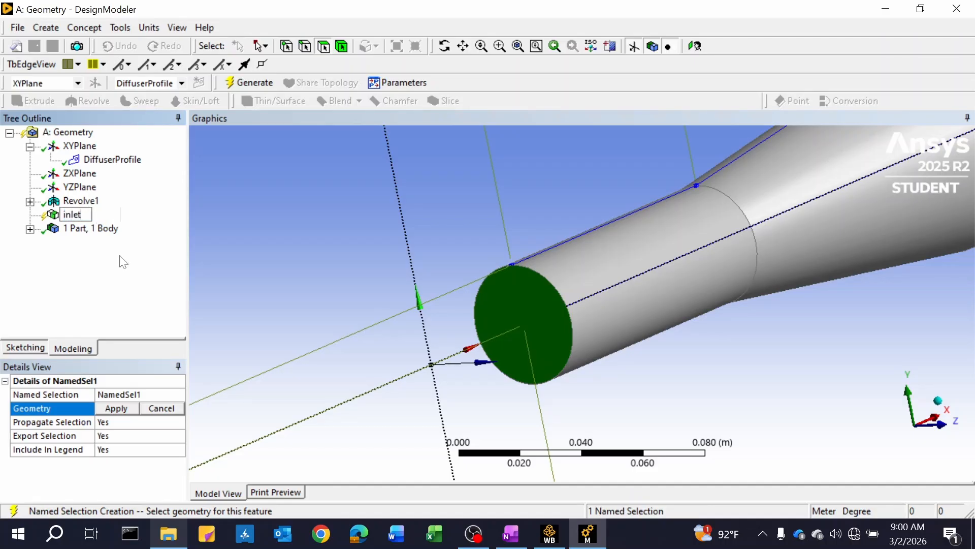
key("Return")
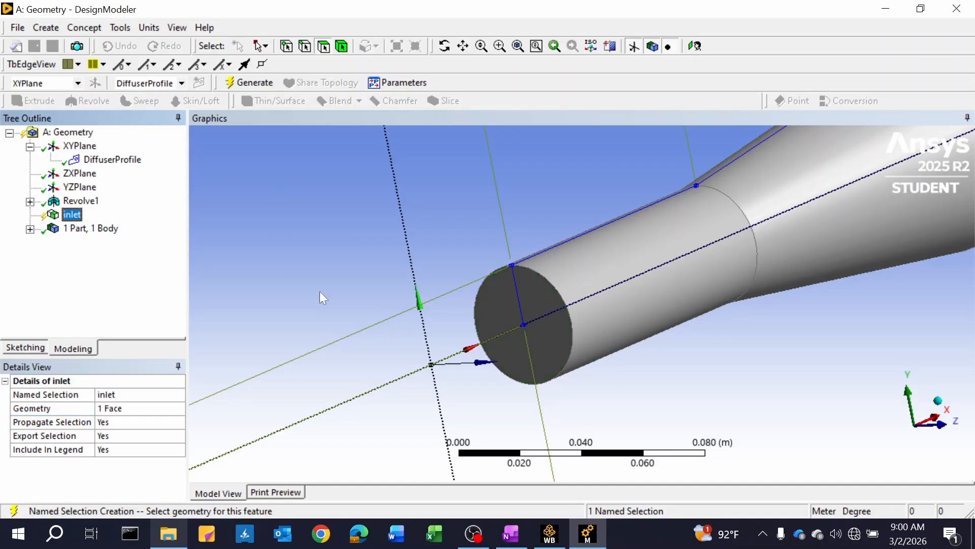
Try to create a named selection on the circular face at the diffuser's wide end
scroll(538, 333, "up", 3)
scroll(533, 325, "down", 6)
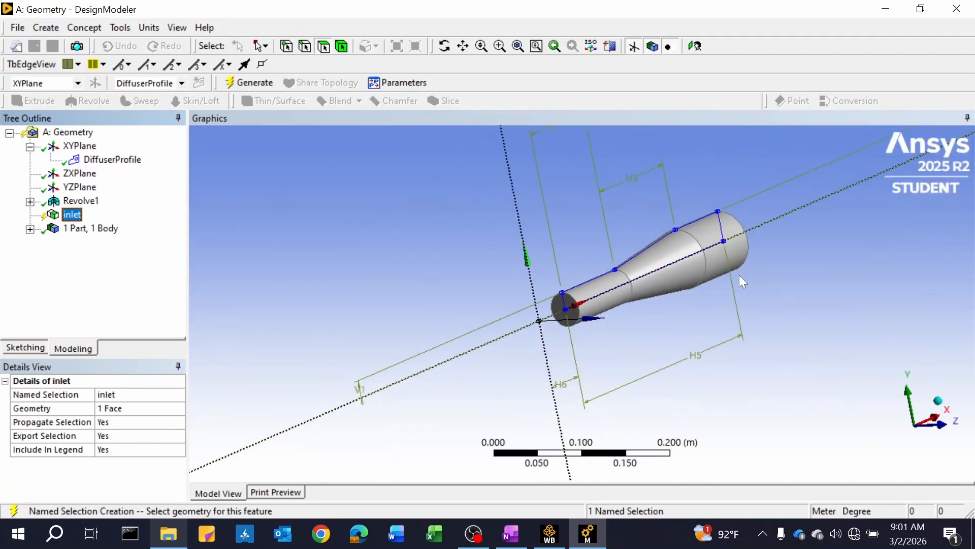
middle_click_drag(742, 277, 737, 315)
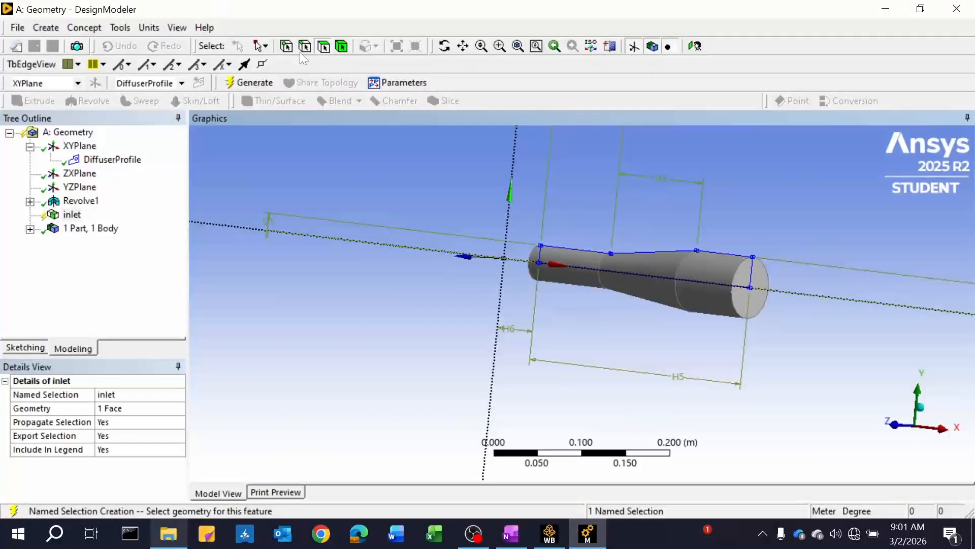
left_click(743, 306)
right_click(743, 308)
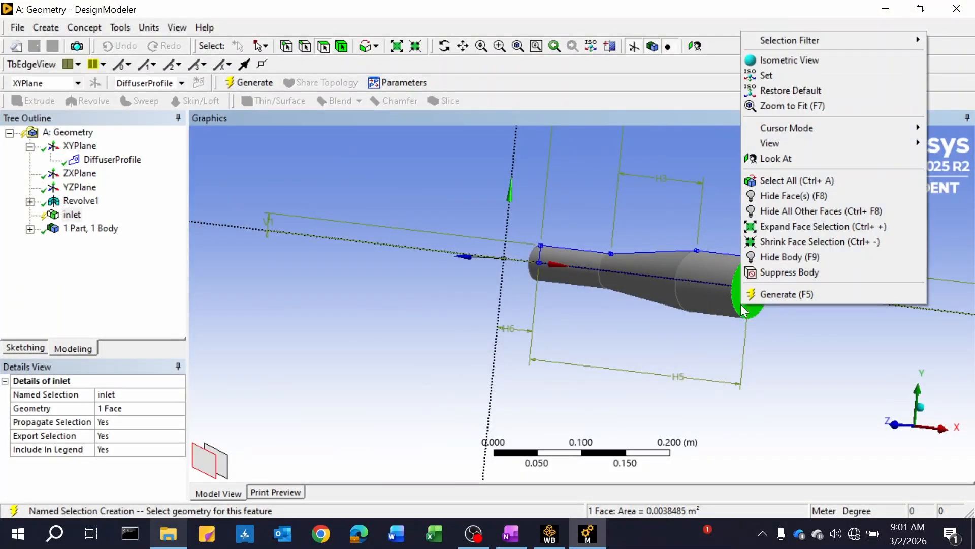
left_click(804, 382)
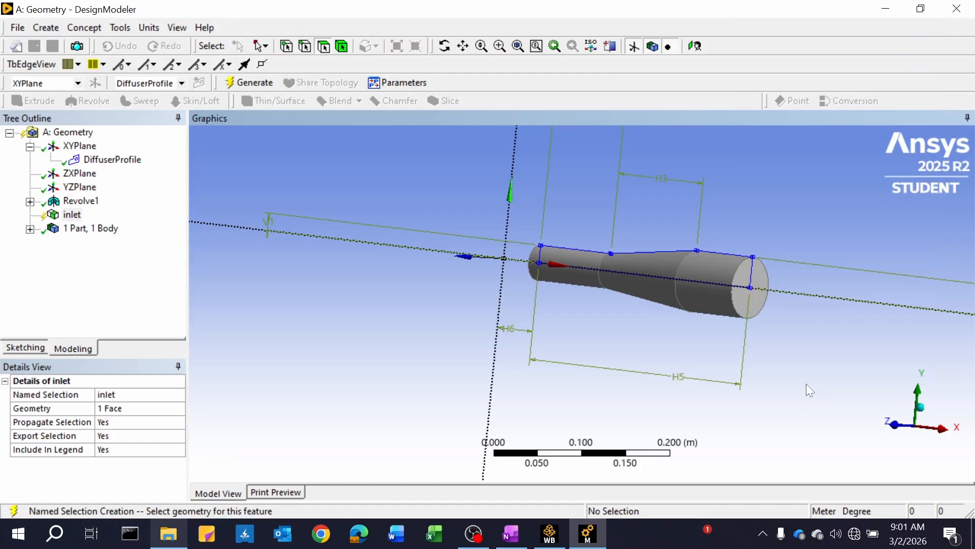
left_click(752, 310)
right_click(745, 308)
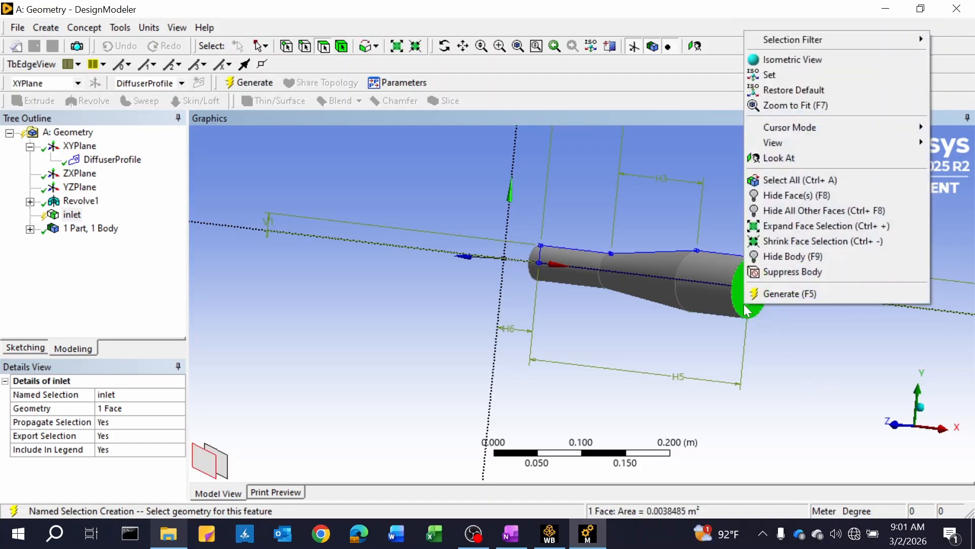
left_click(794, 357)
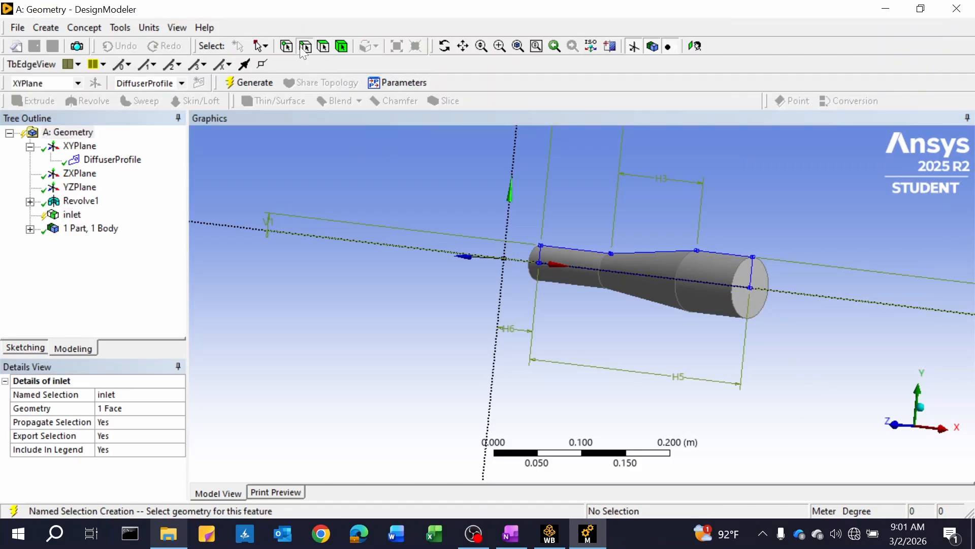
left_click(761, 316)
right_click(758, 304)
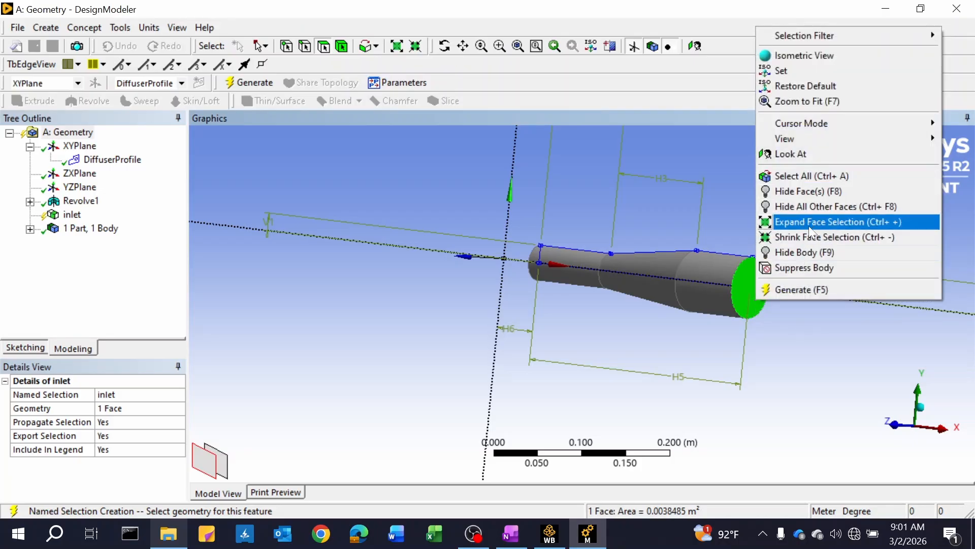
left_click(784, 358)
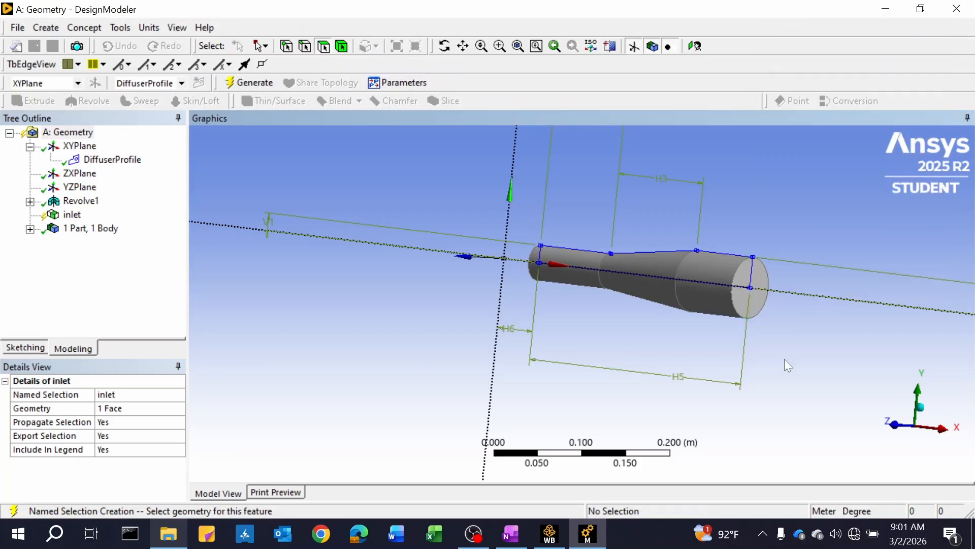
Generate the pending inlet named selection so that modeling can continue
left_click(20, 347)
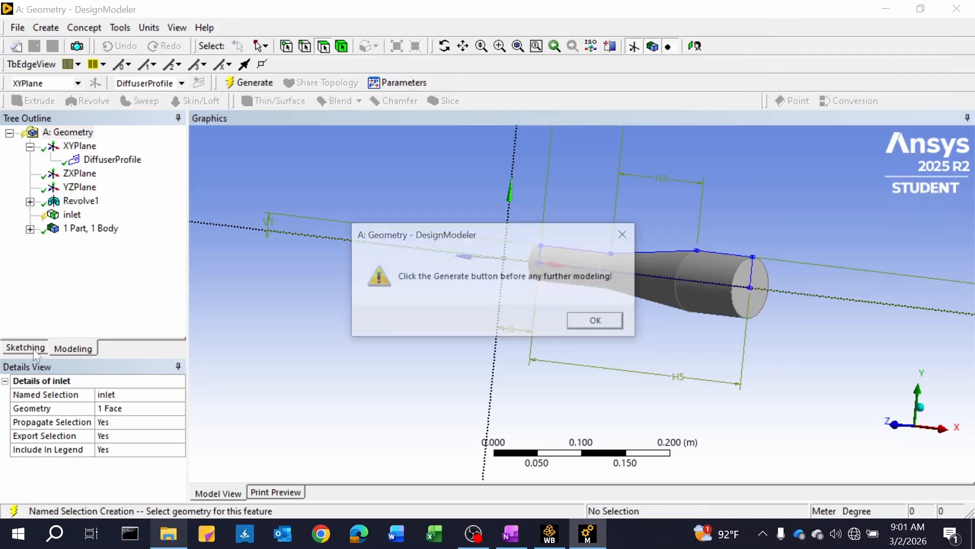
left_click(597, 321)
left_click(257, 82)
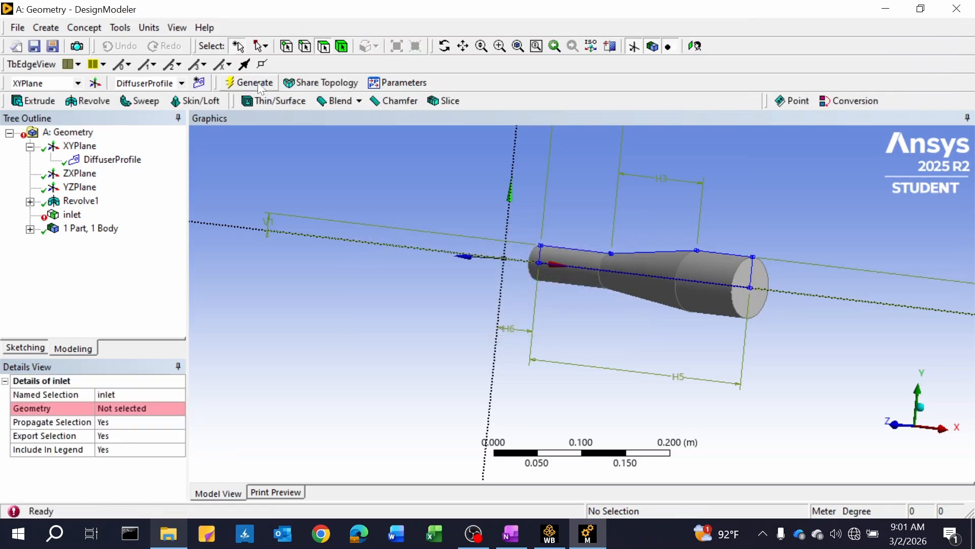
Try to assign the narrow end face as the geometry of the inlet named selection and regenerate the model
middle_click_drag(518, 283, 556, 304)
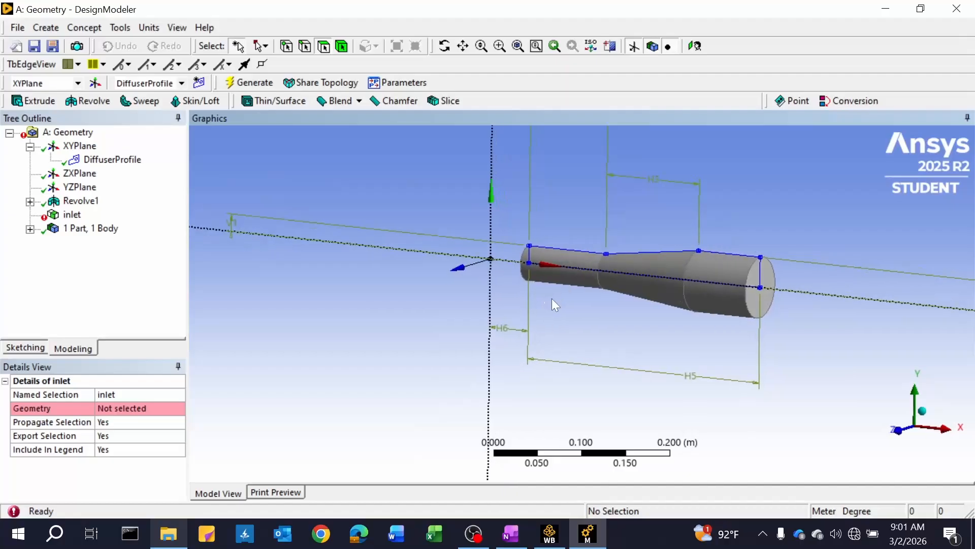
left_click(71, 215)
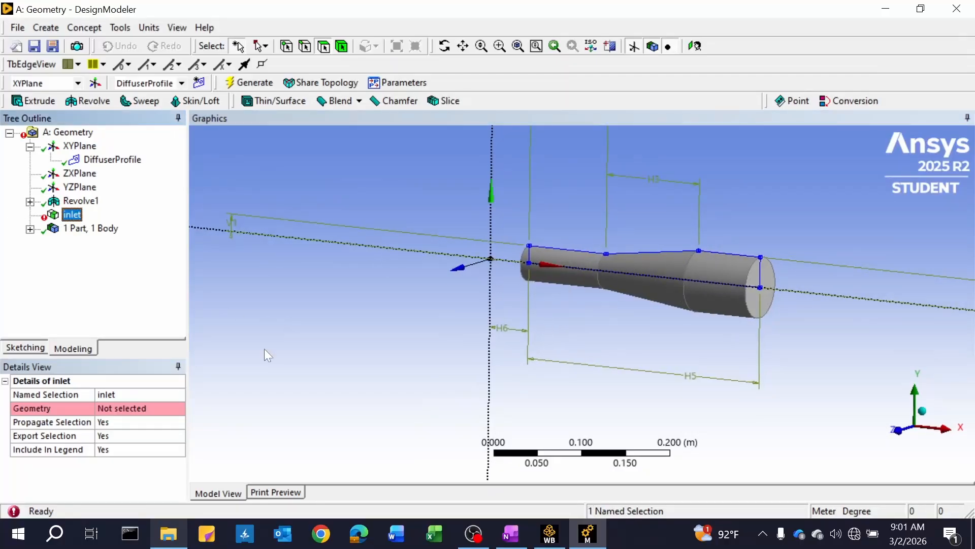
left_click(120, 410)
middle_click_drag(395, 321, 616, 359)
left_click(605, 319)
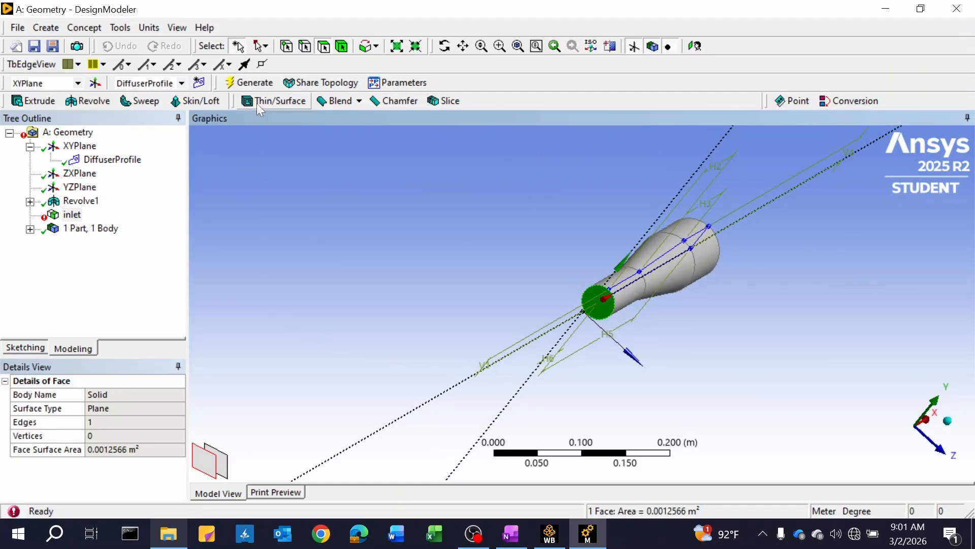
left_click(254, 82)
left_click(122, 408)
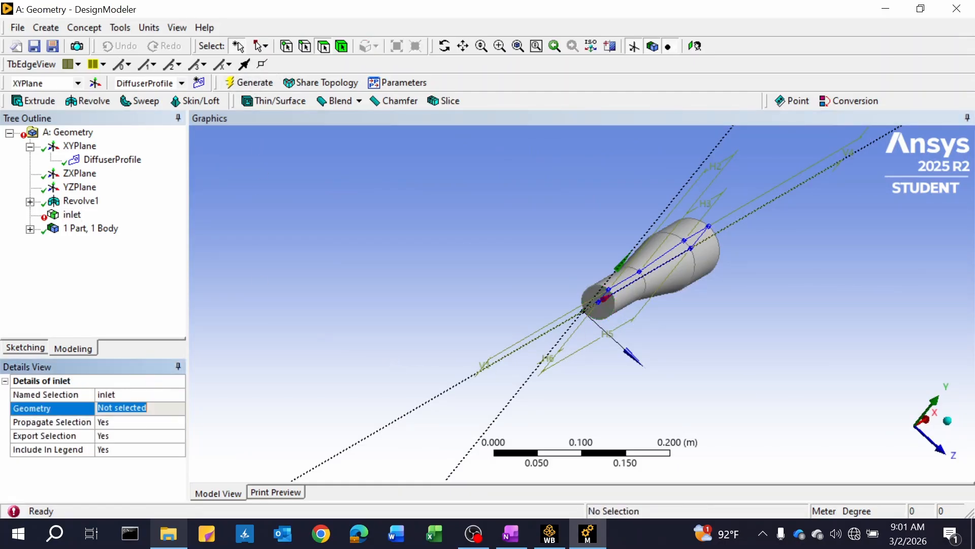
left_click(610, 308)
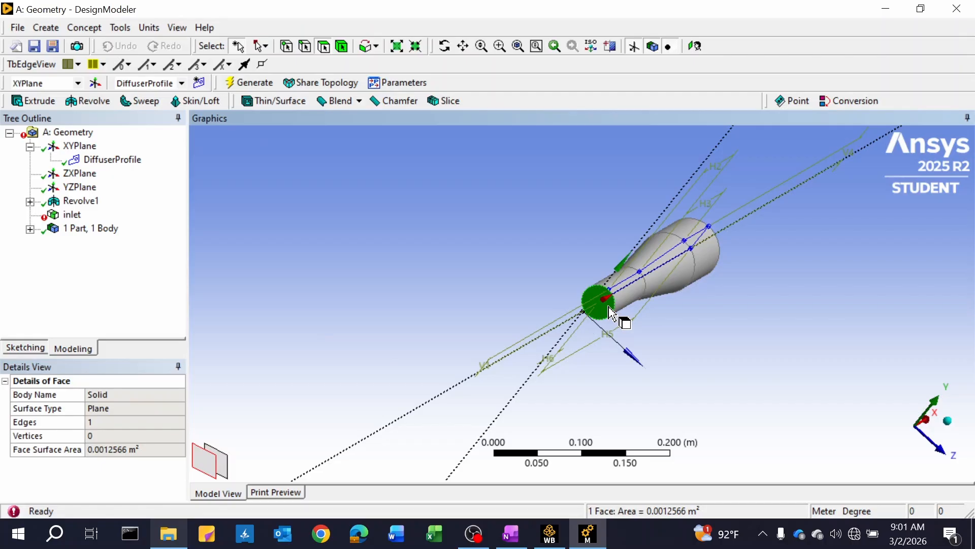
left_click(446, 276)
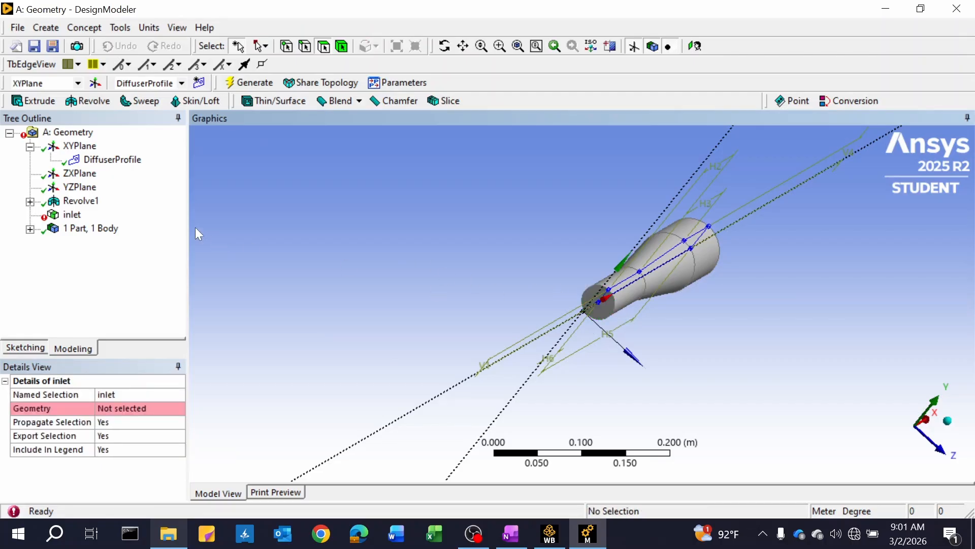
Delete the faulty inlet named selection from the model
left_click(71, 215)
key("Delete")
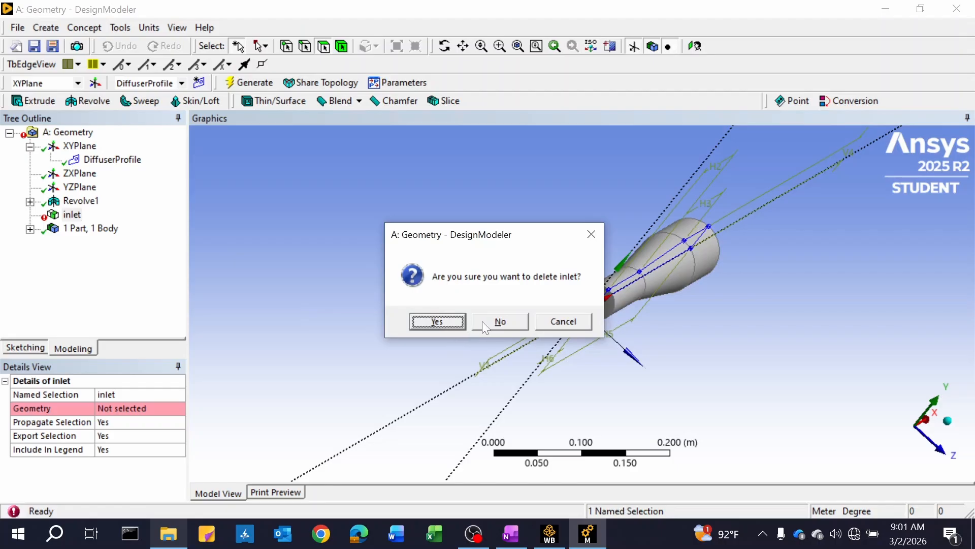
left_click(443, 322)
Create a named selection called inlet on the narrow end's circular face and generate it
left_click(609, 317)
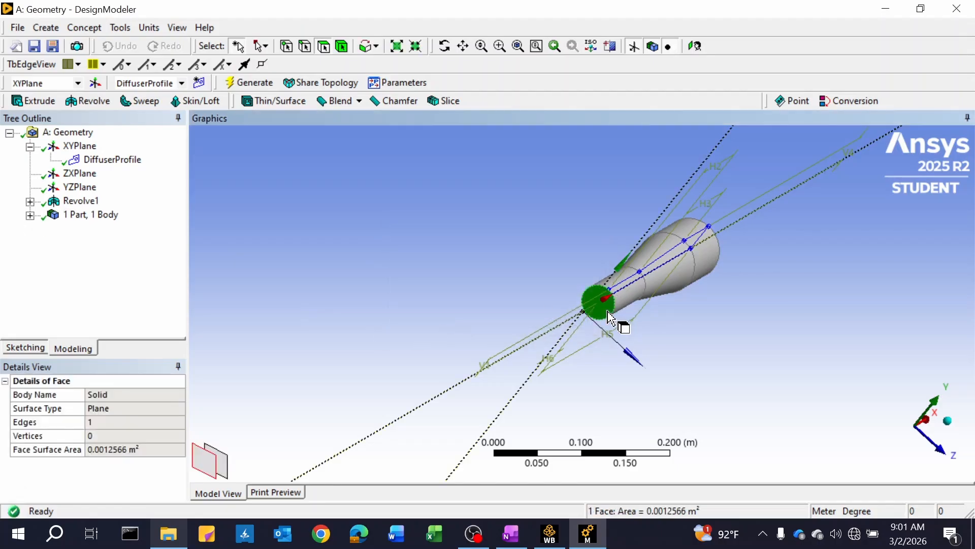
scroll(614, 323, "down", 2)
scroll(621, 327, "up", 5)
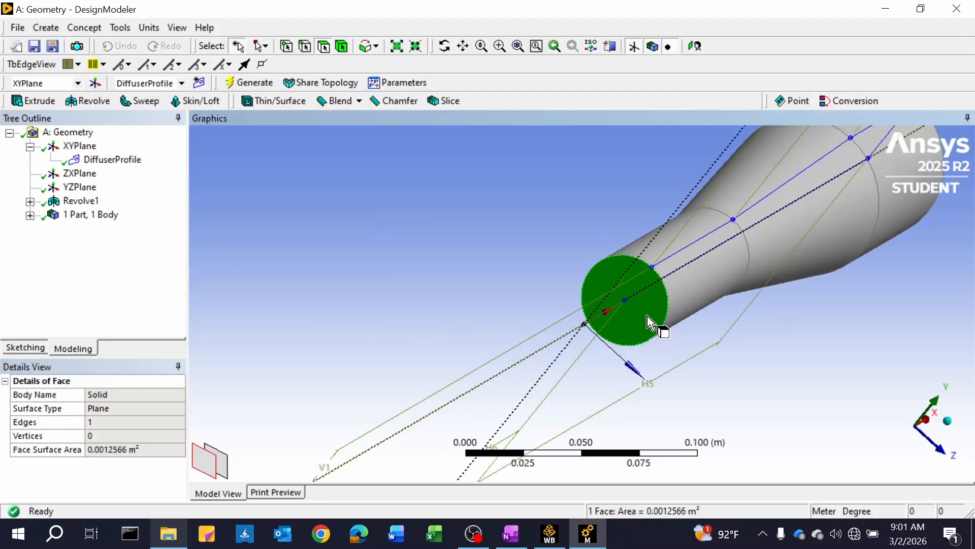
right_click(651, 324)
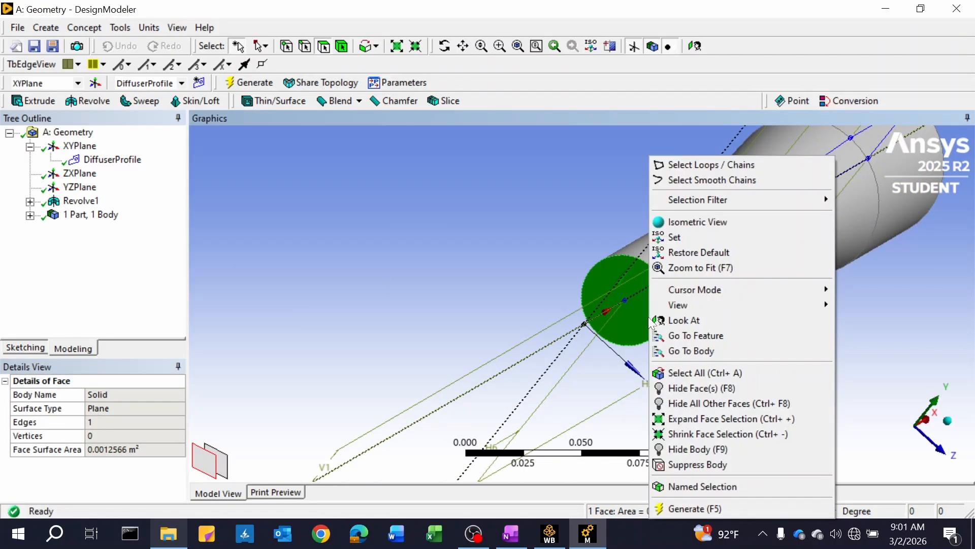
left_click(689, 488)
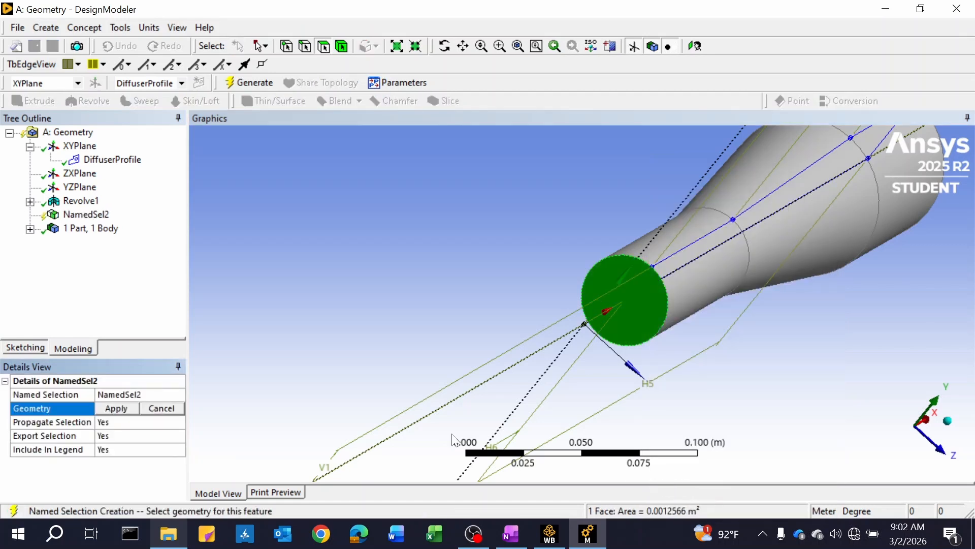
left_click(116, 408)
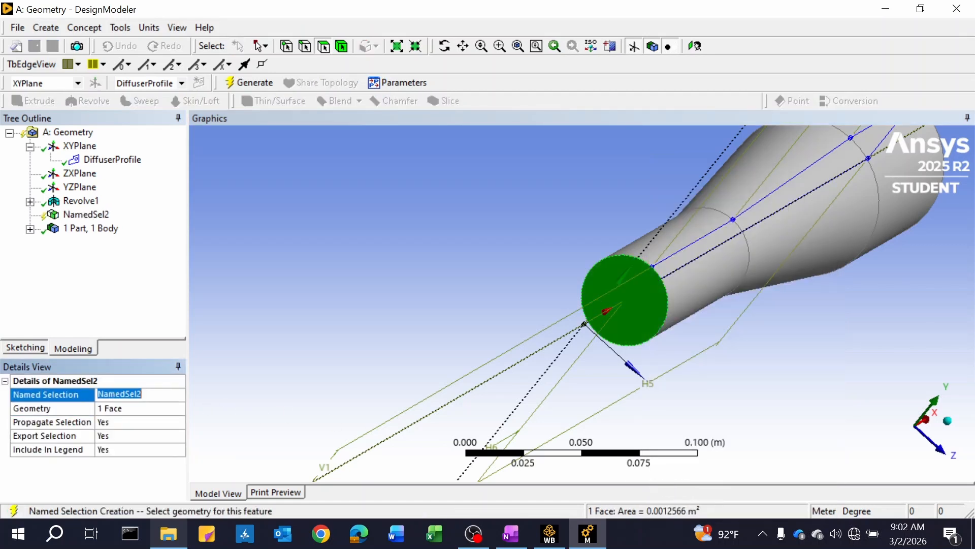
key("BackSpace")
key("Return")
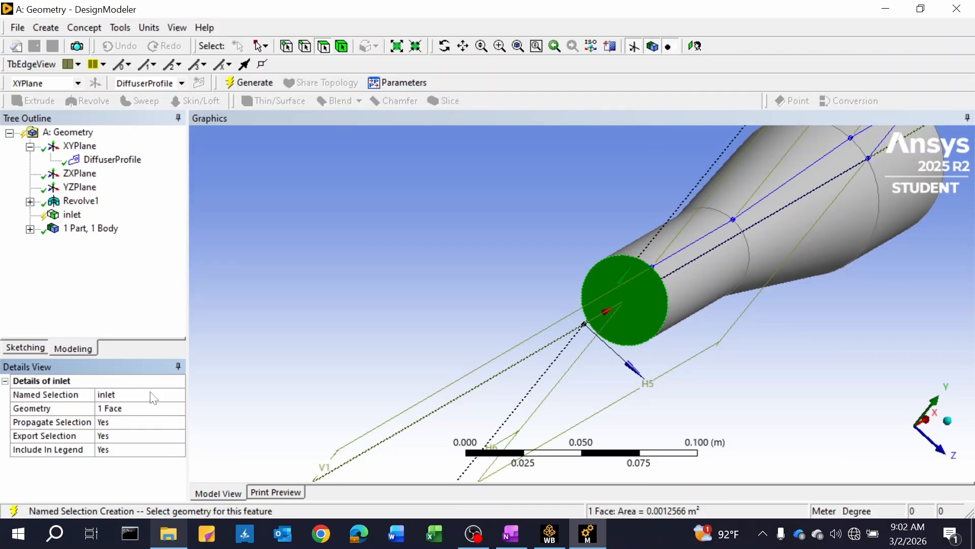
left_click(255, 82)
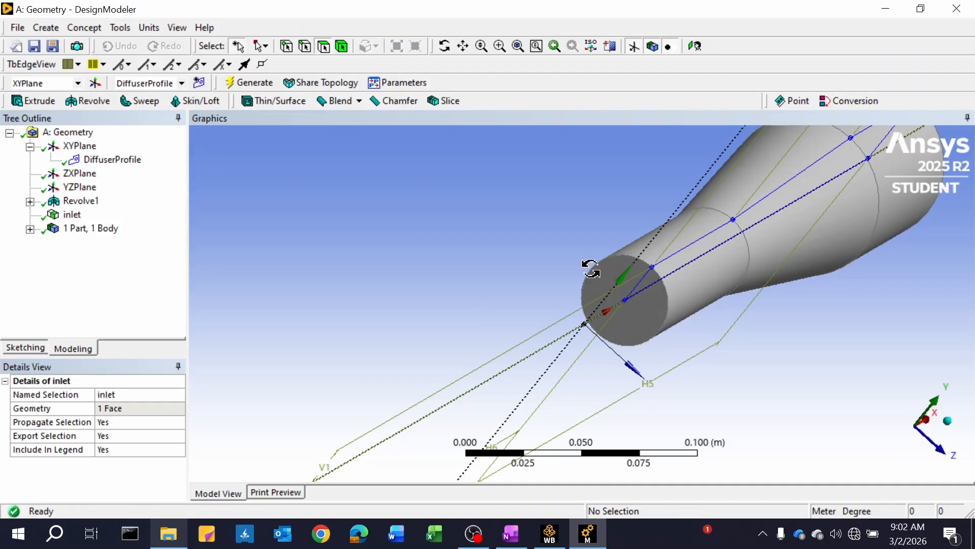
Create a named selection called outlet on the diffuser's wide end face and generate it
middle_click_drag(589, 266, 503, 282)
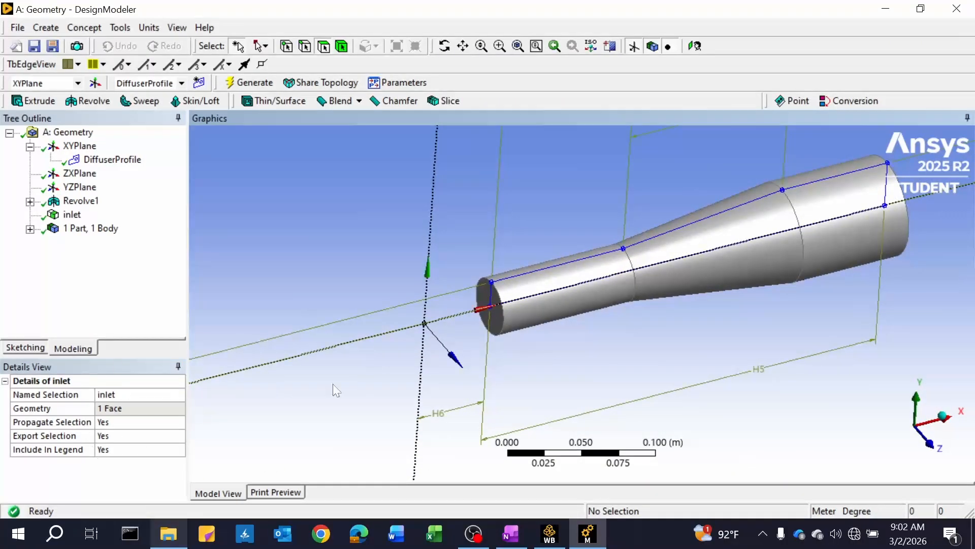
middle_click_drag(763, 300, 880, 318)
left_click(761, 338)
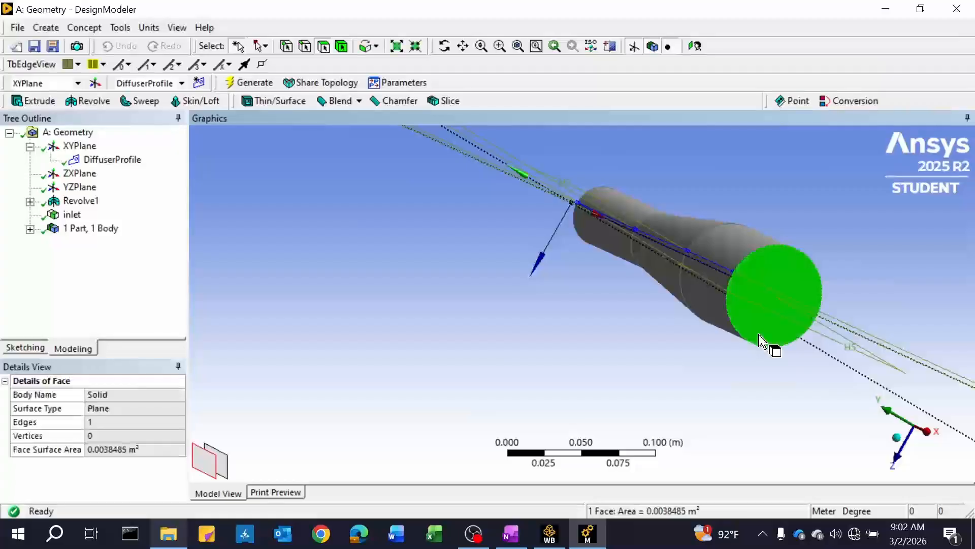
right_click(760, 339)
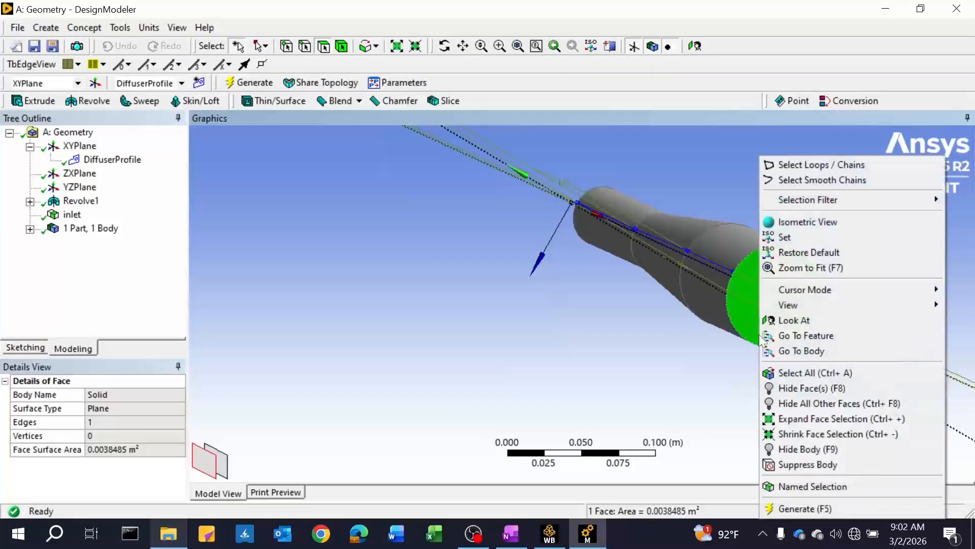
left_click(811, 487)
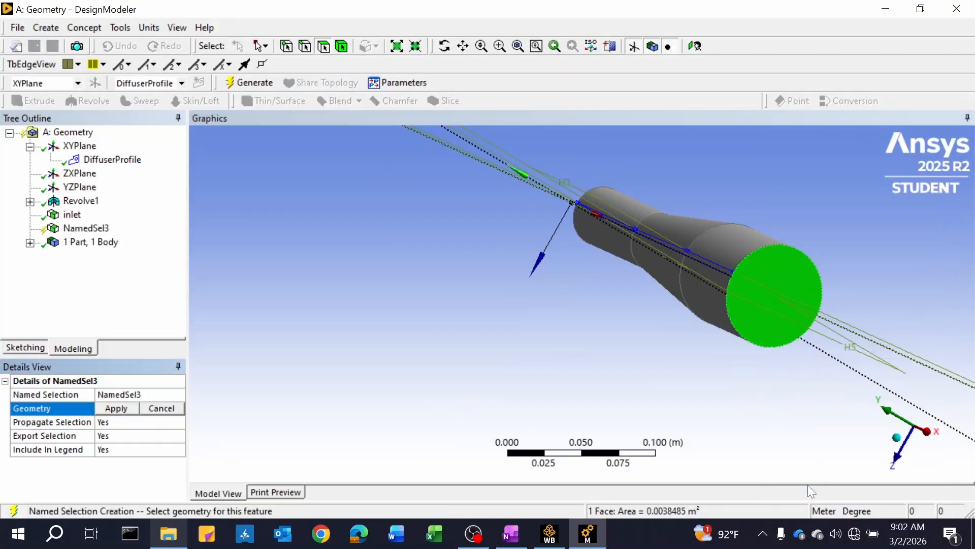
left_click(133, 393)
type("out")
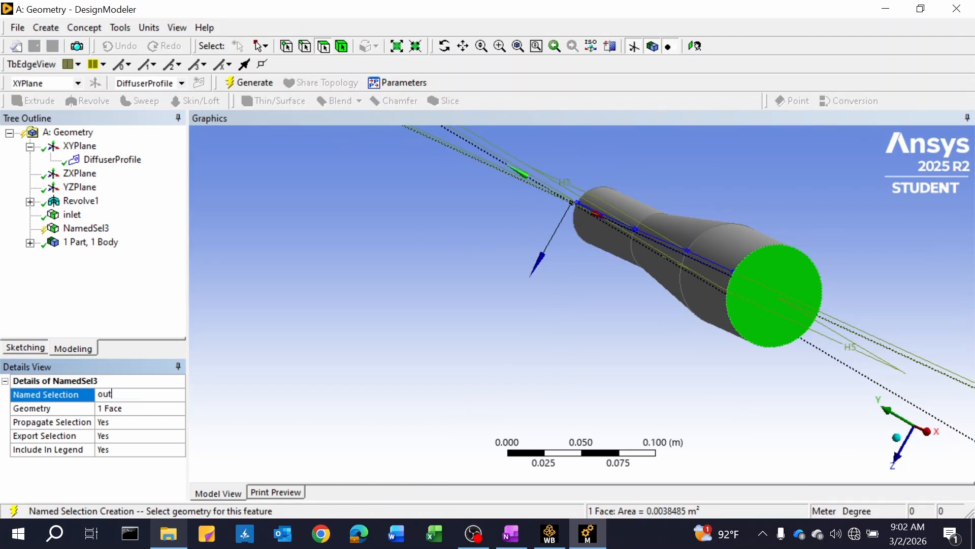
type("let")
key("Return")
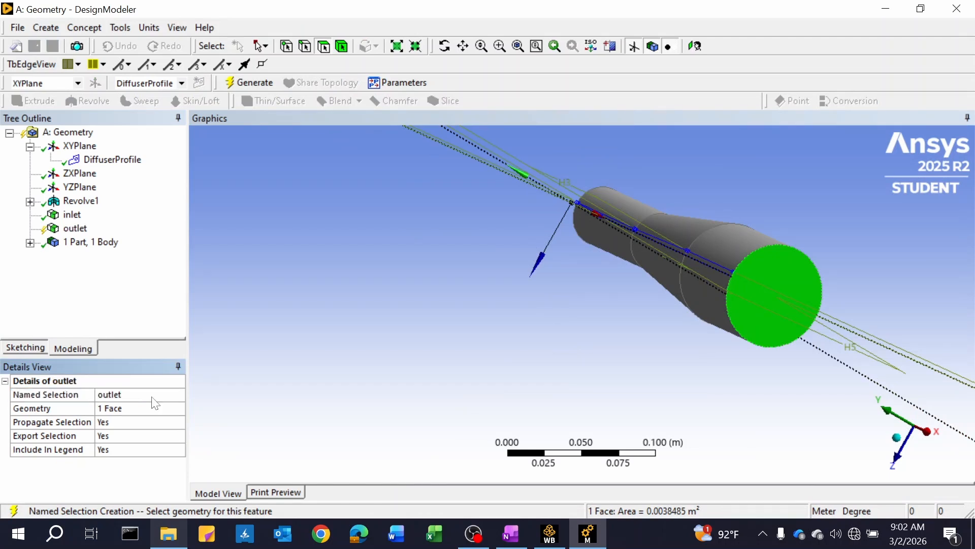
left_click(257, 83)
Group the diffuser's three outer side faces into a named selection called wall and generate it
middle_click_drag(620, 342, 674, 279)
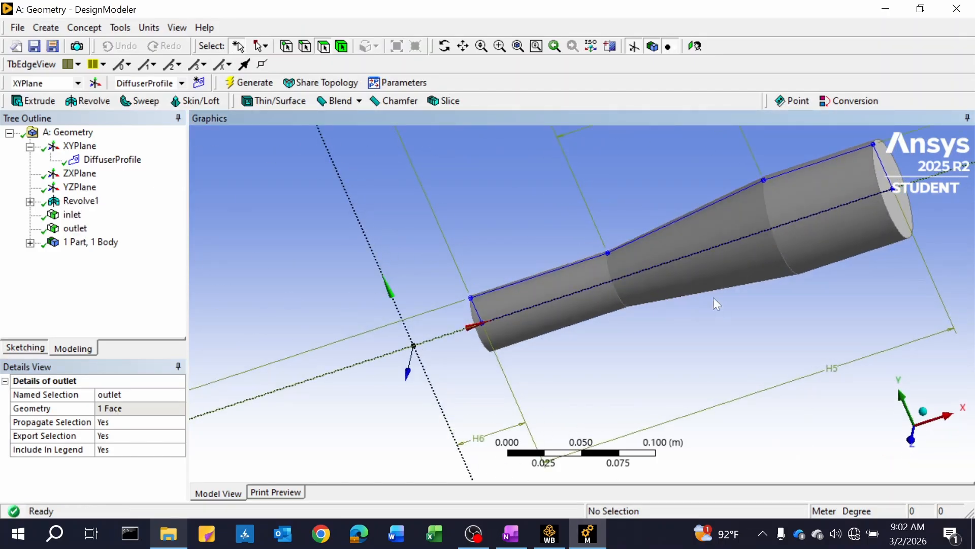
left_click(567, 309)
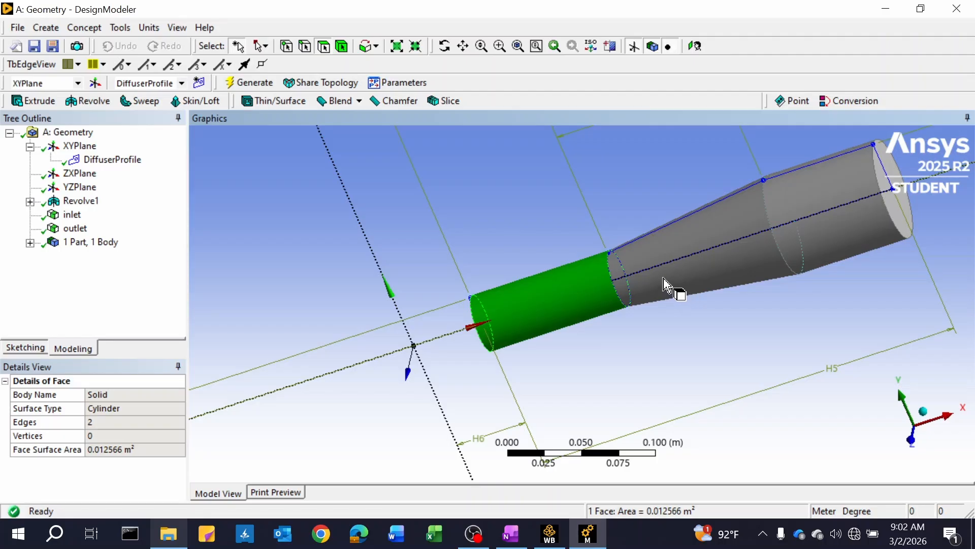
left_click(673, 289, "ctrl")
left_click(819, 247, "ctrl")
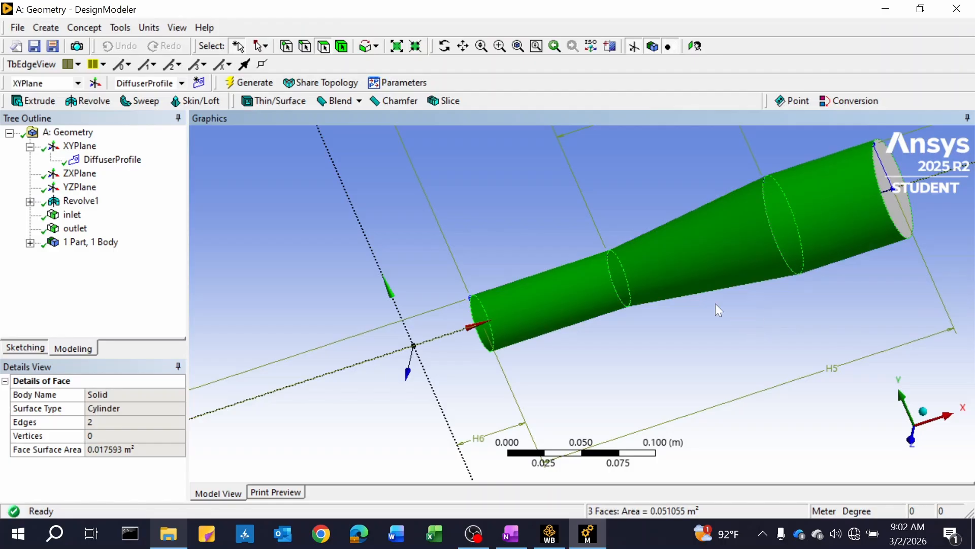
right_click(703, 265)
left_click(792, 486)
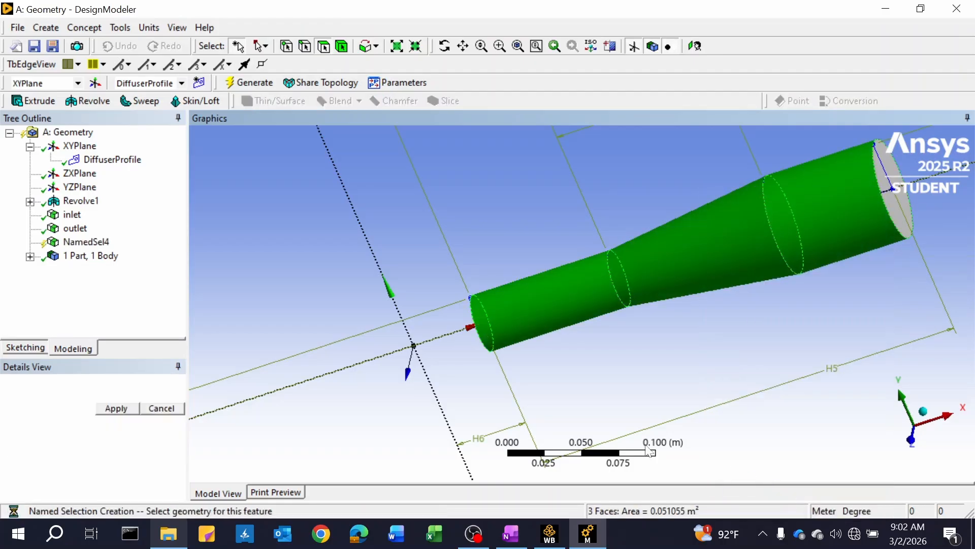
left_click(172, 397)
type("w")
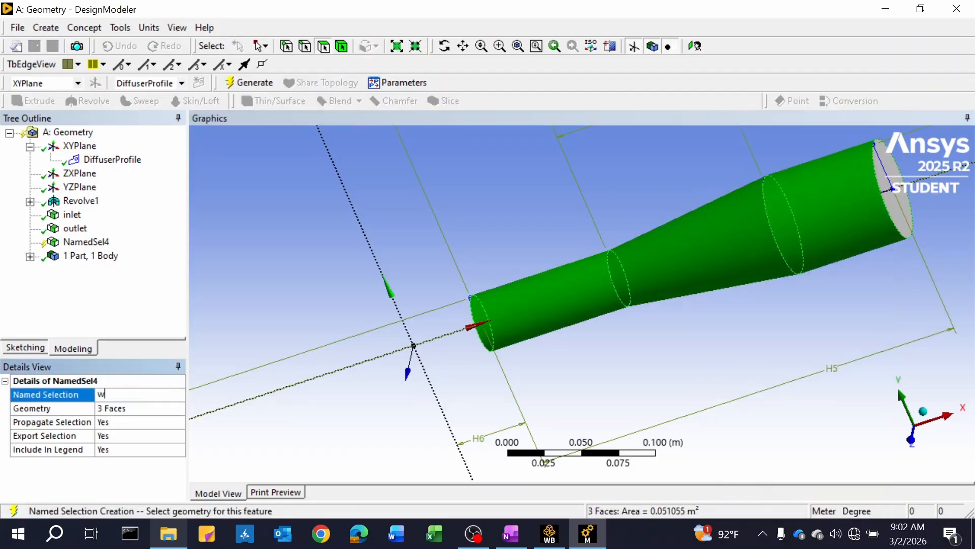
type("all")
key("Return")
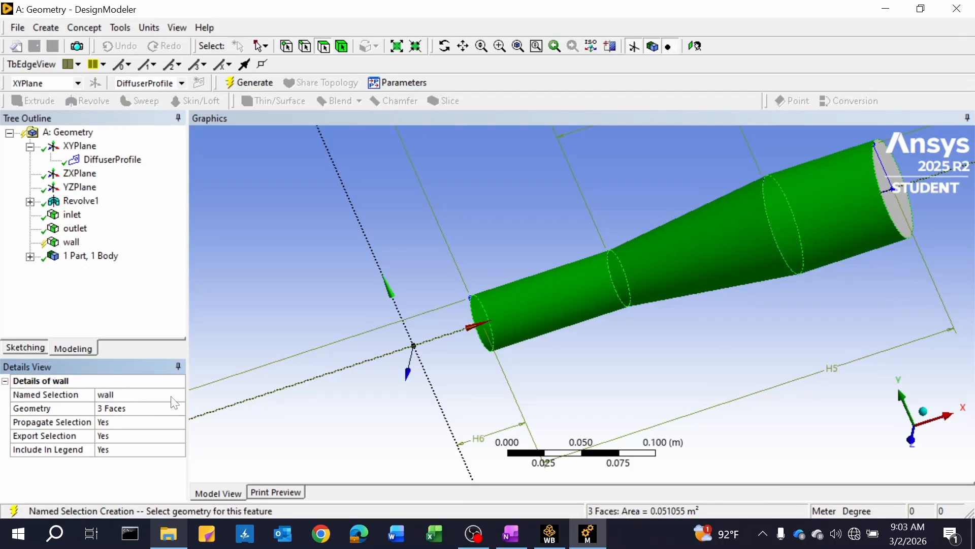
left_click(249, 82)
Review which faces the inlet, outlet and wall named selections cover on the diffuser
middle_click_drag(669, 262, 805, 278)
left_click(89, 214)
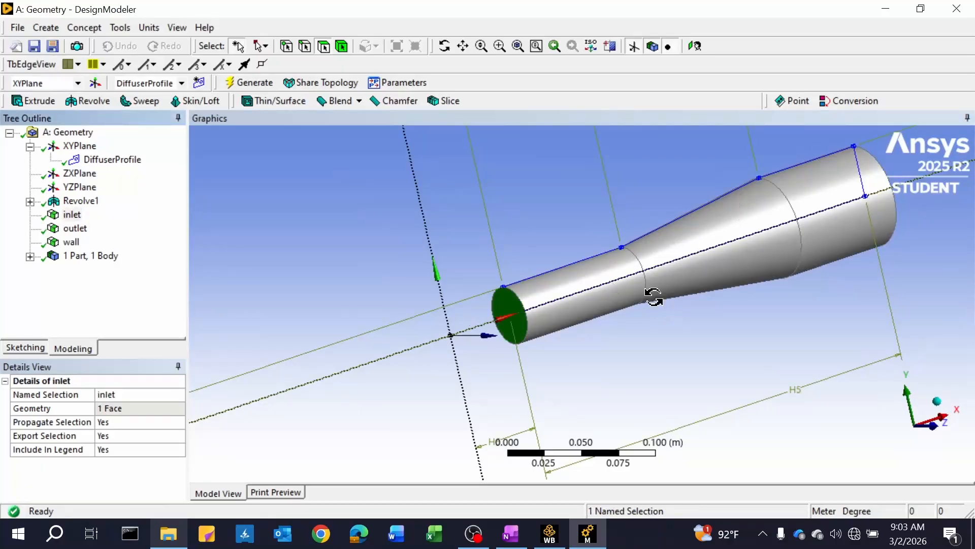
middle_click_drag(649, 294, 523, 332)
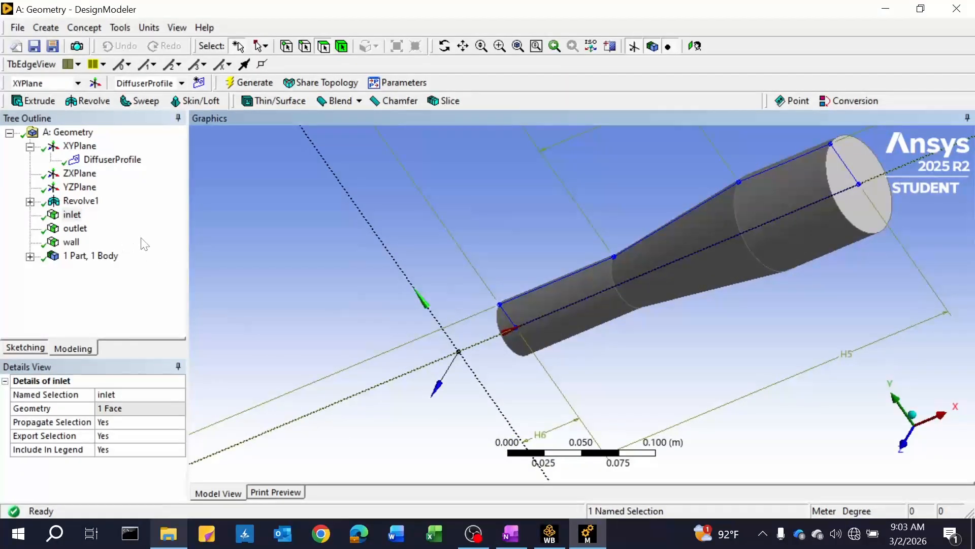
left_click(75, 228)
left_click(71, 245)
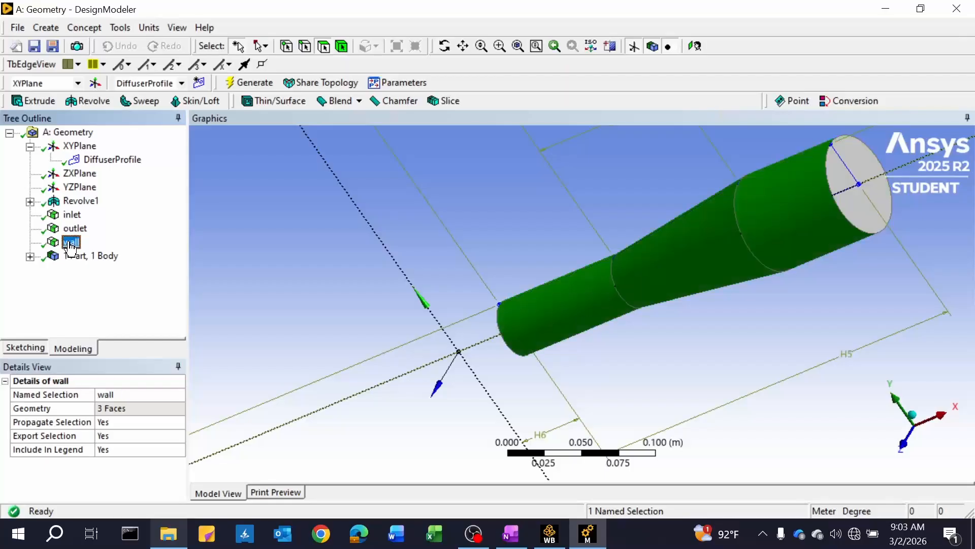
left_click(282, 346)
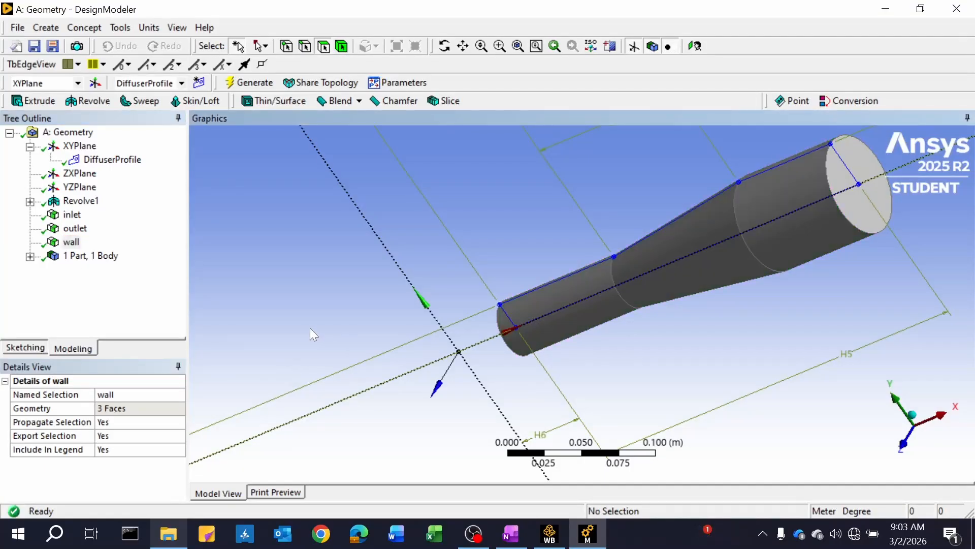
Switch to Workbench and add a Mesh system that shares the Geometry cell of system A
left_click(550, 533)
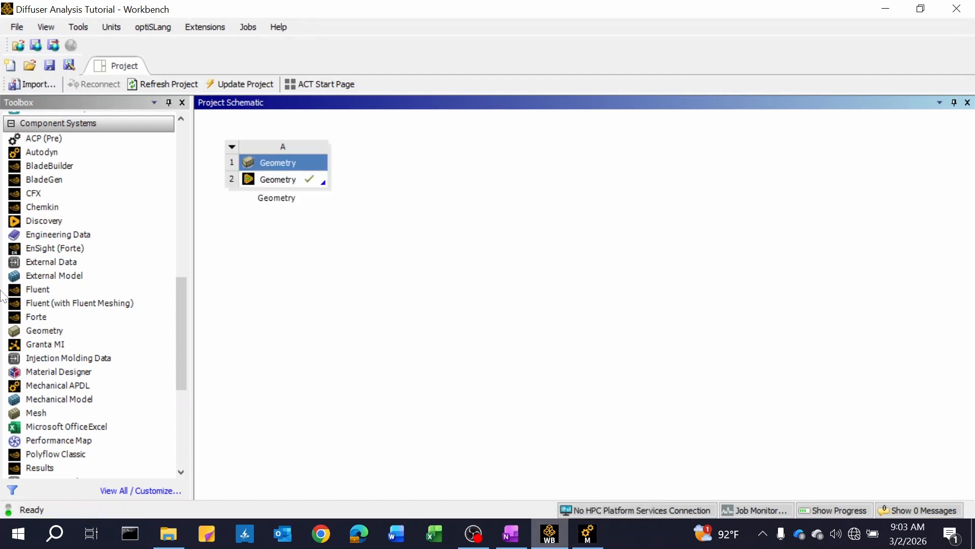
left_click(588, 534)
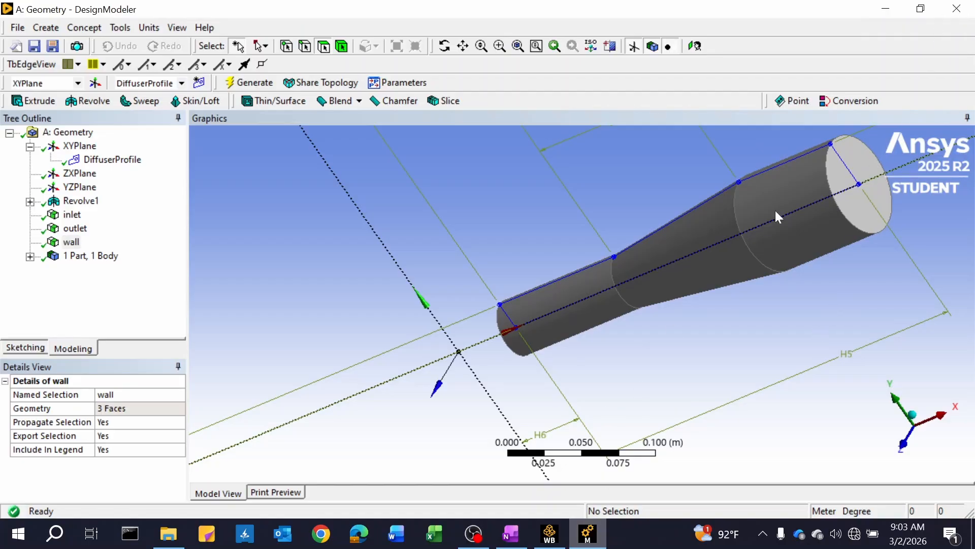
left_click(558, 542)
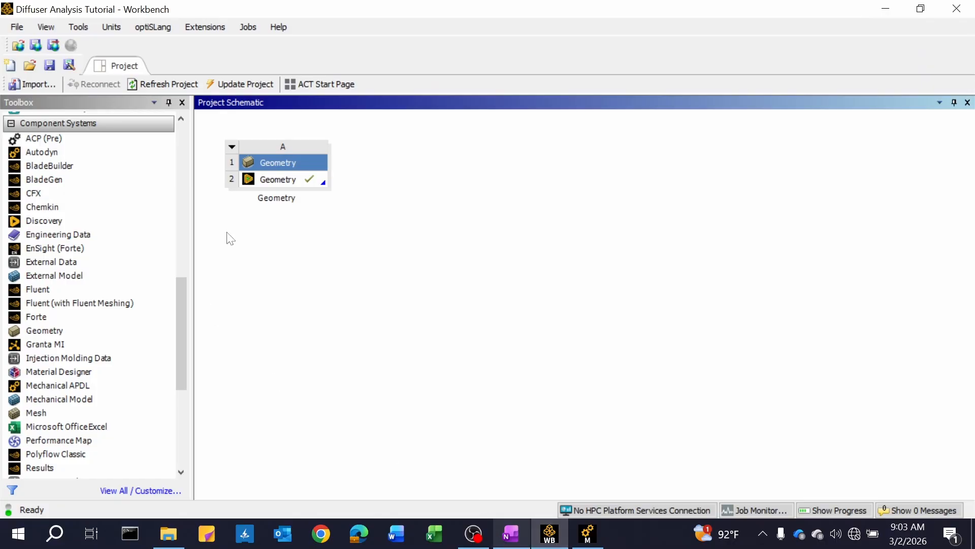
left_click(57, 414)
left_click_drag(51, 414, 311, 181)
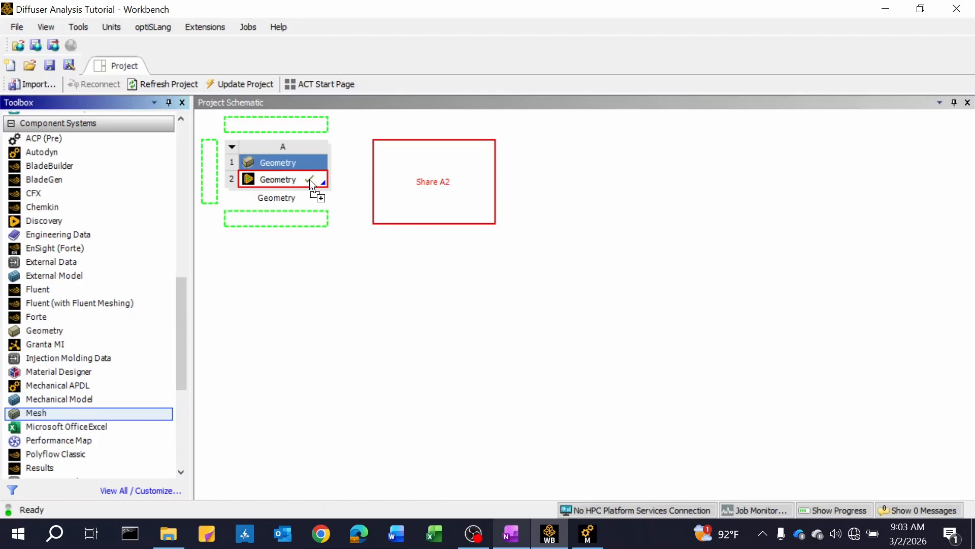
left_click_drag(312, 184, 312, 183)
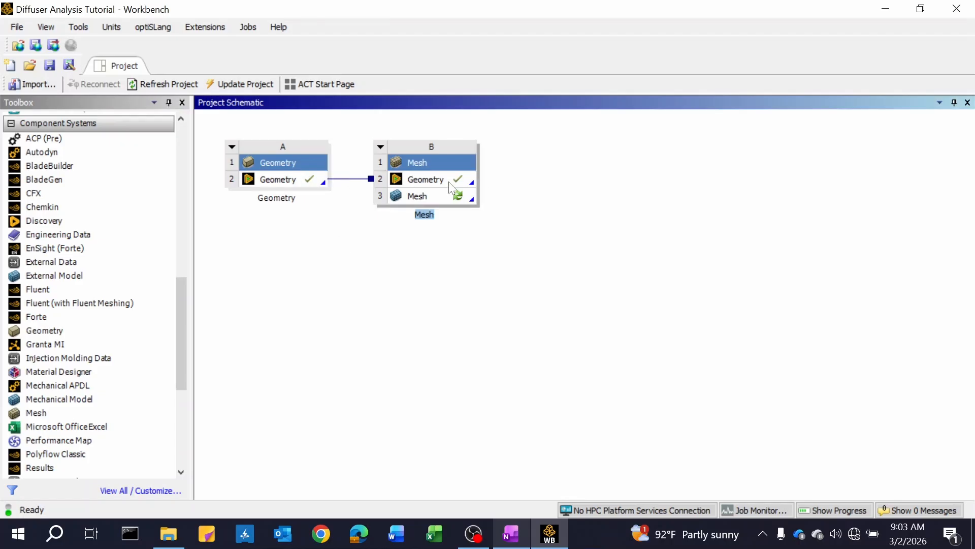
left_click(459, 256)
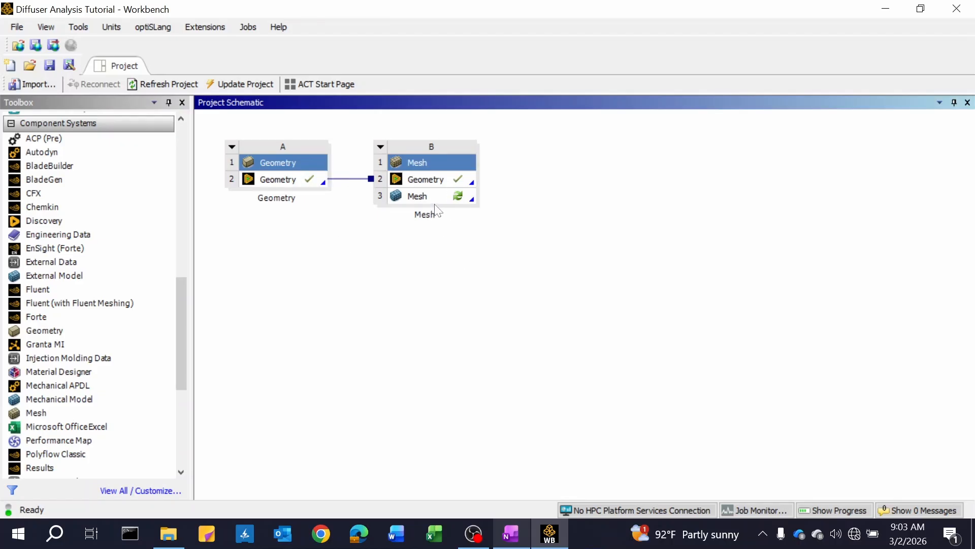
Open the Mesh cell of system B in Ansys Meshing and expand its Named Selections
double_click(441, 202)
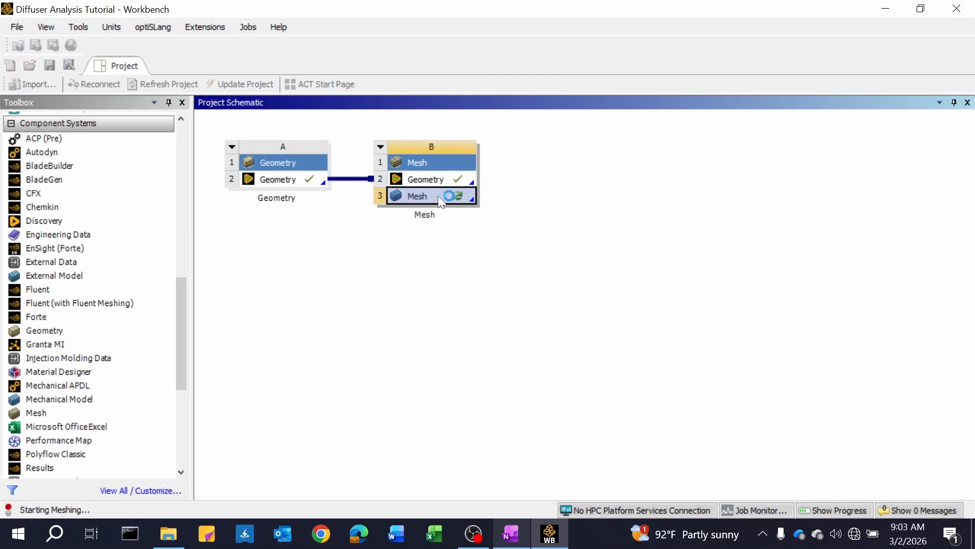
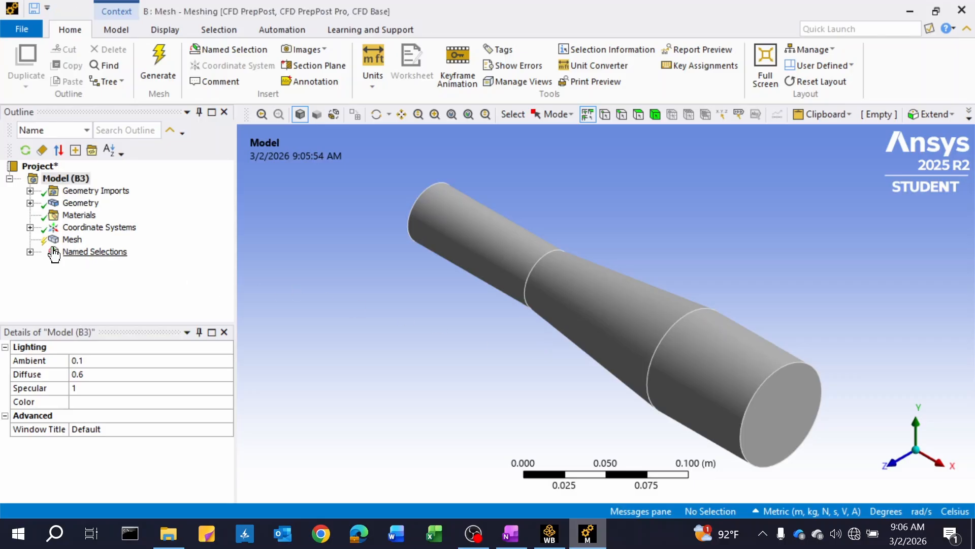
left_click(30, 252)
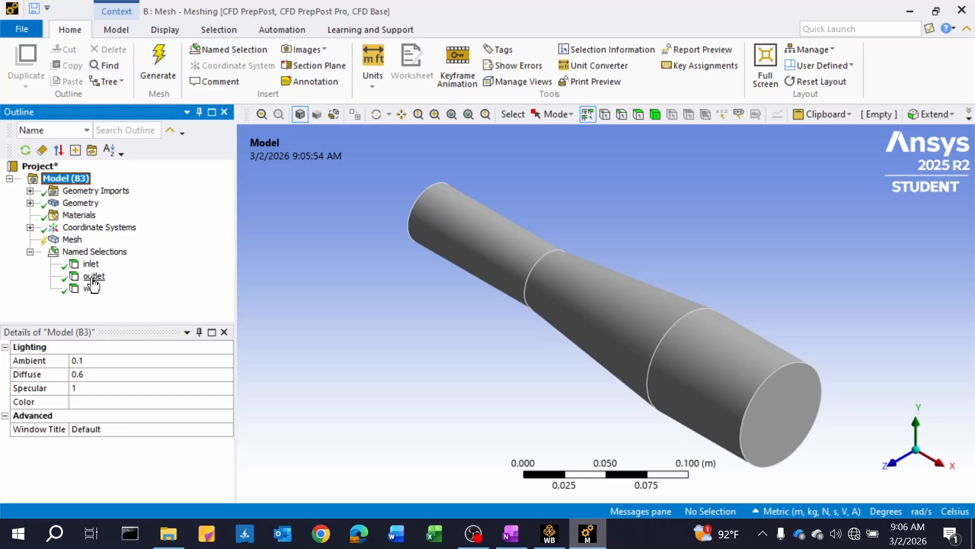
Set the mesh's physics preference to CFD and its solver preference to Fluent
left_click(72, 240)
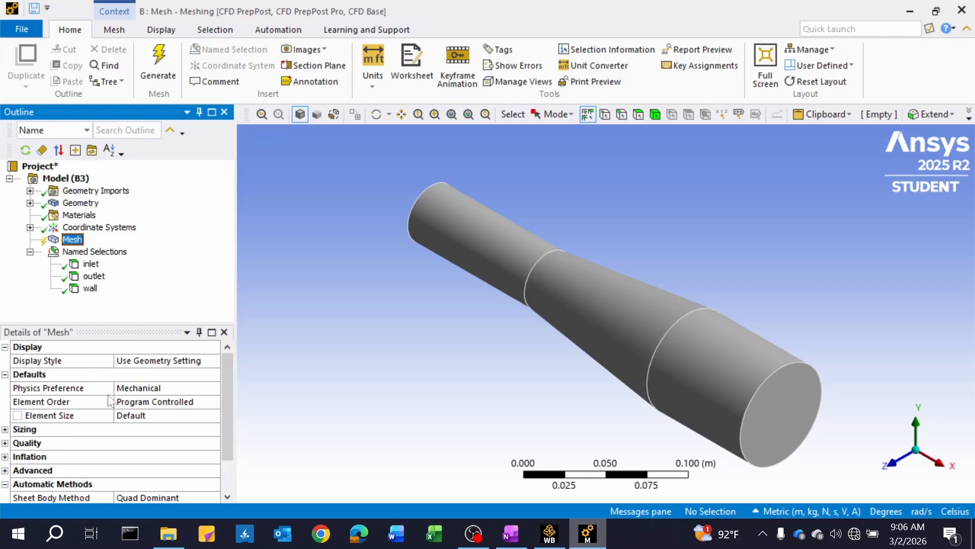
left_click(168, 366)
left_click(185, 375)
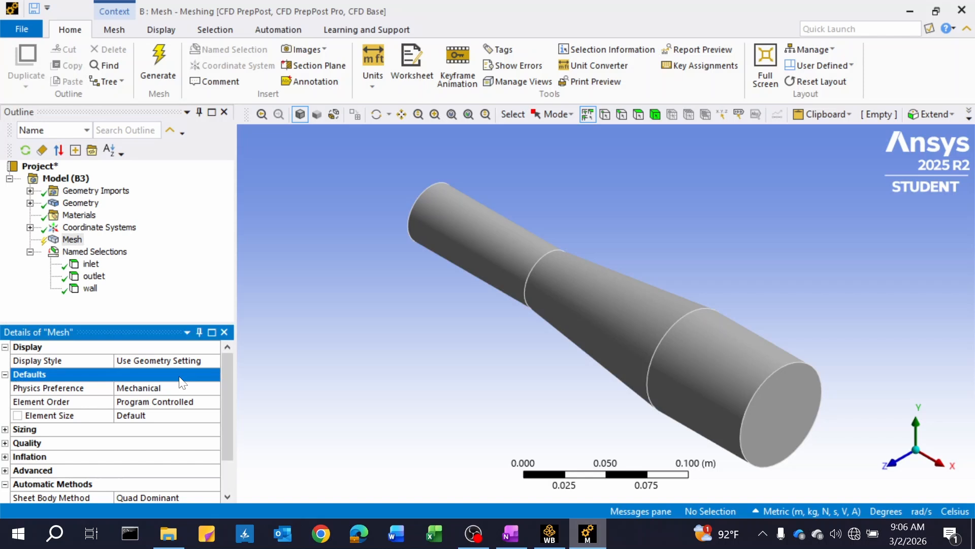
left_click(157, 390)
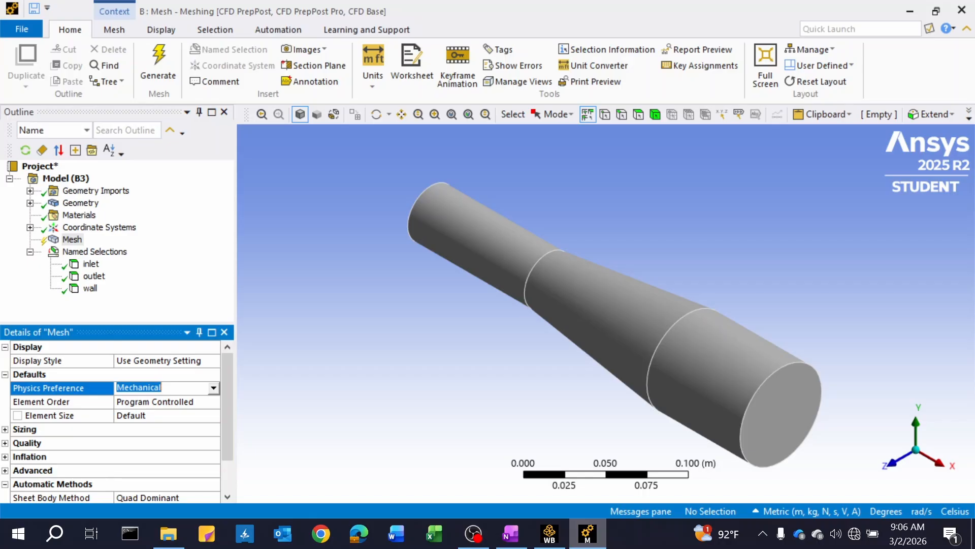
left_click(215, 391)
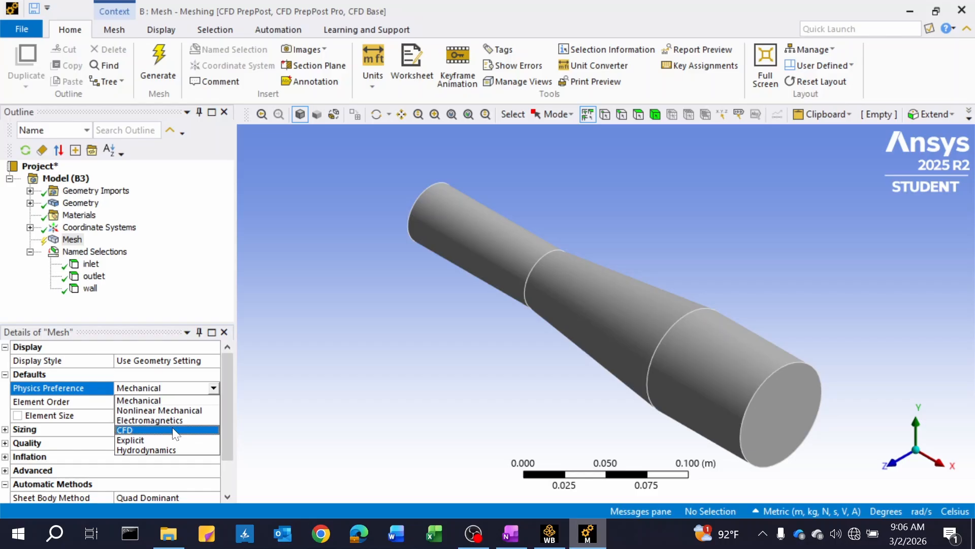
left_click(149, 431)
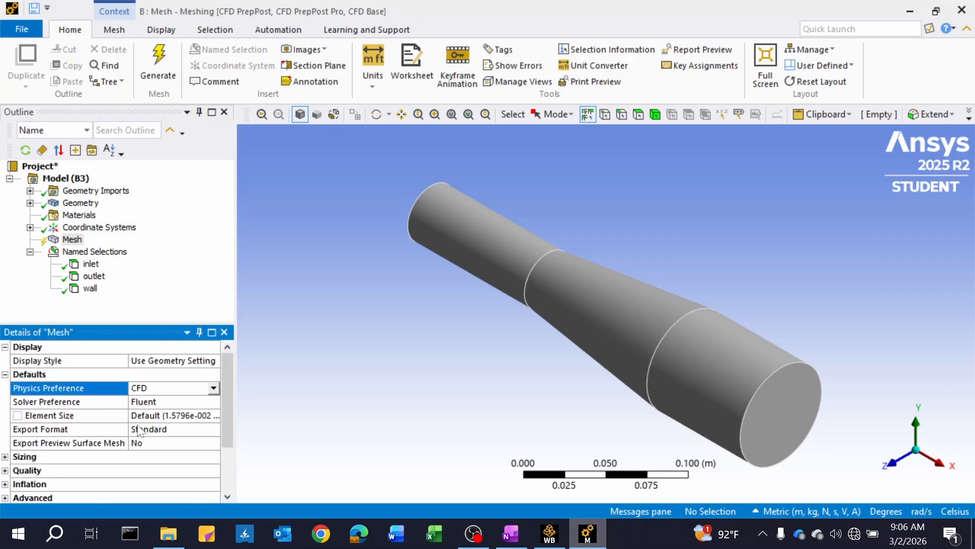
left_click(216, 403)
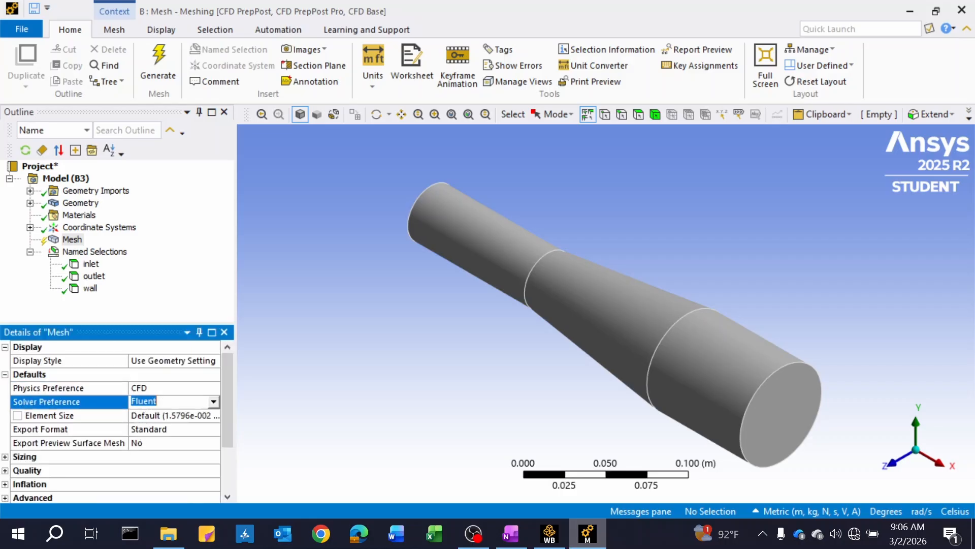
left_click(214, 403)
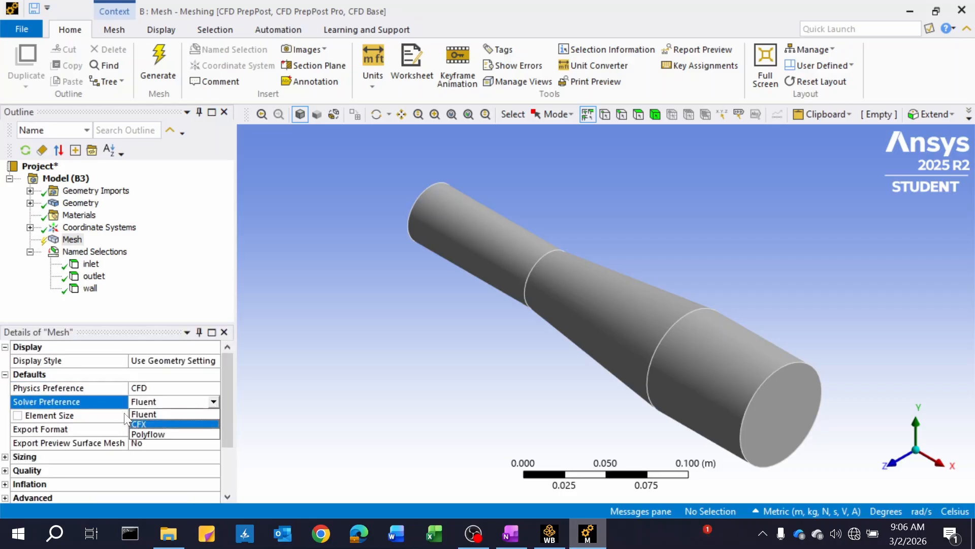
left_click(155, 415)
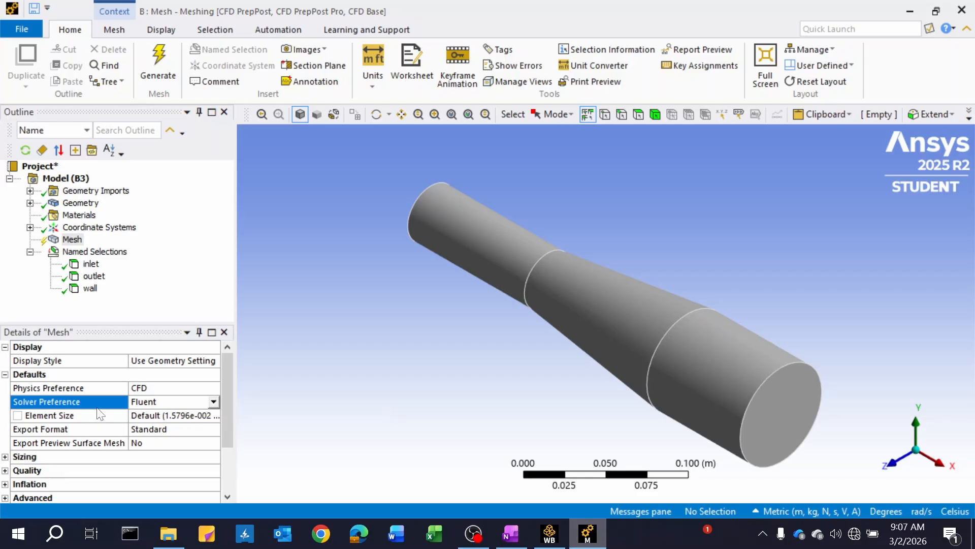
Examine the mesh's Sizing and Quality settings, including growth rate, maximum size, curvature capture and target skewness
scroll(102, 414, "down", 2)
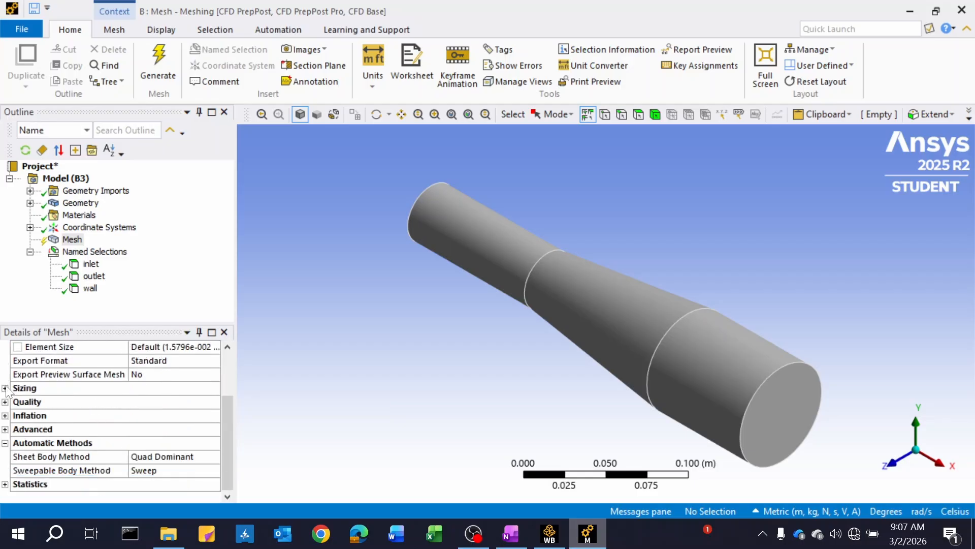
left_click(5, 388)
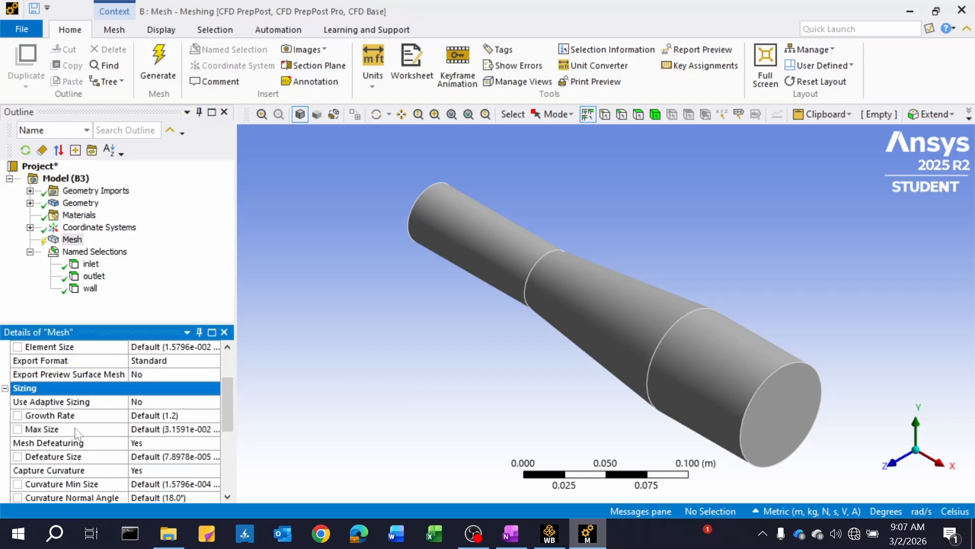
scroll(169, 423, "down", 1)
scroll(169, 423, "down", 1)
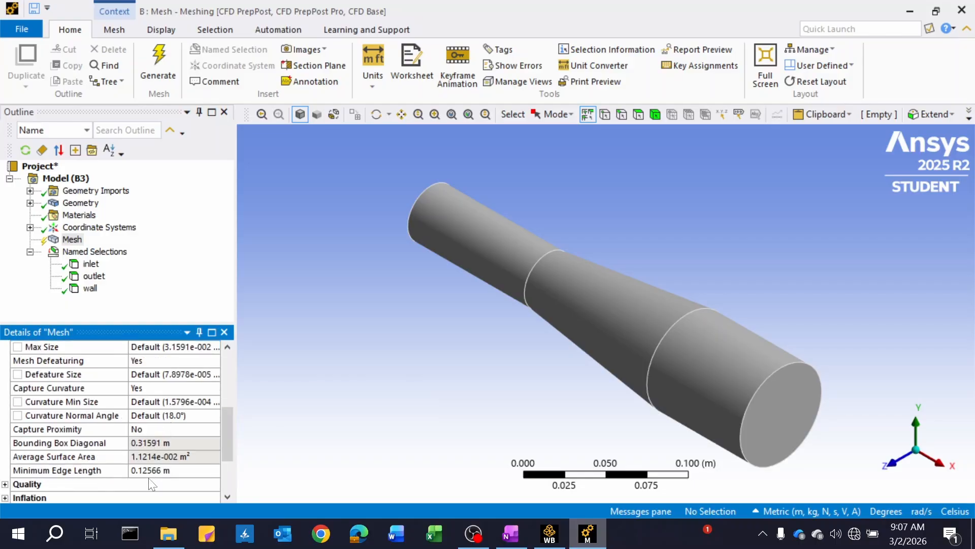
scroll(154, 402, "down", 1)
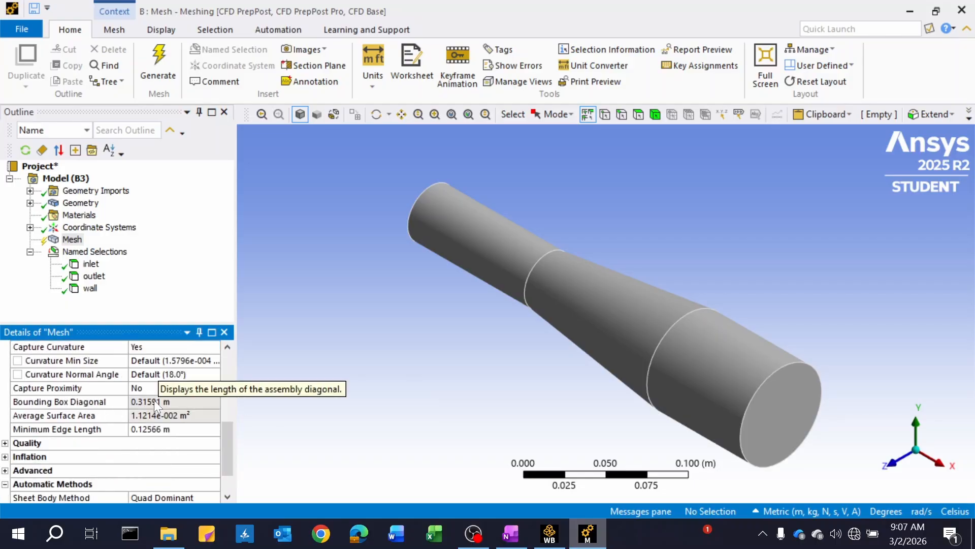
scroll(142, 404, "down", 1)
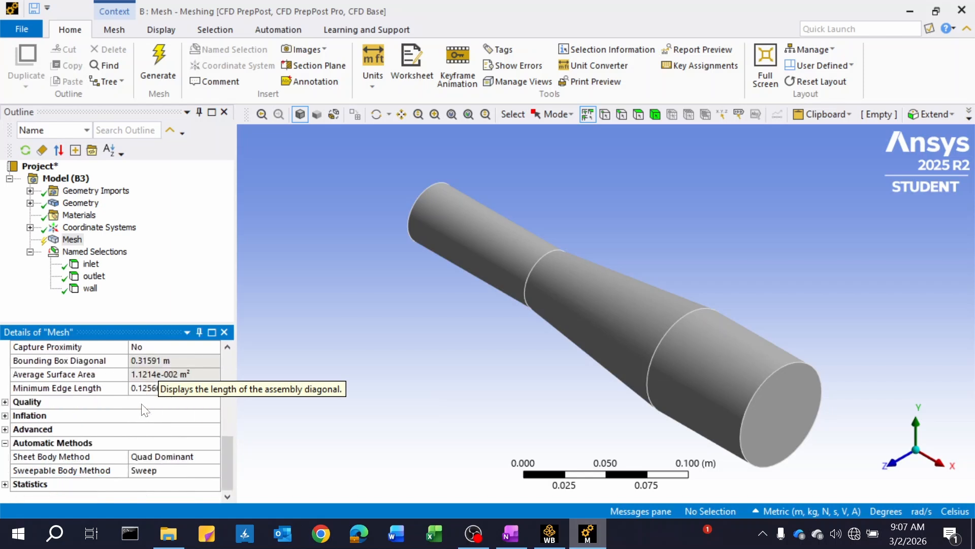
left_click(5, 402)
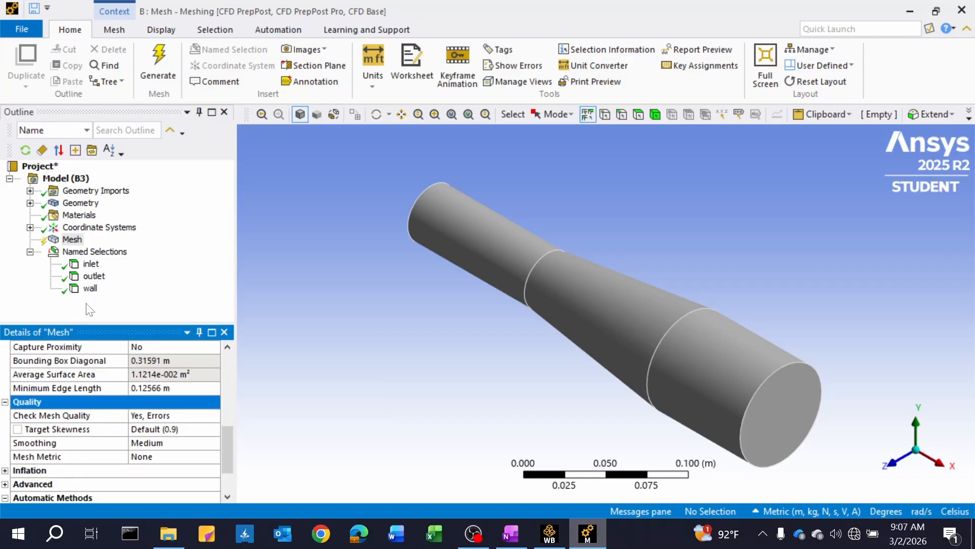
scroll(137, 404, "up", 6)
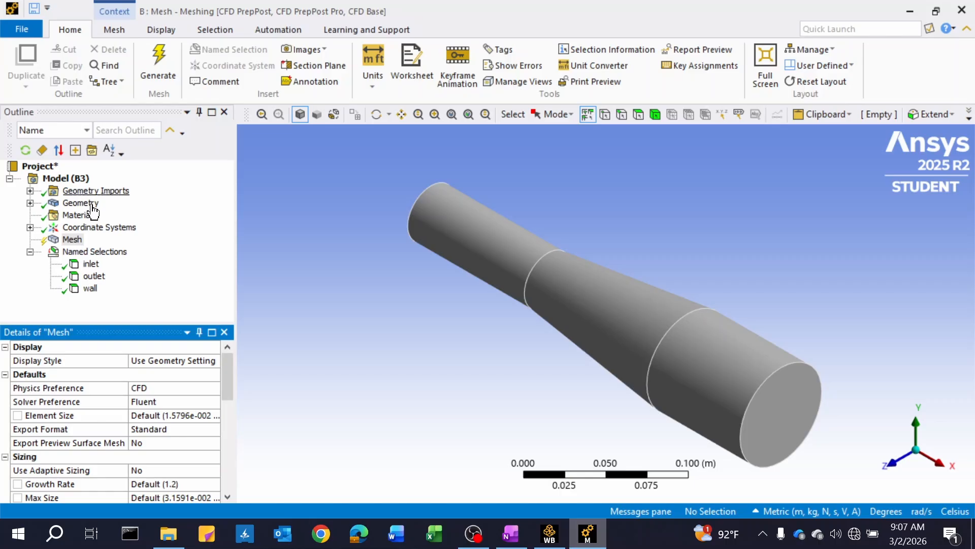
Generate the diffuser's mesh with the default element size
left_click(73, 240)
right_click(74, 243)
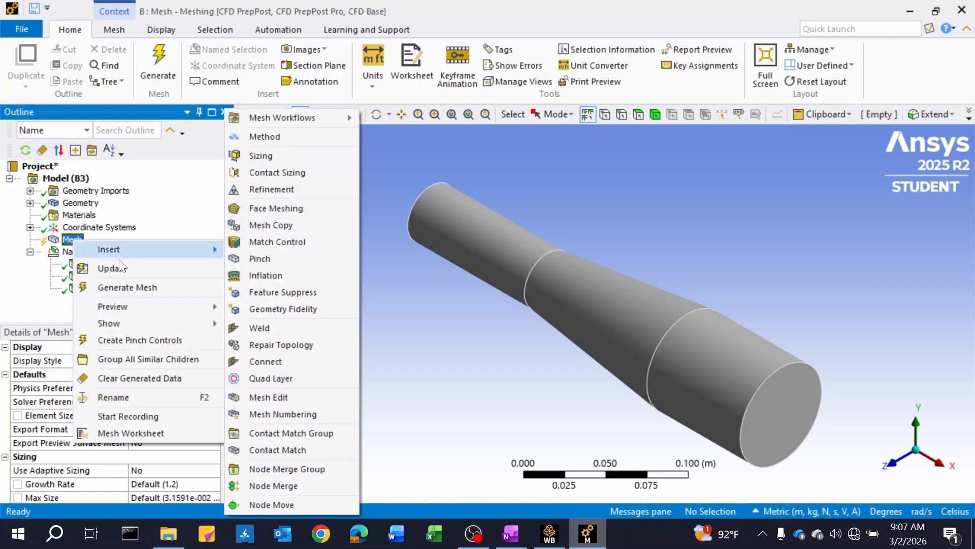
left_click(128, 292)
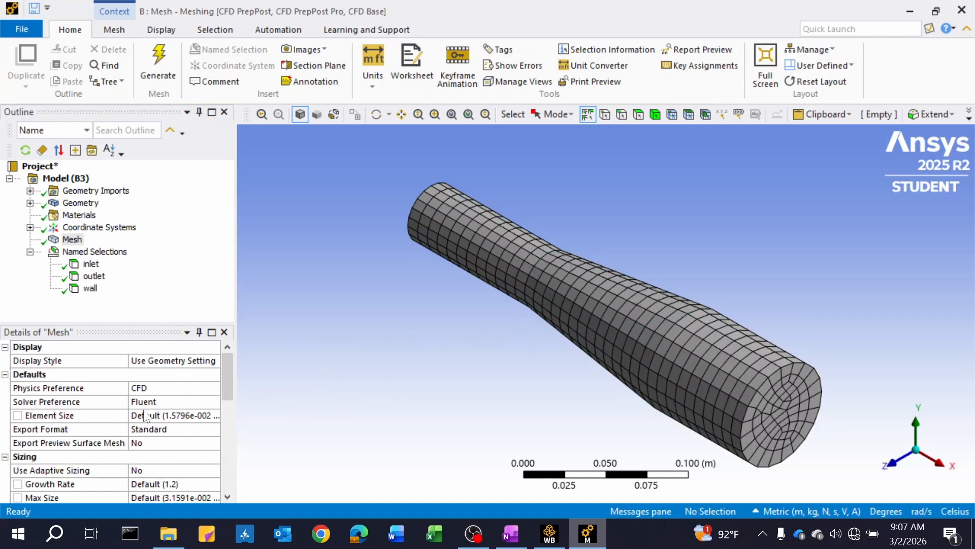
Inspect the generated mesh from the inlet and outlet ends and review its Quality and Advanced settings
scroll(151, 417, "down", 7)
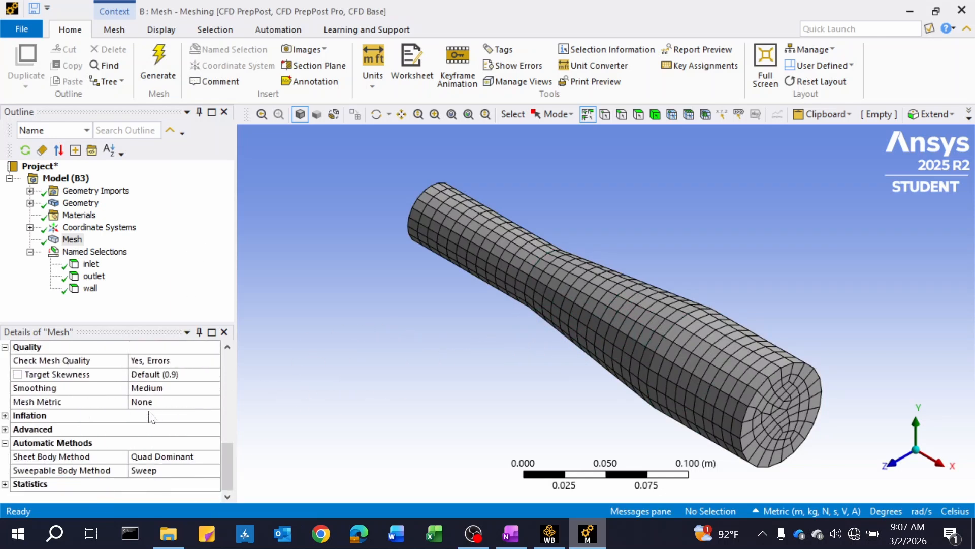
scroll(36, 401, "up", 3)
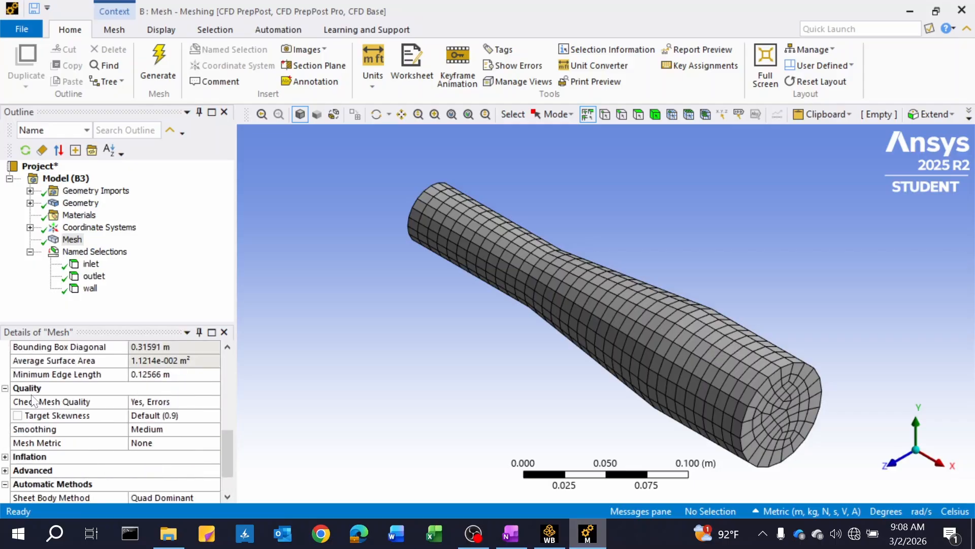
scroll(44, 391, "up", 4)
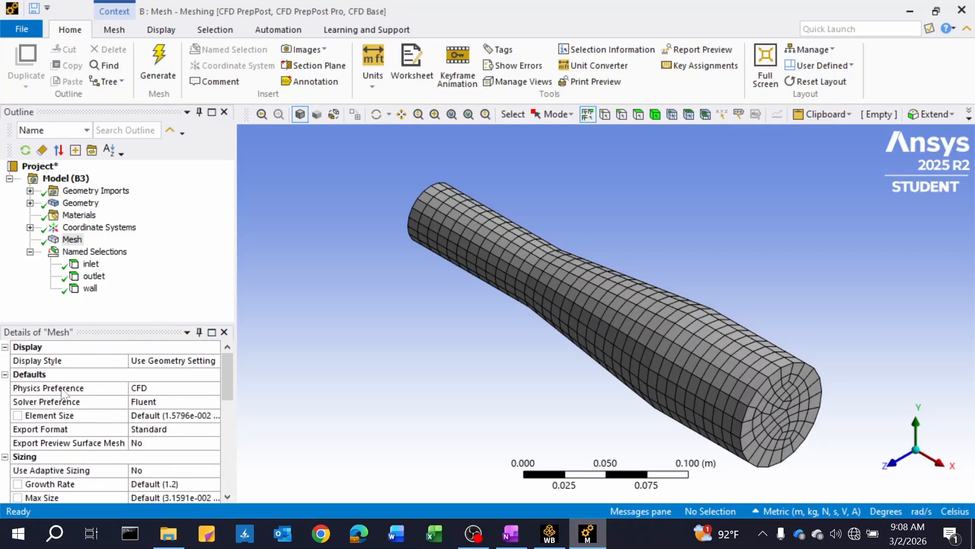
scroll(61, 388, "down", 4)
scroll(84, 420, "down", 3)
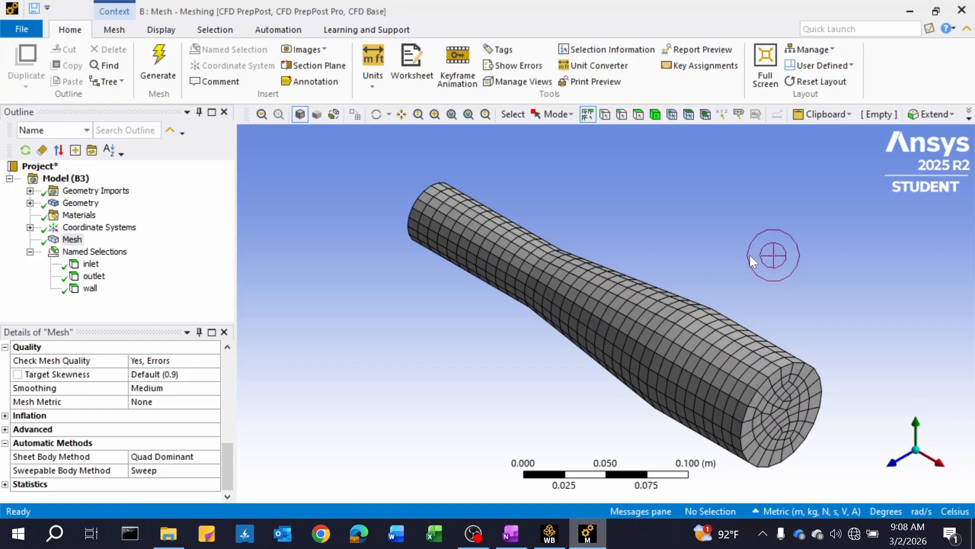
mouse_move(675, 355)
middle_mouse_down()
mouse_move(624, 345)
mouse_move(506, 409)
mouse_move(571, 352)
mouse_move(680, 344)
mouse_move(715, 307)
mouse_move(655, 292)
mouse_move(693, 298)
mouse_move(674, 306)
middle_mouse_up()
middle_click_drag(671, 356, 847, 355)
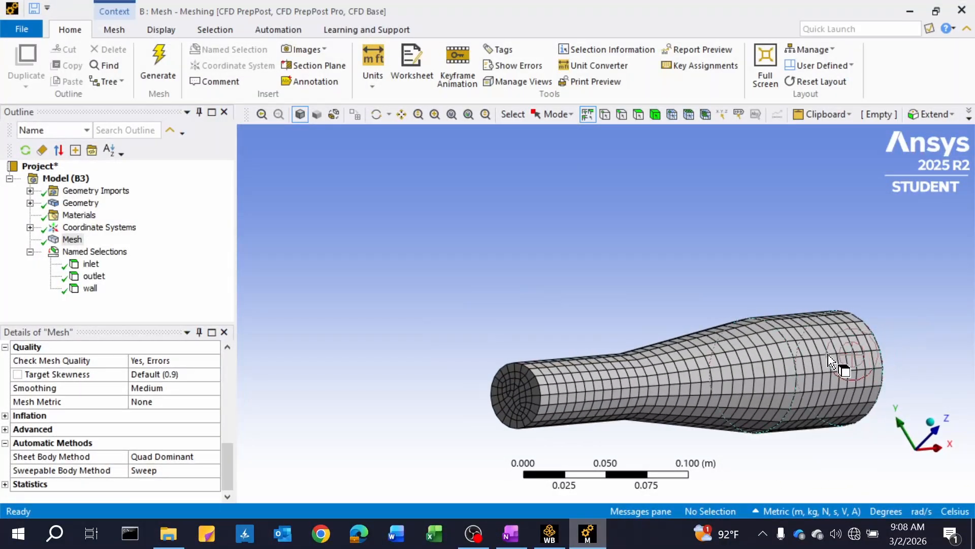
middle_click_drag(742, 365, 528, 418)
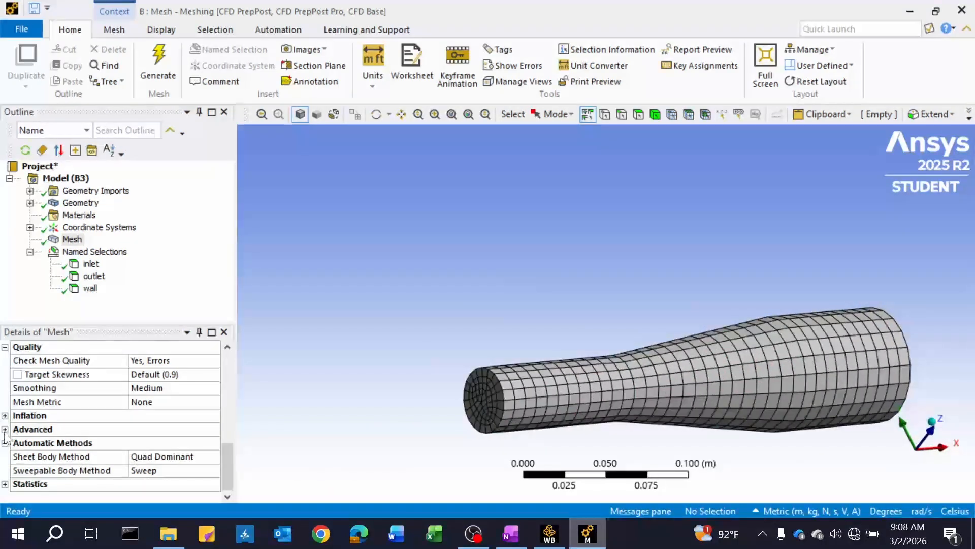
left_click(40, 432)
scroll(96, 457, "down", 2)
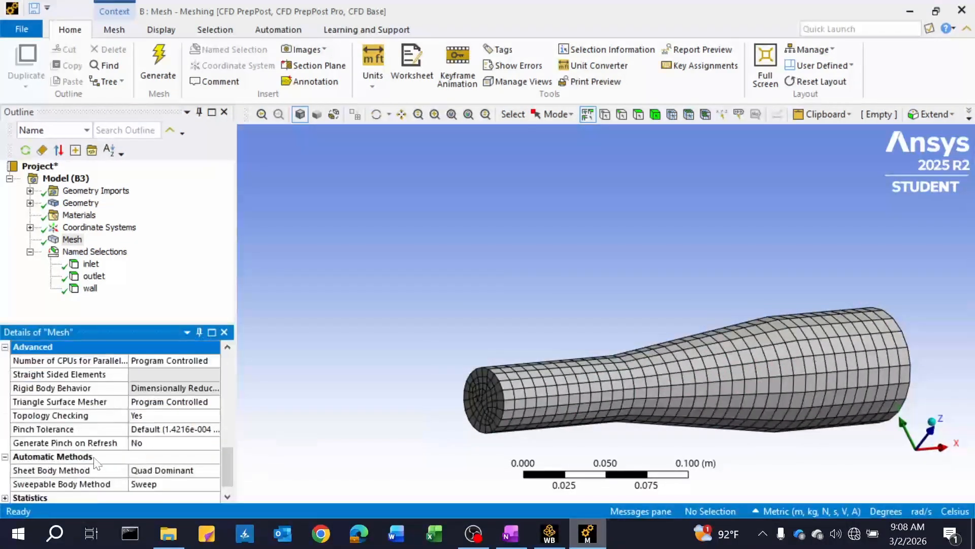
scroll(99, 428, "up", 1)
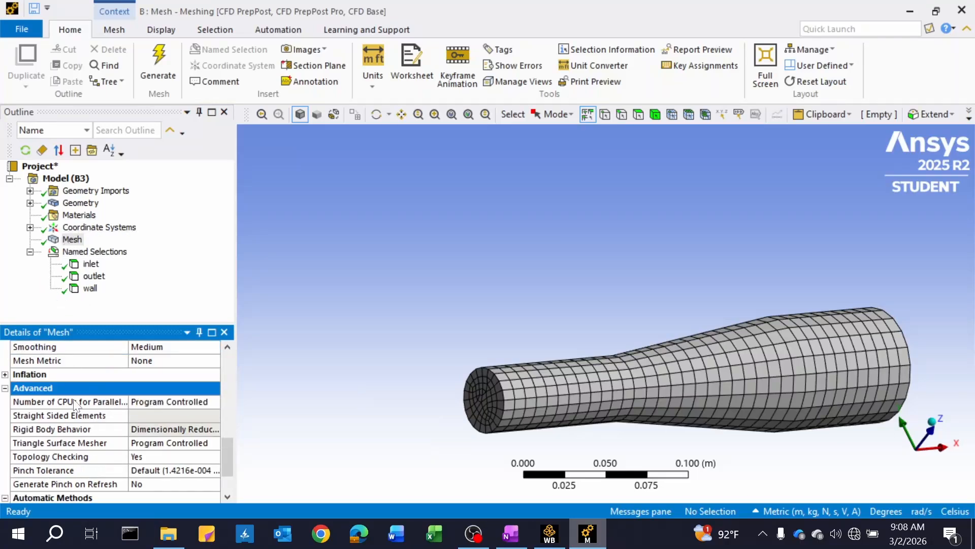
Add an Inflation control to the mesh and scope its geometry to the diffuser body
right_click(72, 239)
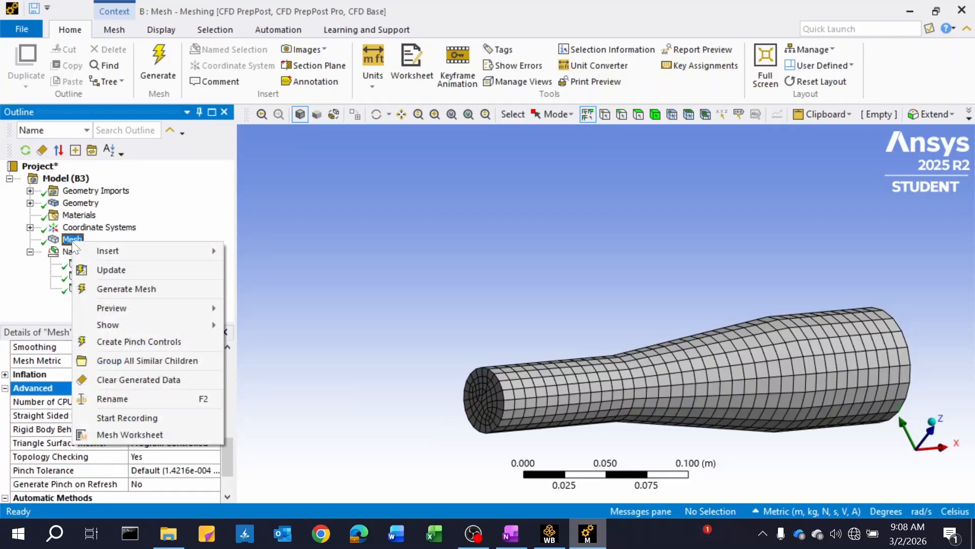
mouse_move(157, 257)
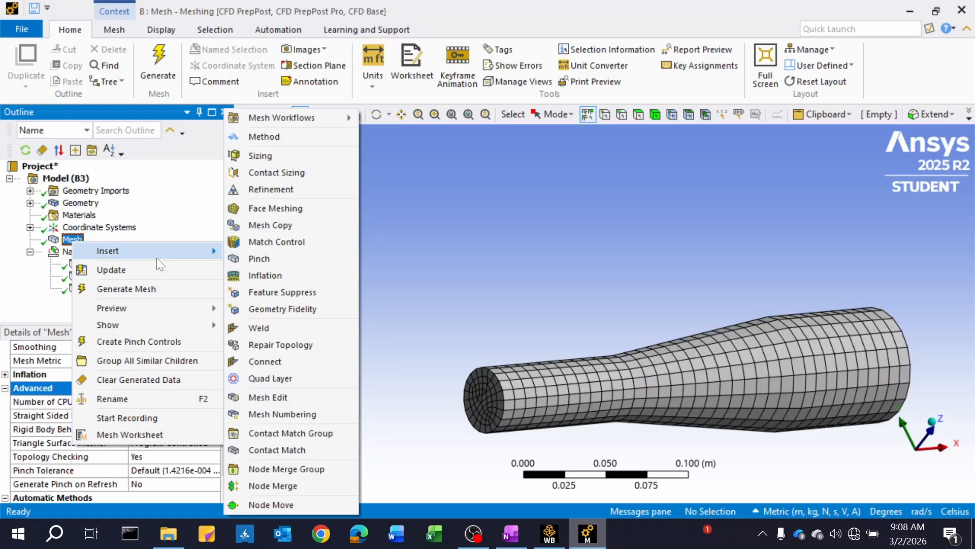
left_click(266, 275)
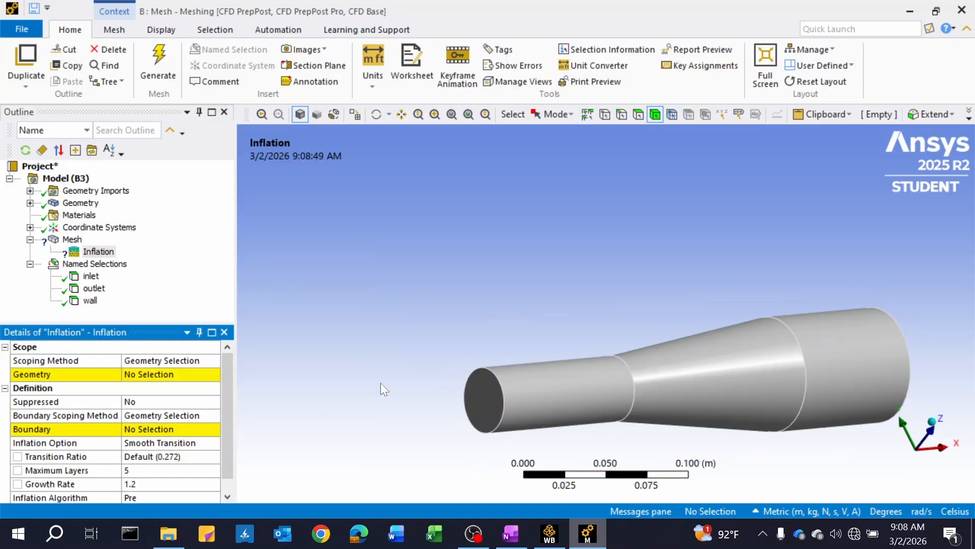
left_click(167, 374)
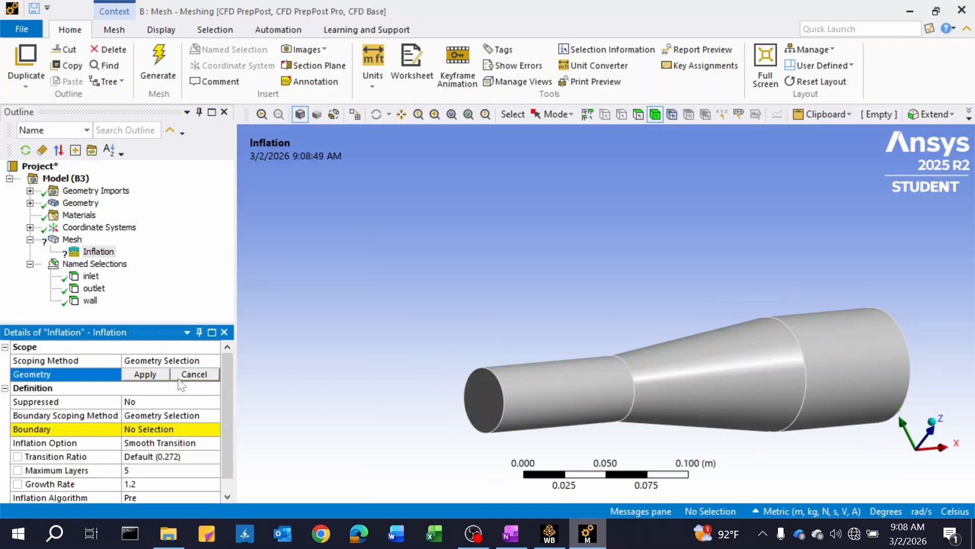
left_click(575, 401)
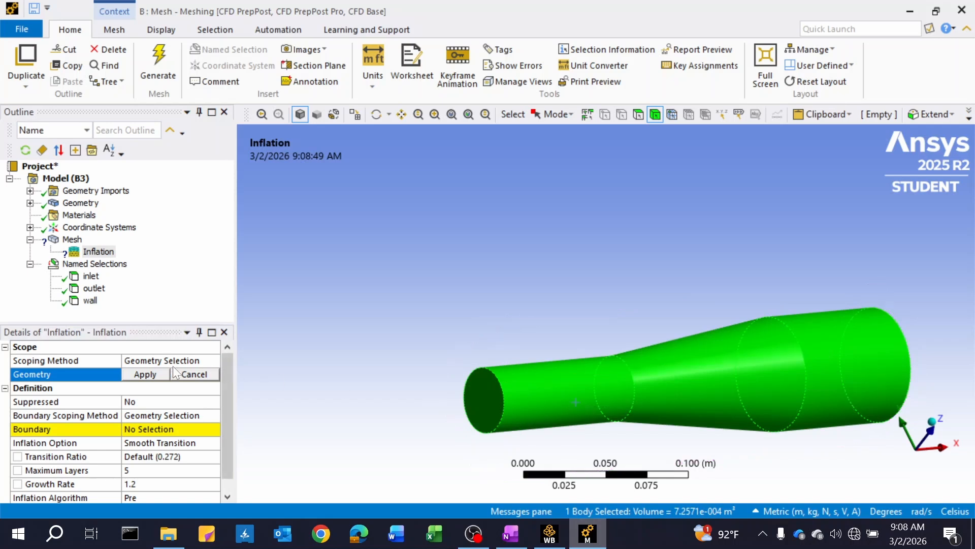
left_click(146, 376)
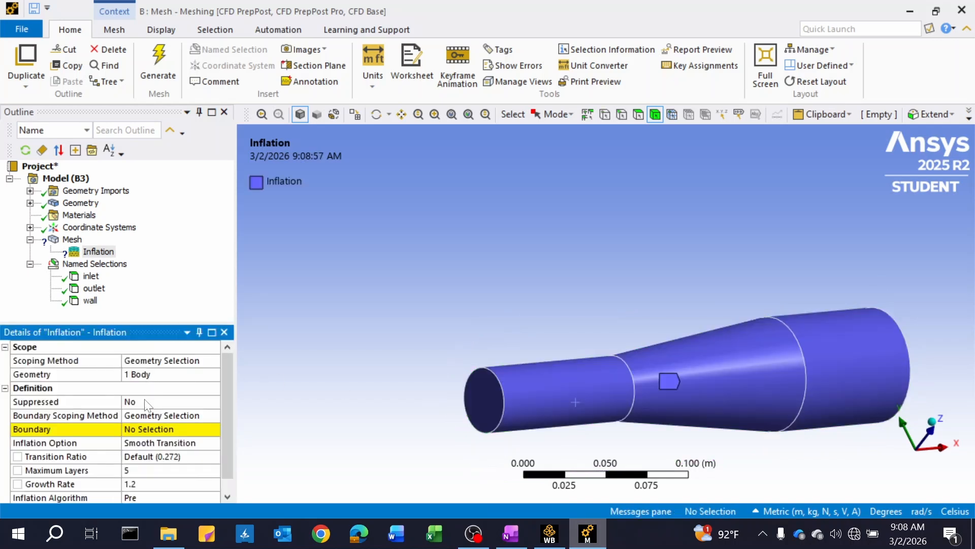
Scope the Inflation boundary by Named Selections and assign it to the wall selection
left_click(175, 428)
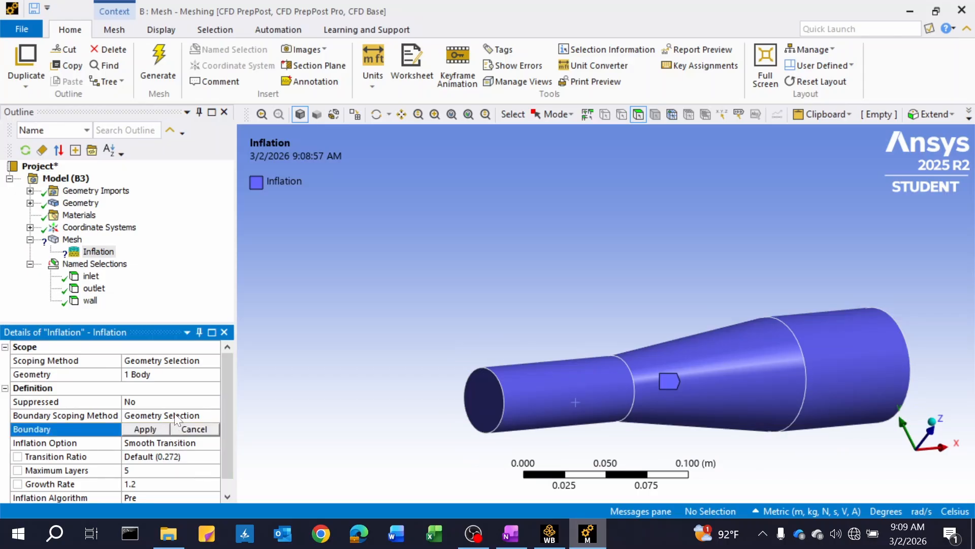
left_click(177, 416)
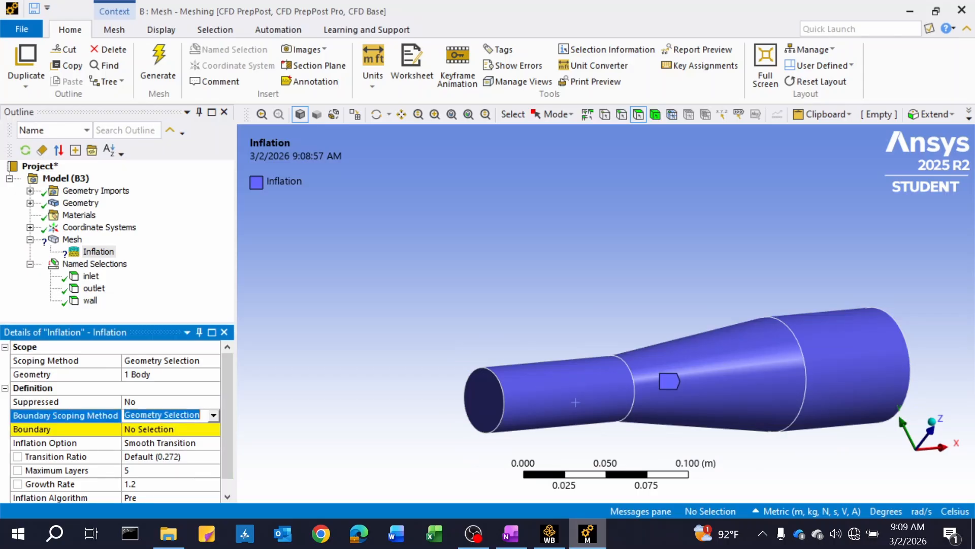
left_click(214, 415)
left_click(192, 437)
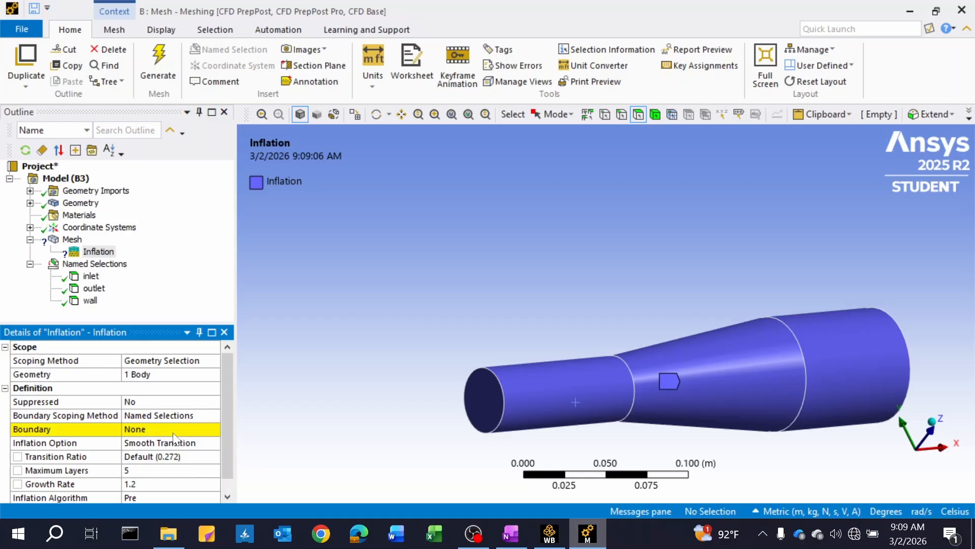
left_click(176, 431)
left_click(213, 429)
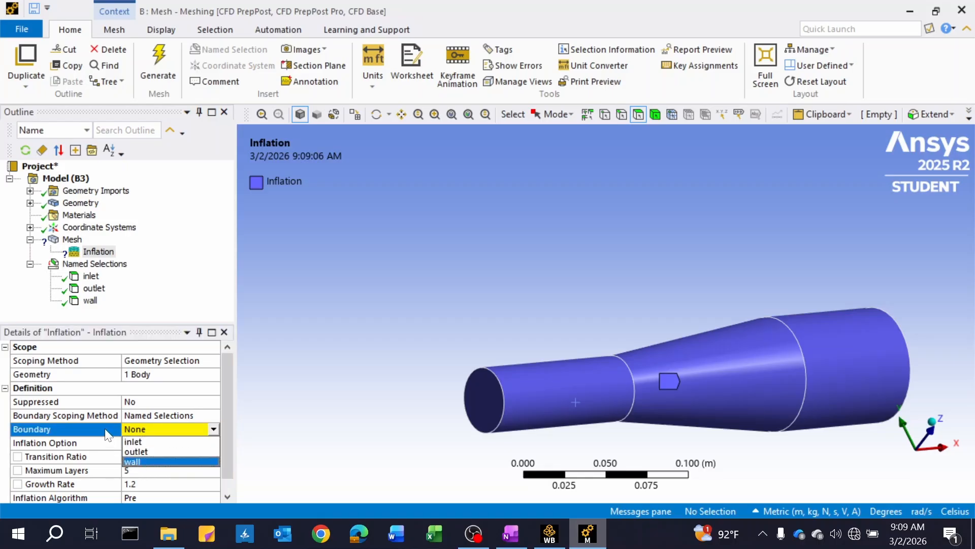
left_click(136, 463)
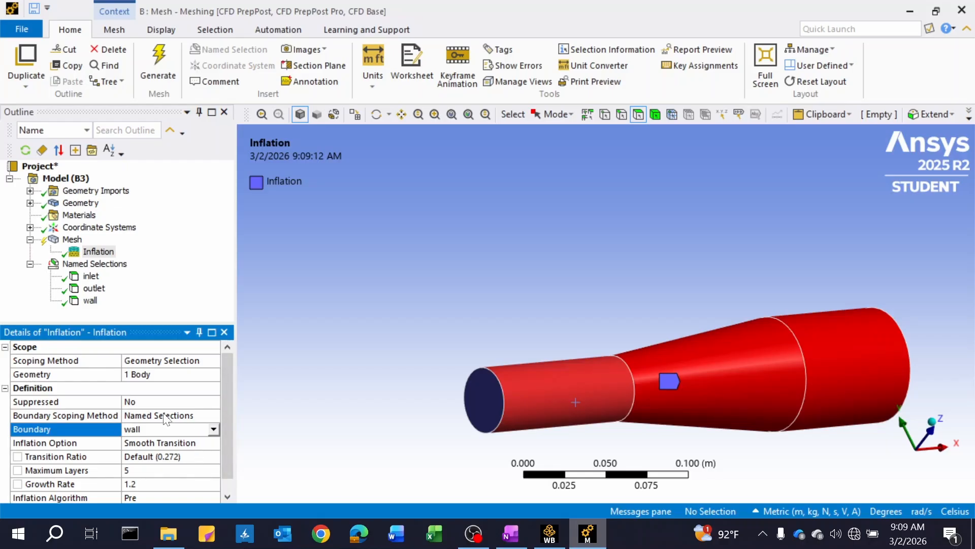
scroll(163, 420, "down", 1)
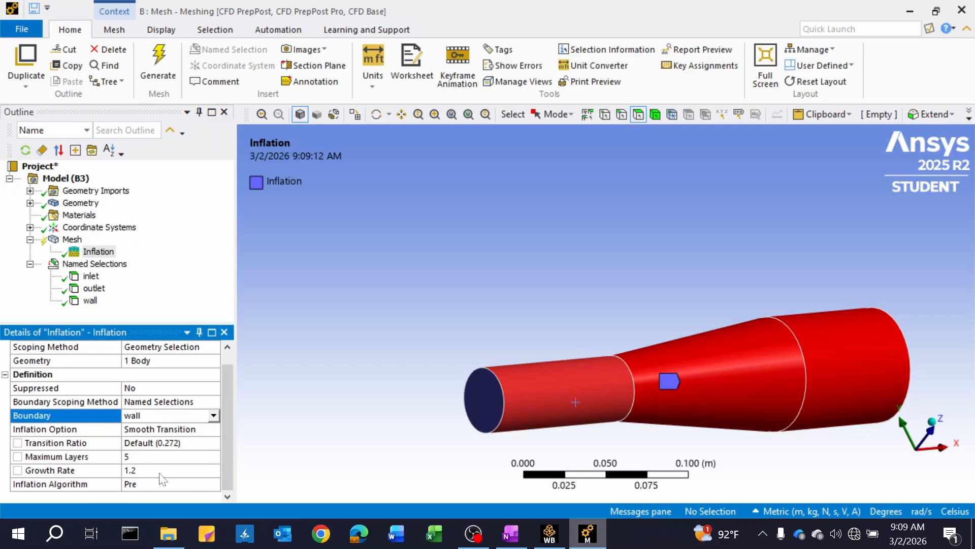
scroll(163, 479, "up", 1)
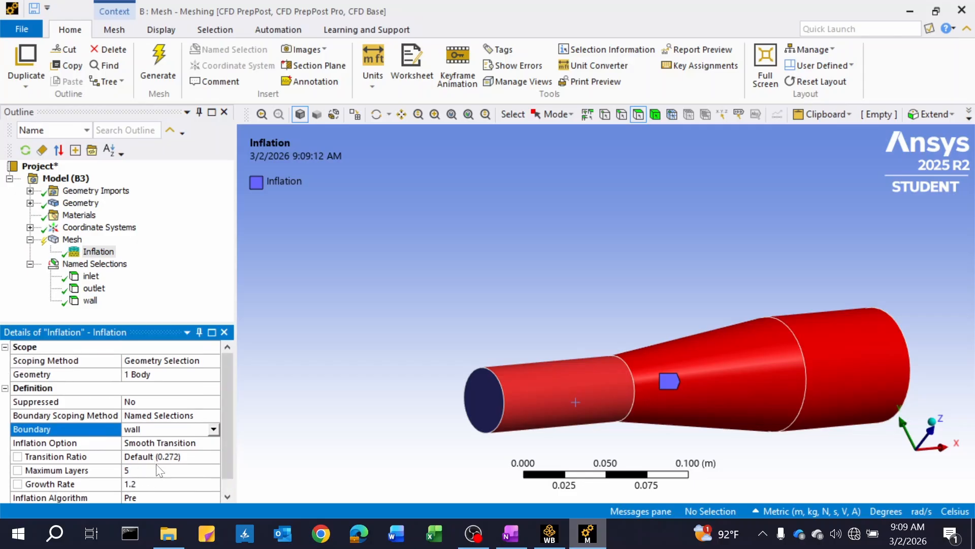
Regenerate the diffuser's mesh with the inflation layers applied along the wall
left_click(72, 239)
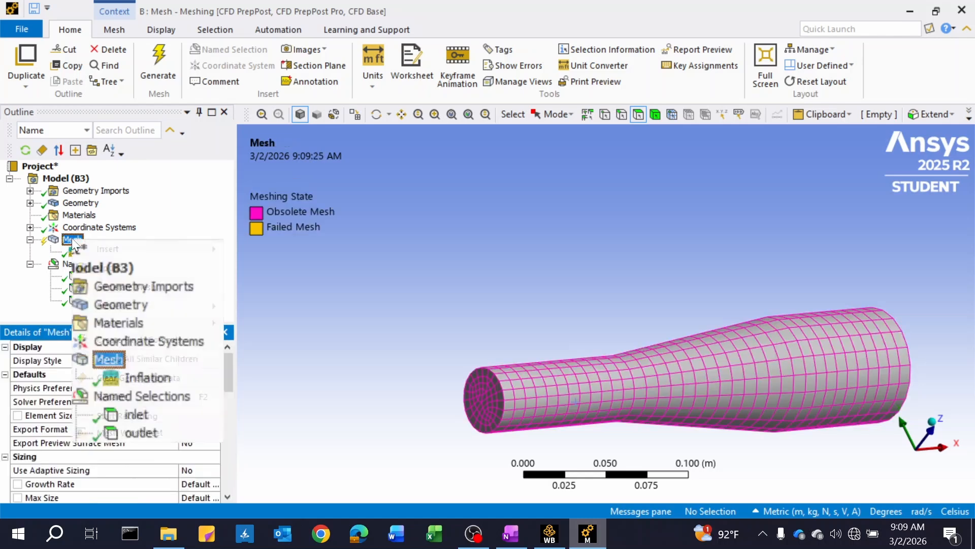
right_click(72, 239)
left_click(115, 288)
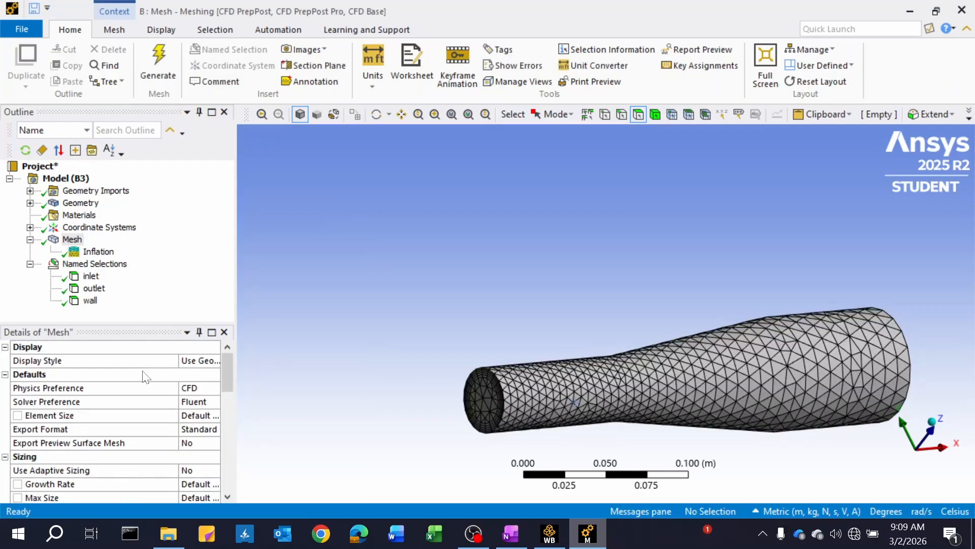
Examine the inflated mesh on the inlet face and along the diffuser's outer surface
middle_click_drag(475, 407, 549, 399)
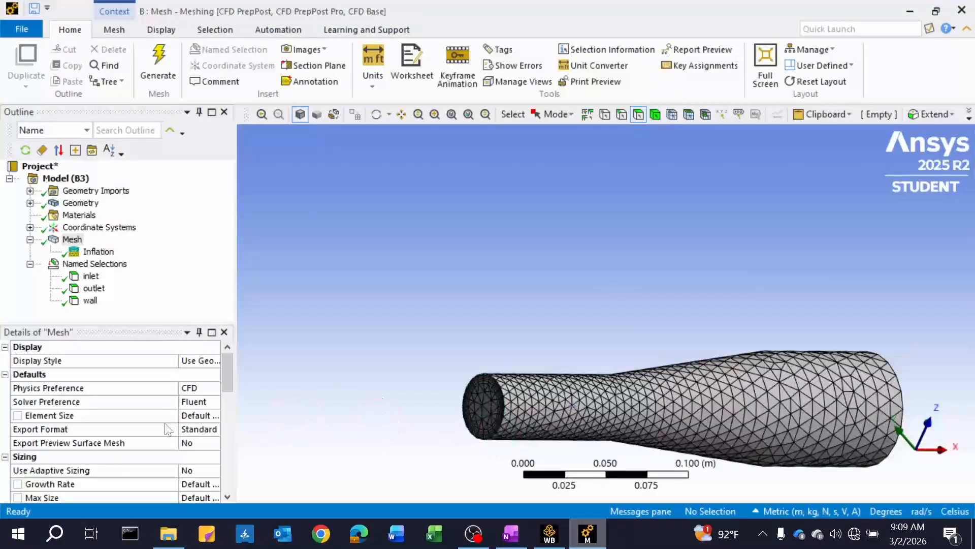
scroll(160, 415, "down", 5)
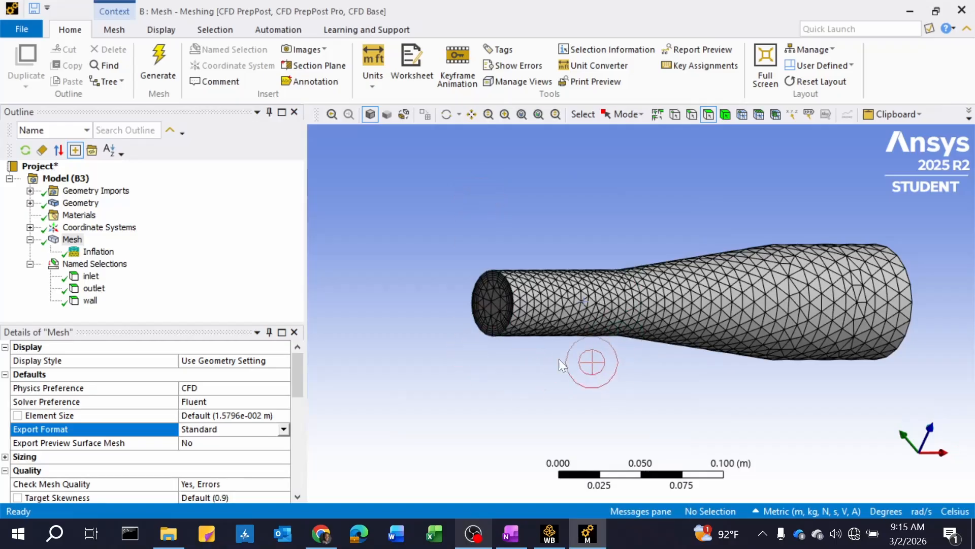
mouse_move(555, 357)
middle_mouse_down()
mouse_move(579, 377)
mouse_move(634, 375)
mouse_move(579, 369)
mouse_move(602, 380)
middle_mouse_up()
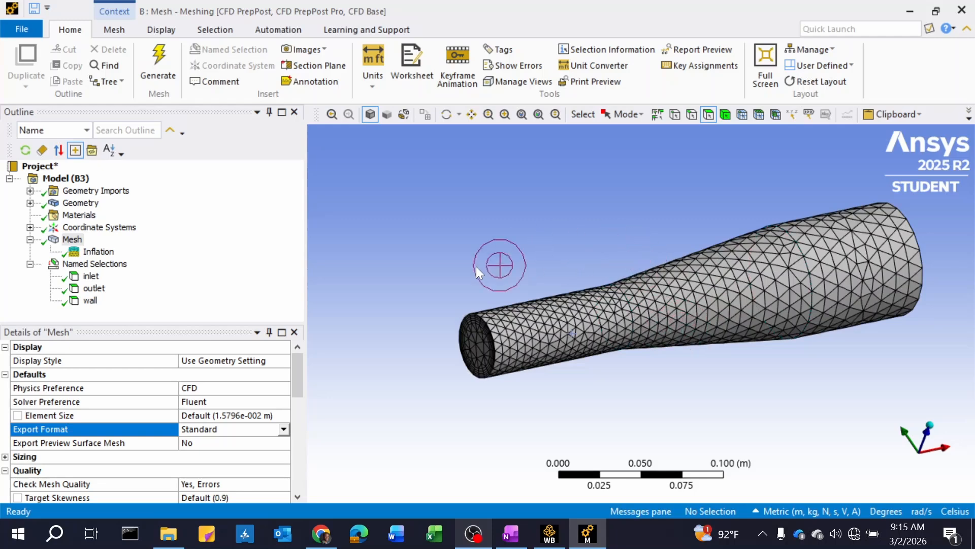
mouse_move(492, 271)
middle_mouse_down()
mouse_move(495, 248)
mouse_move(515, 243)
mouse_move(495, 256)
mouse_move(480, 242)
middle_mouse_up()
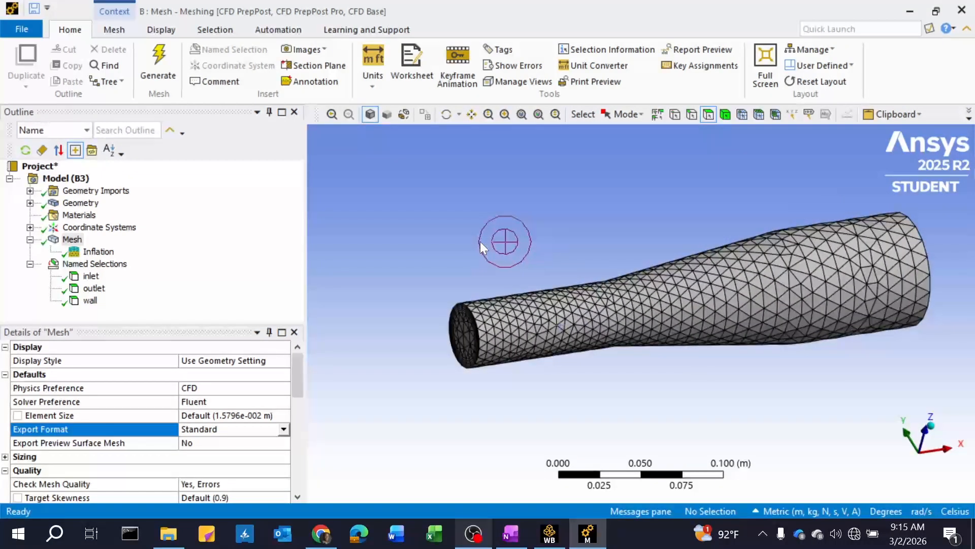
middle_click_drag(562, 265, 389, 357)
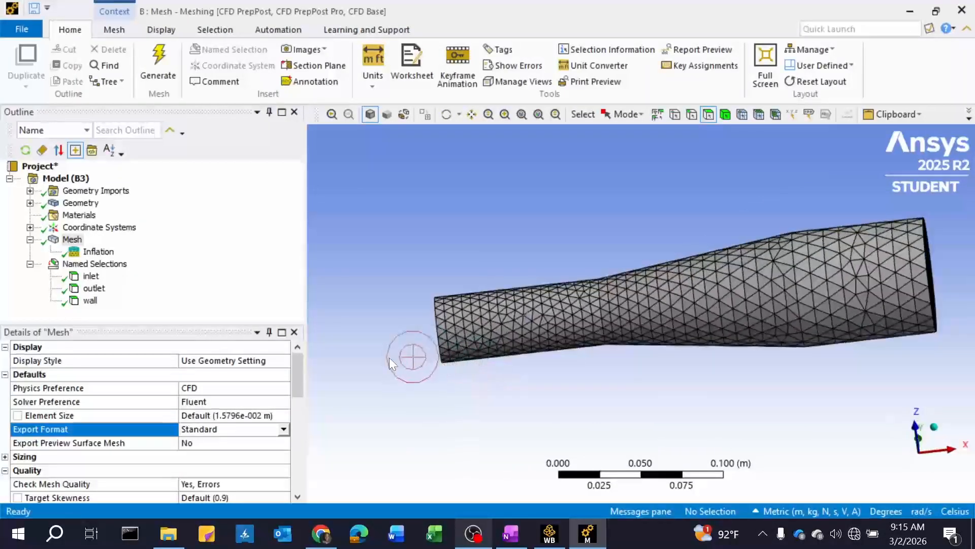
middle_click_drag(648, 366, 728, 386)
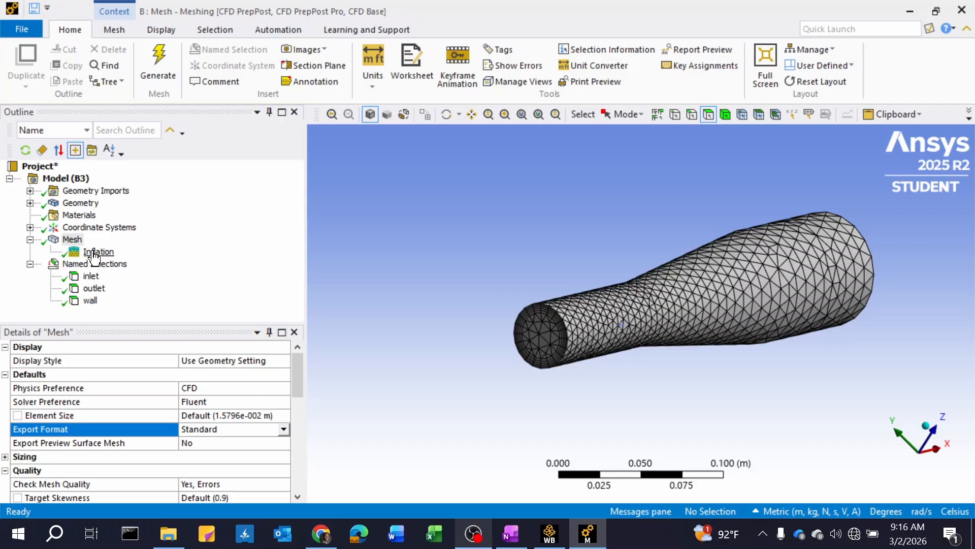
Add a Method control to the mesh and scope its geometry to the diffuser body
right_click(69, 241)
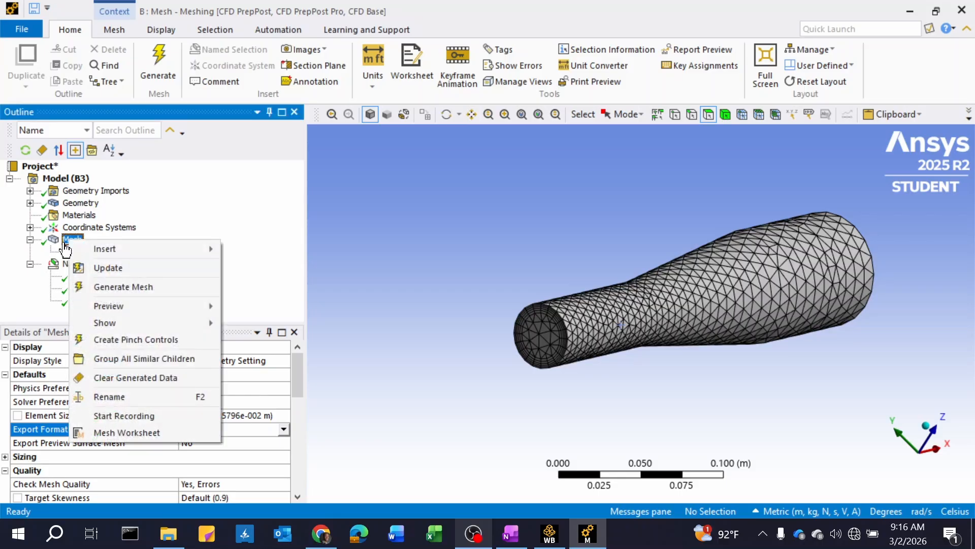
mouse_move(187, 250)
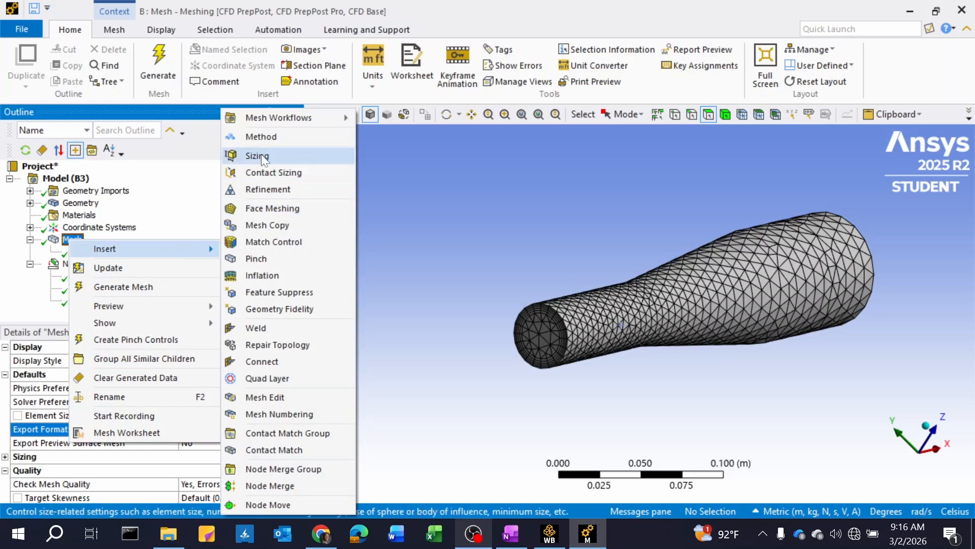
left_click(264, 136)
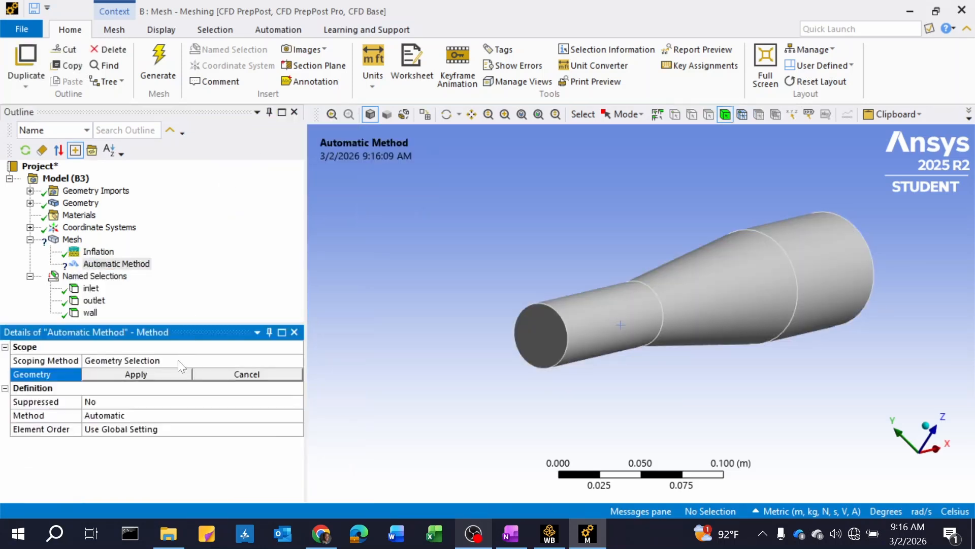
left_click(215, 361)
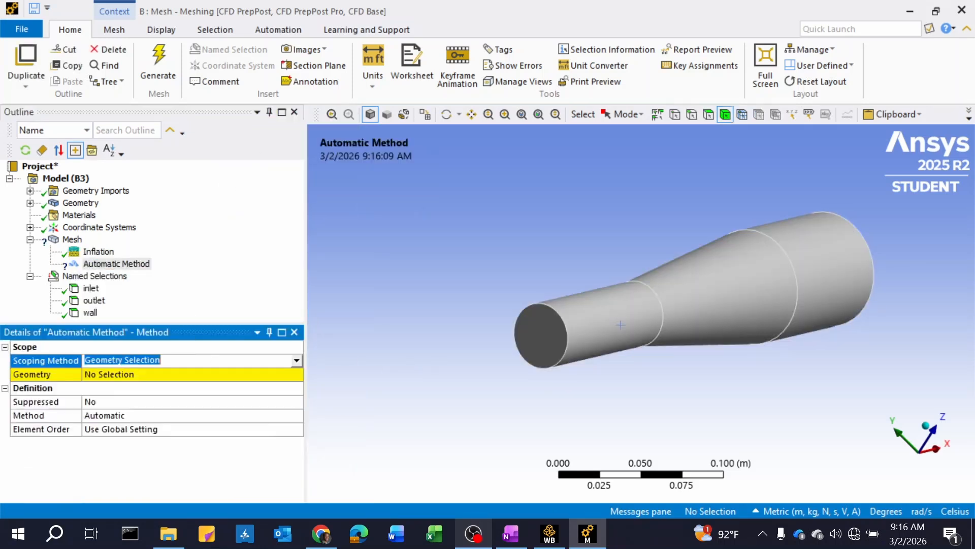
left_click(296, 361)
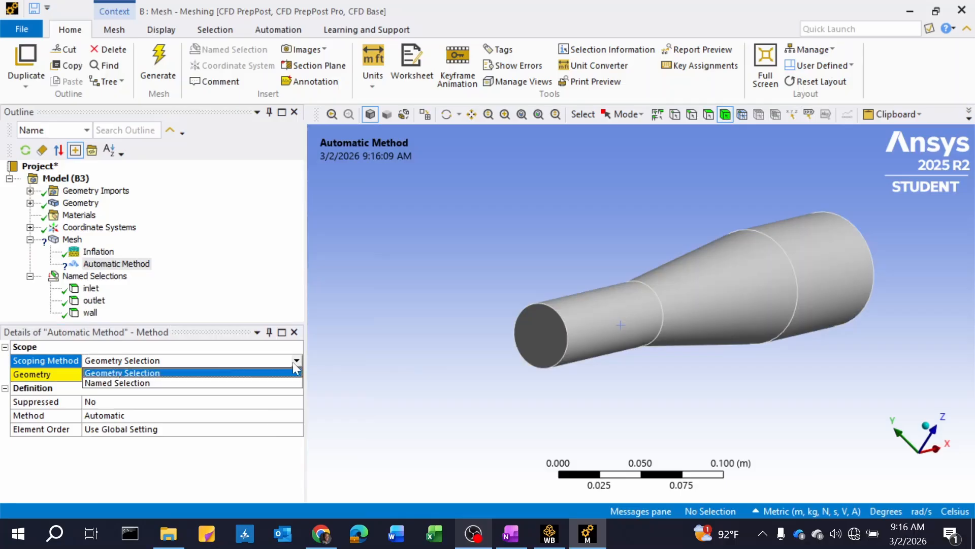
left_click(612, 342)
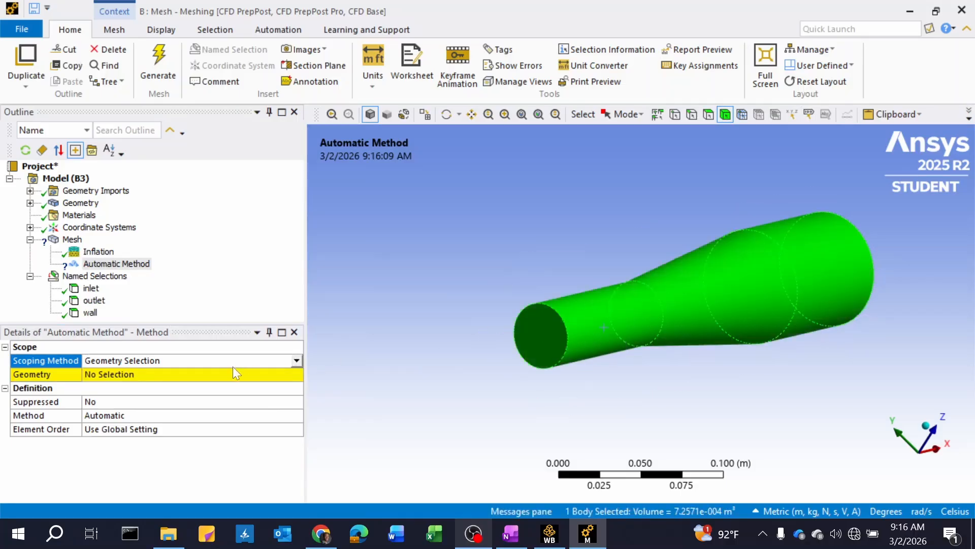
left_click(203, 374)
left_click(136, 375)
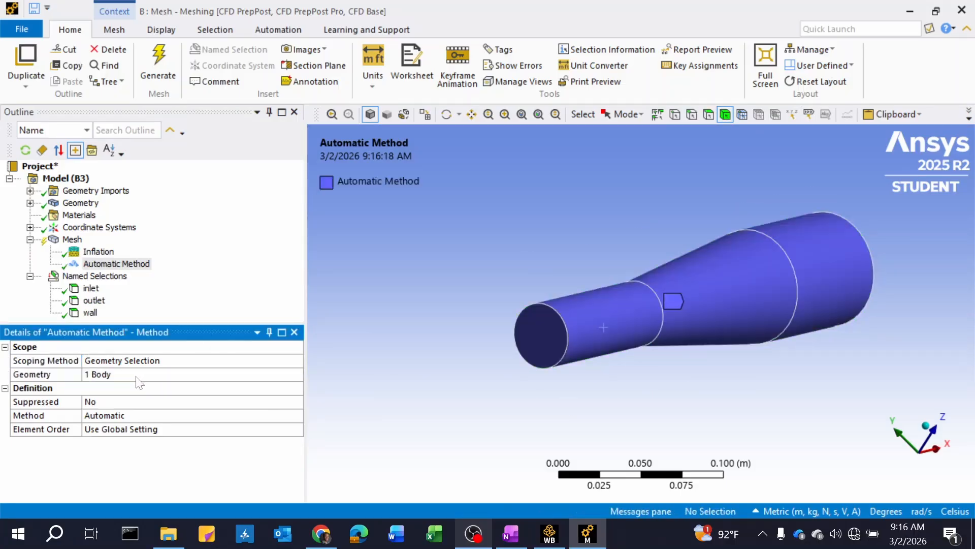
Set the diffuser body's meshing method to MultiZone
left_click(141, 416)
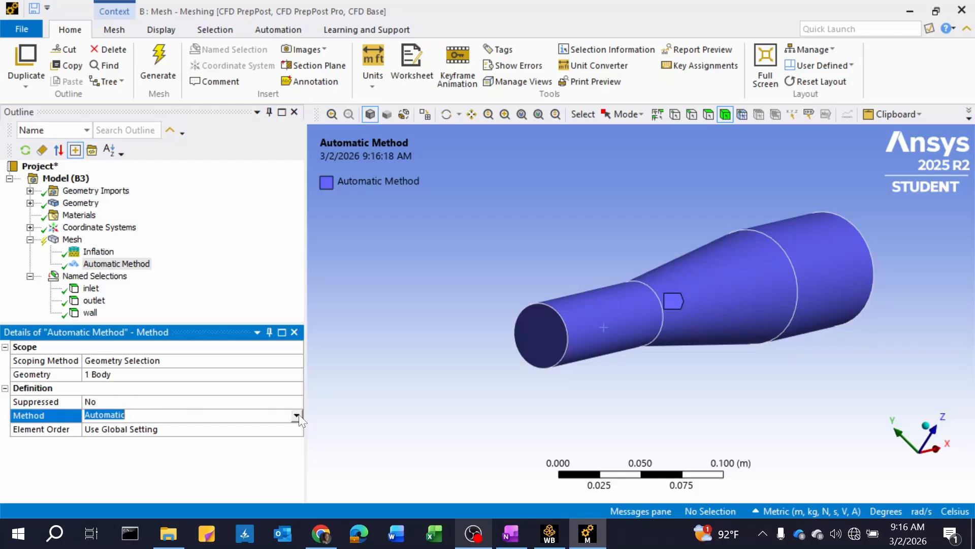
left_click(297, 415)
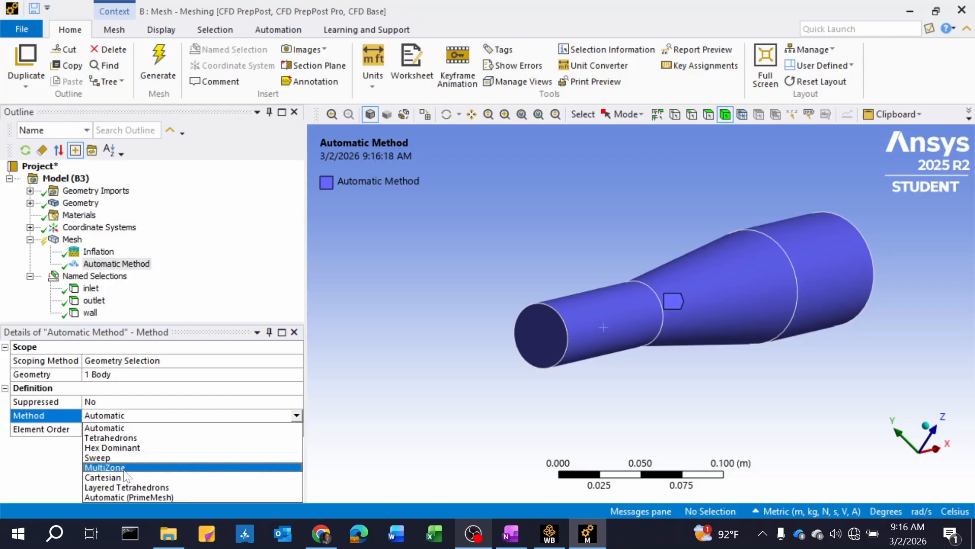
left_click(124, 468)
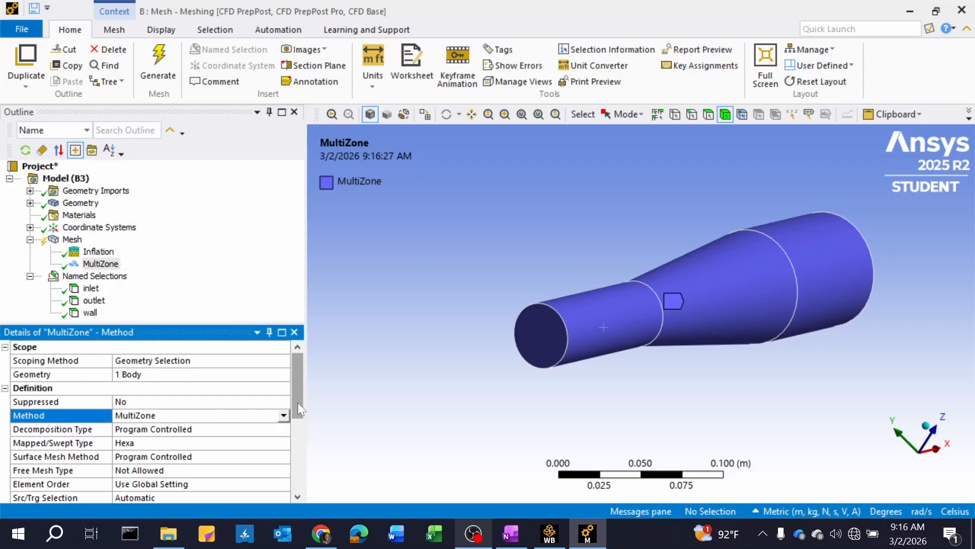
left_click_drag(298, 402, 307, 361)
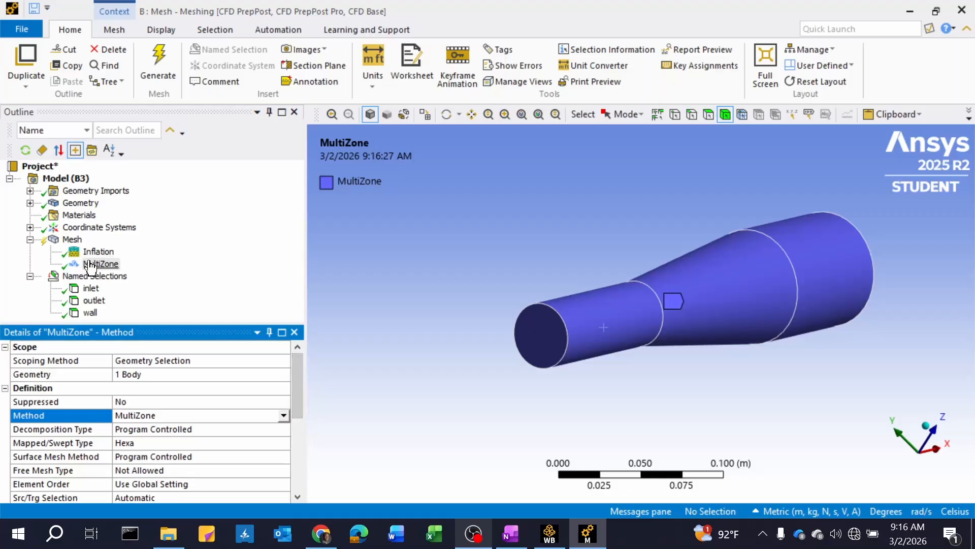
left_click(208, 288)
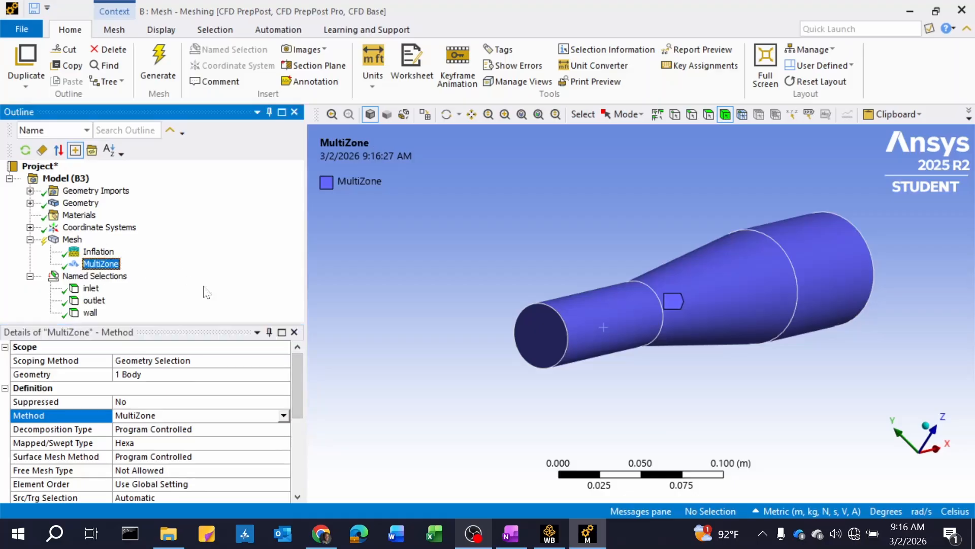
Regenerate the mesh with the MultiZone method and inspect the element layout along the diffuser
right_click(71, 239)
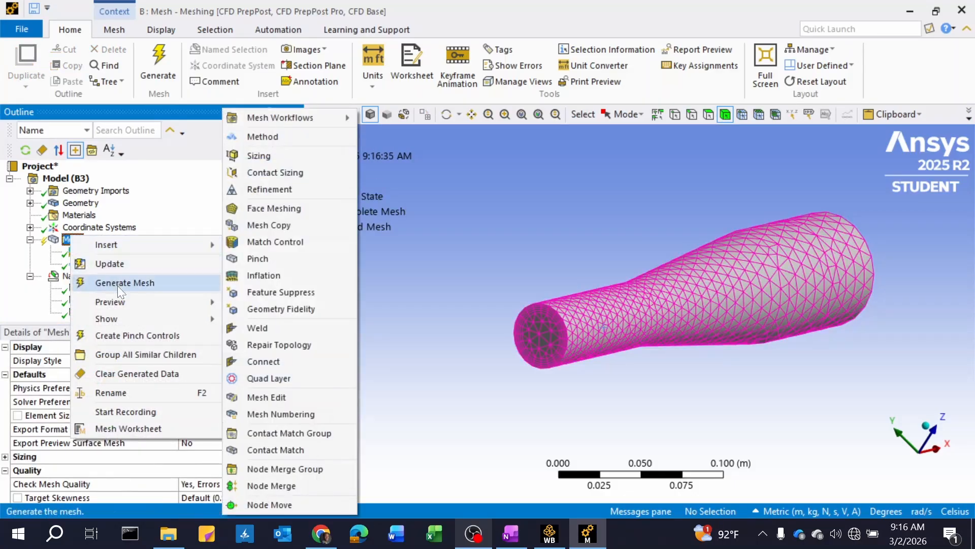
left_click(117, 284)
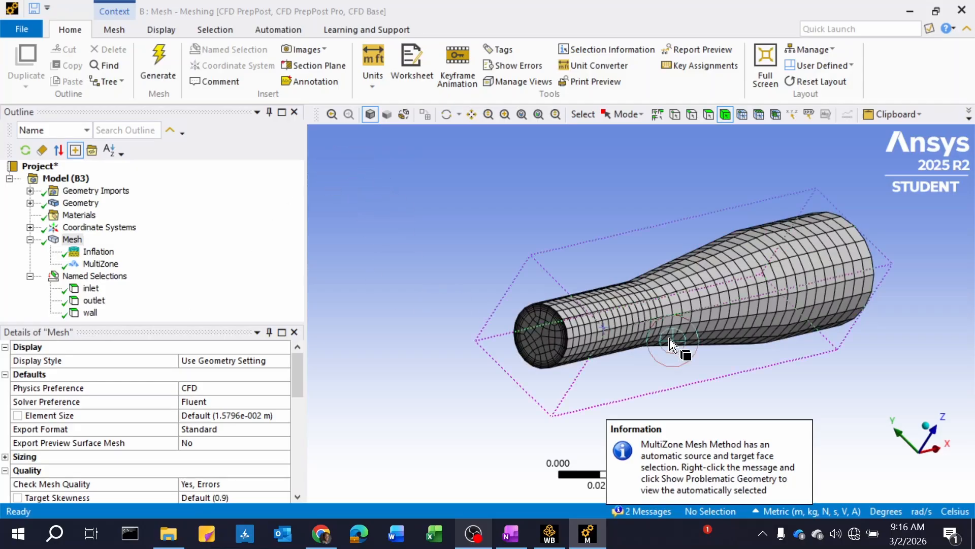
middle_click_drag(625, 300, 546, 266)
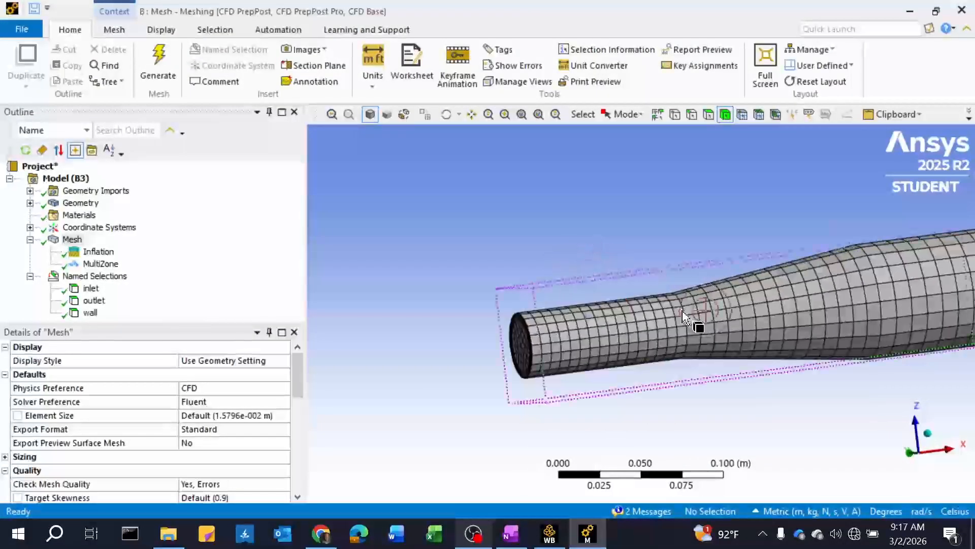
middle_click_drag(709, 337, 636, 317, "ctrl")
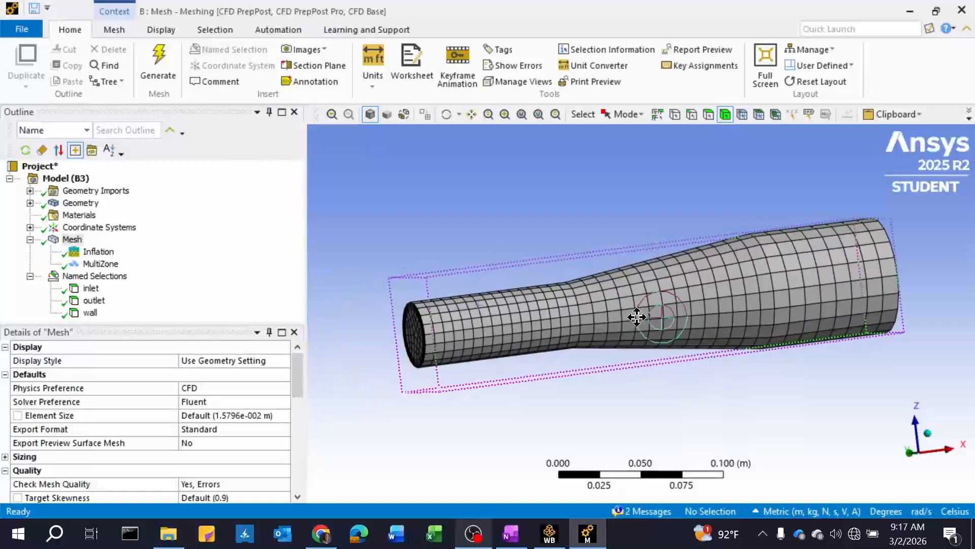
scroll(639, 318, "up", 2)
scroll(639, 318, "down", 2)
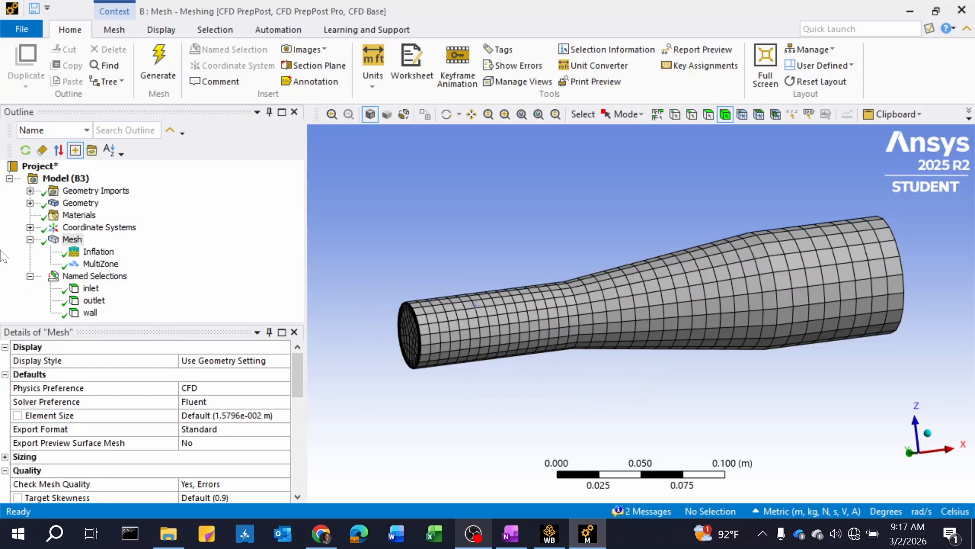
Review the MultiZone and Inflation controls and the further controls that can be inserted under the mesh
left_click(100, 263)
left_click(98, 252)
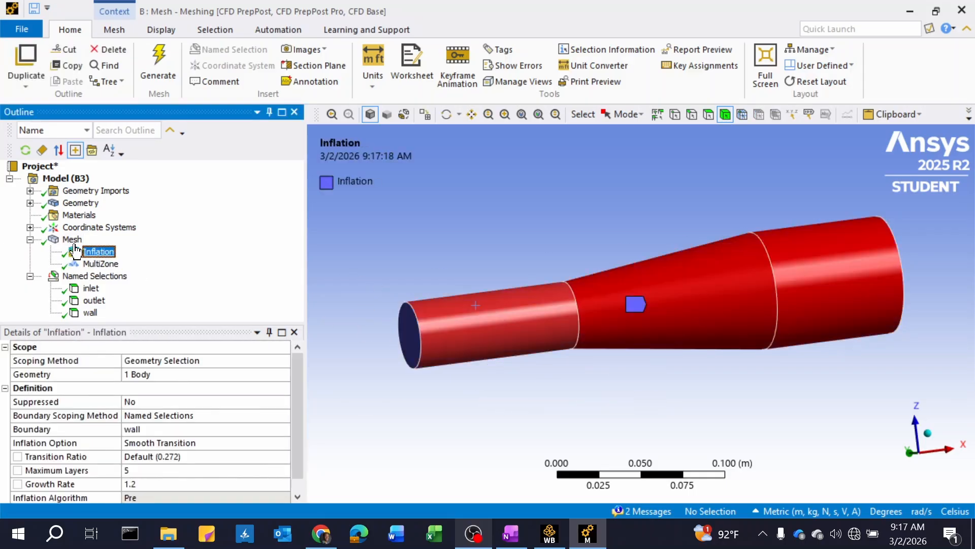
right_click(71, 239)
mouse_move(163, 243)
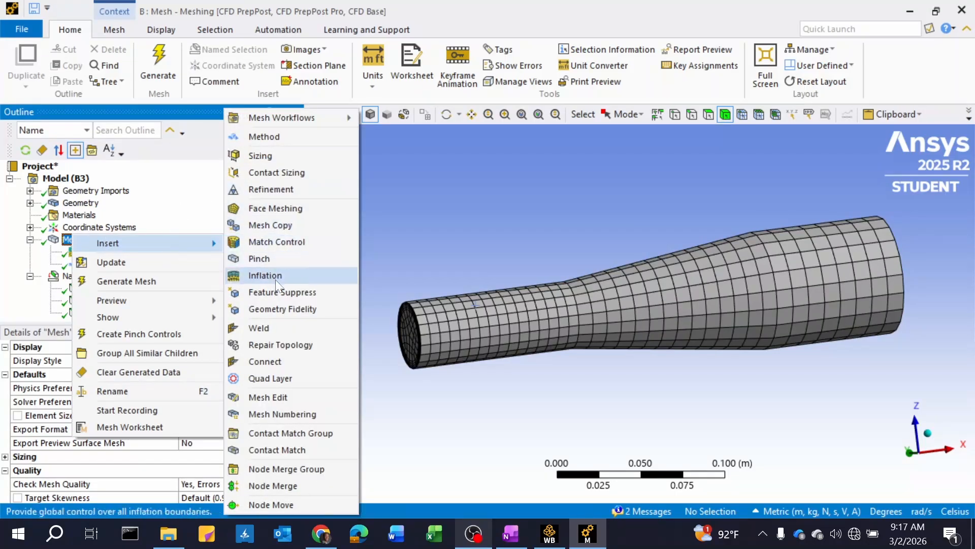
left_click(194, 212)
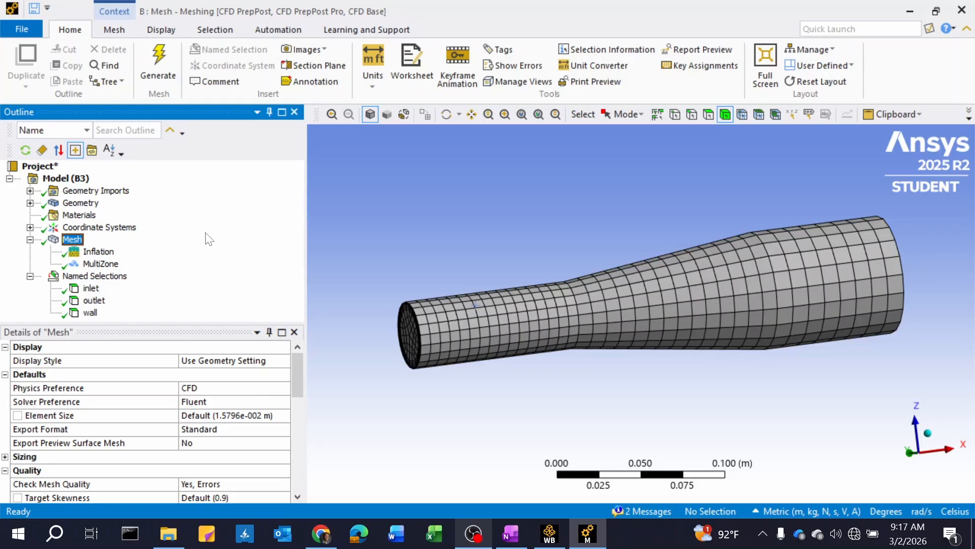
left_click(473, 533)
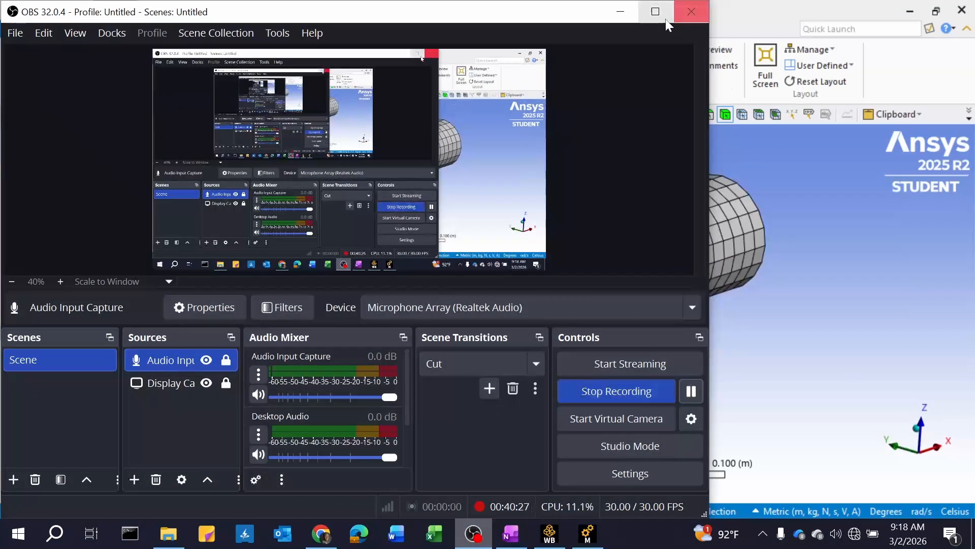
left_click(633, 15)
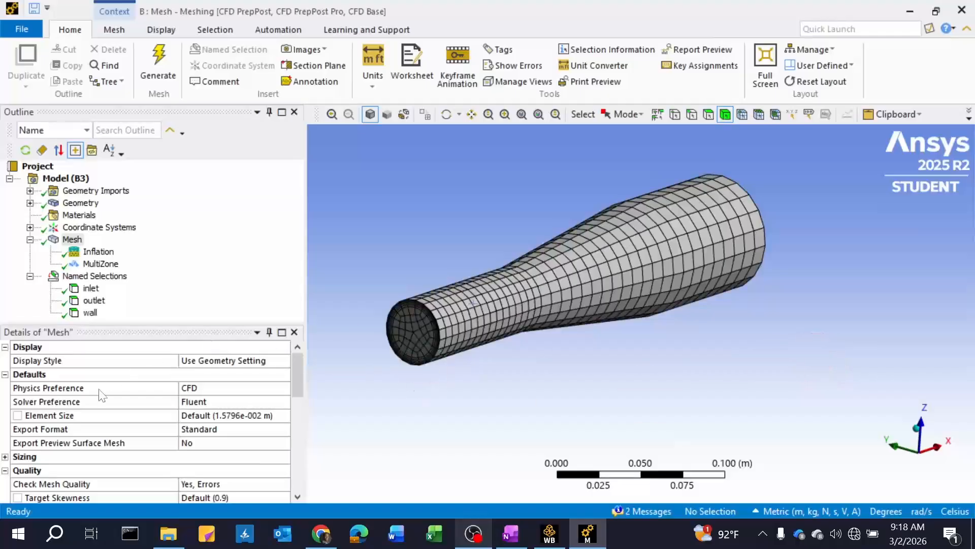
Examine the mesh's detail settings and inspect the diffuser mesh around its small inlet face
scroll(107, 431, "down", 8)
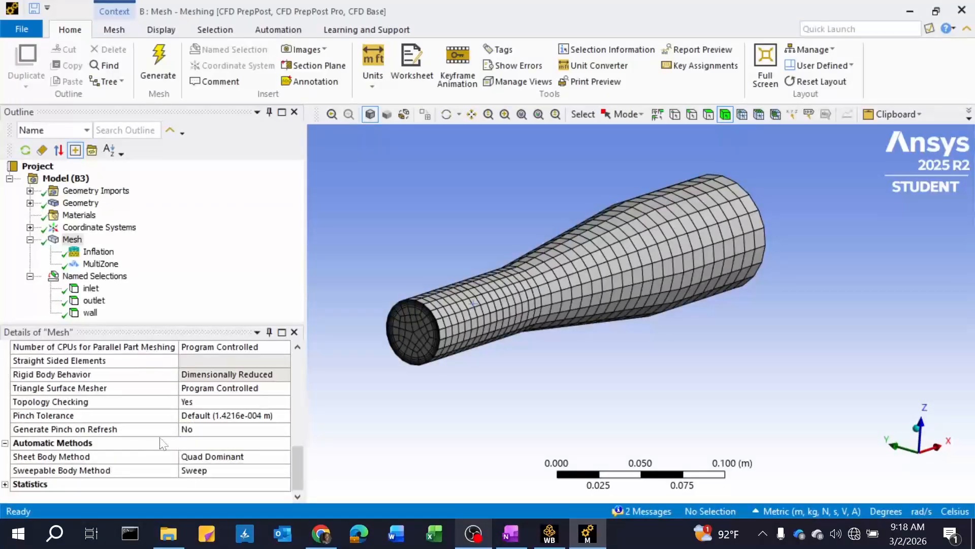
scroll(163, 443, "up", 1)
scroll(428, 337, "up", 3)
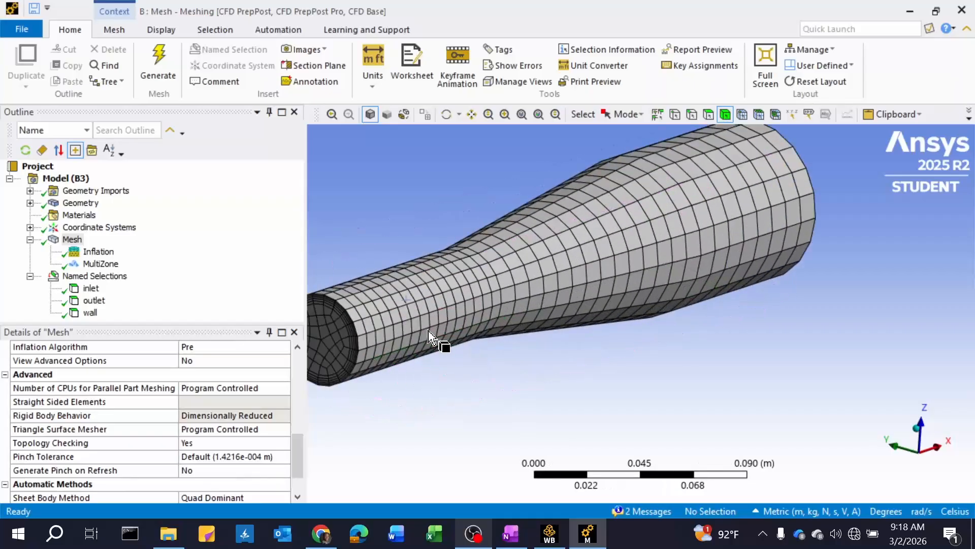
middle_click_drag(429, 336, 528, 351)
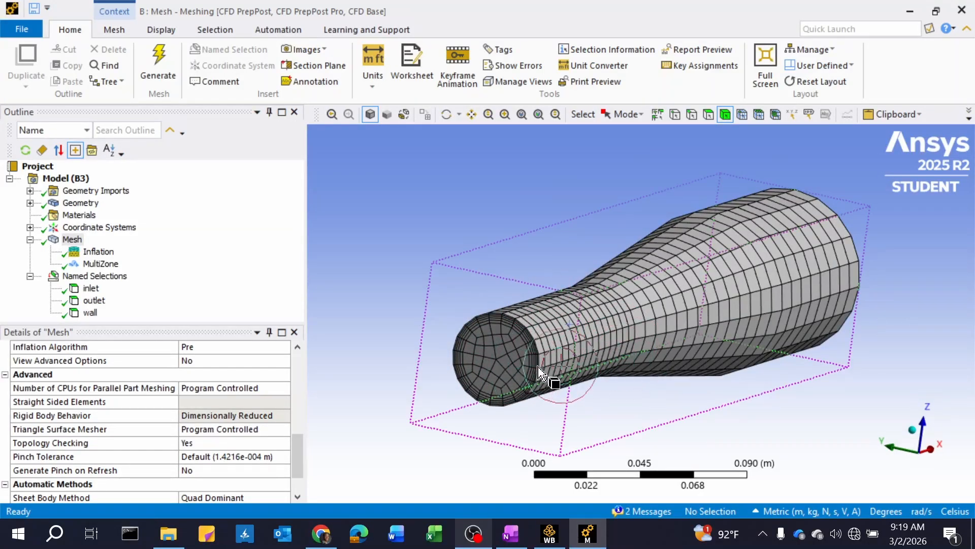
middle_click_drag(598, 363, 584, 338)
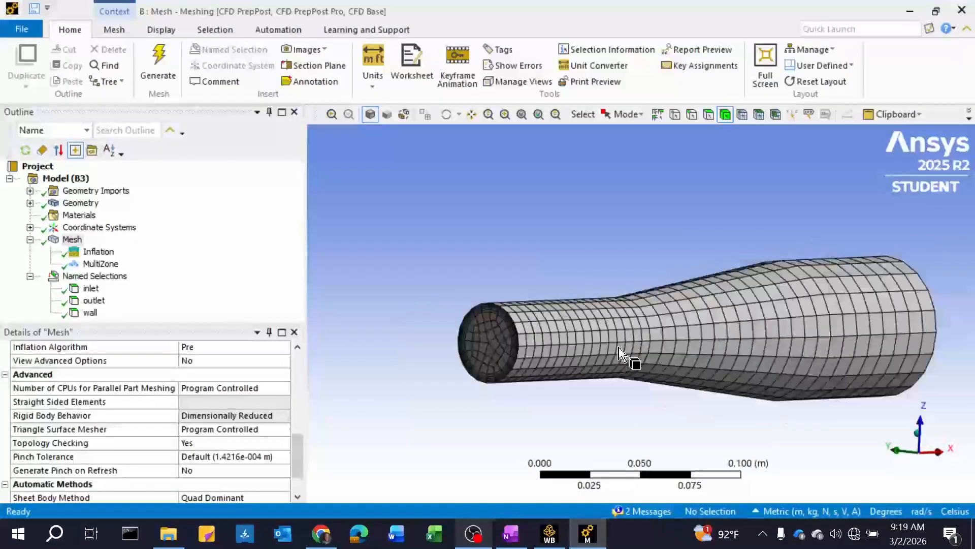
Switch to Workbench and add a Fluent component system linked to the existing Mesh cell
left_click(549, 532)
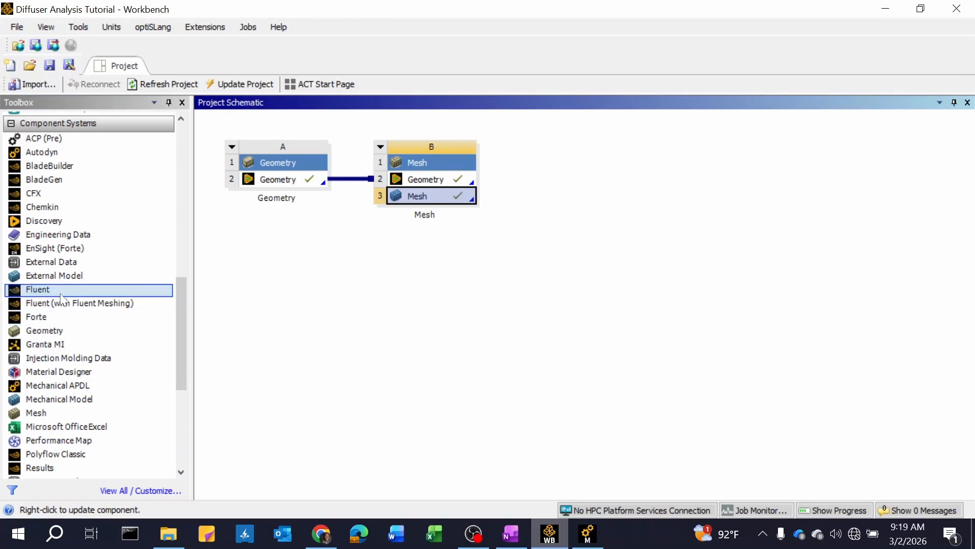
left_click_drag(53, 289, 461, 196)
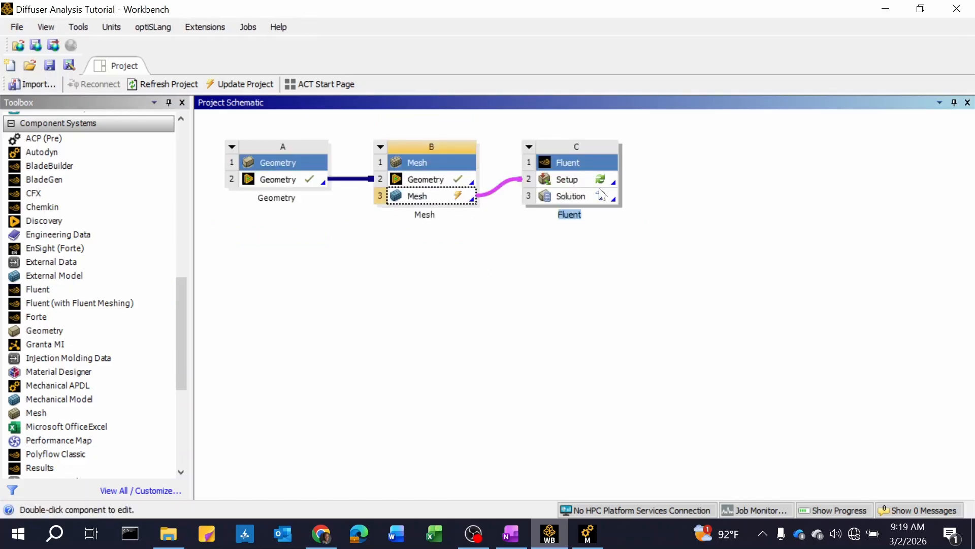
left_click(588, 532)
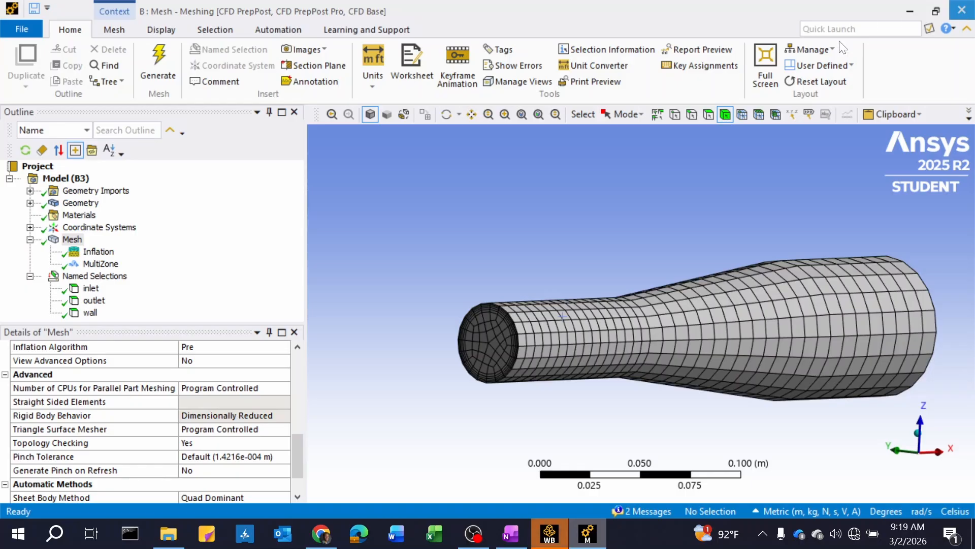
left_click(550, 535)
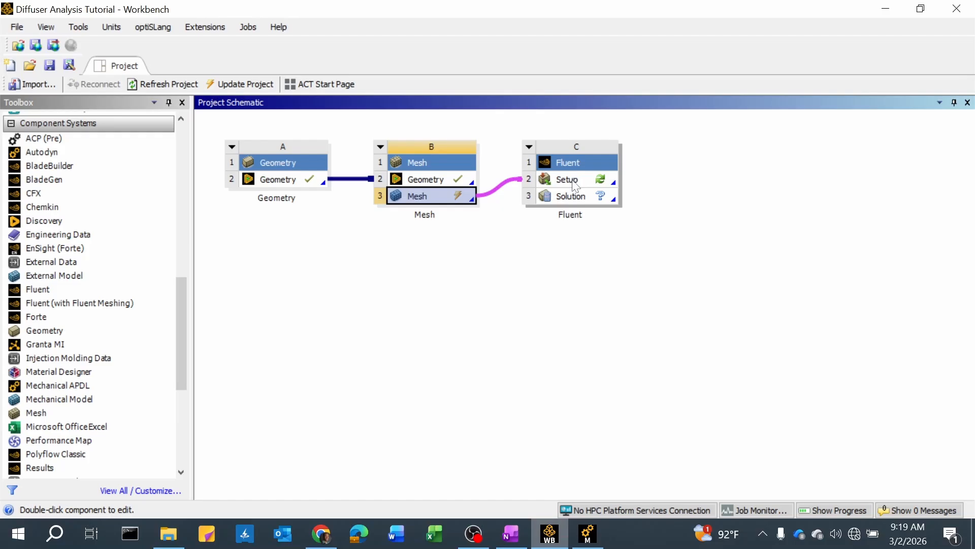
Try to open the Setup cell of the Fluent system
double_click(573, 180)
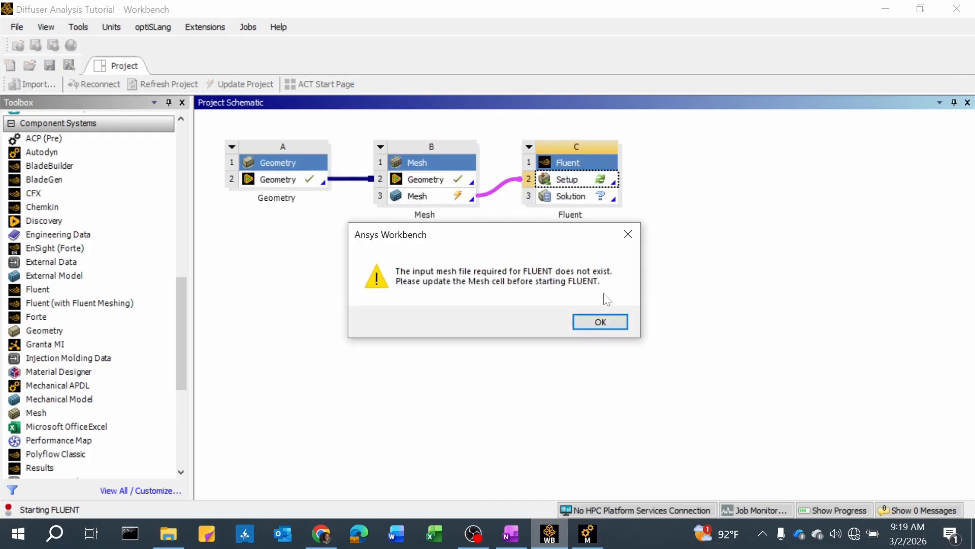
left_click(602, 322)
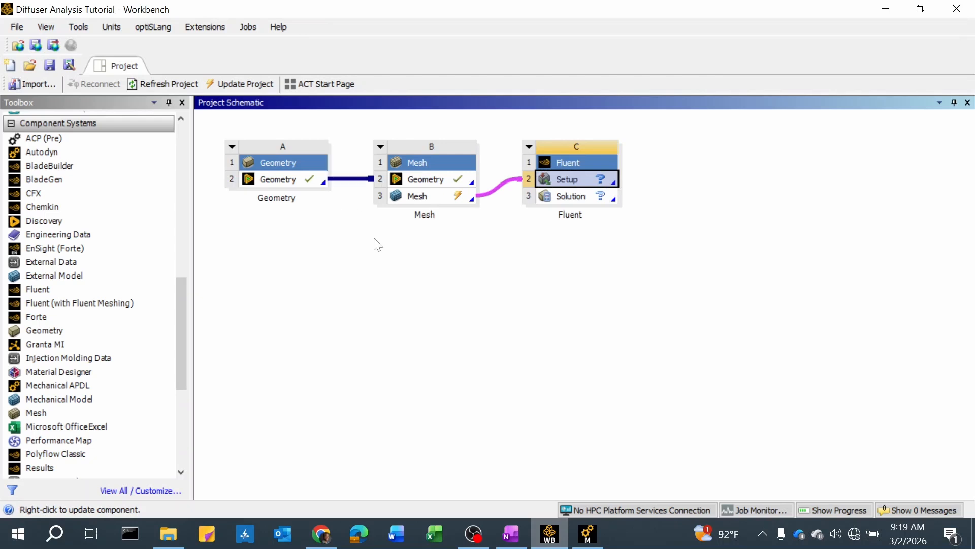
key("alt+Tab")
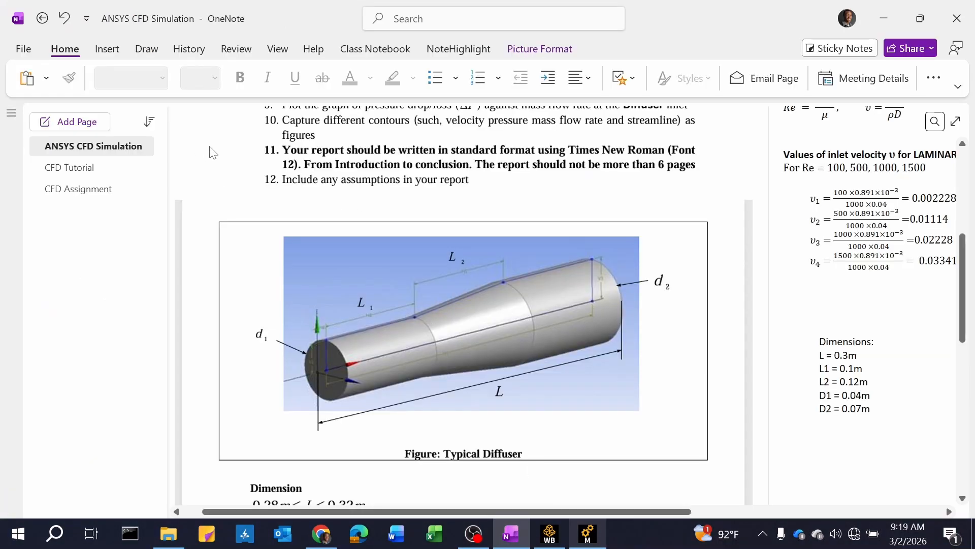
key("alt+Tab")
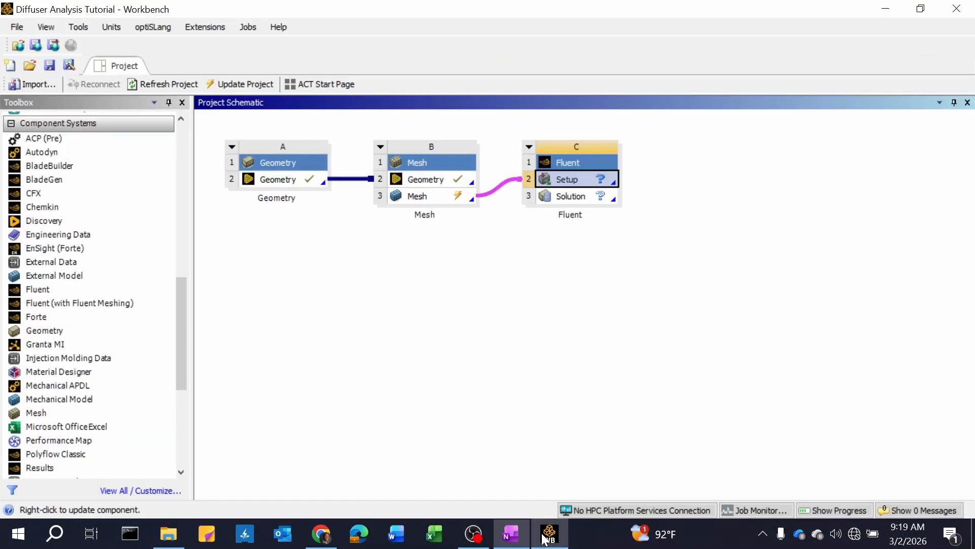
Update the Mesh cell of system B and open the Setup cell of the Fluent system
right_click(449, 199)
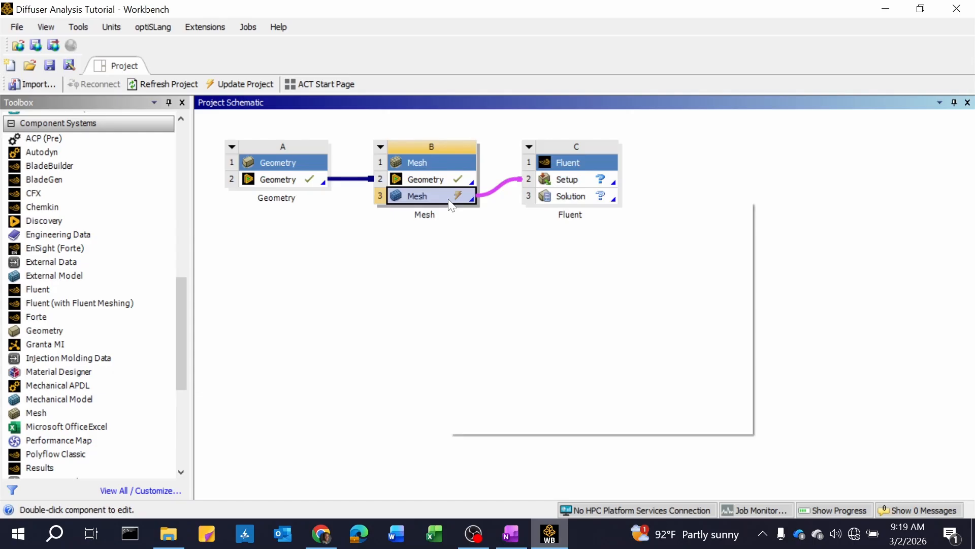
left_click(529, 285)
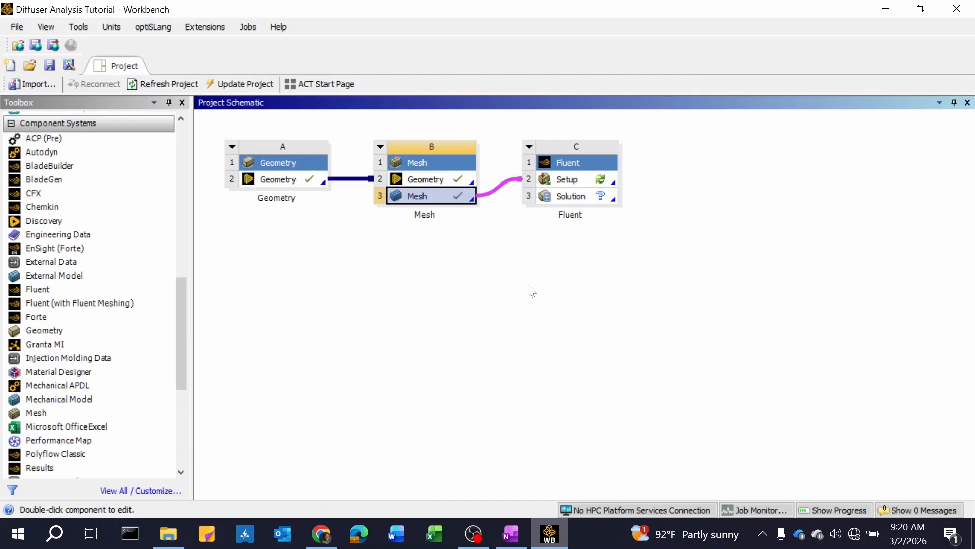
double_click(572, 178)
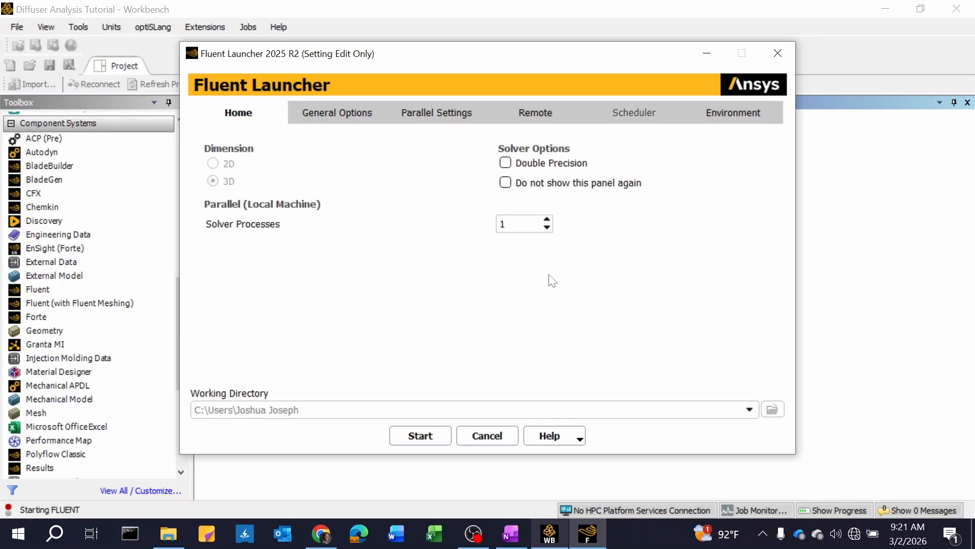
Set the number of solver processes to 3 and start Fluent
left_click(547, 220)
left_click(547, 219)
left_click(547, 219)
left_click(547, 220)
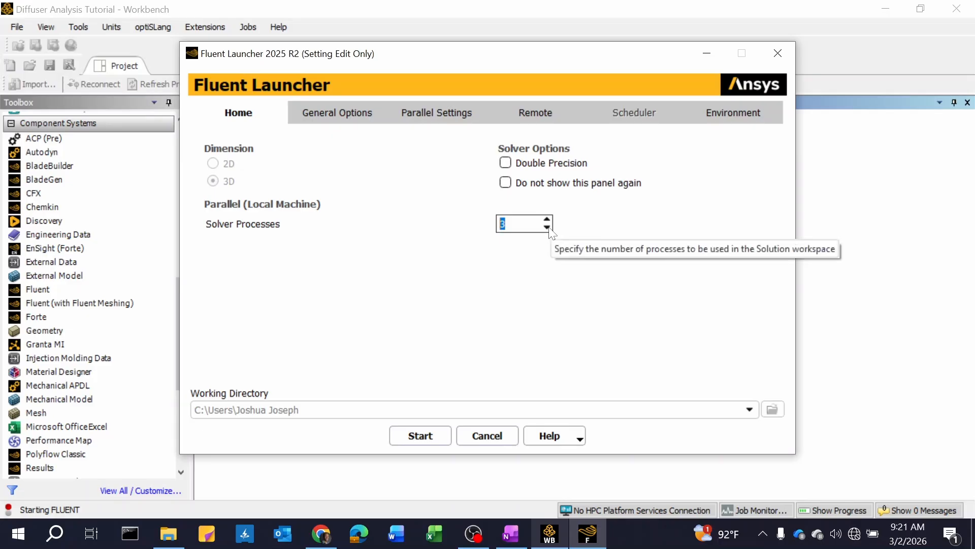
left_click(547, 227)
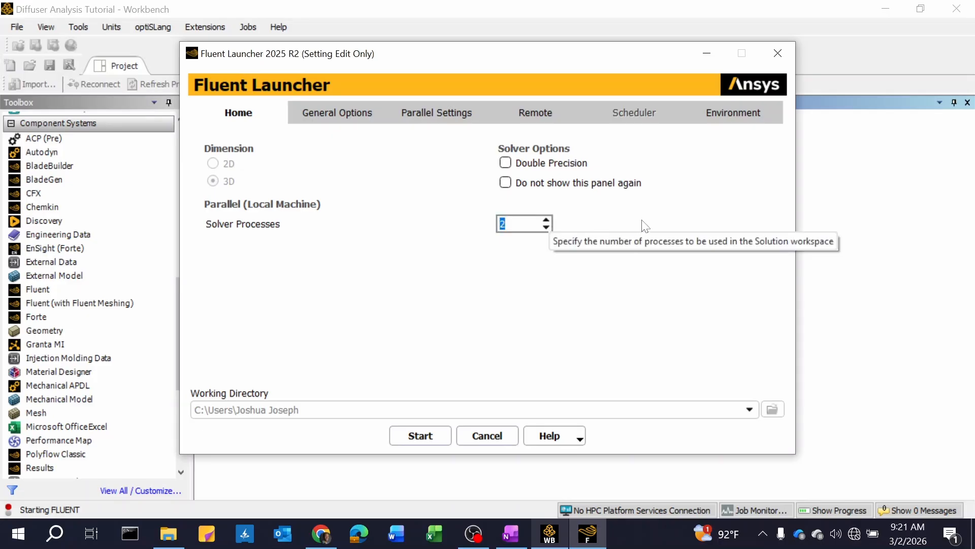
left_click(547, 220)
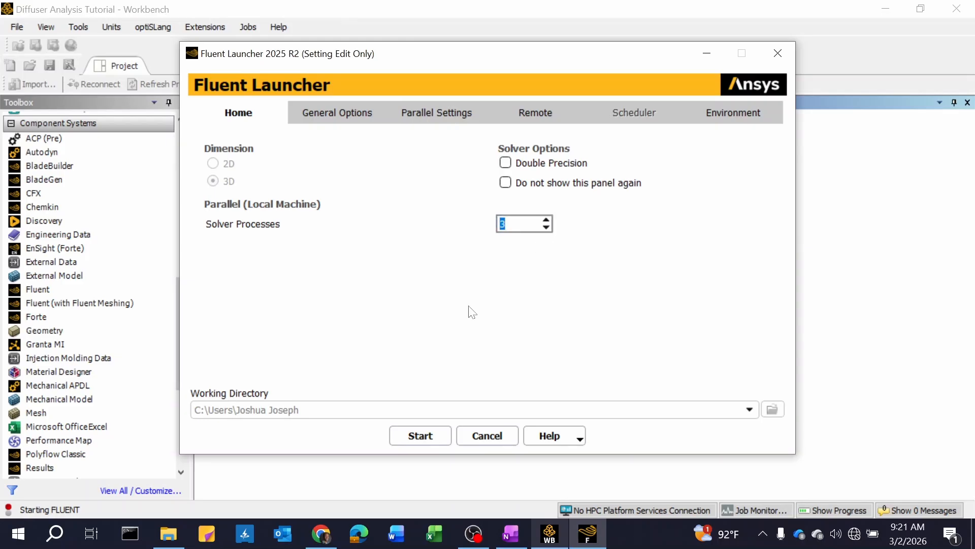
left_click(547, 227)
left_click(420, 435)
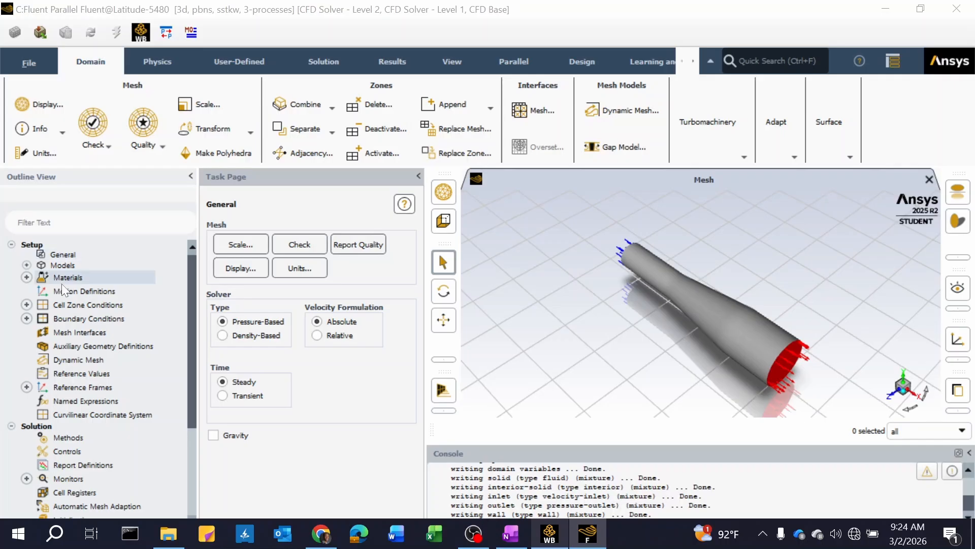
Examine the Setup, Solution and Results branches of the outline and the available Physics, Solution and Results commands
scroll(66, 289, "down", 3)
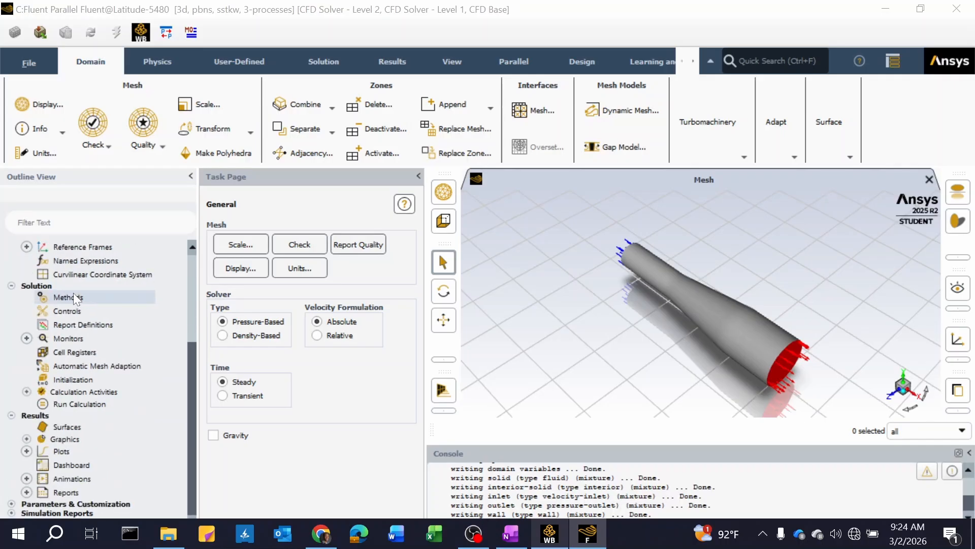
scroll(73, 293, "up", 3)
scroll(72, 292, "down", 1)
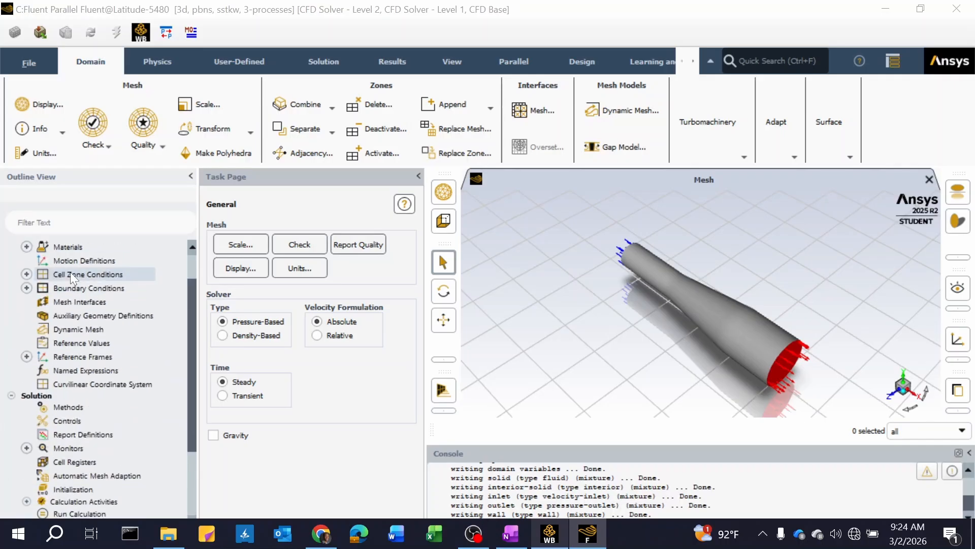
left_click(158, 61)
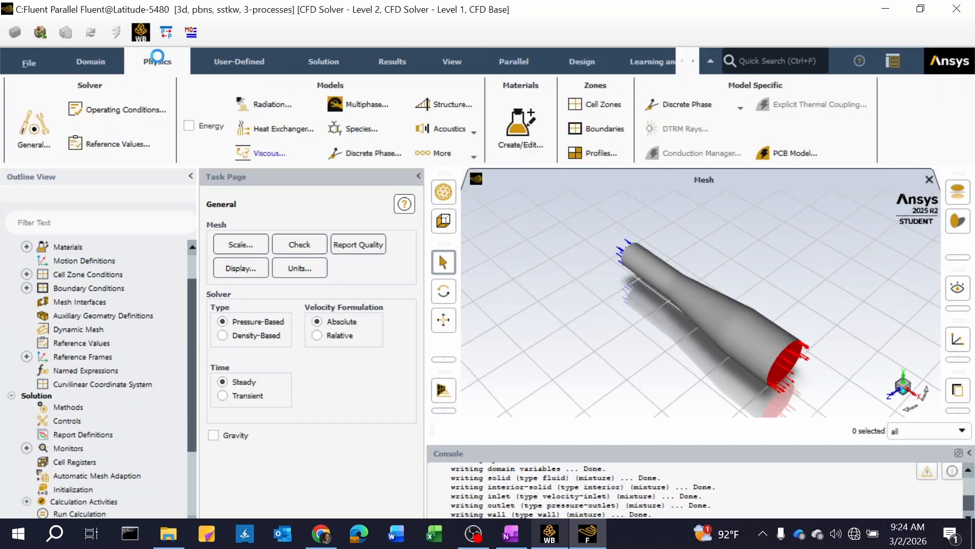
left_click(240, 65)
left_click(353, 68)
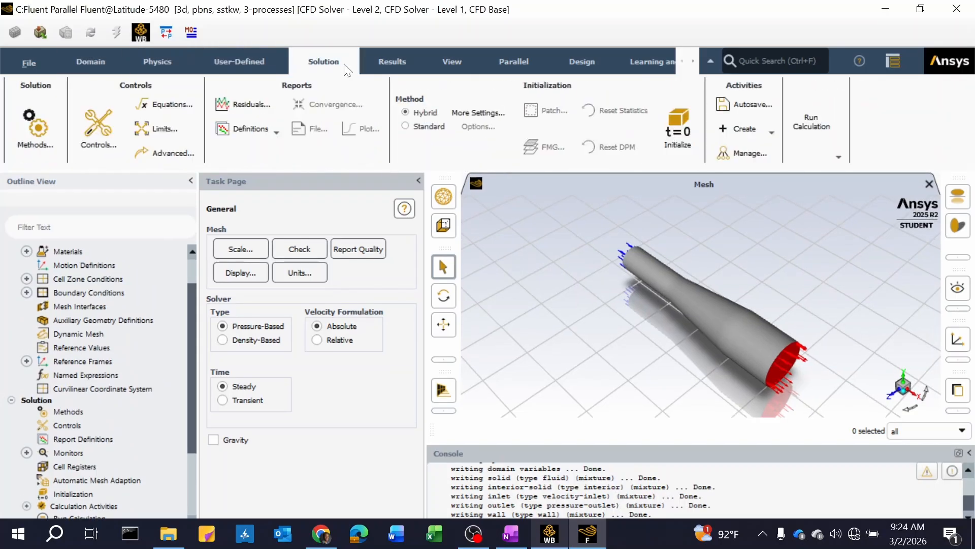
left_click(390, 68)
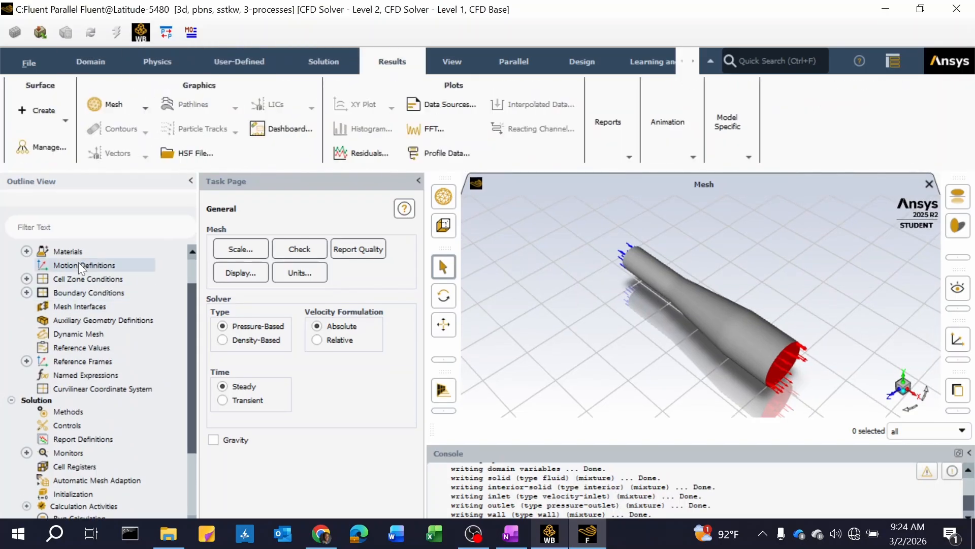
scroll(84, 303, "down", 3)
scroll(80, 307, "up", 4)
scroll(79, 301, "down", 3)
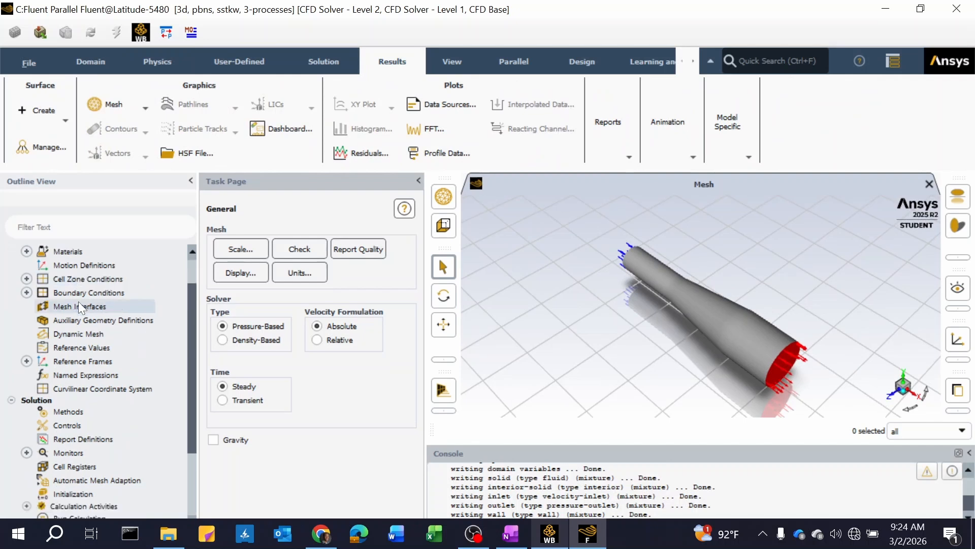
scroll(80, 302, "up", 3)
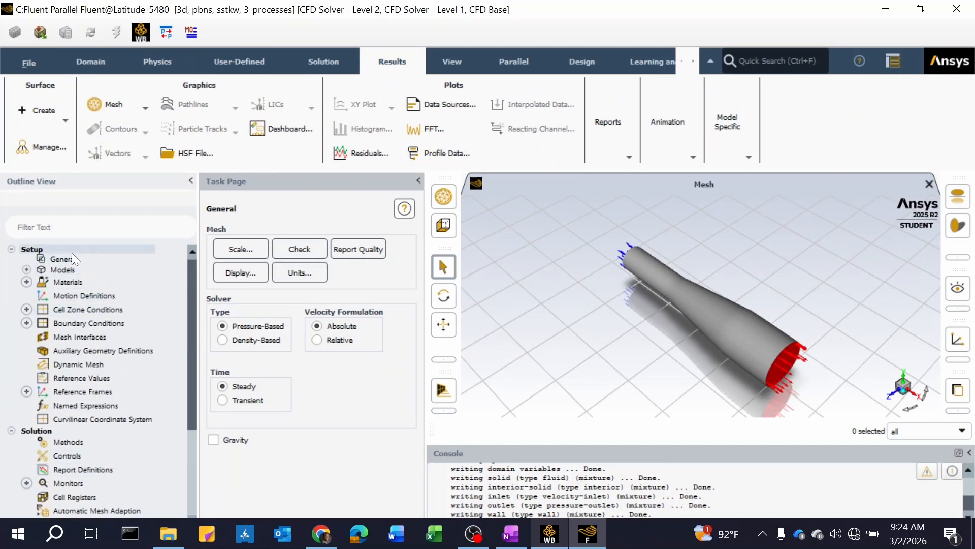
scroll(71, 393, "down", 3)
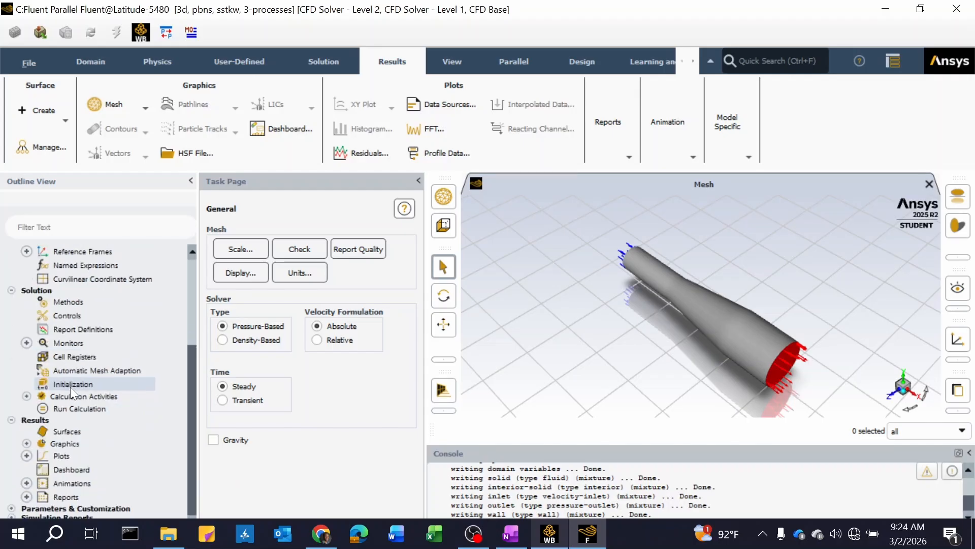
scroll(102, 384, "up", 3)
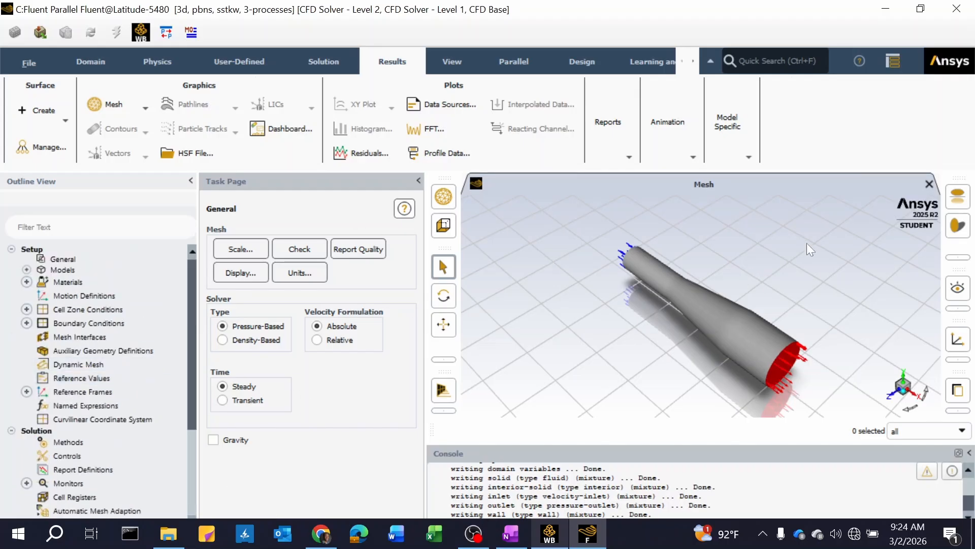
Inspect the diffuser's inlet and outlet in the mesh display and enlarge the console area slightly
left_click_drag(805, 337, 795, 283)
middle_click_drag(791, 277, 812, 269)
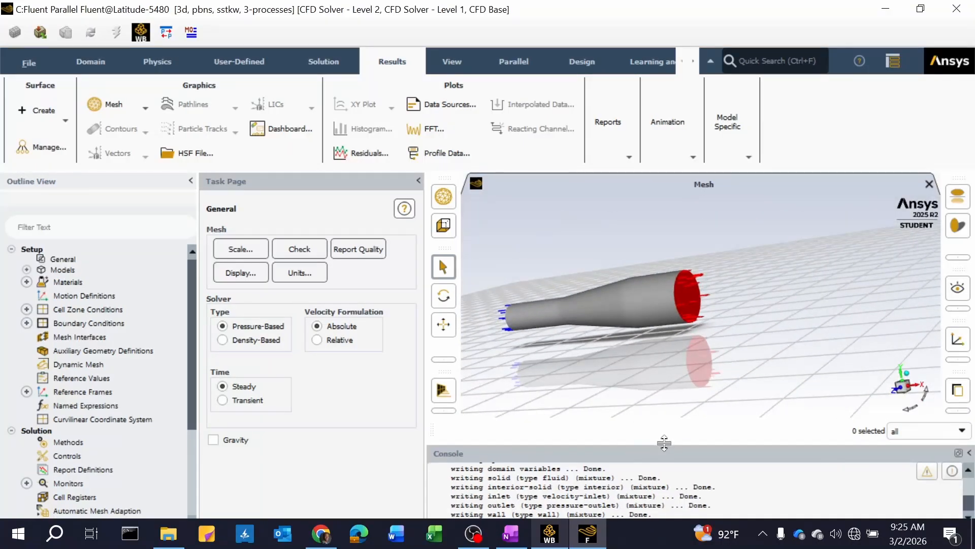
left_click_drag(660, 447, 662, 398)
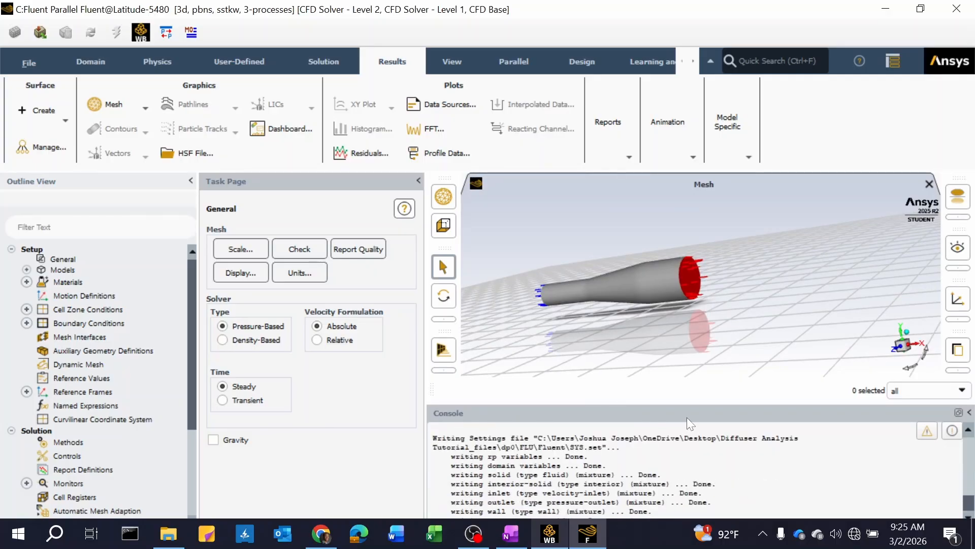
left_click_drag(690, 404, 696, 417)
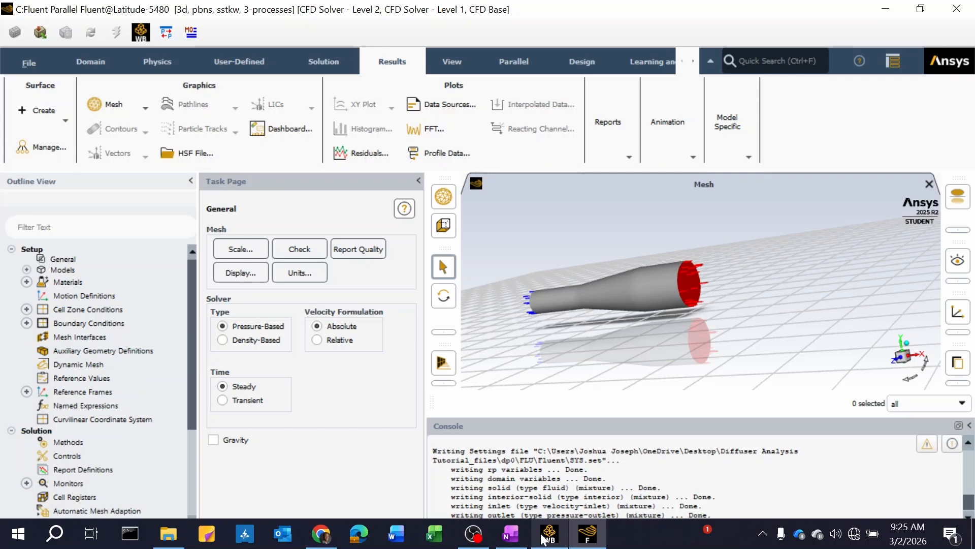
middle_click_drag(647, 308, 618, 355, "ctrl")
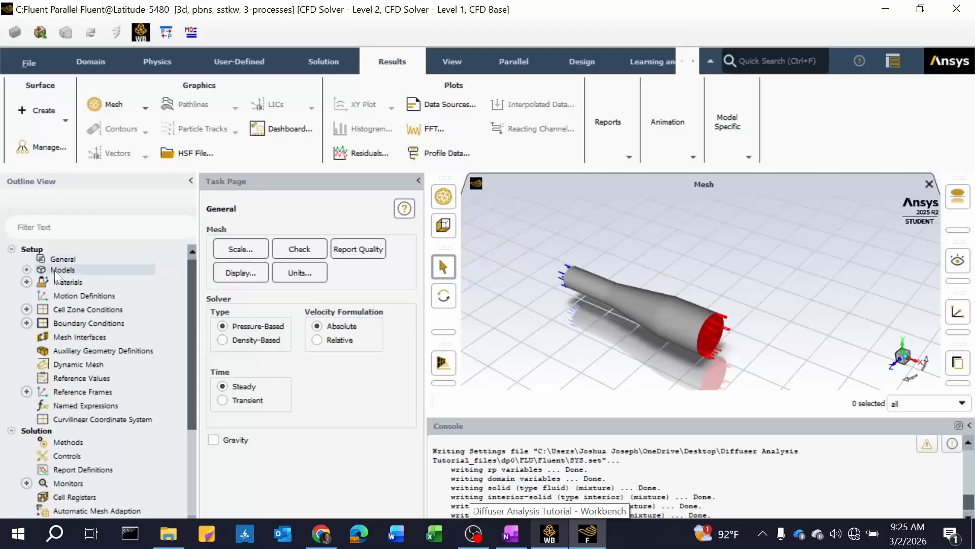
Set the viscous model to Laminar
left_click(26, 270)
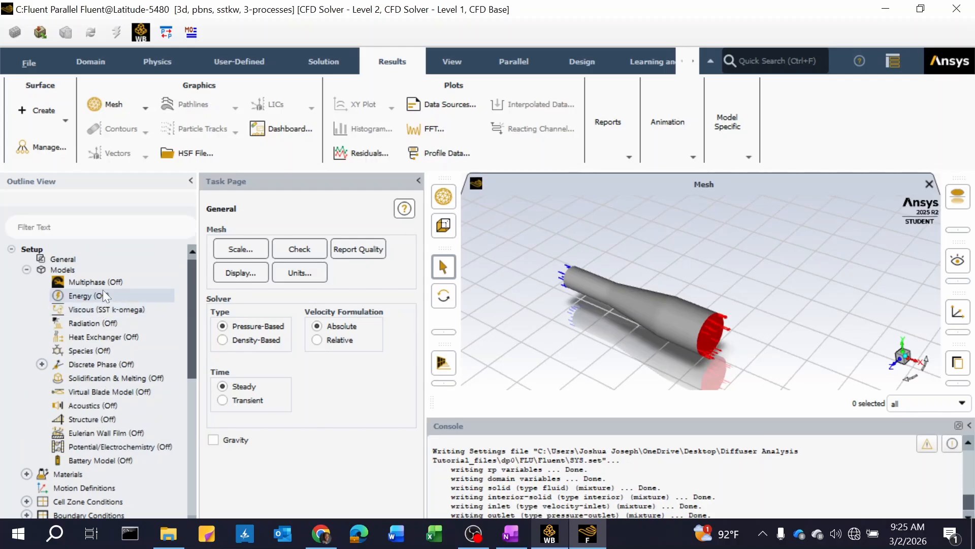
left_click(89, 314)
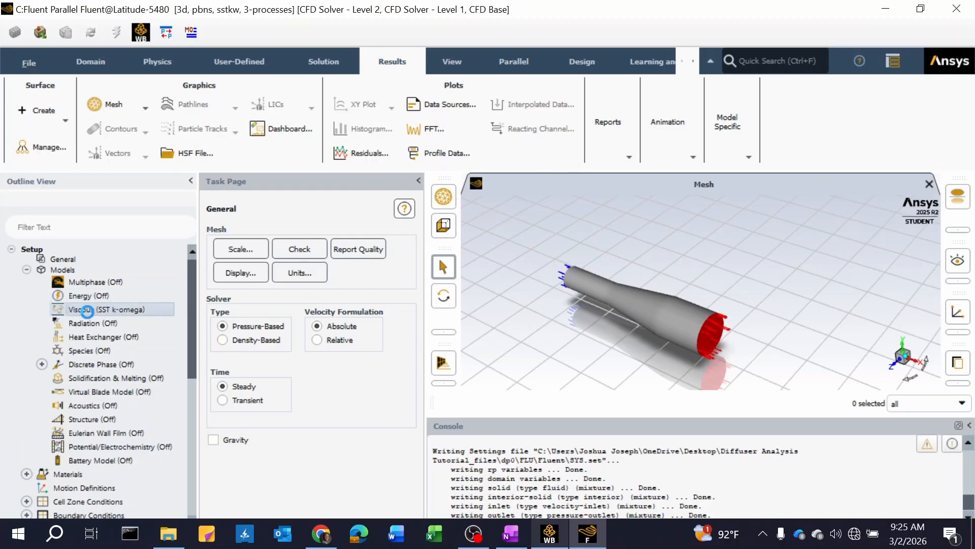
double_click(92, 307)
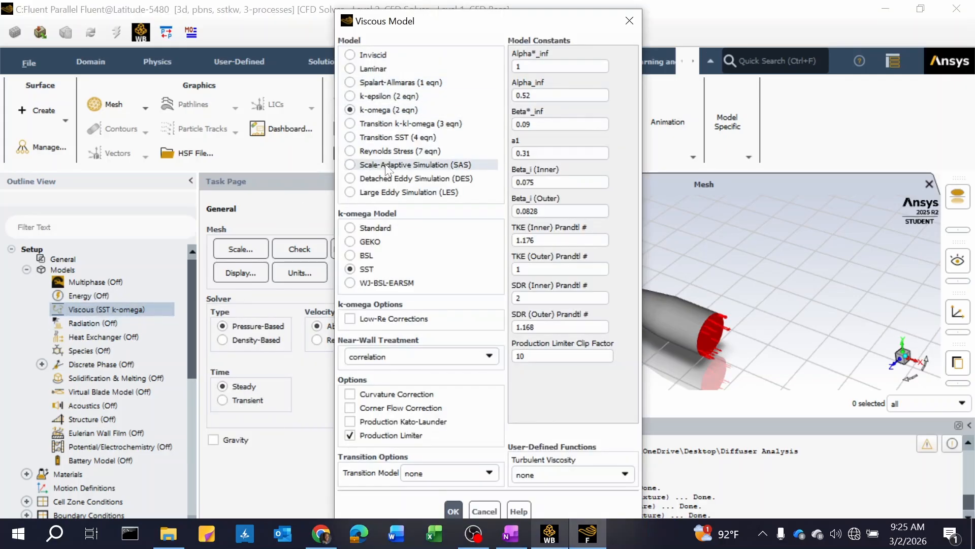
left_click(350, 69)
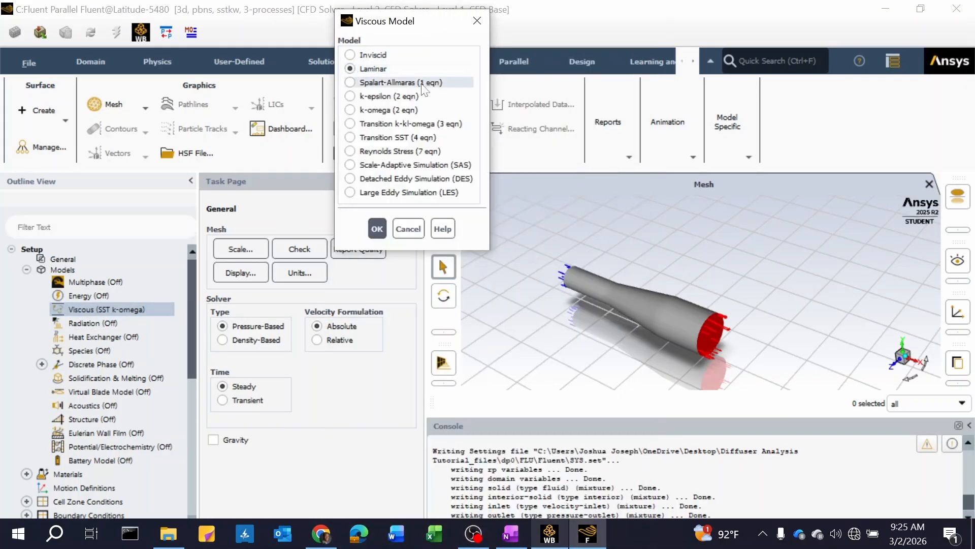
left_click(377, 229)
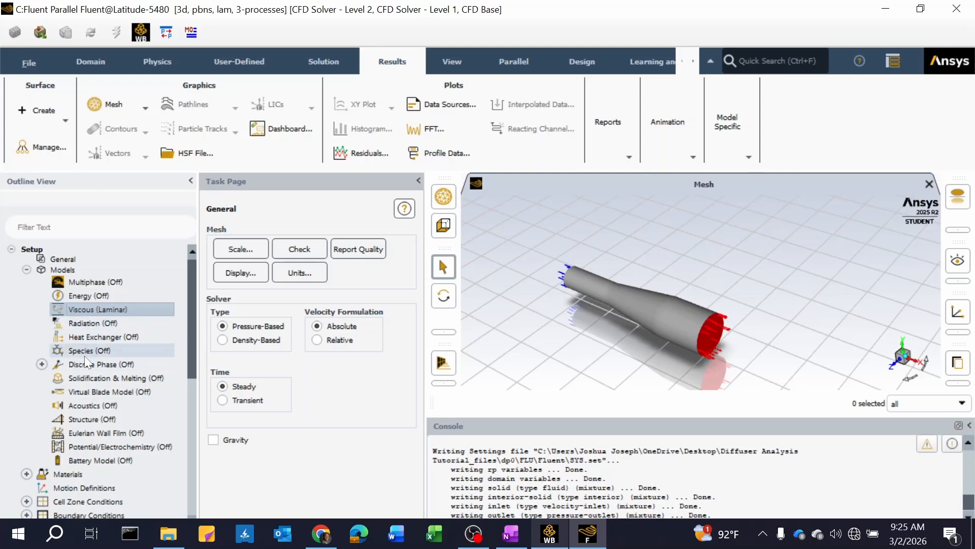
left_click(26, 269)
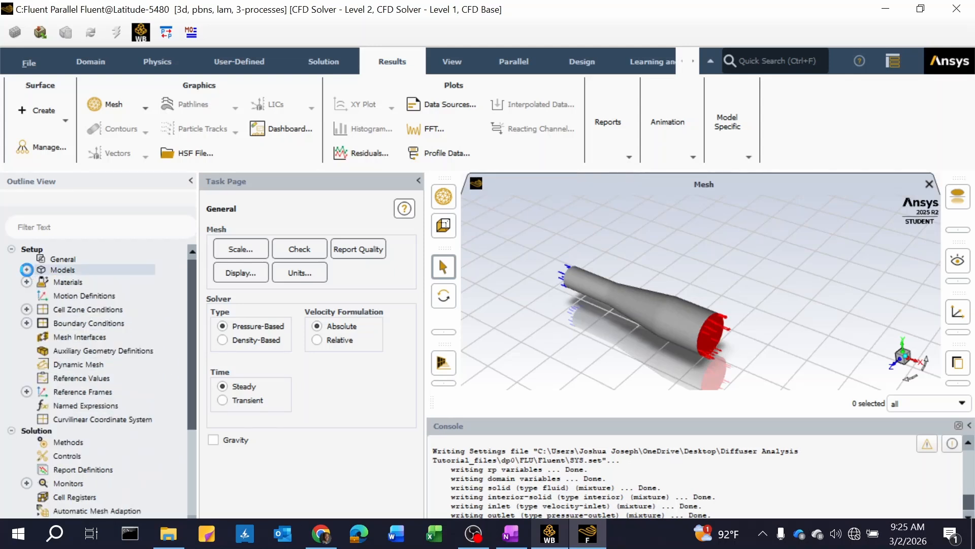
Start a new fluid material, name it water, and check the material type and Fluent fluid material choices
left_click(27, 282)
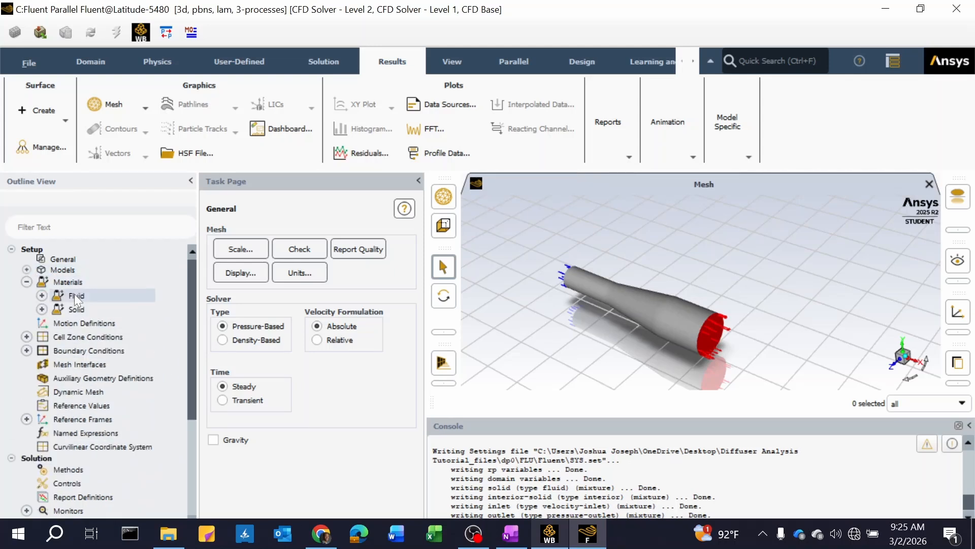
left_click(42, 295)
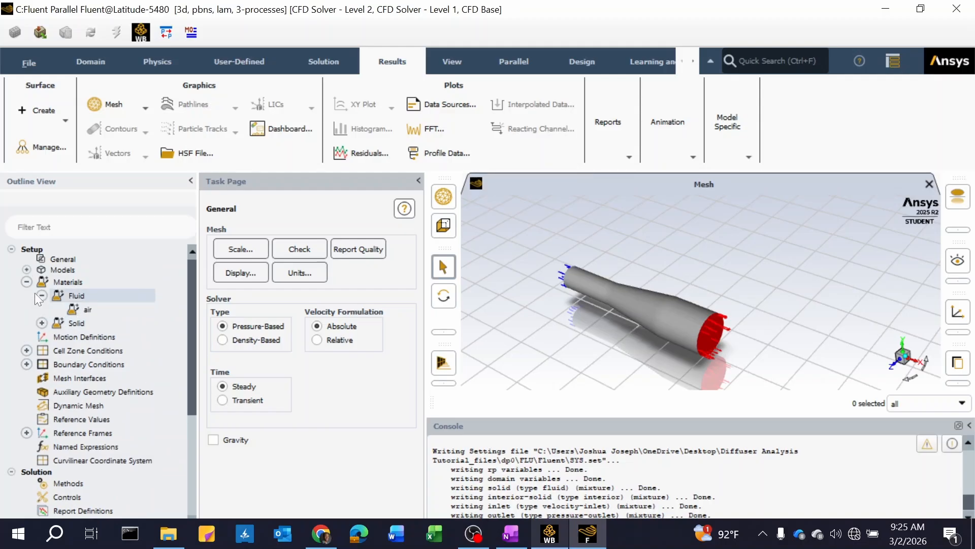
right_click(87, 297)
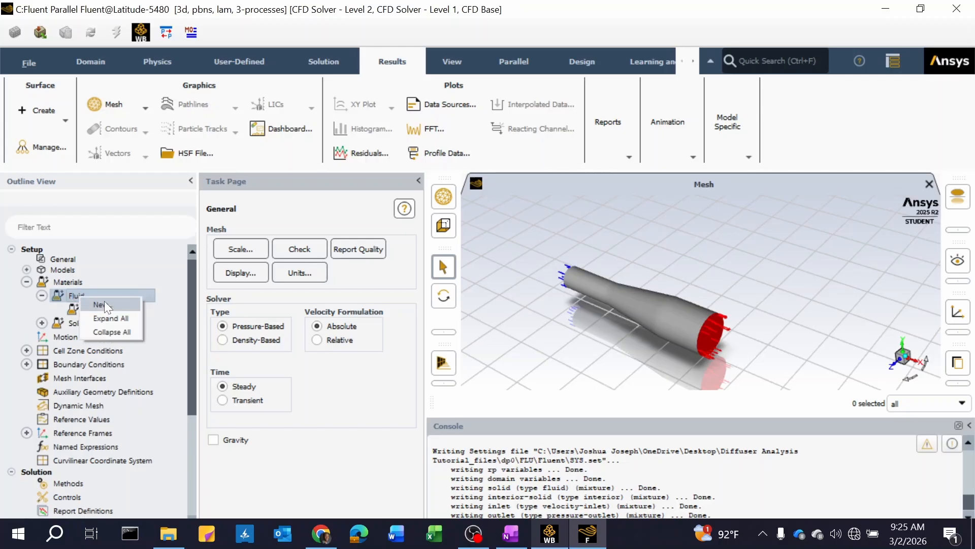
left_click(102, 305)
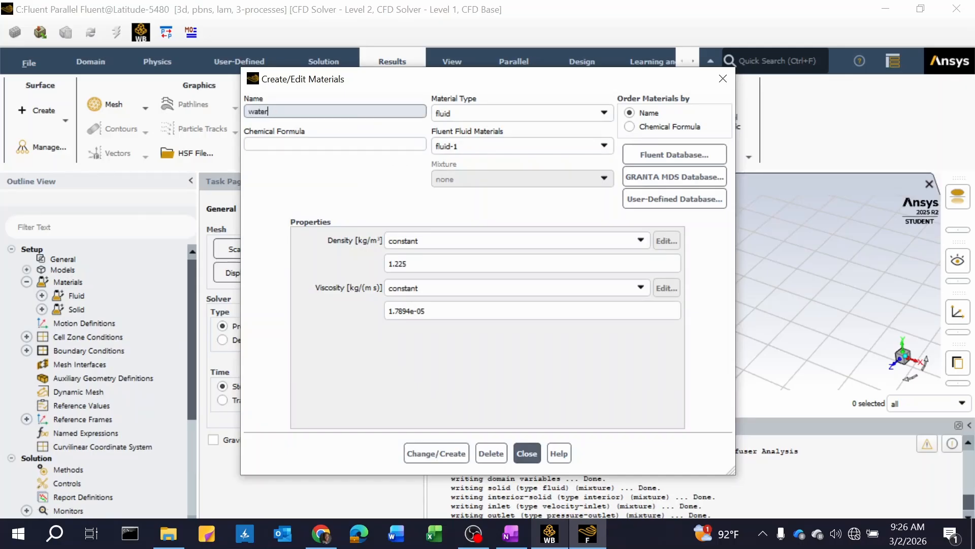
left_click(564, 114)
left_click(564, 113)
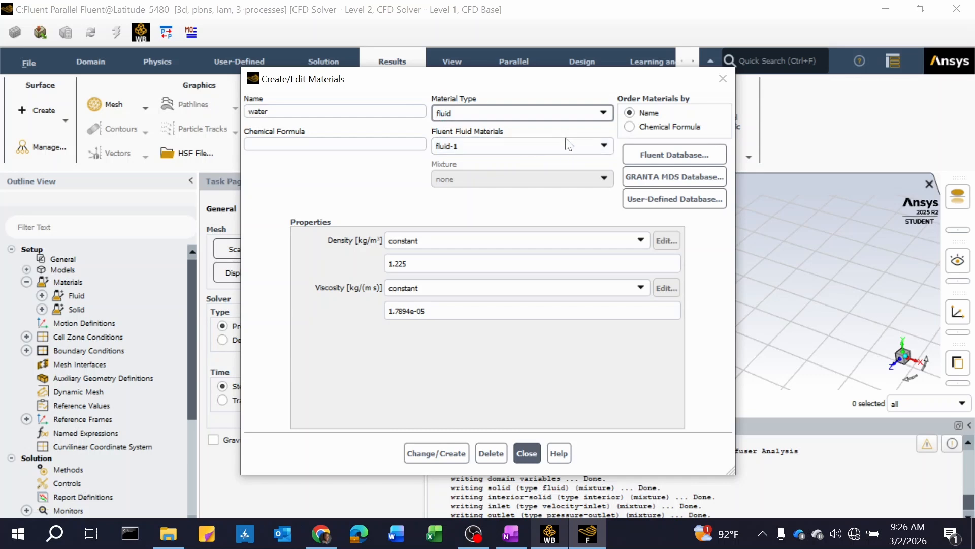
left_click(605, 145)
left_click(606, 146)
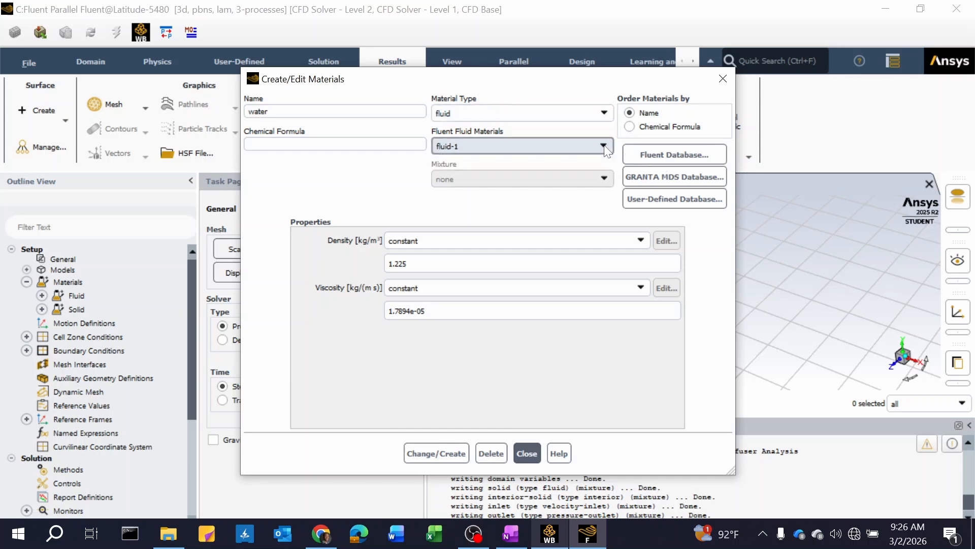
Open the Fluent database of fluid materials and select water-liquid (h2o<l>)
left_click(696, 153)
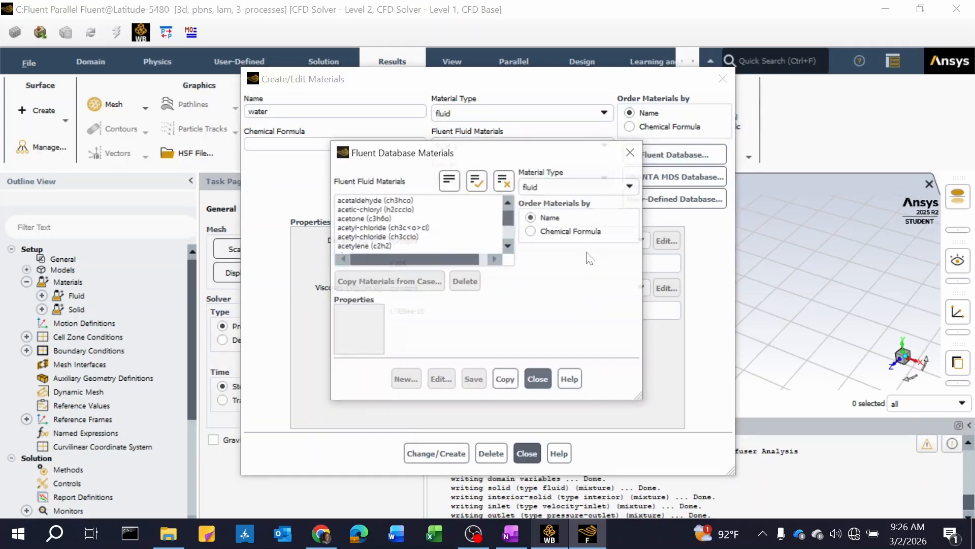
scroll(421, 223, "down", 5)
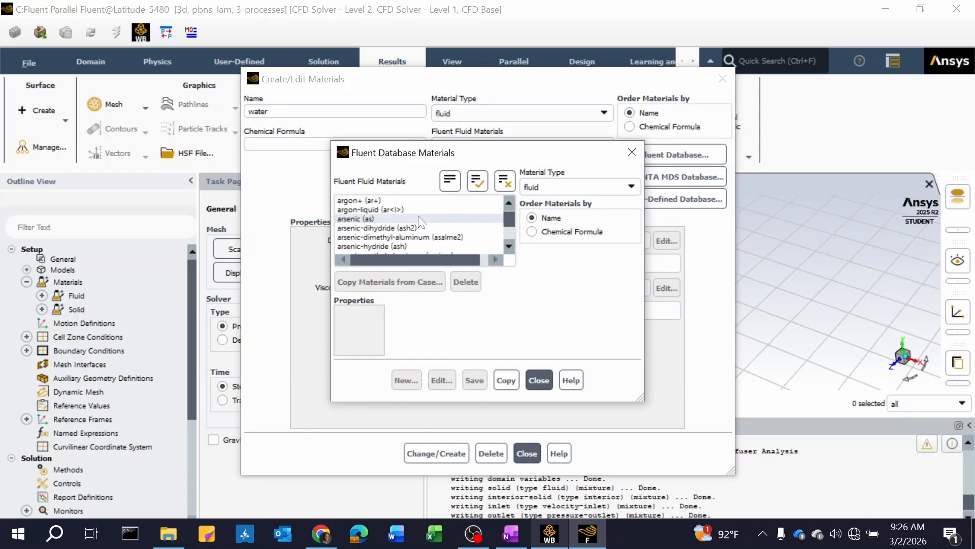
scroll(419, 215, "down", 3)
scroll(376, 207, "down", 4)
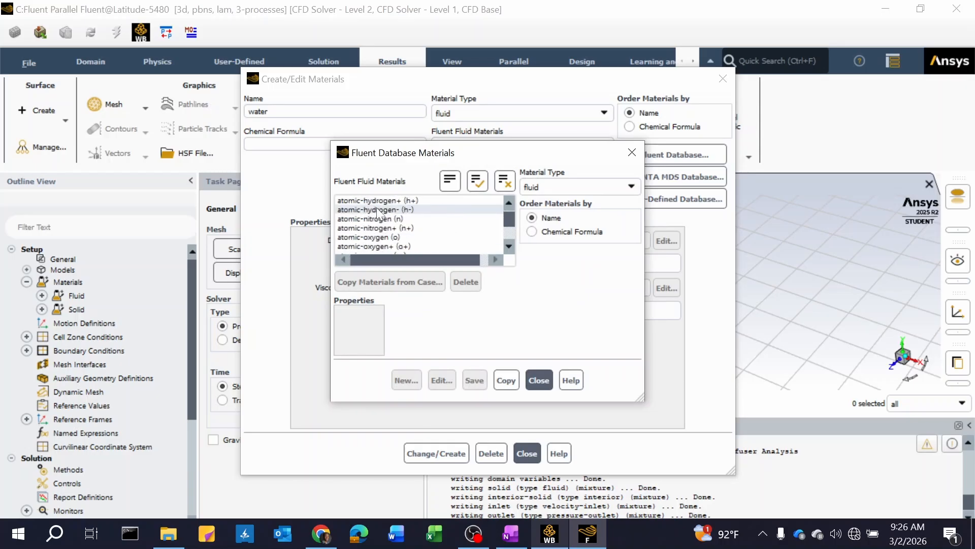
scroll(376, 208, "down", 2)
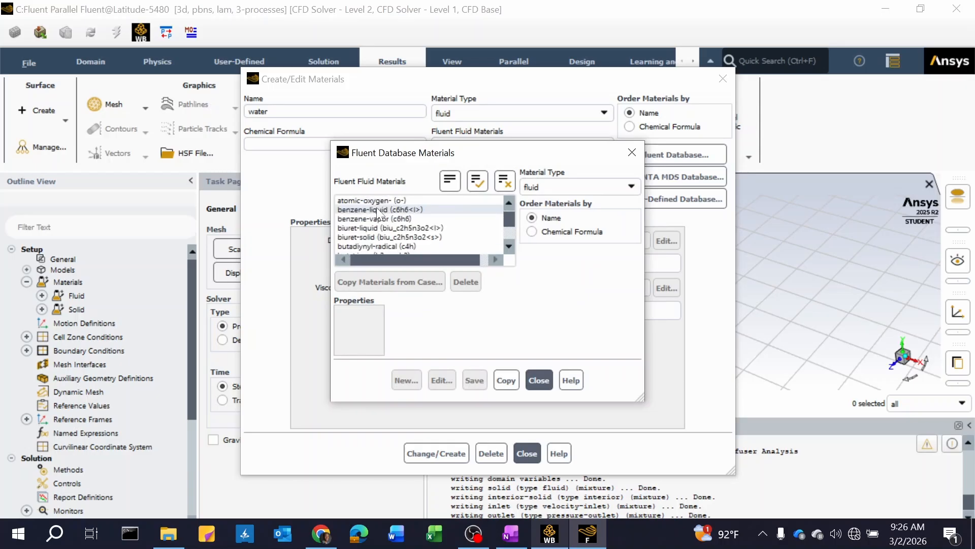
scroll(376, 207, "down", 15)
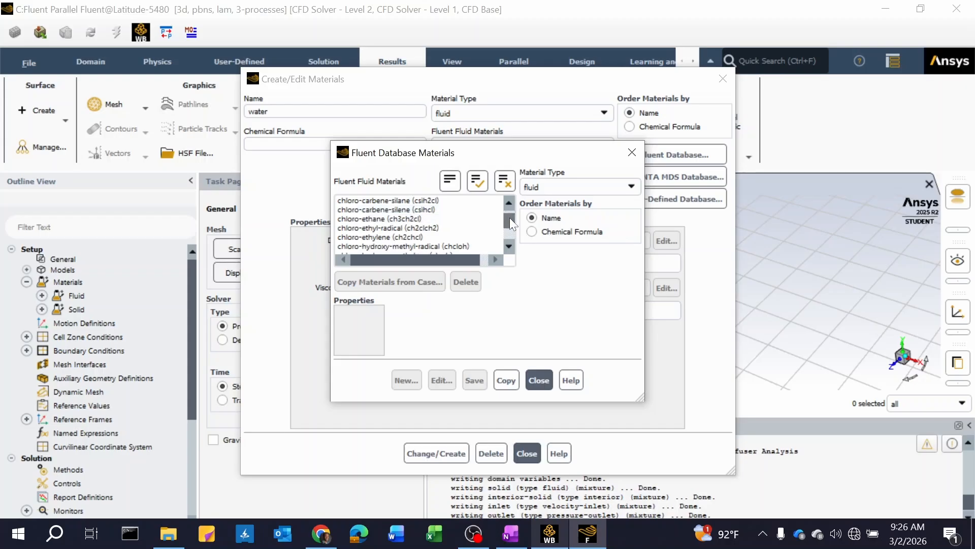
left_click_drag(510, 217, 503, 248)
left_click(366, 228)
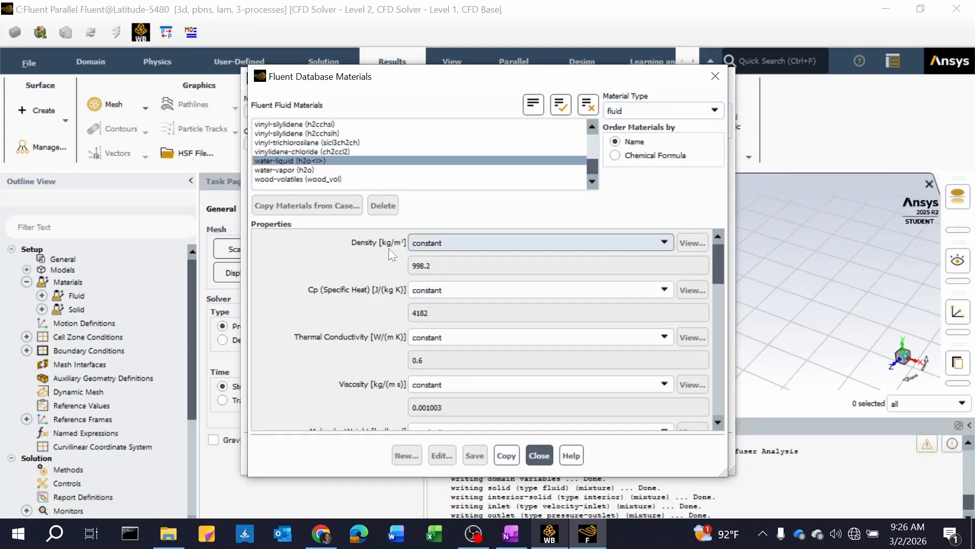
Examine the density options and the other listed properties of water-liquid, including its viscosity
left_click(558, 248)
left_click(559, 249)
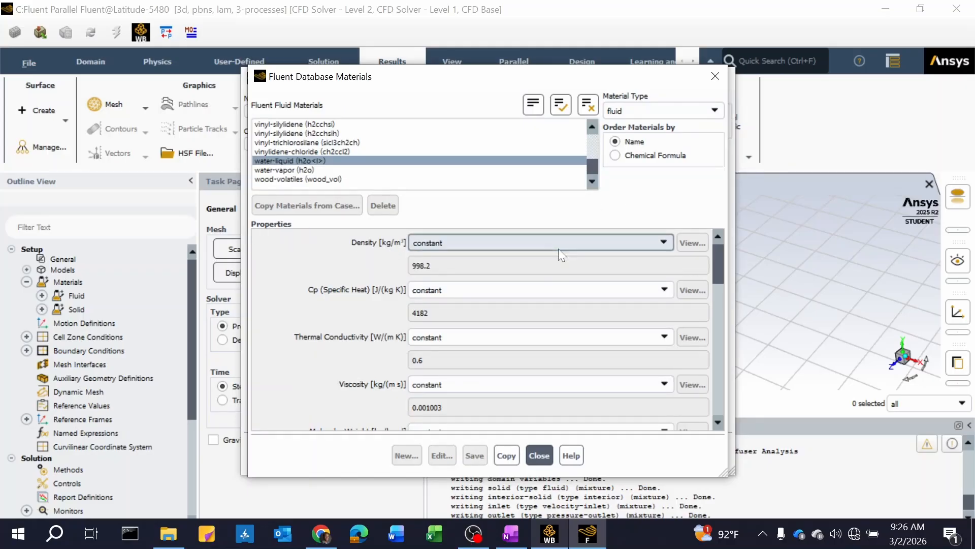
left_click(531, 244)
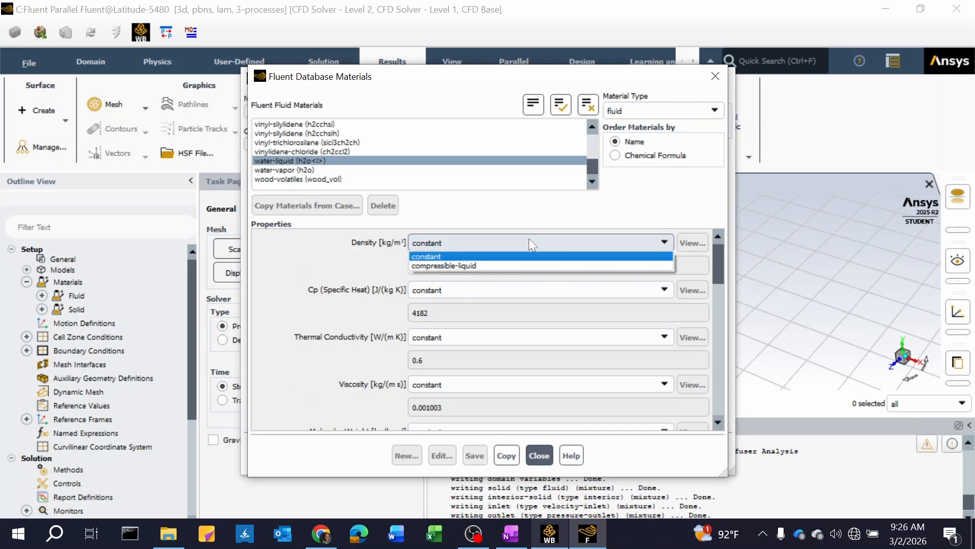
left_click(529, 242)
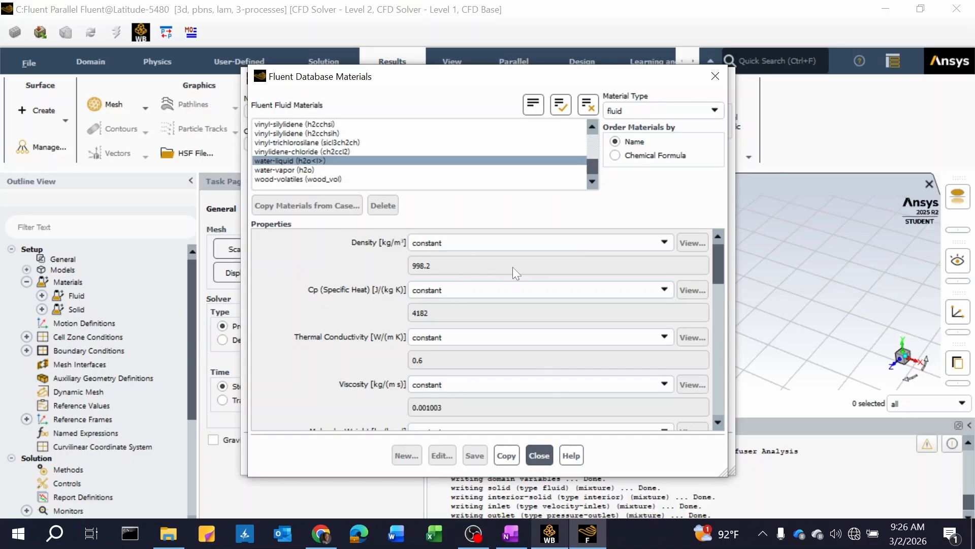
right_click(526, 267)
double_click(491, 261)
scroll(443, 312, "down", 5)
scroll(444, 313, "up", 3)
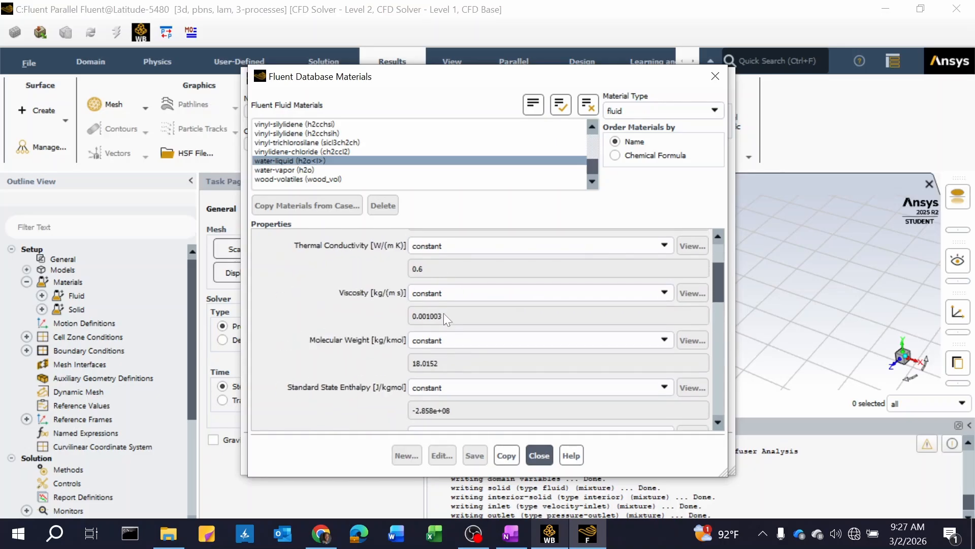
scroll(443, 313, "up", 2)
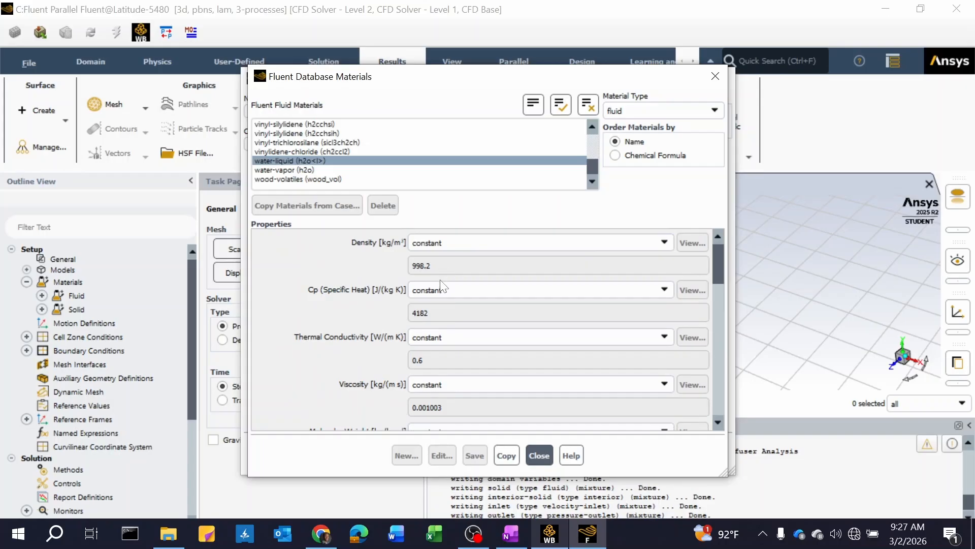
Switch to the OneNote notes and look up the water density and viscosity used with the Reynolds number formula
left_click(511, 533)
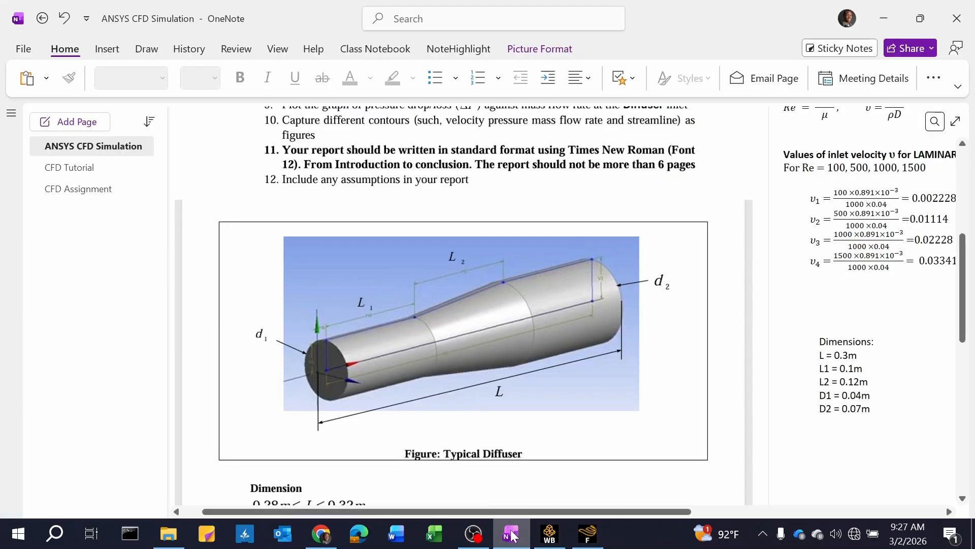
left_click_drag(634, 510, 887, 502)
scroll(823, 285, "up", 3)
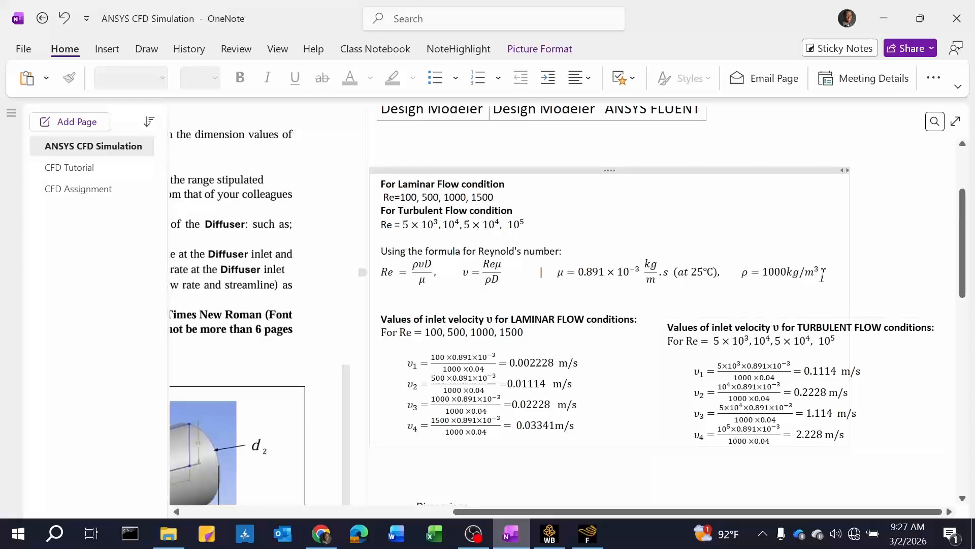
left_click(823, 276)
key("ctrl+a")
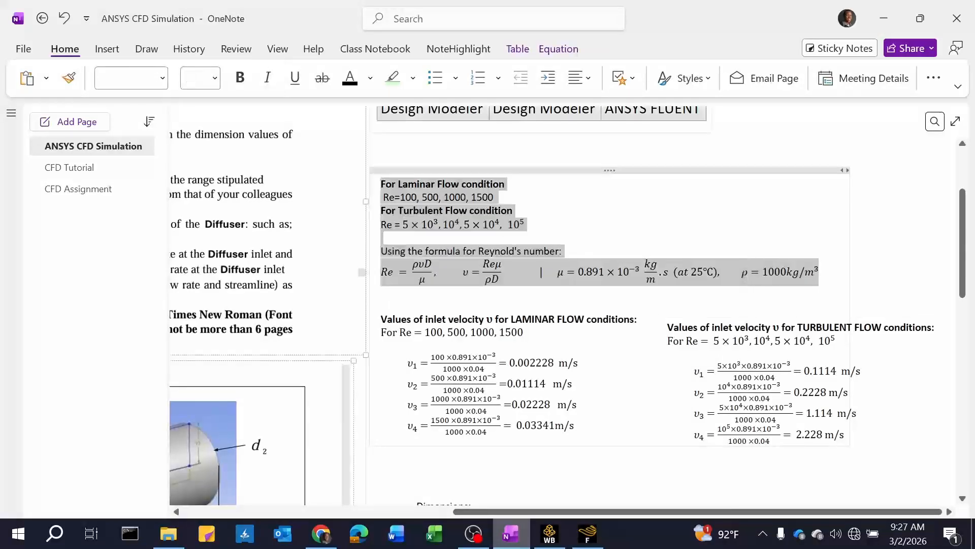
left_click_drag(745, 274, 749, 273)
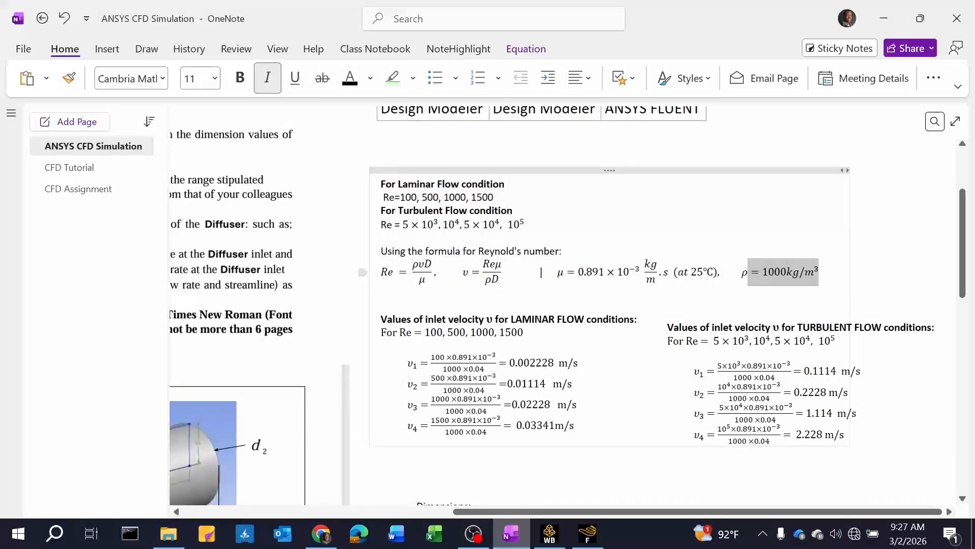
left_click_drag(558, 273, 363, 305)
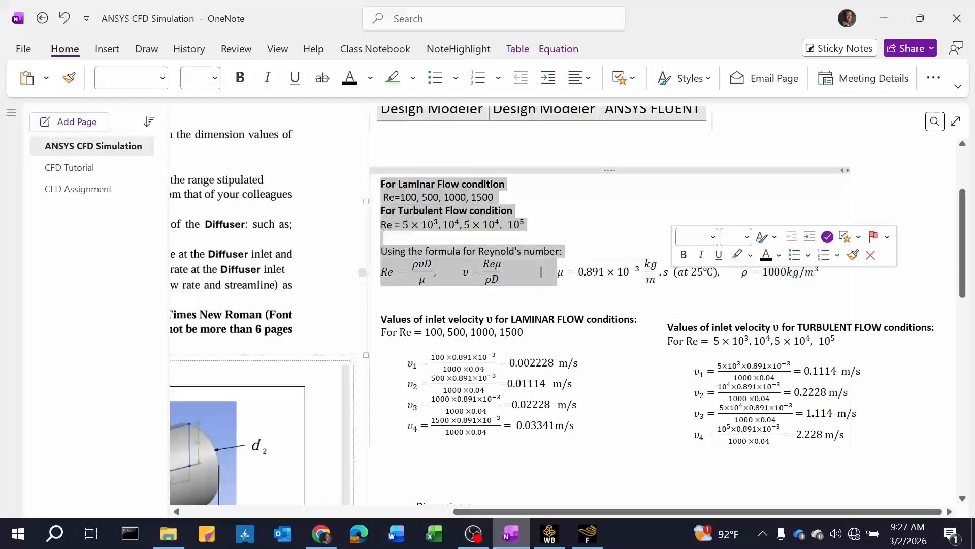
Return to Fluent, review the water-liquid properties, and copy that material from the database into the case
left_click(589, 545)
scroll(441, 292, "down", 1)
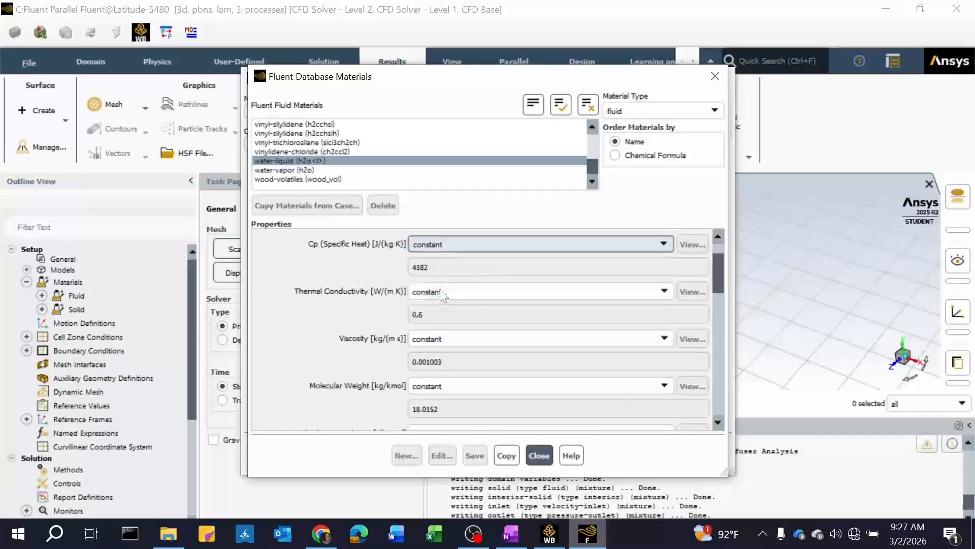
scroll(442, 300, "down", 6)
scroll(443, 320, "up", 7)
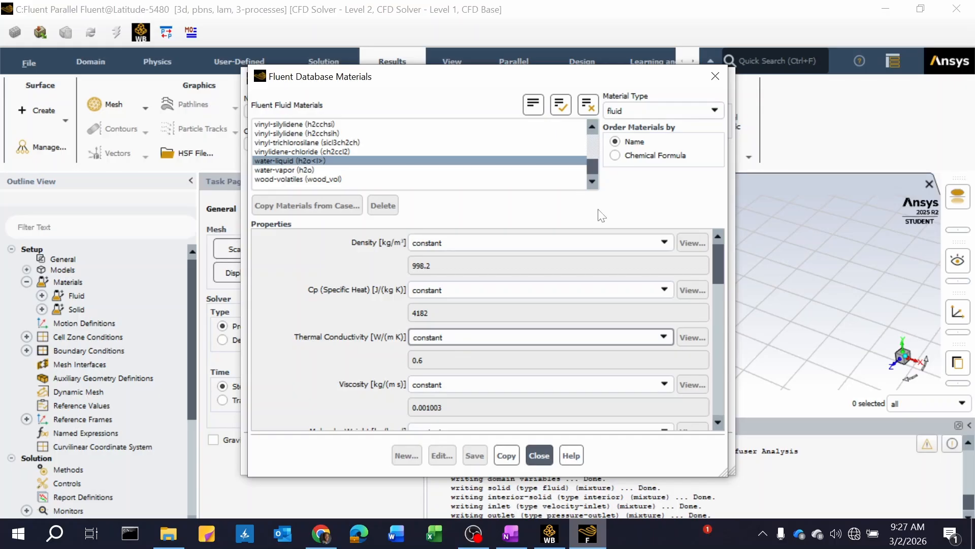
left_click(506, 456)
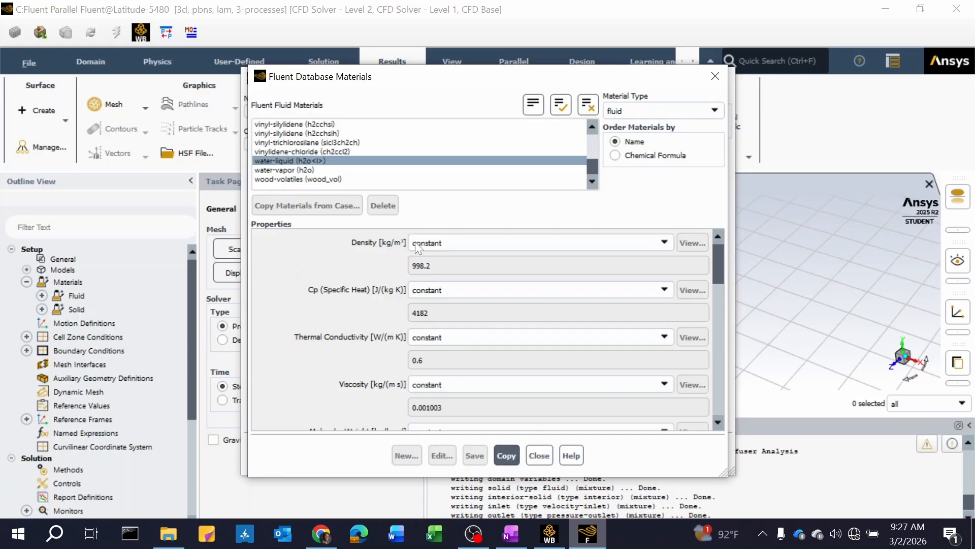
left_click(539, 455)
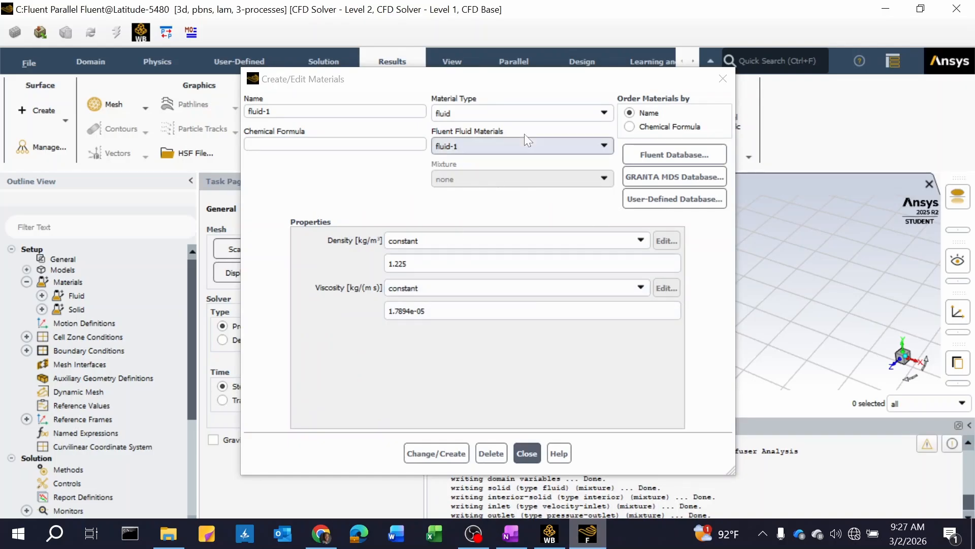
Choose water-liquid (h2o<l>) as the fluid material to edit and set its constant density to 1000 kg/m³
left_click(537, 146)
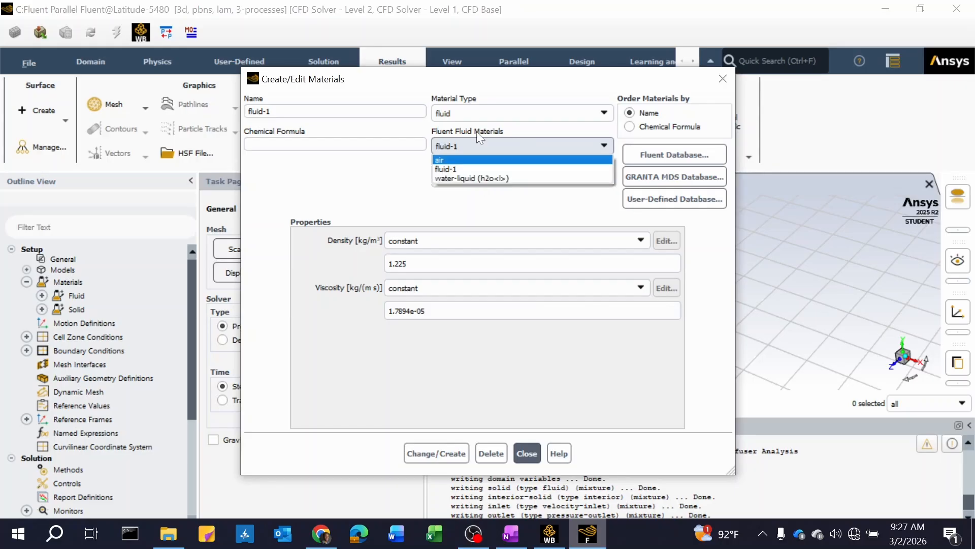
left_click(467, 179)
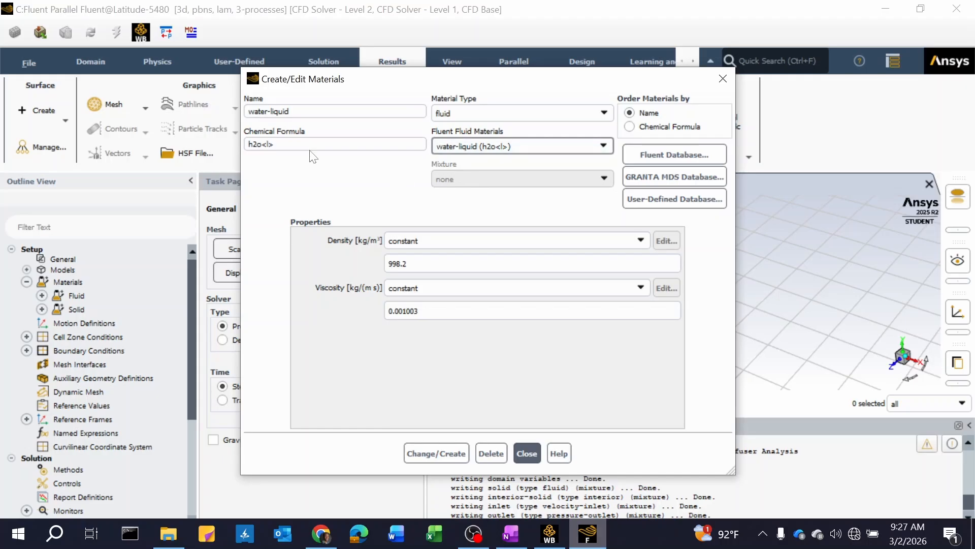
left_click(407, 263)
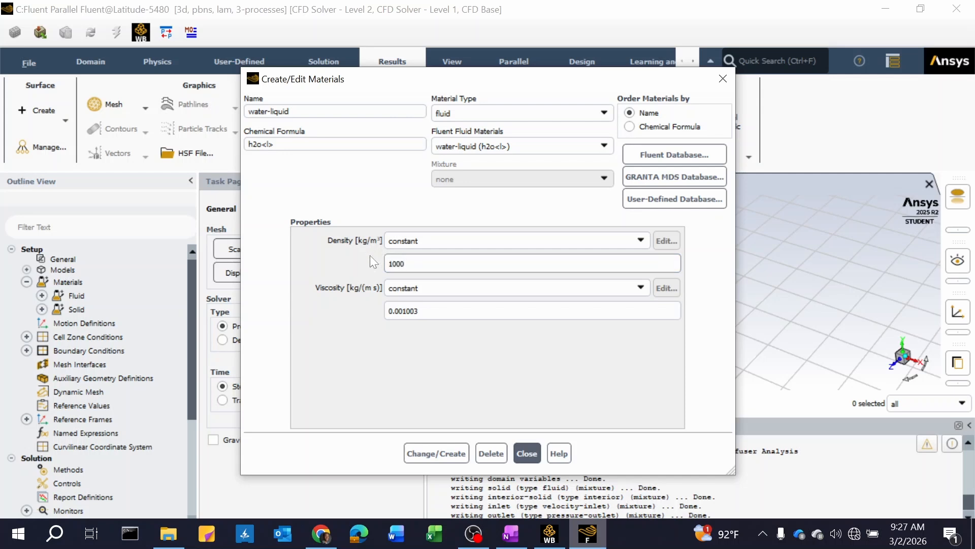
Set the constant viscosity of water-liquid to 0.000893 kg/(m s), save the material change, and close the material editor
key("Tab")
key("Tab")
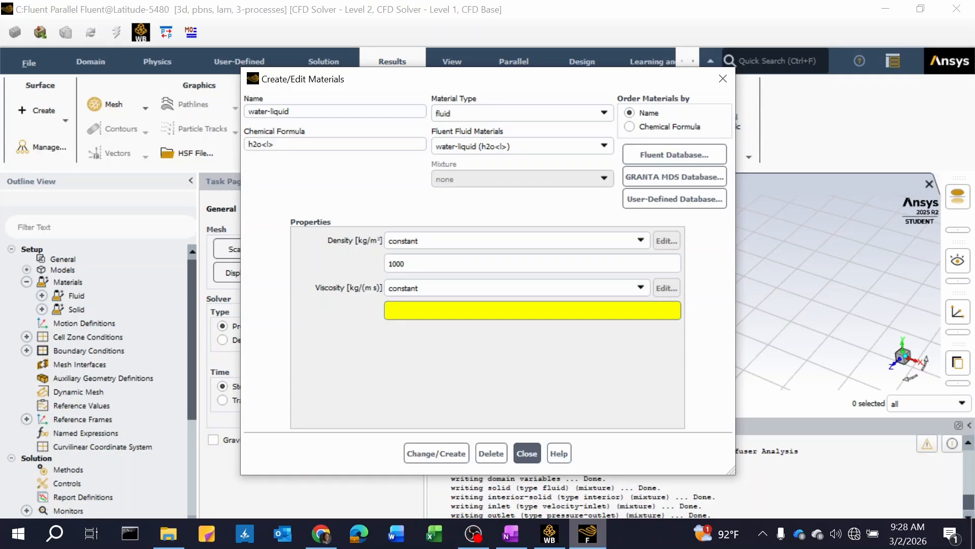
left_click(475, 310)
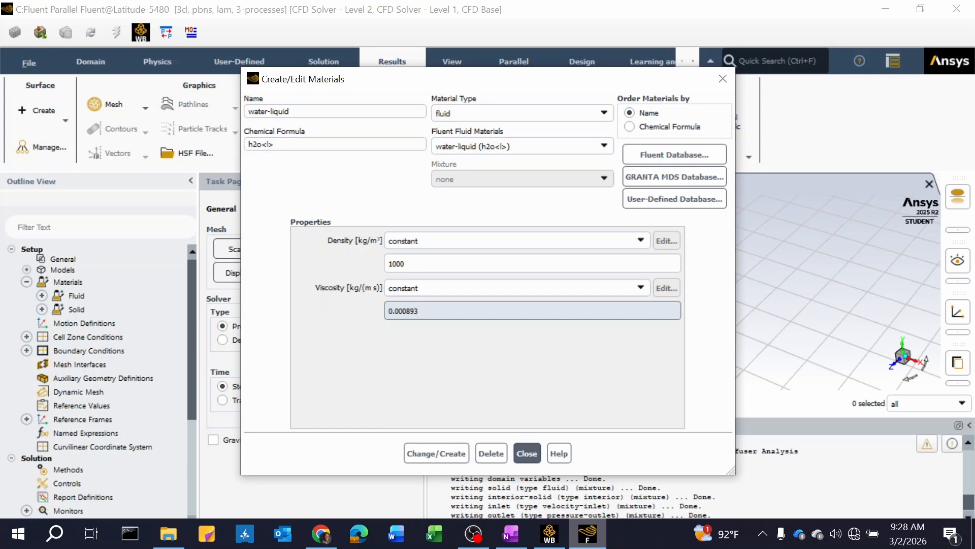
left_click(431, 350)
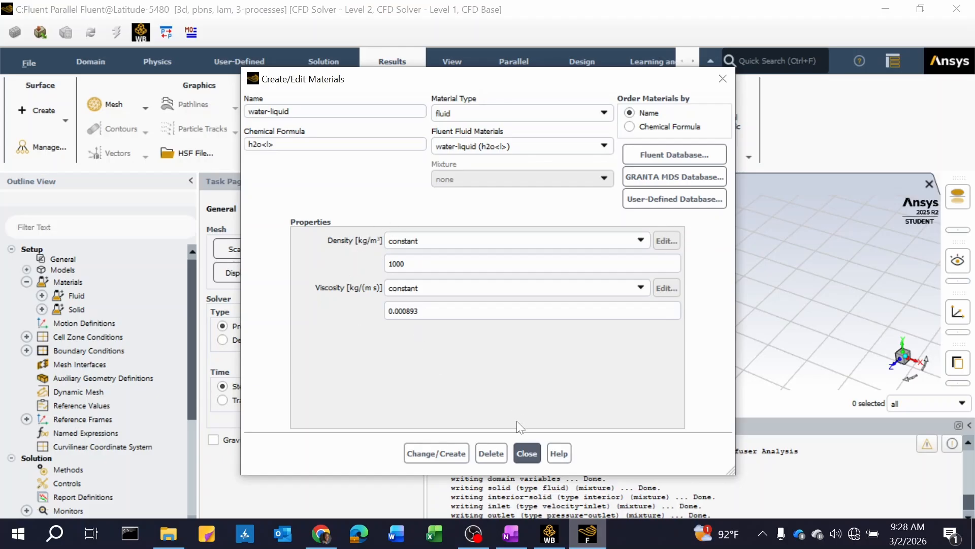
left_click(435, 456)
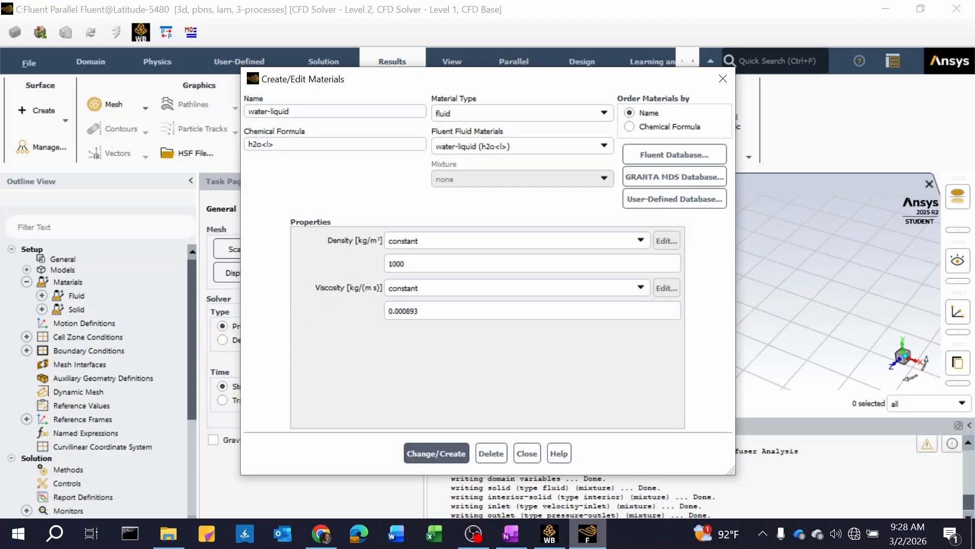
left_click(526, 454)
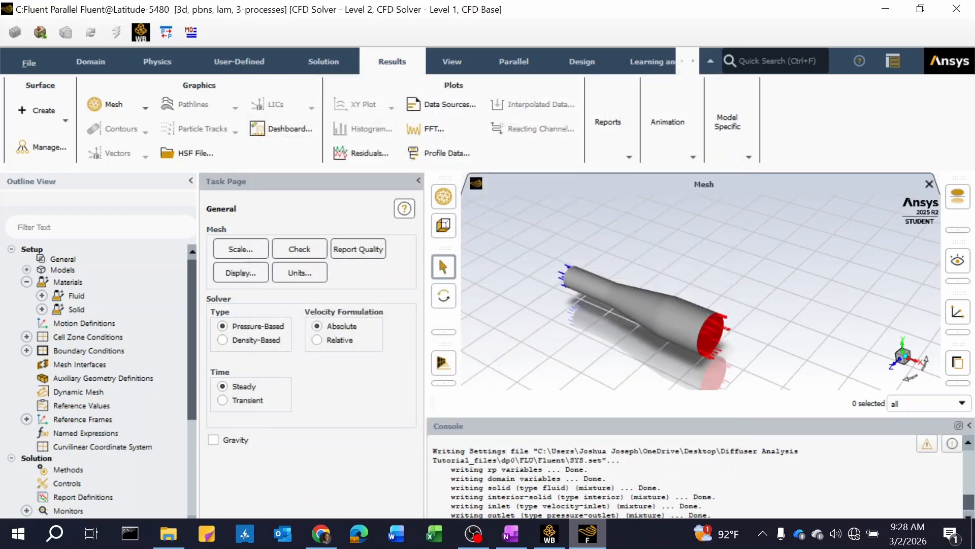
Check which fluid materials the case contains, looking at the entries for air and water-liquid
left_click(43, 296)
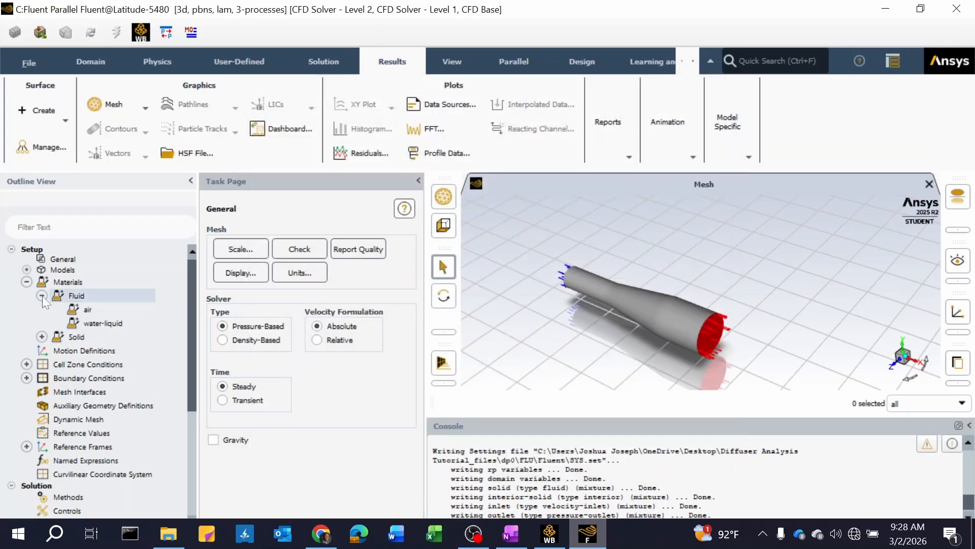
right_click(90, 310)
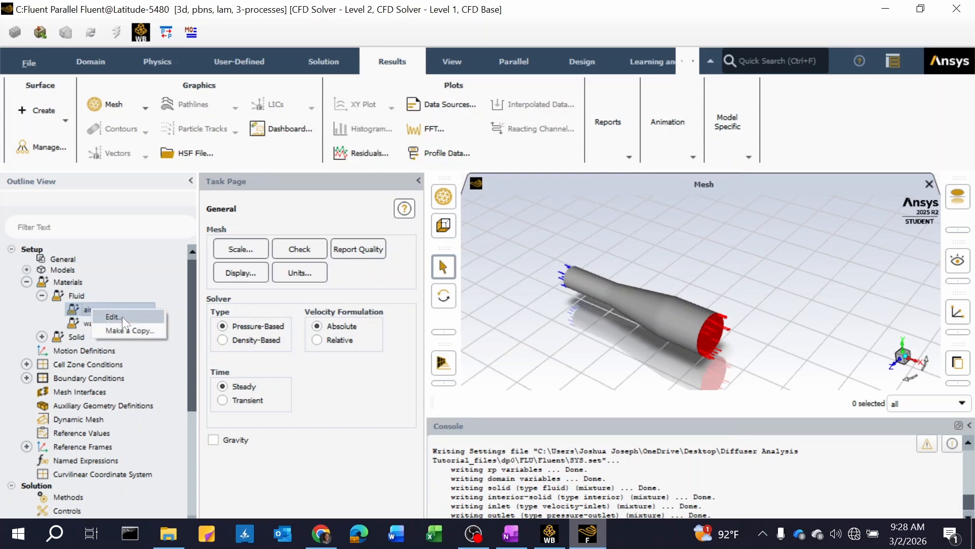
left_click(78, 312)
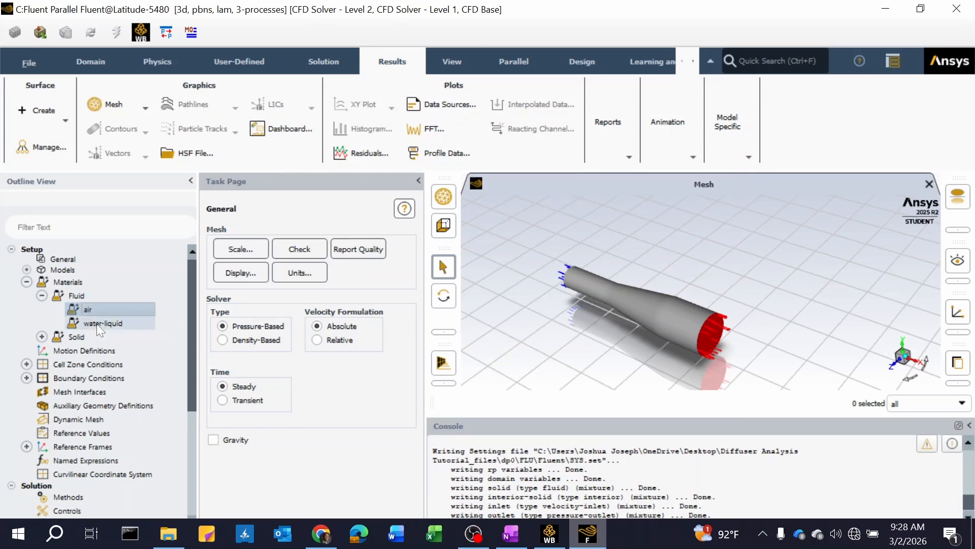
left_click(125, 325)
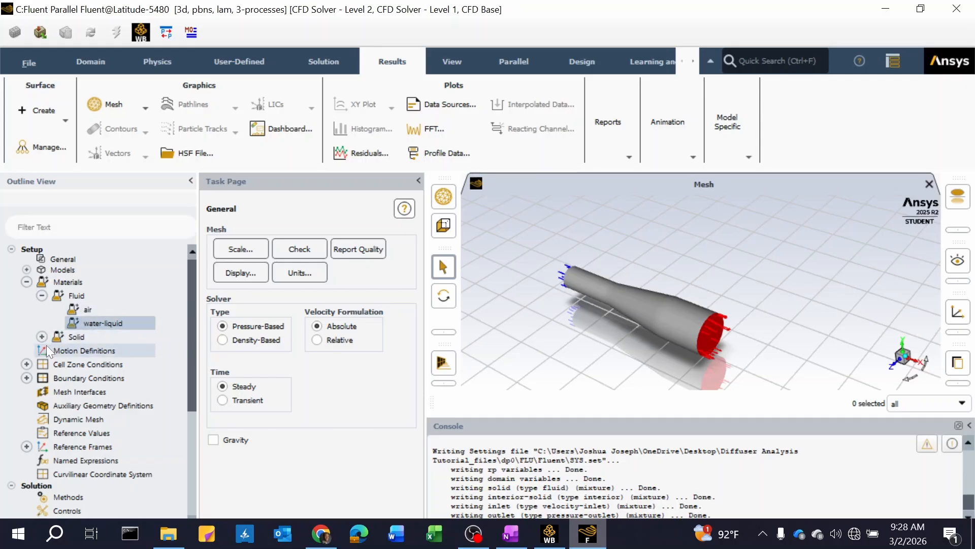
left_click(42, 295)
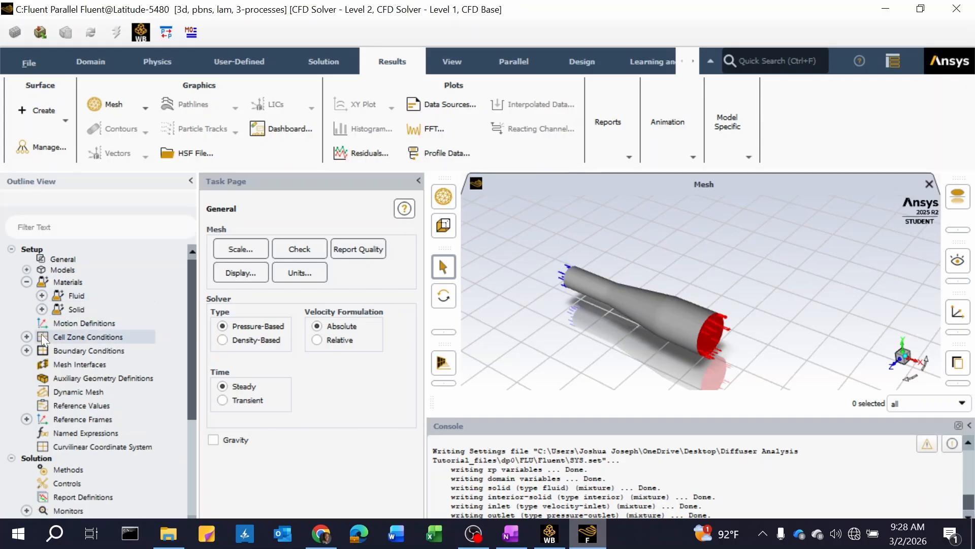
Edit the fluid cell zone named solid and assign water-liquid as its material
left_click(27, 337)
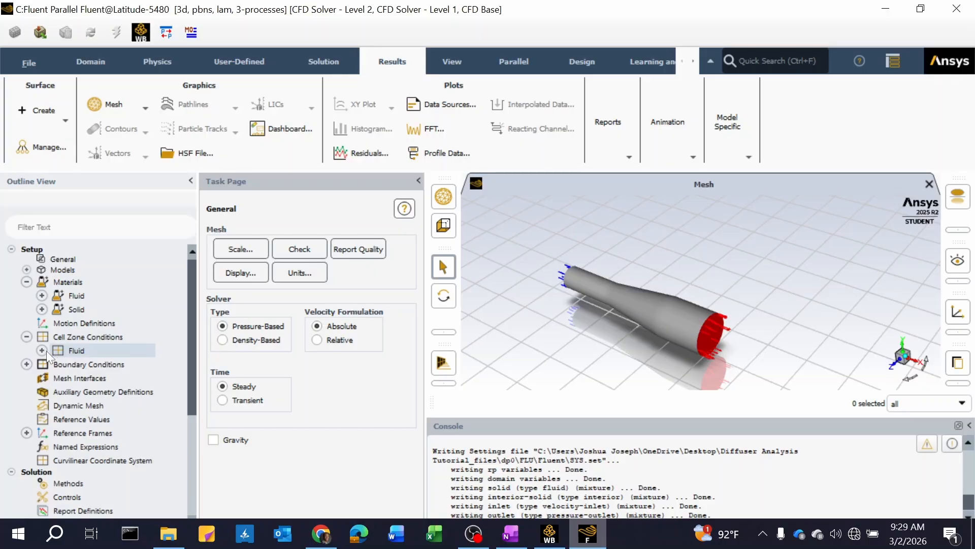
left_click(42, 351)
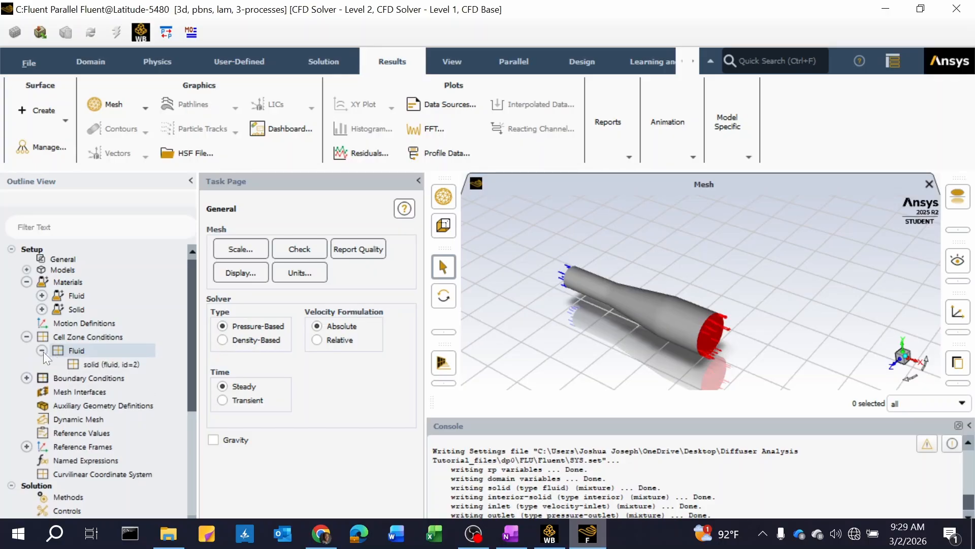
right_click(104, 364)
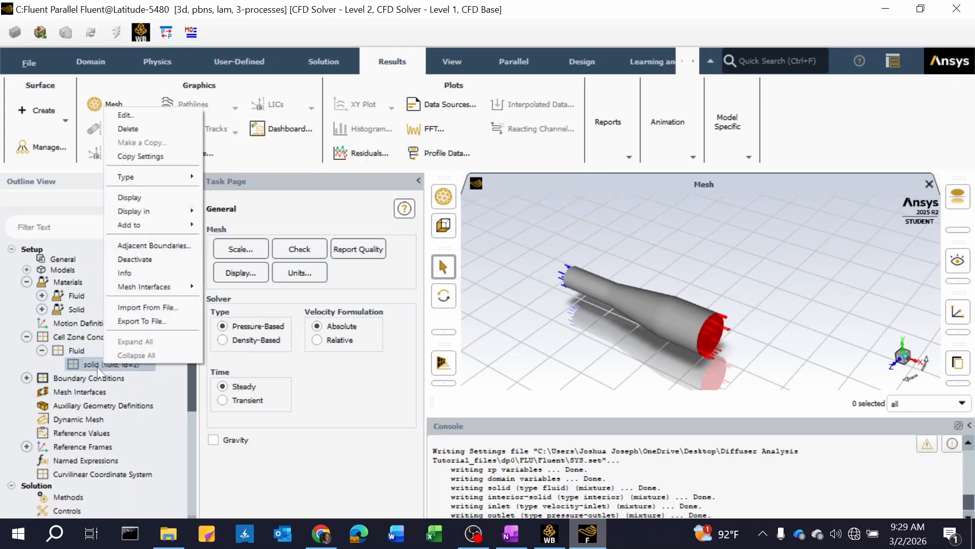
left_click(153, 115)
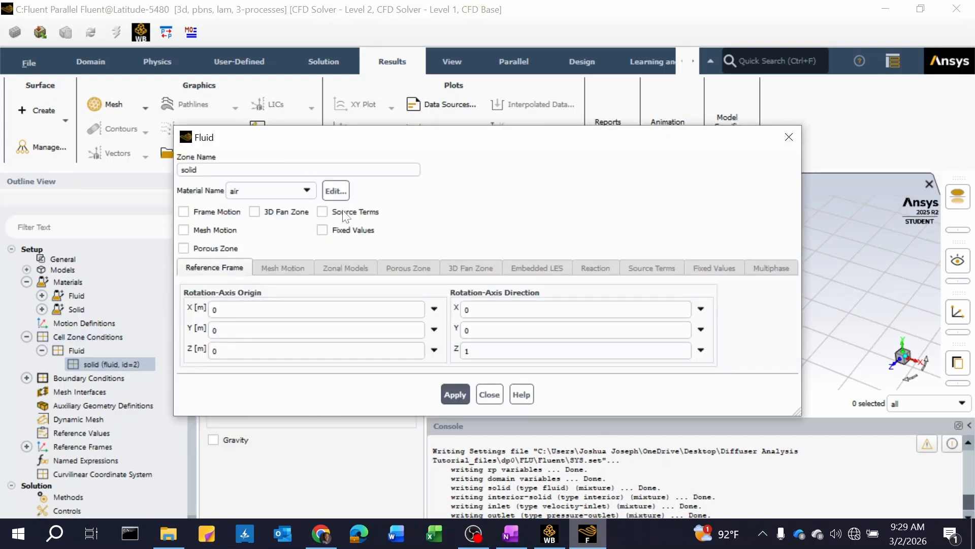
left_click(287, 191)
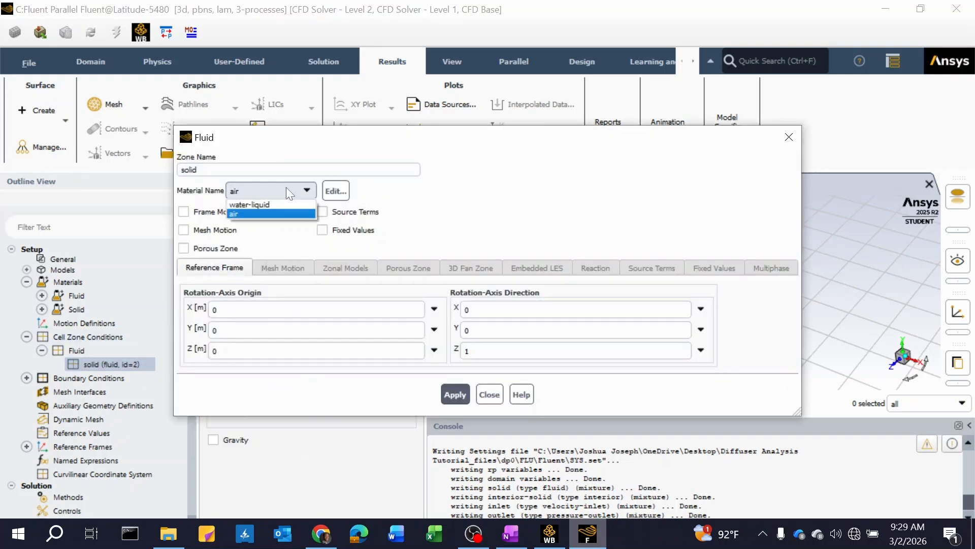
left_click(271, 205)
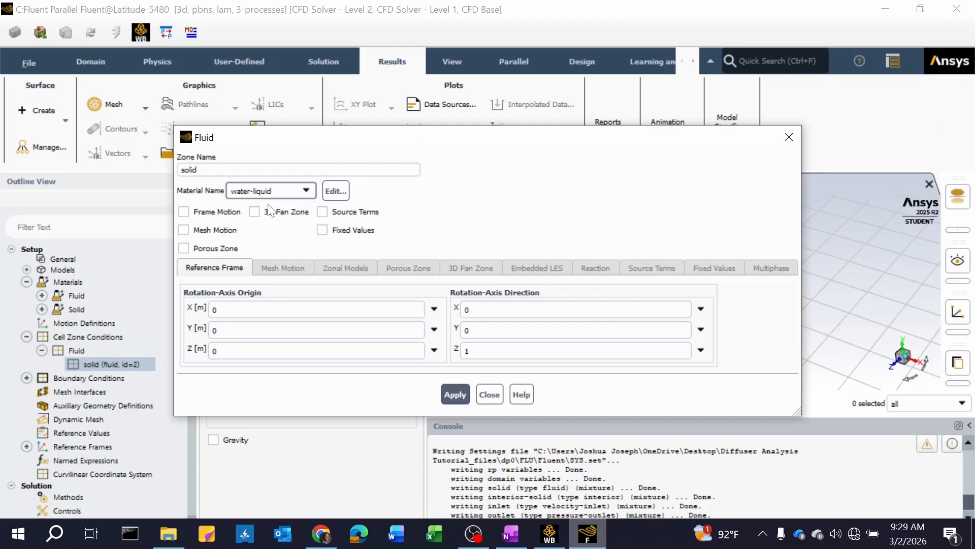
Rename the cell zone as liquid, apply the zone settings, and close them
left_click(249, 173)
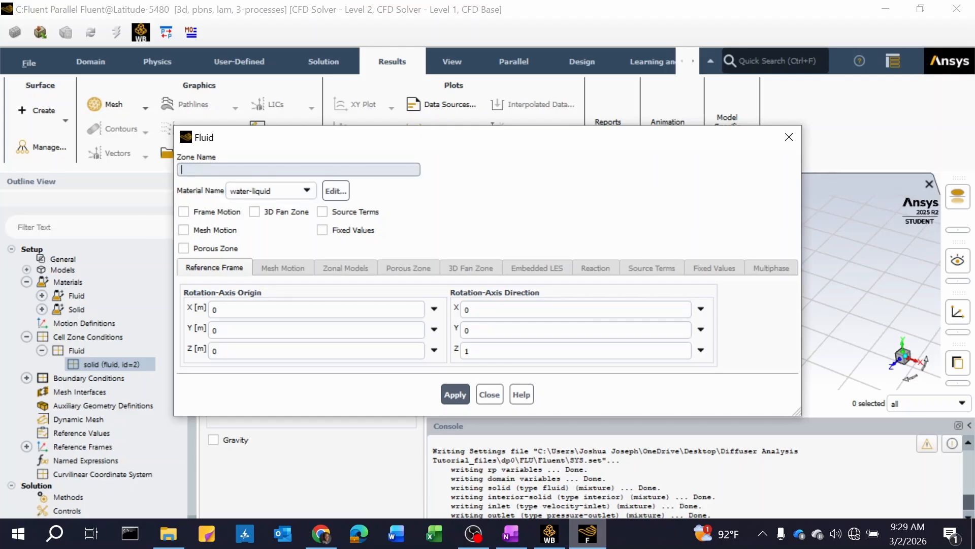
type("liquid")
left_click(472, 207)
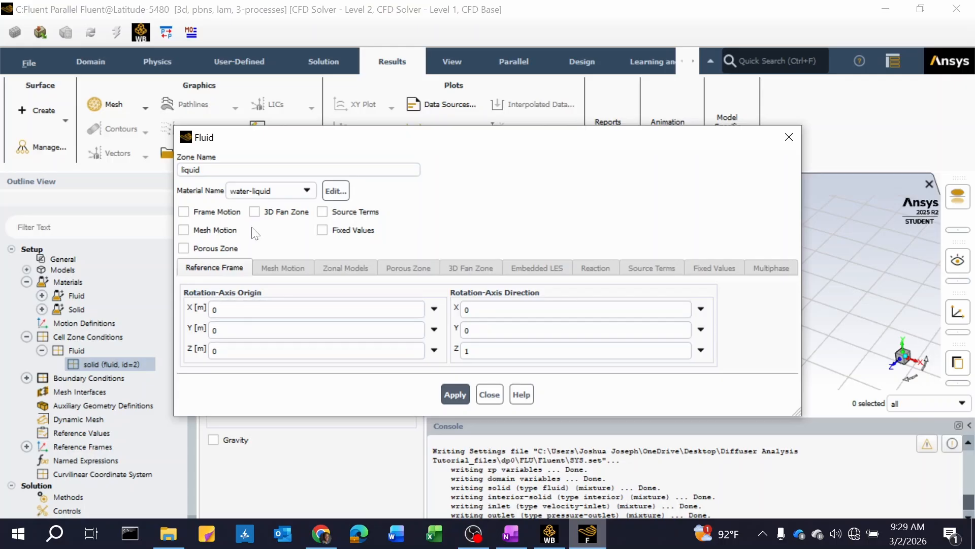
left_click(458, 397)
left_click(489, 394)
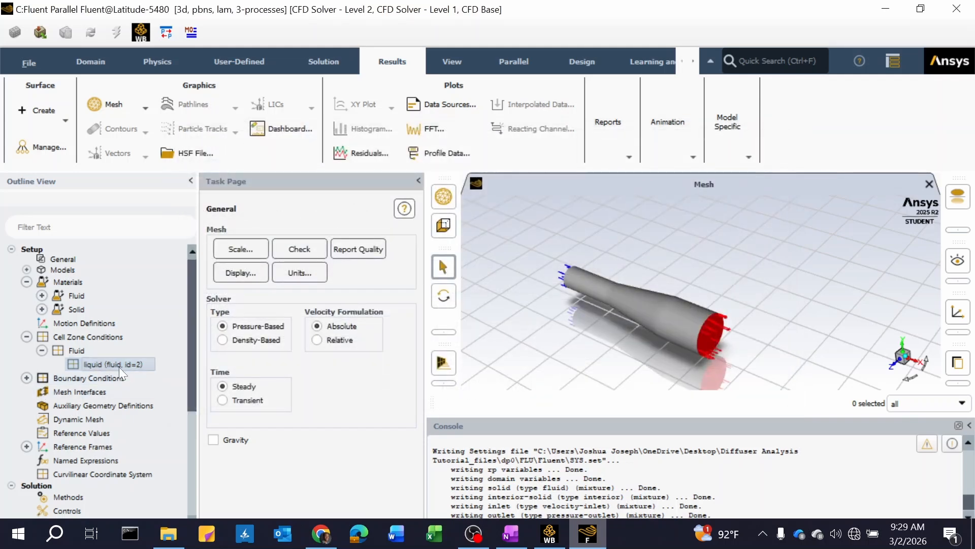
Open the velocity-inlet settings of the inlet boundary condition for editing
left_click(26, 378)
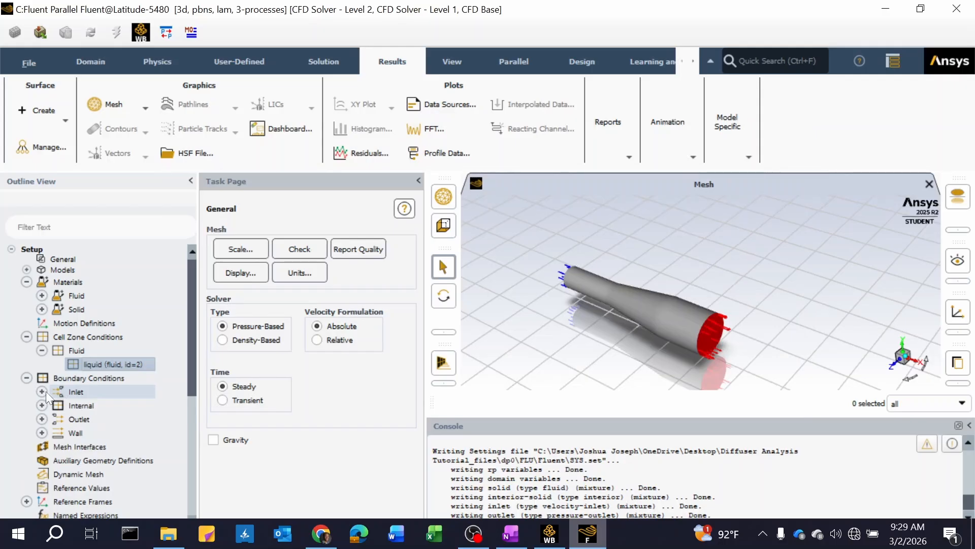
left_click(41, 391)
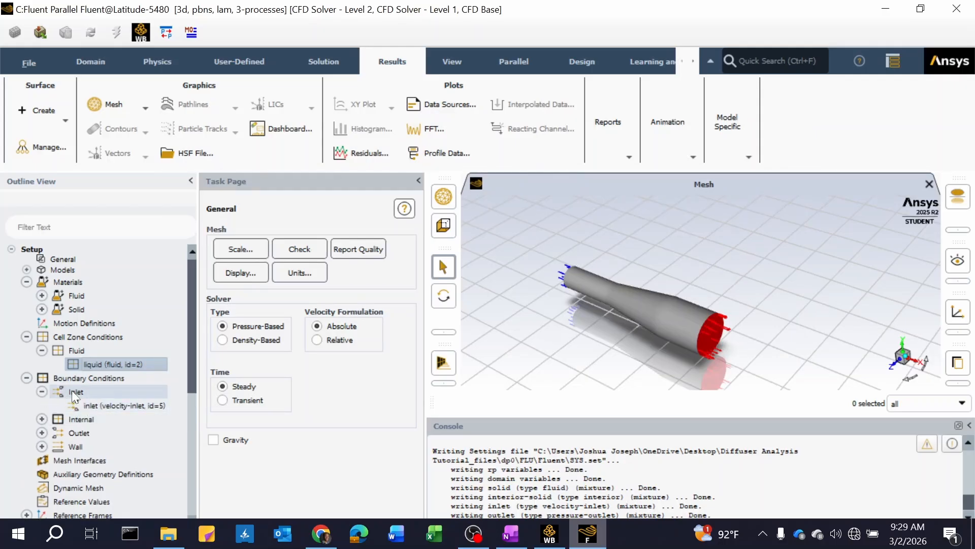
left_click(109, 409)
right_click(139, 406)
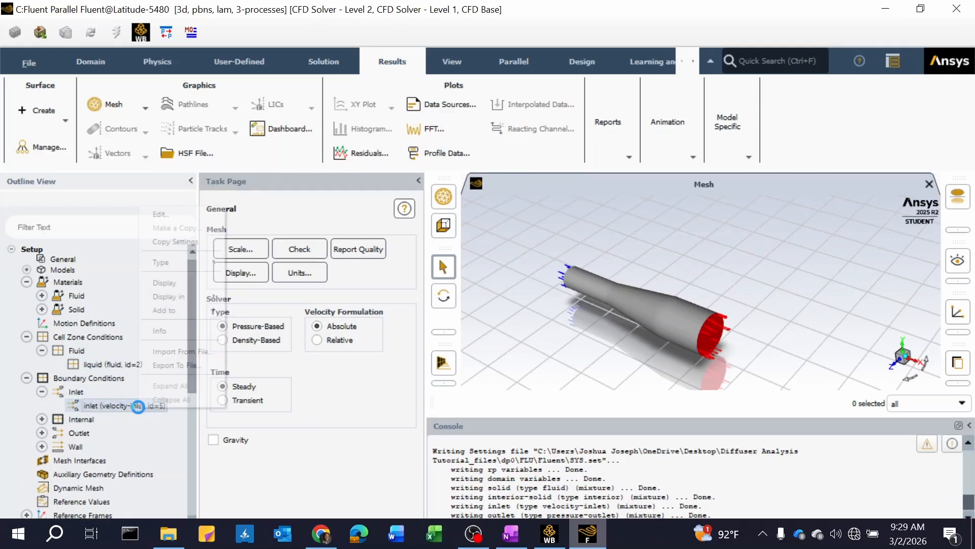
left_click(161, 215)
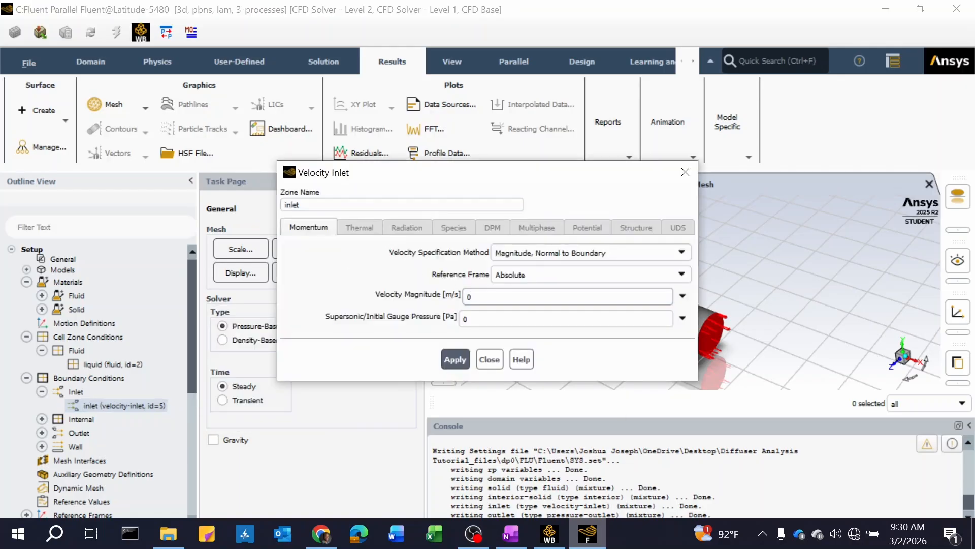
Switch to the OneNote notes, look up the laminar inlet velocity for Re = 100, and return to Fluent
left_click(511, 534)
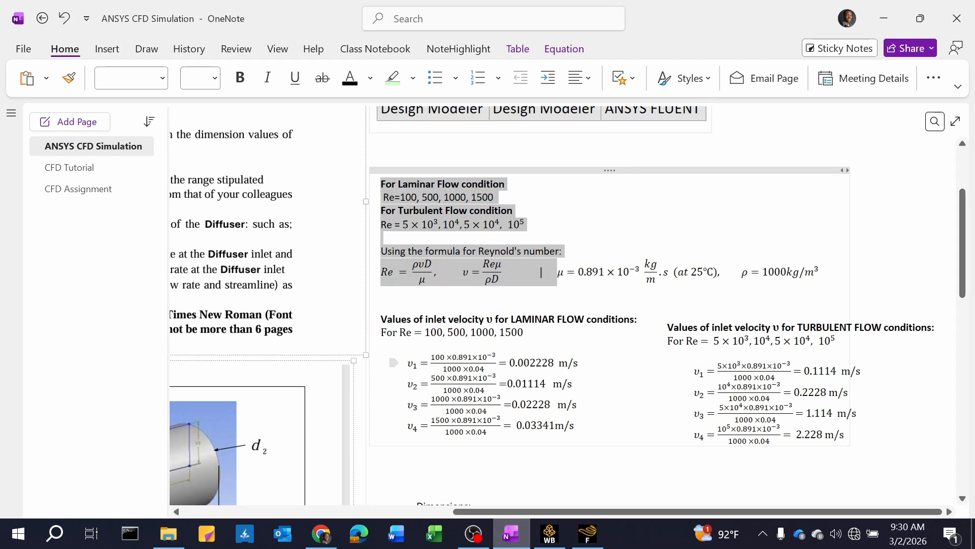
left_click_drag(554, 362, 510, 362)
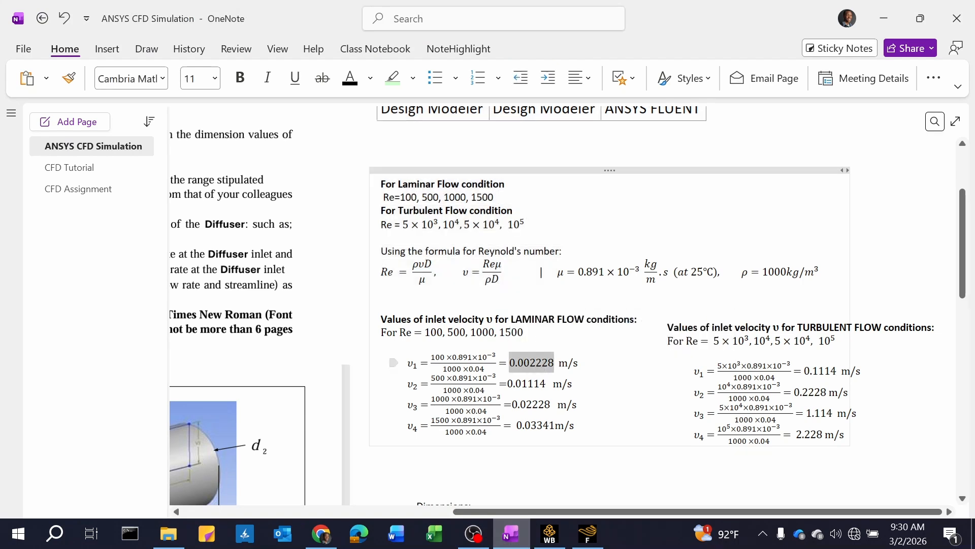
left_click(588, 532)
Set the inlet's velocity magnitude to 0.002228 m/s, apply it, and close the inlet settings
left_click(567, 296)
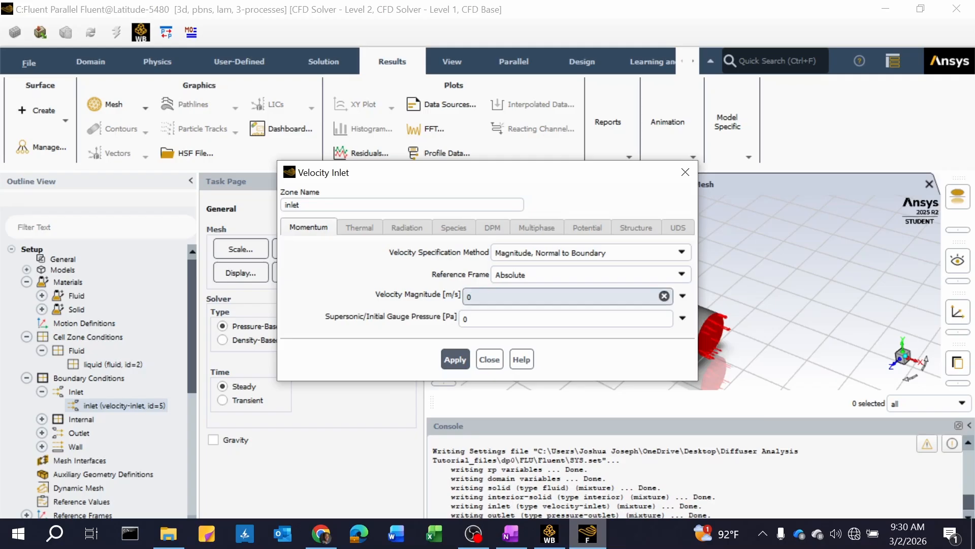
key("BackSpace")
type("0.002228")
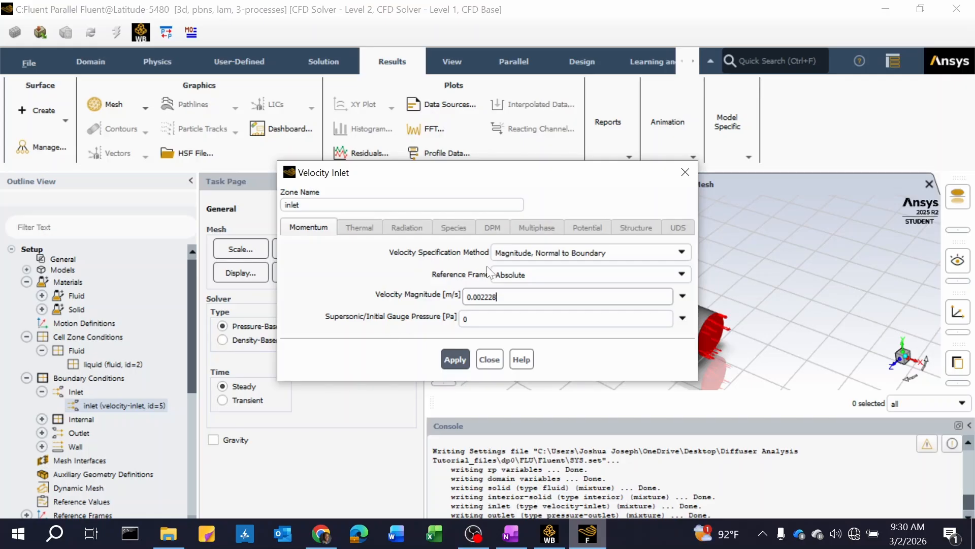
left_click(459, 362)
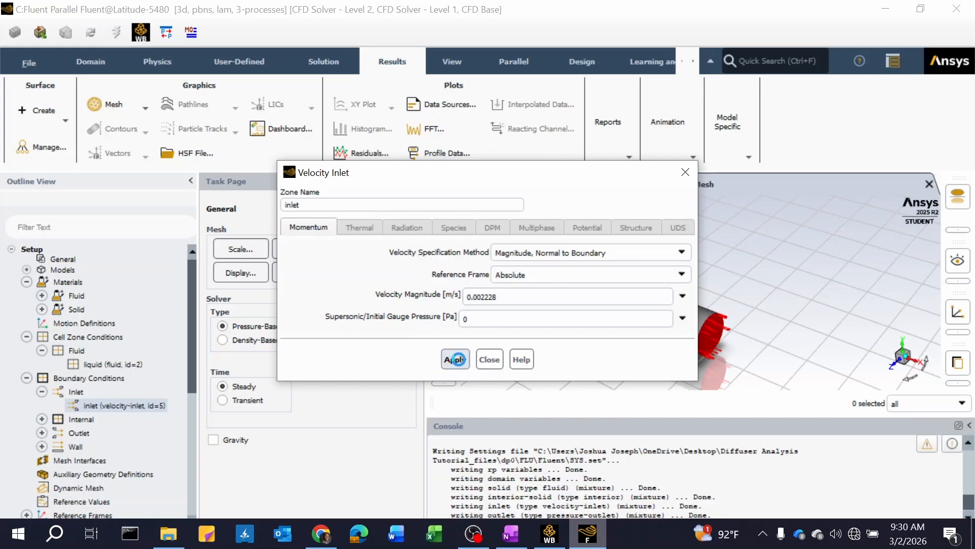
left_click(490, 360)
Check the boundary type assigned to the inlet among the available types, leaving its type and name as they are
right_click(145, 402)
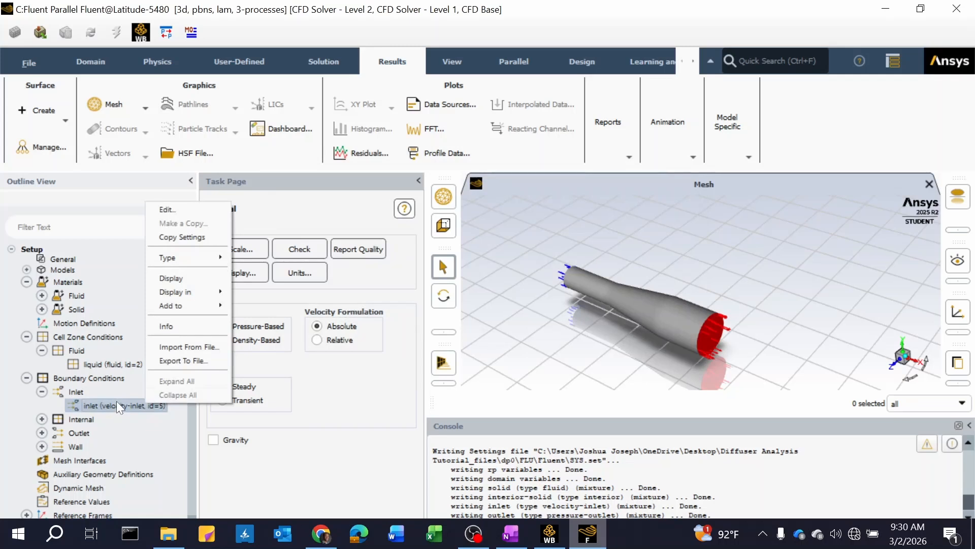
mouse_move(214, 259)
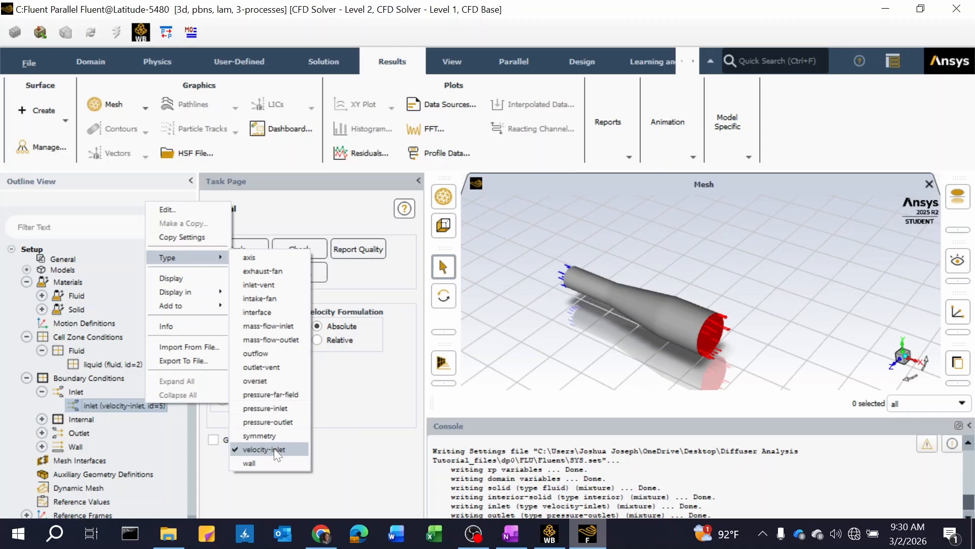
left_click(136, 410)
double_click(132, 401)
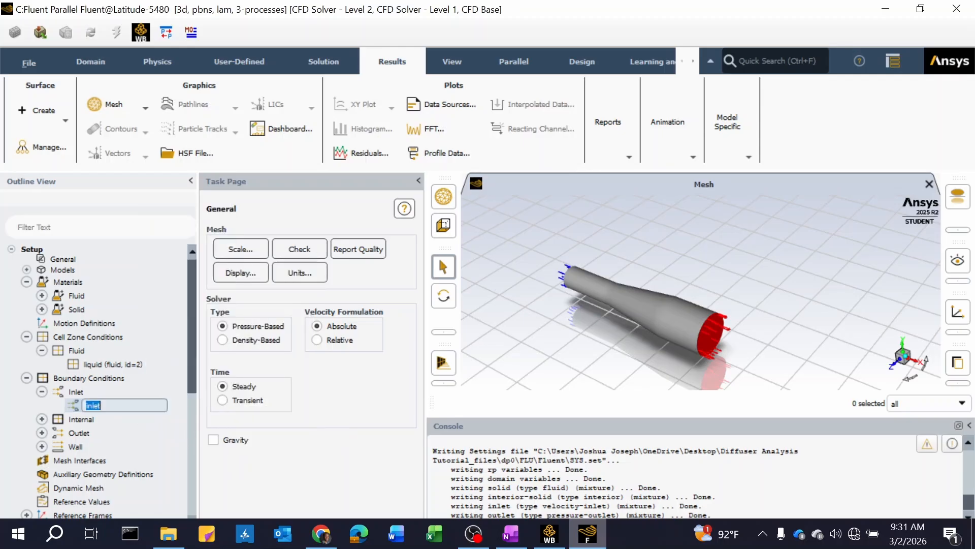
key("Return")
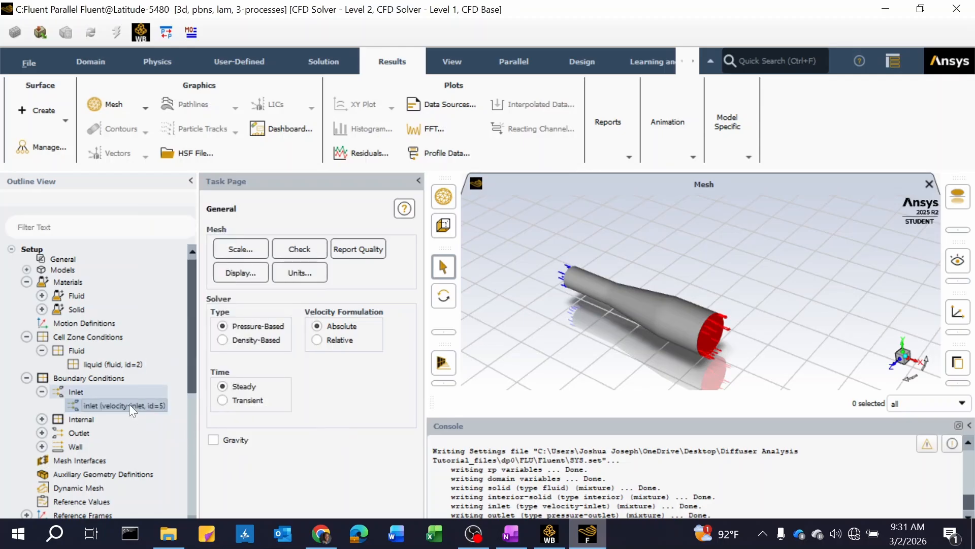
Open the outlet's pressure-outlet settings, check them against the outlet pressure condition in the OneNote notes, and close them in Fluent
left_click(43, 433)
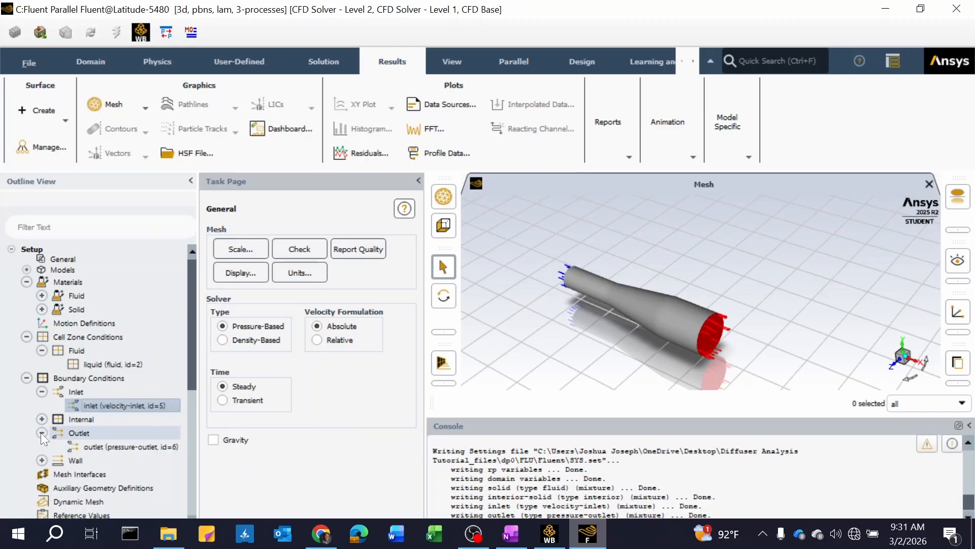
left_click(110, 447)
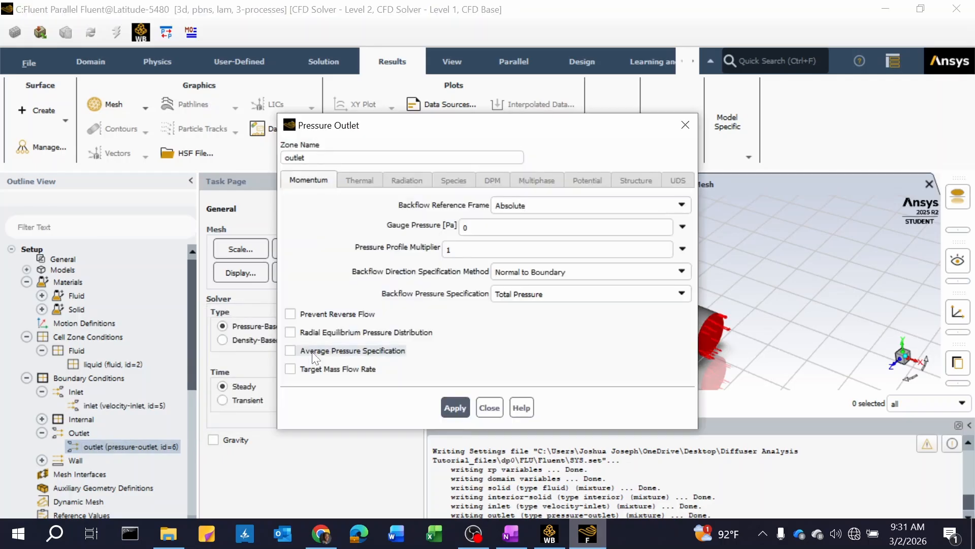
left_click(510, 533)
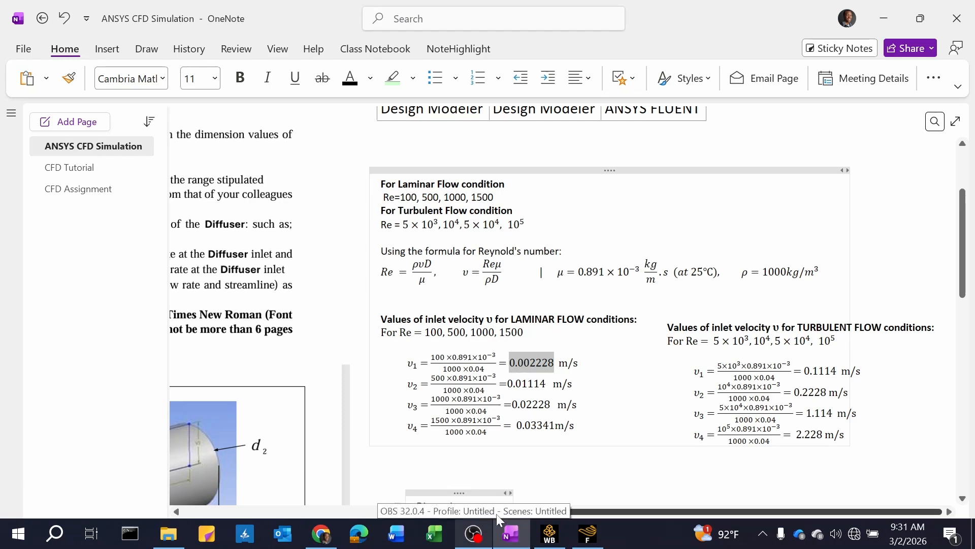
left_click_drag(599, 514, 315, 513)
scroll(465, 395, "down", 15)
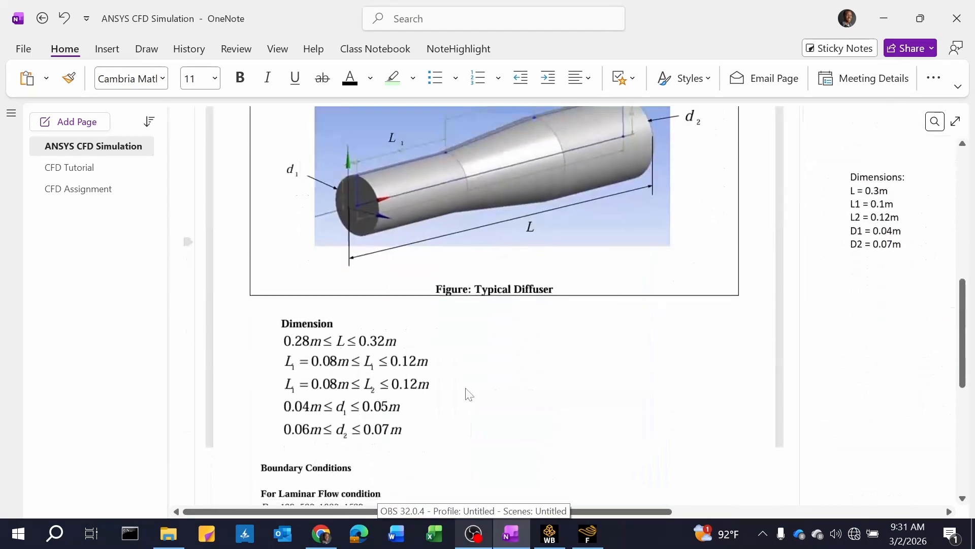
scroll(466, 394, "down", 1)
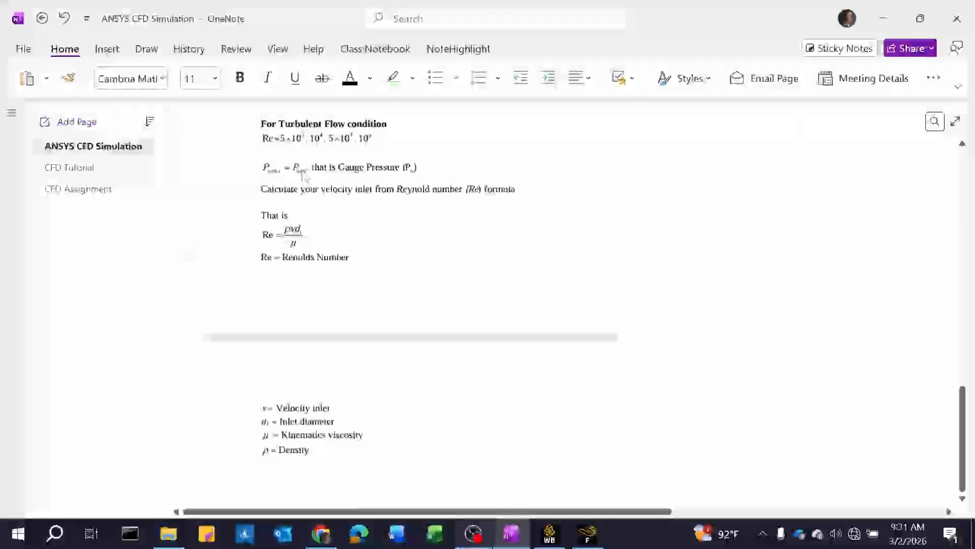
scroll(304, 175, "down", 2, "ctrl")
scroll(303, 175, "up", 3, "ctrl")
scroll(304, 175, "up", 3, "ctrl")
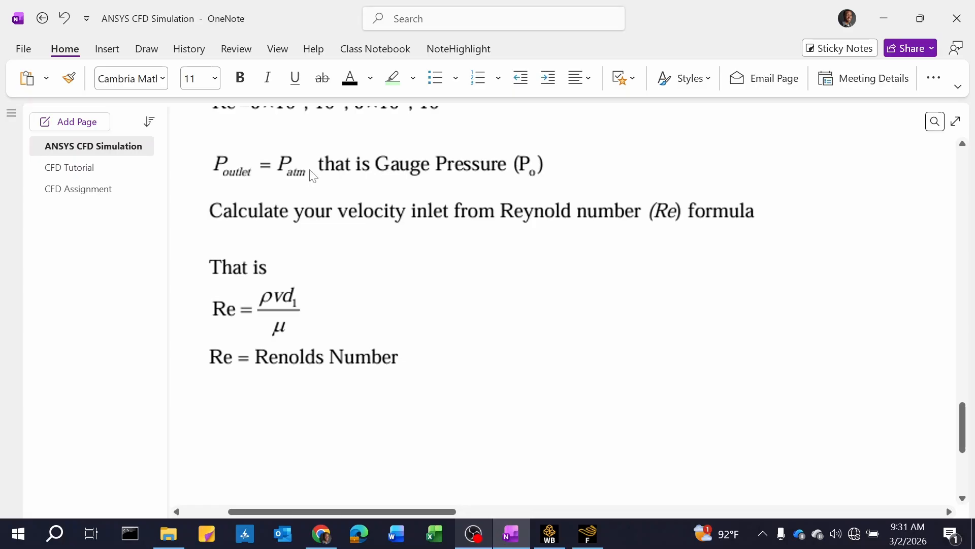
left_click(579, 537)
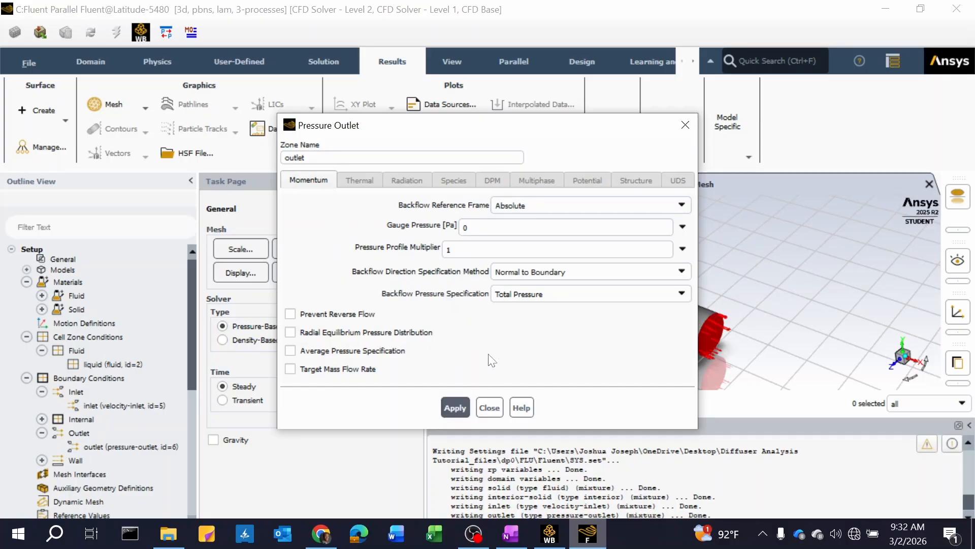
left_click(489, 408)
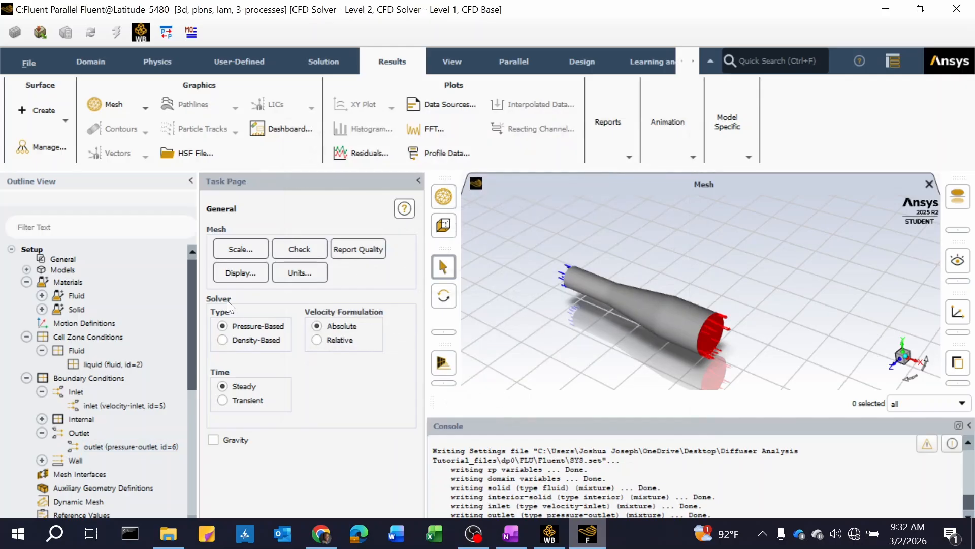
Apply the wall boundary condition with Stationary Wall motion and No Slip shear, close its settings, and collapse the boundary conditions
scroll(121, 365, "down", 2)
scroll(121, 365, "down", 1)
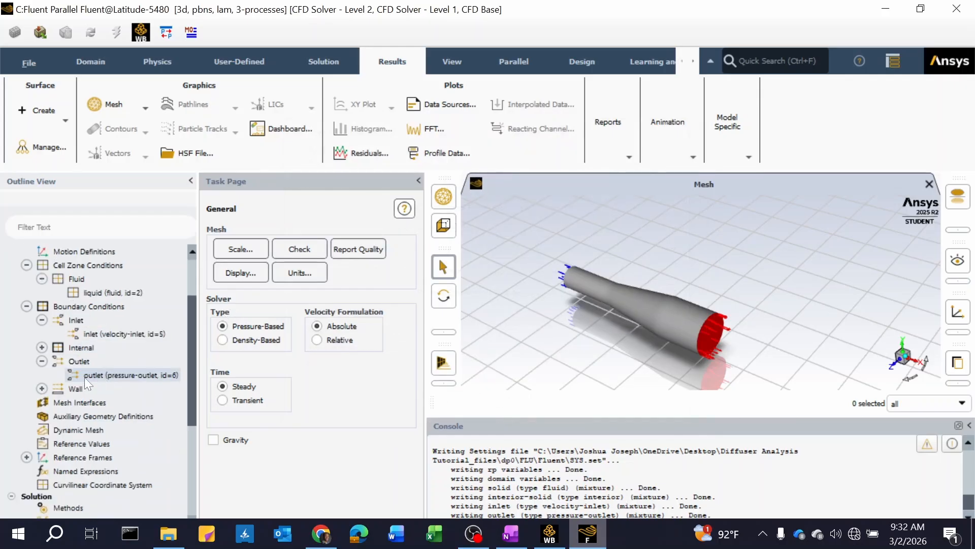
left_click(26, 306)
left_click(26, 307)
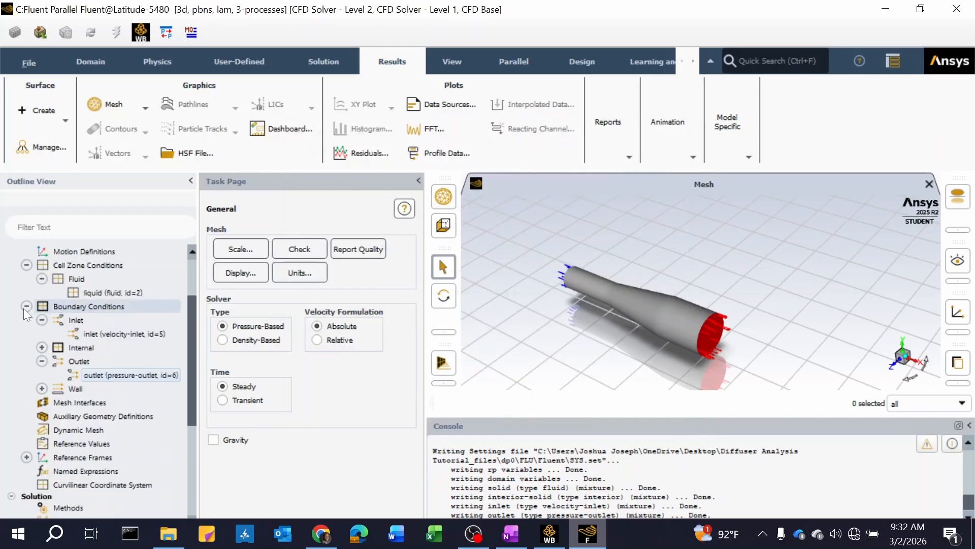
left_click(41, 388)
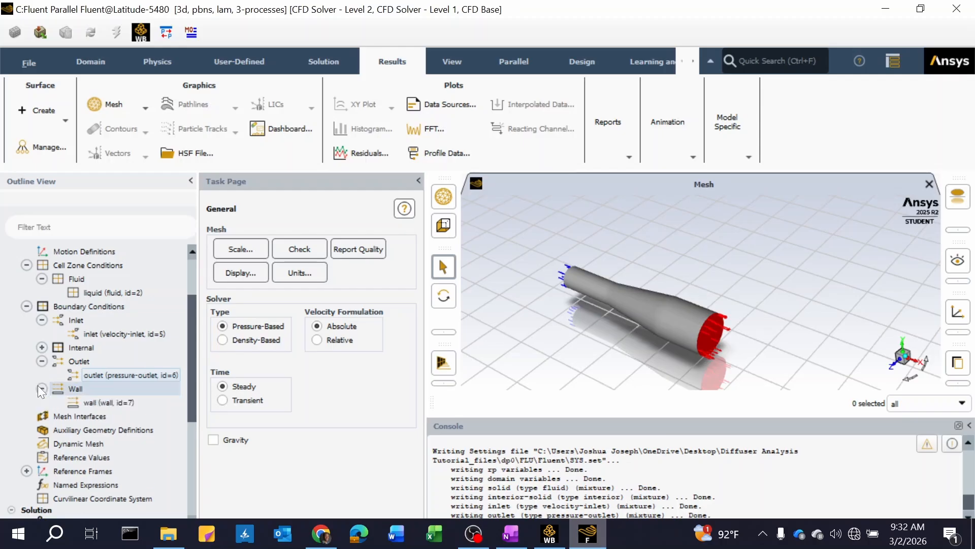
left_click(114, 403)
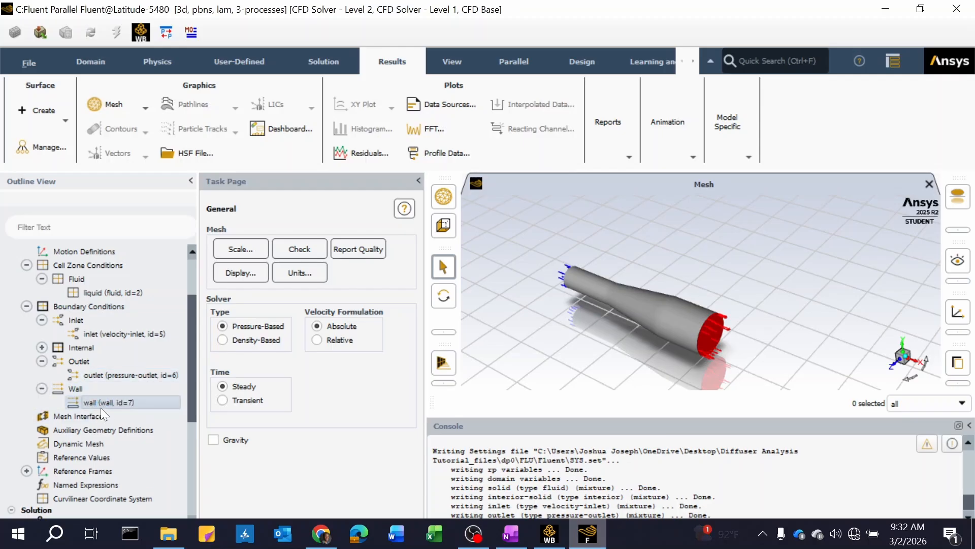
double_click(110, 402)
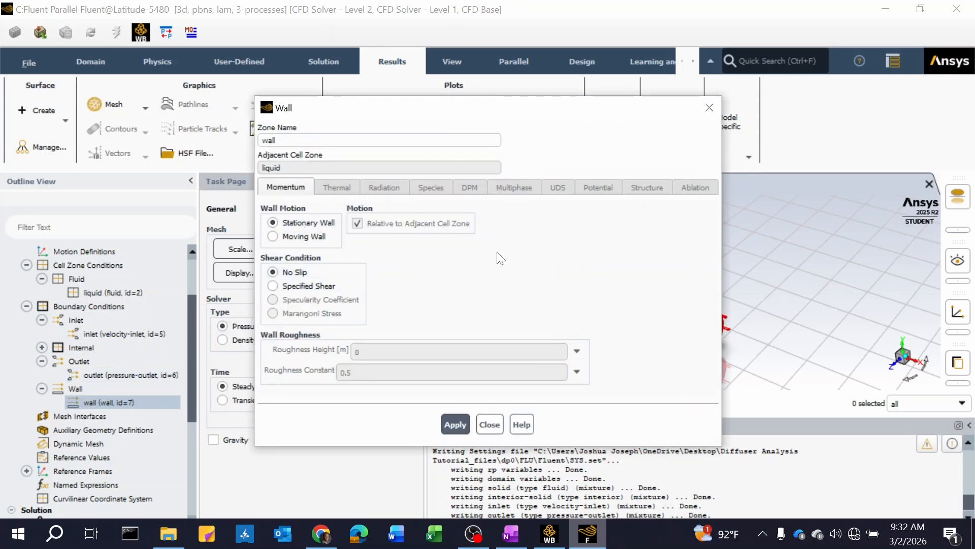
left_click(459, 424)
left_click(489, 425)
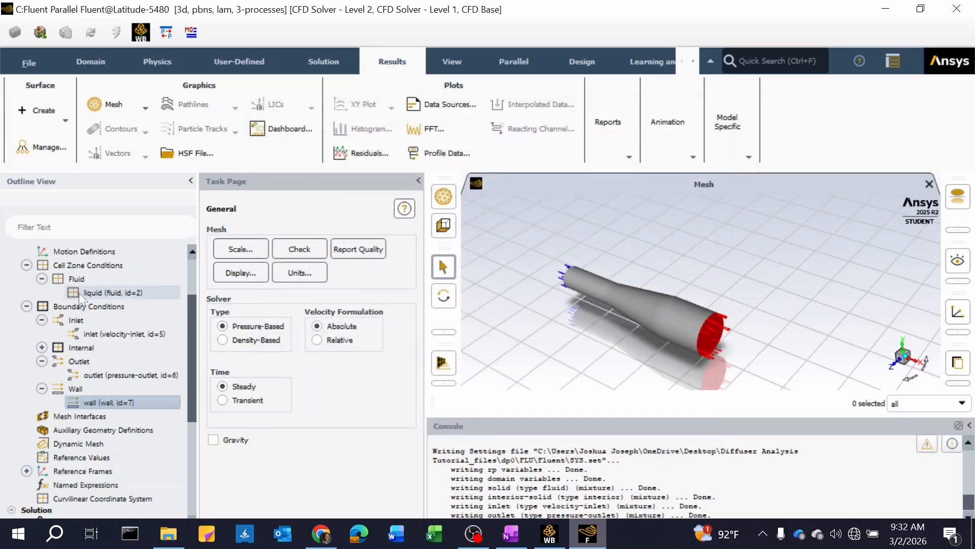
scroll(81, 299, "down", 1)
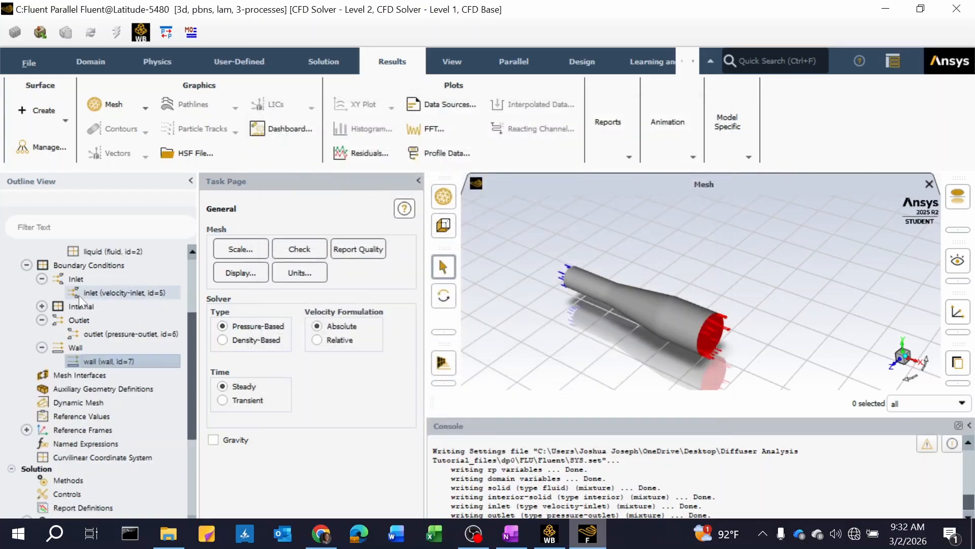
left_click(27, 265)
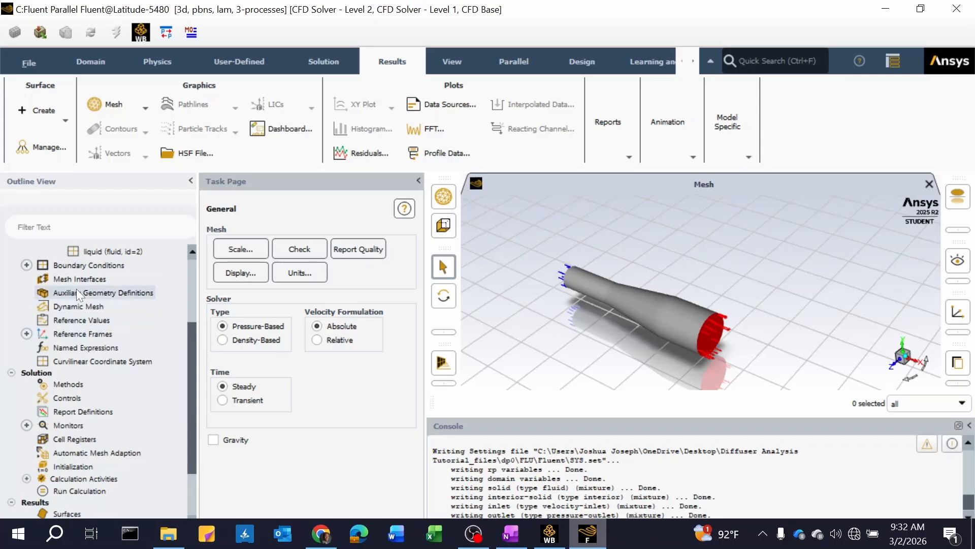
left_click(26, 334)
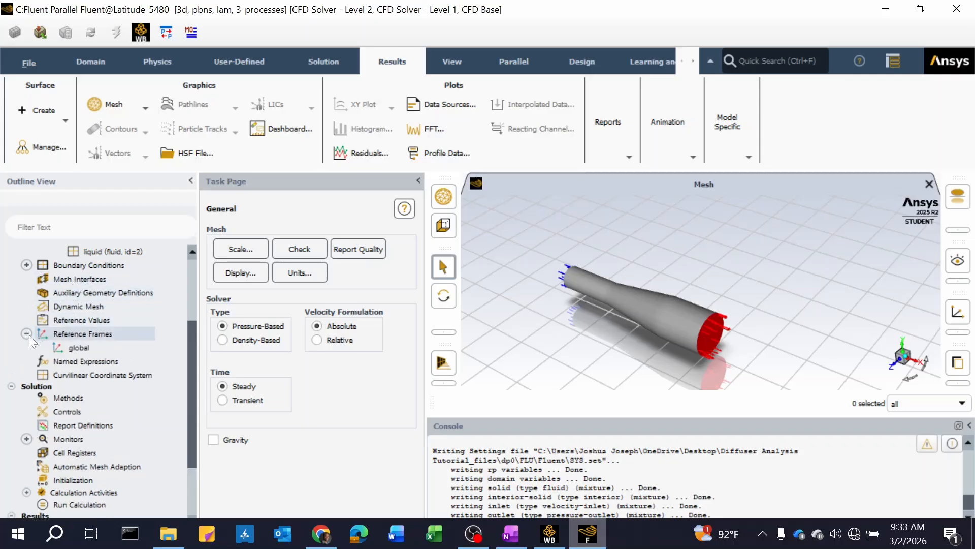
left_click(27, 334)
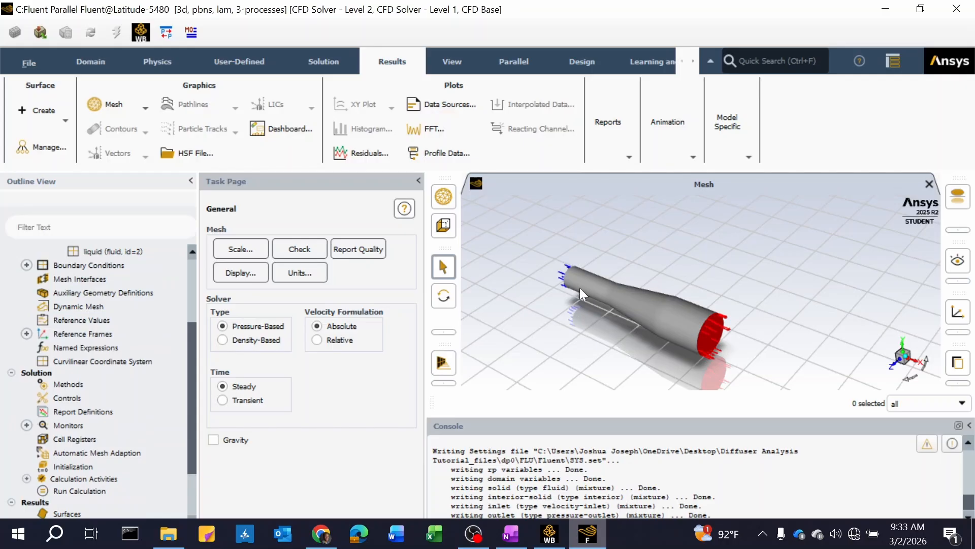
left_click_drag(606, 310, 630, 255)
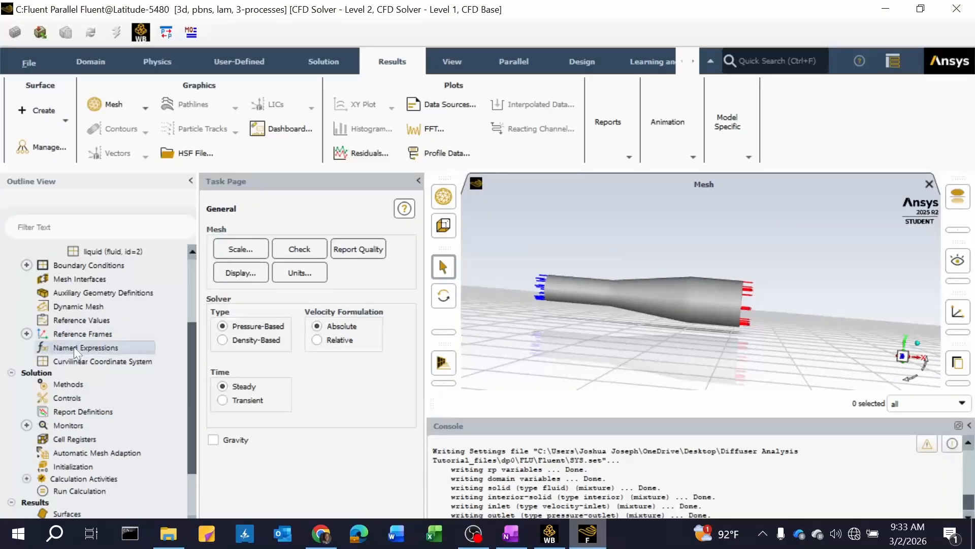
Create a new named expression and name it LossTotalPressure
left_click(103, 348)
right_click(114, 346)
left_click(131, 354)
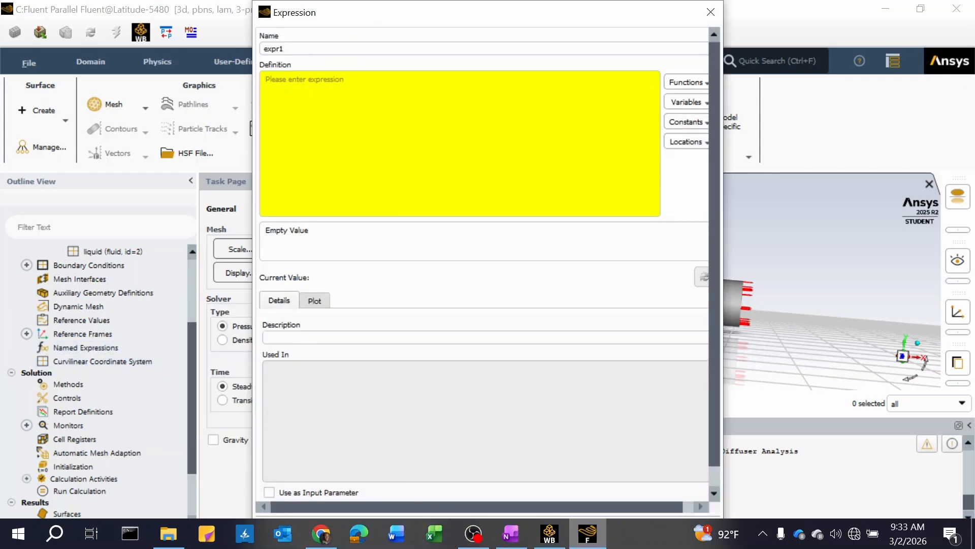
left_click(296, 49)
key("BackSpace")
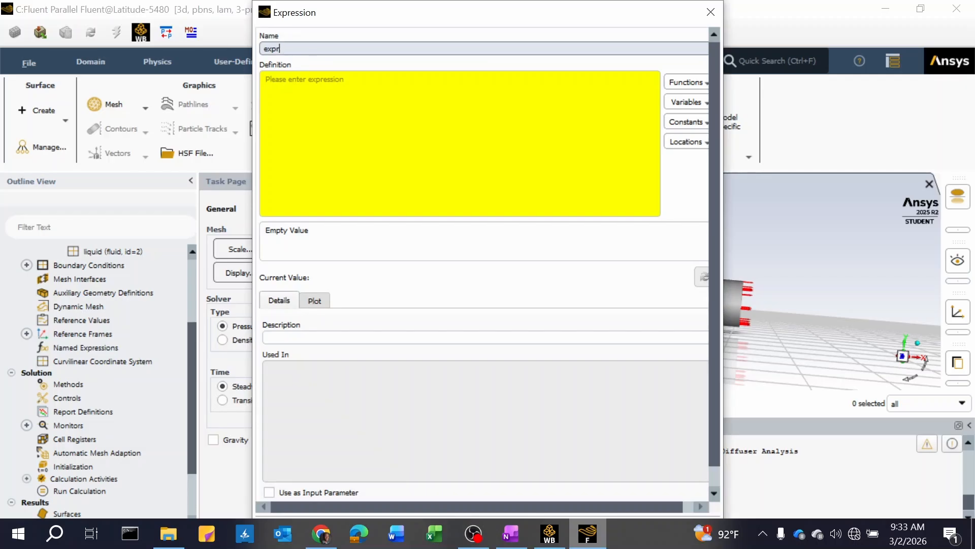
key("BackSpace")
key("BackSpace")
key("BackSpace")
key("BackSpace")
type("Loss")
key("BackSpace")
type("sTotalPressure")
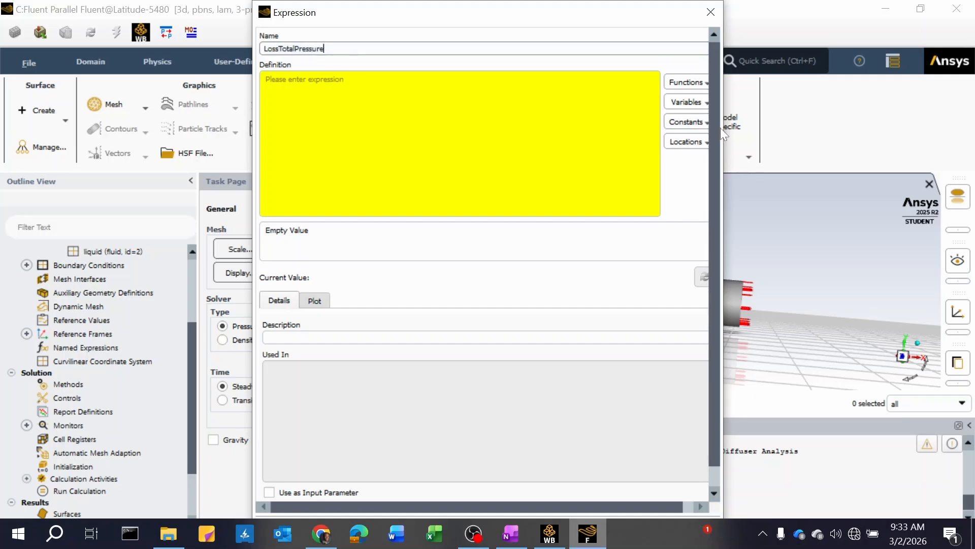
Widen the expression dialog and insert the Average reduction function into the expression's definition
left_click_drag(724, 120, 760, 120)
left_click(729, 85)
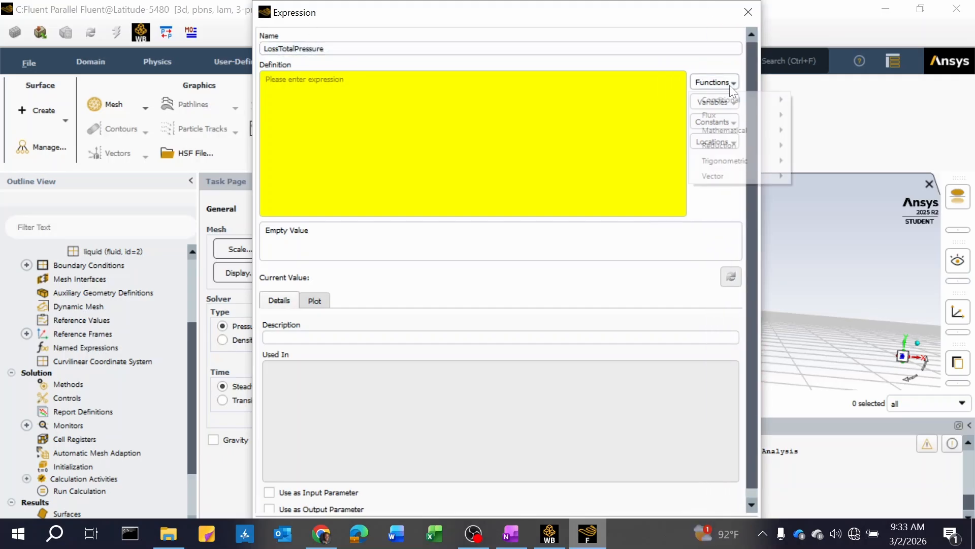
mouse_move(755, 152)
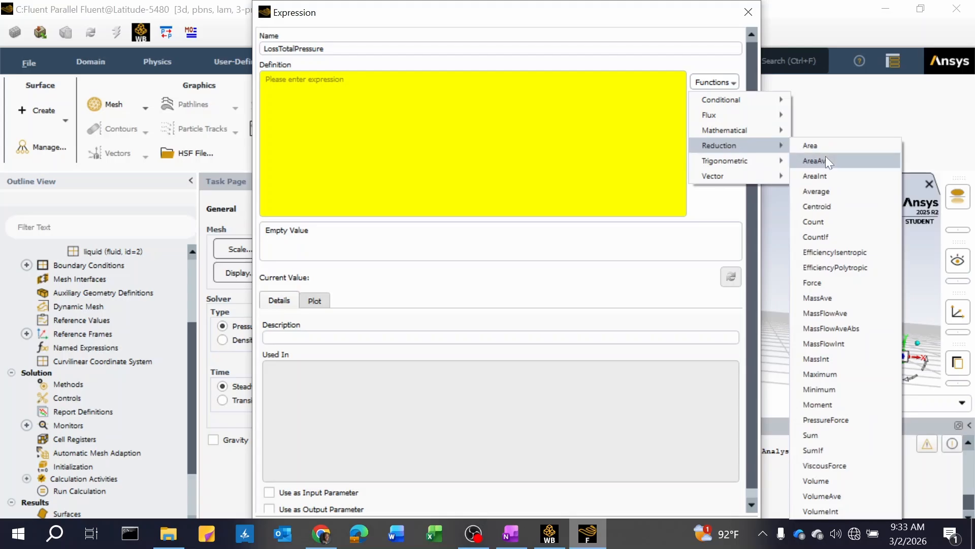
left_click(827, 191)
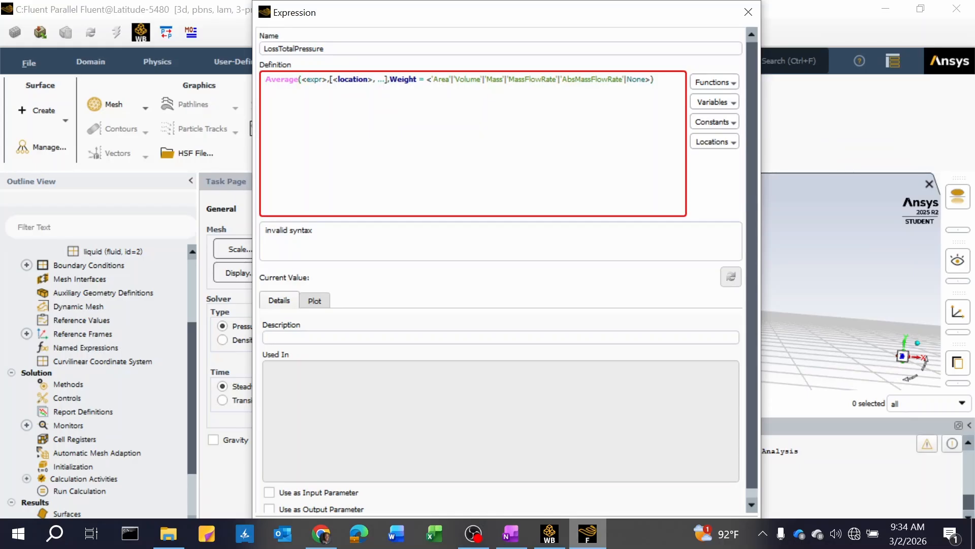
Remove the other weighting options from the Average function so that only Weight = 'AbsMassFlowRate' is left
key("BackSpace")
key("BackSpace")
key("BackSpace")
key("BackSpace")
key("BackSpace")
key("BackSpace")
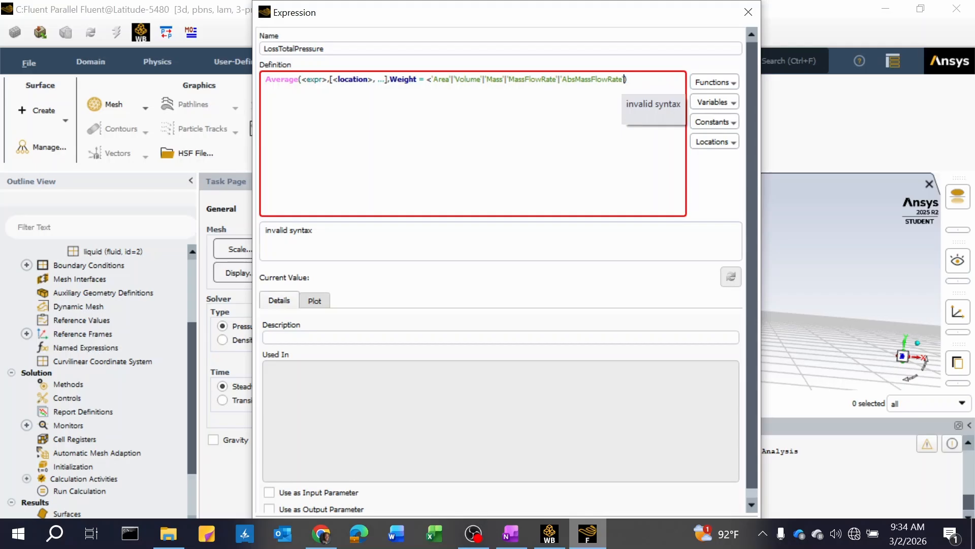
key("Left")
key("Left")
key("Left")
key("Left")
key("Left")
key("Left")
key("Left")
key("Left")
key("Left")
key("Left")
key("Left")
key("Left")
key("Left")
key("Left")
key("Left")
key("Left")
key("Left")
key("Left")
key("Left")
key("Right")
key("BackSpace")
key("BackSpace")
key("BackSpace")
key("BackSpace")
key("BackSpace")
key("BackSpace")
key("BackSpace")
key("BackSpace")
key("BackSpace")
key("BackSpace")
key("BackSpace")
key("BackSpace")
key("BackSpace")
key("BackSpace")
key("BackSpace")
key("BackSpace")
key("BackSpace")
key("BackSpace")
key("BackSpace")
key("BackSpace")
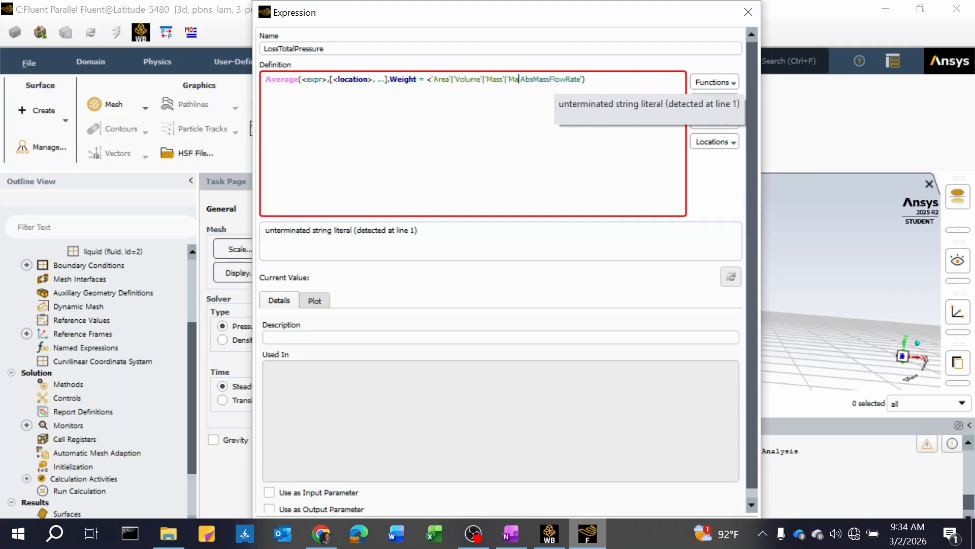
key("BackSpace")
key("BackSpace")
key("BackSpace")
key("BackSpace")
key("BackSpace")
key("BackSpace")
key("BackSpace")
key("BackSpace")
key("BackSpace")
key("BackSpace")
key("BackSpace")
key("BackSpace")
key("BackSpace")
key("BackSpace")
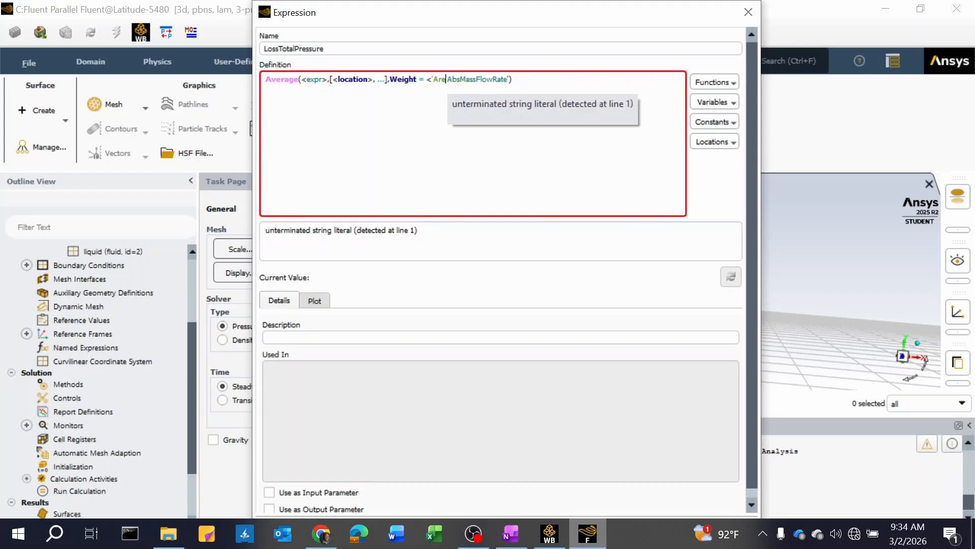
key("BackSpace")
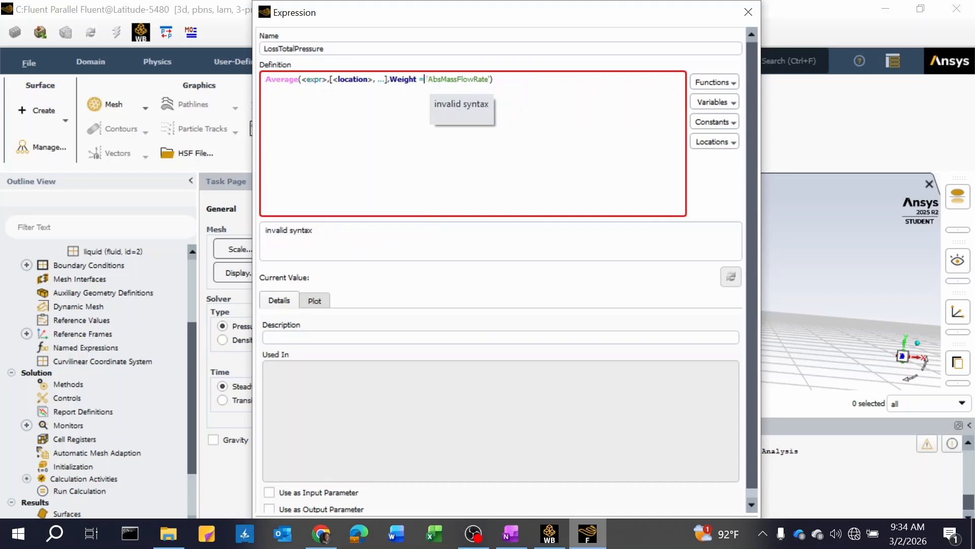
Delete the location placeholder and dots inside the square brackets of the Average function
key("Left")
key("Left")
key("Left")
key("Left")
key("Left")
key("Left")
key("Left")
key("Left")
key("Left")
key("Left")
key("Left")
key("Left")
key("Left")
key("Left")
key("Left")
key("Left")
key("Left")
key("Left")
key("Left")
key("Left")
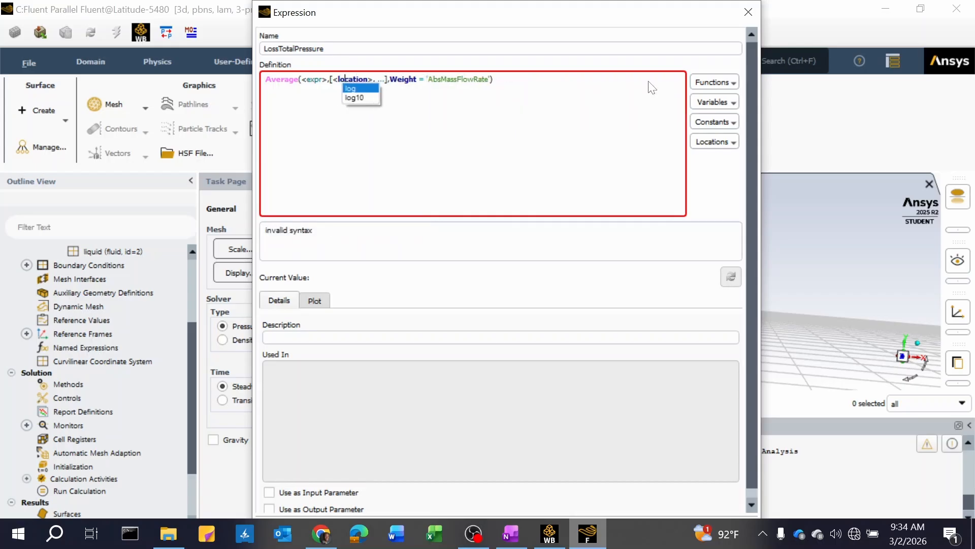
key("Left")
key("Left")
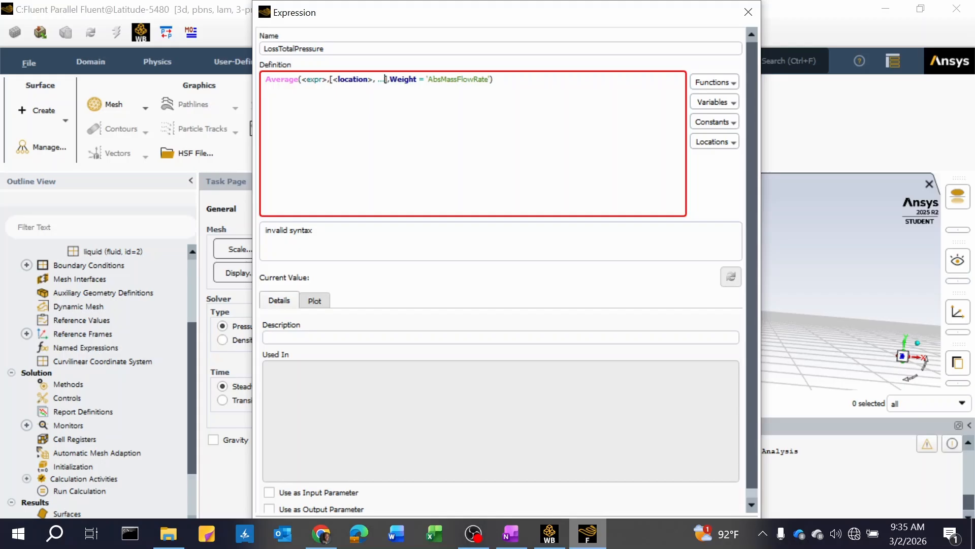
key("BackSpace")
key("BackSpace")
key("BackSpace")
key("BackSpace")
key("BackSpace")
key("BackSpace")
key("BackSpace")
key("BackSpace")
key("BackSpace")
key("BackSpace")
key("BackSpace")
key("BackSpace")
key("BackSpace")
key("BackSpace")
key("BackSpace")
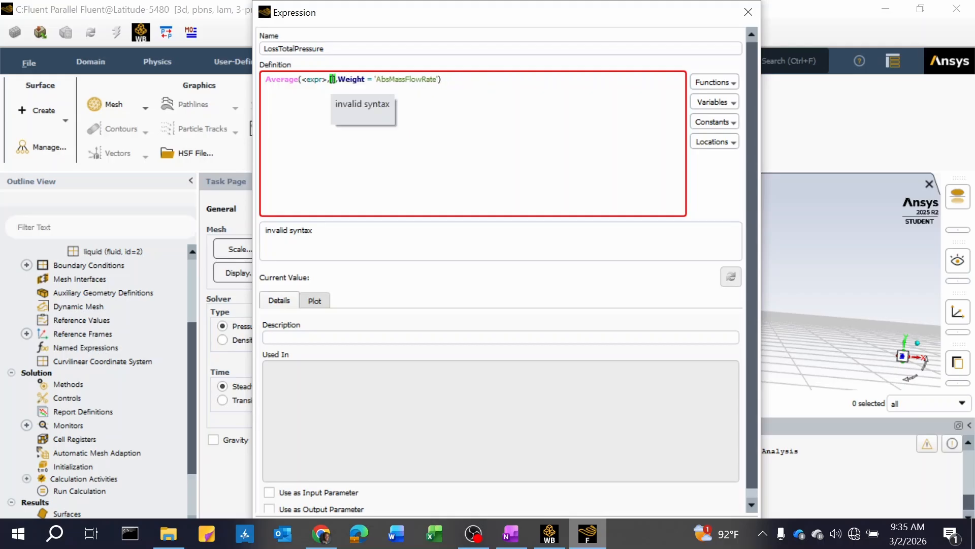
Insert the inlet boundary as the location in the Average function's square brackets
left_click(714, 142)
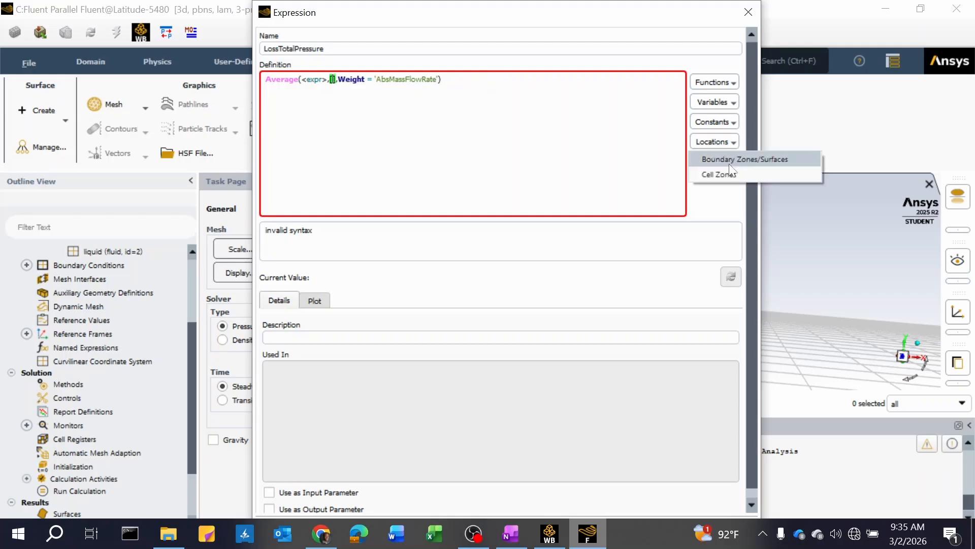
left_click(731, 160)
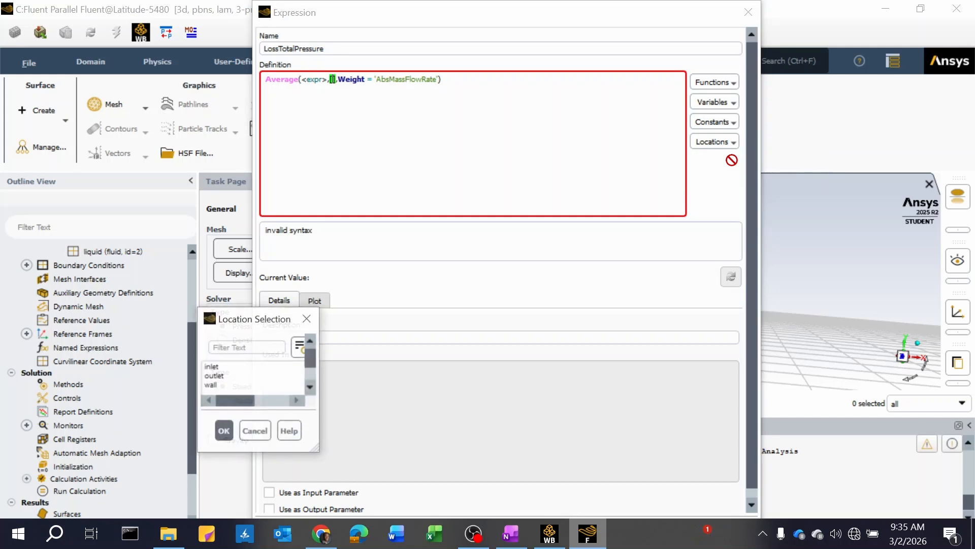
left_click(214, 366)
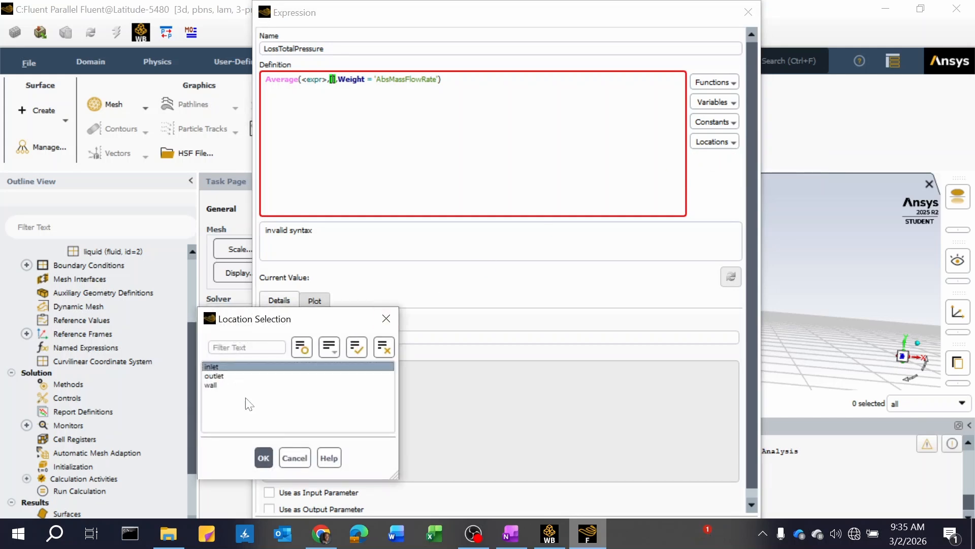
left_click(262, 459)
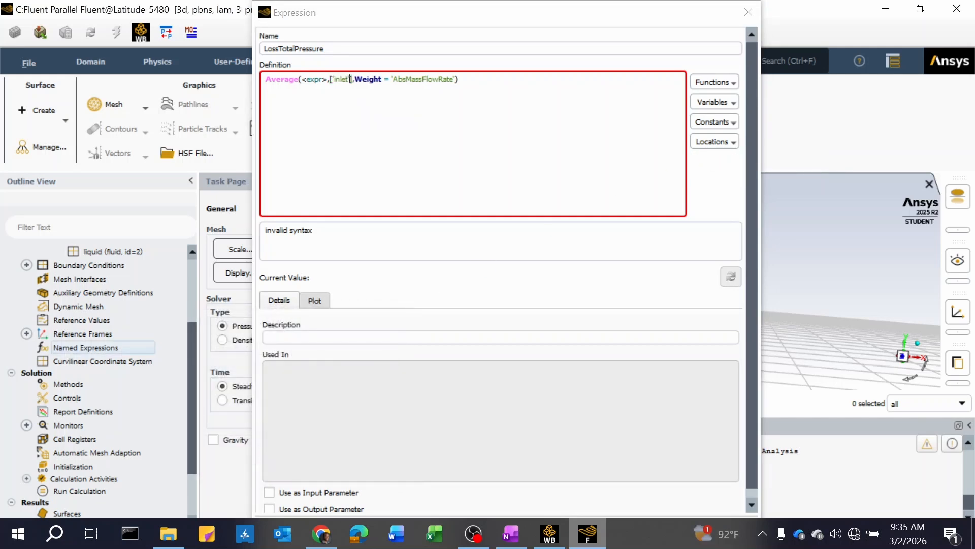
Delete the <expr> placeholder from the Average function's first argument
left_click(327, 79)
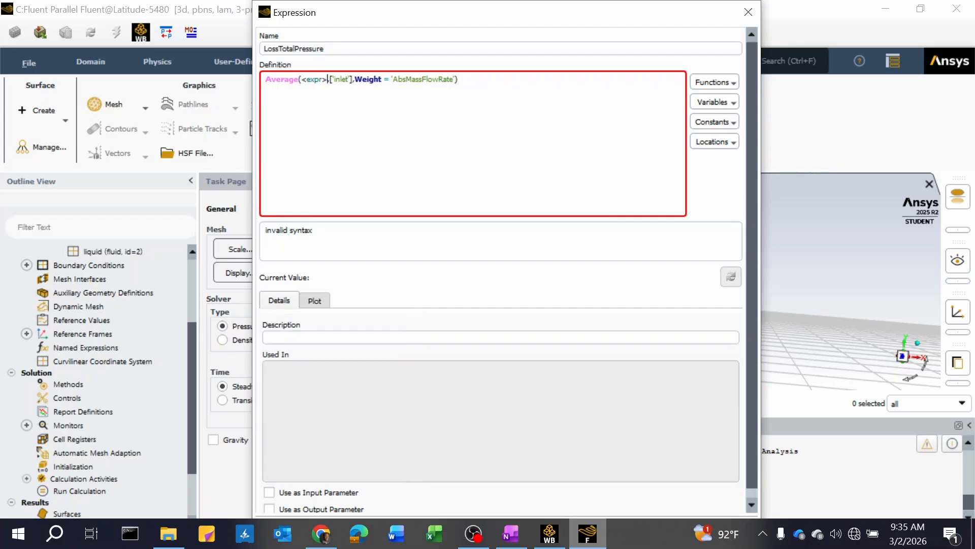
key("BackSpace")
key("BackSpace")
key("BackSpace")
key("BackSpace")
key("BackSpace")
key("BackSpace")
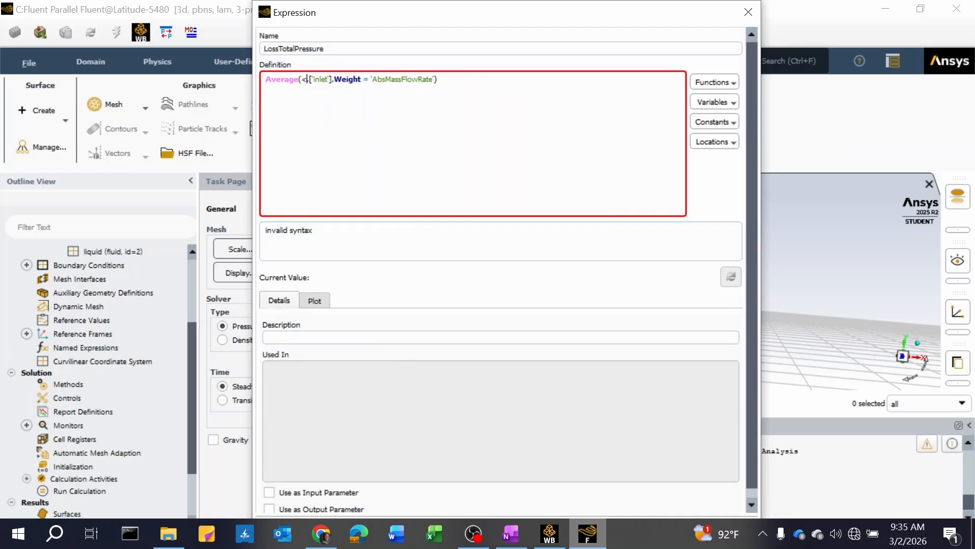
left_click(729, 82)
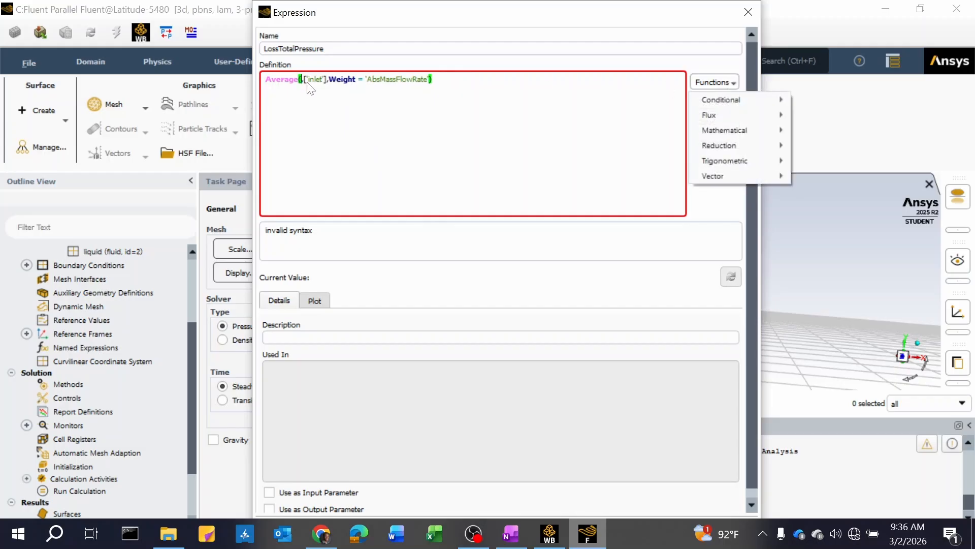
left_click(428, 145)
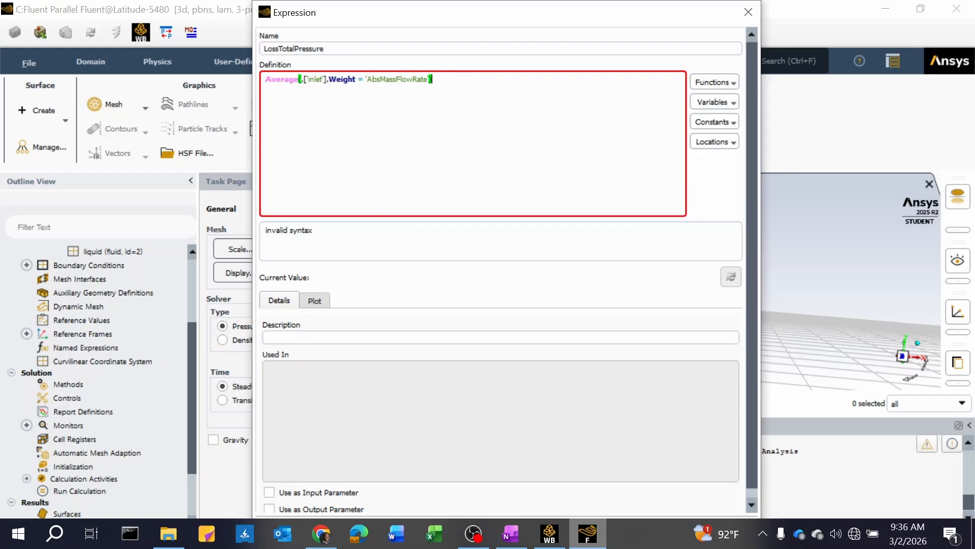
left_click(473, 534)
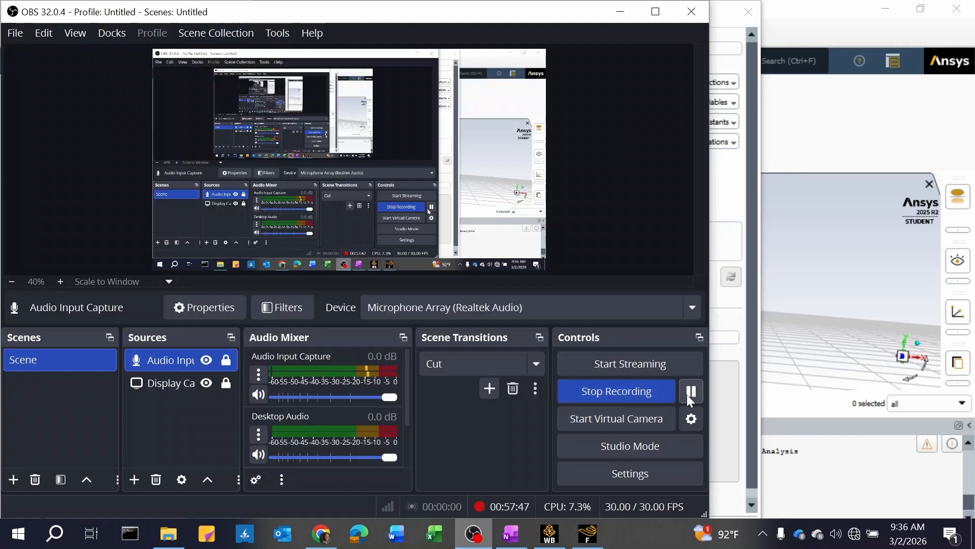
left_click(620, 11)
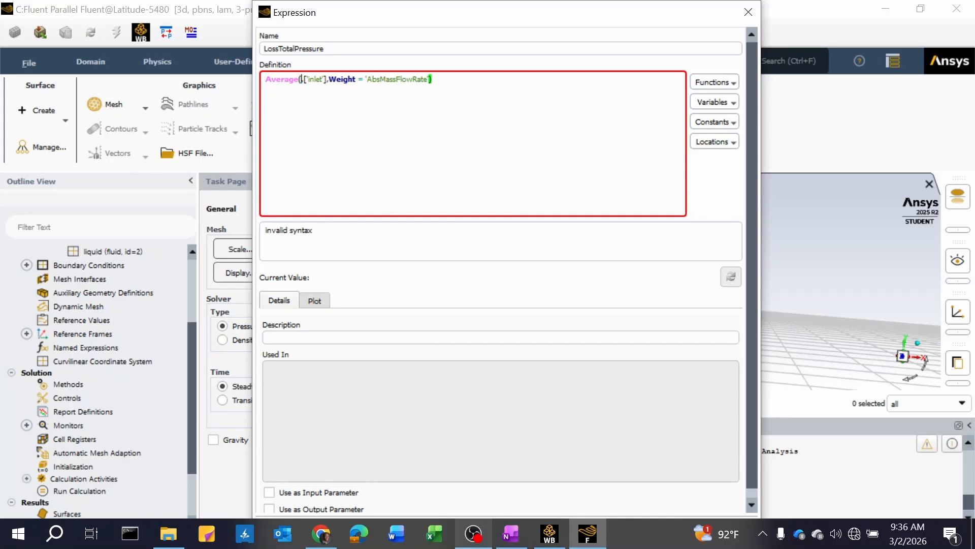
Enter TotalPressure as the variable averaged at the inlet, keeping the Average function's opening parenthesis in place
left_click(734, 103)
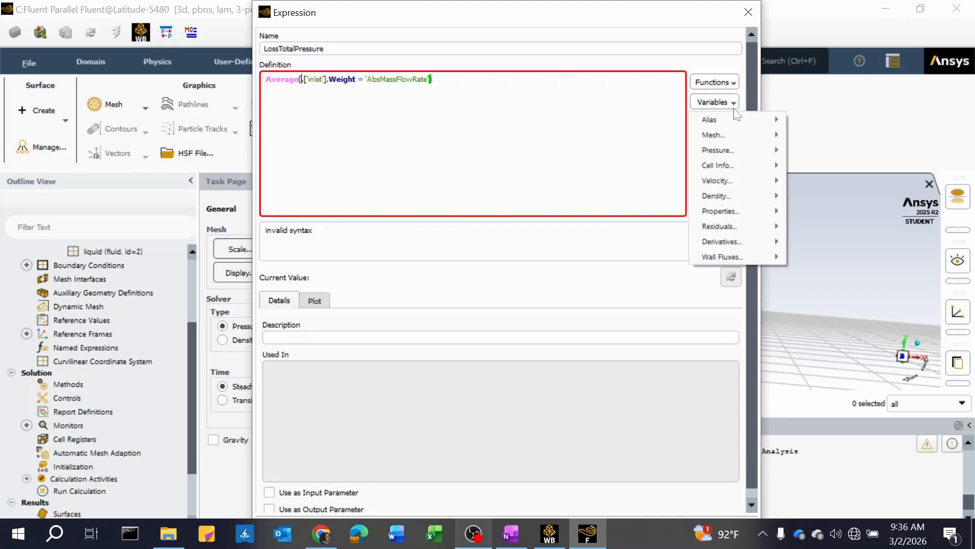
mouse_move(761, 154)
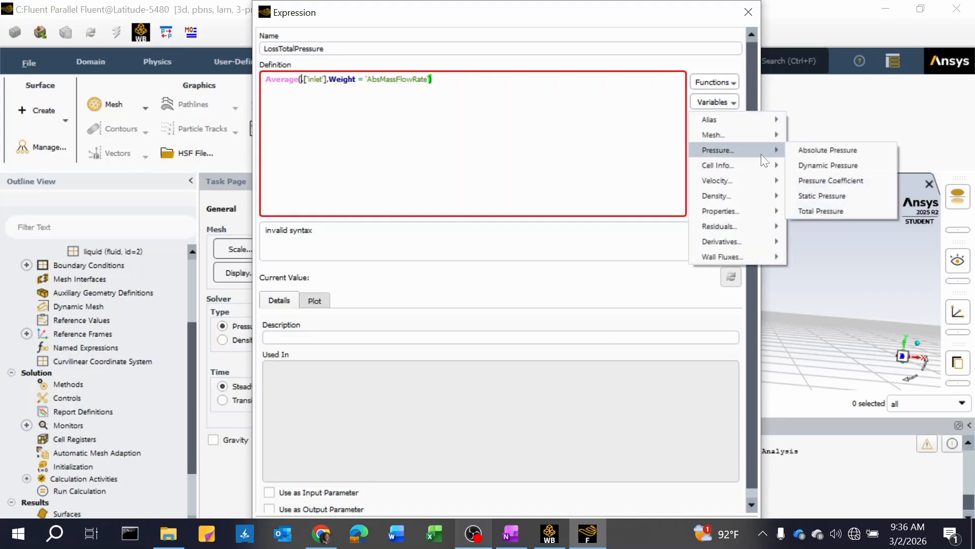
left_click(830, 211)
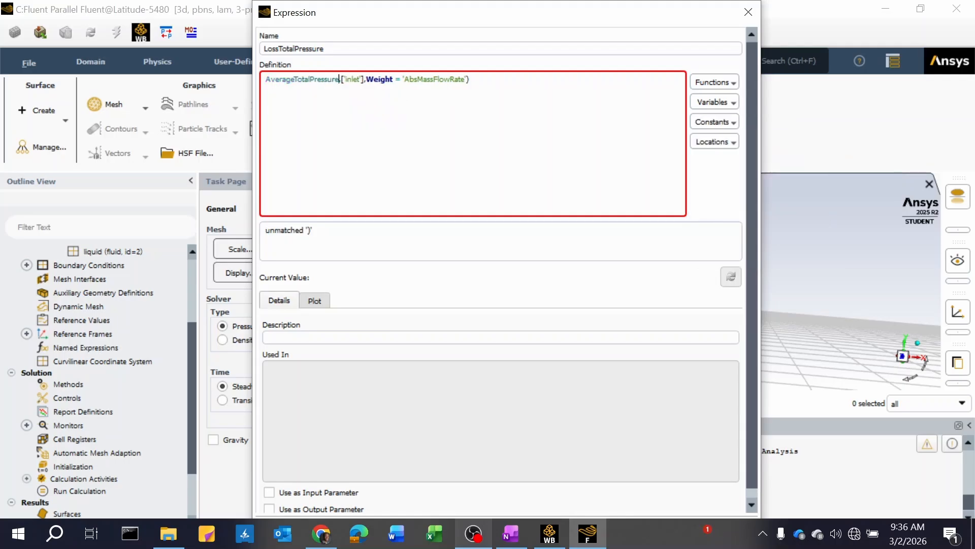
left_click(295, 79)
type("(")
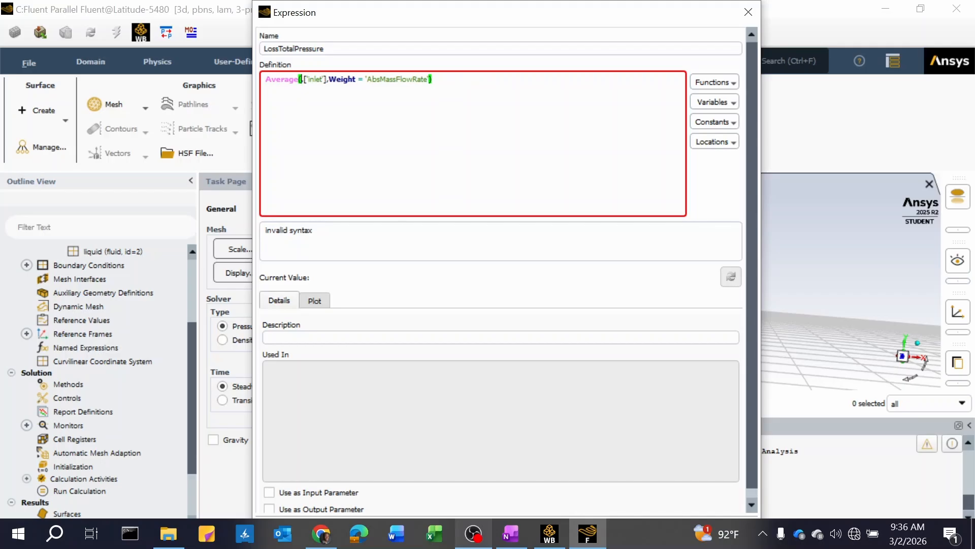
type("To")
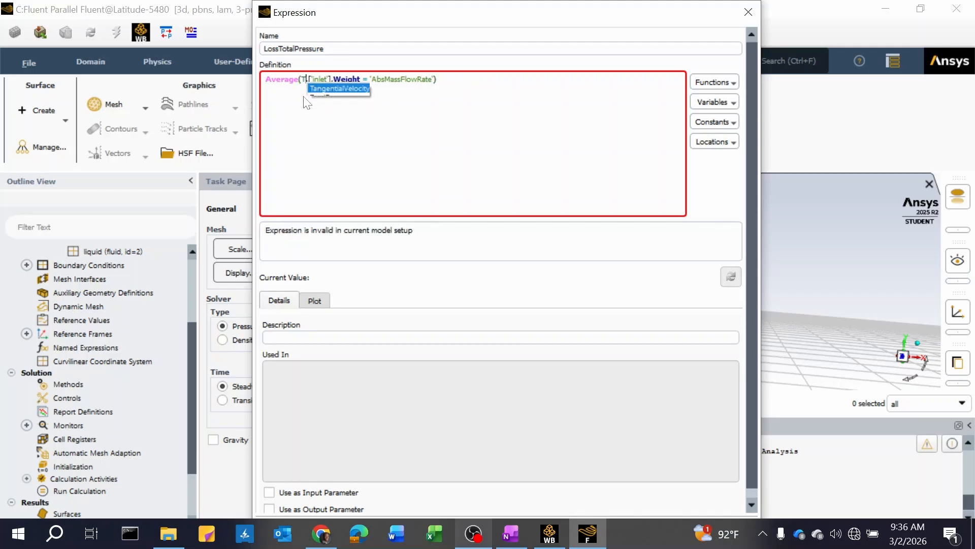
type("talPressure")
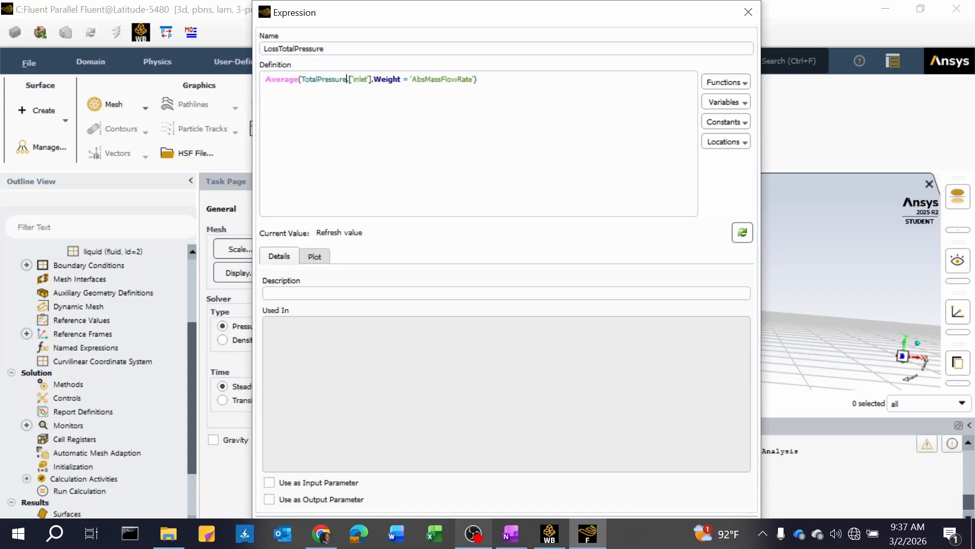
Append a minus sign and a copy of the whole inlet Average function to the end of the definition
left_click(478, 79)
type("-")
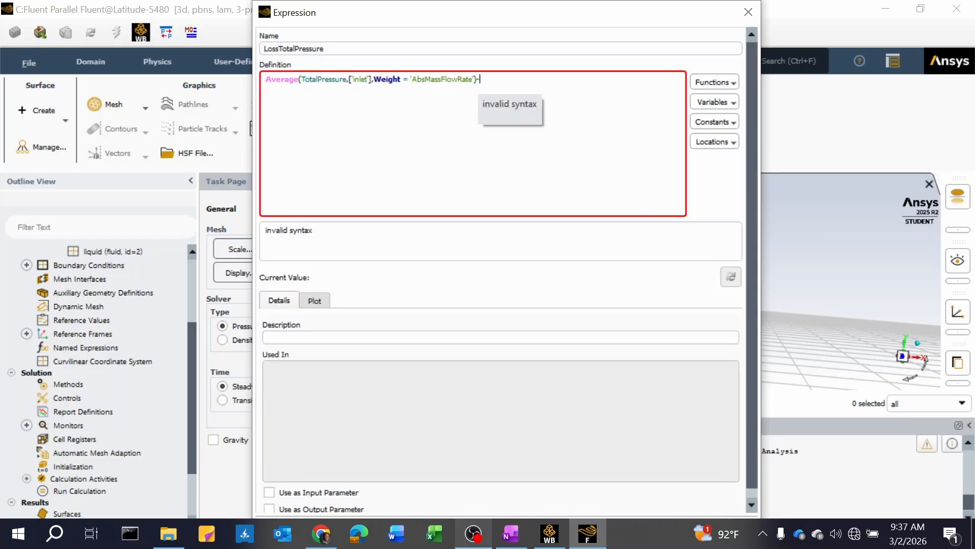
key("Left")
key("shift+Home")
key("ctrl+c")
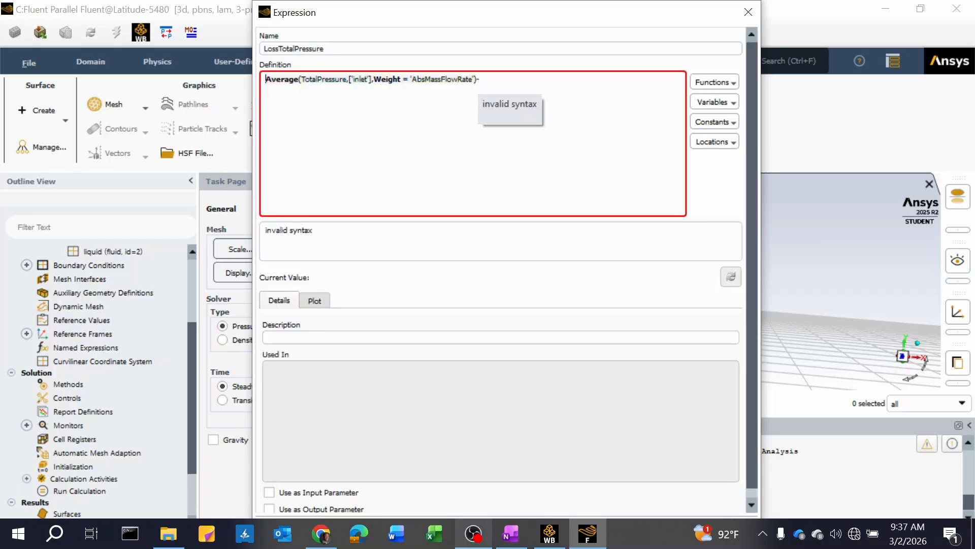
key("Right")
key("Right")
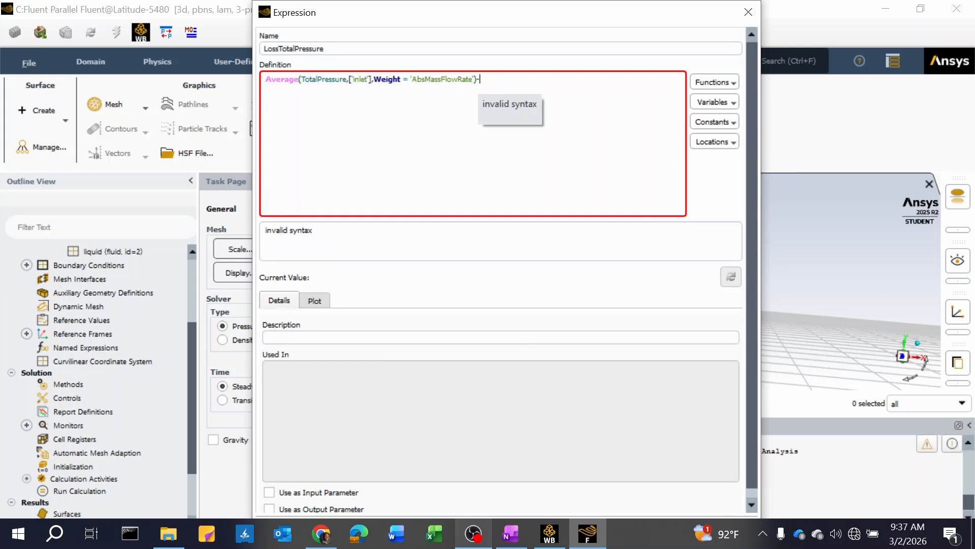
key("ctrl+v")
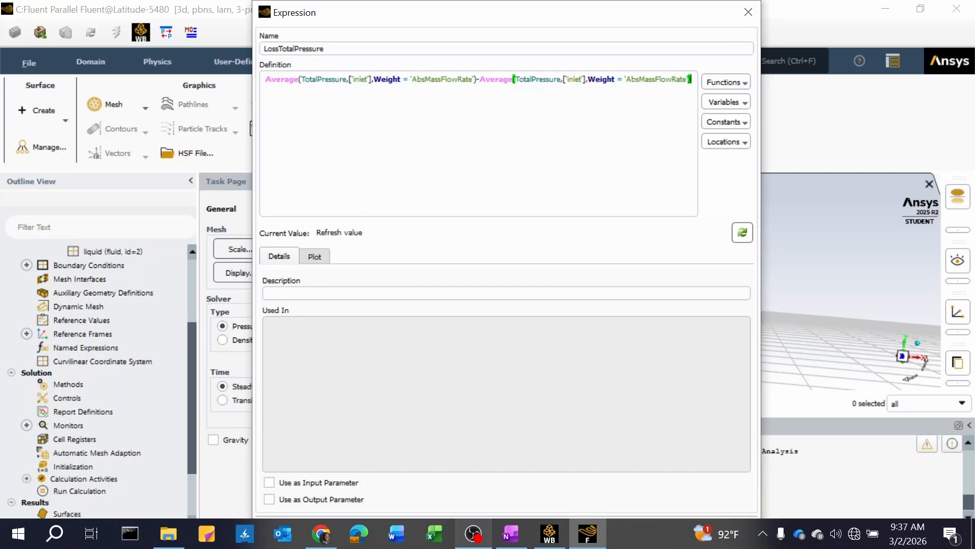
Change the location in the second Average function to 'outlet'
left_click(581, 79)
key("BackSpace")
key("BackSpace")
key("BackSpace")
key("BackSpace")
key("BackSpace")
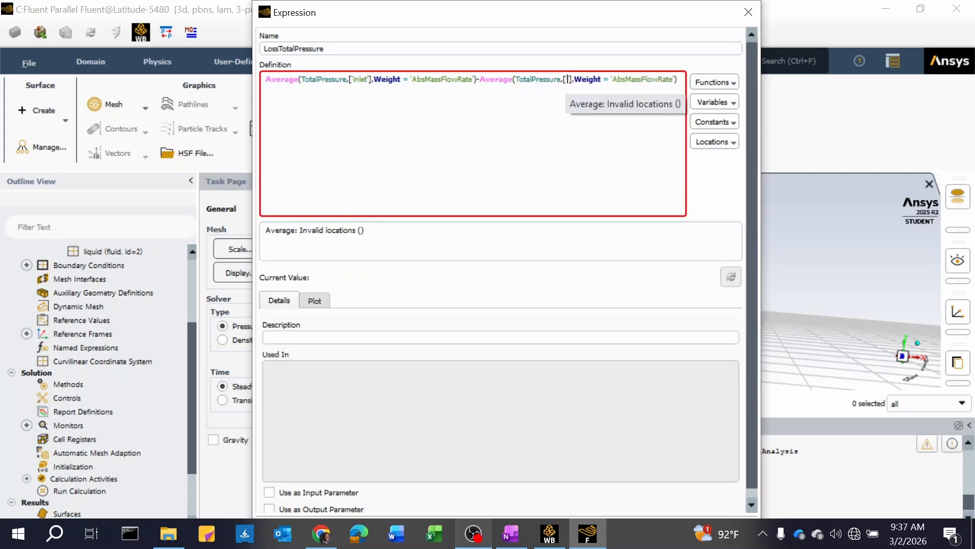
type("ou")
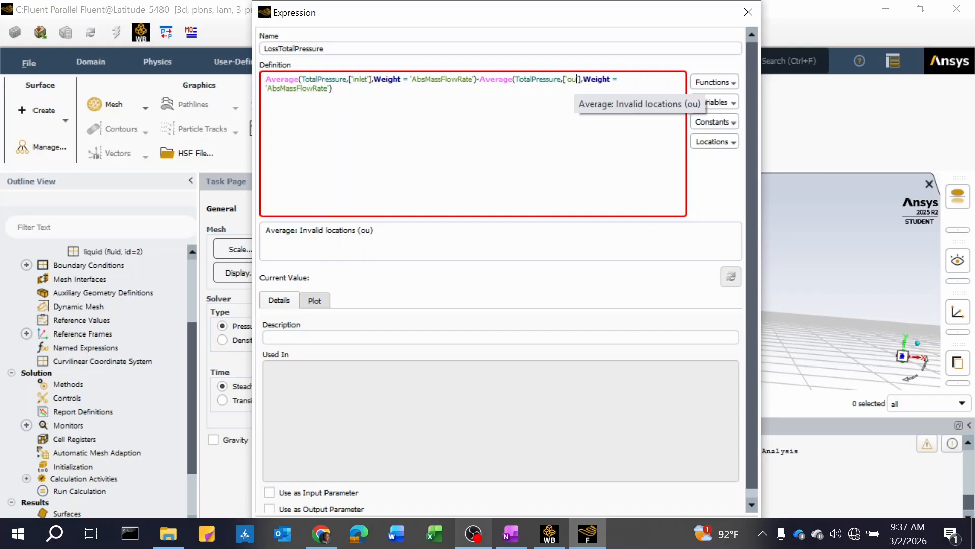
type("tel")
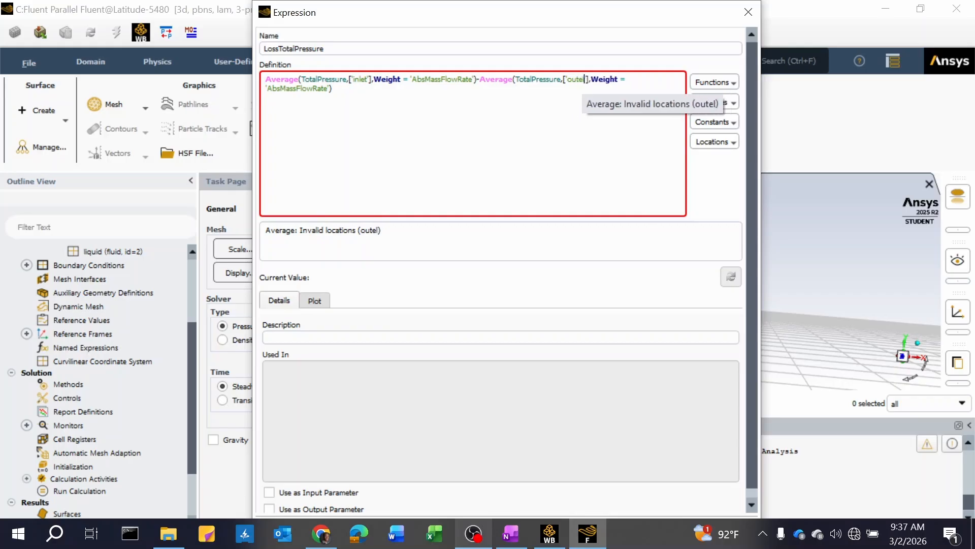
key("BackSpace")
key("BackSpace")
type("tlet")
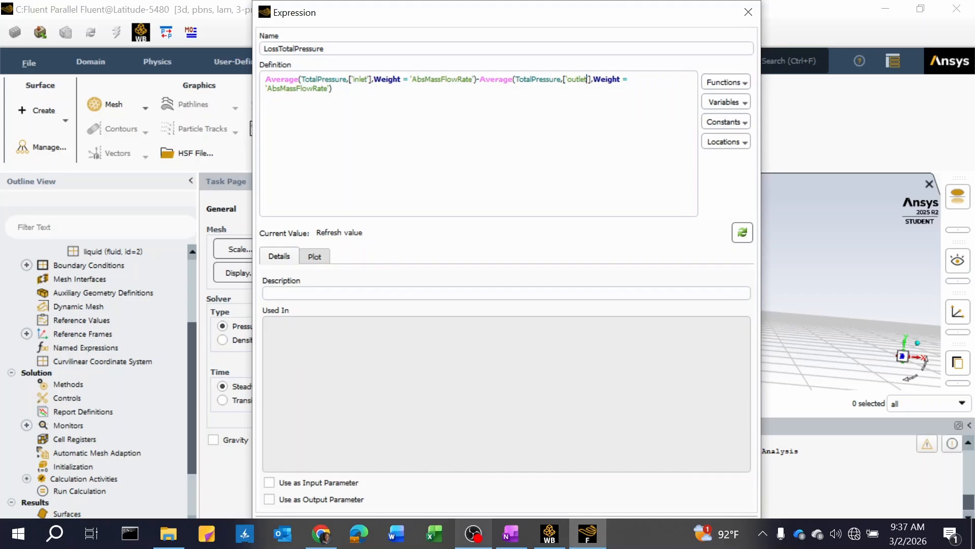
left_click(628, 79)
left_click(333, 89)
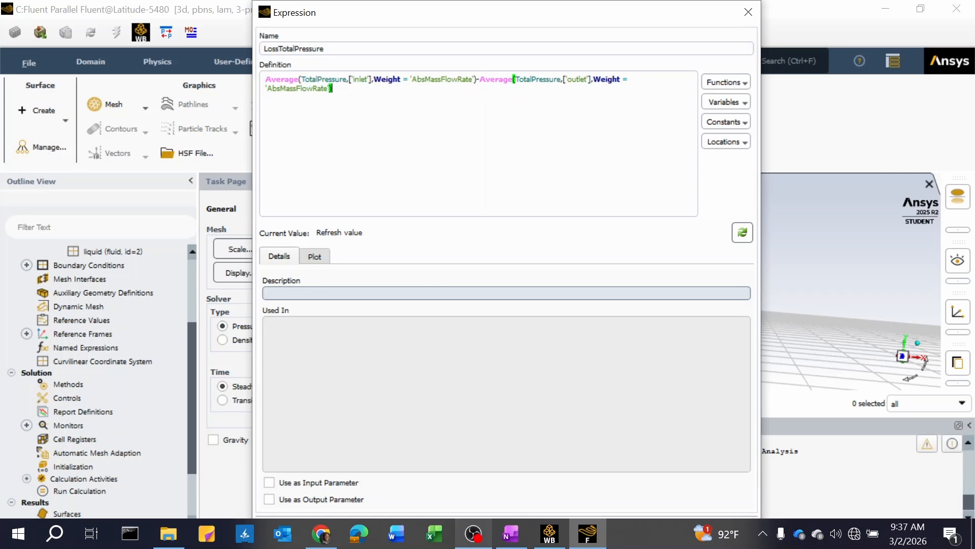
Enter the expression's description as "Calculates the loss in pressure through the diffuser."
type("Calculates the loss in pressure")
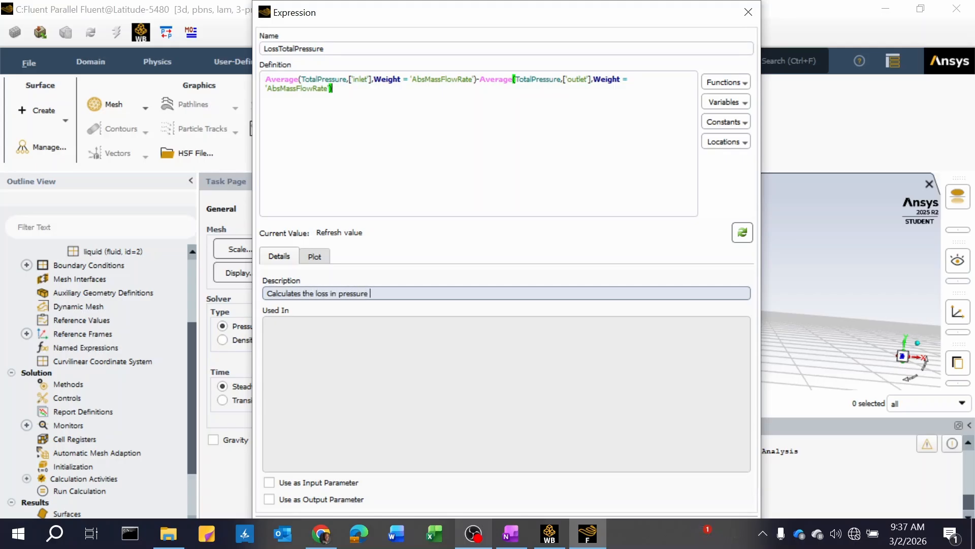
type(" from the inlet to ")
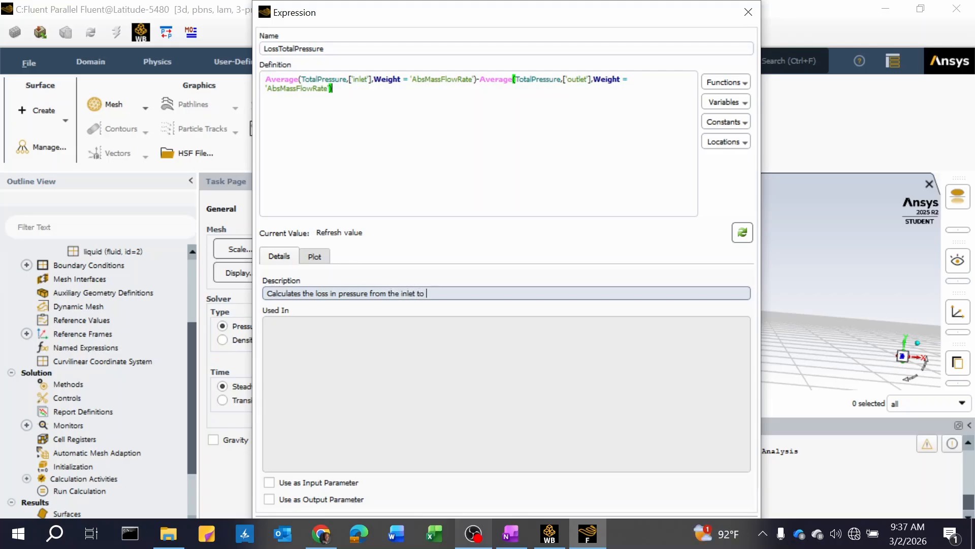
type("the ou")
key("BackSpace")
key("BackSpace")
key("BackSpace")
key("BackSpace")
key("BackSpace")
key("BackSpace")
key("BackSpace")
key("BackSpace")
key("BackSpace")
key("BackSpace")
key("BackSpace")
key("BackSpace")
key("BackSpace")
key("BackSpace")
key("BackSpace")
key("BackSpace")
key("BackSpace")
key("BackSpace")
key("BackSpace")
key("BackSpace")
key("BackSpace")
key("BackSpace")
key("BackSpace")
type("through the diffuser.")
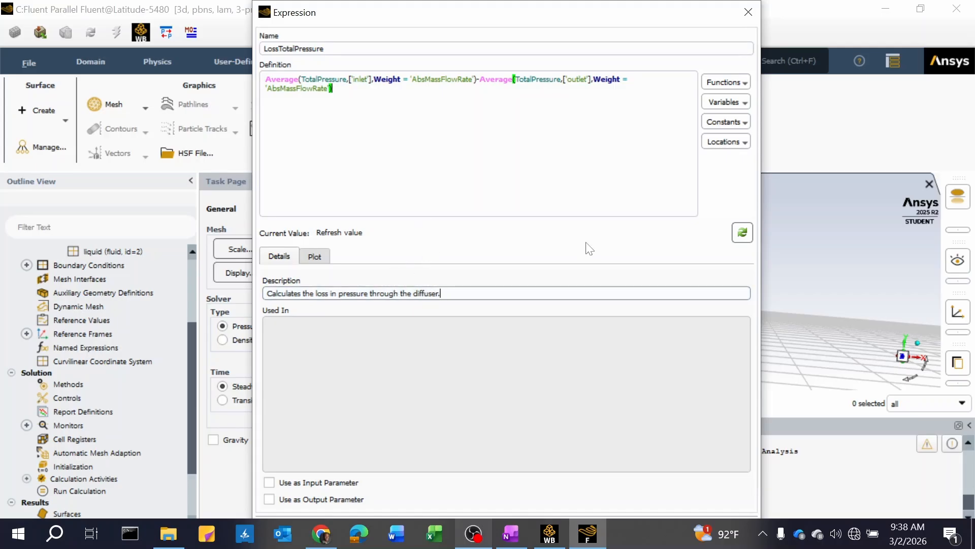
Save the LossTotalPressure expression and expand Named Expressions in the outline to list it
left_click_drag(649, 22, 548, 42)
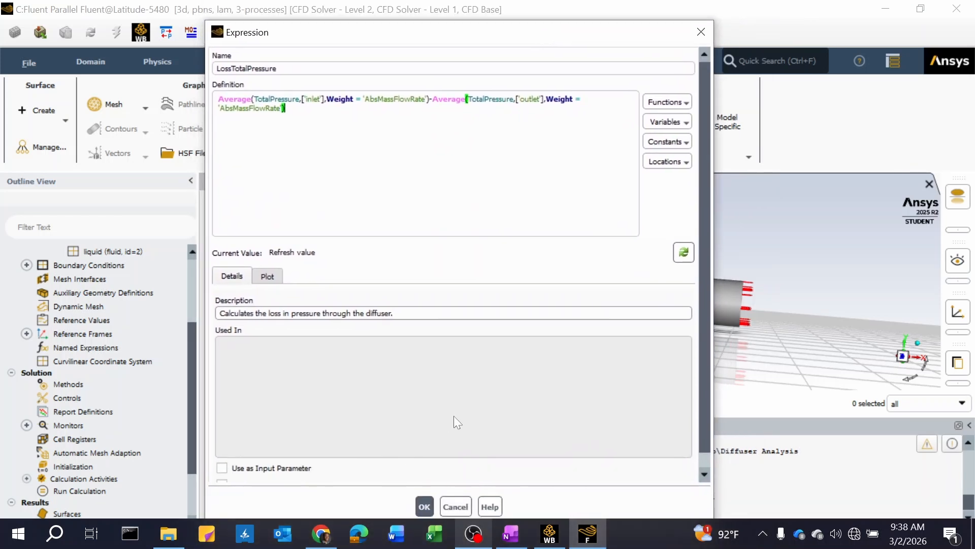
scroll(453, 415, "down", 1)
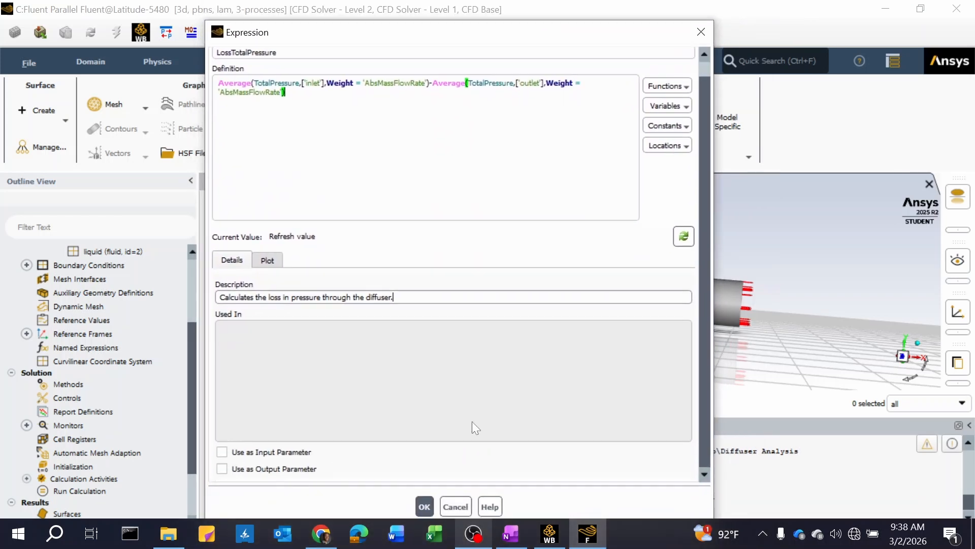
left_click(424, 503)
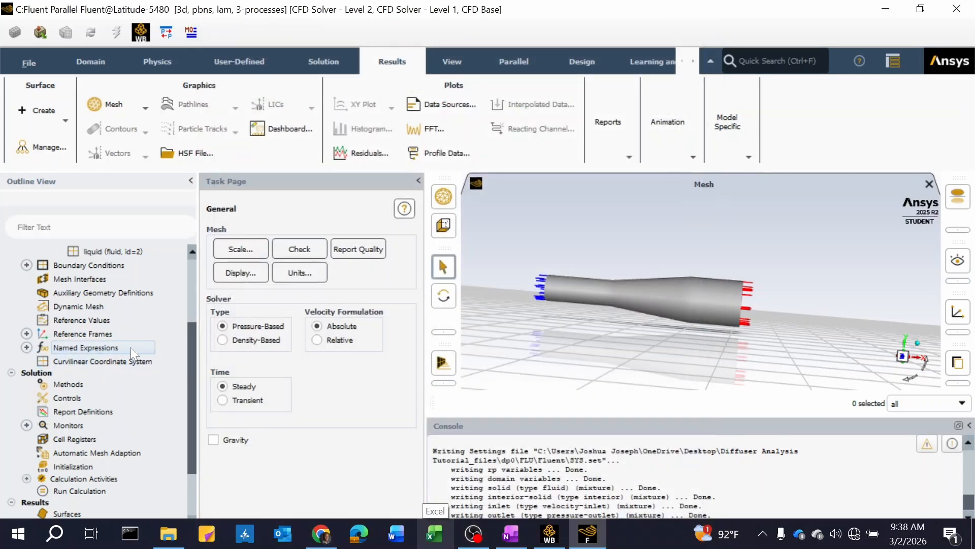
left_click(24, 346)
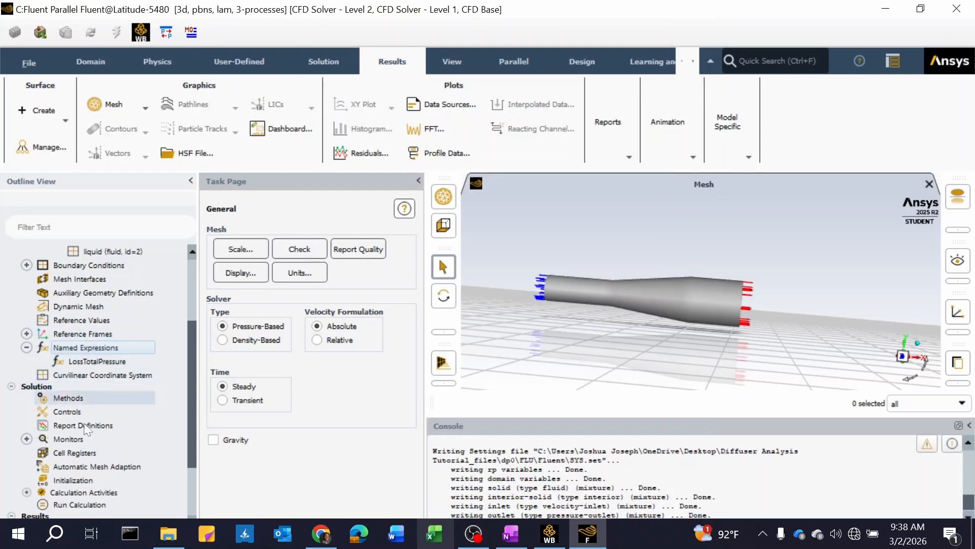
Open the Solution Methods settings to view the pressure-velocity coupling and spatial discretization schemes
mouse_move(192, 359)
left_mouse_down()
mouse_move(193, 346)
mouse_move(196, 359)
left_mouse_up()
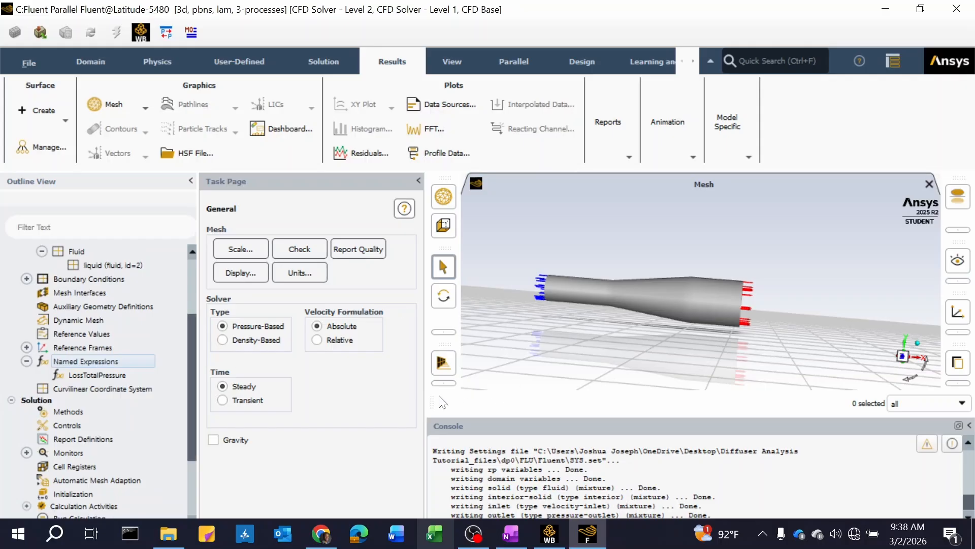
right_click(81, 410)
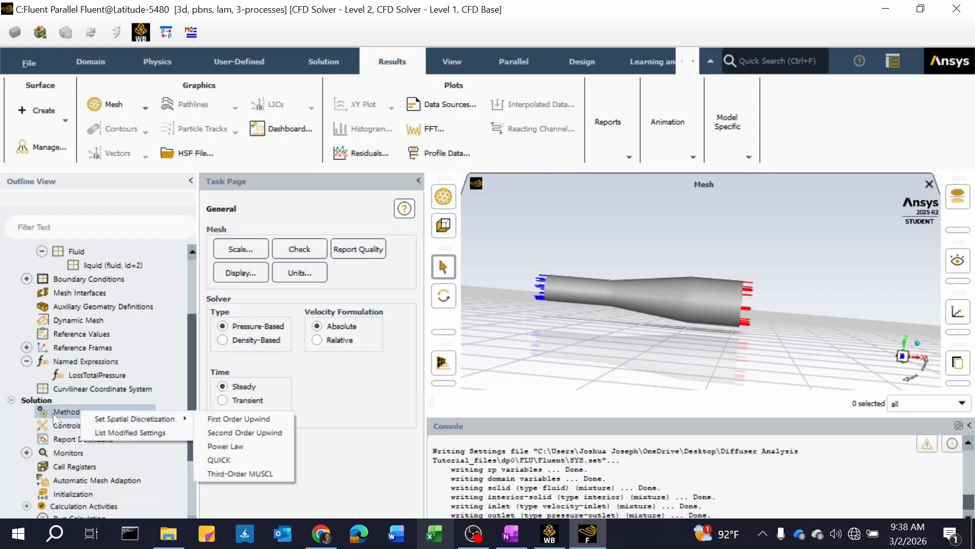
double_click(60, 411)
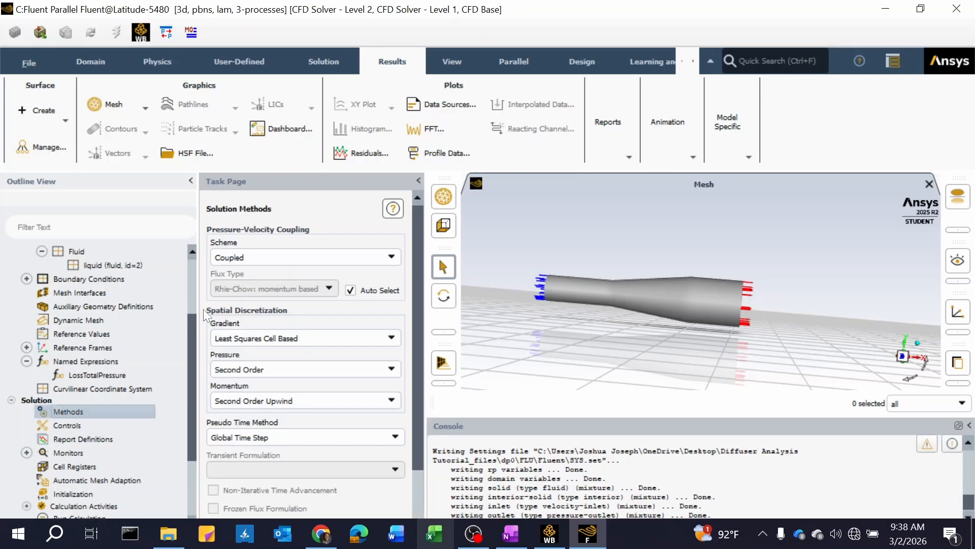
Set the pressure-velocity coupling scheme to SIMPLE, keeping Second Order for pressure and Second Order Upwind for momentum
left_click(275, 259)
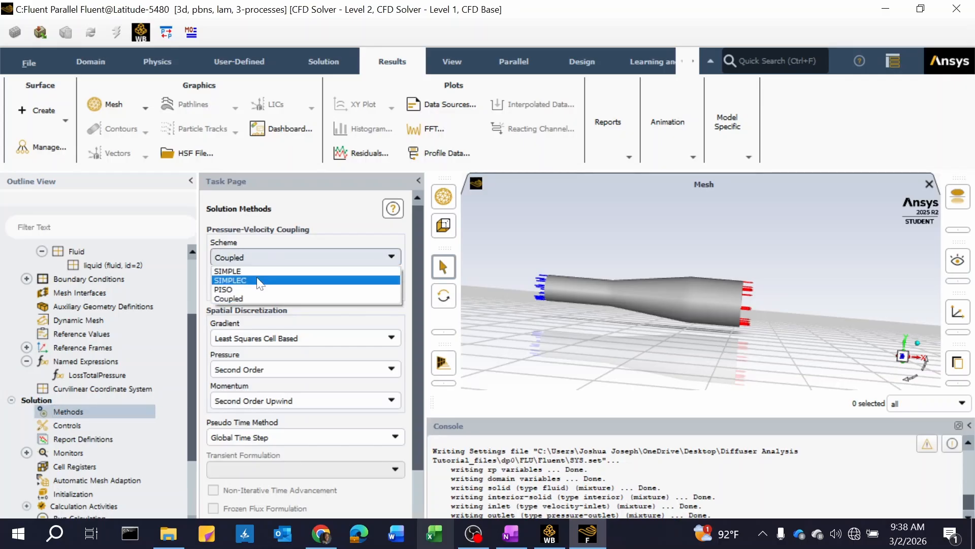
left_click(258, 273)
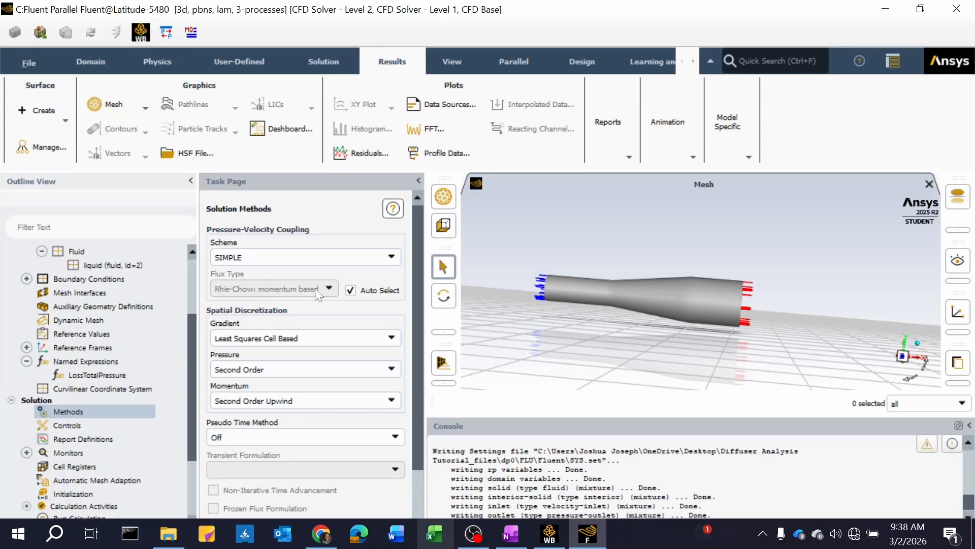
left_click(311, 370)
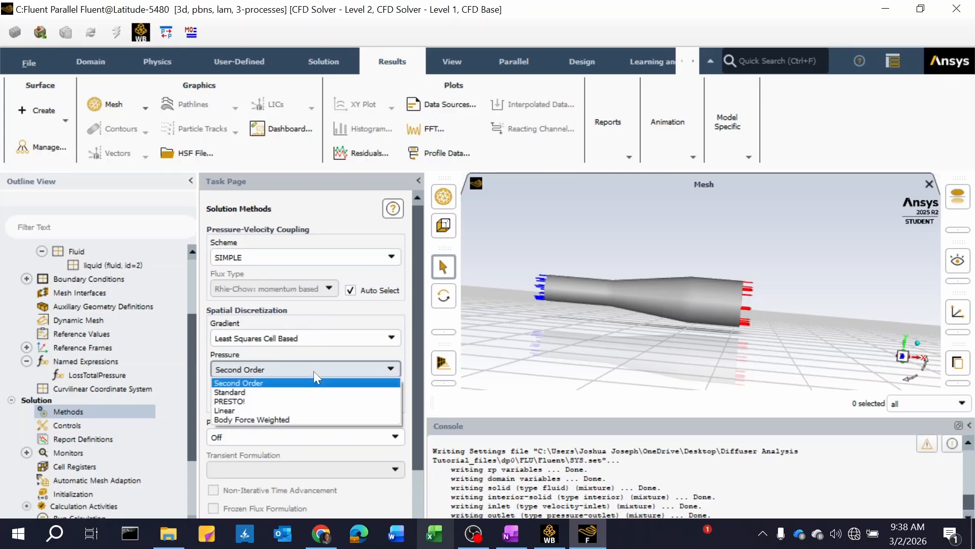
left_click(316, 378)
left_click(305, 398)
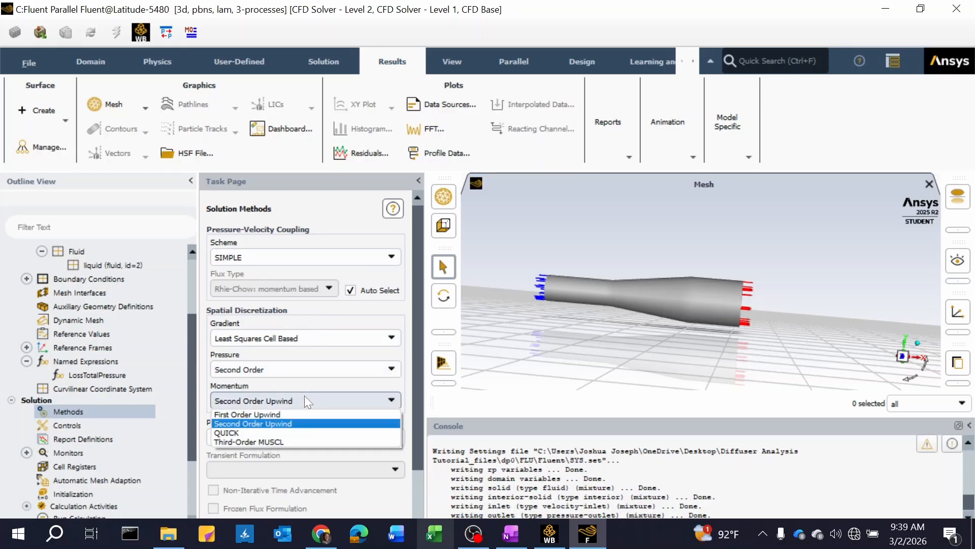
left_click(309, 401)
Review the remaining solution methods, keeping the Least Squares Cell Based gradient, and open the Solution Controls to view the under-relaxation factors
scroll(328, 293, "down", 3)
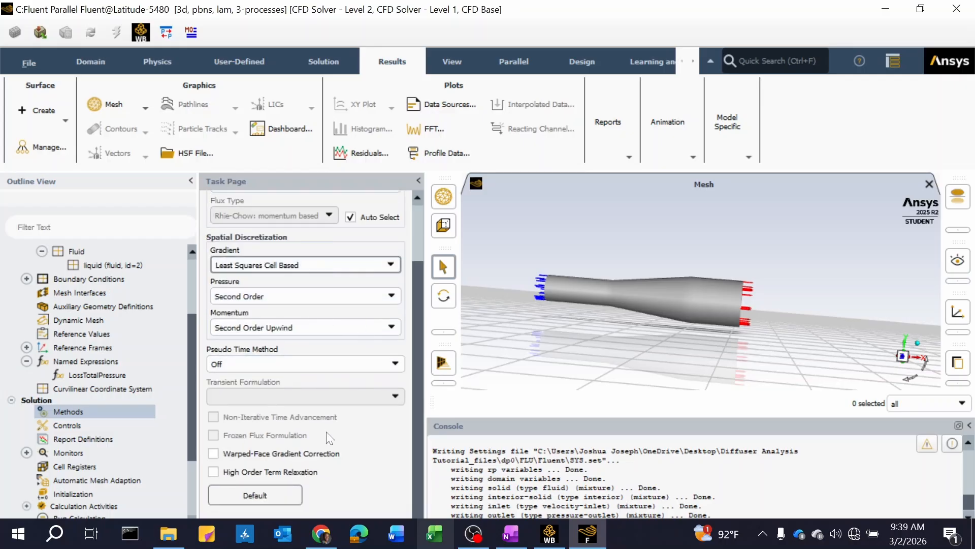
scroll(370, 456, "up", 2)
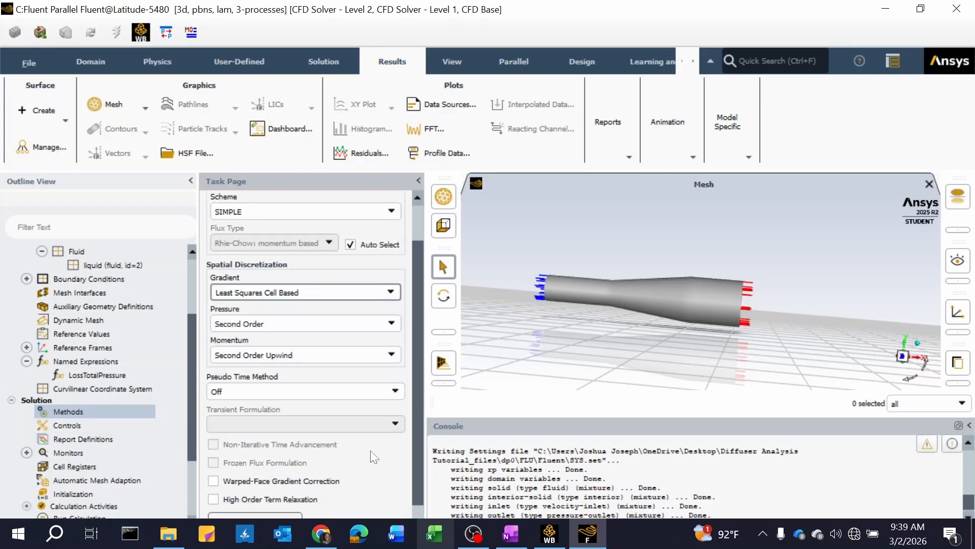
scroll(374, 457, "down", 2)
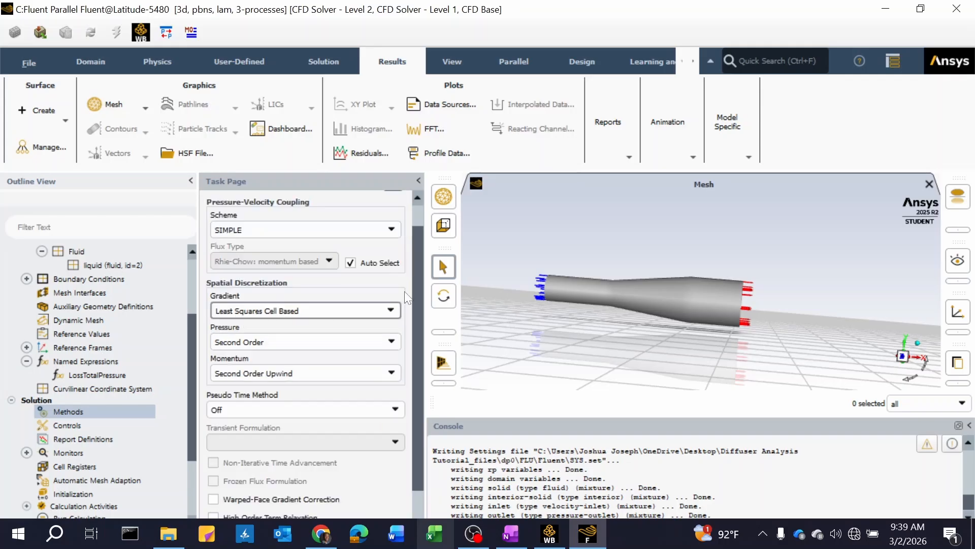
scroll(406, 297, "up", 3)
scroll(406, 297, "down", 3)
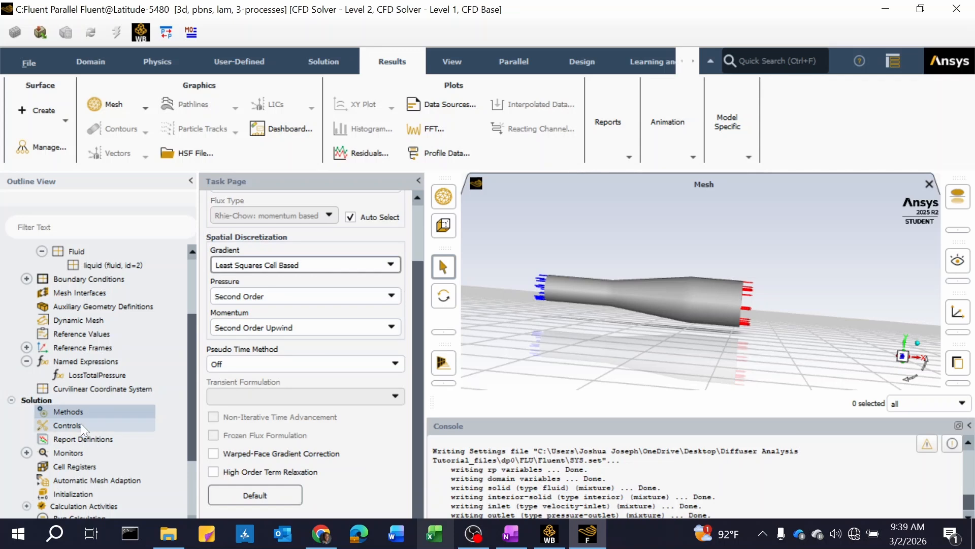
scroll(376, 423, "up", 3)
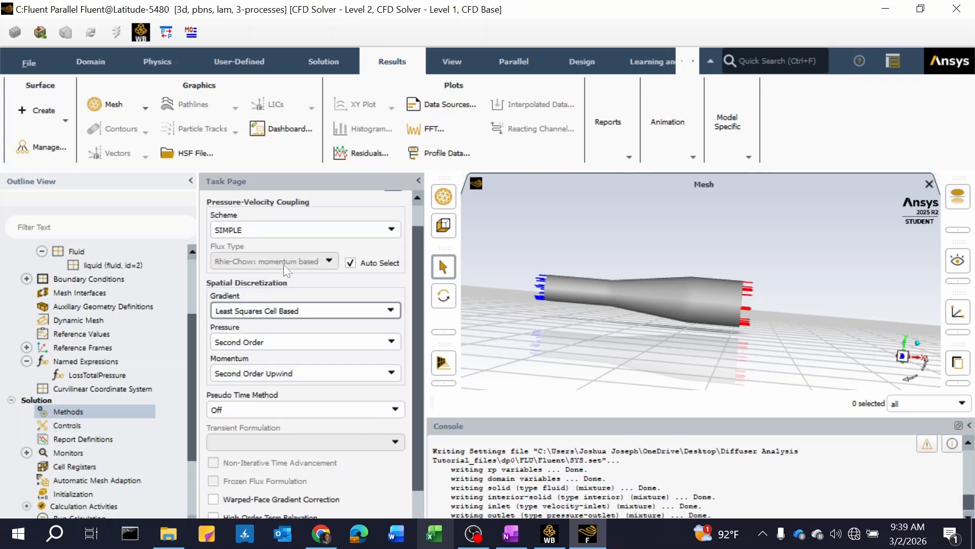
left_click(325, 311)
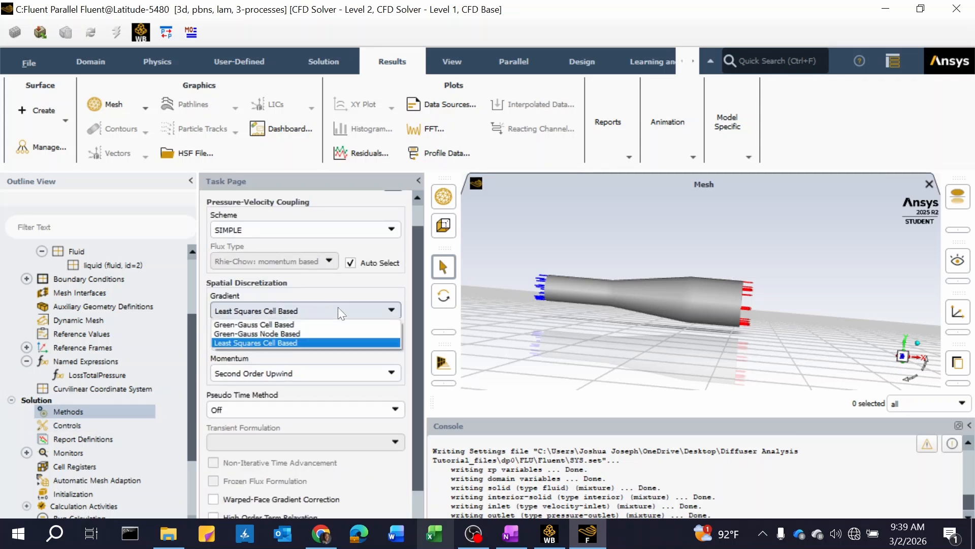
left_click(321, 343)
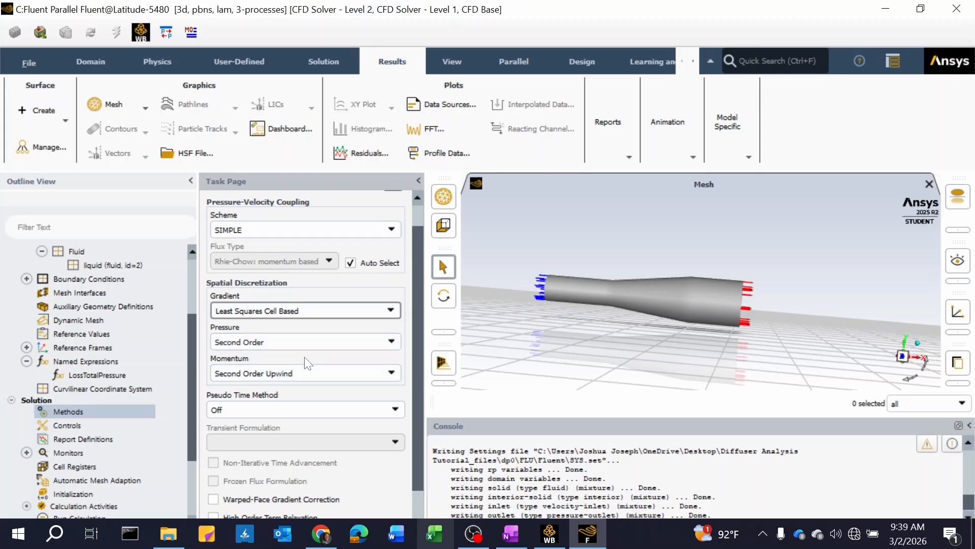
left_click(93, 426)
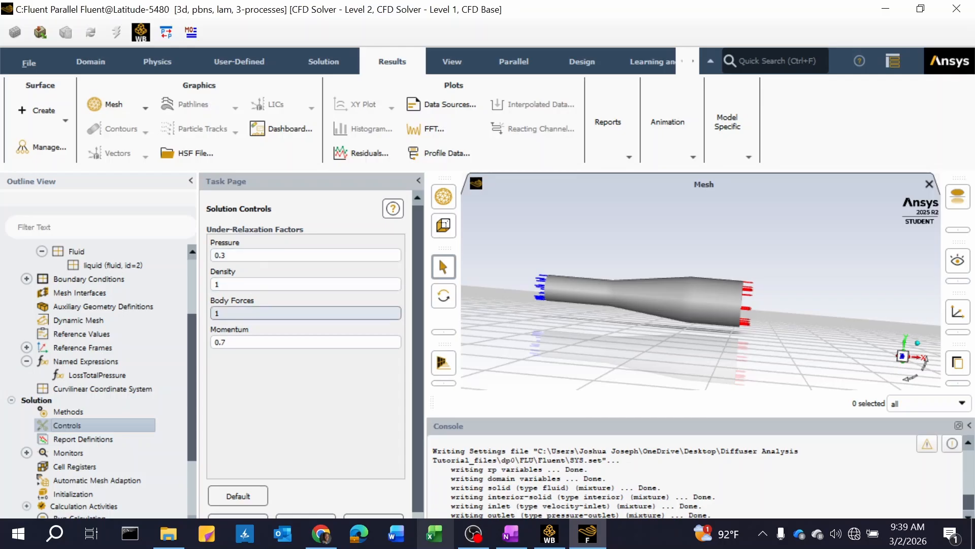
Start a new surface report definition with the report type Mass Flow Rate on the inlet surface
scroll(93, 394, "down", 3)
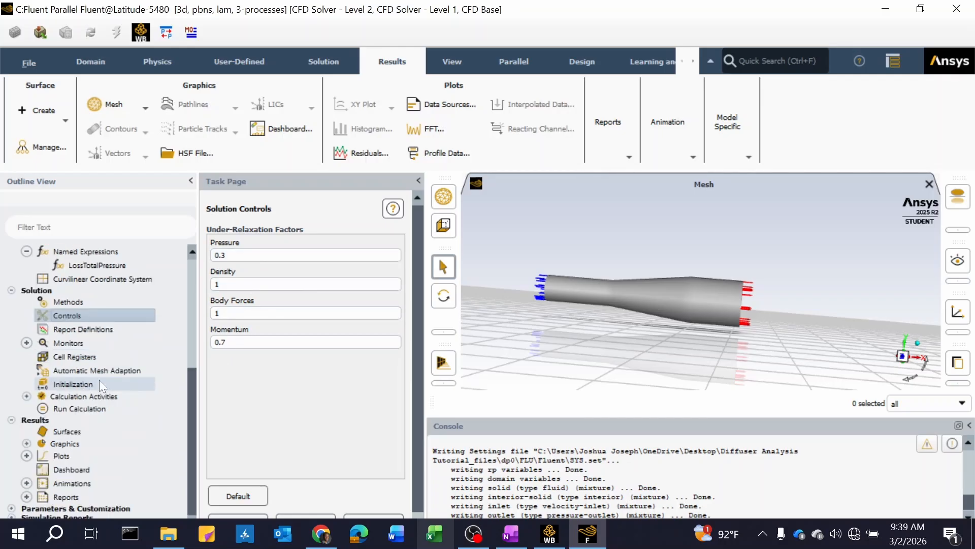
double_click(87, 331)
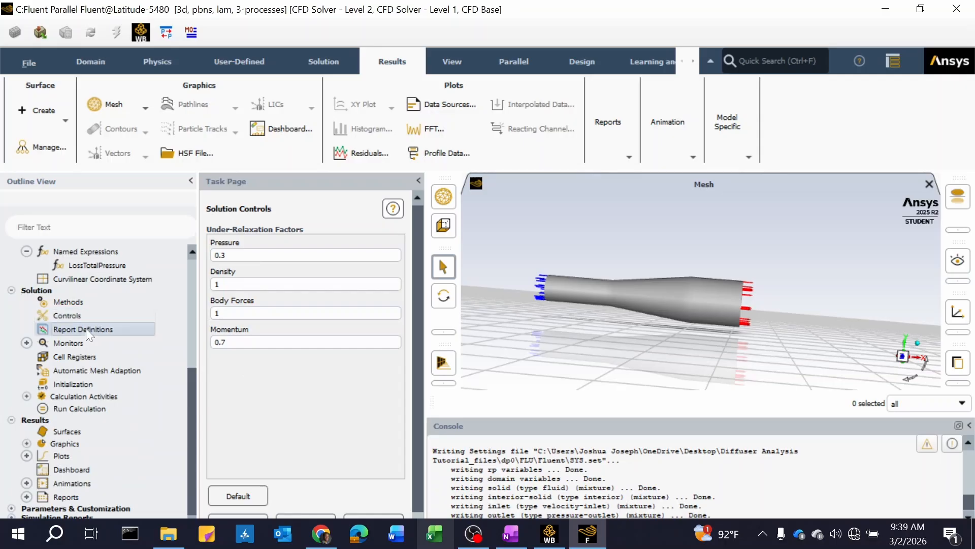
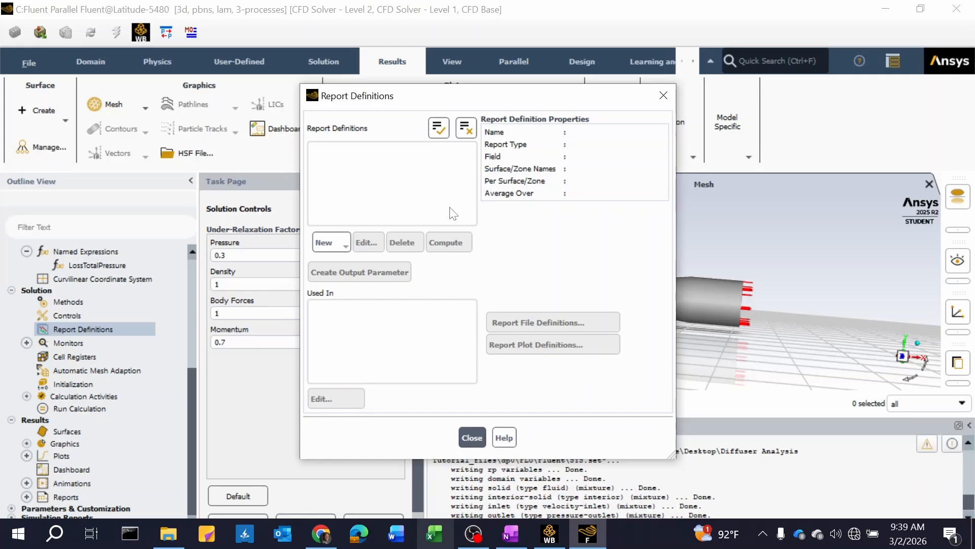
left_click(334, 240)
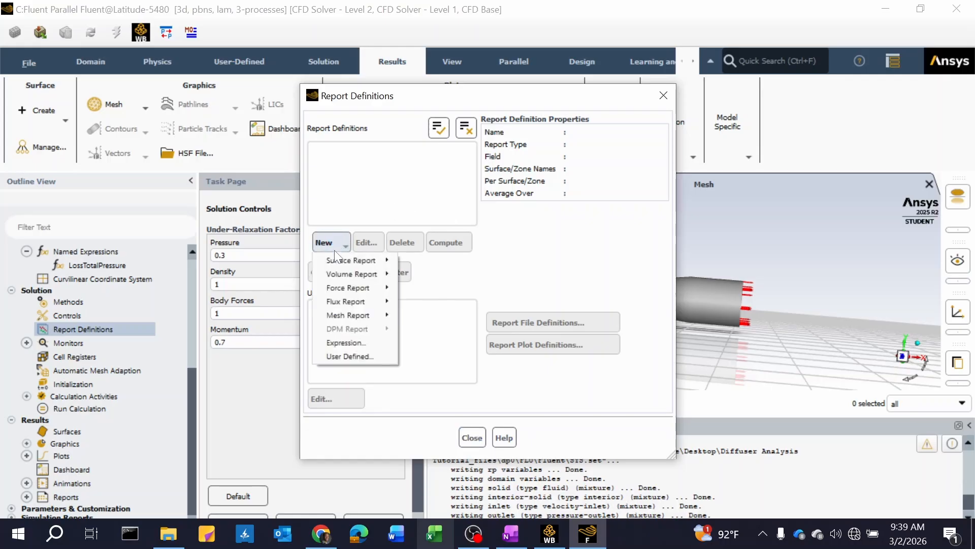
mouse_move(341, 260)
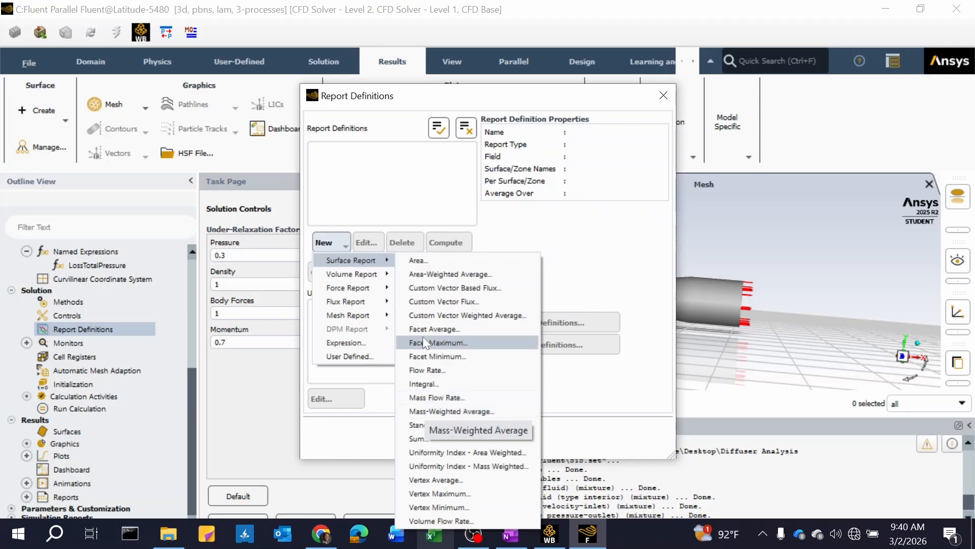
left_click(426, 370)
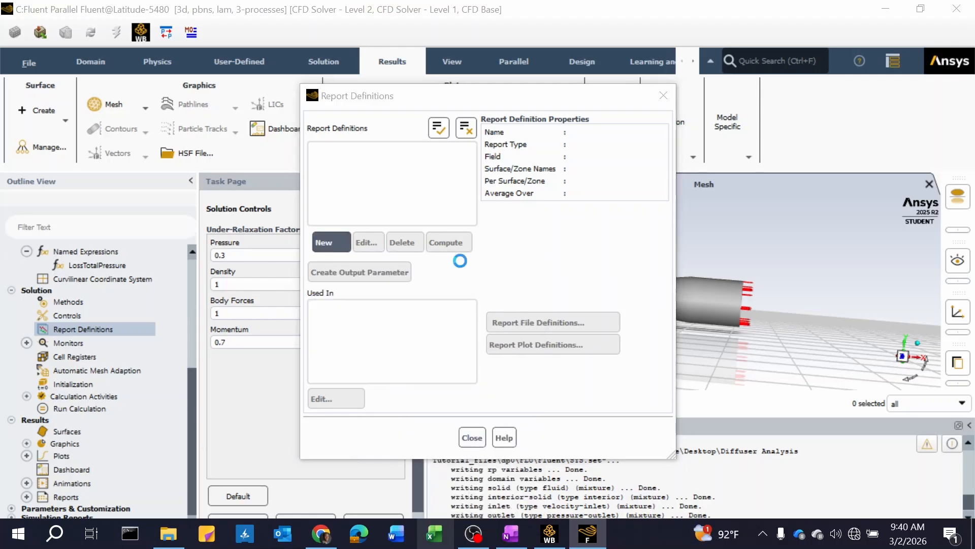
left_click(513, 91)
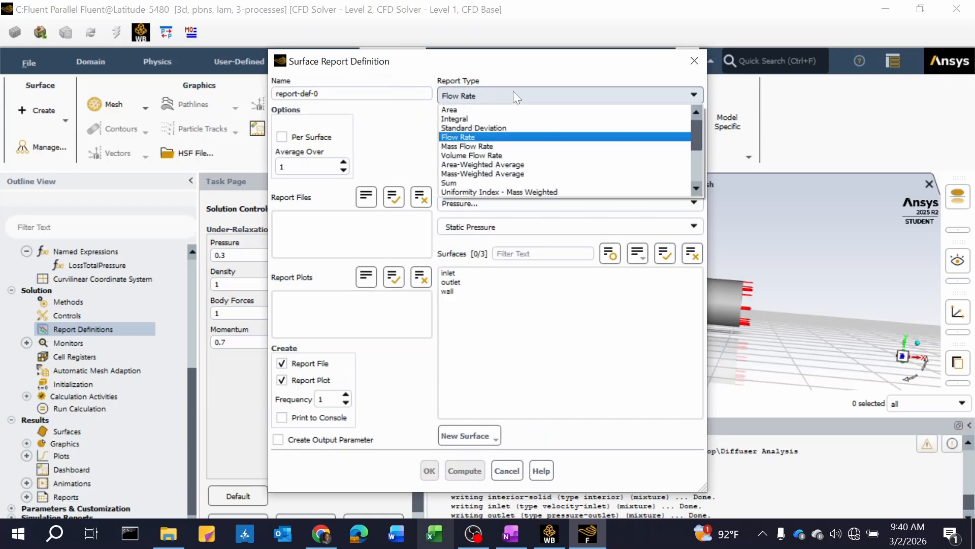
left_click(501, 154)
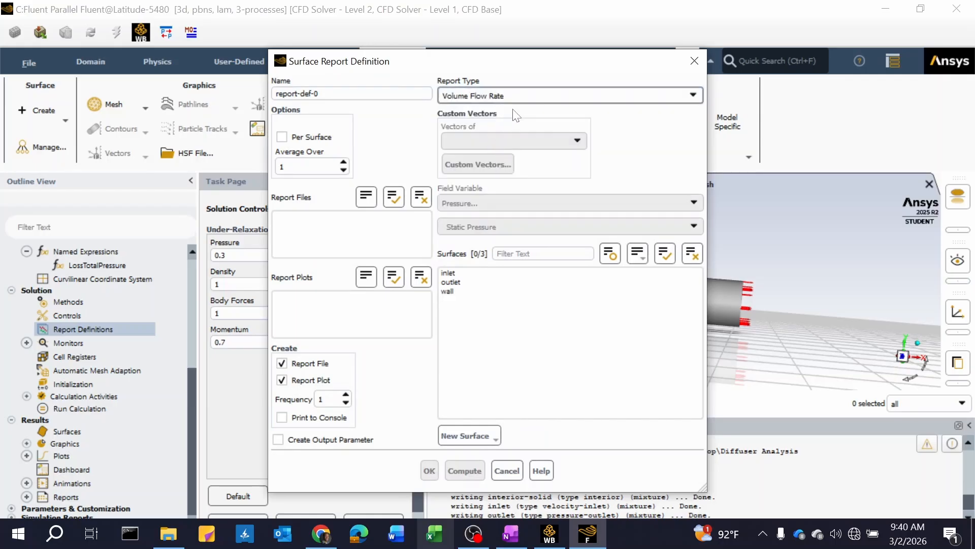
left_click(511, 97)
left_click(487, 144)
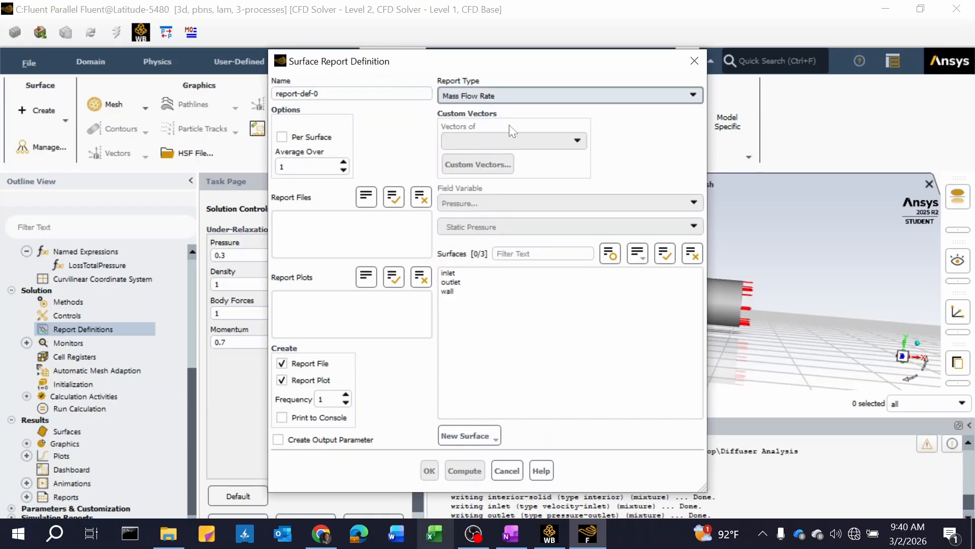
left_click(456, 273)
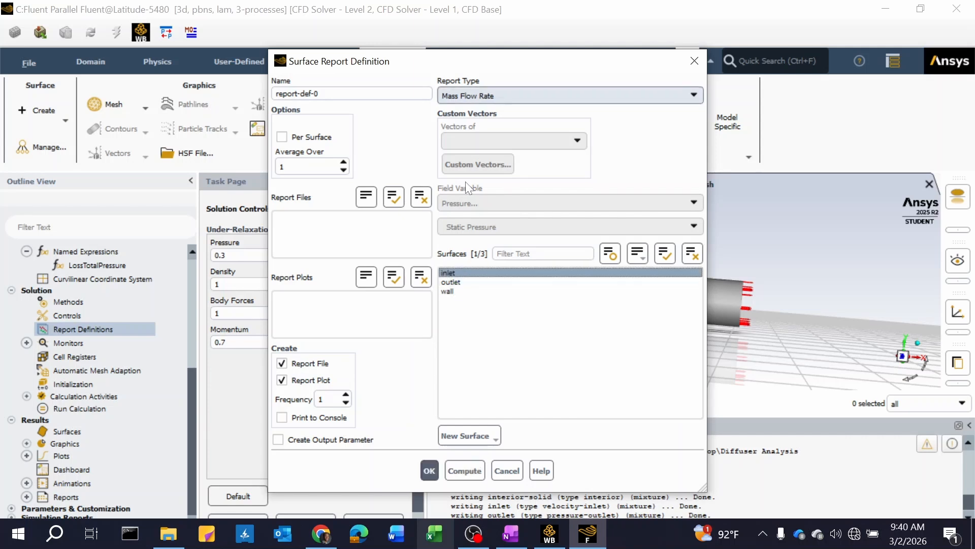
Name the report definition "inlet-mass-flow-rate", enable printing to the console and save it
left_click(318, 94)
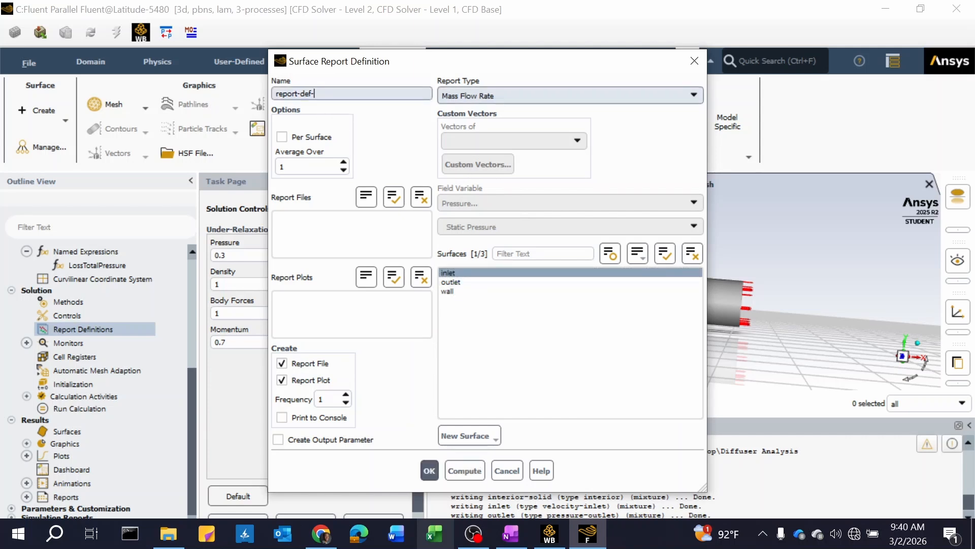
key("BackSpace")
key("BackSpace")
key("BackSpace")
key("BackSpace")
key("BackSpace")
key("BackSpace")
key("BackSpace")
key("BackSpace")
key("BackSpace")
key("BackSpace")
key("BackSpace")
type("inlet-mass-flow-rate")
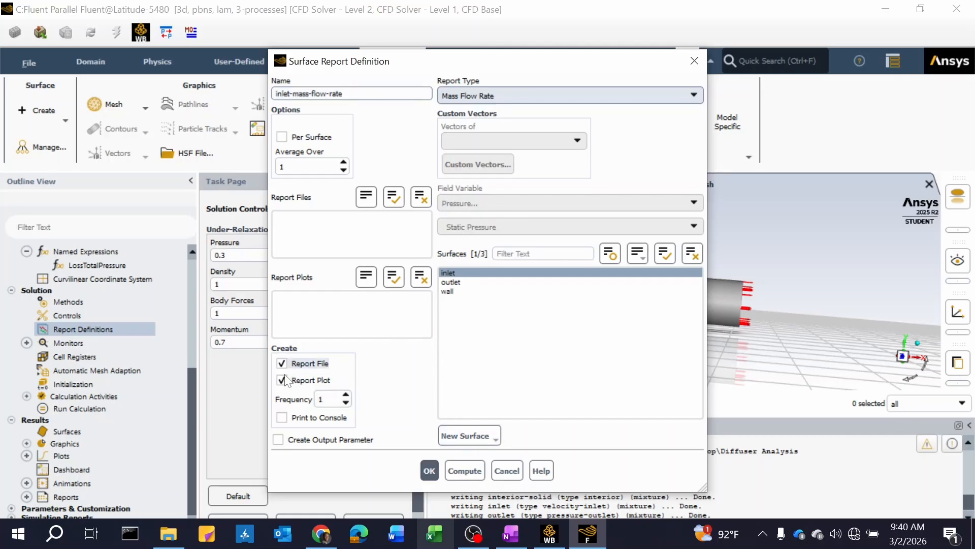
left_click(282, 418)
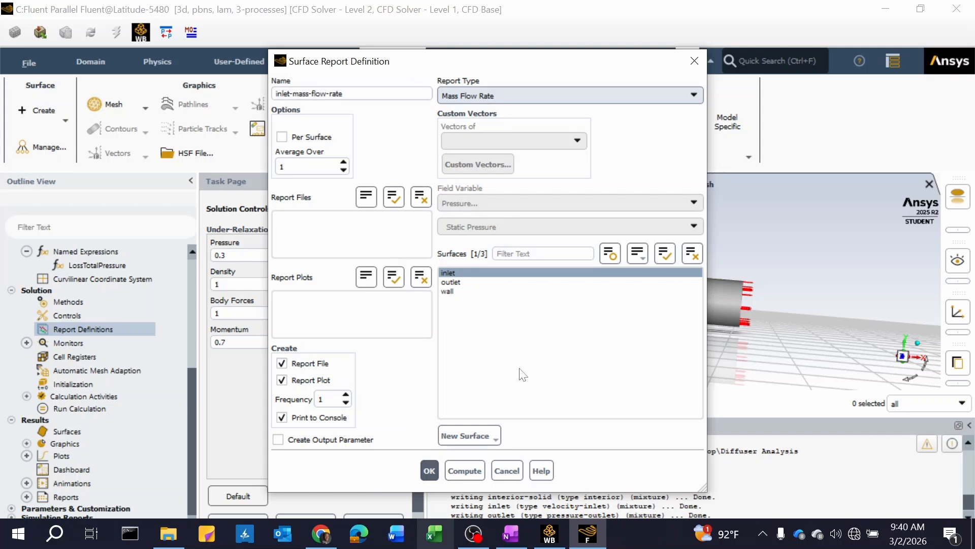
left_click(429, 471)
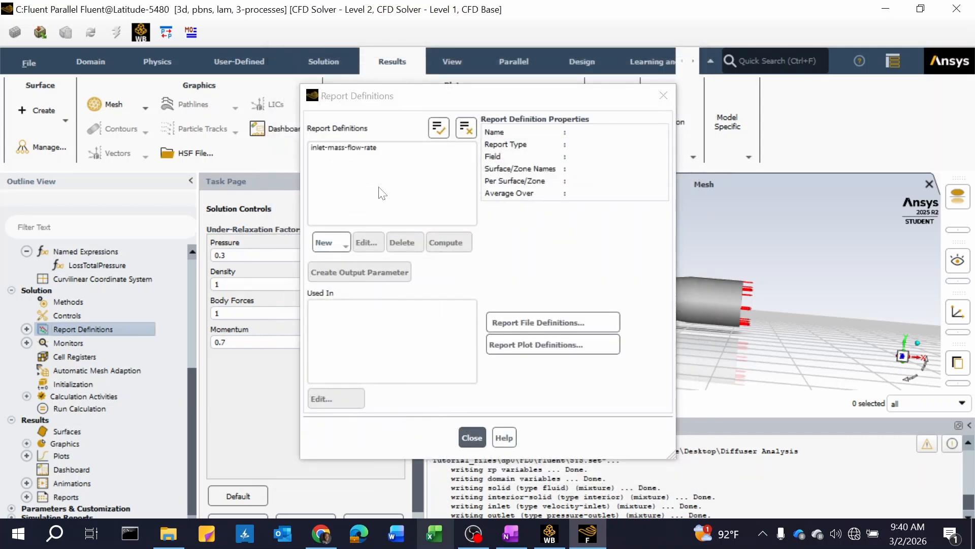
Start a second surface report definition with the report type Mass Flow Rate on the outlet surface
left_click(328, 243)
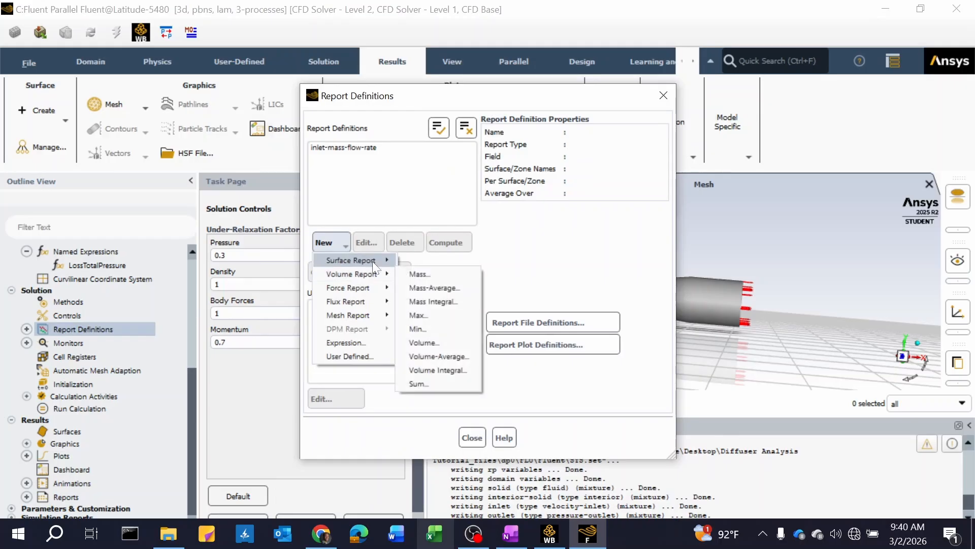
mouse_move(373, 261)
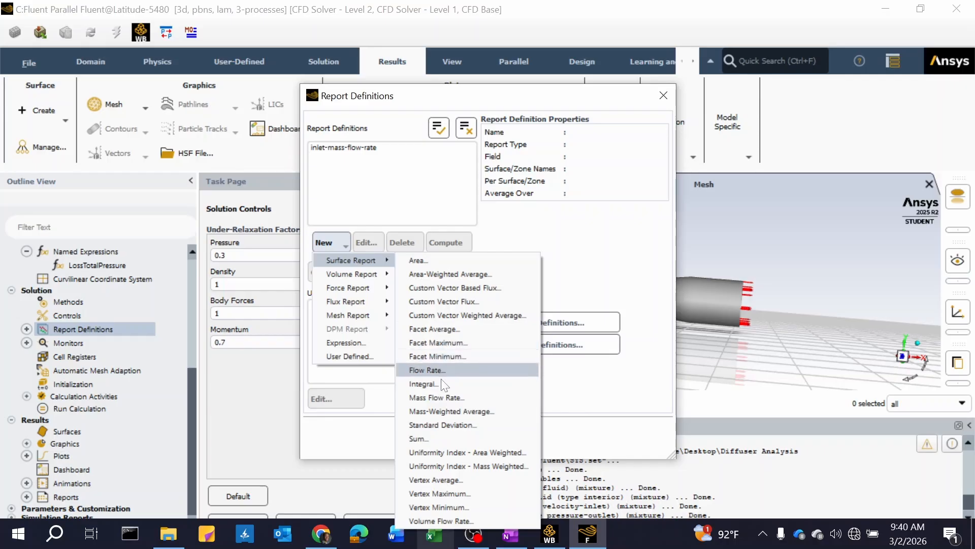
left_click(447, 397)
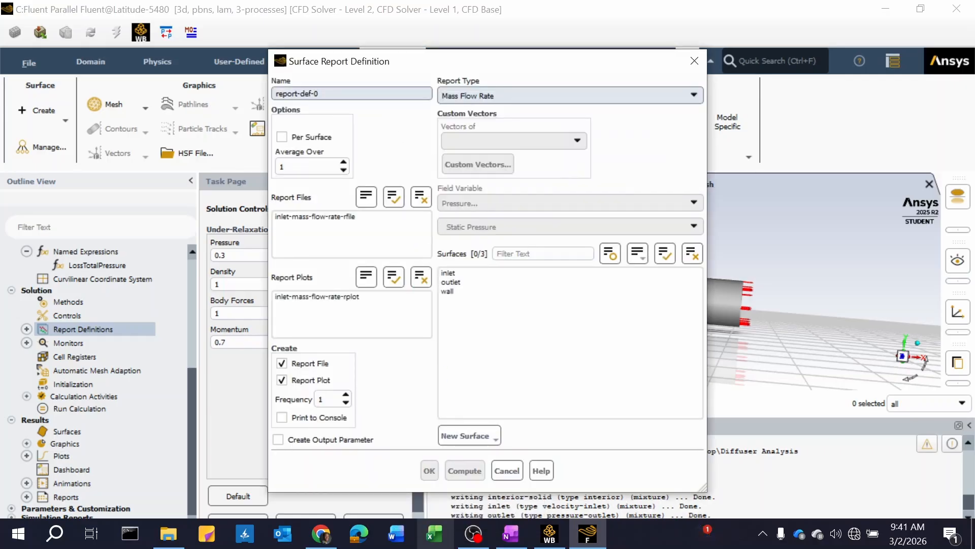
left_click(605, 94)
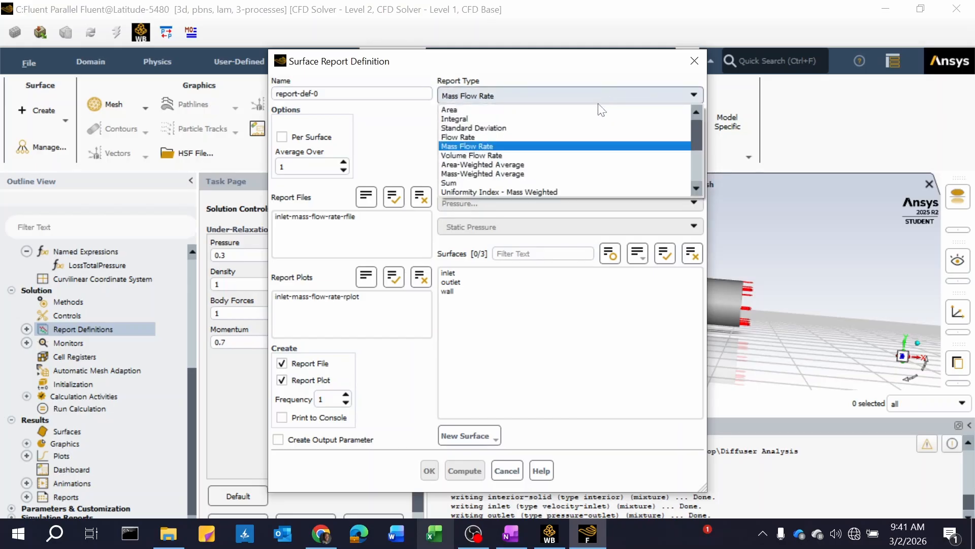
left_click(526, 145)
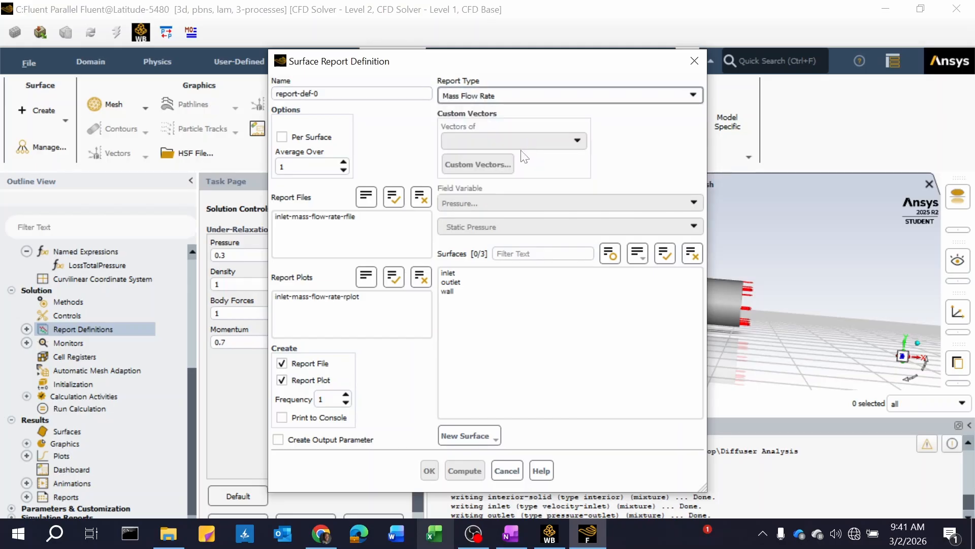
left_click(473, 284)
Name the report definition "outlet-mass-flow-rate", enable printing to the console and save it
left_click(318, 93)
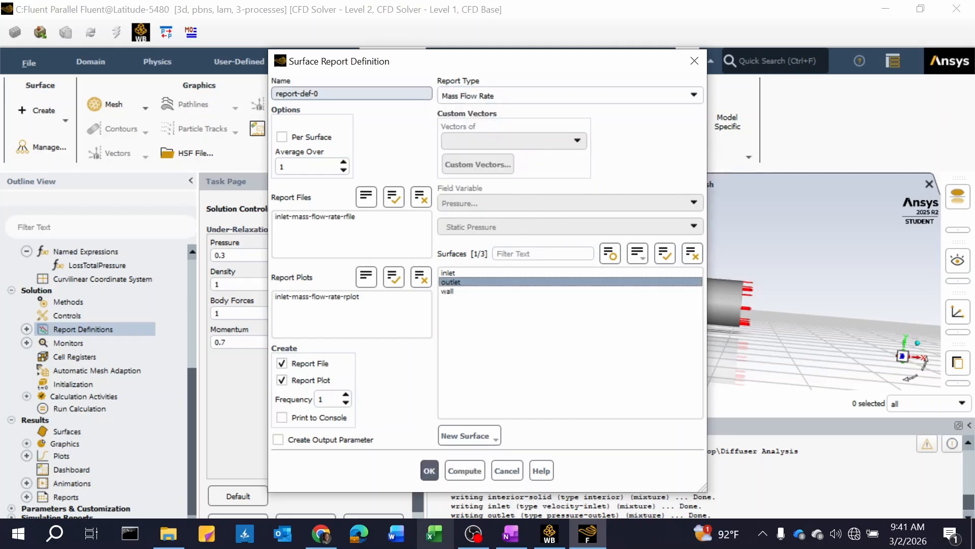
key("BackSpace")
key("BackSpace")
key("BackSpace")
key("BackSpace")
key("BackSpace")
key("BackSpace")
key("BackSpace")
key("BackSpace")
key("BackSpace")
key("BackSpace")
key("BackSpace")
type("r")
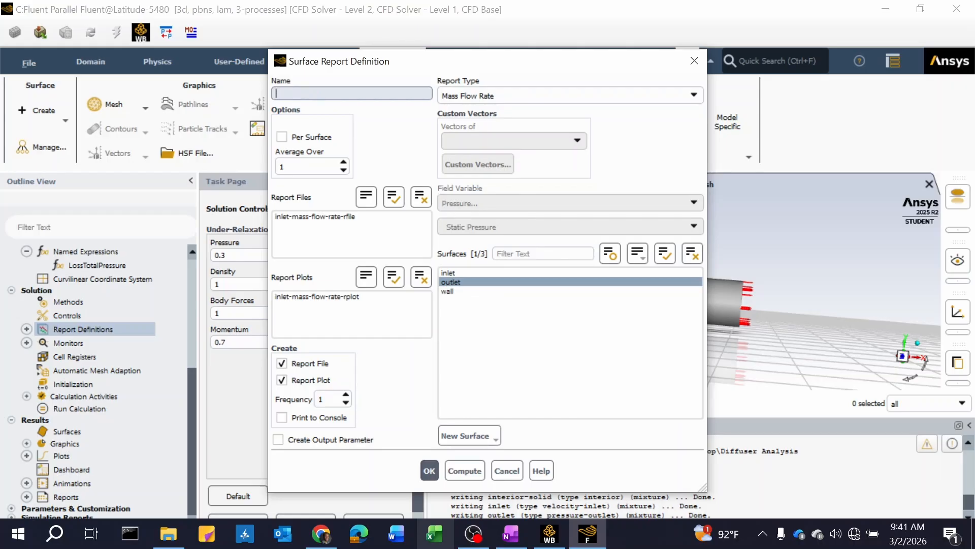
type("outlet-mass-flow-rate")
left_click(283, 417)
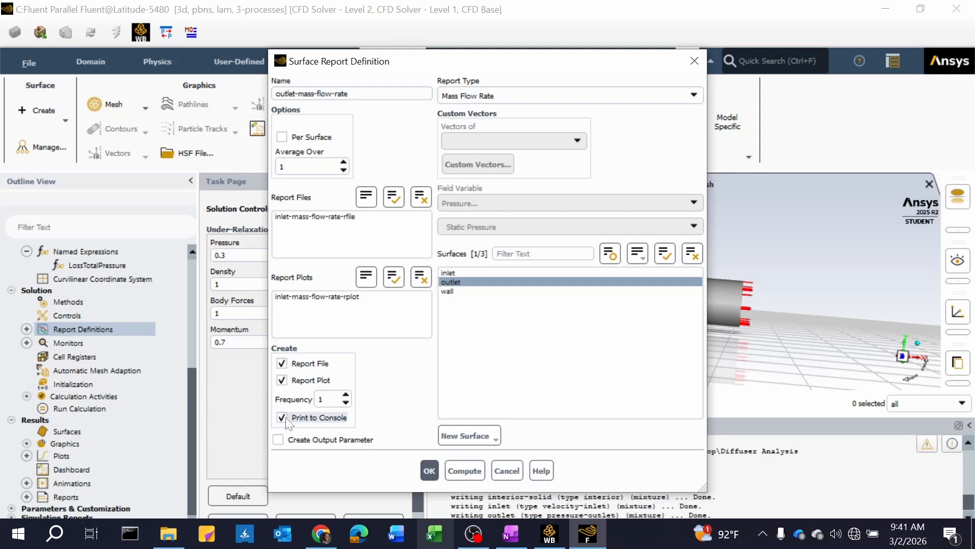
left_click(429, 470)
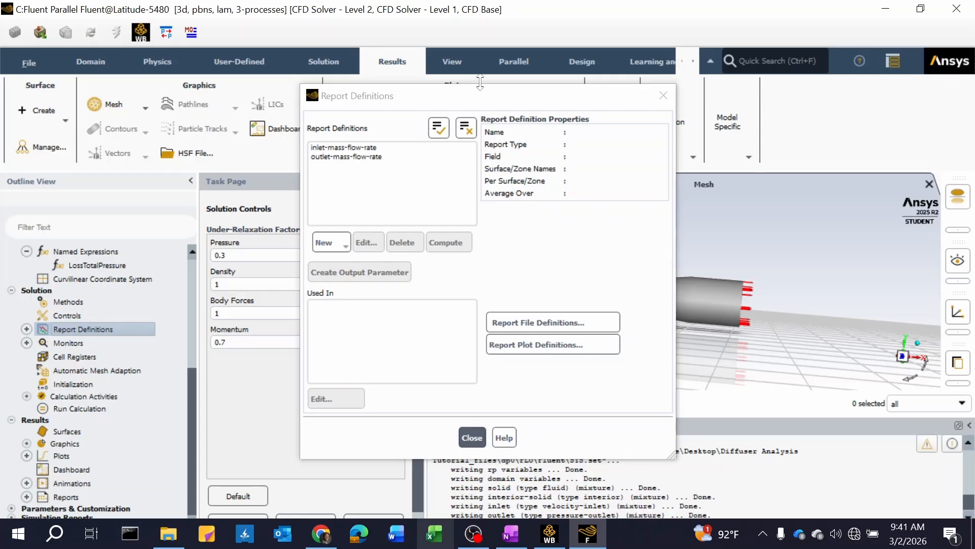
Start a new surface report definition with the report type Area-Weighted Average and the field variable Total Pressure
left_click_drag(478, 97, 580, 98)
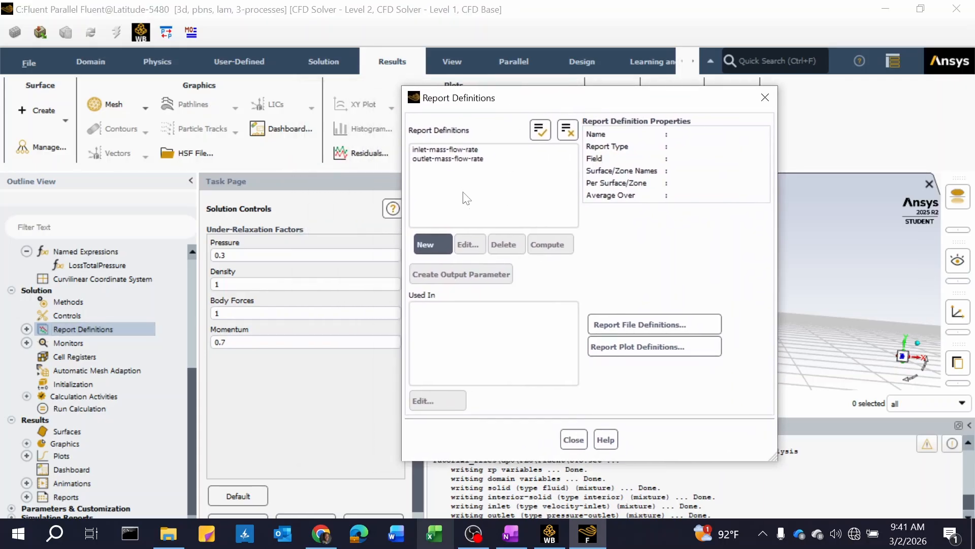
scroll(106, 411, "up", 3)
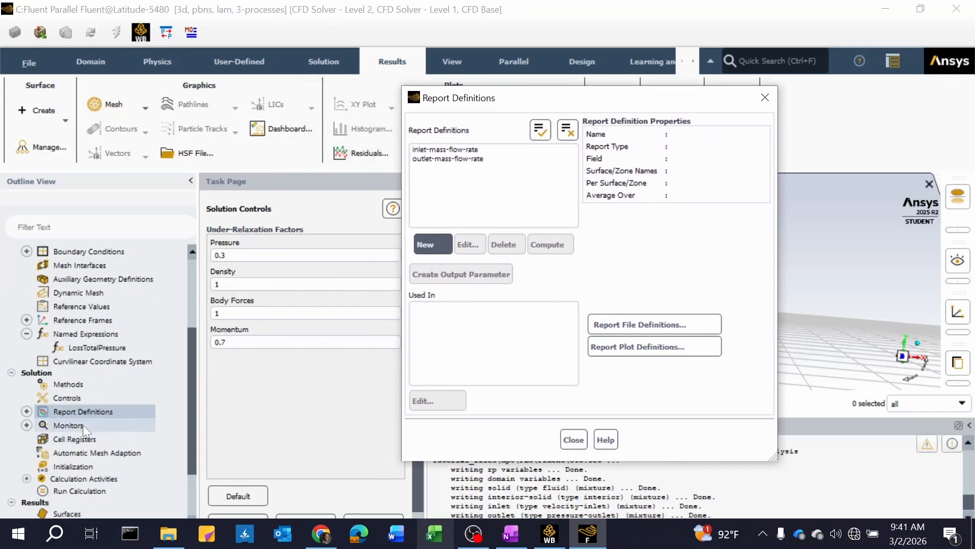
scroll(82, 424, "down", 3)
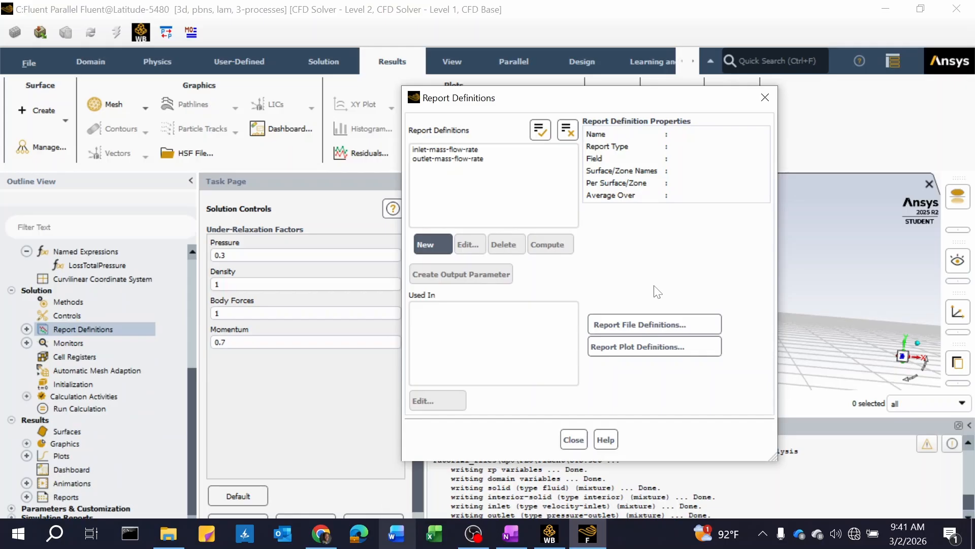
left_click(440, 239)
mouse_move(454, 260)
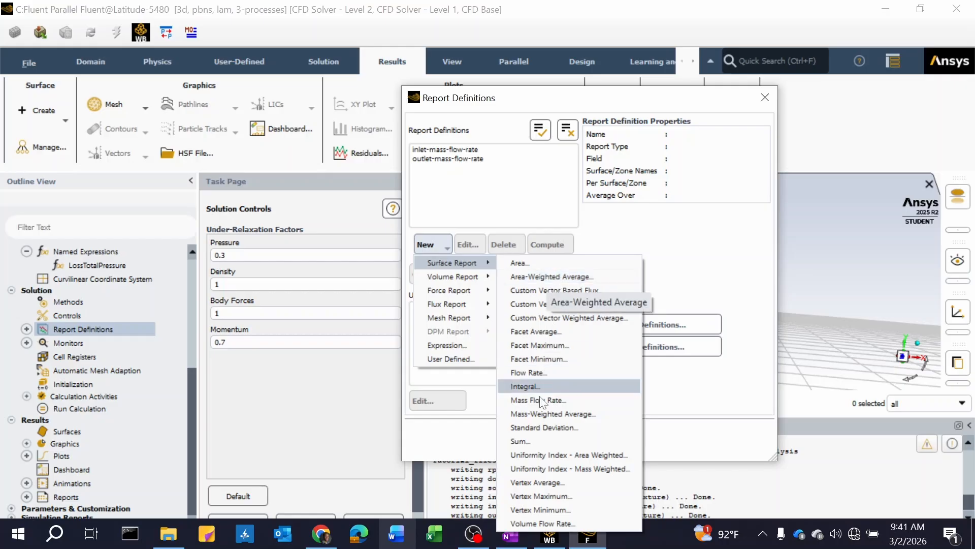
left_click(553, 276)
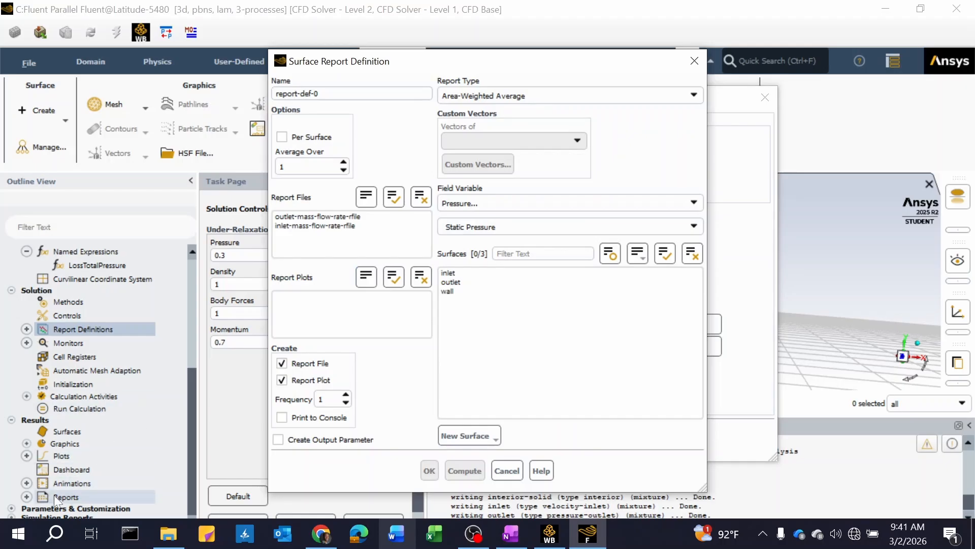
left_click(539, 227)
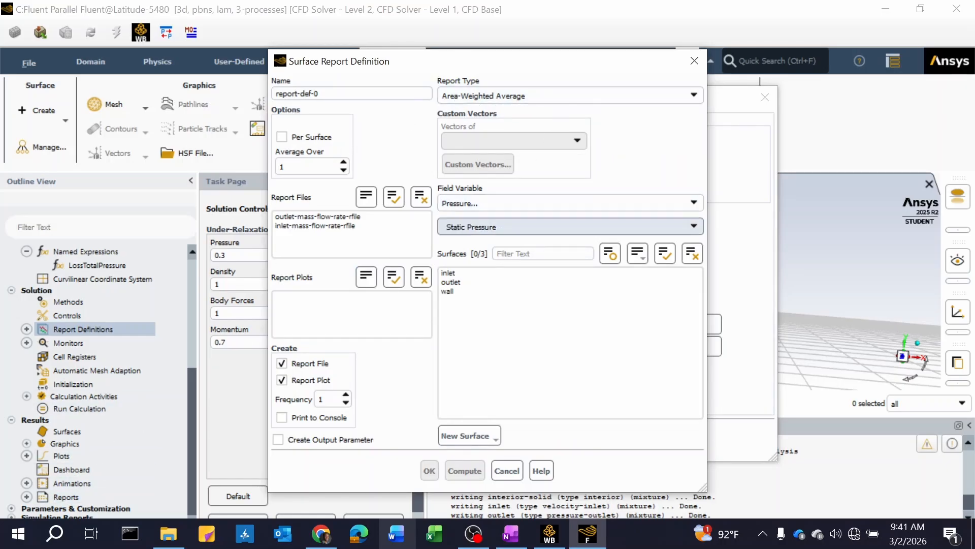
left_click(693, 228)
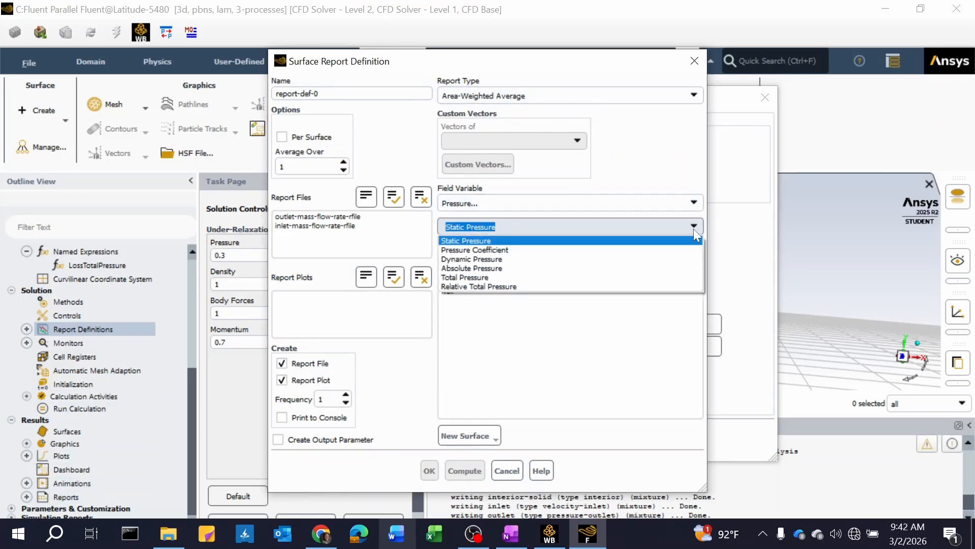
left_click(486, 277)
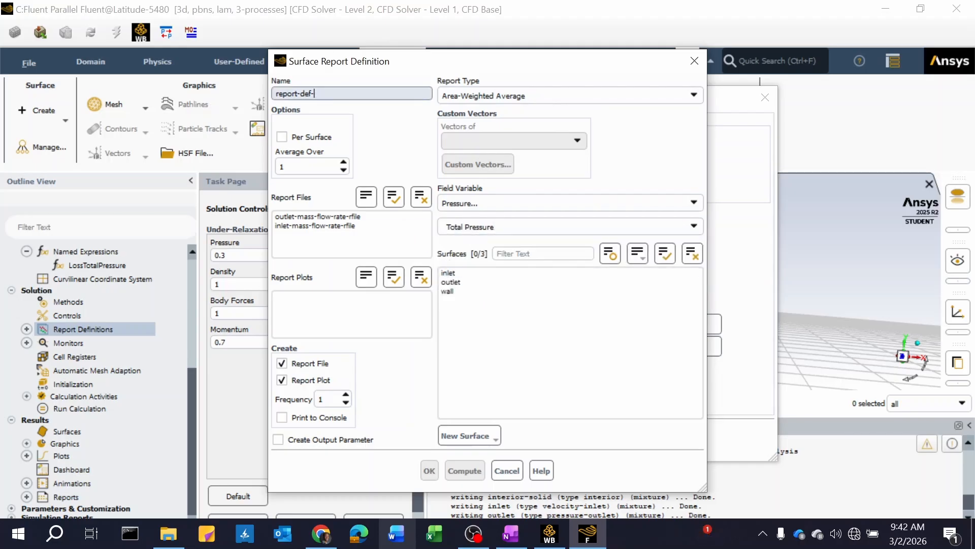
Name the report definition "inlet-pressure", assign it to the inlet surface and save it
key("BackSpace")
key("BackSpace")
key("BackSpace")
key("BackSpace")
key("BackSpace")
key("BackSpace")
key("BackSpace")
key("BackSpace")
key("BackSpace")
key("BackSpace")
key("BackSpace")
type("pressur")
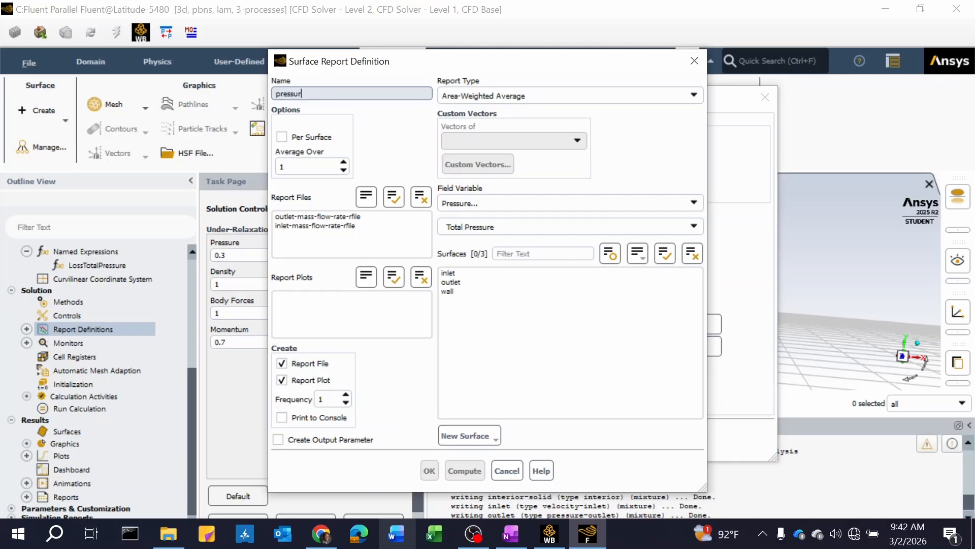
key("BackSpace")
key("BackSpace")
key("BackSpace")
key("BackSpace")
key("BackSpace")
key("BackSpace")
type("i")
key("BackSpace")
type("inlet-pressure")
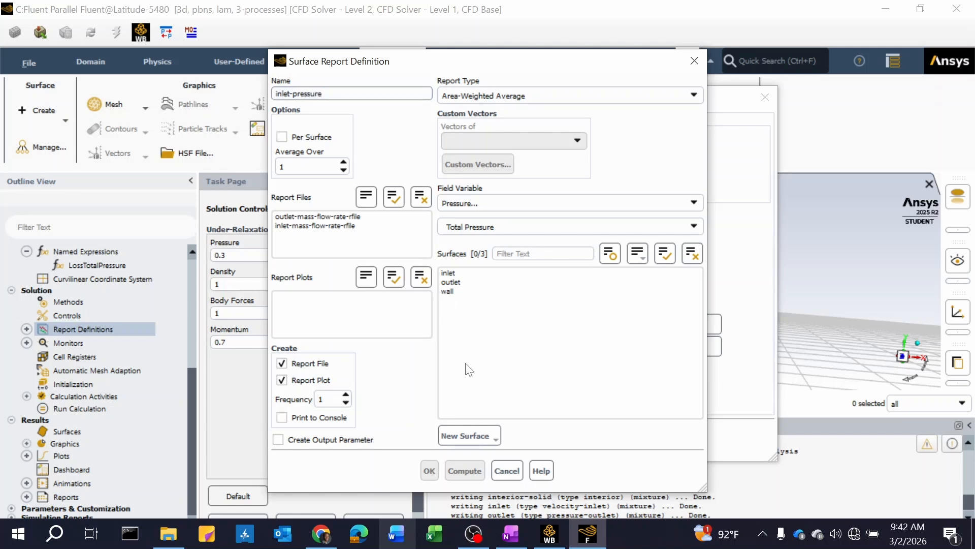
left_click(451, 273)
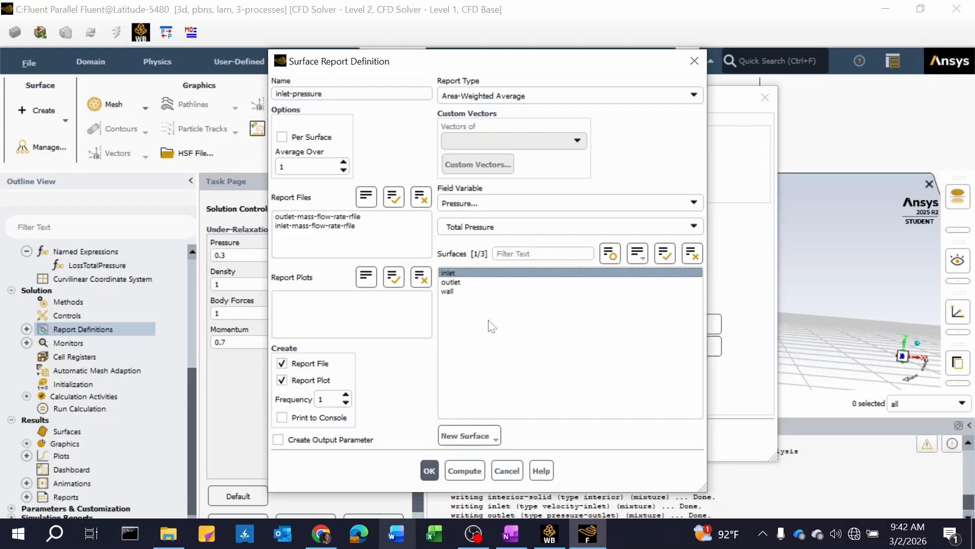
left_click(427, 469)
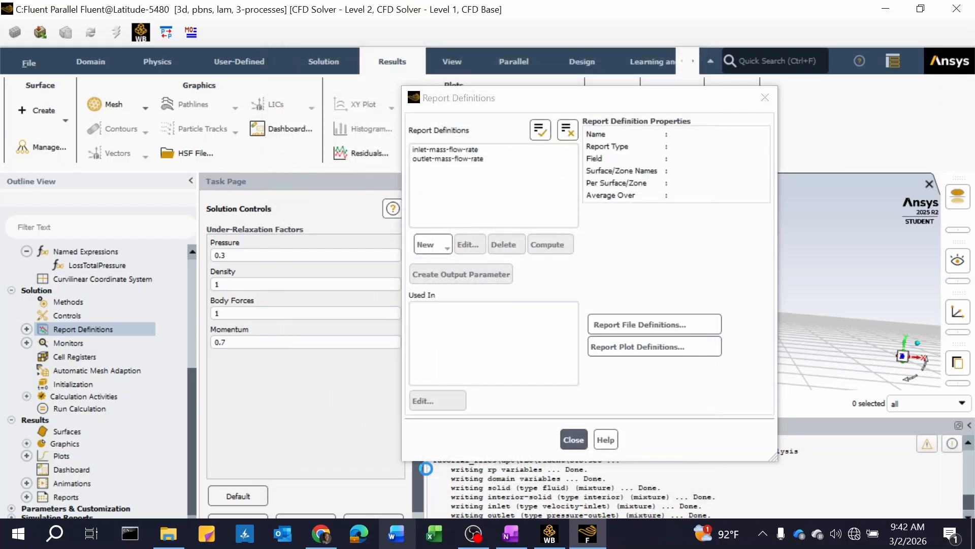
Start another surface report definition with the report type Area-Weighted Average on the outlet surface
left_click(437, 245)
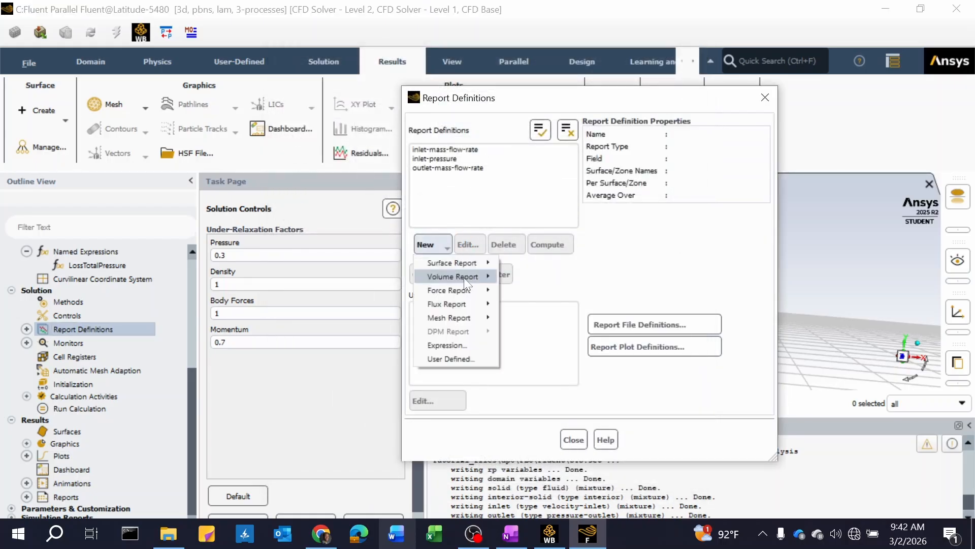
mouse_move(471, 263)
left_click(532, 276)
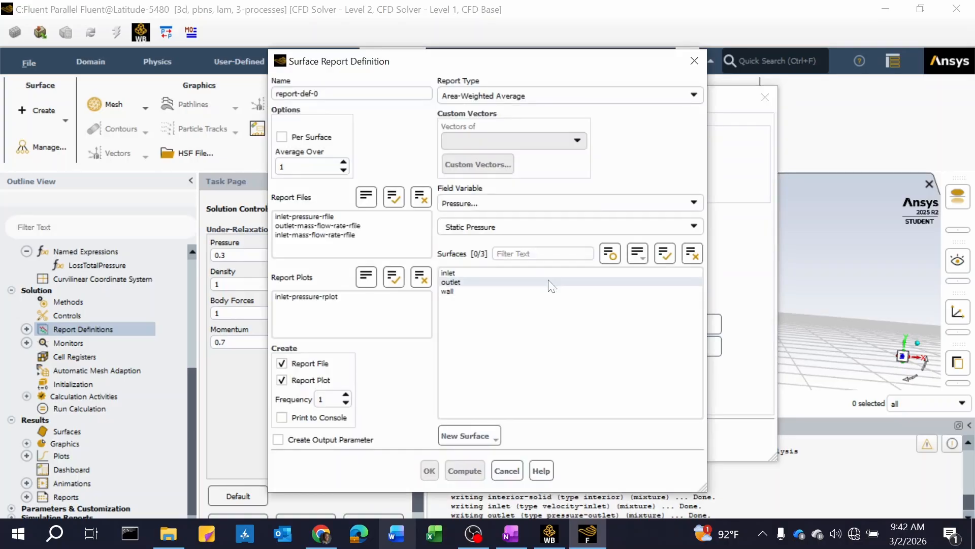
left_click(464, 281)
Name the outlet's area-weighted average report definition "outlet-pressure"
left_click(318, 94)
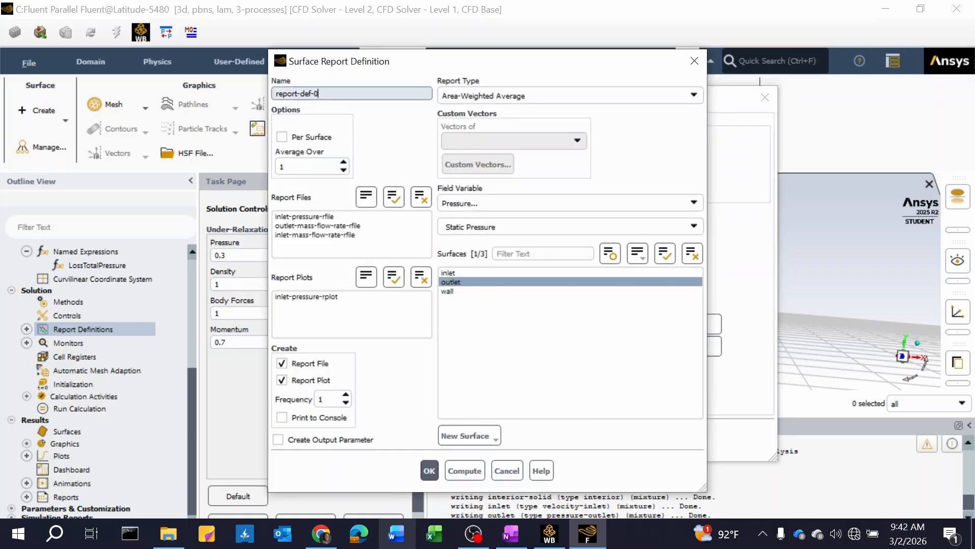
key("BackSpace")
key("BackSpace")
key("BackSpace")
key("BackSpace")
key("BackSpace")
key("BackSpace")
key("BackSpace")
key("BackSpace")
key("BackSpace")
key("BackSpace")
key("BackSpace")
key("BackSpace")
type("outlet-pressure")
Set the outlet report's field variable to Total Pressure, keeping Area-Weighted Average, then save it and close the report definitions
left_click(508, 96)
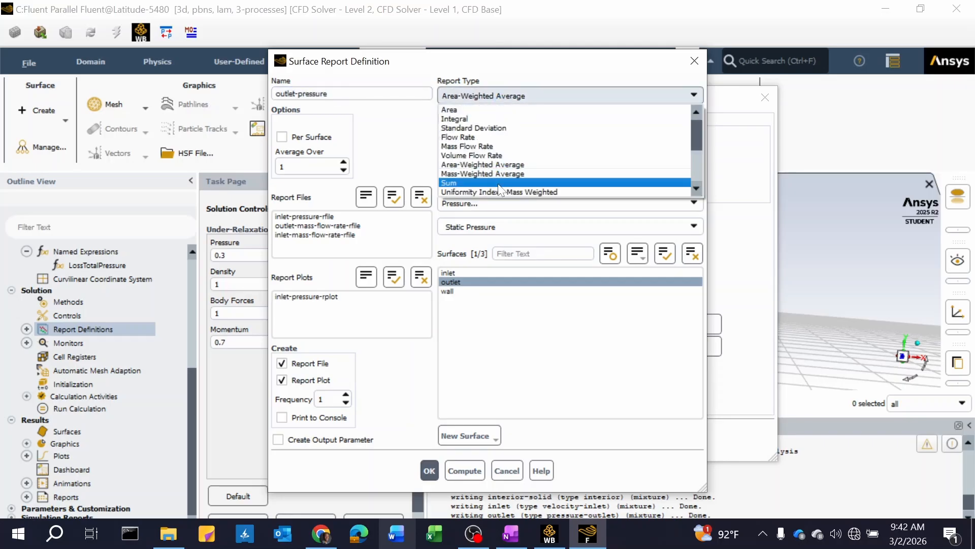
left_click(497, 164)
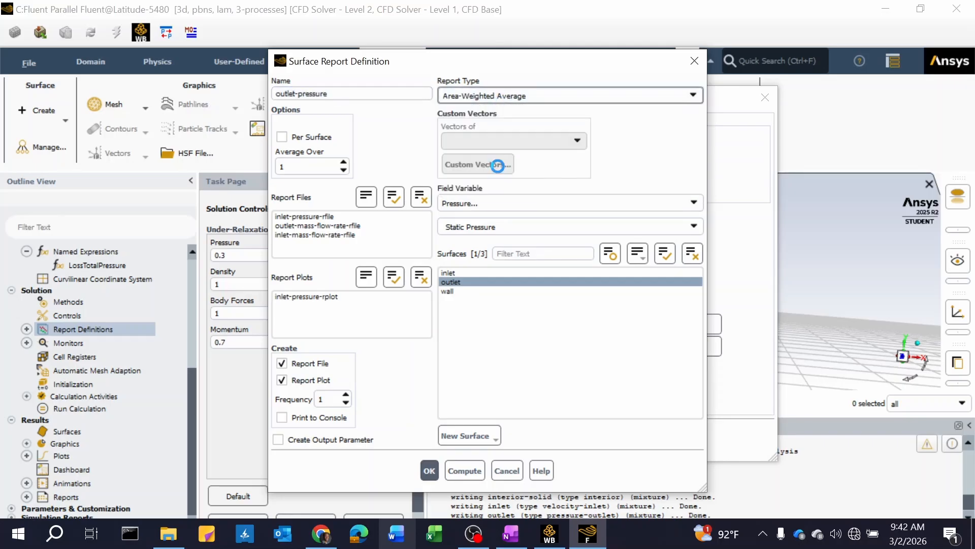
left_click(695, 225)
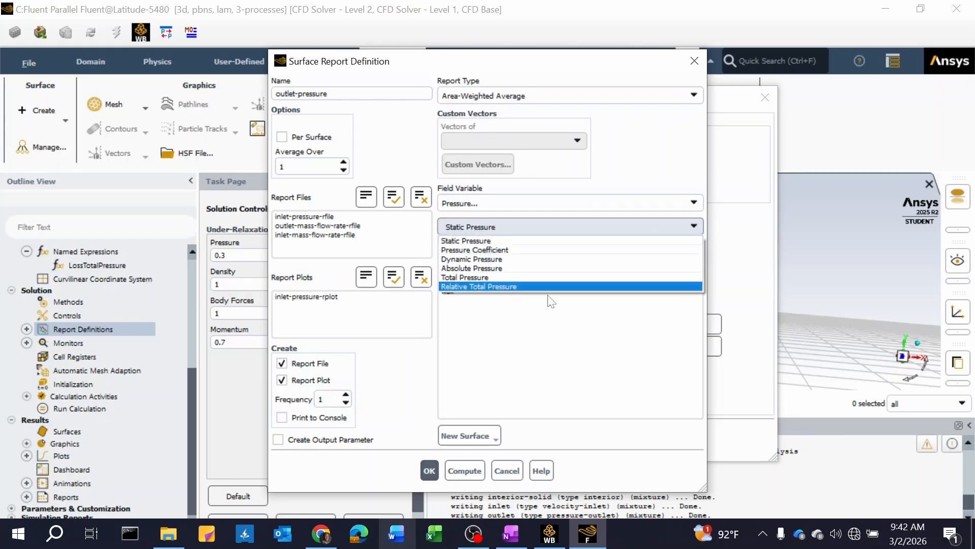
left_click(524, 279)
left_click(489, 280)
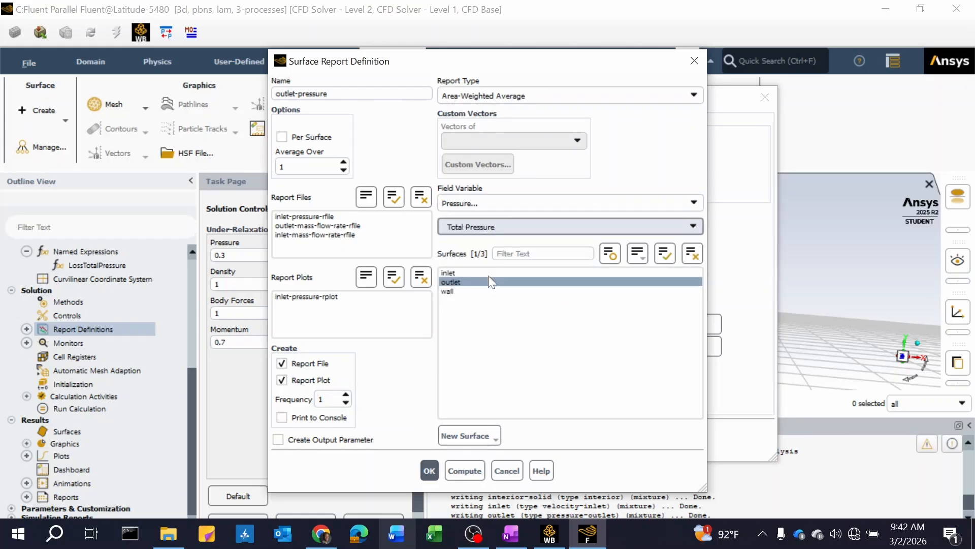
left_click(429, 470)
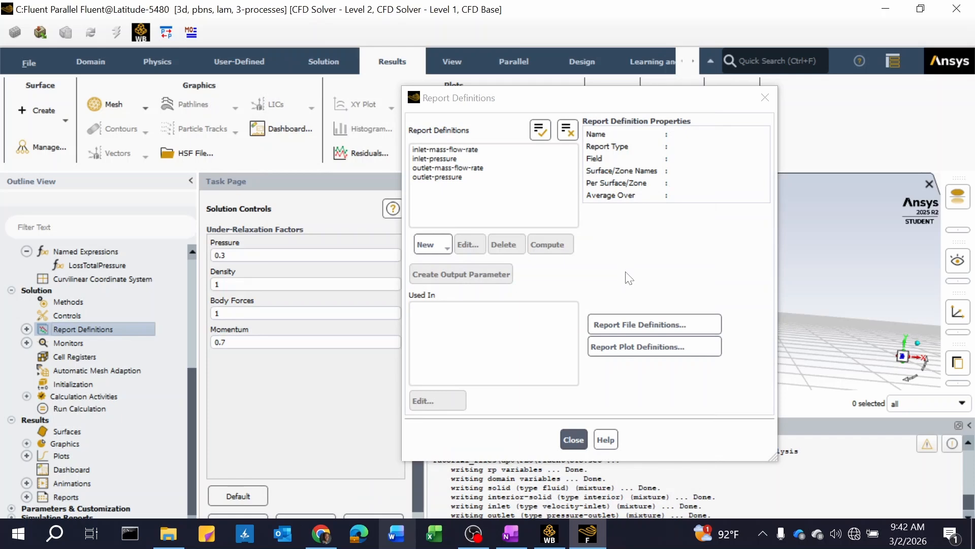
left_click(572, 438)
Expand the report definitions in the outline and initialize the solution with Hybrid Initialization
left_click(26, 328)
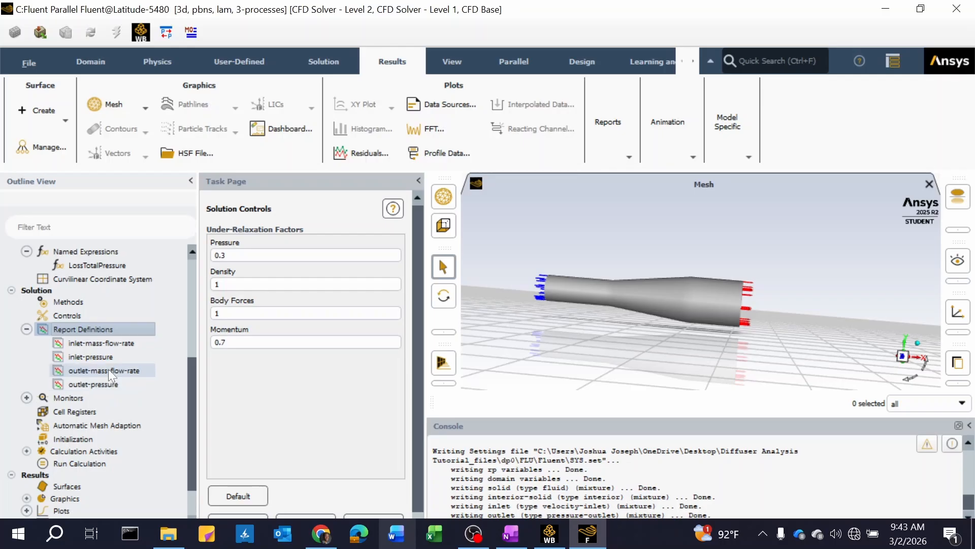
scroll(99, 355, "down", 1)
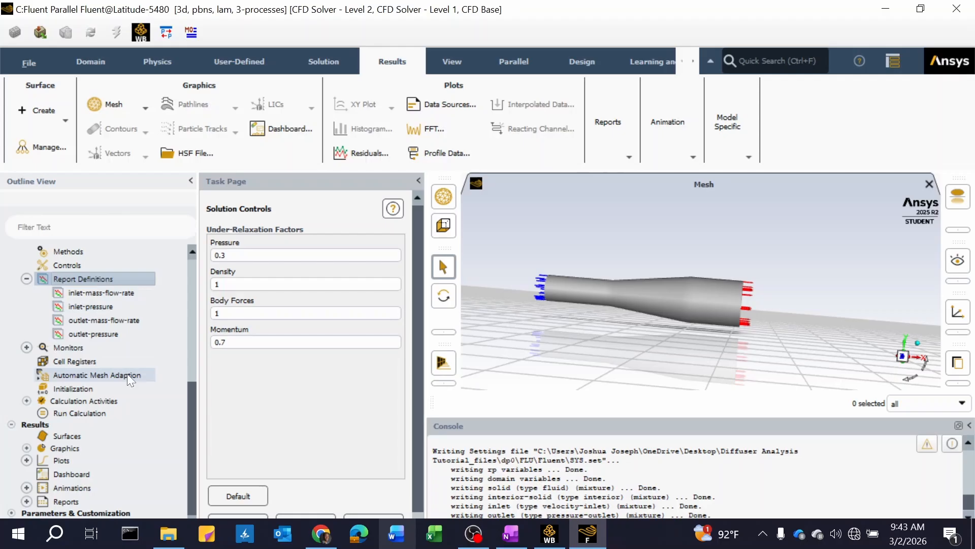
scroll(127, 378, "up", 4)
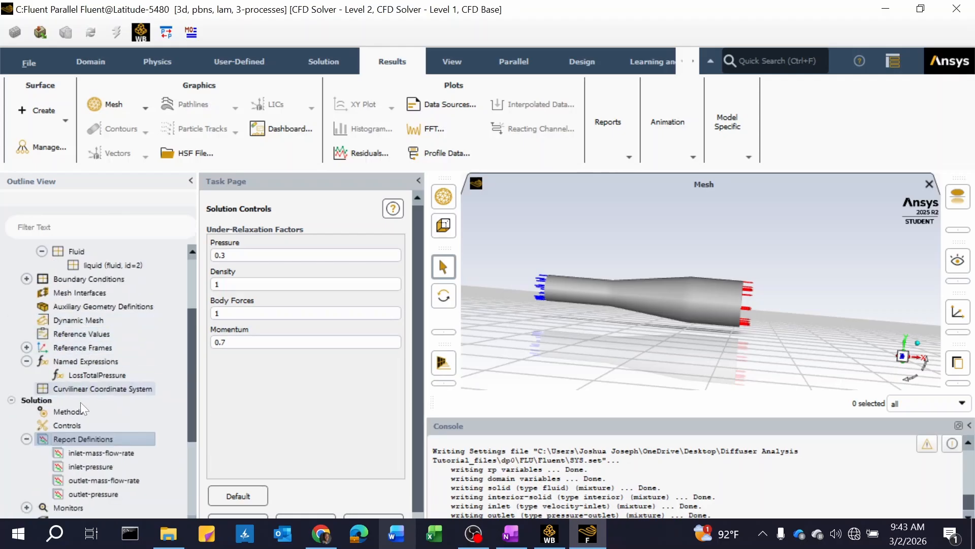
scroll(95, 418, "down", 1)
scroll(95, 418, "up", 1)
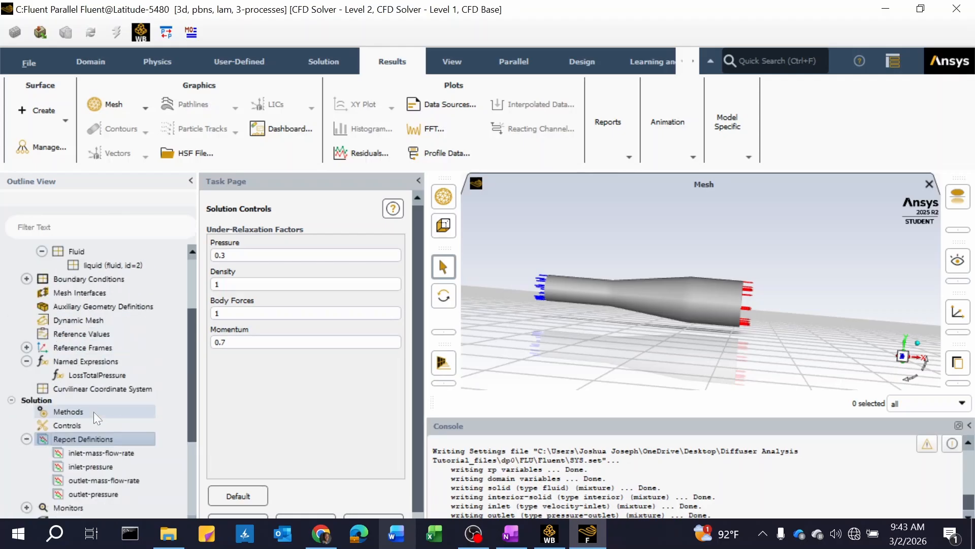
scroll(89, 406, "down", 3)
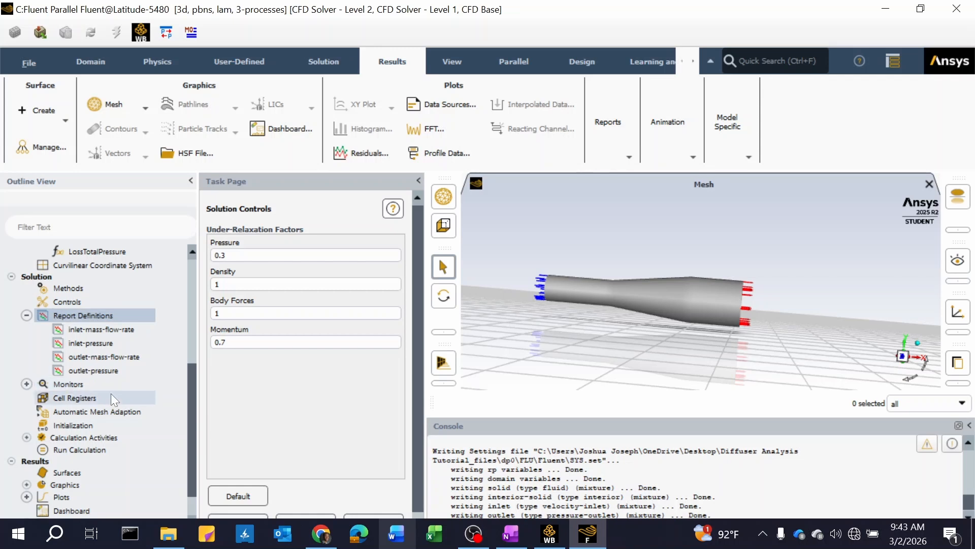
left_click(83, 428)
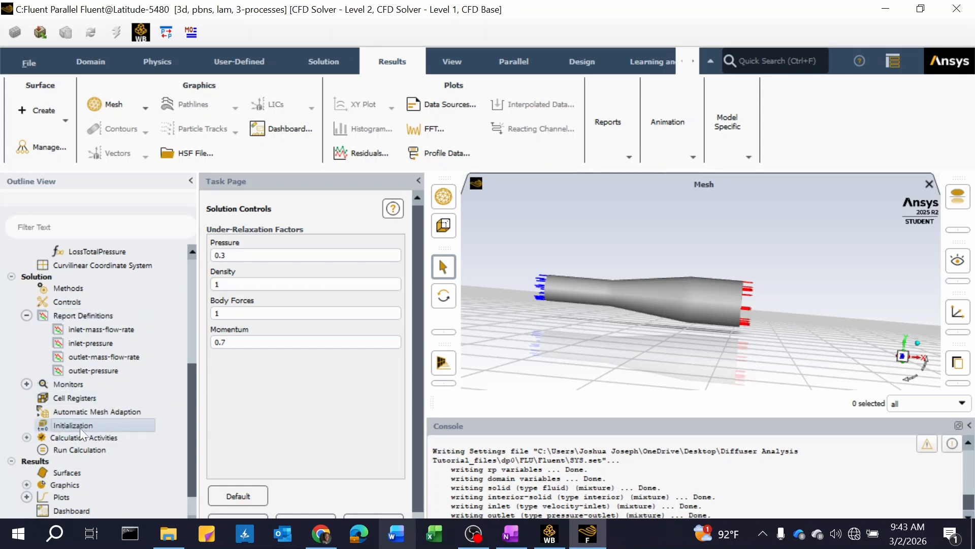
double_click(81, 427)
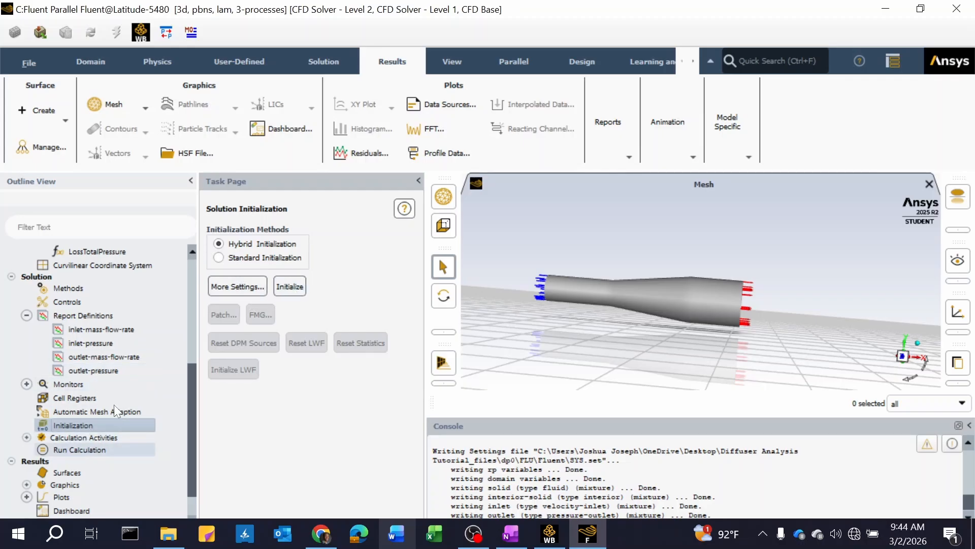
left_click(290, 286)
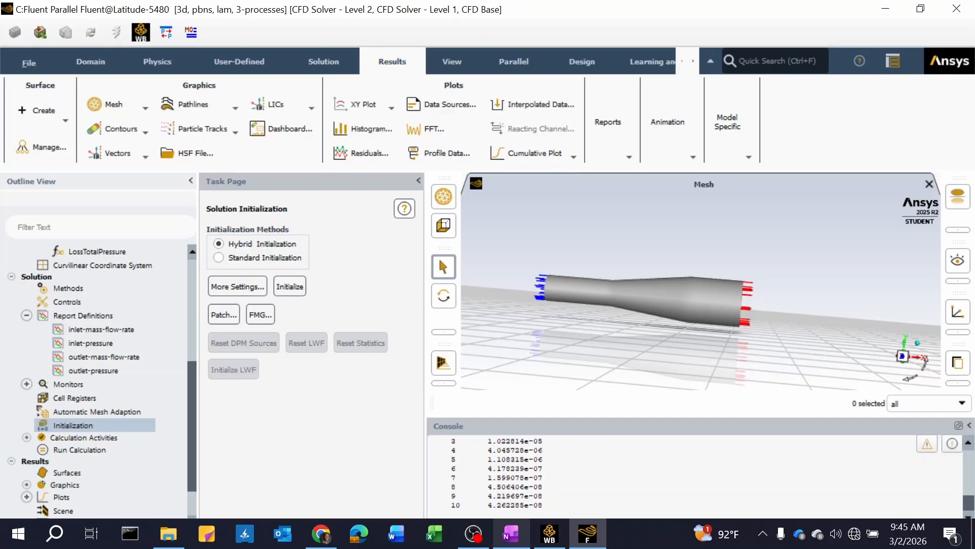
Close the open Google Chrome and File Explorer windows to free up the computer
right_click(320, 532)
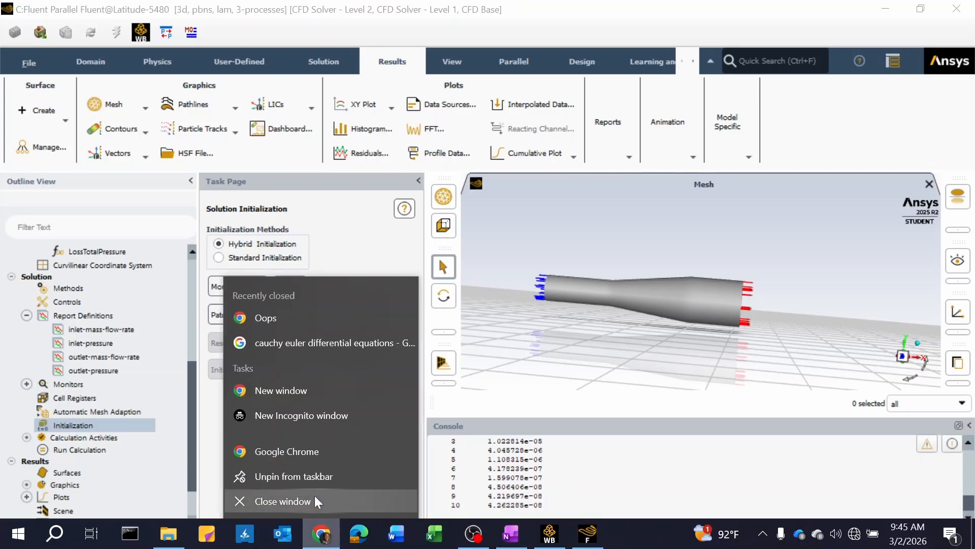
left_click(315, 501)
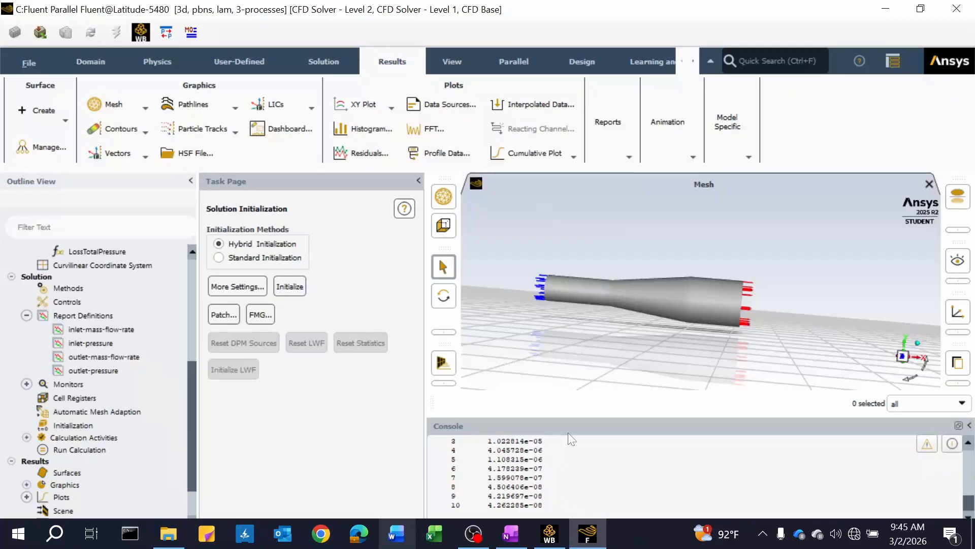
left_click(172, 531)
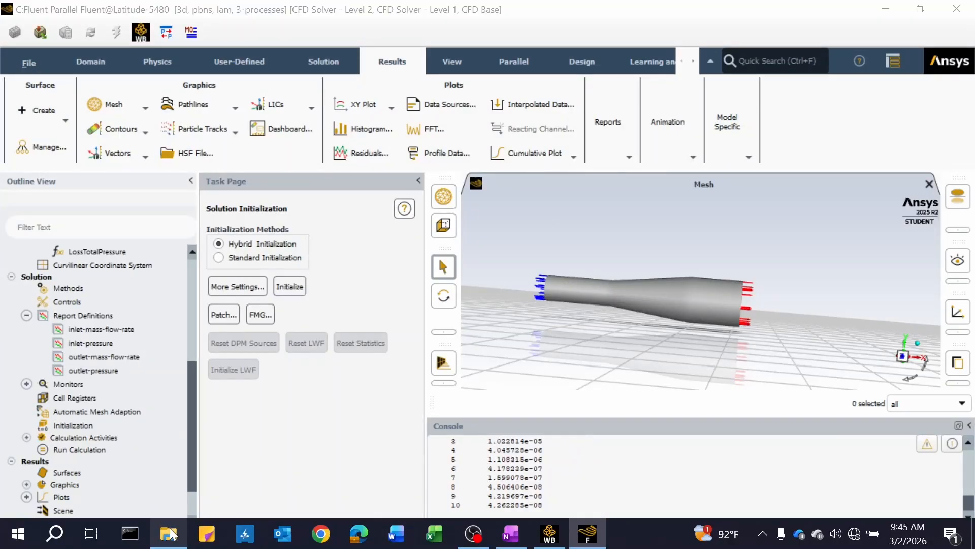
right_click(171, 532)
left_click(175, 503)
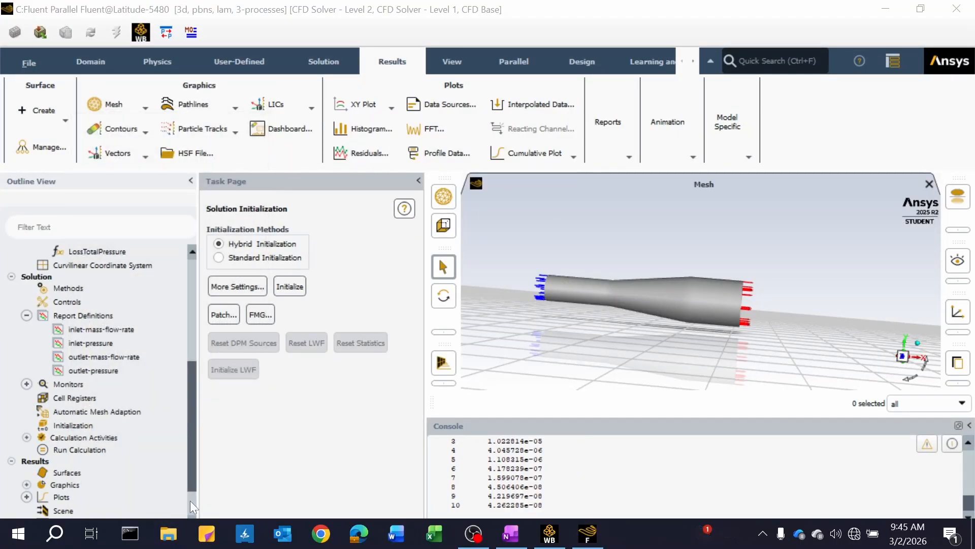
Exit the background application with the blue circular icon in the system tray and open the notification center
left_click(763, 533)
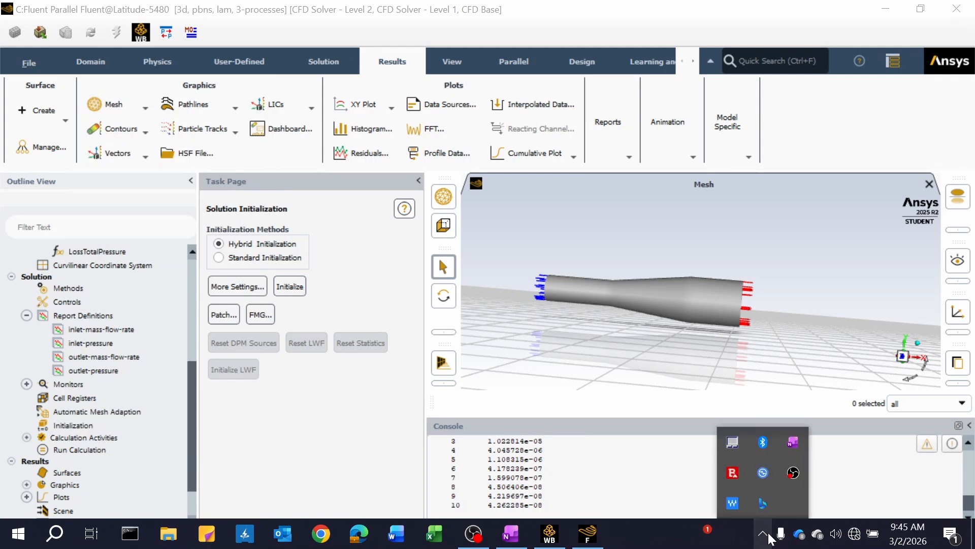
right_click(768, 483)
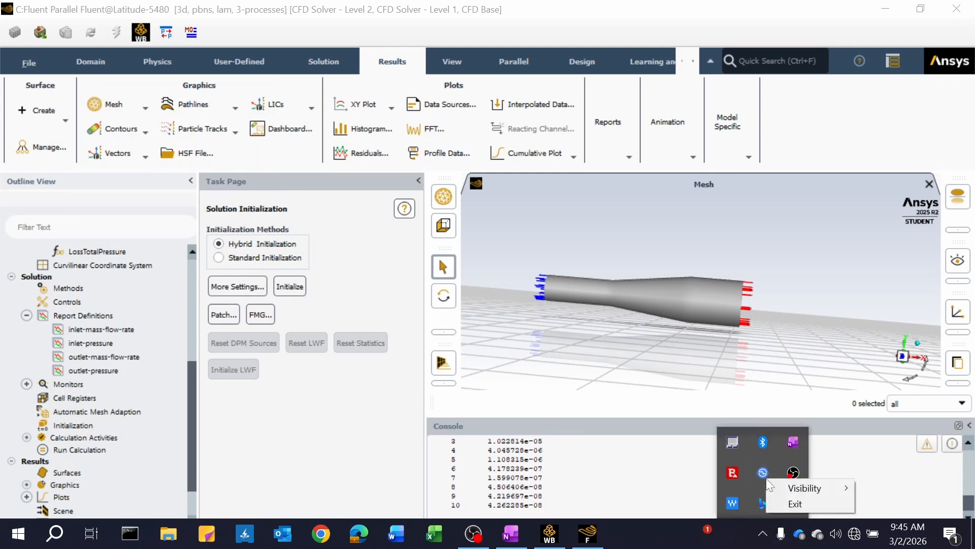
left_click(785, 505)
left_click(950, 533)
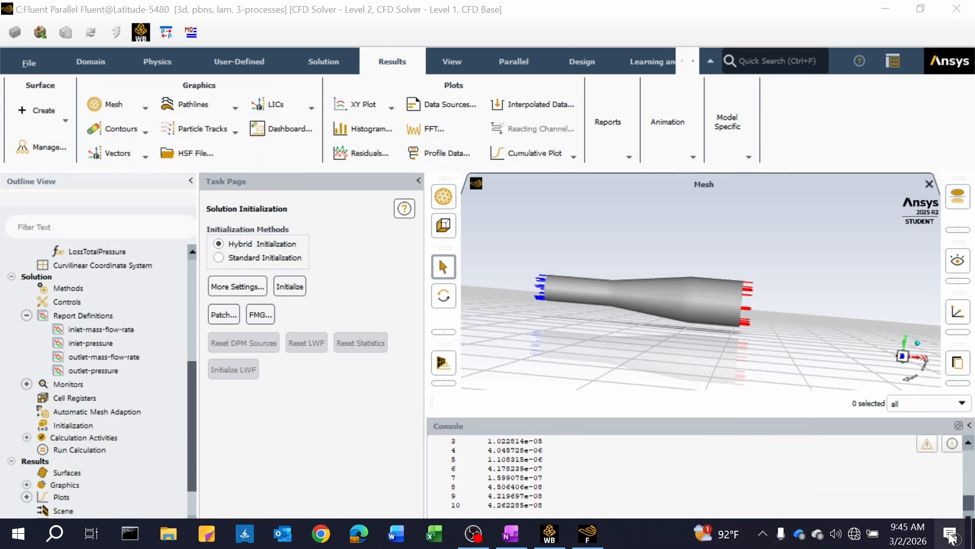
left_click(875, 275)
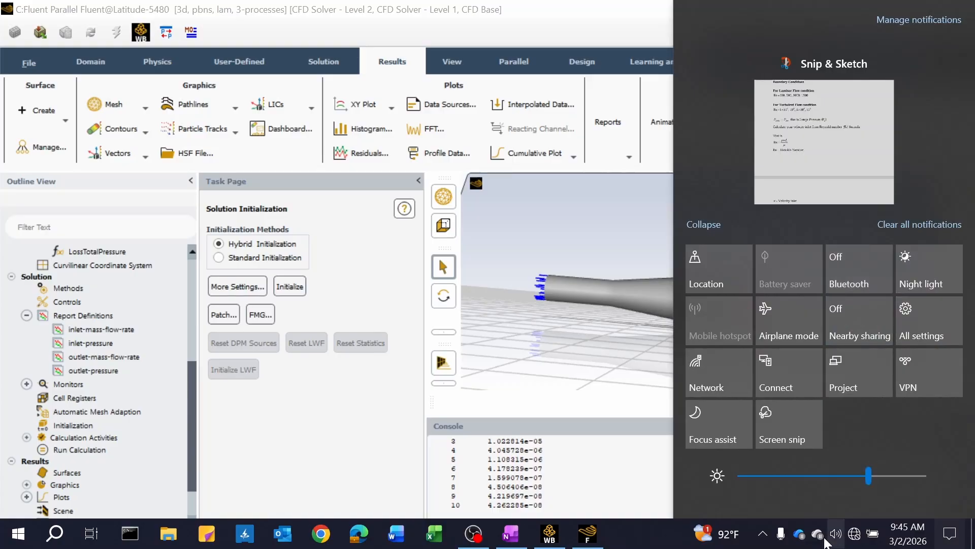
left_click(950, 533)
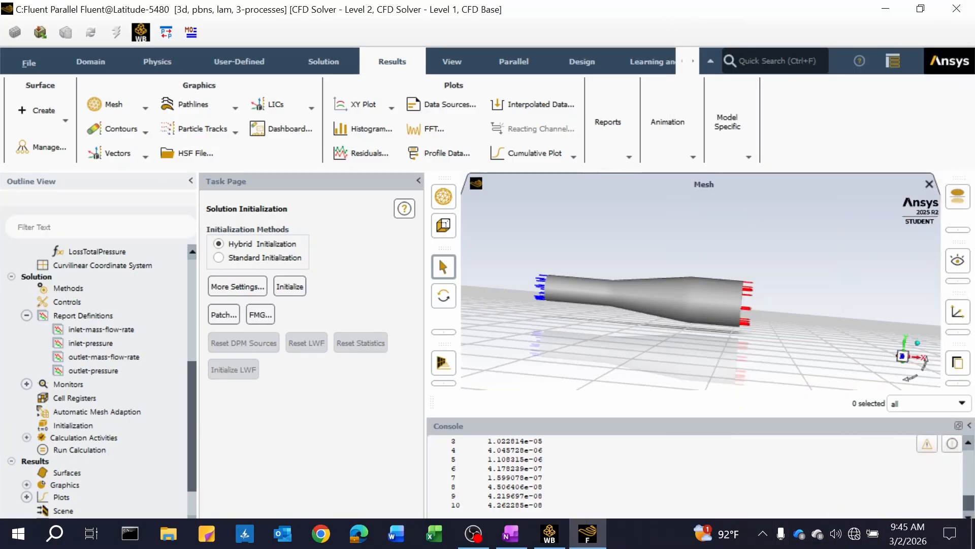
left_click(763, 540)
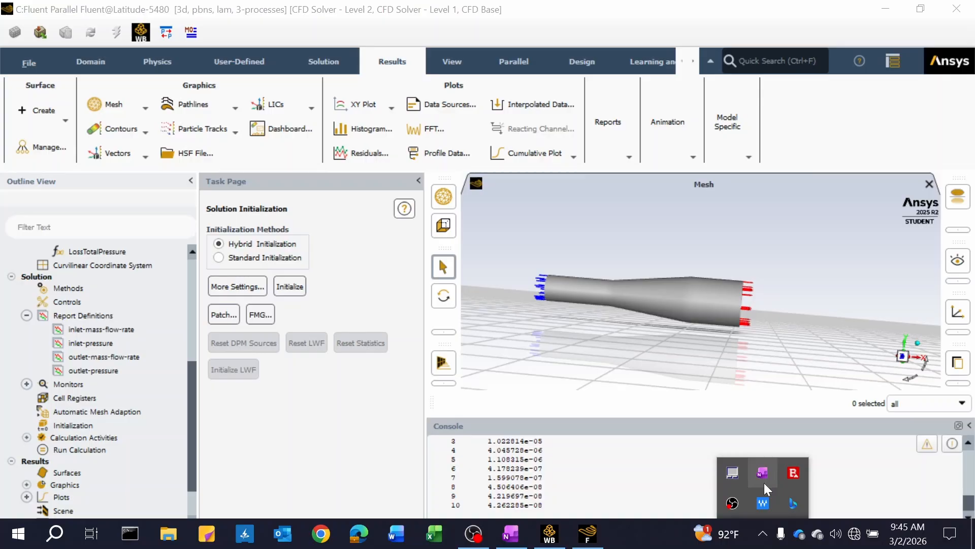
left_click(763, 536)
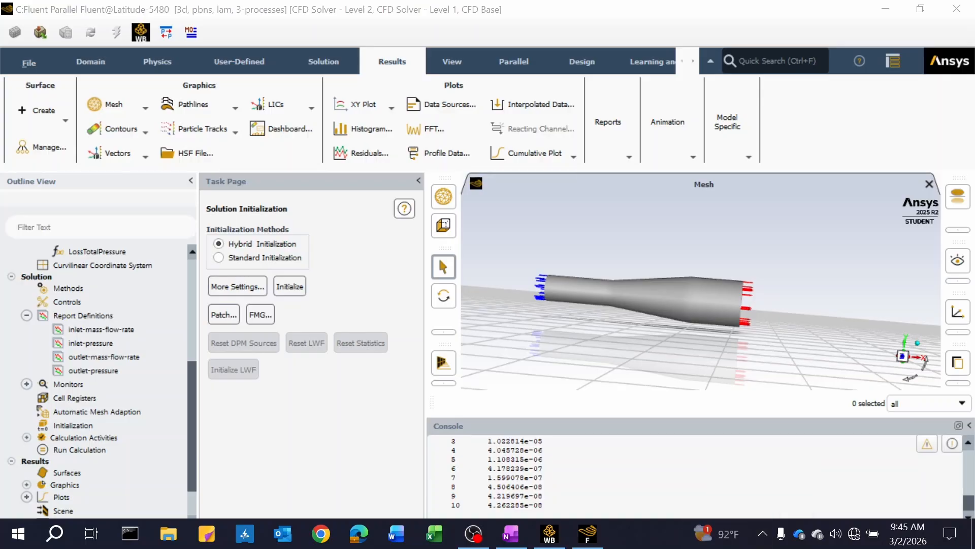
scroll(695, 475, "up", 7)
scroll(695, 475, "down", 7)
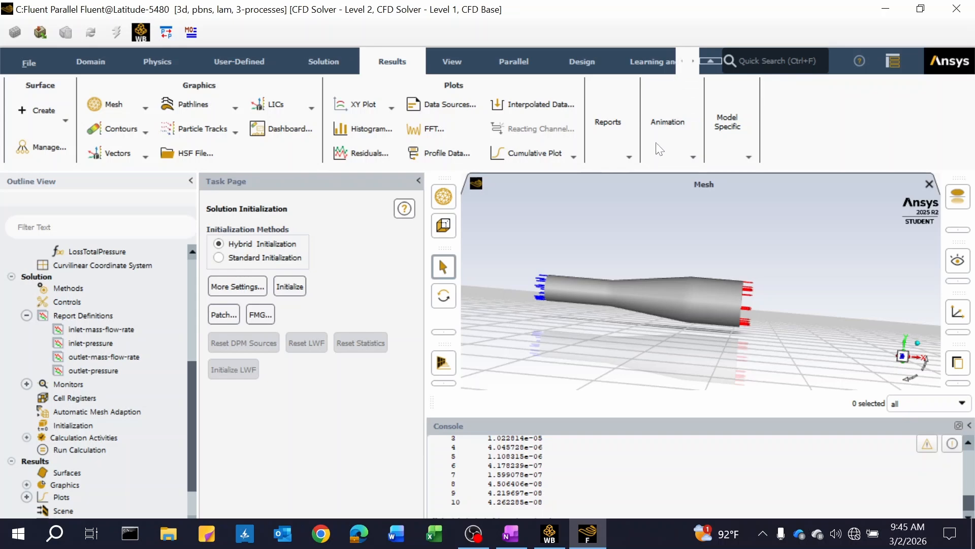
Collapse the ribbon and enlarge the console, keeping the diffuser mesh in view above it
left_click(712, 59)
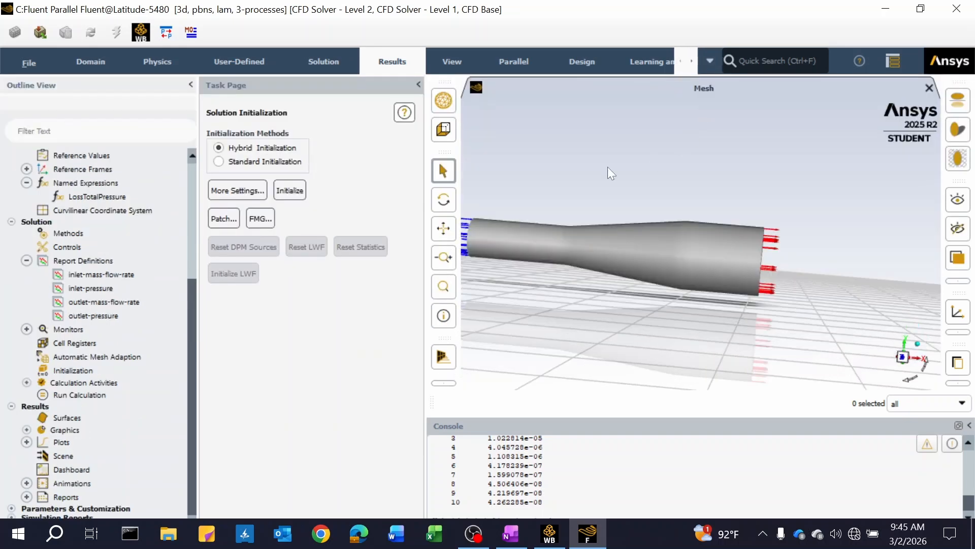
scroll(689, 341, "down", 3)
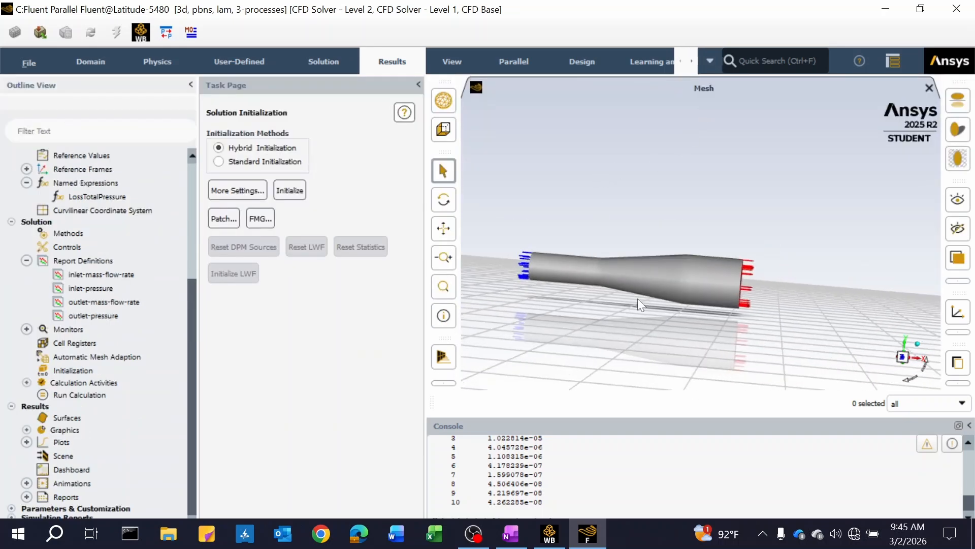
scroll(761, 321, "down", 1)
left_click_drag(726, 312, 699, 349)
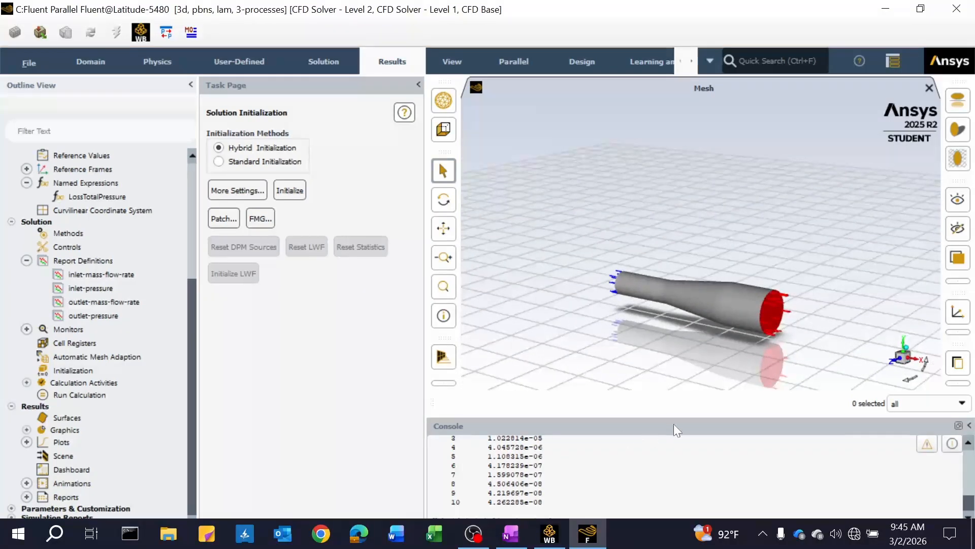
left_click_drag(679, 415, 684, 357)
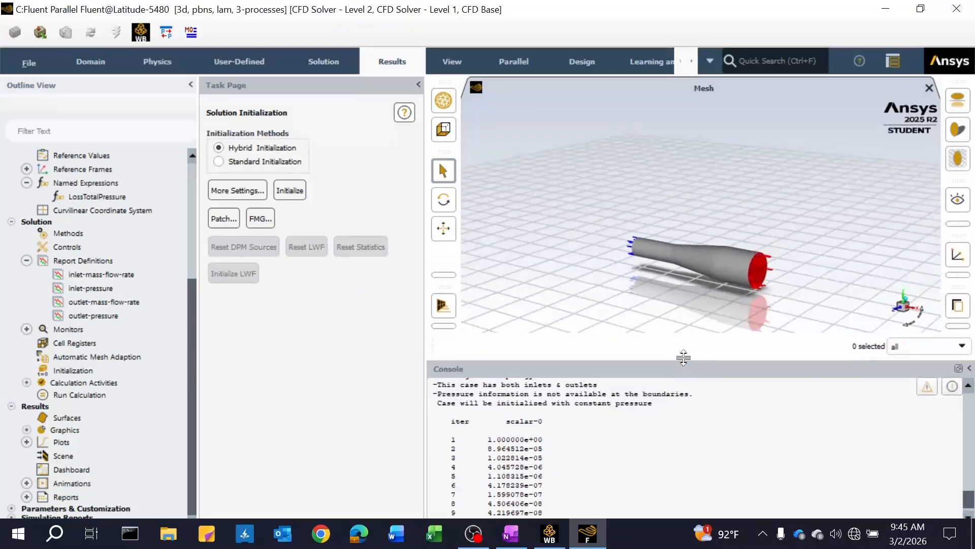
middle_click_drag(723, 268, 736, 218)
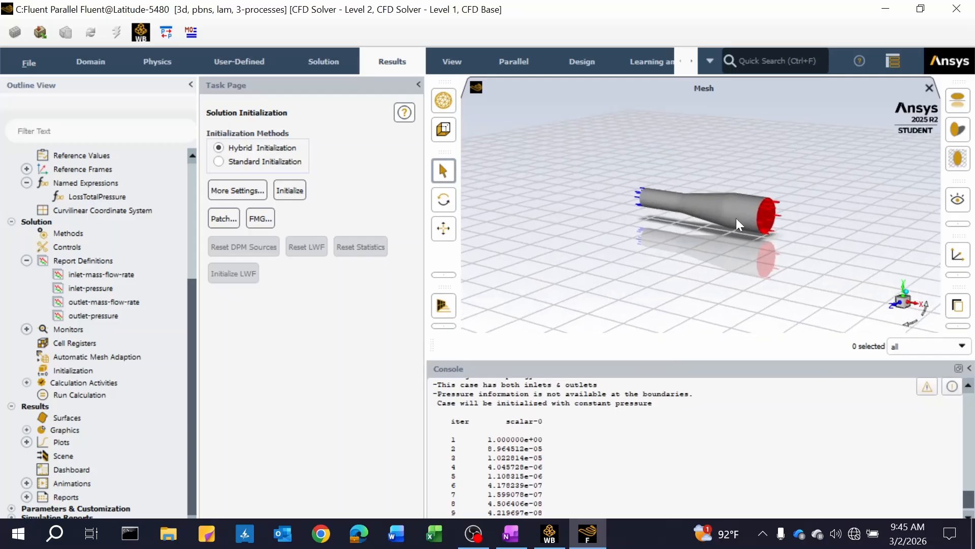
scroll(734, 218, "up", 2)
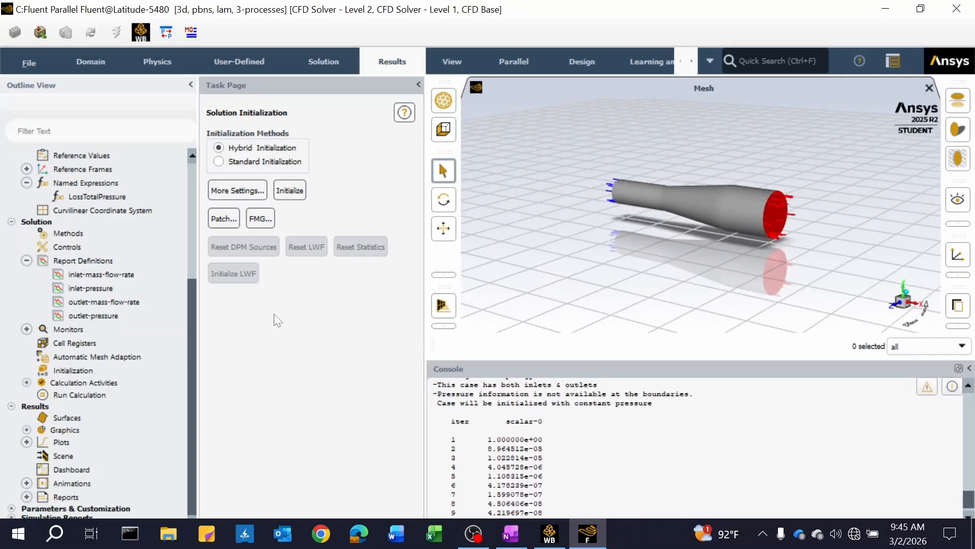
Open the Run Calculation settings and run the calculation with 0 iterations, then dismiss the completion message
left_click(83, 395)
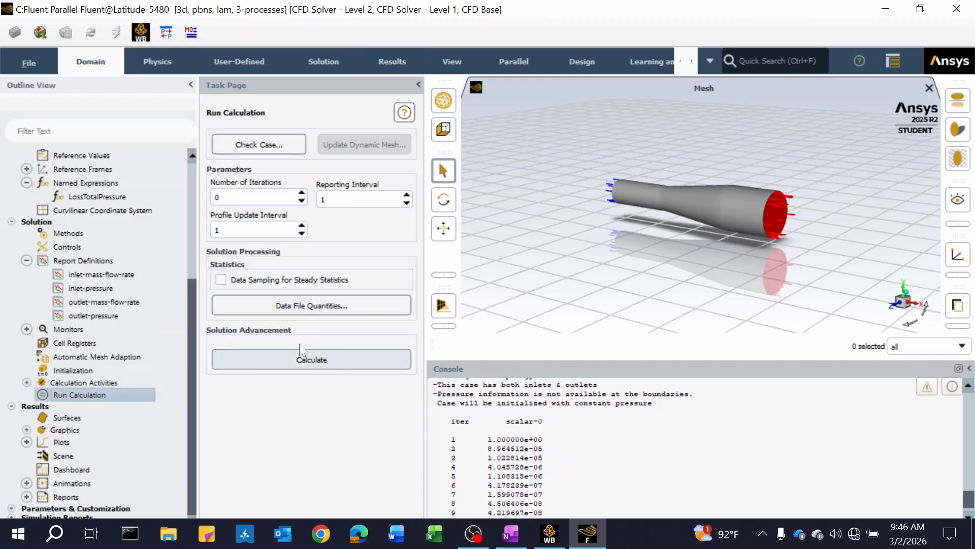
right_click(104, 395)
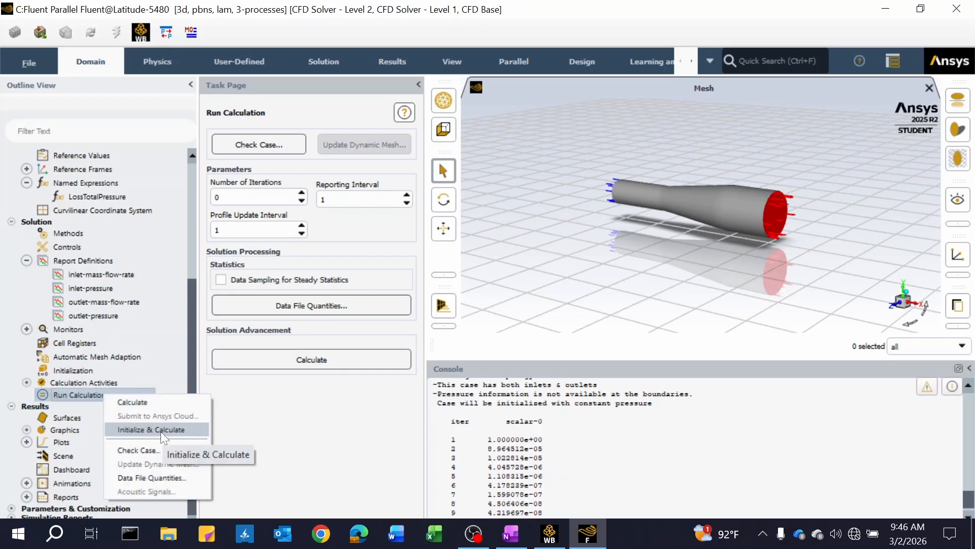
left_click(322, 380)
left_click(308, 361)
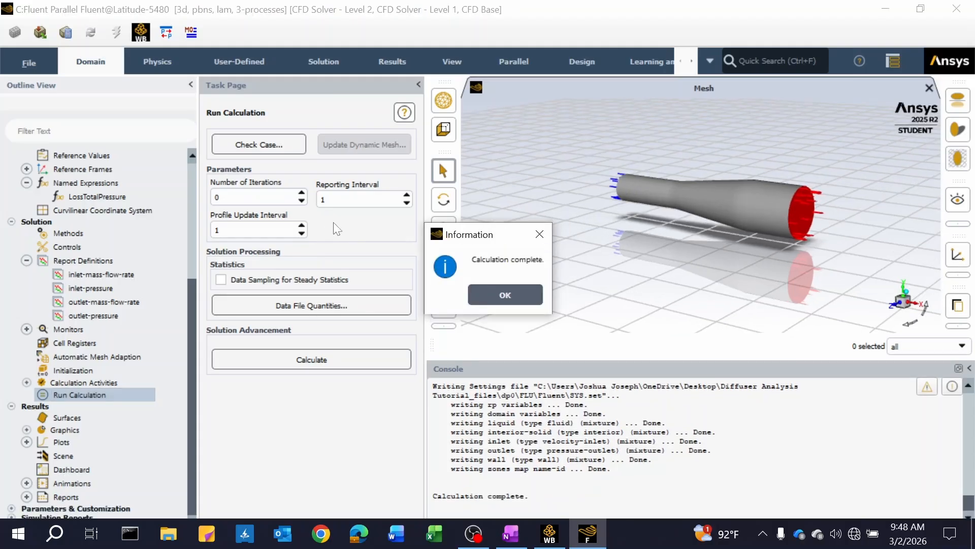
left_click(527, 299)
Set the number of iterations to 1000, run the calculation and dismiss the completion message
left_click(220, 197)
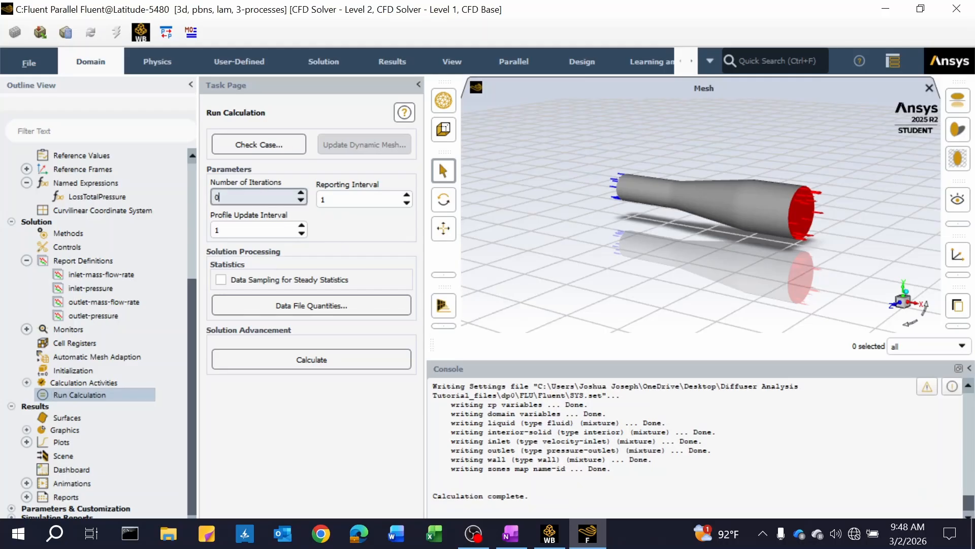
key("BackSpace")
type("1000")
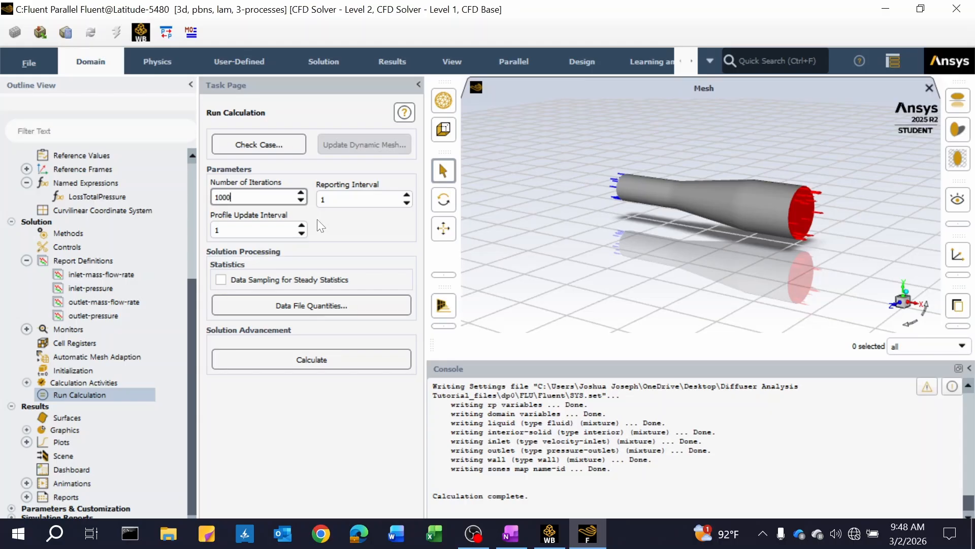
left_click(316, 361)
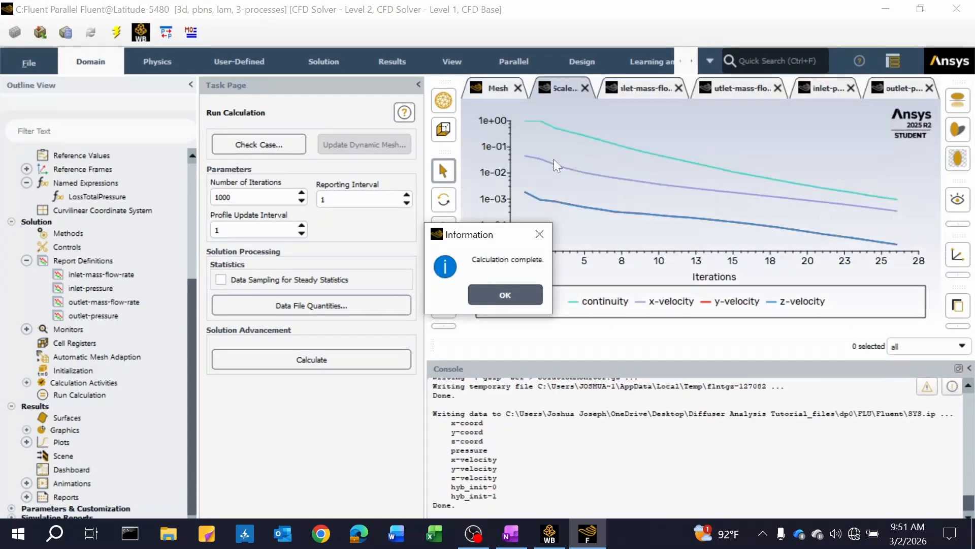
left_click(526, 297)
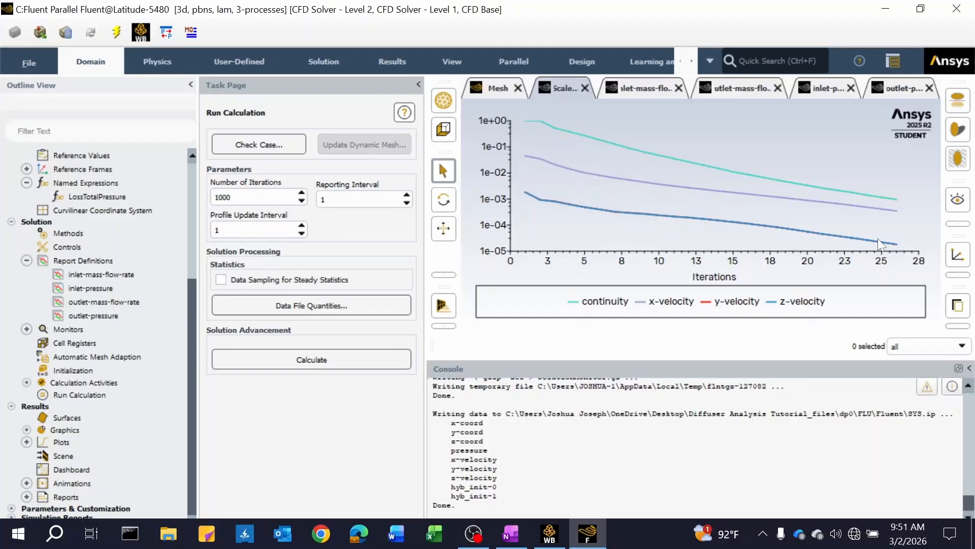
Examine the end values of the scaled residuals and the plots of inlet and outlet mass flow rate and pressure
mouse_move(898, 249)
mouse_move(605, 172)
mouse_move(895, 244)
mouse_move(896, 211)
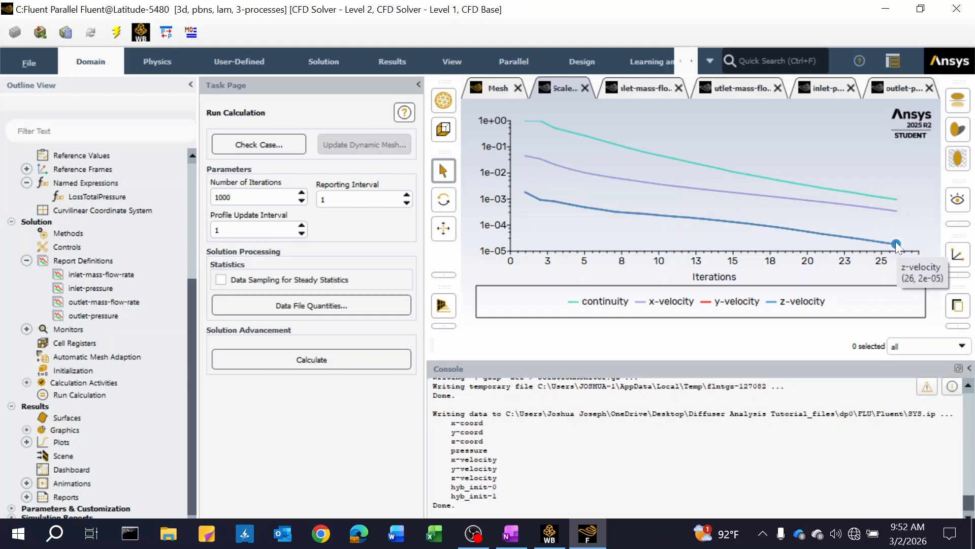
left_click(629, 92)
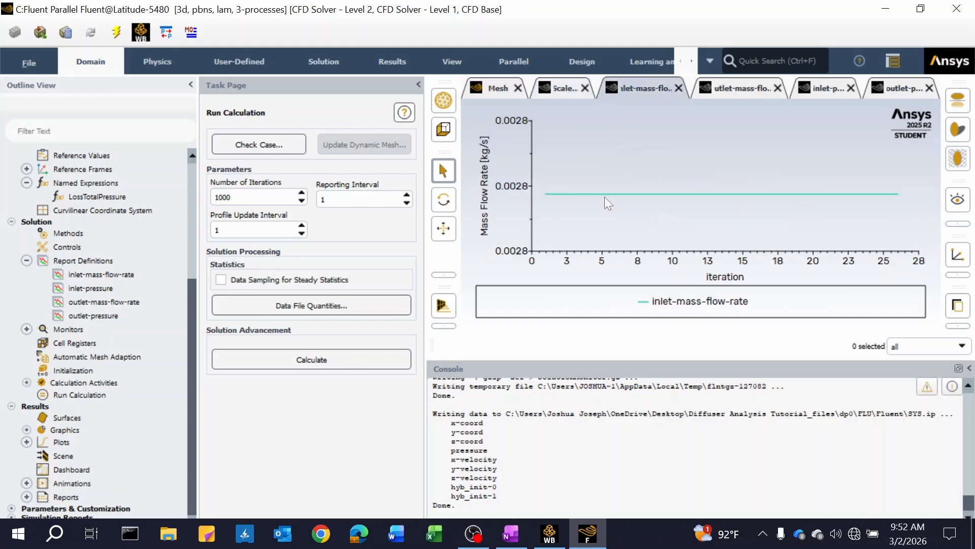
mouse_move(647, 198)
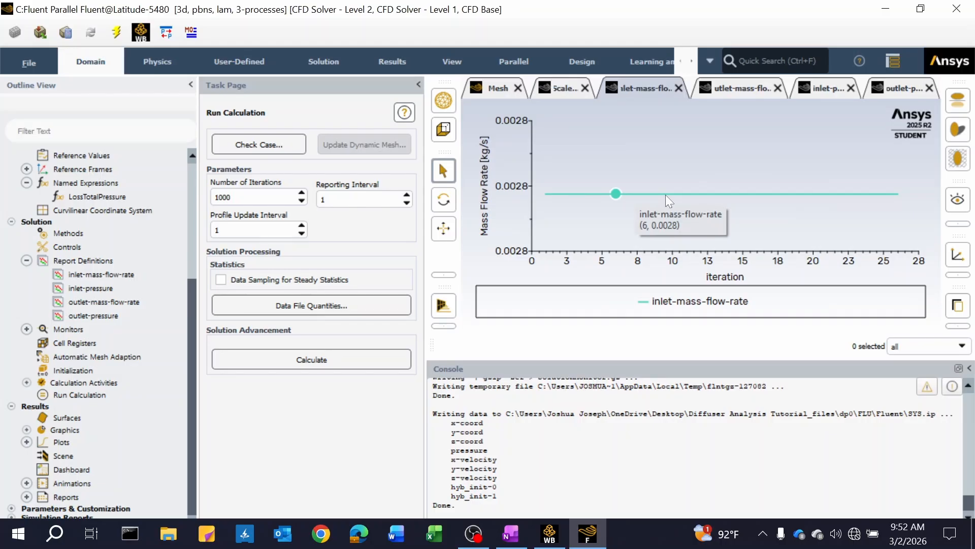
left_click(727, 89)
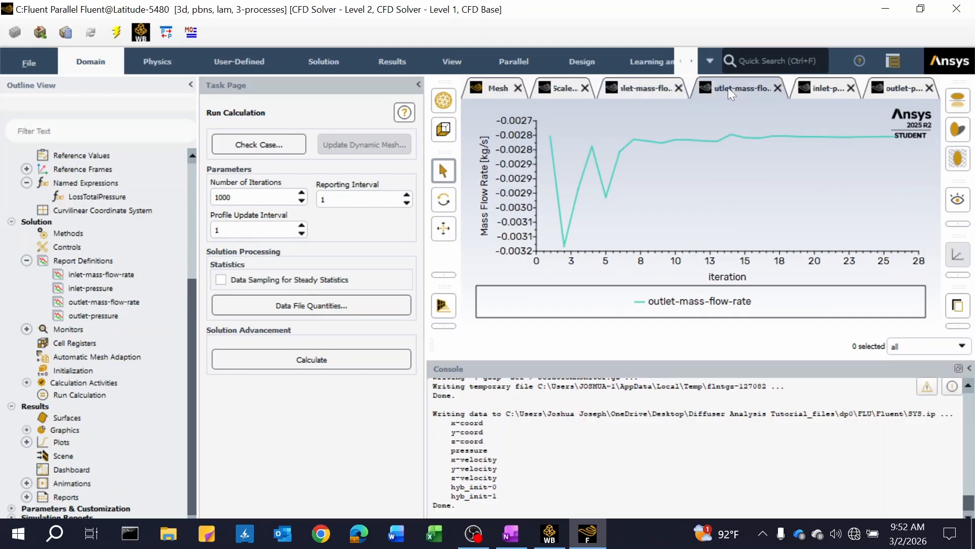
mouse_move(884, 135)
left_click(826, 87)
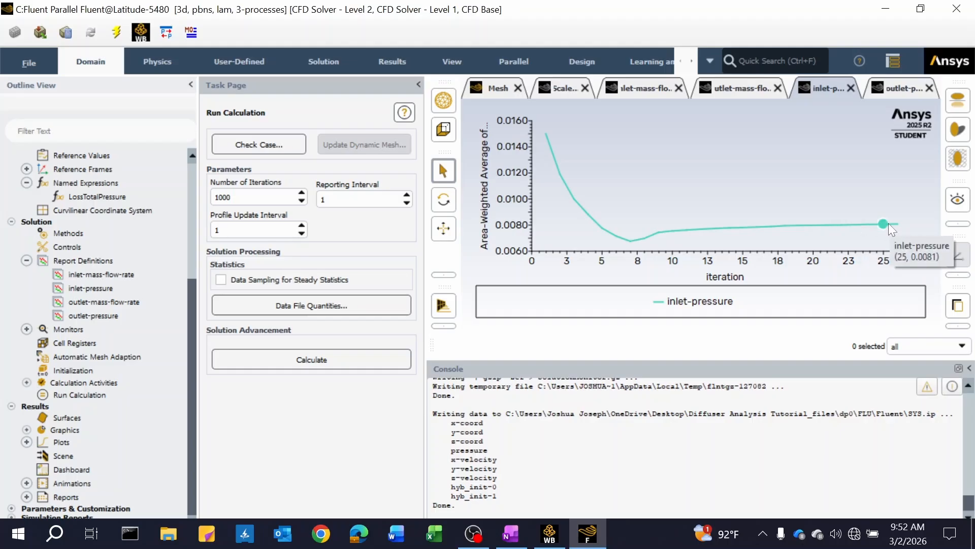
left_click(891, 87)
mouse_move(872, 247)
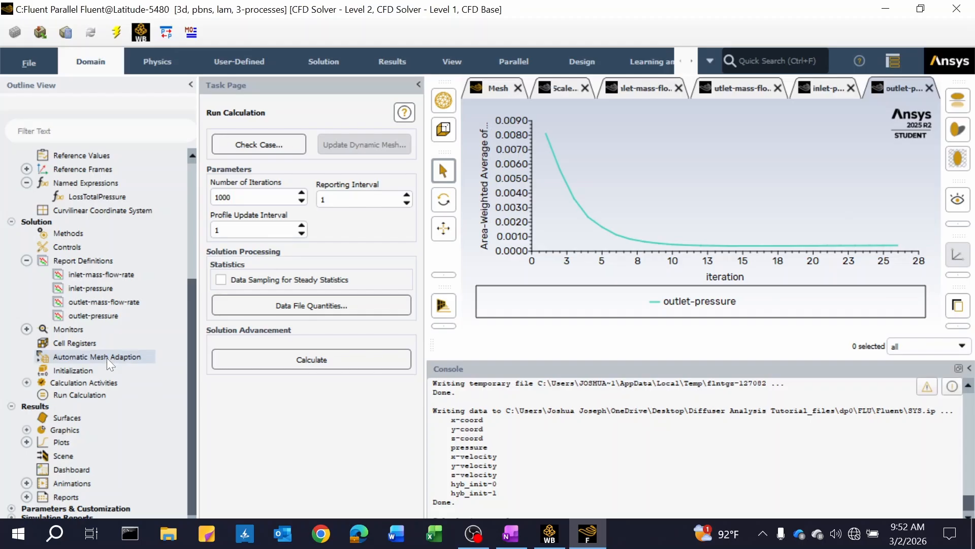
left_click(26, 496)
scroll(80, 399, "down", 2)
scroll(79, 399, "up", 4)
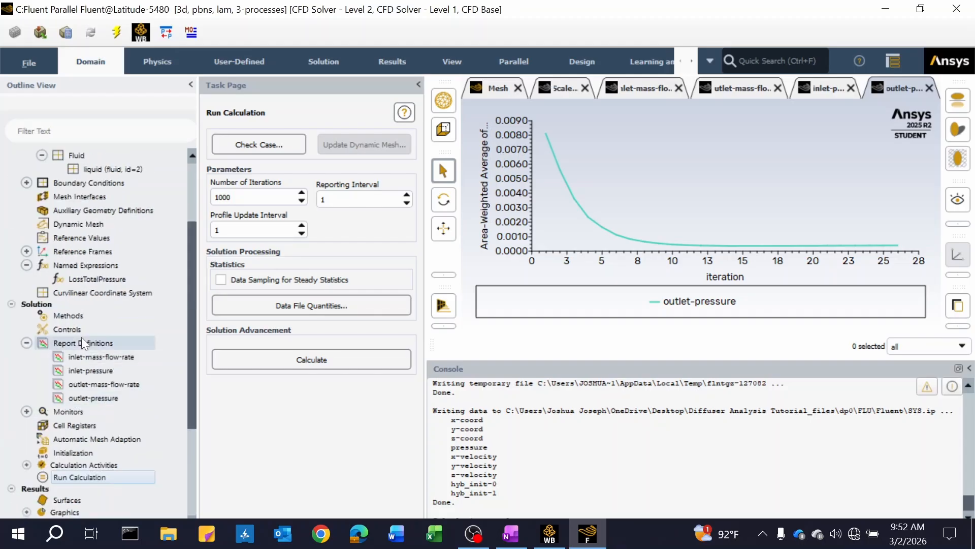
scroll(69, 368, "down", 4)
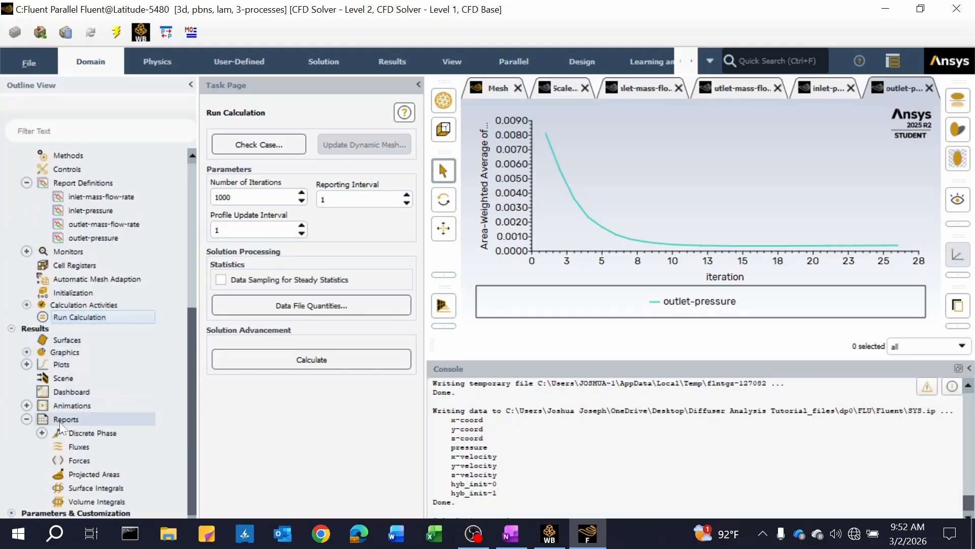
left_click(29, 421)
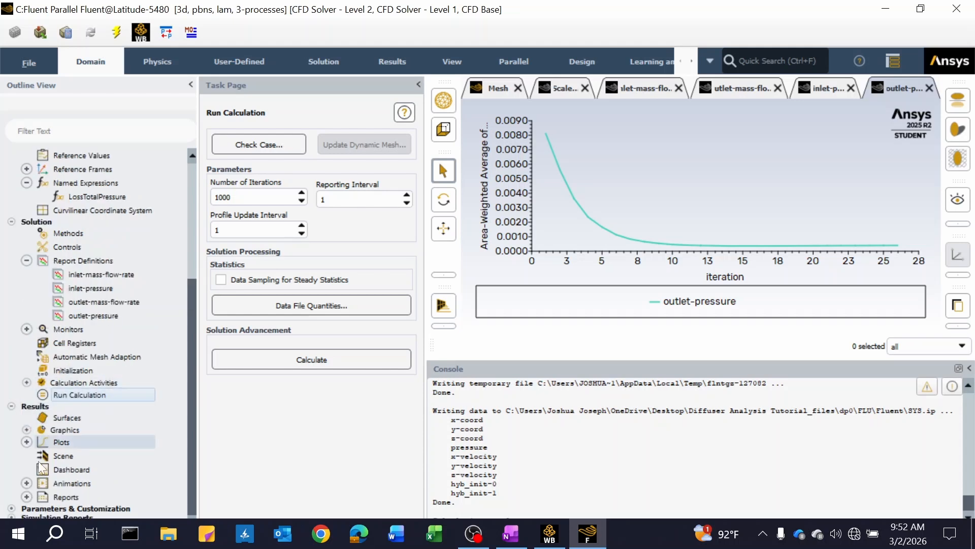
Expand the Reports branch under Results in the outline and open the Surface Integrals report
left_click(27, 496)
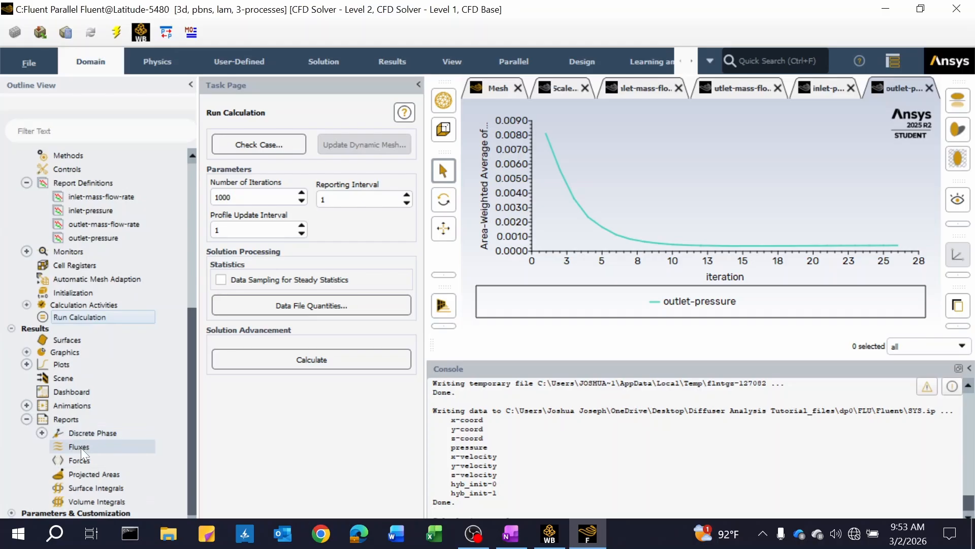
right_click(102, 473)
left_click(71, 487)
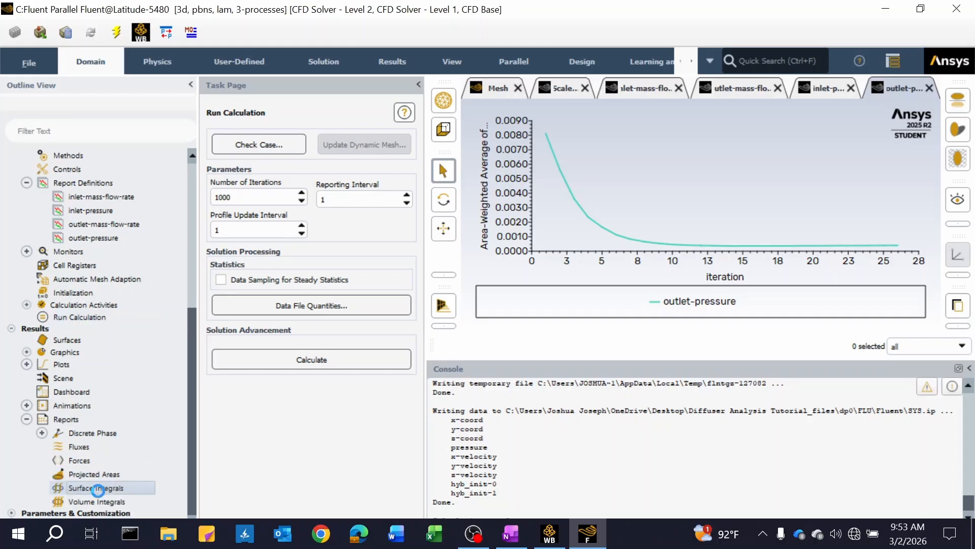
right_click(106, 490)
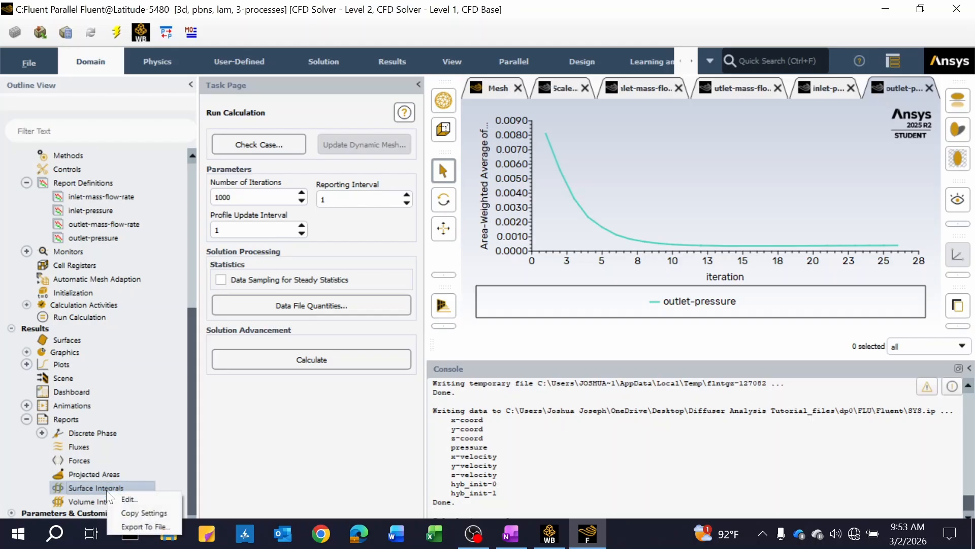
left_click(87, 488)
double_click(86, 488)
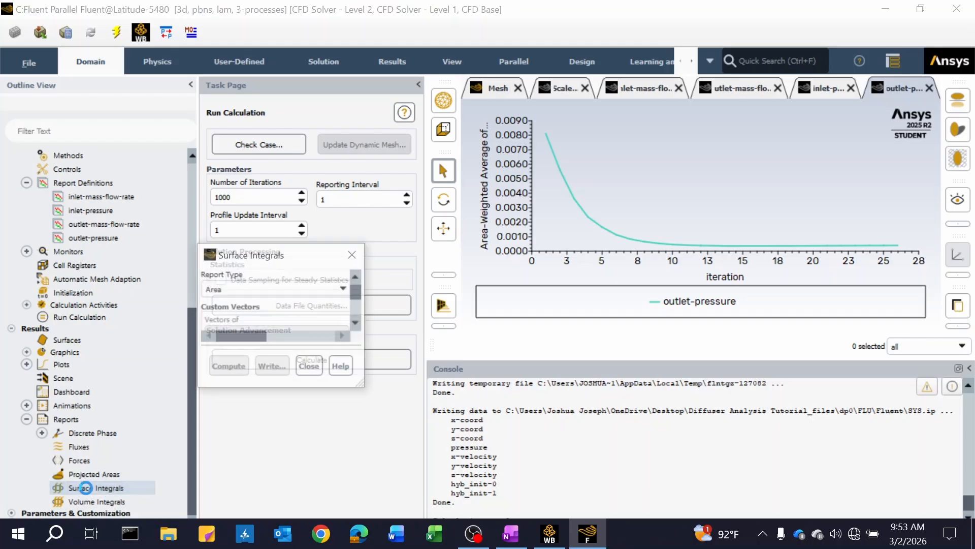
Set the surface integral report type to Mass-Weighted Average and the field variable to Total Pressure
left_click(420, 165)
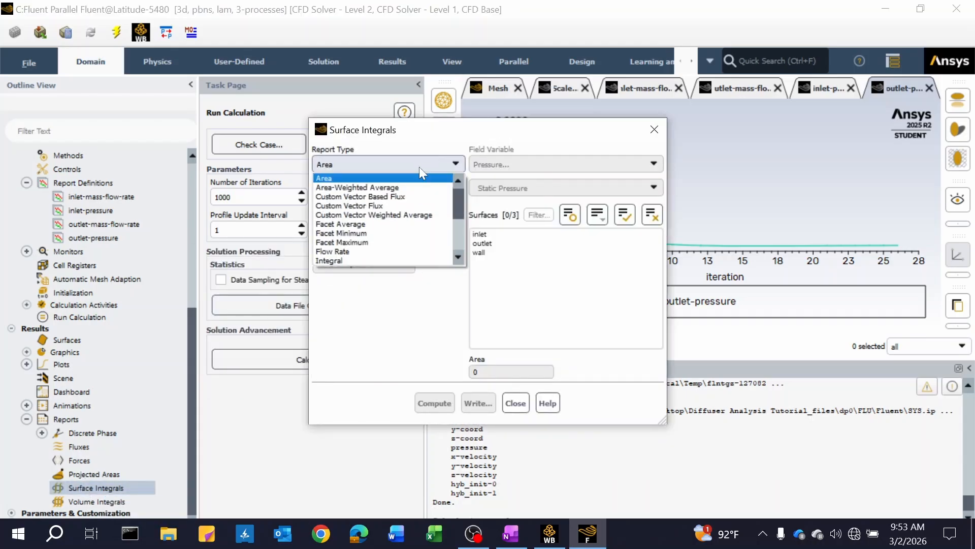
scroll(358, 248, "down", 3)
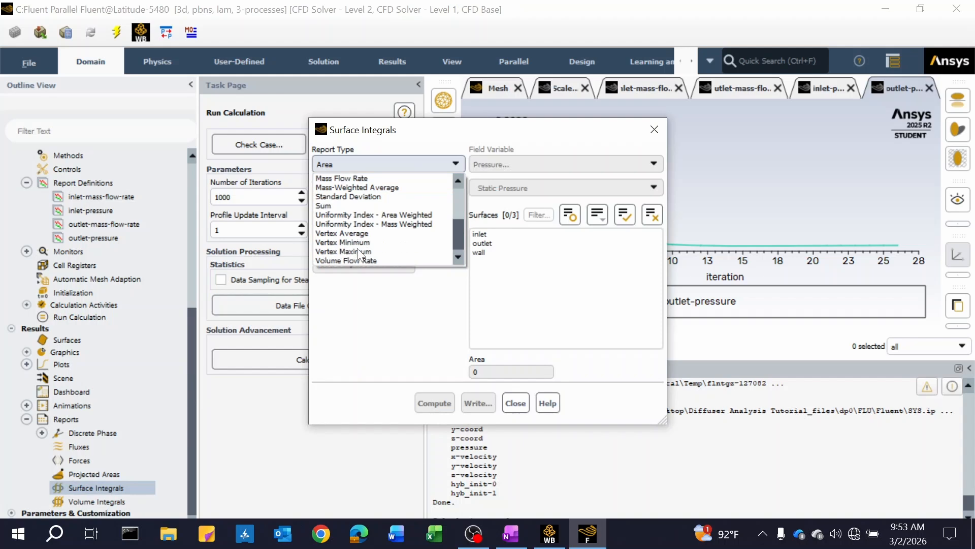
scroll(357, 248, "up", 4)
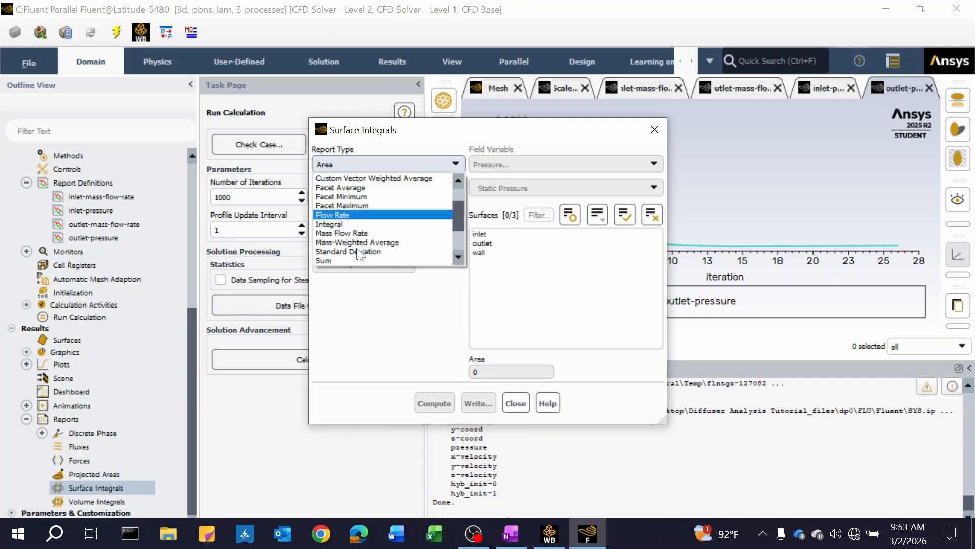
scroll(358, 236, "down", 3)
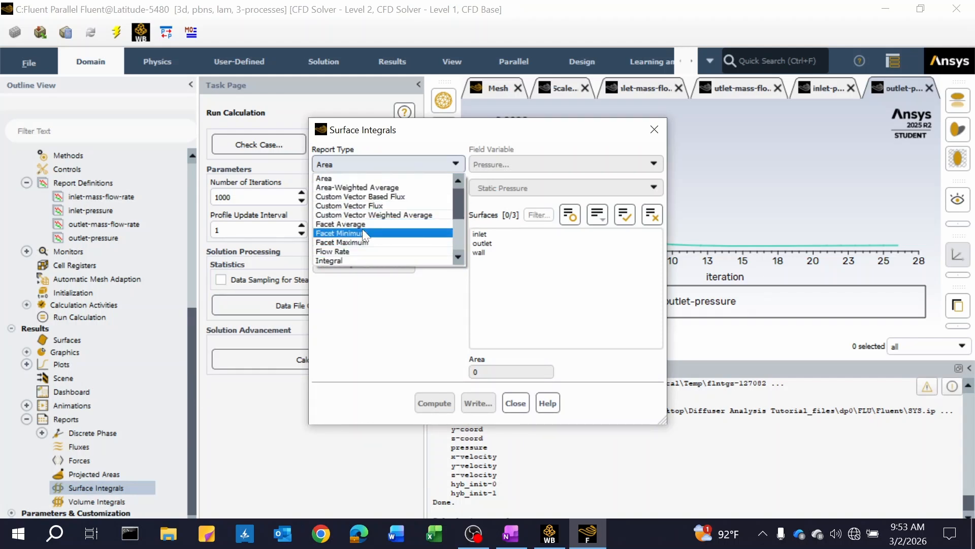
left_click(356, 196)
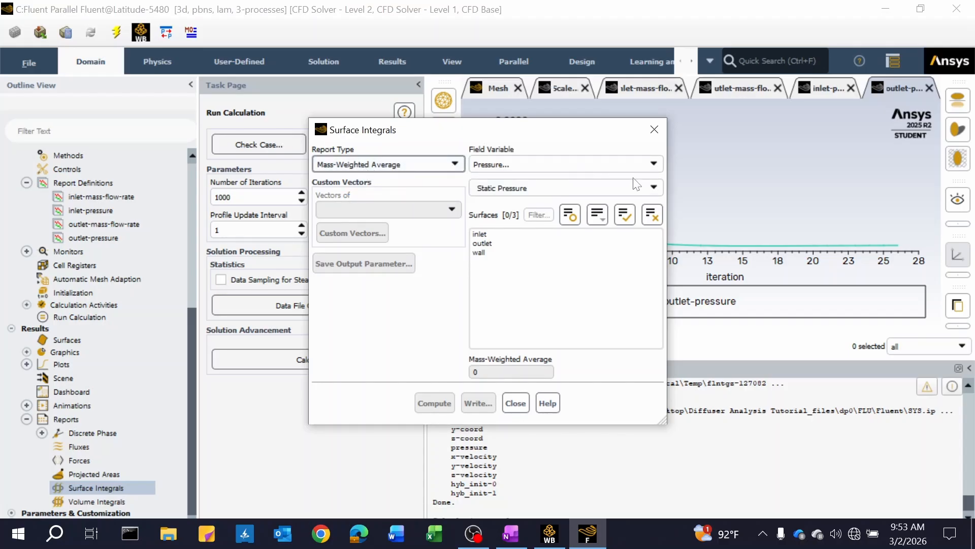
left_click(653, 191)
left_click(556, 239)
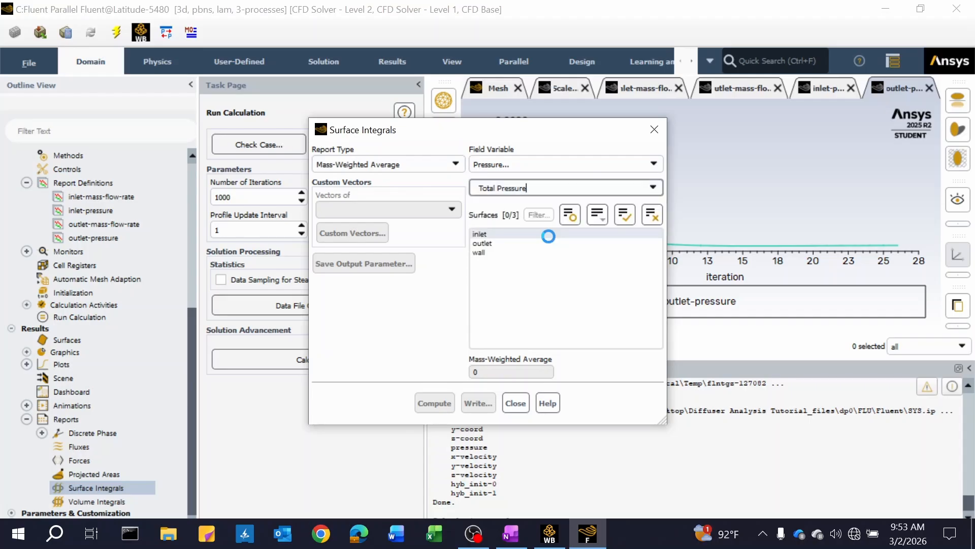
Compute the mass-weighted average for the inlet and outlet surfaces and move the dialog to uncover the console
left_click(496, 234)
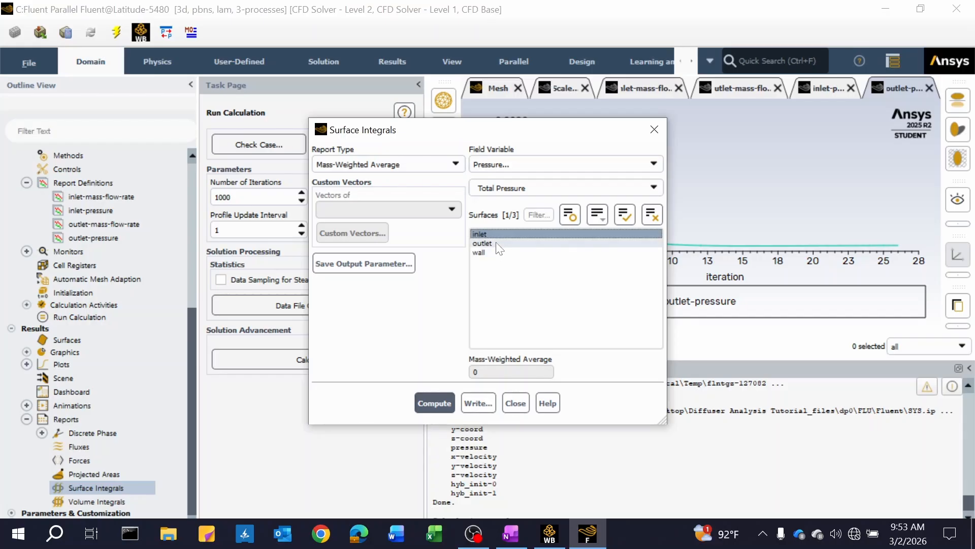
left_click(495, 244)
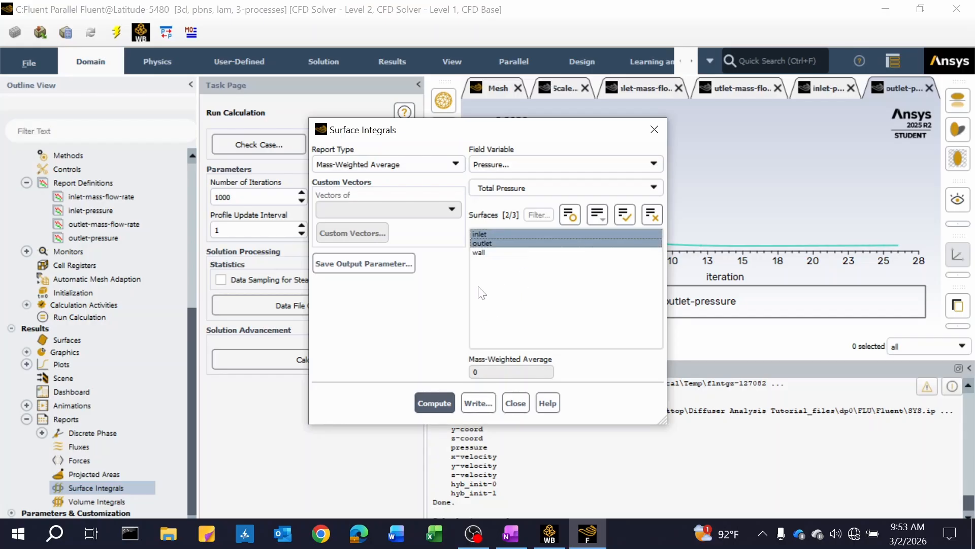
left_click(435, 403)
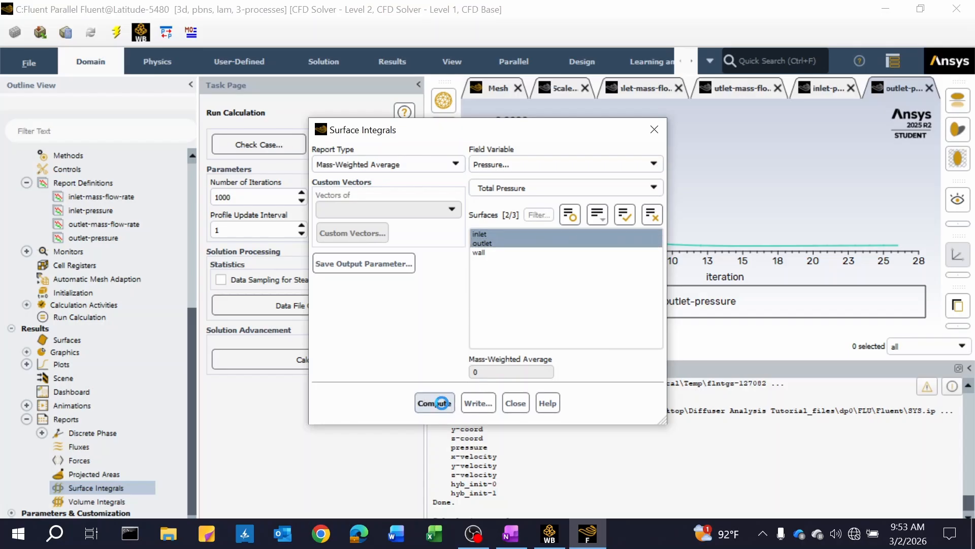
left_click_drag(537, 139, 435, 125)
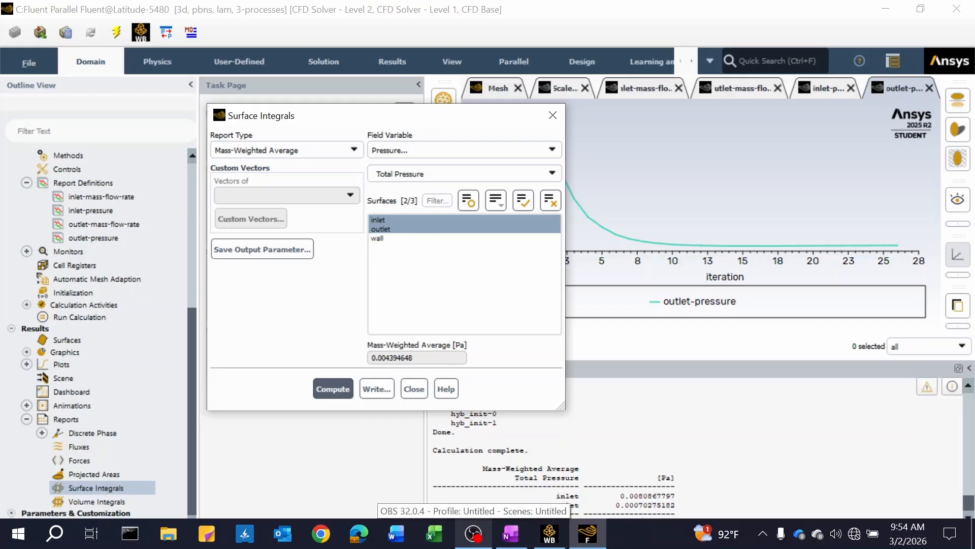
Switch to Excel, create a blank workbook and enter the headers Re in B2 and V_i in C2
left_click(435, 533)
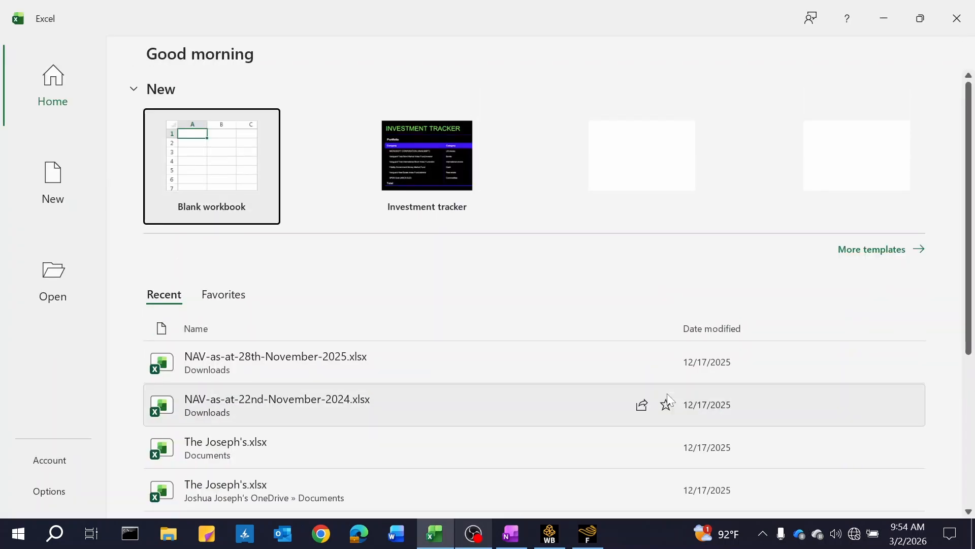
left_click(223, 154)
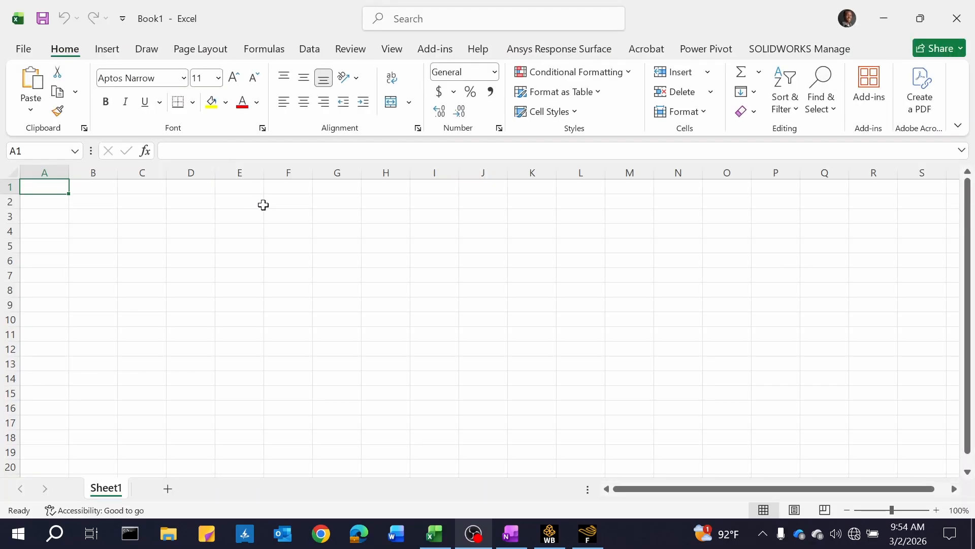
left_click(91, 199)
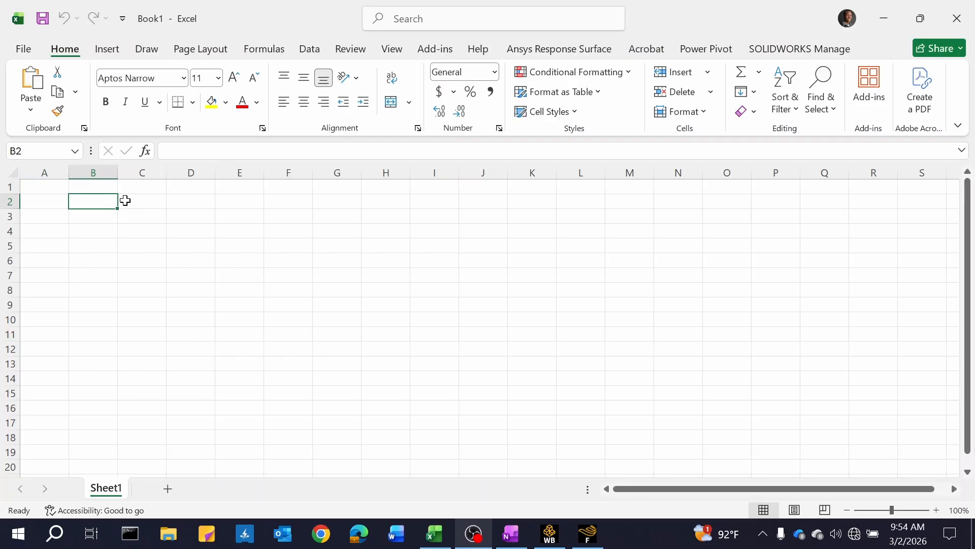
type("Re")
key("Return")
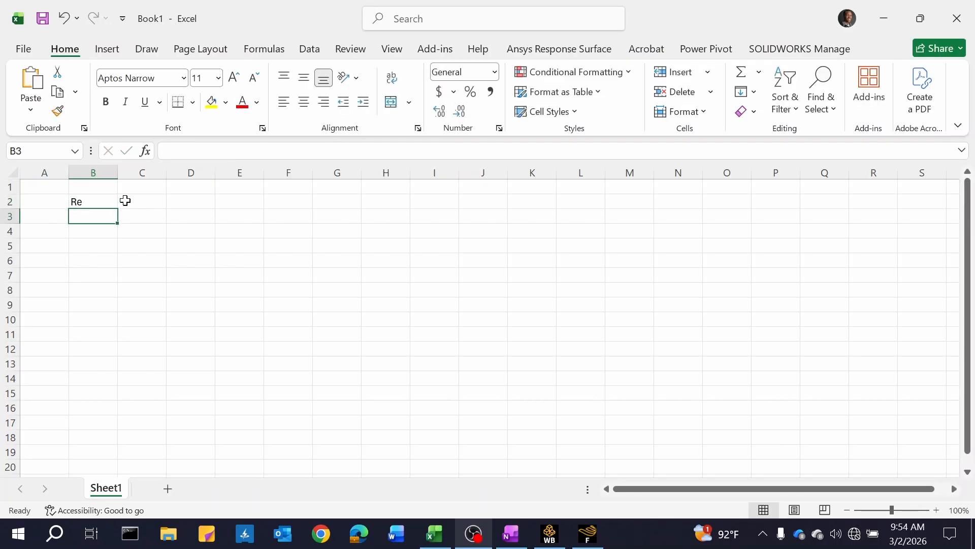
left_click(157, 204)
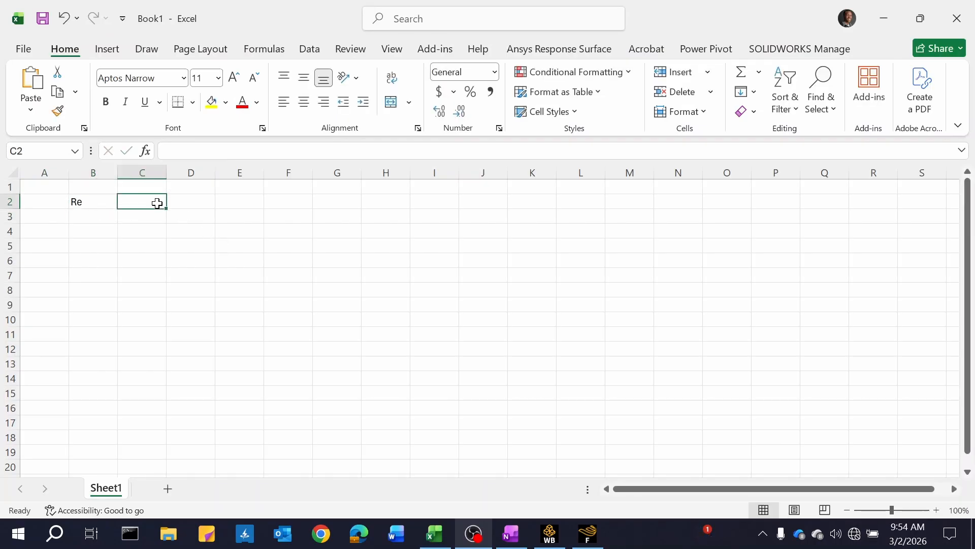
type("V")
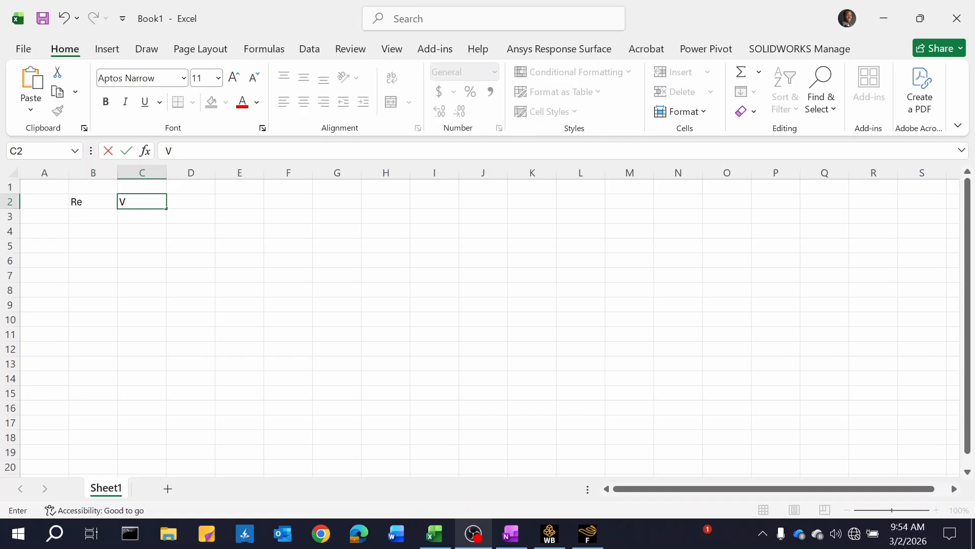
type("_i")
key("Tab")
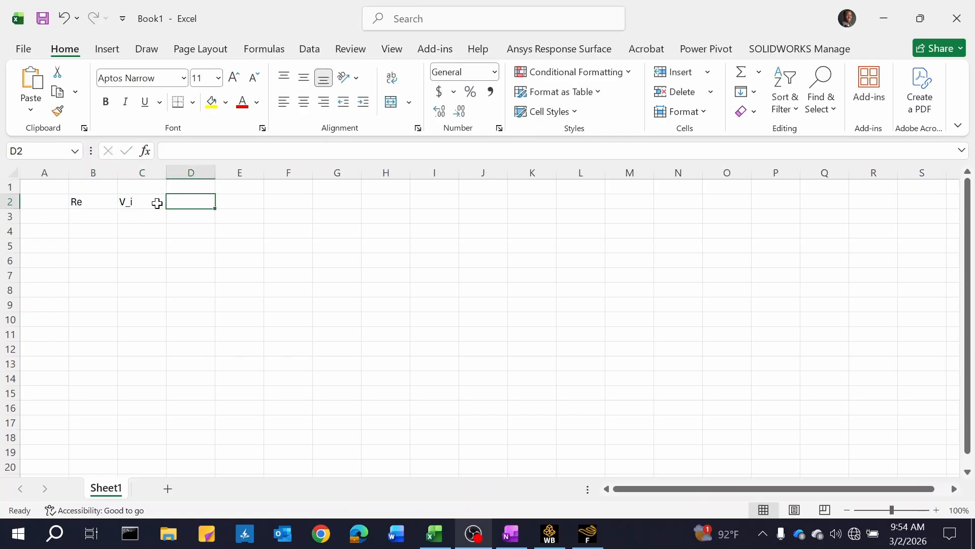
Enter the mass flow headers Qm,i in D2 and Qm,o in E2
type("P")
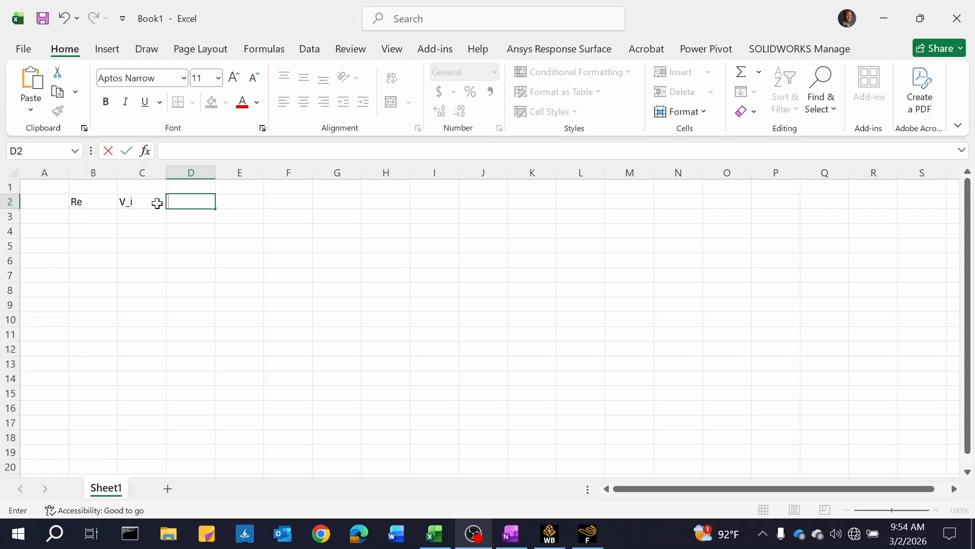
type("M")
type("m,i")
key("Tab")
type("Q")
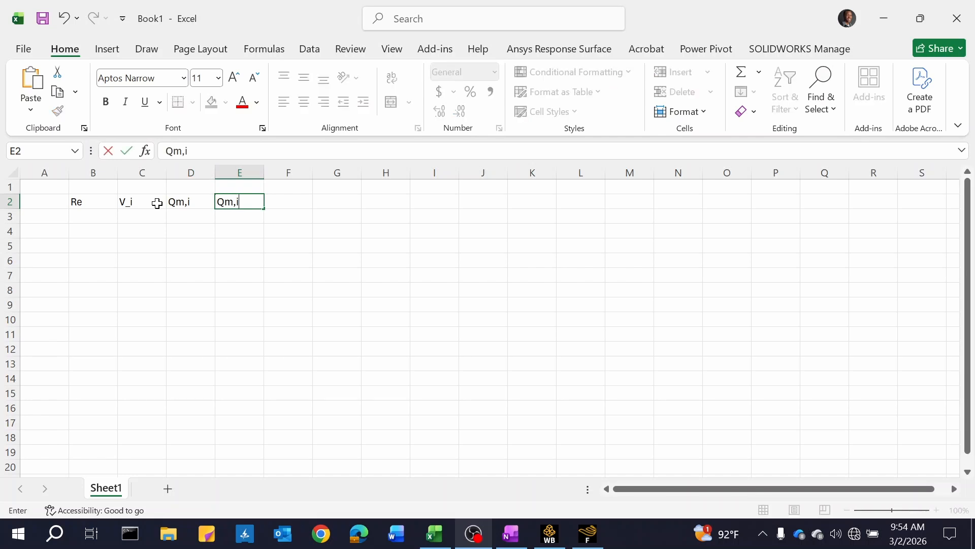
key("Tab")
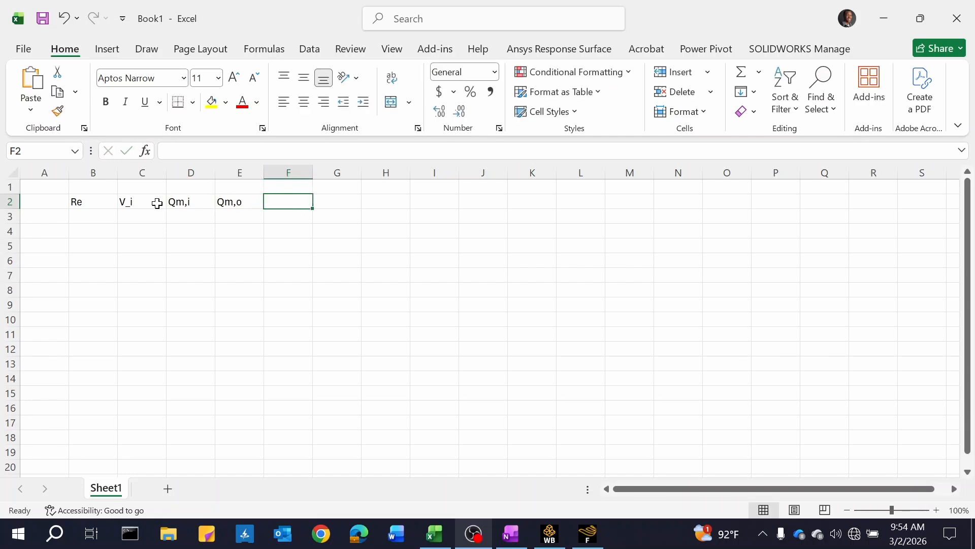
Enter the pressure headers P_inlet in F2 and P_outlet in G2
type("P")
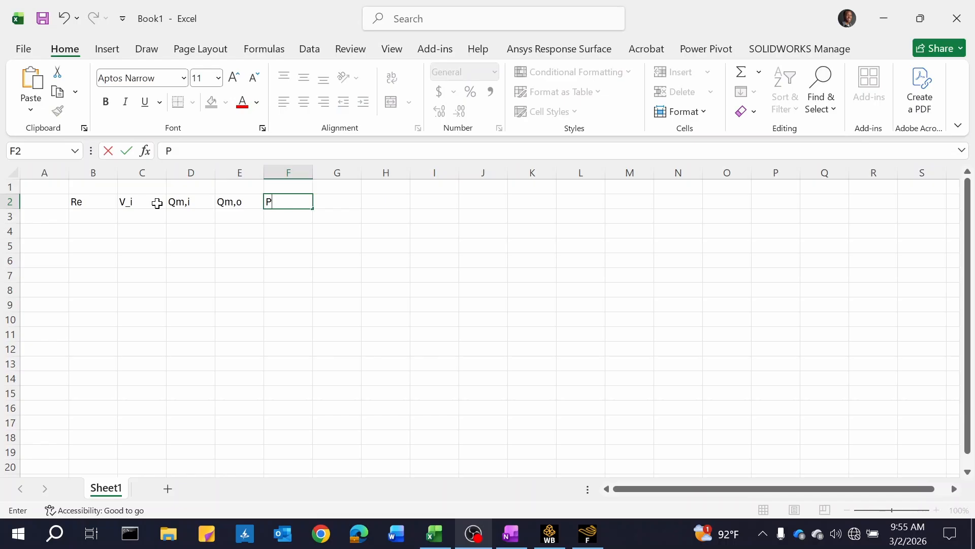
type("_inlet")
key("Tab")
type("P")
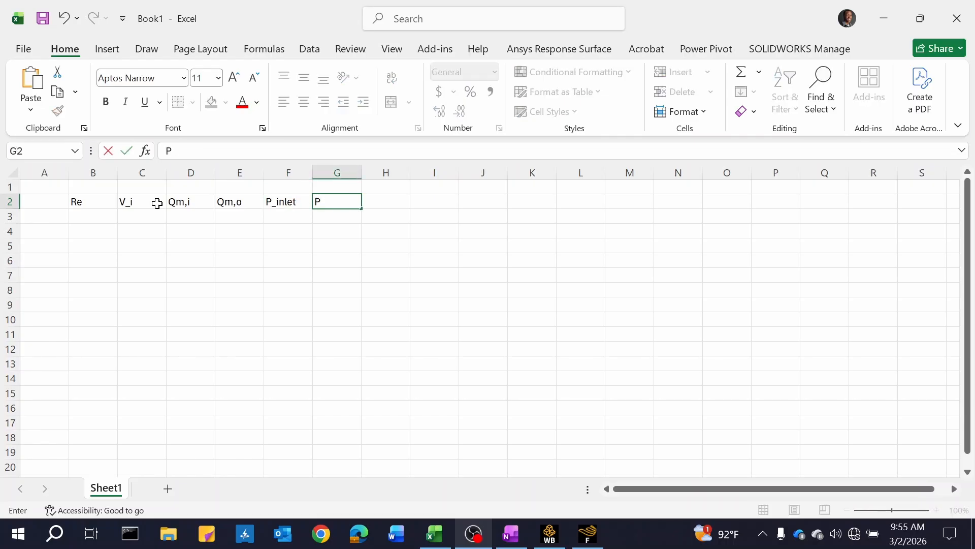
type("_outlet")
key("Tab")
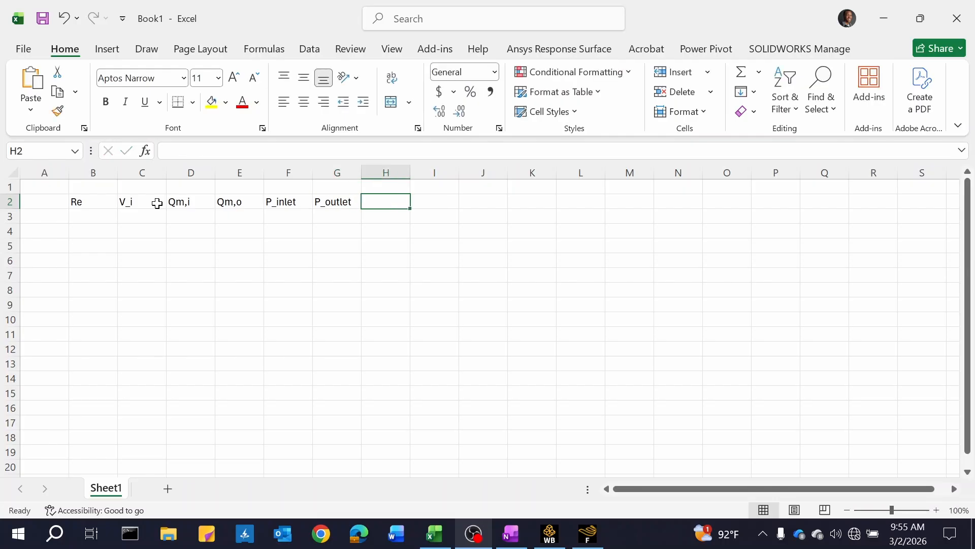
Enter the header ΔP (Pa) in H2, inserting the Greek capital delta from the symbol picker
key("super+period")
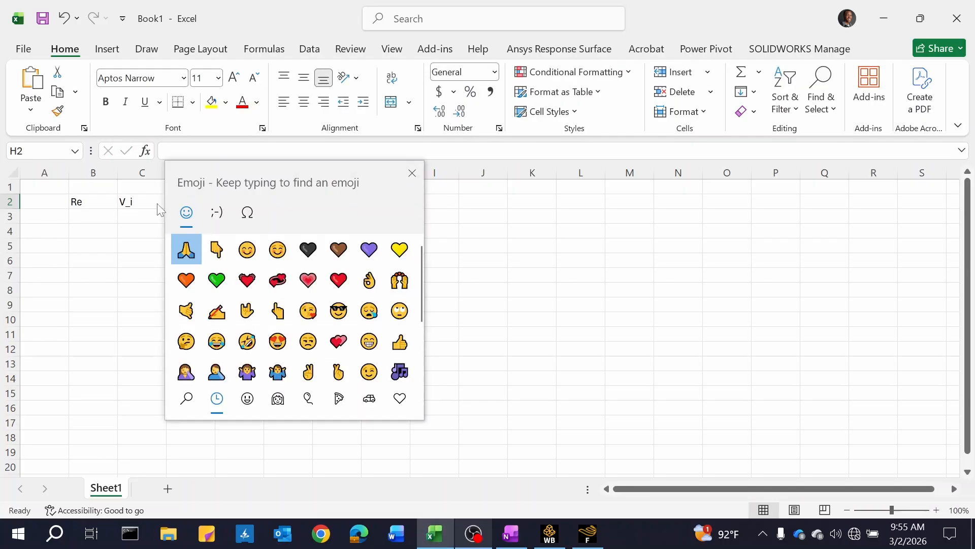
left_click(244, 216)
scroll(320, 312, "down", 5)
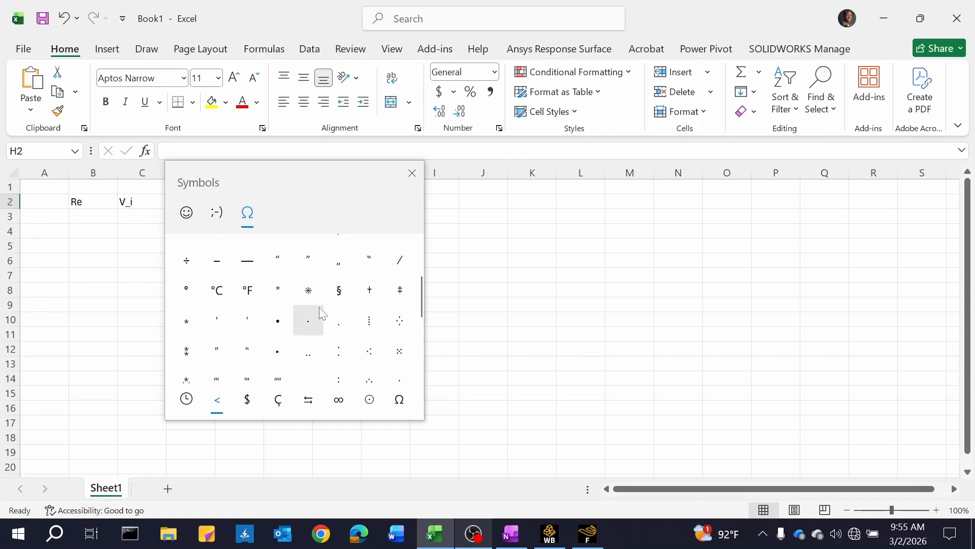
scroll(320, 311, "down", 5)
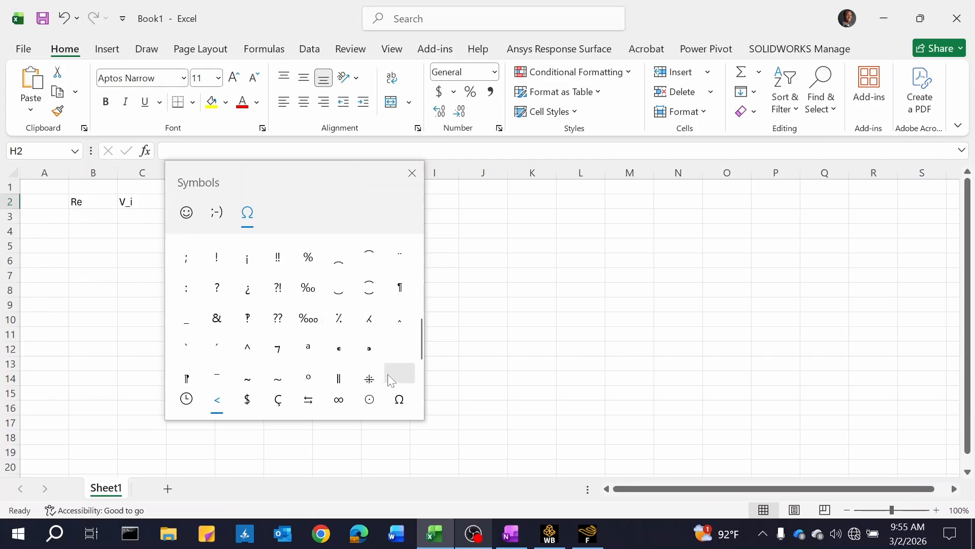
left_click(400, 400)
left_click(249, 249)
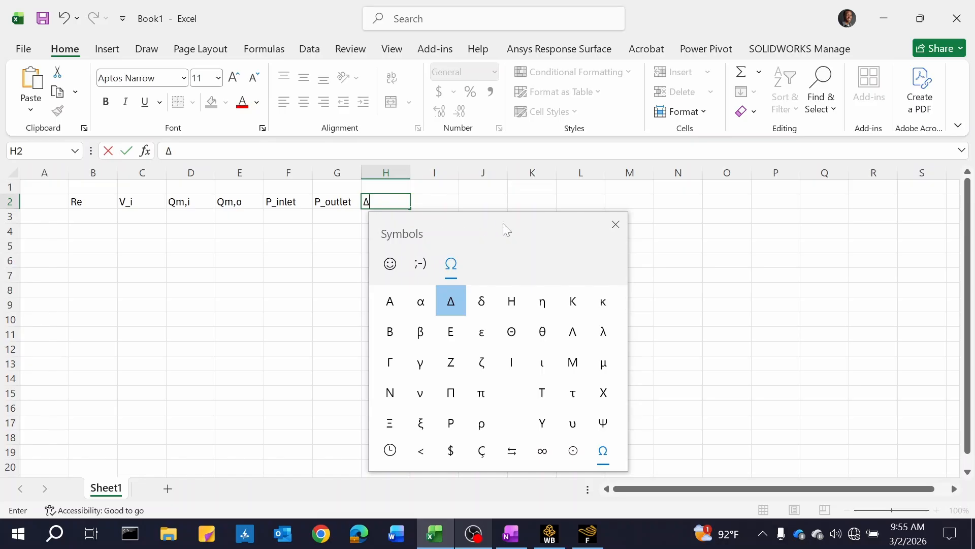
left_click(616, 224)
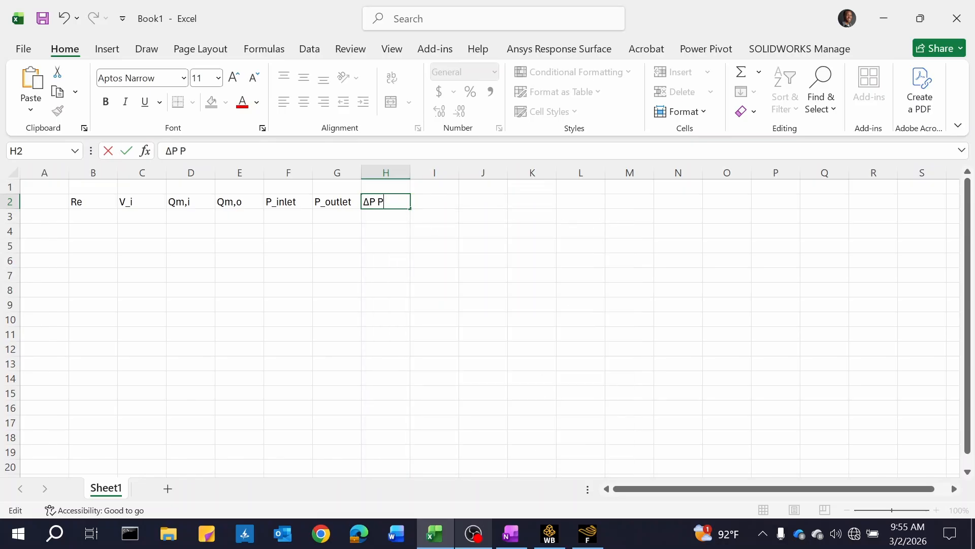
type("P (pa")
key("BackSpace")
Add the unit (Pa) to the P_outlet header in G2 and widen column G to fit the text
left_click(349, 202)
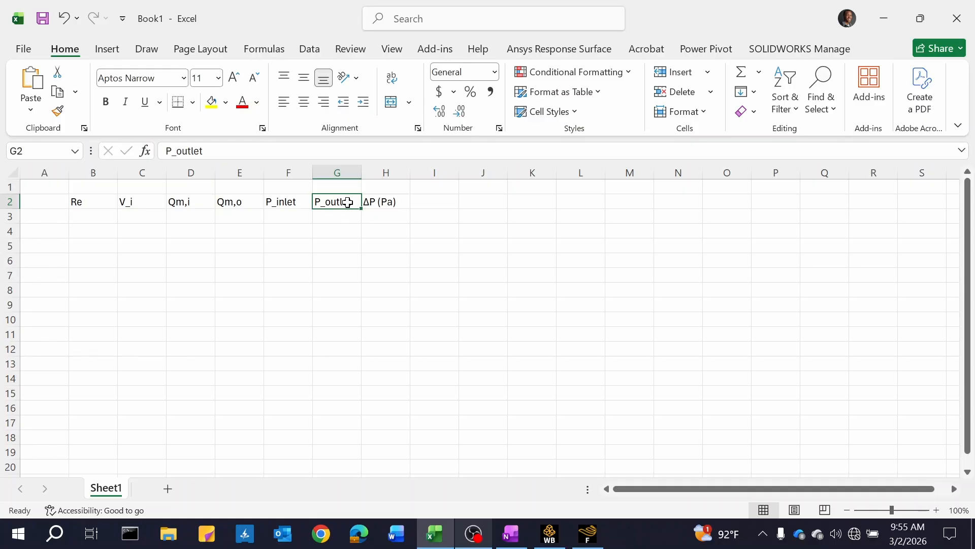
key("F2")
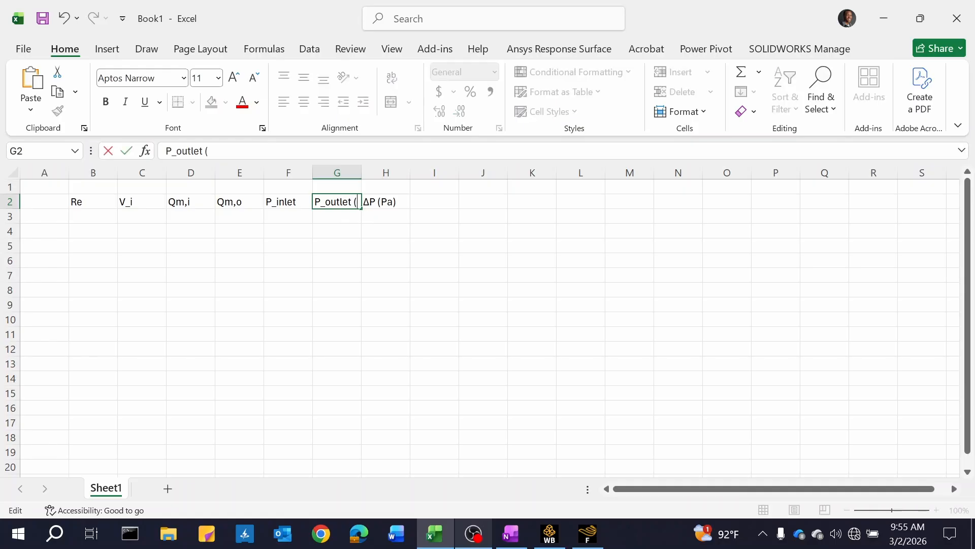
type("(Pa")
key("Return")
left_click_drag(362, 171, 375, 172)
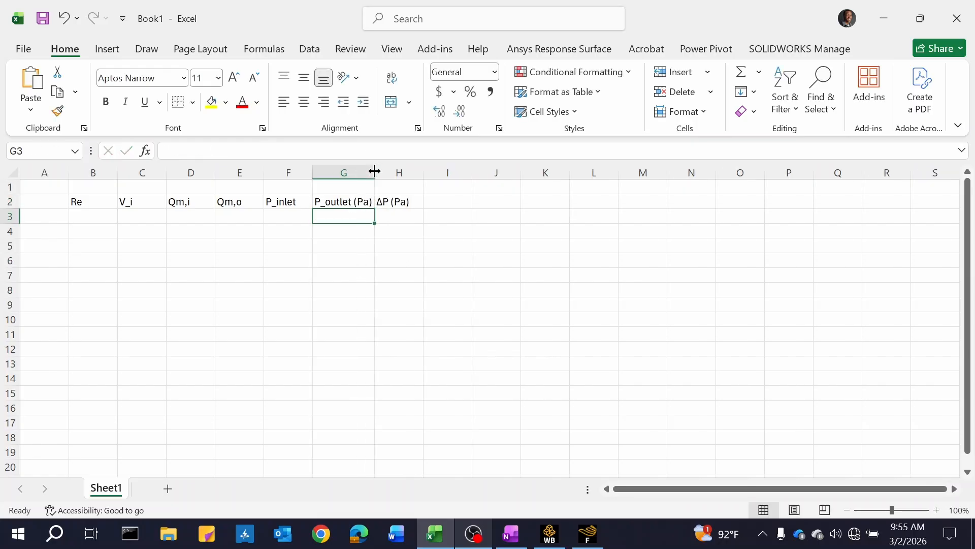
Add the unit (Pa) to the P_inlet header in F2
left_click(299, 202)
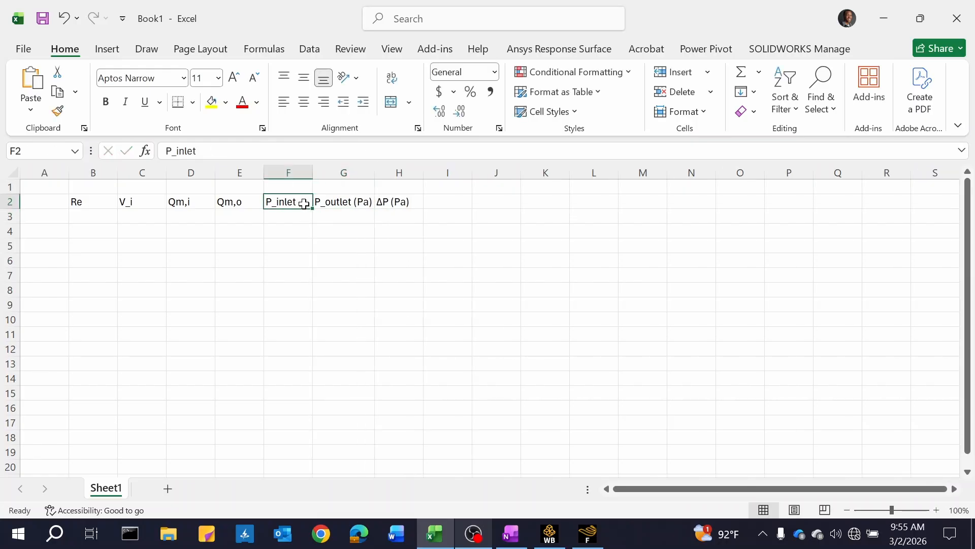
double_click(304, 204)
left_click(197, 151)
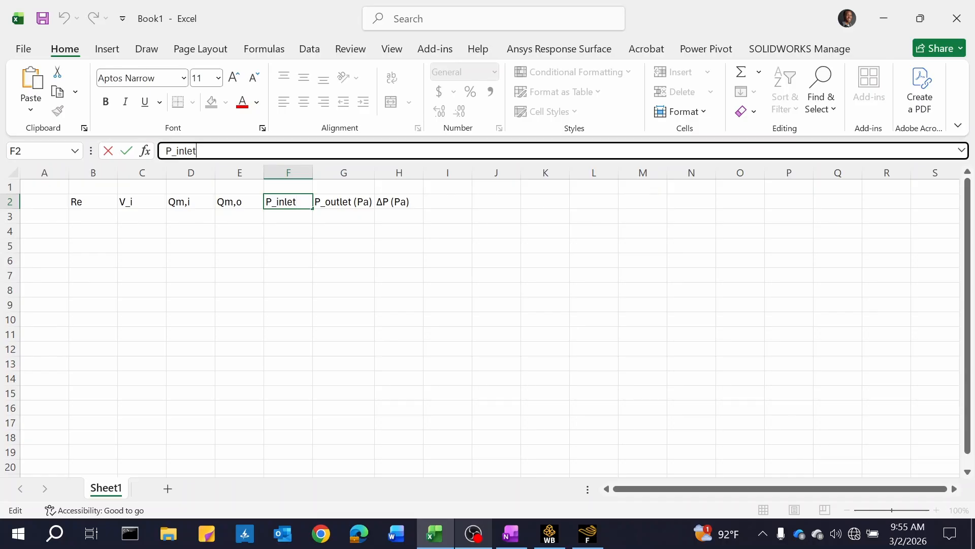
type("(P")
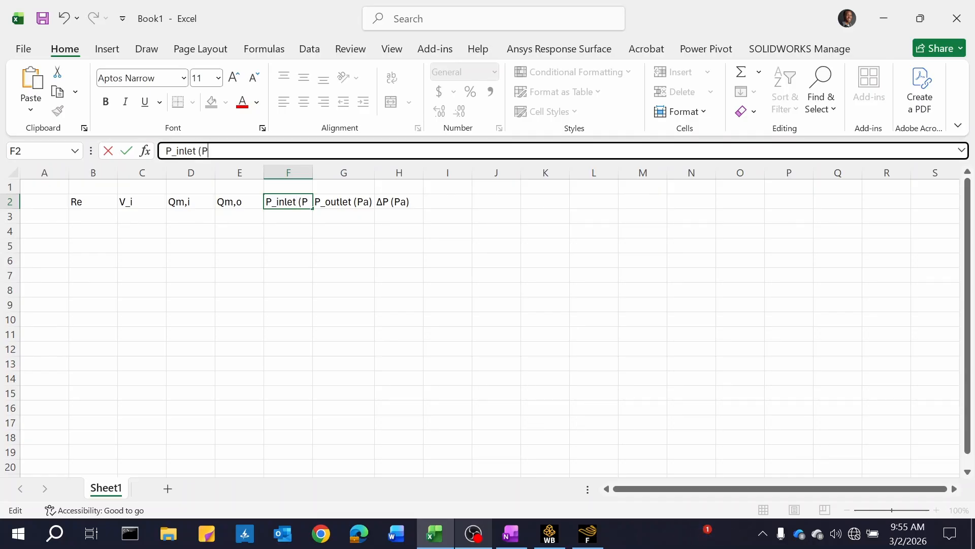
type("a")
key("Return")
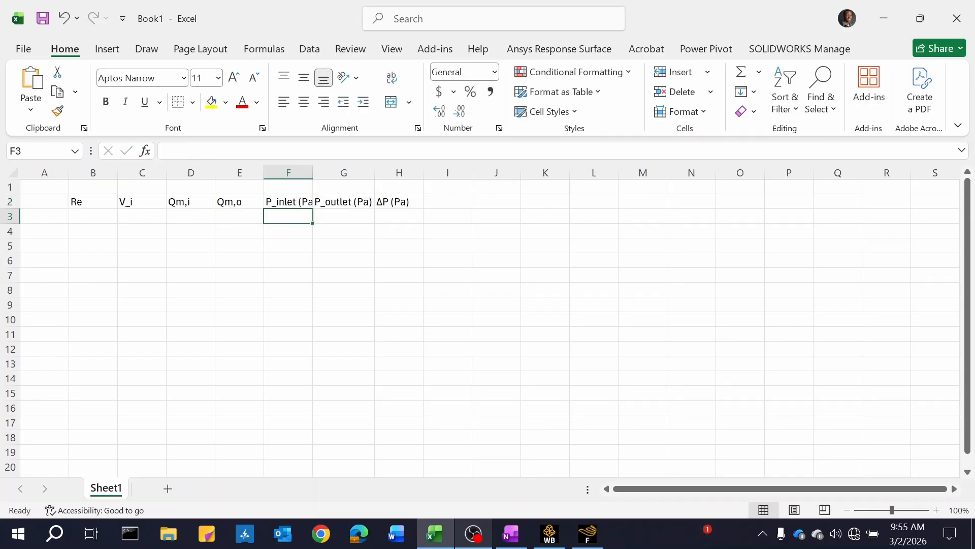
Add the unit (Kg/s) to the Qm,o header in E2 and (kg/s) to the Qm,i header in D2
left_click(240, 202)
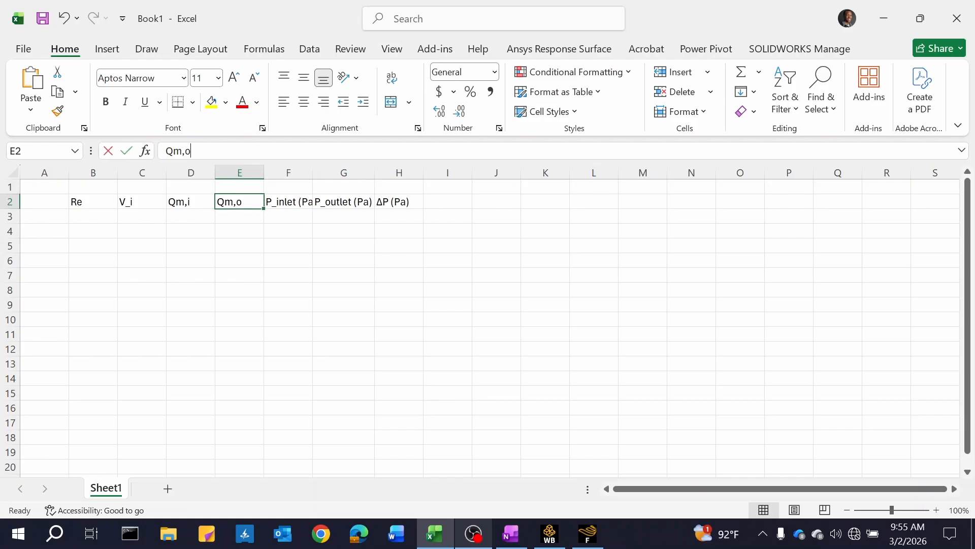
left_click(194, 151)
type("(K")
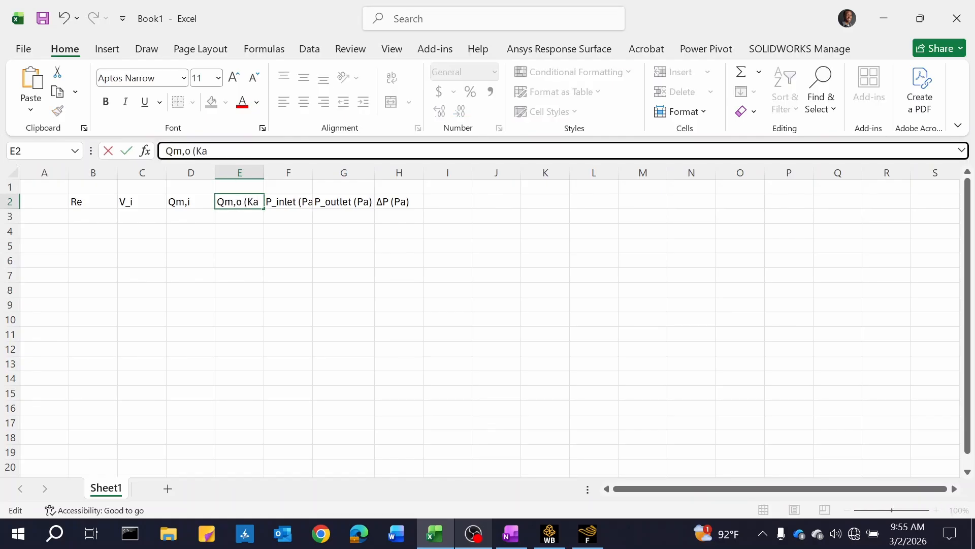
type("g/s)")
key("Return")
left_click(200, 196)
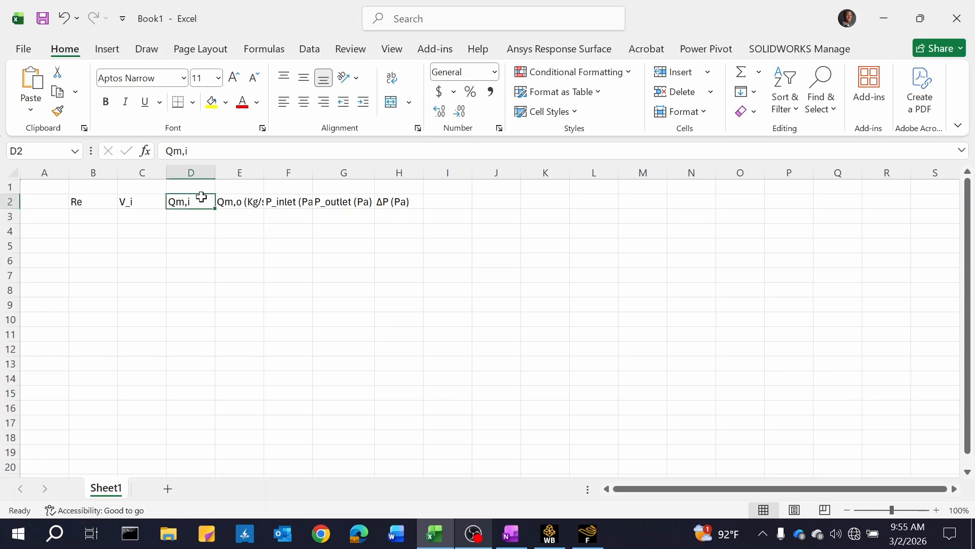
key("F2")
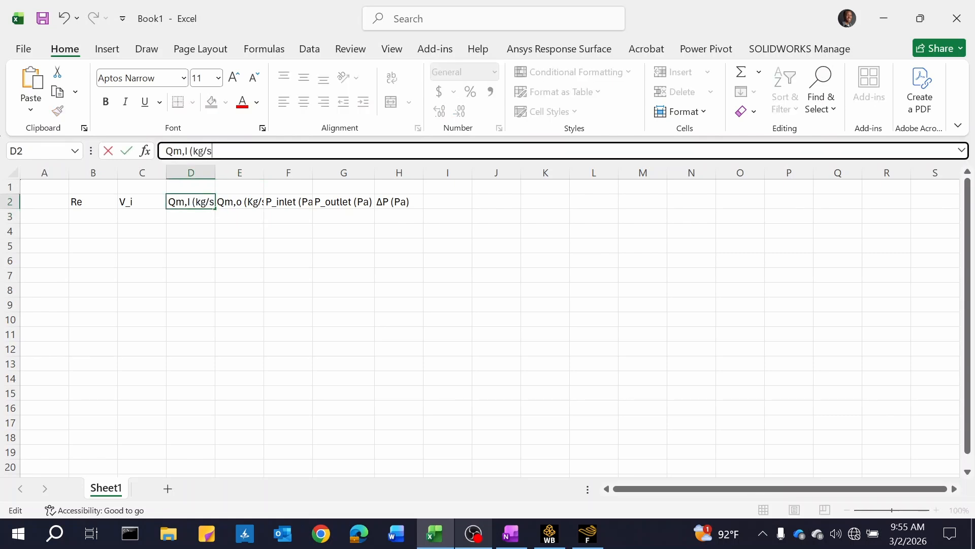
type(")")
Add the unit (m/s) to the V_i header in C2
left_click(151, 203)
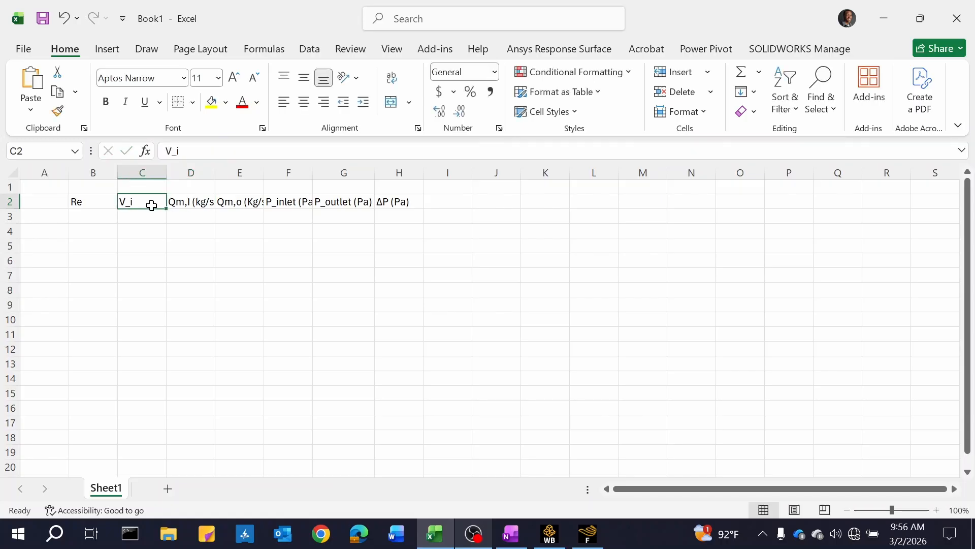
left_click(192, 158)
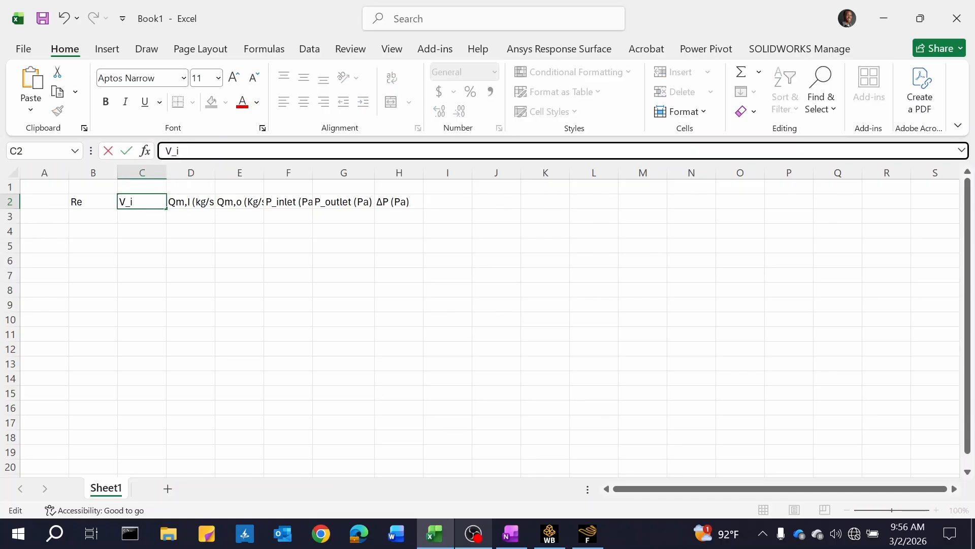
type("(m/s")
key("Return")
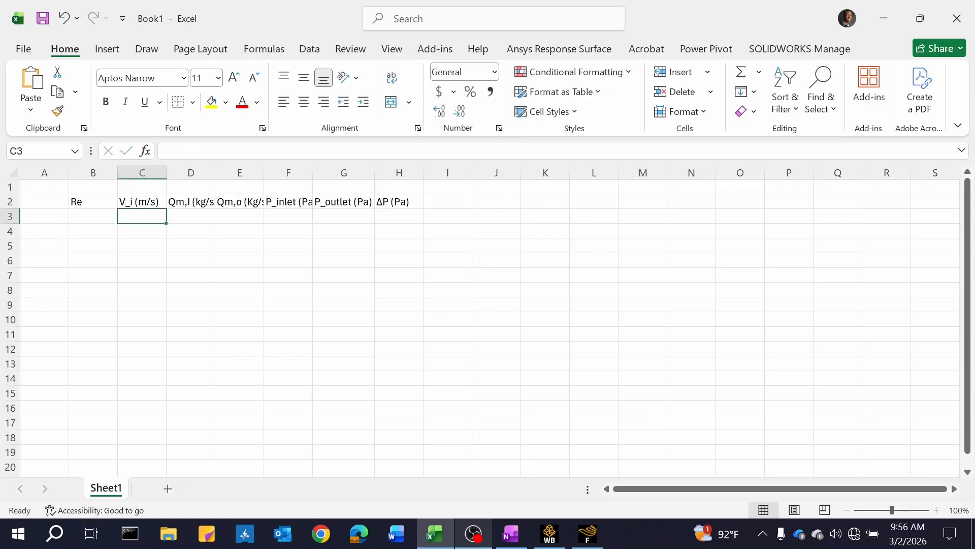
Widen columns D through H so that each header fits inside its own column
left_click(95, 218)
mouse_move(117, 173)
left_mouse_down()
mouse_move(85, 172)
mouse_move(117, 173)
left_mouse_up()
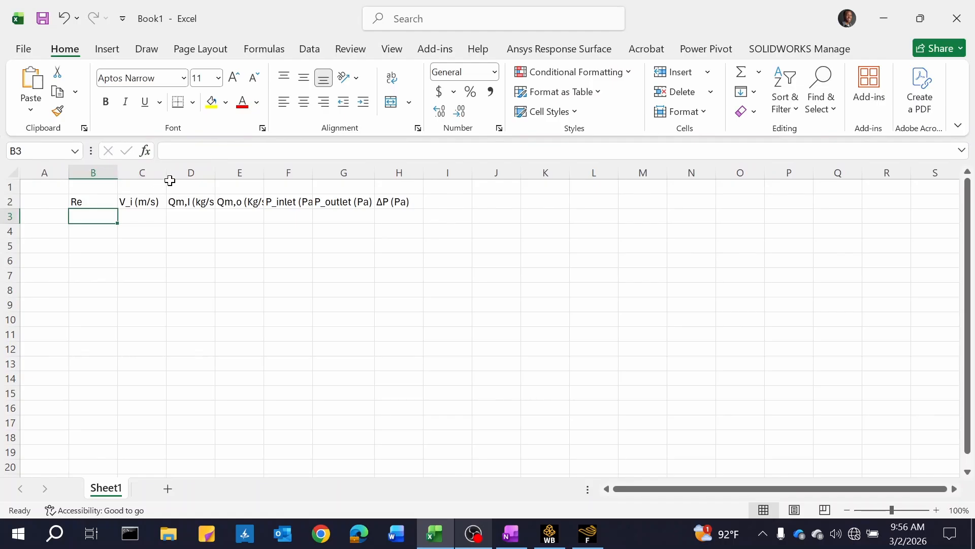
left_click_drag(215, 173, 528, 174)
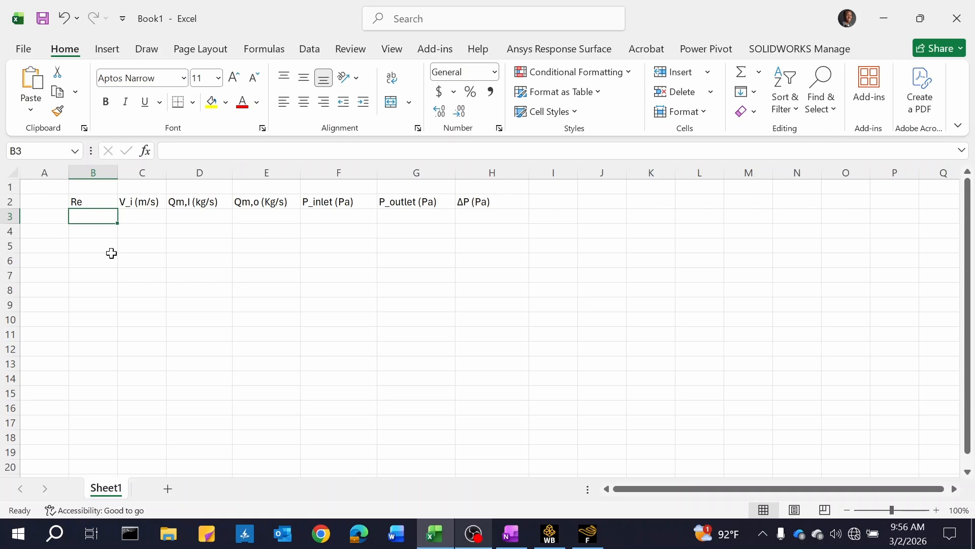
Switch to the OneNote assignment page and check the laminar-flow Reynolds numbers under Boundary Conditions
type("50")
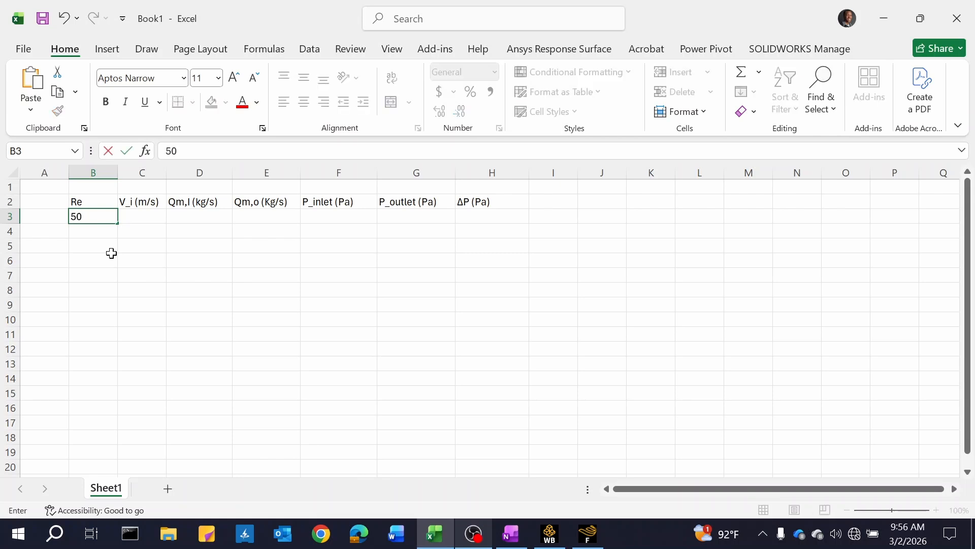
left_click(511, 532)
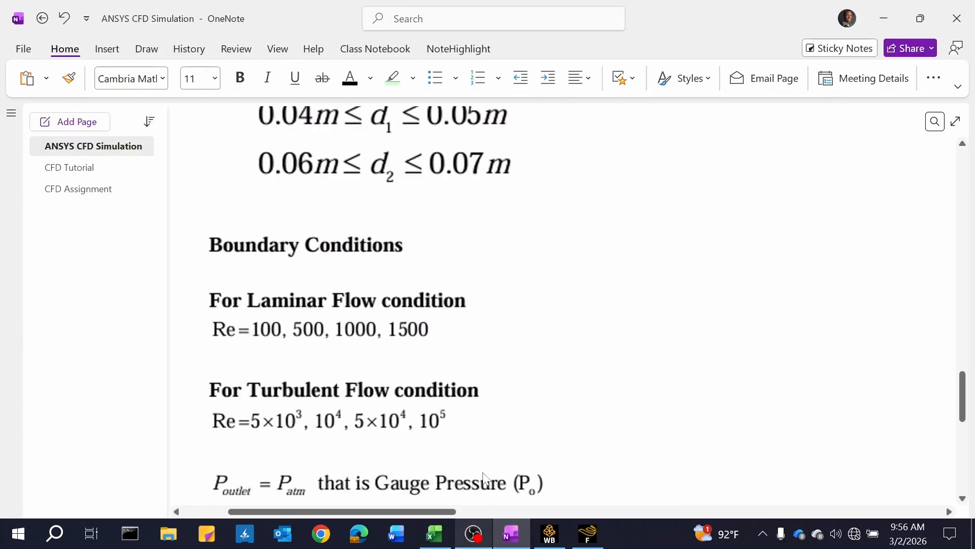
scroll(483, 472, "up", 5)
scroll(483, 473, "down", 4)
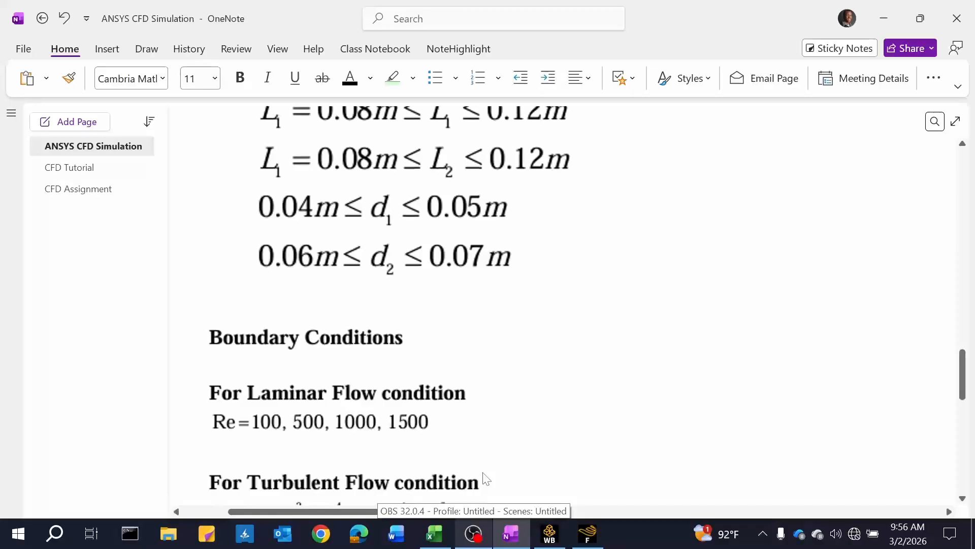
scroll(483, 473, "down", 2)
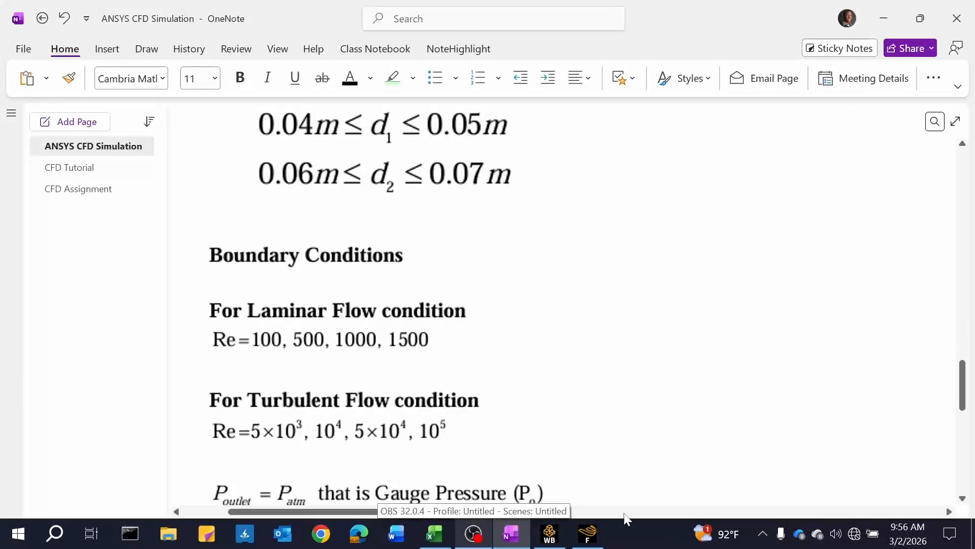
left_click(589, 533)
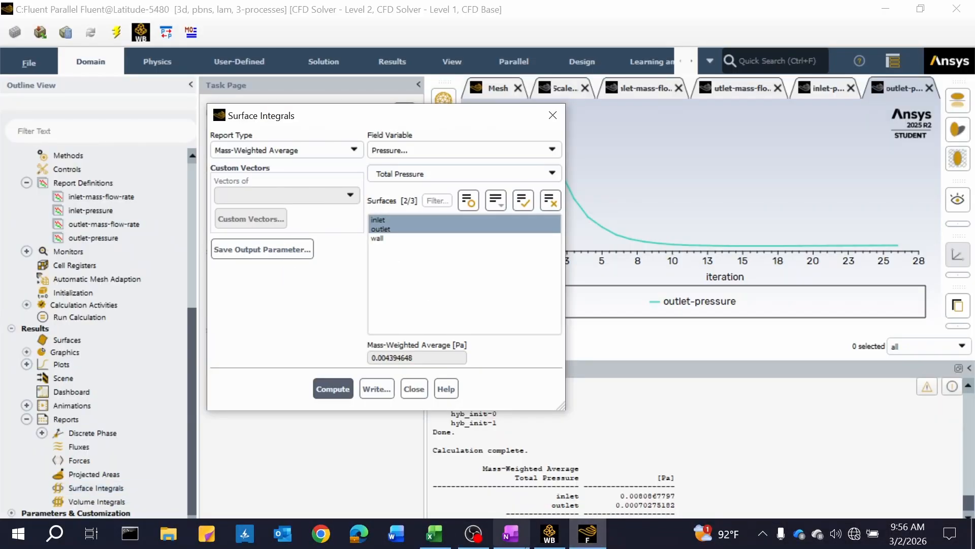
Return to Excel and enter the laminar Reynolds numbers 100, 500, 1000 and 1500 in B3:B6
left_click(435, 533)
key("BackSpace")
key("BackSpace")
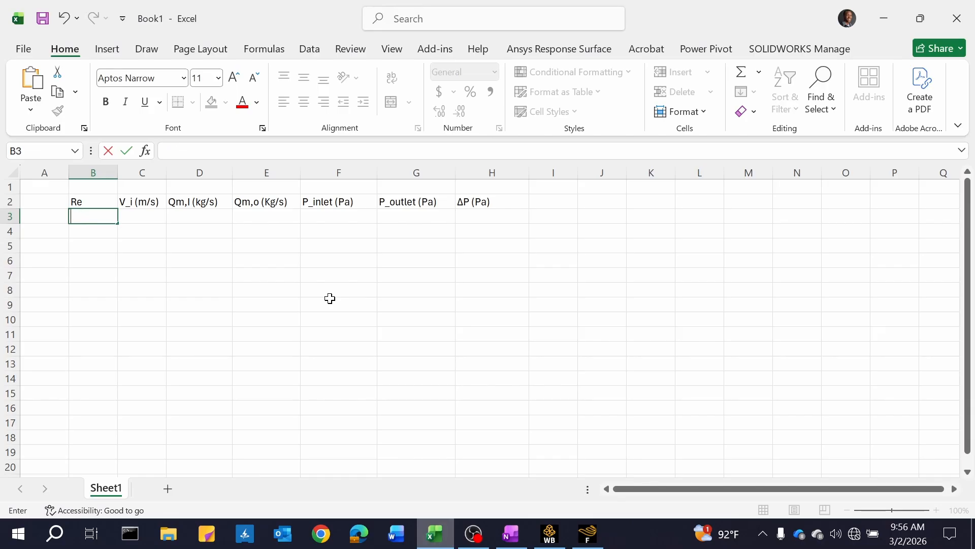
type("100")
key("Return")
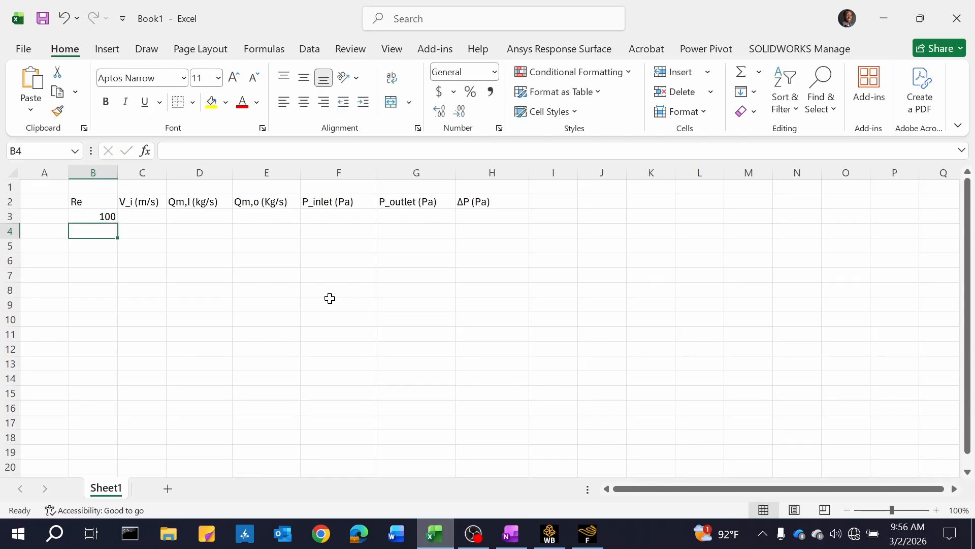
type("500")
key("Return")
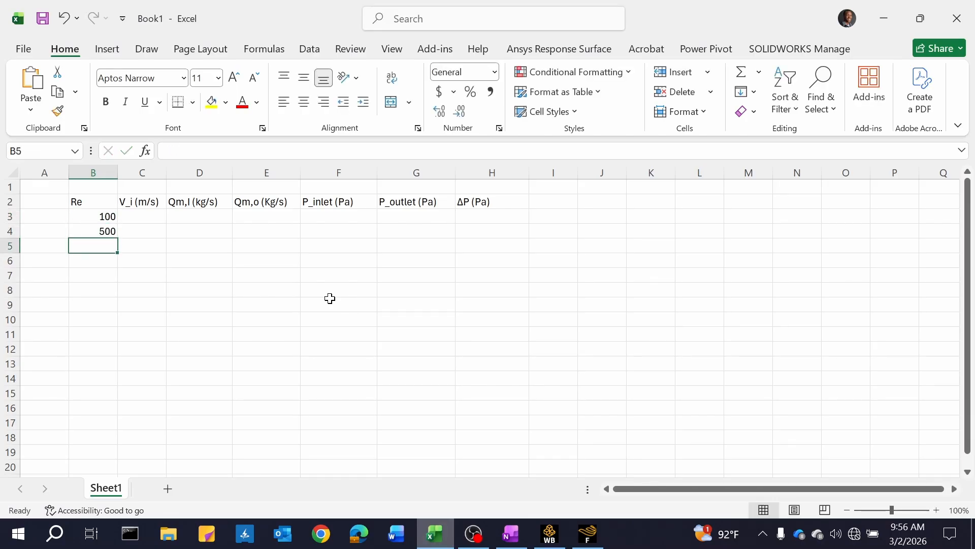
type("1000")
key("Return")
type("1500")
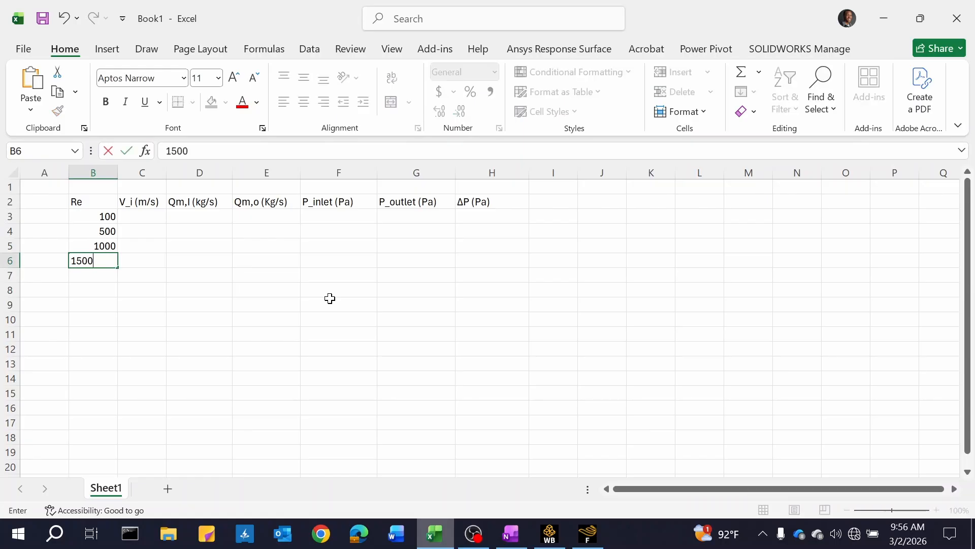
key("Return")
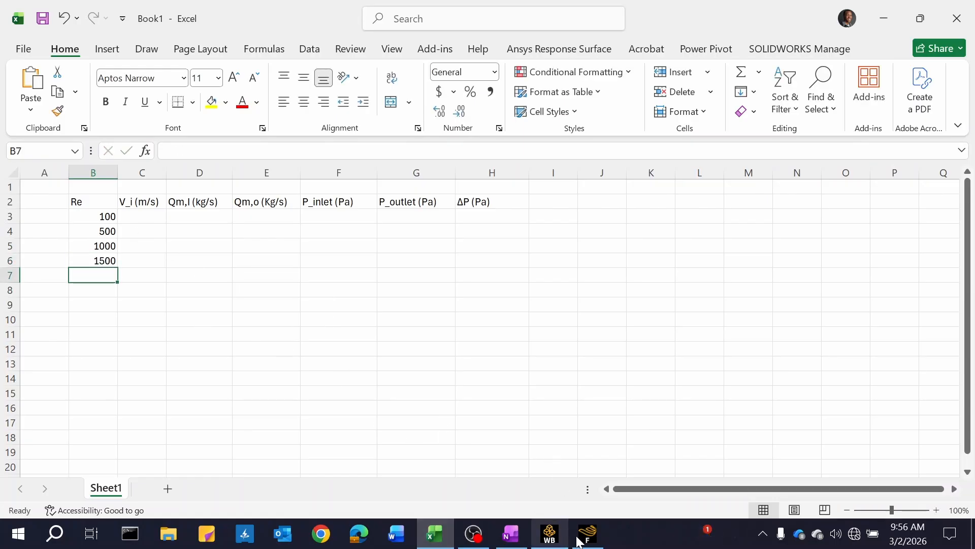
Consult the turbulent-flow Reynolds numbers in OneNote and enter 5000, 10000, 50000 and 100000 in Excel cells B7:B10
left_click(504, 539)
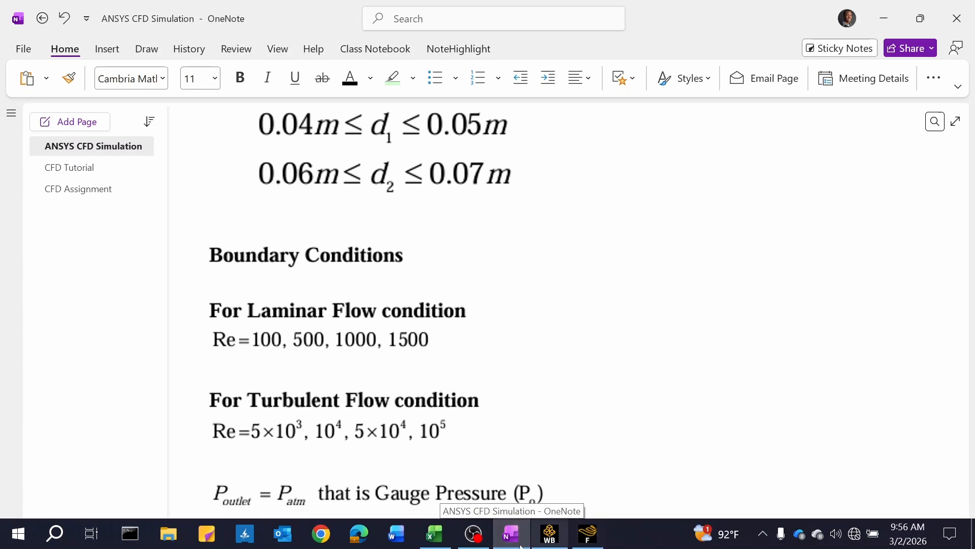
left_click(435, 533)
type("5000")
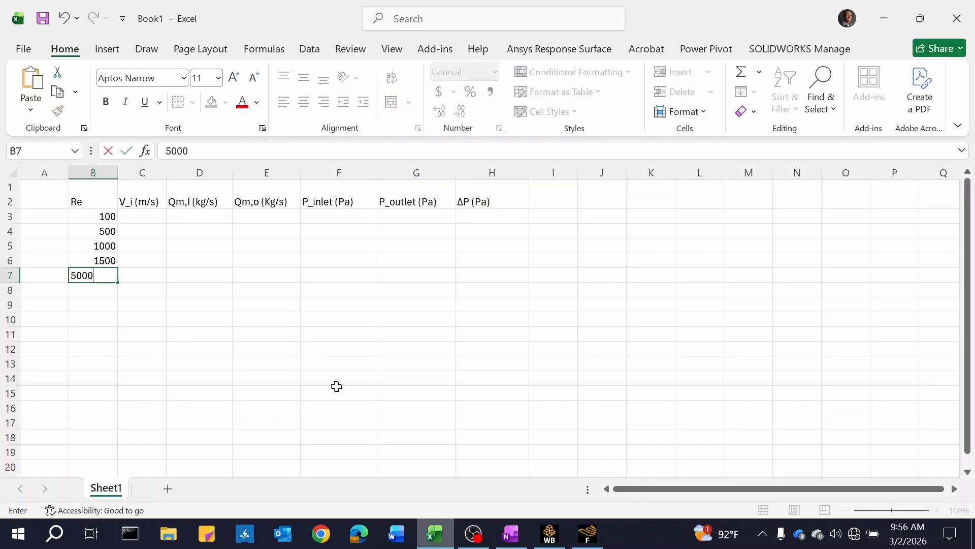
key("Return")
type("10")
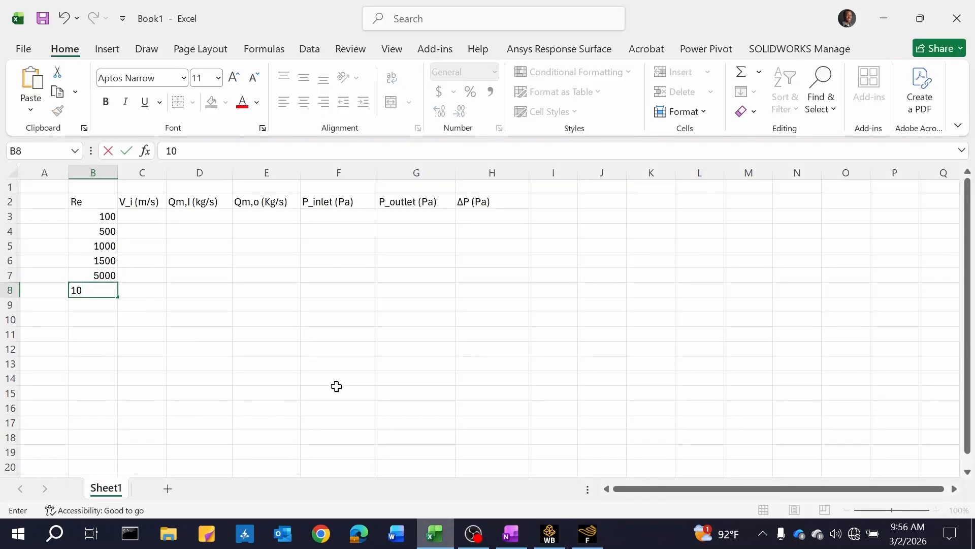
type("0000")
key("Return")
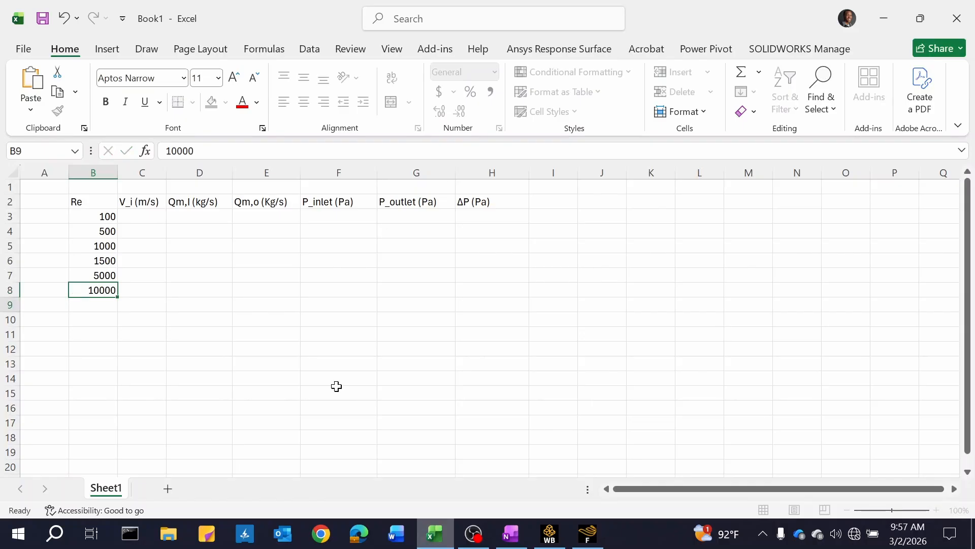
type("50000")
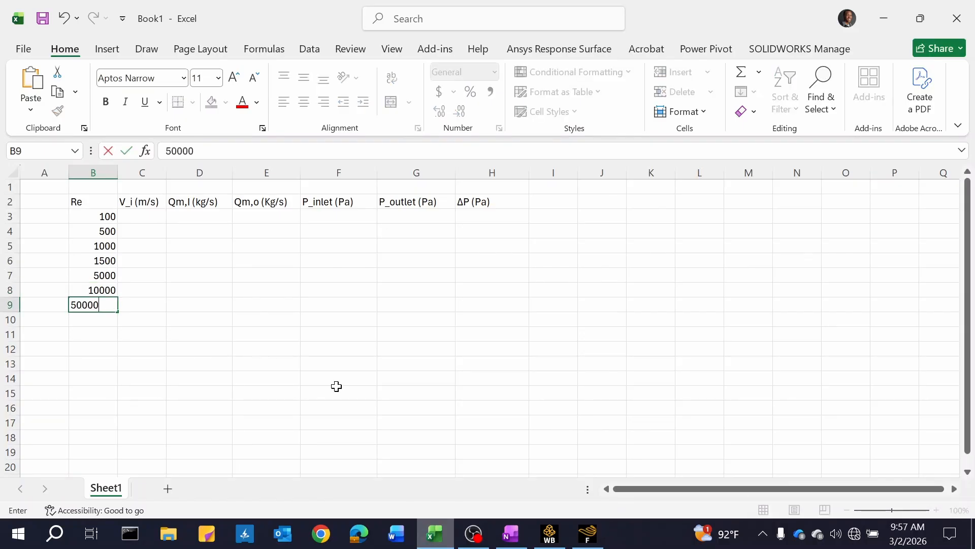
key("Return")
type("100000")
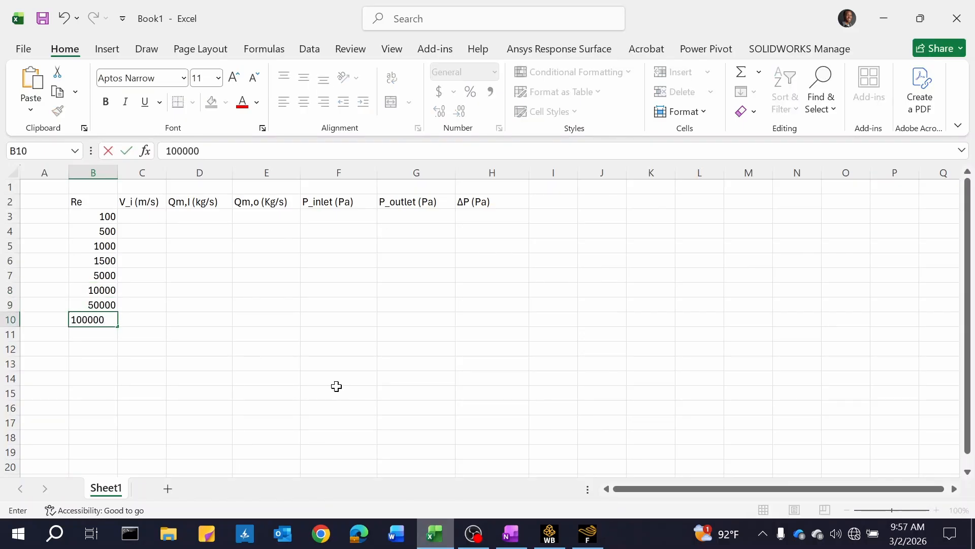
key("Return")
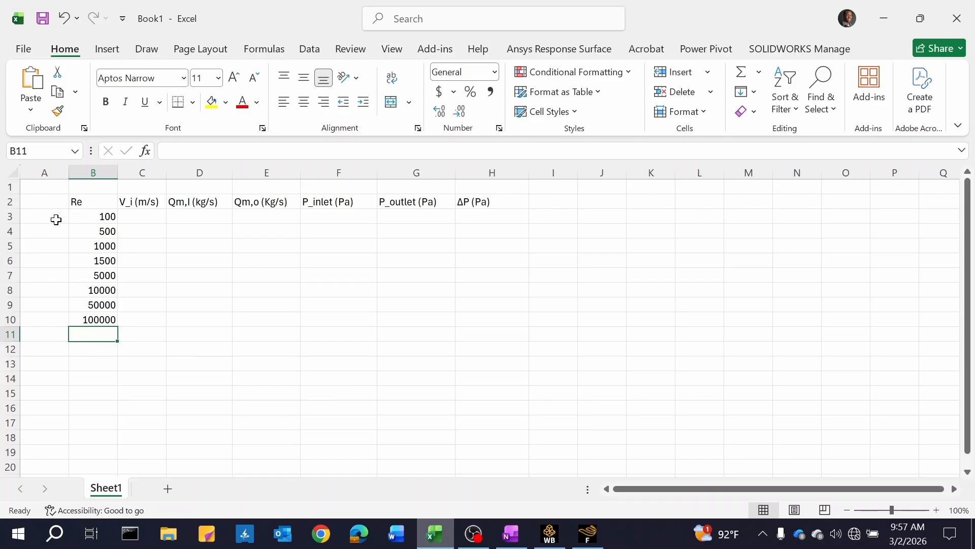
Merge and center cells A3:A6 and label them LAMINAR
left_click_drag(54, 217, 53, 277)
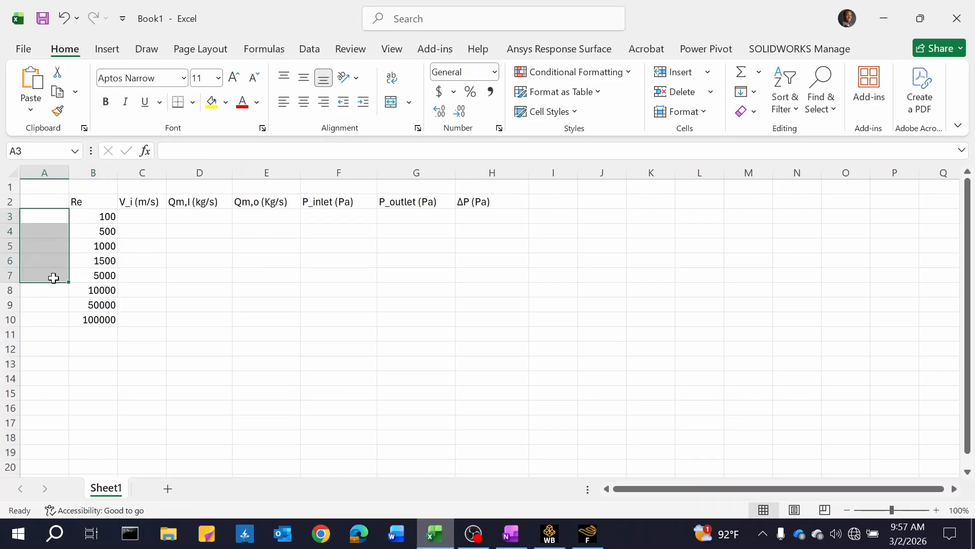
left_click(93, 248)
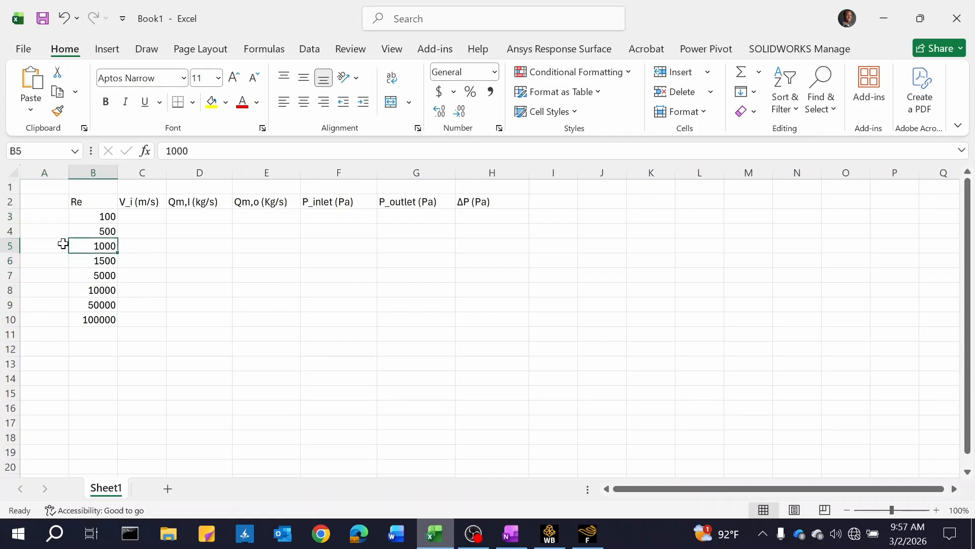
left_click_drag(52, 219, 62, 260)
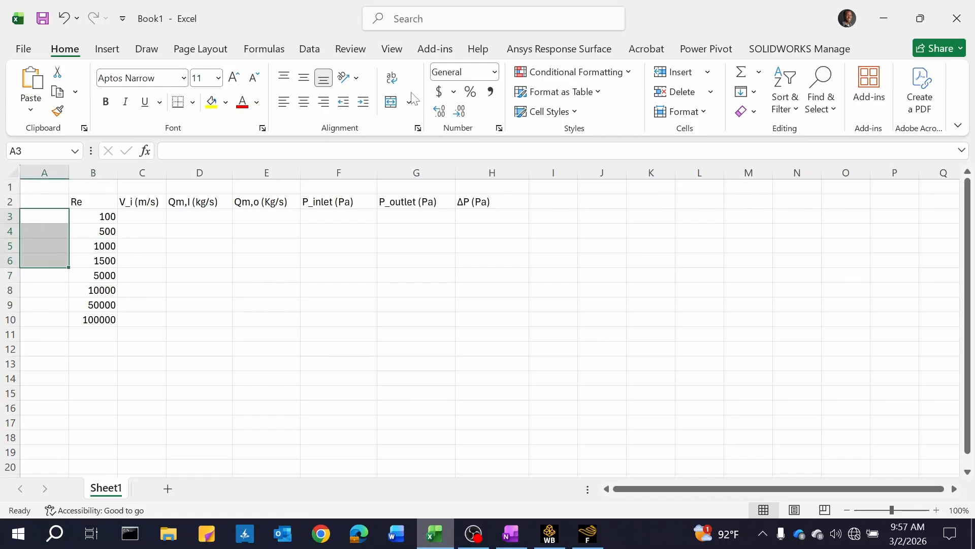
left_click(397, 103)
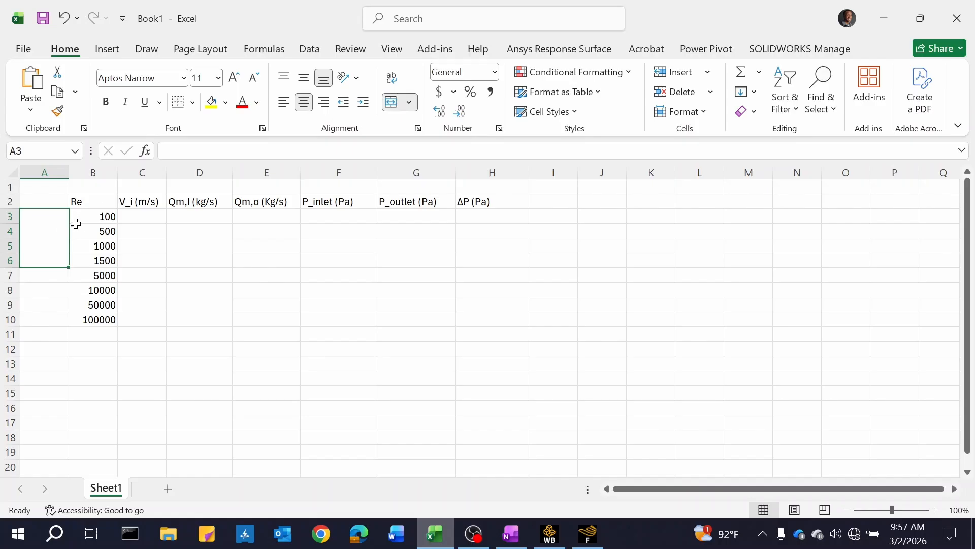
type("LAMINAR")
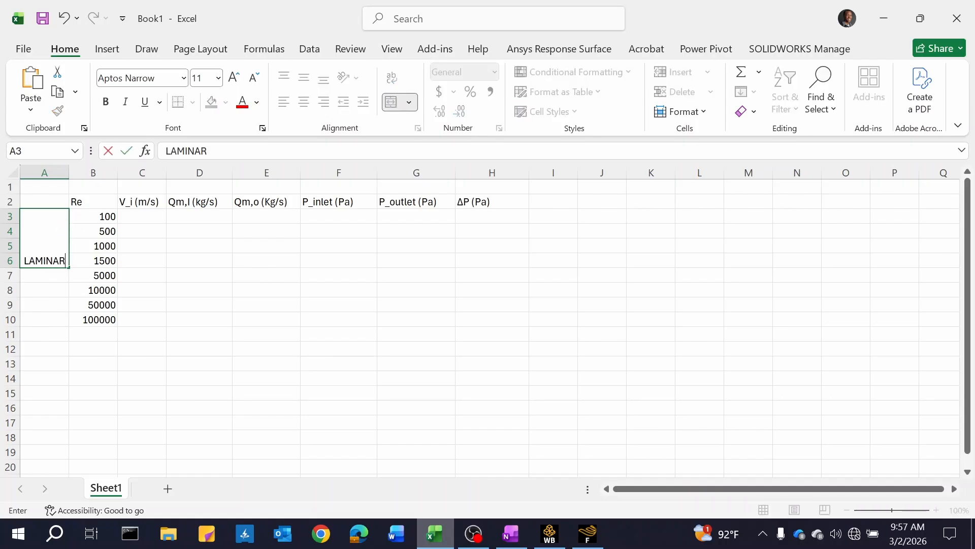
key("Return")
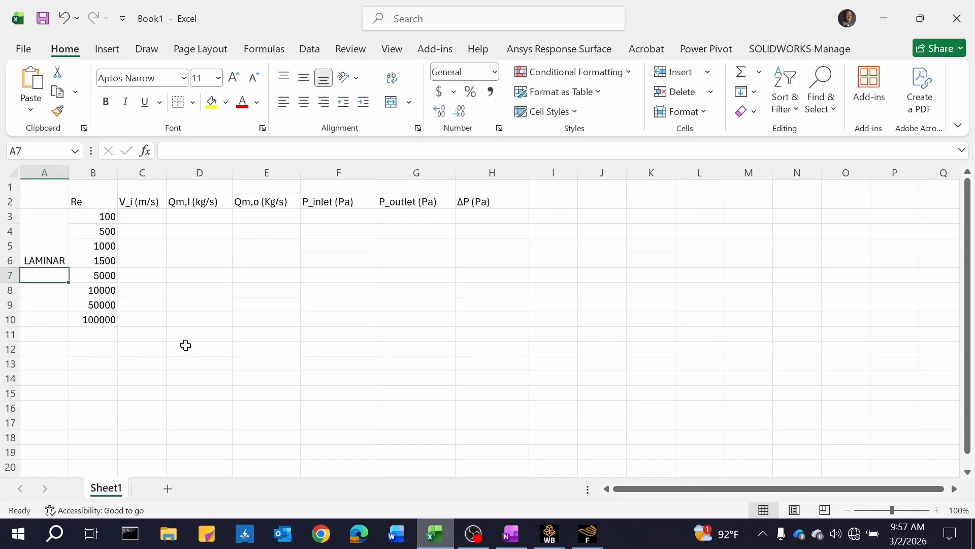
Merge and center cells A7:A10 and label them TURBULENT FLOW
left_click_drag(54, 273, 55, 323)
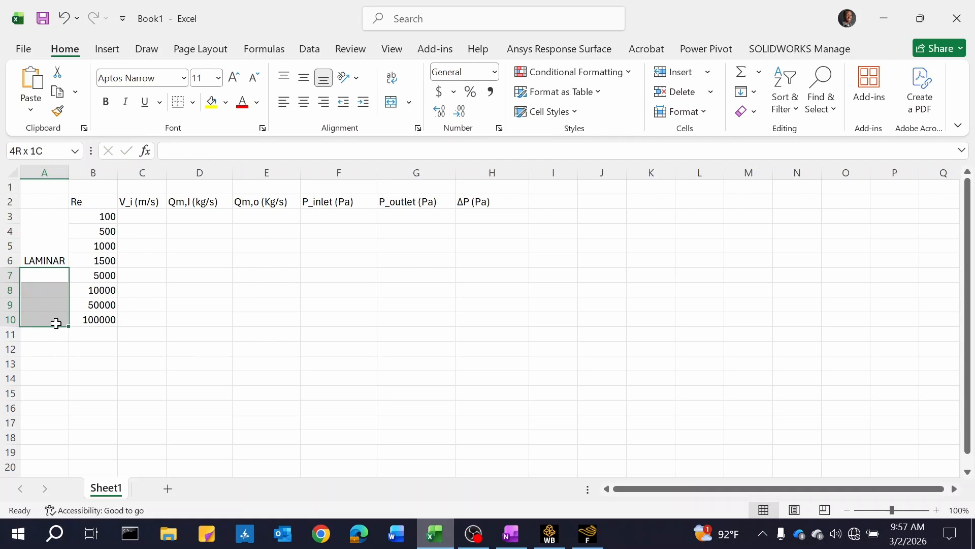
right_click(50, 297)
left_click(391, 102)
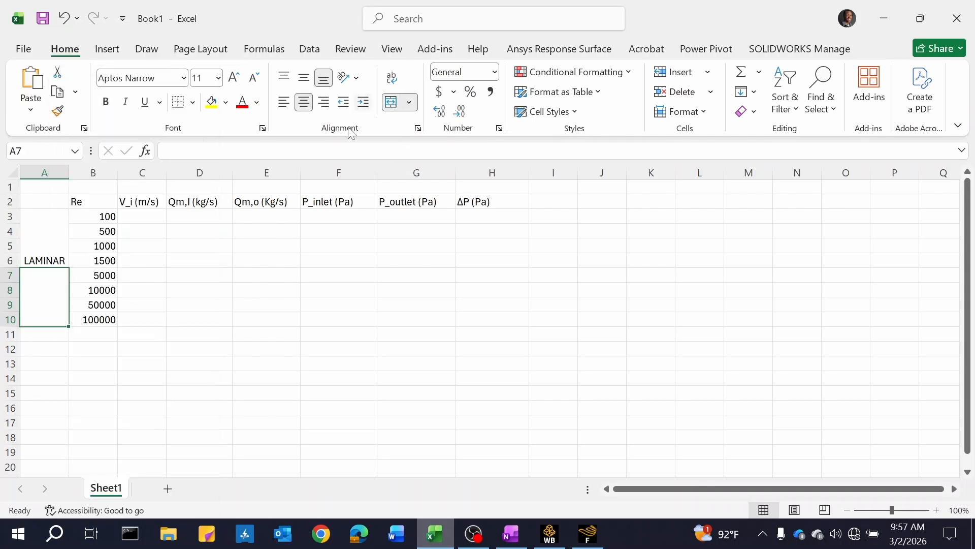
type("TURBULENT")
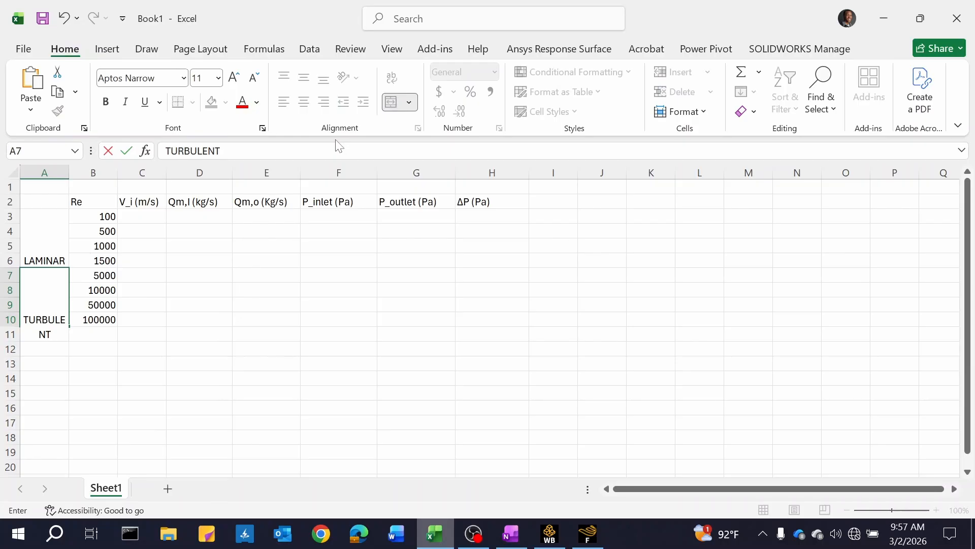
type(" FLOW")
left_click(281, 302)
Extend the label in merged cell A3 to read LAMINAR FLOW
left_click(39, 229)
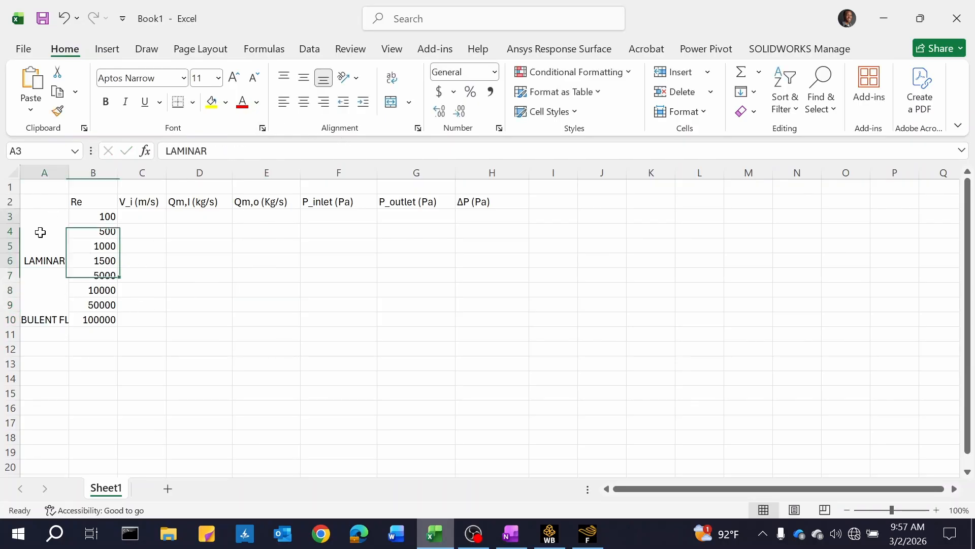
left_click(209, 151)
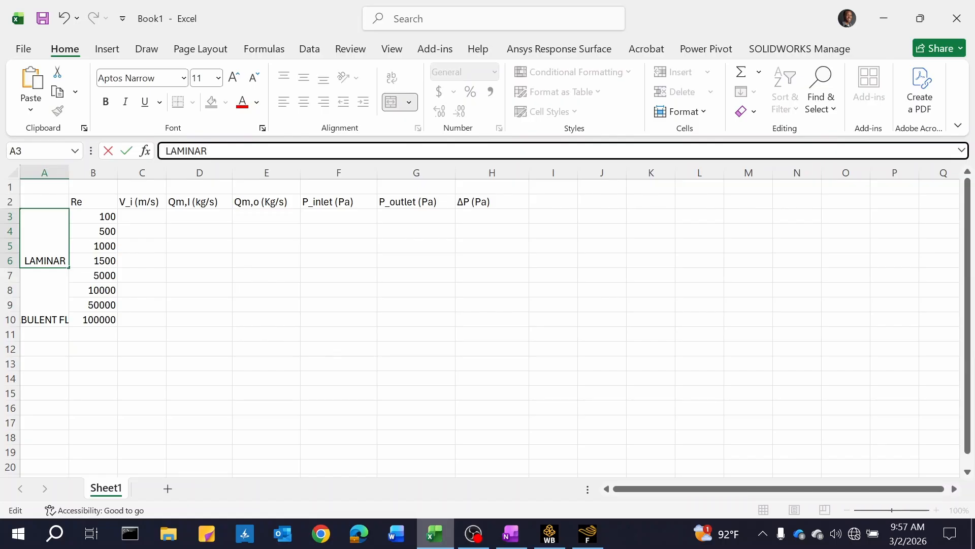
type("FLOW")
key("Return")
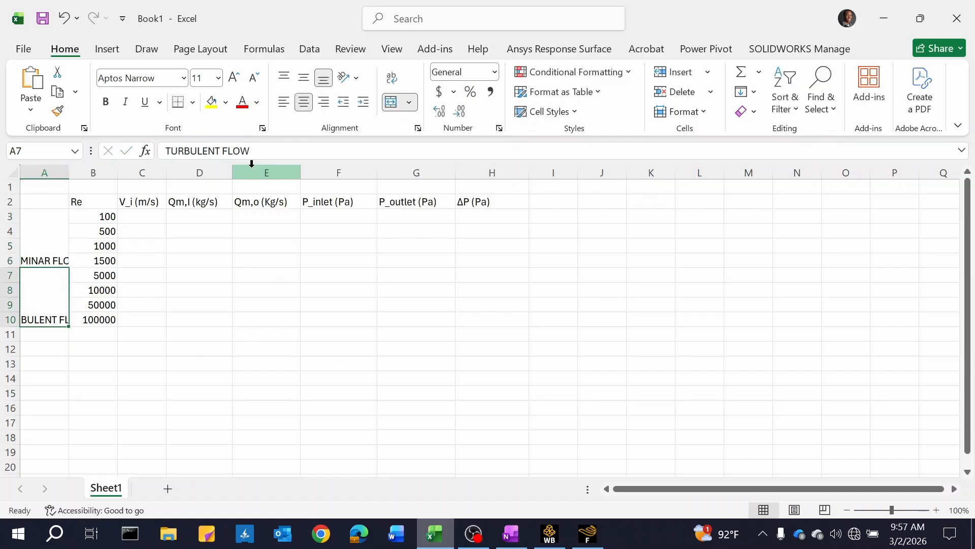
Apply Rotate Text Up to the LAMINAR FLOW and TURBULENT FLOW labels in column A
left_click(57, 240)
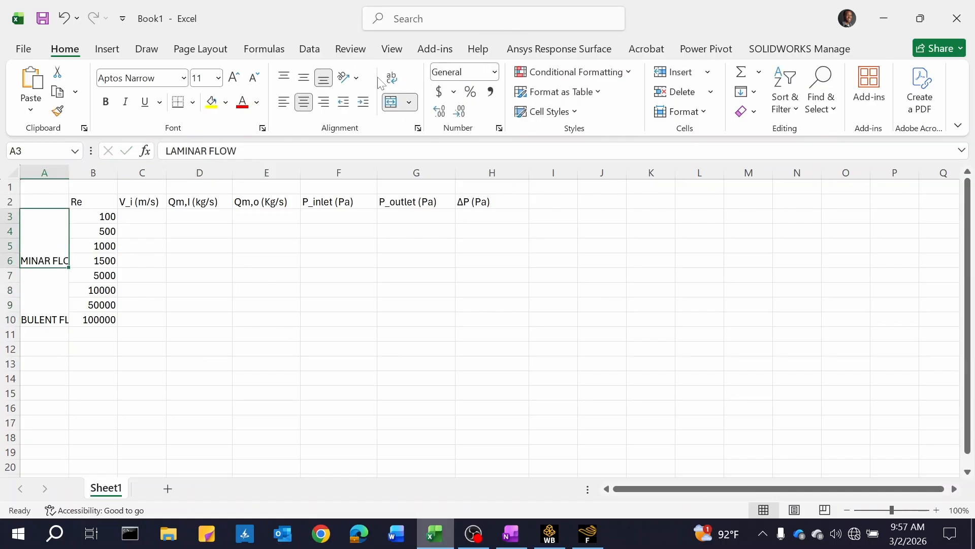
left_click(349, 78)
left_click(394, 163)
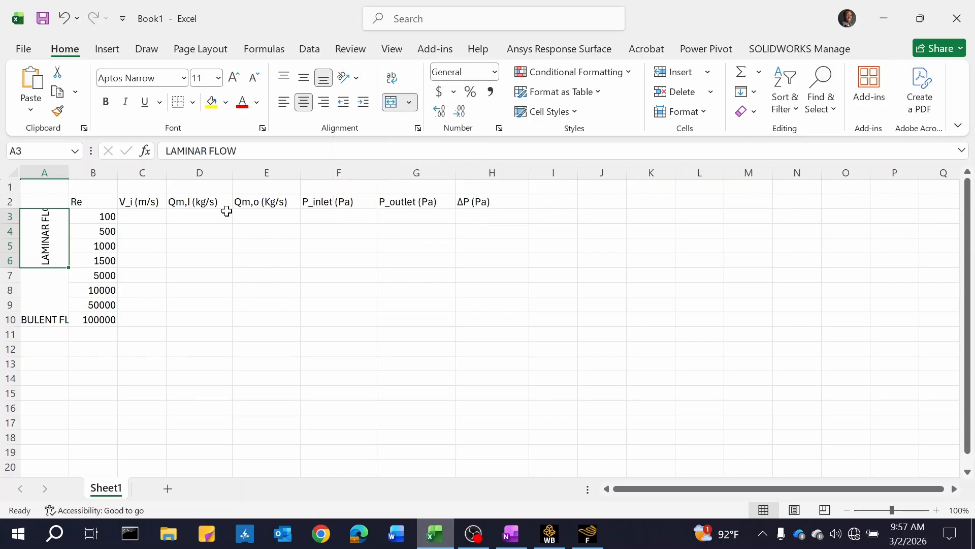
left_click(57, 292)
left_click(350, 77)
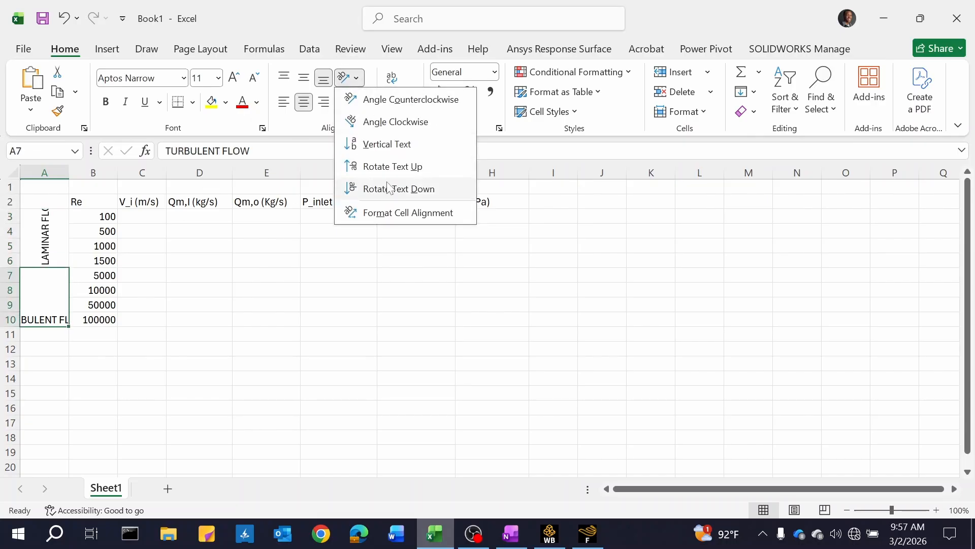
left_click(373, 167)
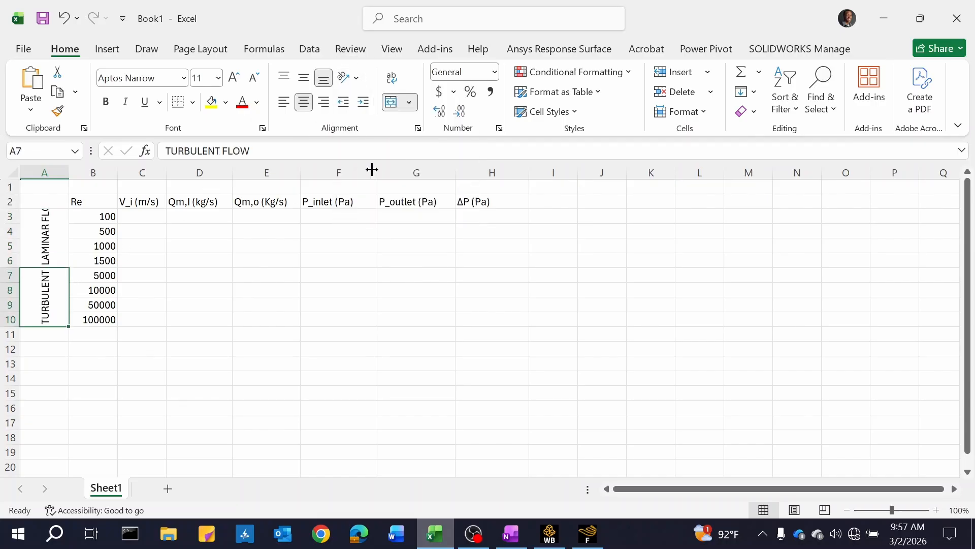
double_click(59, 244)
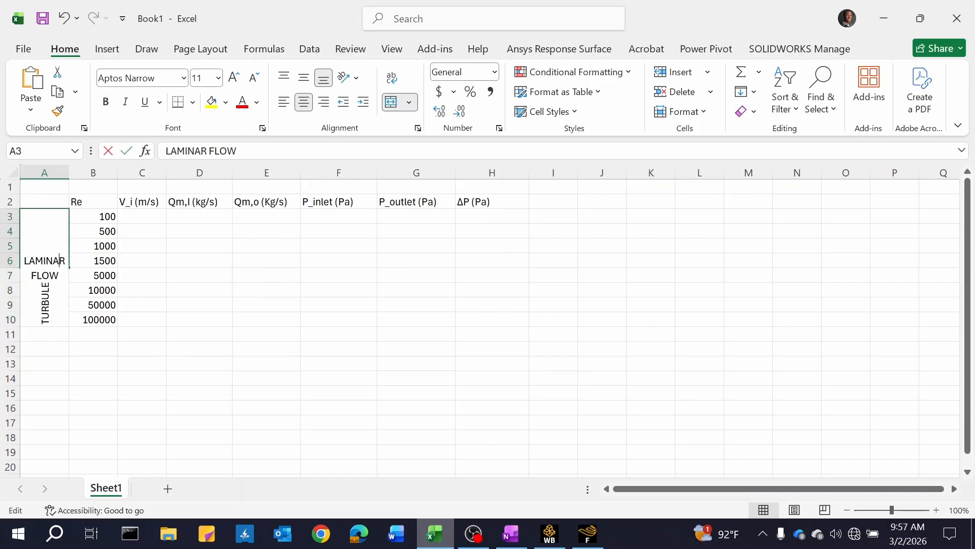
left_click(260, 79)
left_click(259, 80)
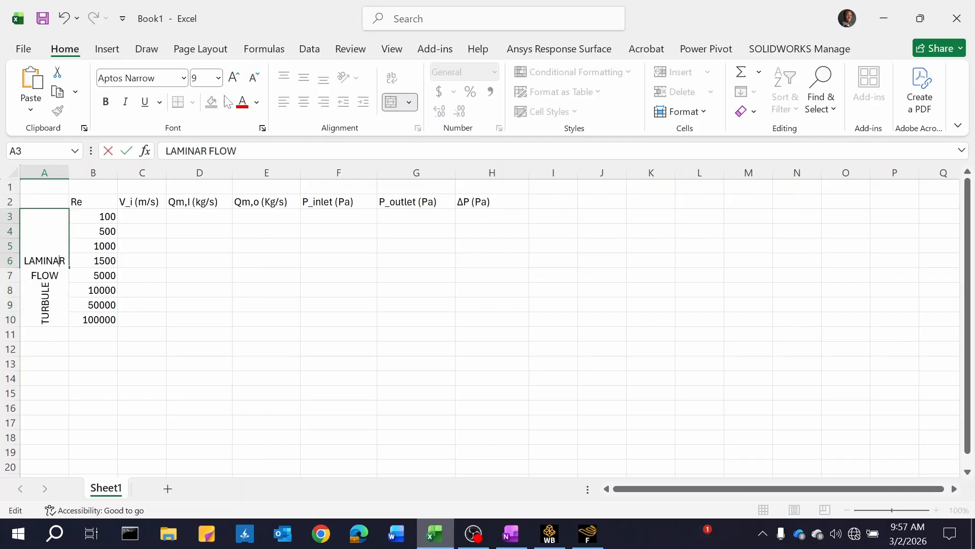
left_click(260, 263)
Reduce the font size of the LAMINAR FLOW and TURBULENT FLOW labels to 8
left_click(61, 239)
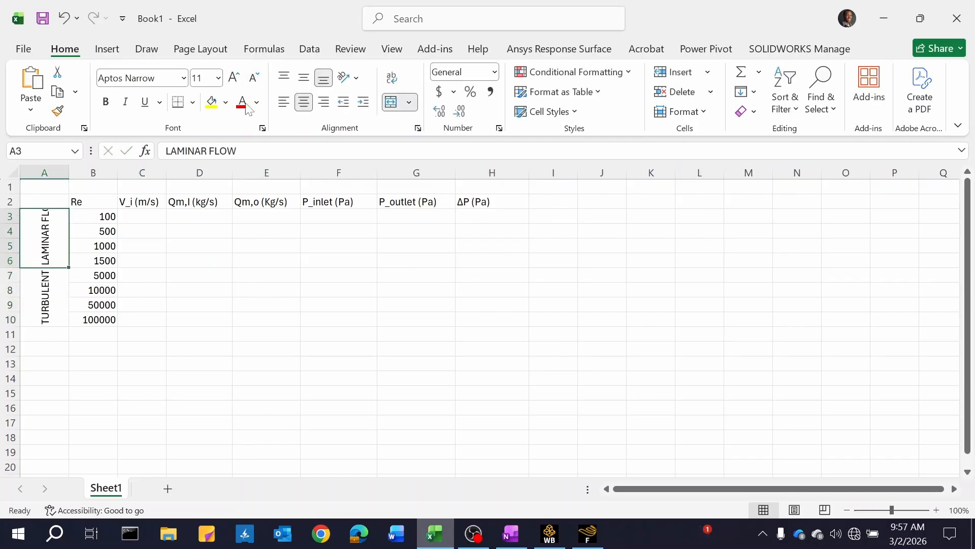
left_click(256, 79)
left_click(257, 79)
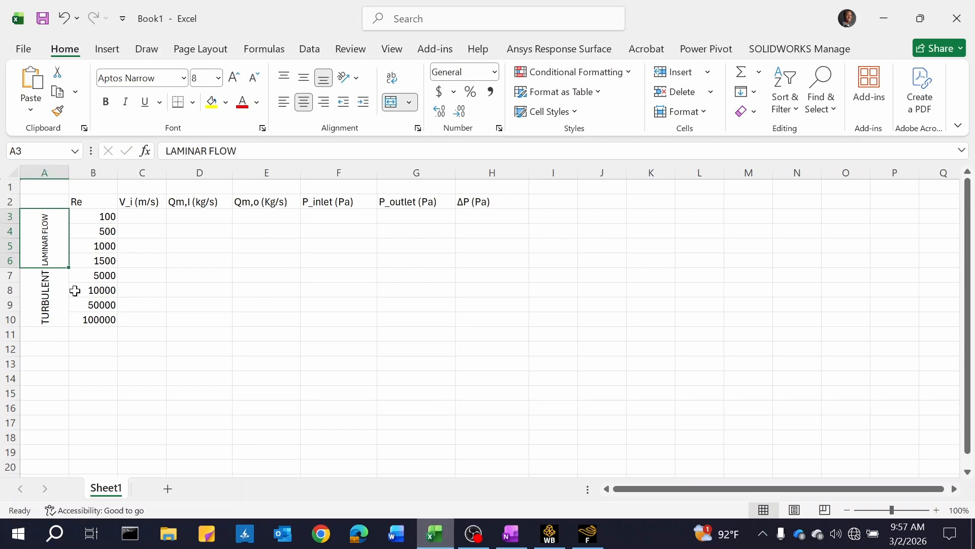
left_click(59, 290)
left_click(253, 79)
left_click(253, 79)
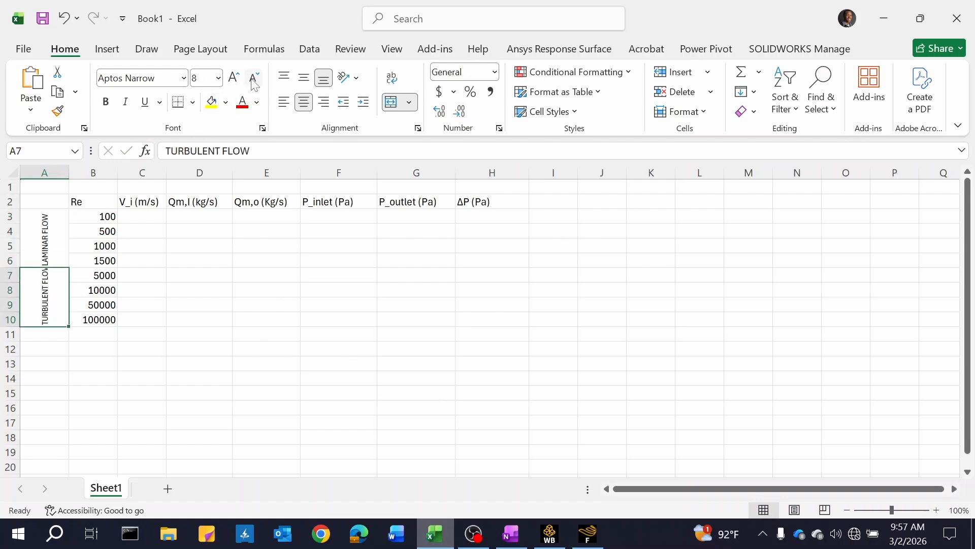
left_click(253, 79)
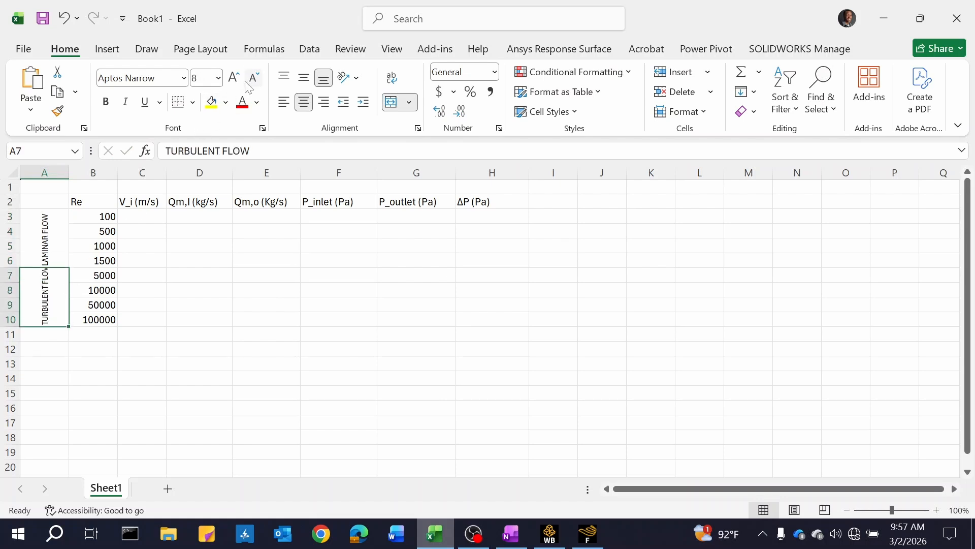
Wrap the TURBULENT FLOW label and align it to the vertical middle of its merged cell
left_click(391, 80)
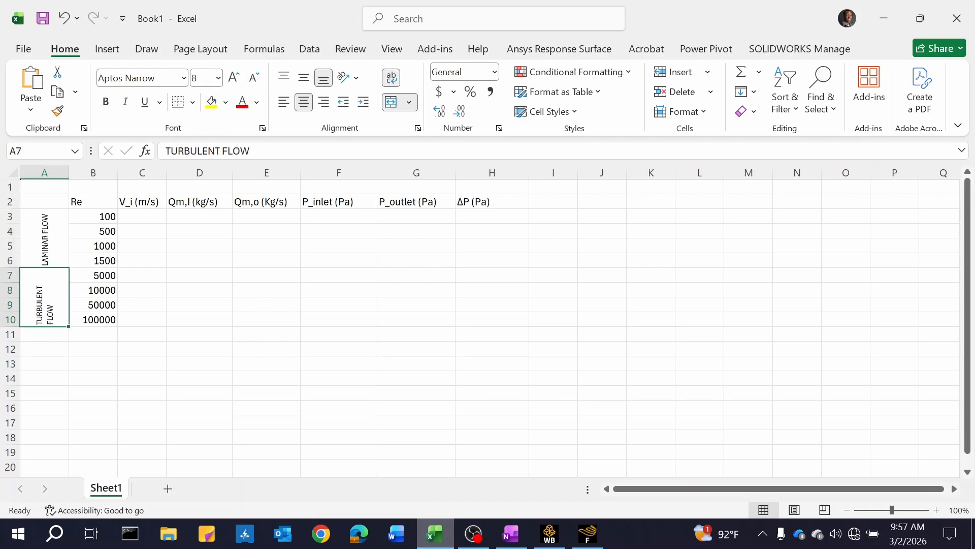
left_click(304, 78)
left_click(62, 229)
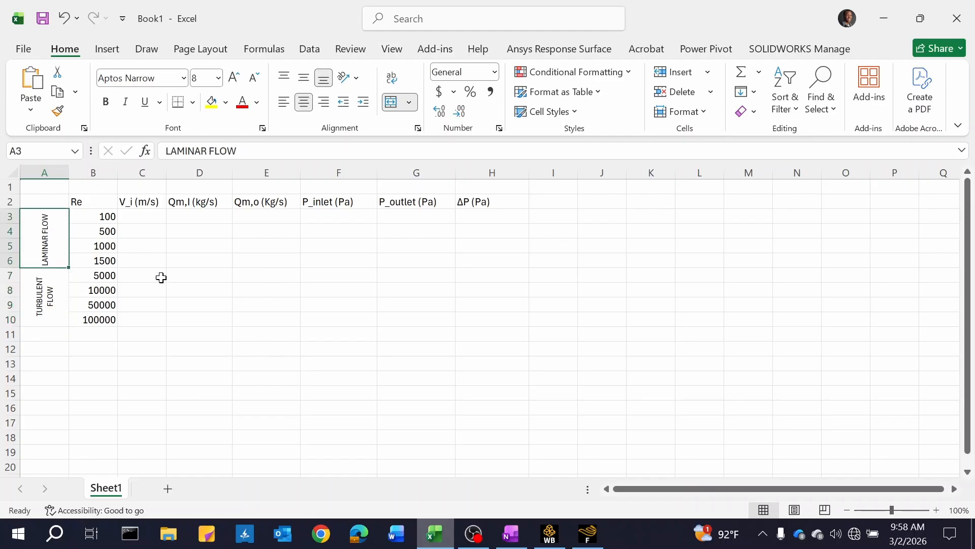
left_click(218, 308)
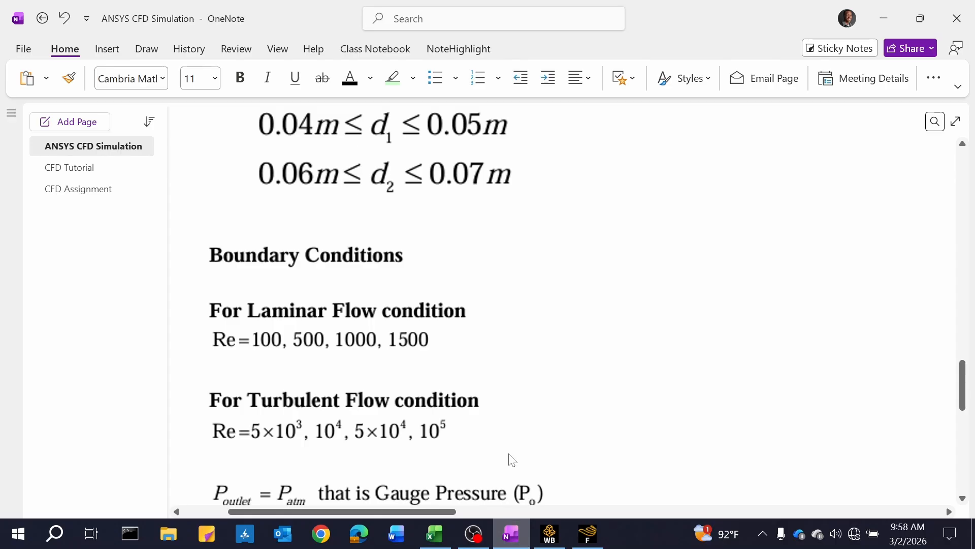
Copy the laminar inlet velocity for Re 100, 0.002228 m/s, from the OneNote calculations and return to Excel
scroll(705, 364, "up", 5)
scroll(706, 362, "up", 2, "ctrl")
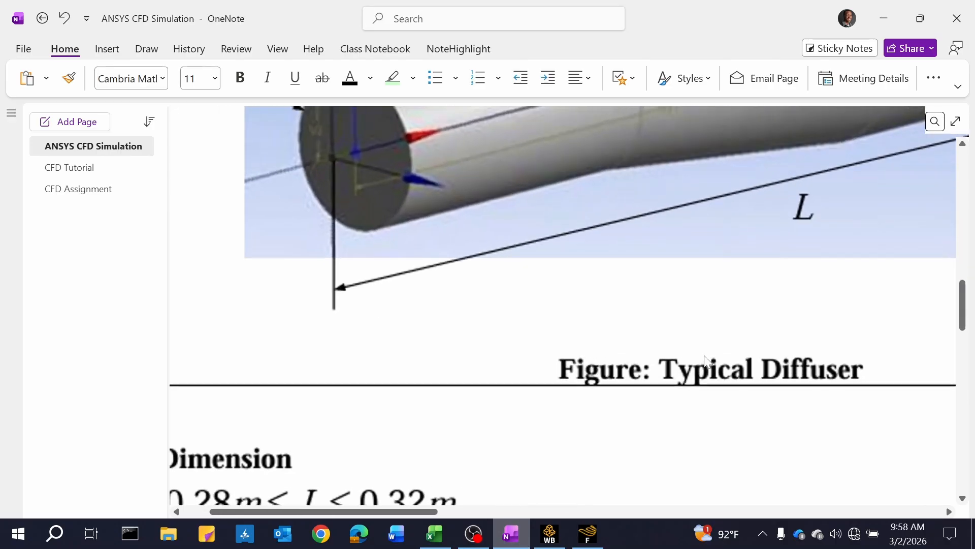
scroll(706, 359, "down", 6, "ctrl")
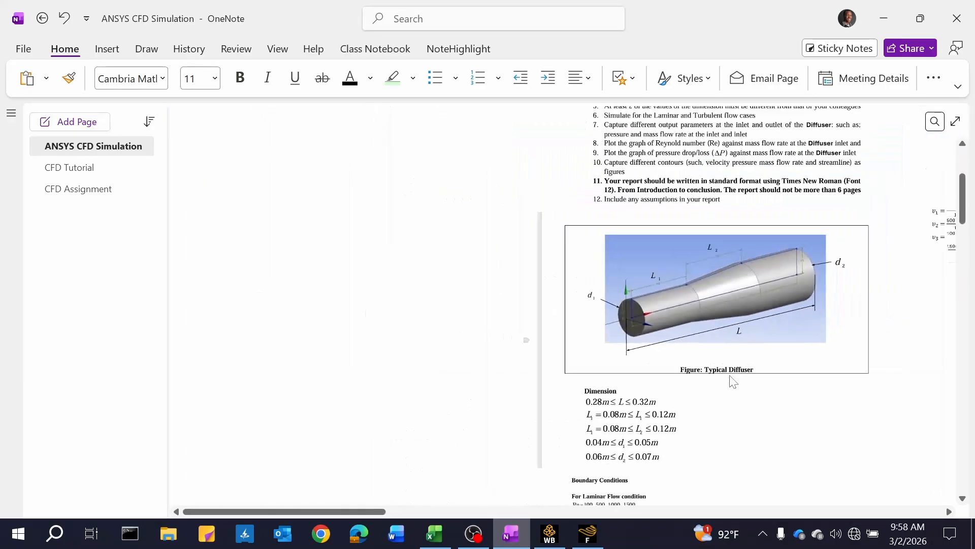
scroll(754, 373, "up", 5, "ctrl")
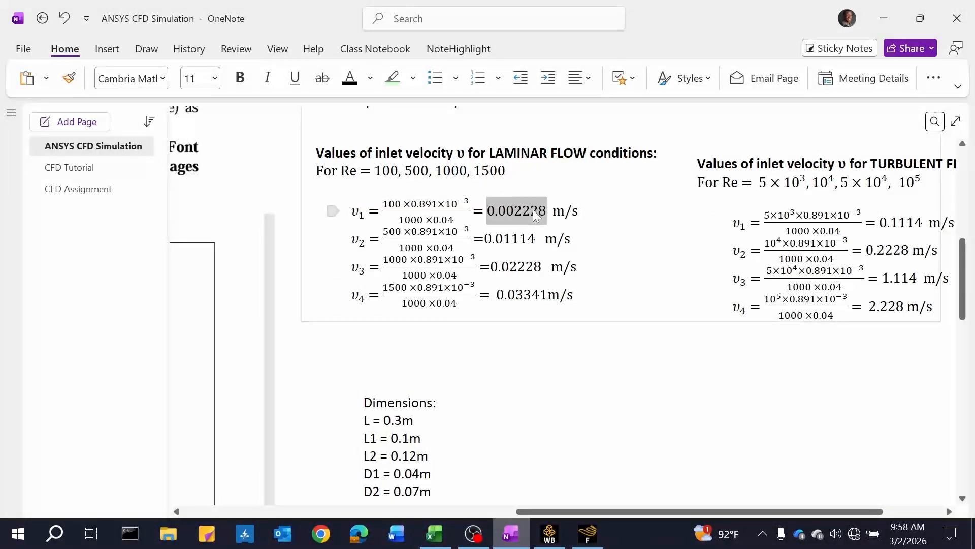
right_click(533, 210)
left_click(564, 244)
left_click(435, 533)
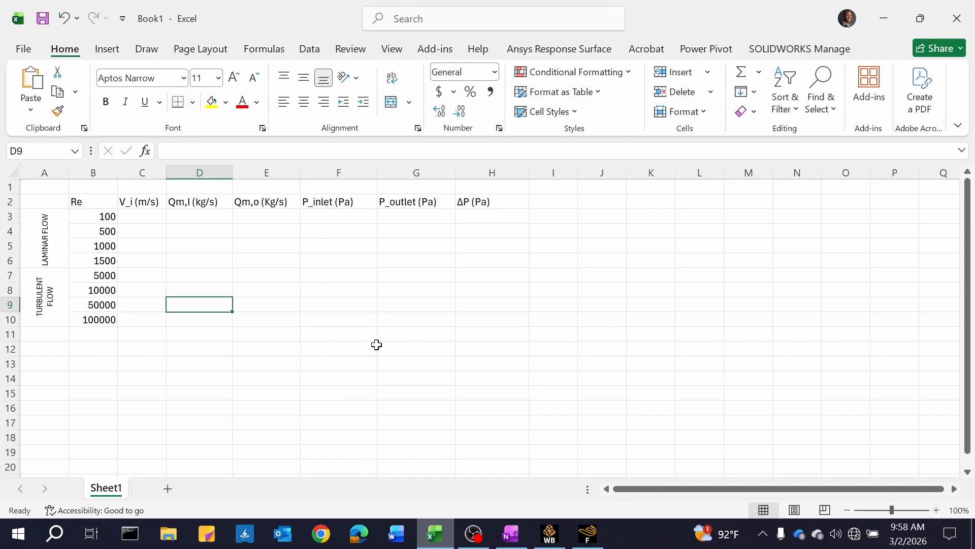
left_click(149, 215)
key("ctrl+v")
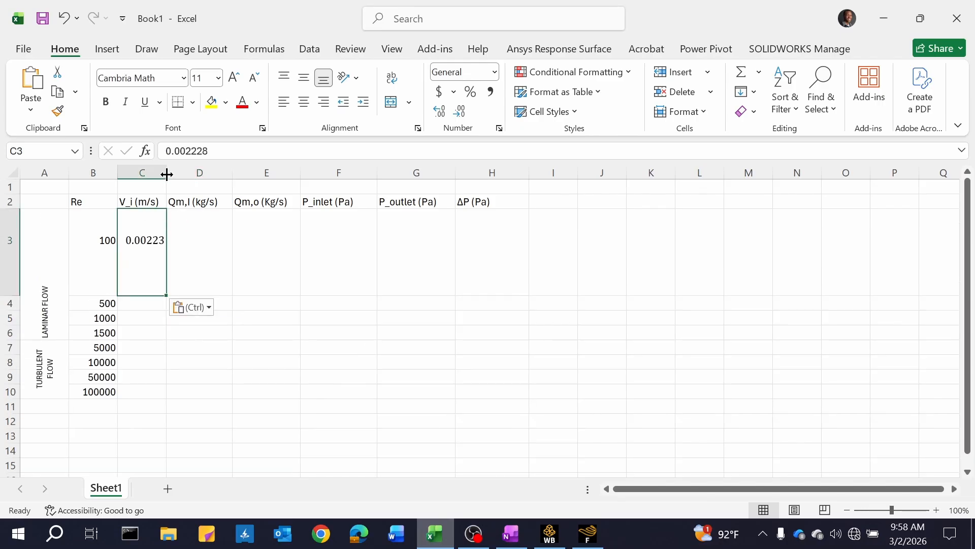
mouse_move(166, 173)
left_mouse_down()
mouse_move(200, 176)
mouse_move(185, 176)
left_mouse_up()
left_click_drag(11, 295, 32, 245)
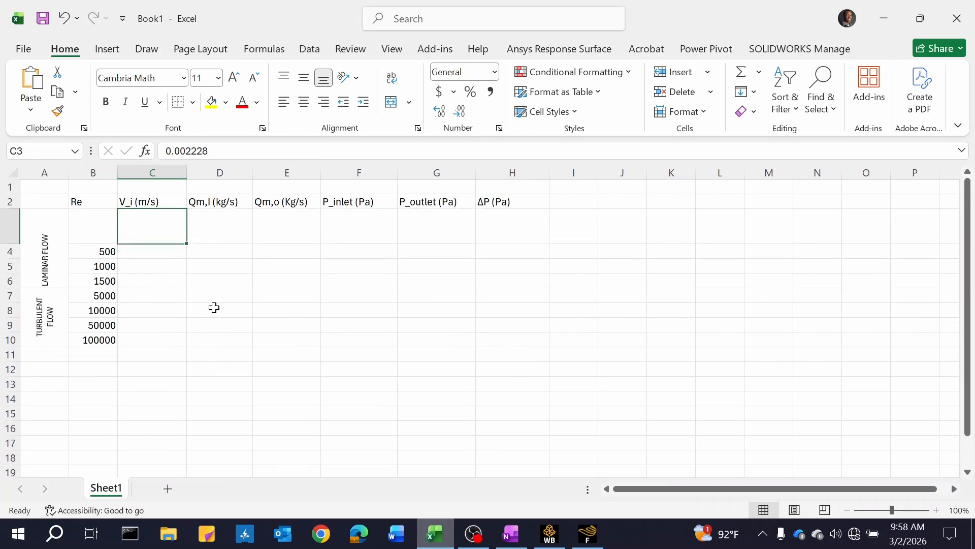
key("Delete")
key("ctrl+z")
key("ctrl+z")
key("ctrl+z")
key("ctrl+z")
key("ctrl+z")
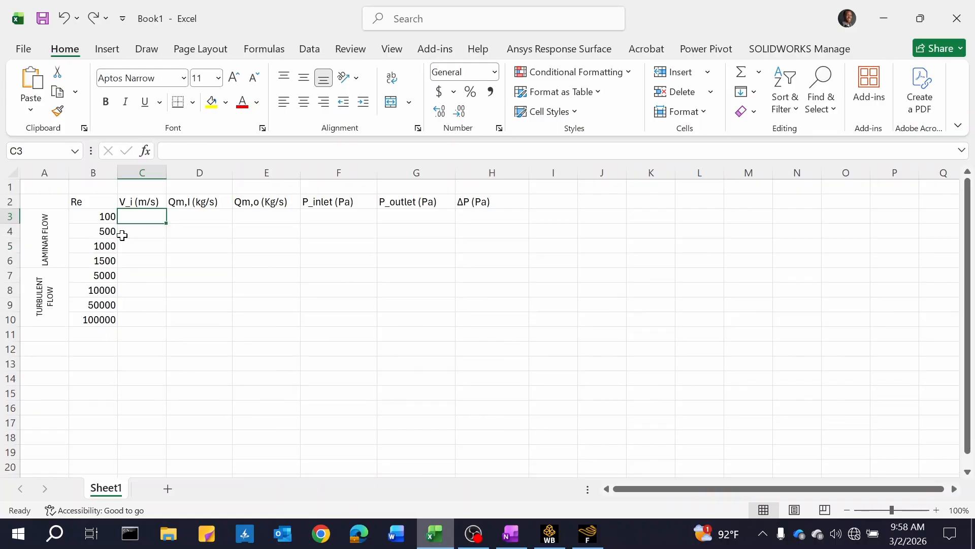
Paste the inlet velocity 0.002228 into C3, matching the destination formatting
right_click(137, 216)
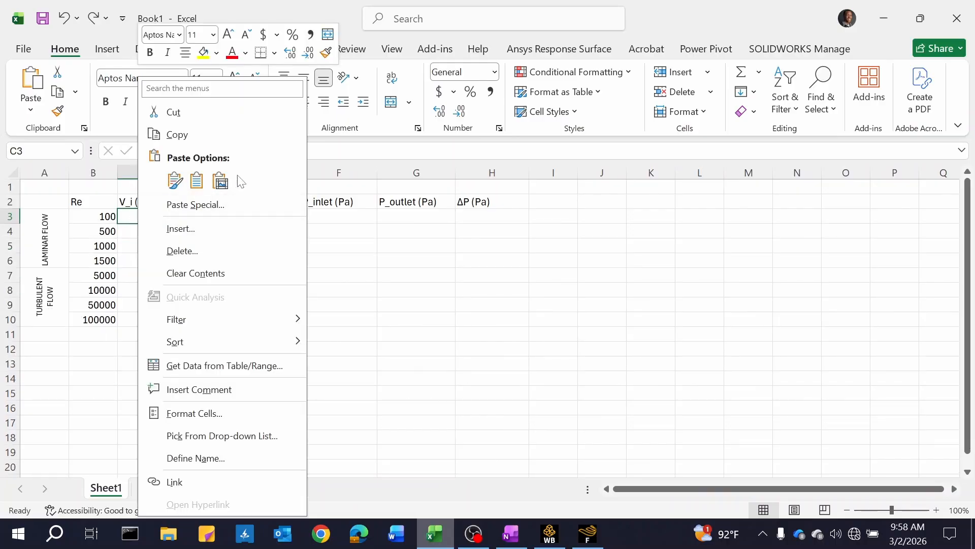
left_click(204, 184)
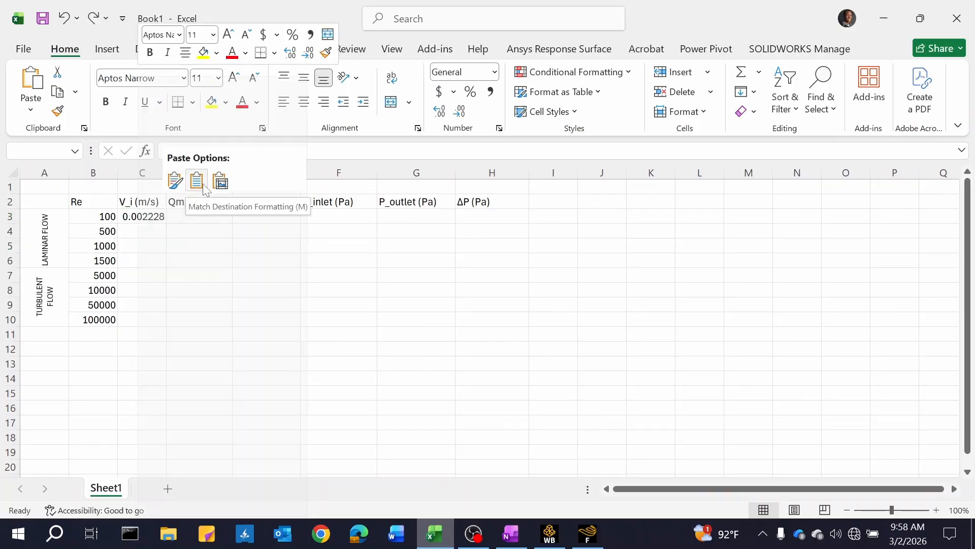
left_click(201, 289)
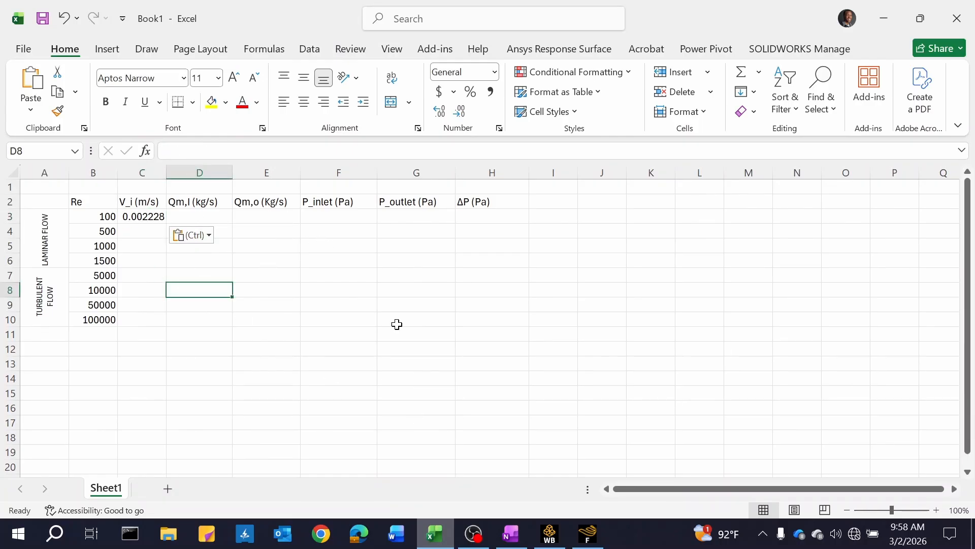
Copy the inlet total pressure 0.0080867797 from the Fluent console and paste it into F3 in Excel
left_click(576, 534)
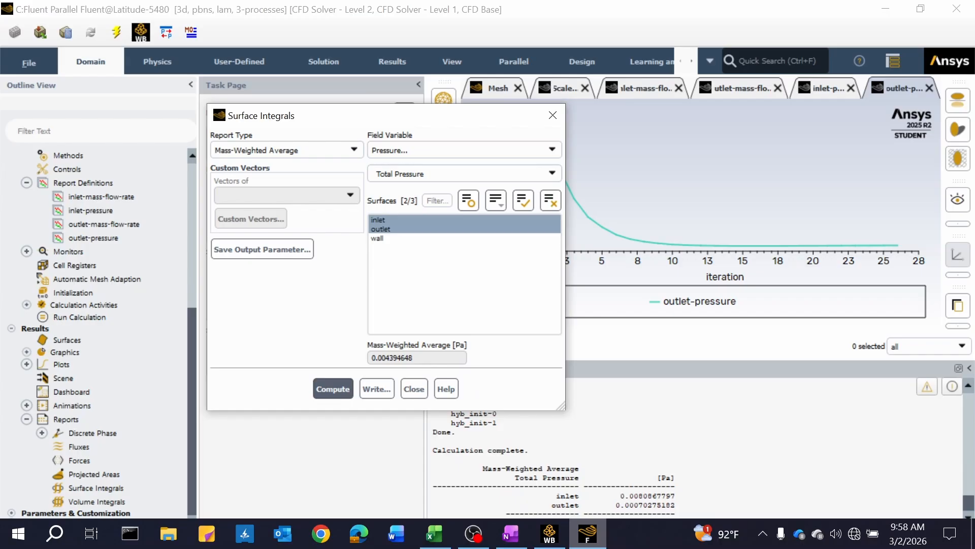
left_click_drag(676, 495, 620, 496)
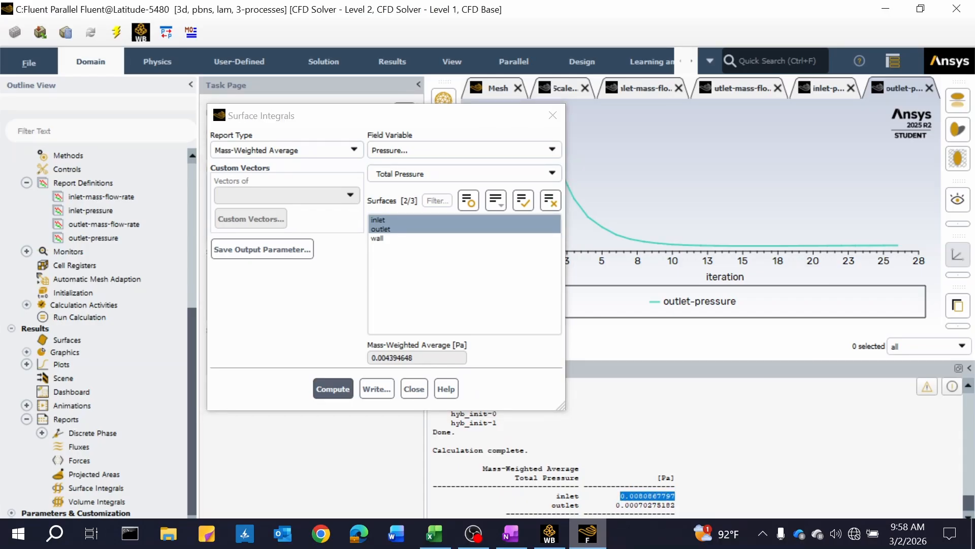
left_click(435, 533)
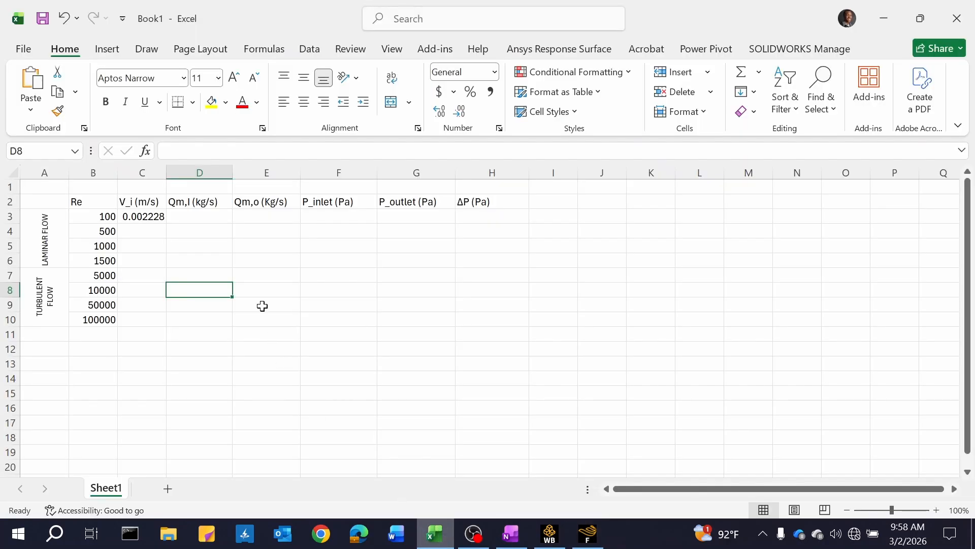
left_click(358, 223)
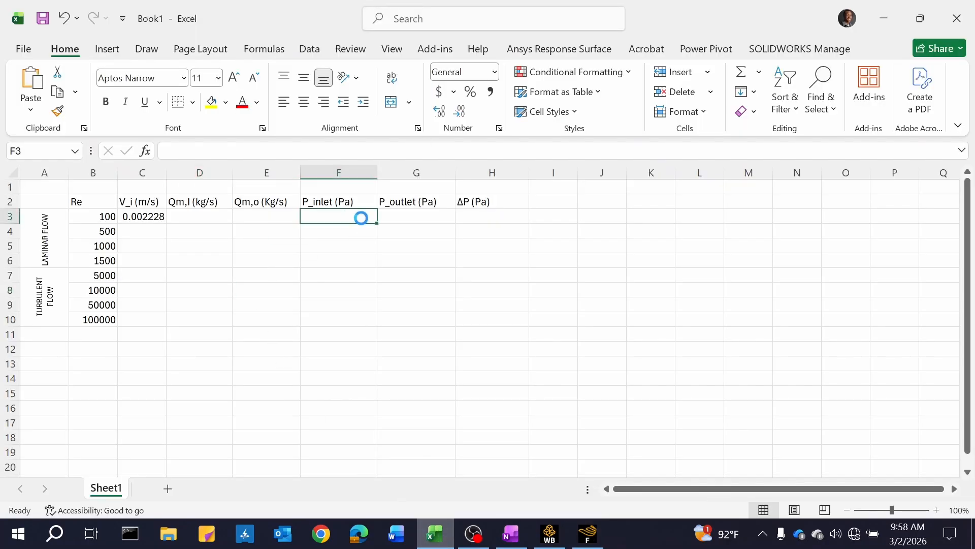
key("ctrl+v")
Copy the outlet total pressure 0.00070275182 from the Fluent console and paste it into G3 in Excel
left_click(589, 543)
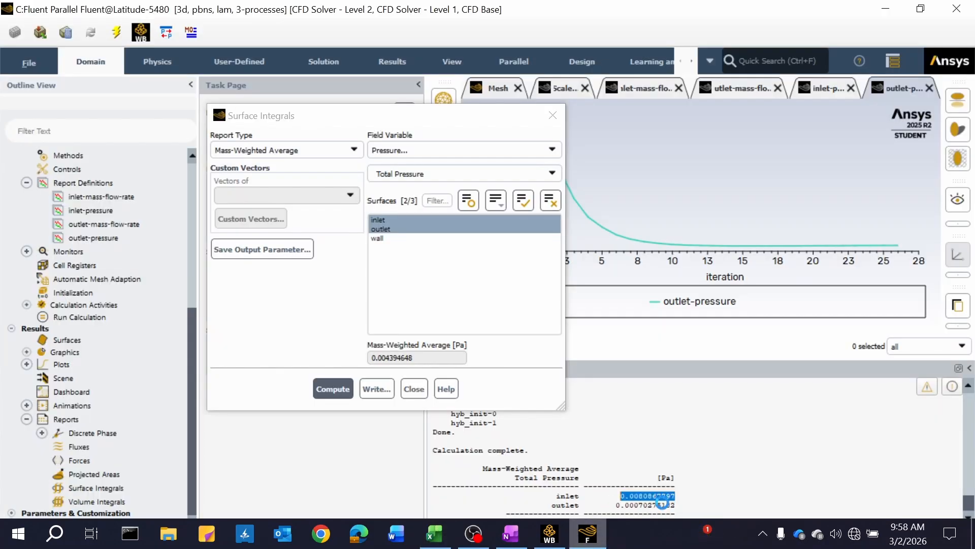
left_click_drag(676, 504, 620, 505)
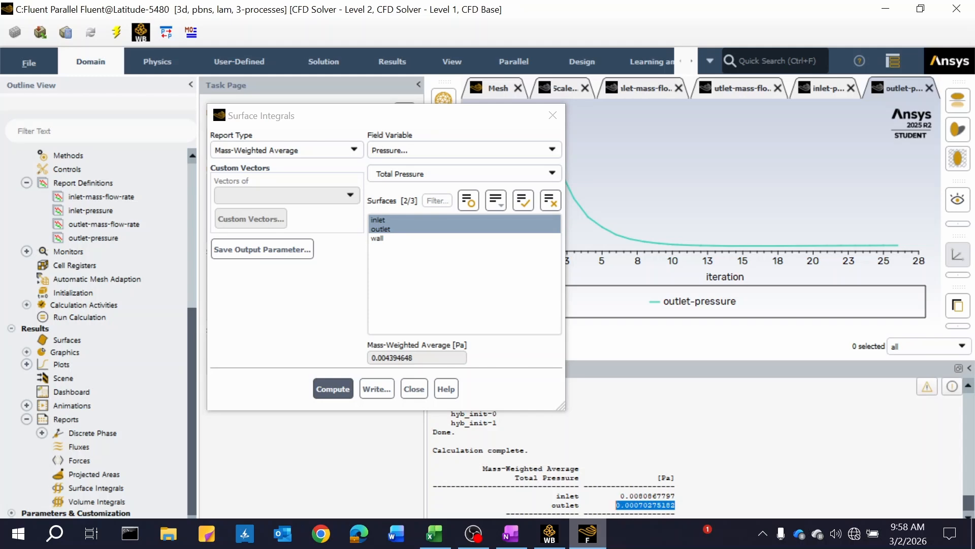
left_click(435, 534)
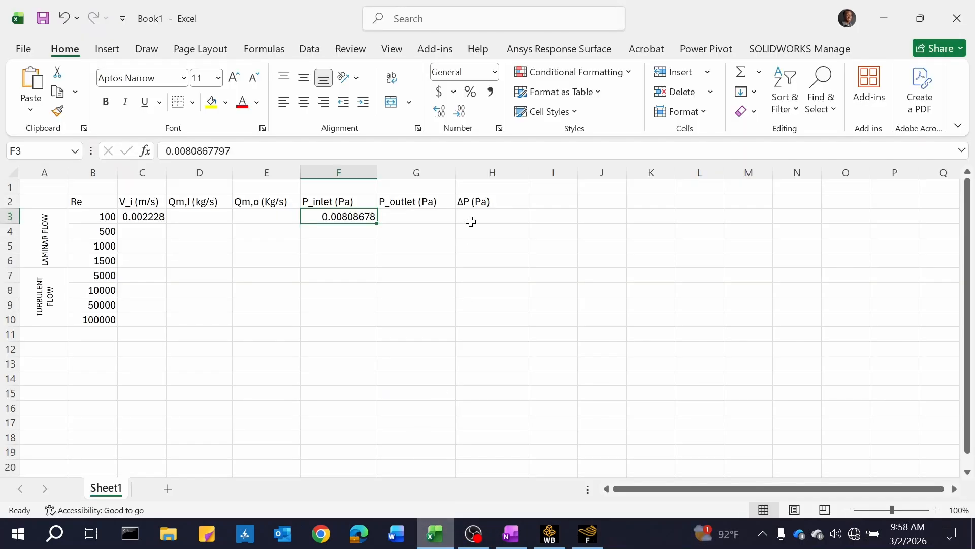
left_click(419, 218)
key("ctrl+v")
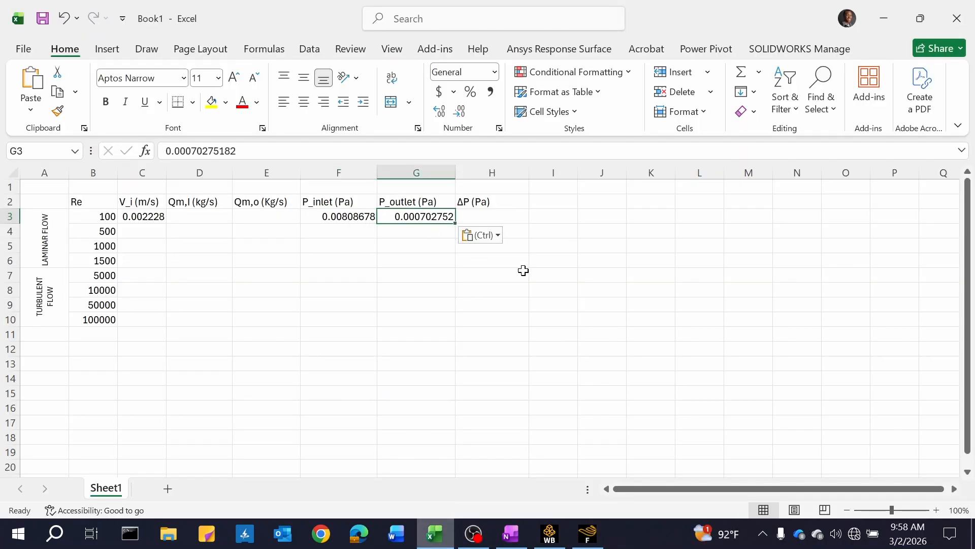
left_click(533, 292)
Return to Fluent, close the Surface Integrals dialog and compute the LossTotalPressure named expression
left_click(509, 216)
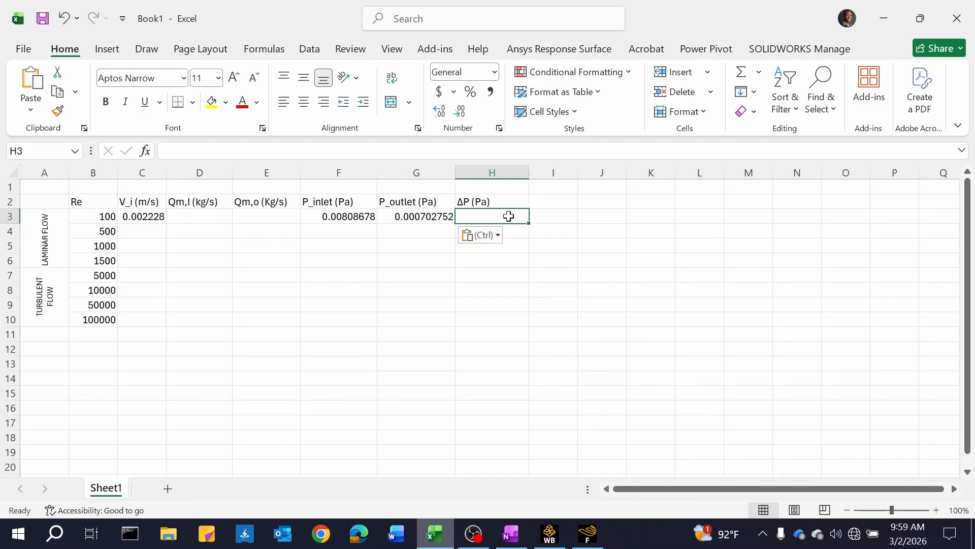
left_click(589, 533)
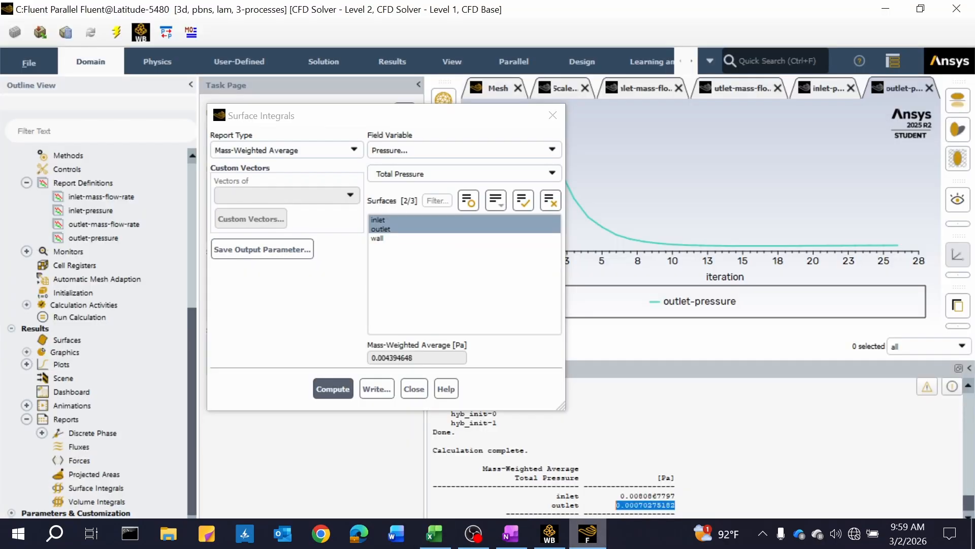
left_click(553, 115)
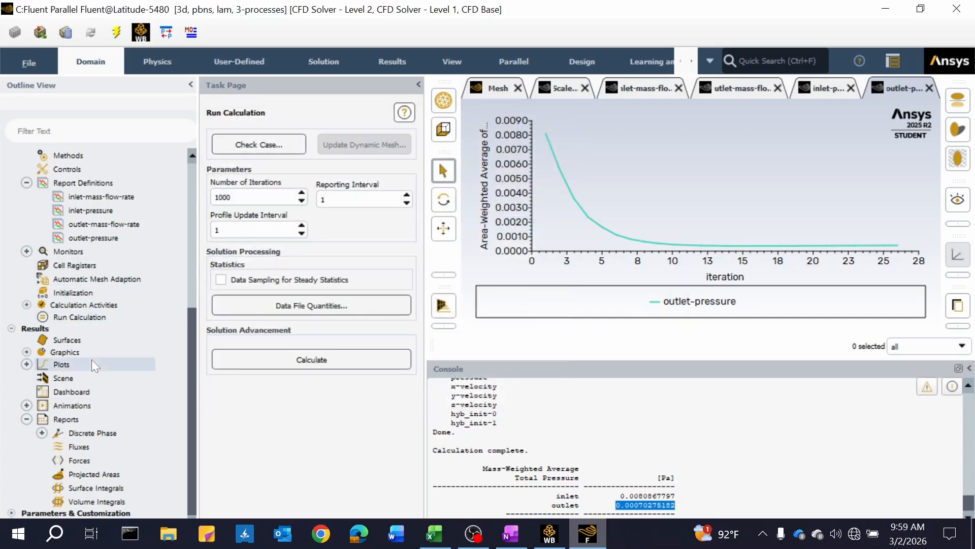
scroll(91, 358, "up", 5)
scroll(99, 367, "down", 2)
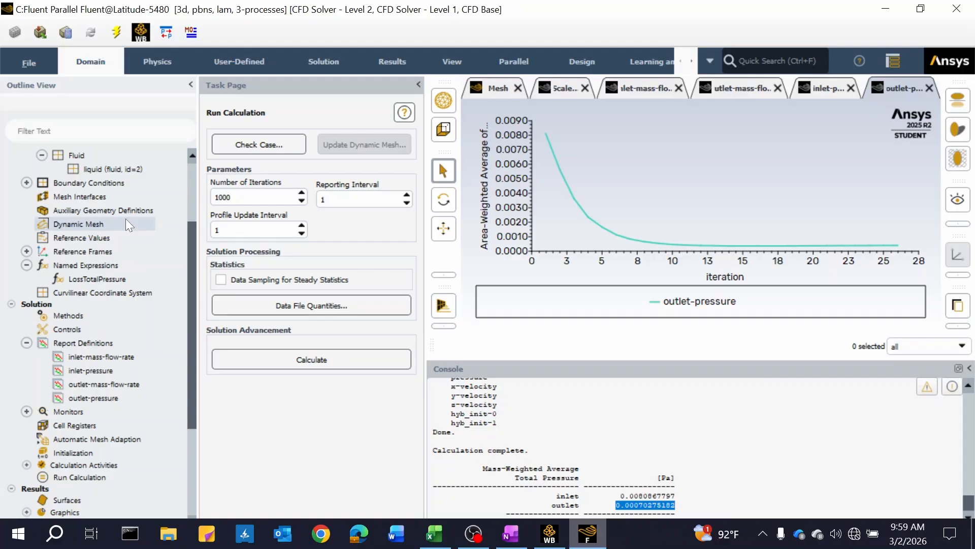
left_click(105, 279)
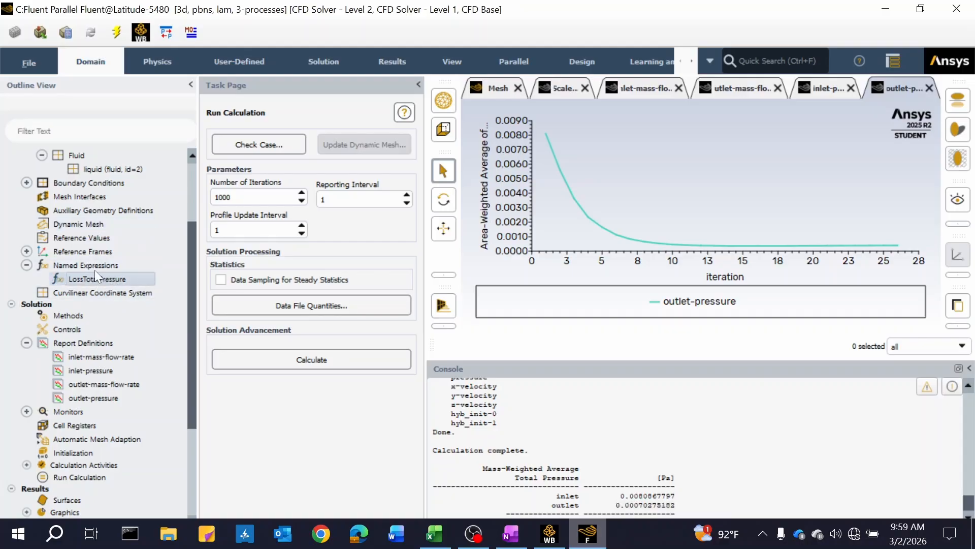
right_click(117, 279)
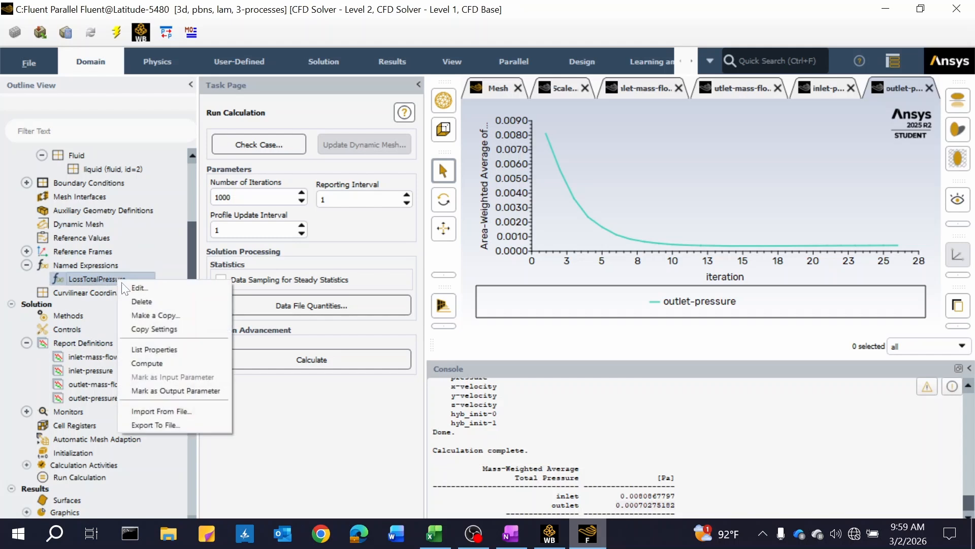
left_click(145, 363)
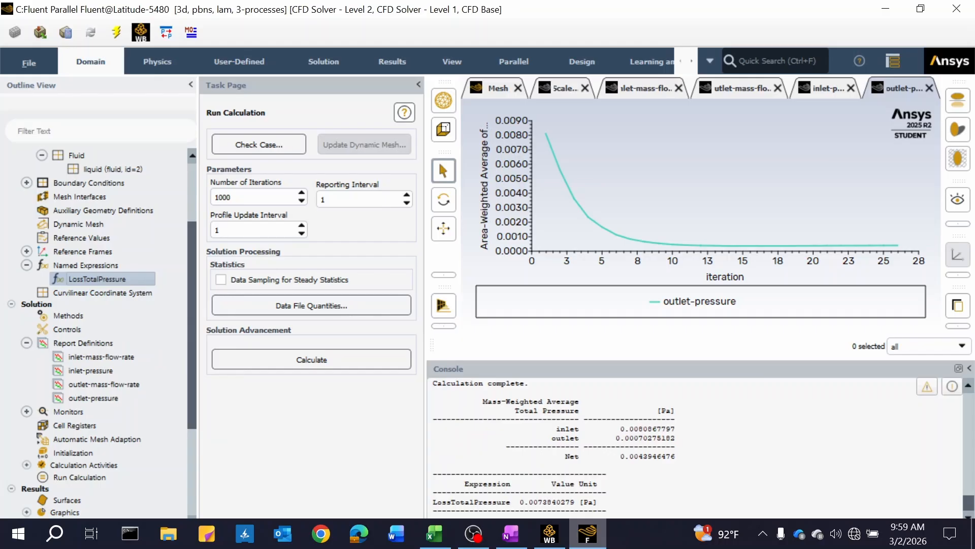
Copy the LossTotalPressure value 0.0073840279 from the Fluent console and paste it into H3 in Excel, matching the destination formatting
left_click_drag(576, 501, 519, 502)
key("super+c")
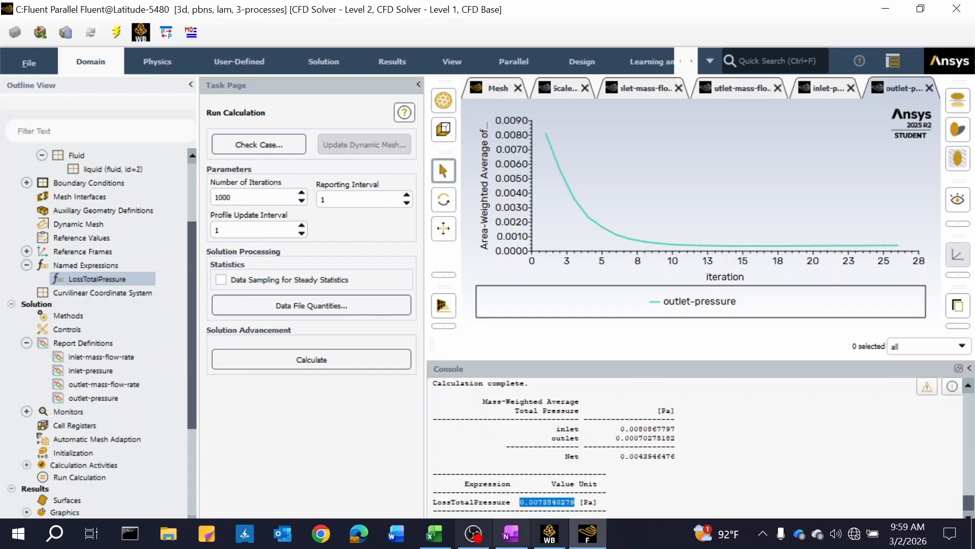
left_click(435, 533)
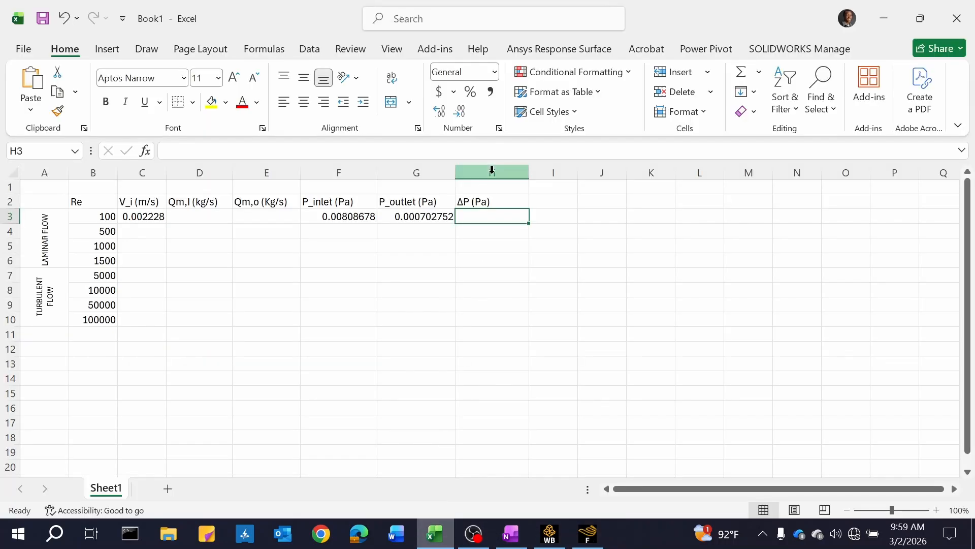
right_click(500, 217)
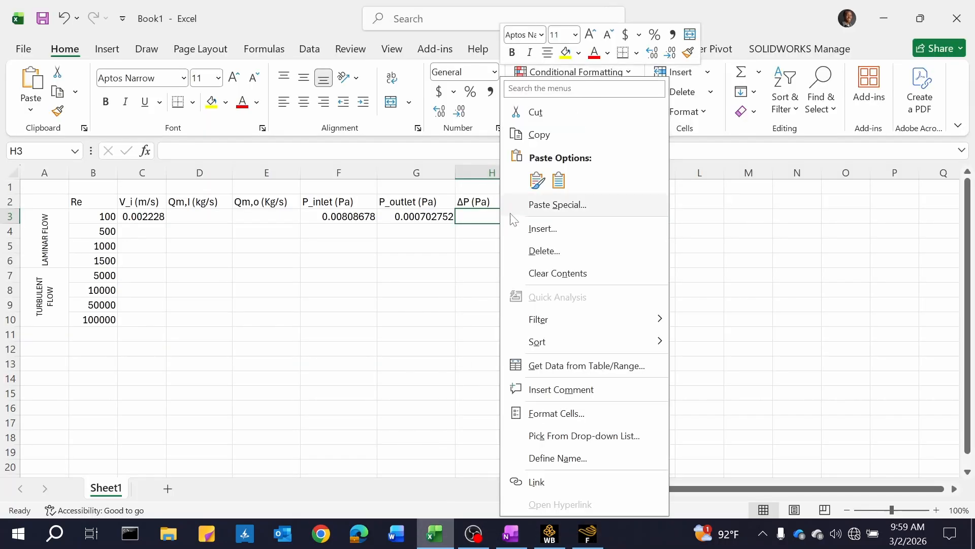
left_click(558, 180)
left_click(606, 253)
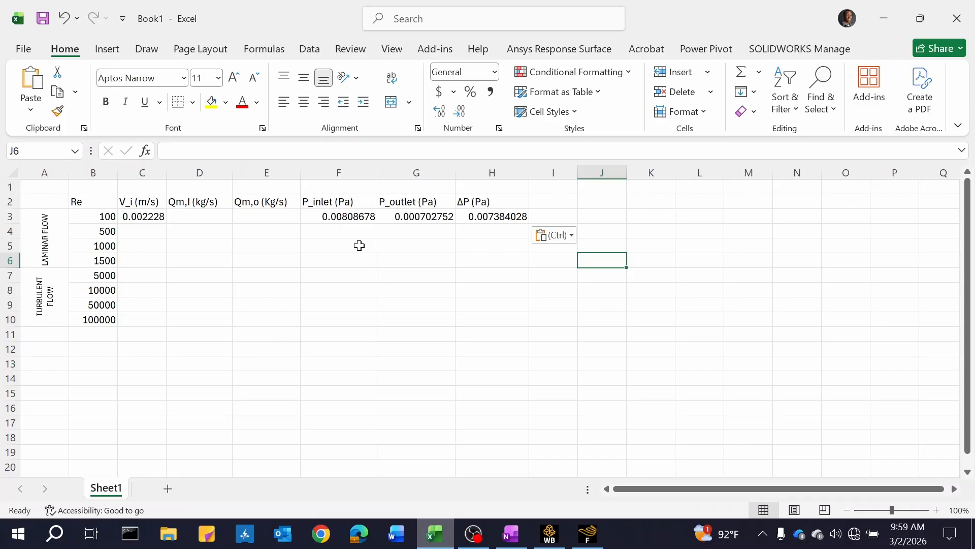
Open the Windows Calculator, move it clear of the results table and switch it to Standard mode
key("super")
type("CALC")
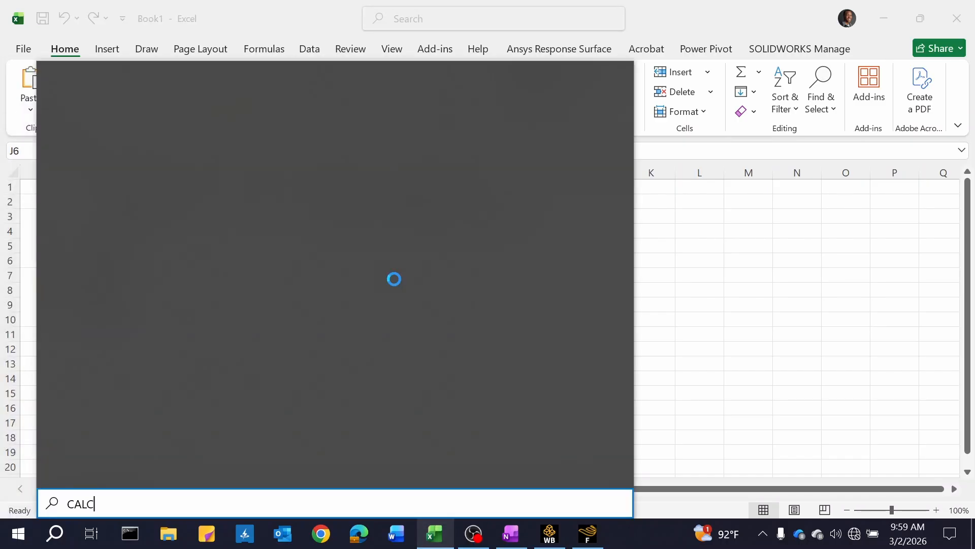
type("U")
key("Return")
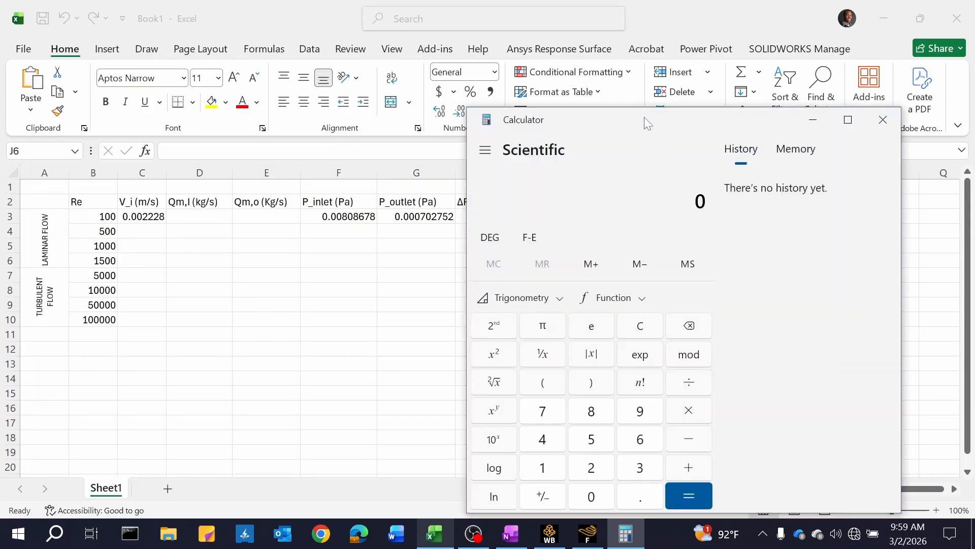
left_click_drag(665, 120, 775, 90)
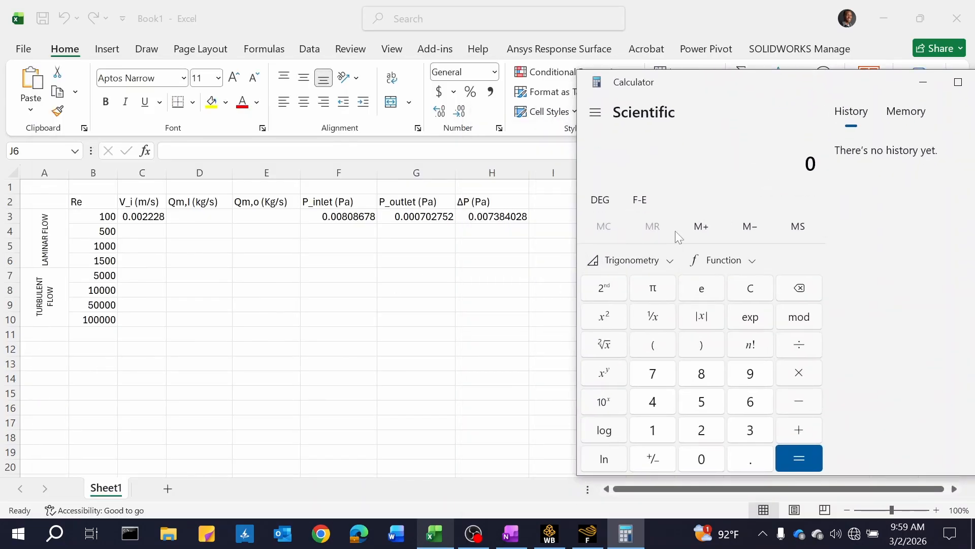
left_click(596, 113)
left_click(640, 175)
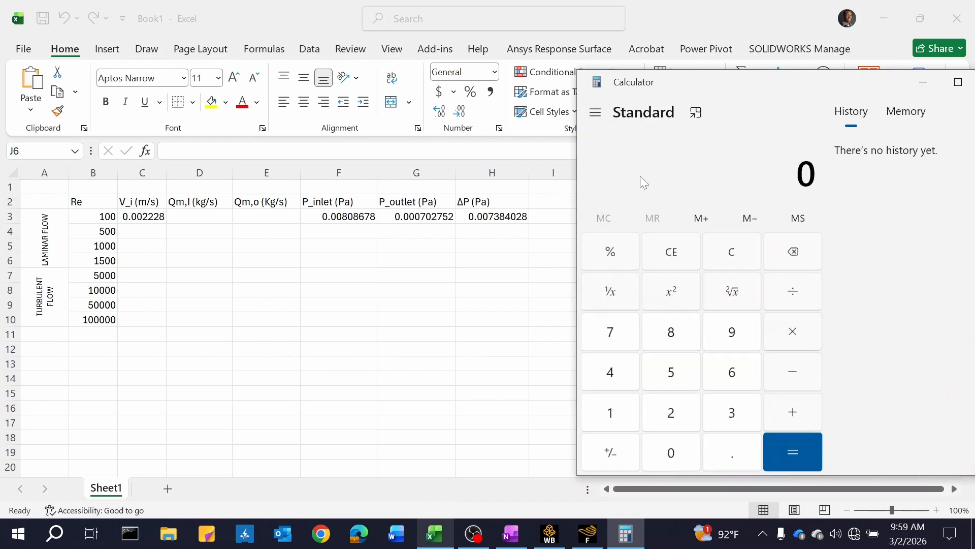
Copy the inlet pressure from F3, keep the Calculator on top of Excel and paste the value into it
left_click(346, 217)
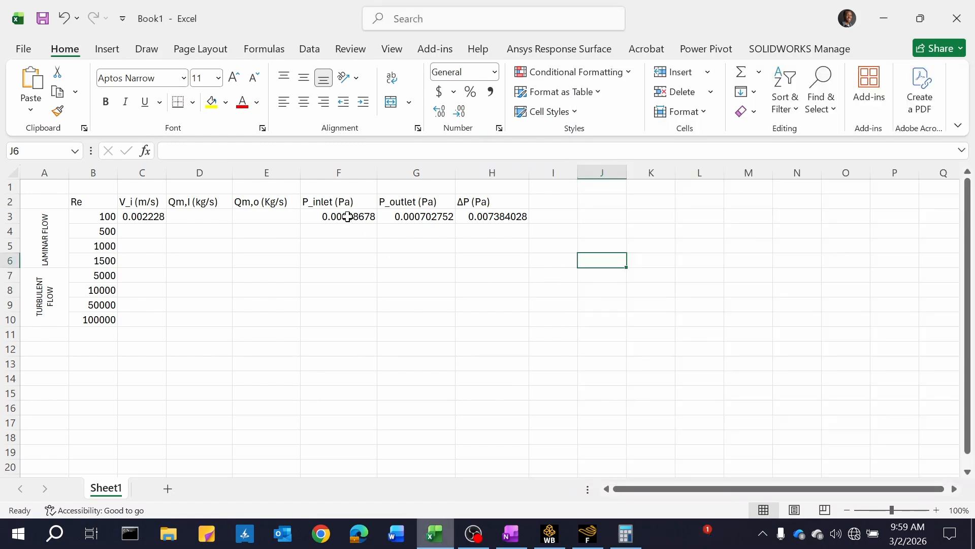
left_click(347, 217)
key("ctrl+c")
left_click(623, 536)
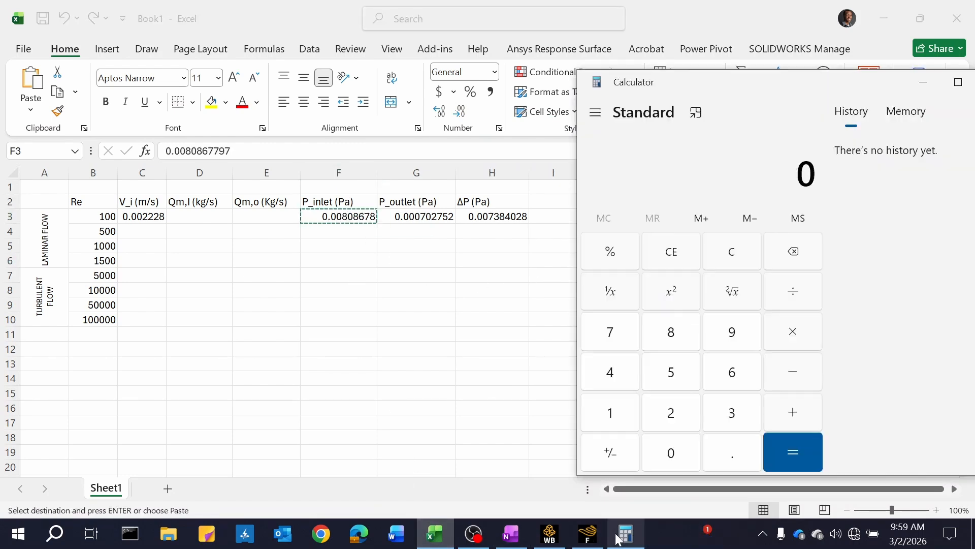
left_click(696, 112)
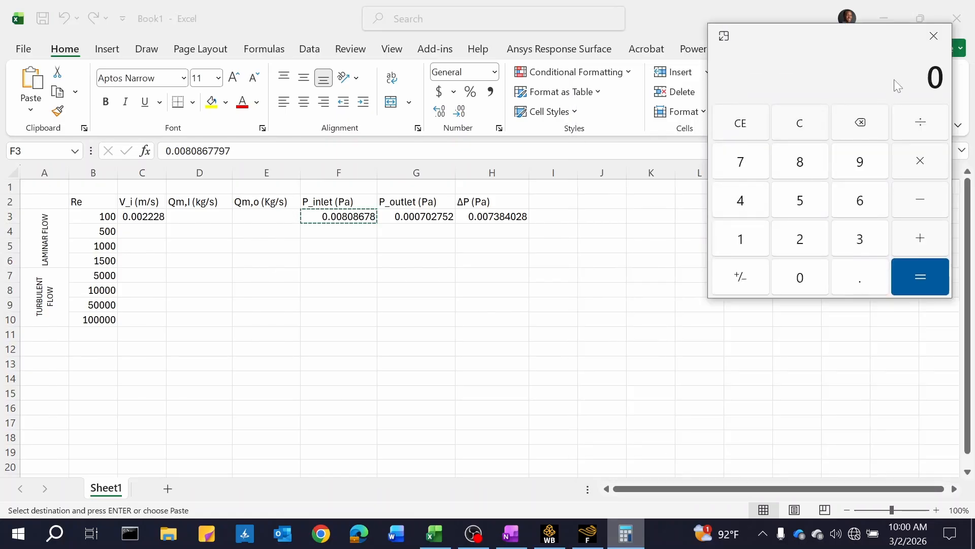
key("ctrl+v")
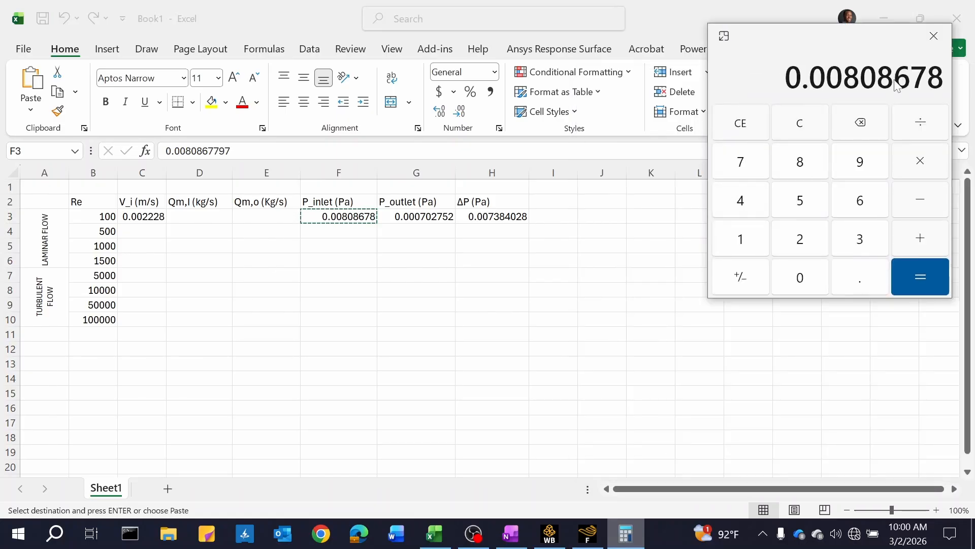
Subtract the outlet pressure copied from G3 in the Calculator to check the pressure drop, and close the Calculator
left_click(433, 217)
key("ctrl+c")
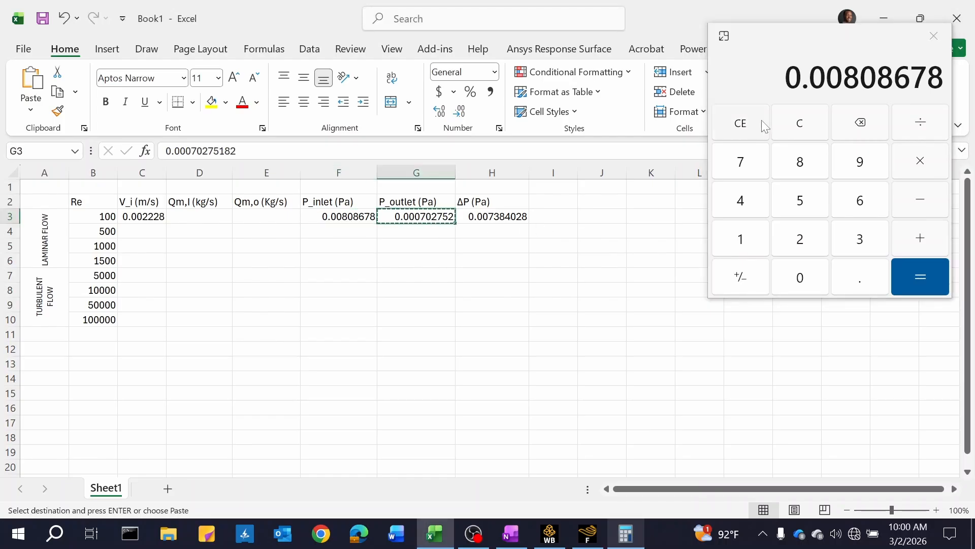
left_click(944, 75)
key("minus")
key("ctrl+v")
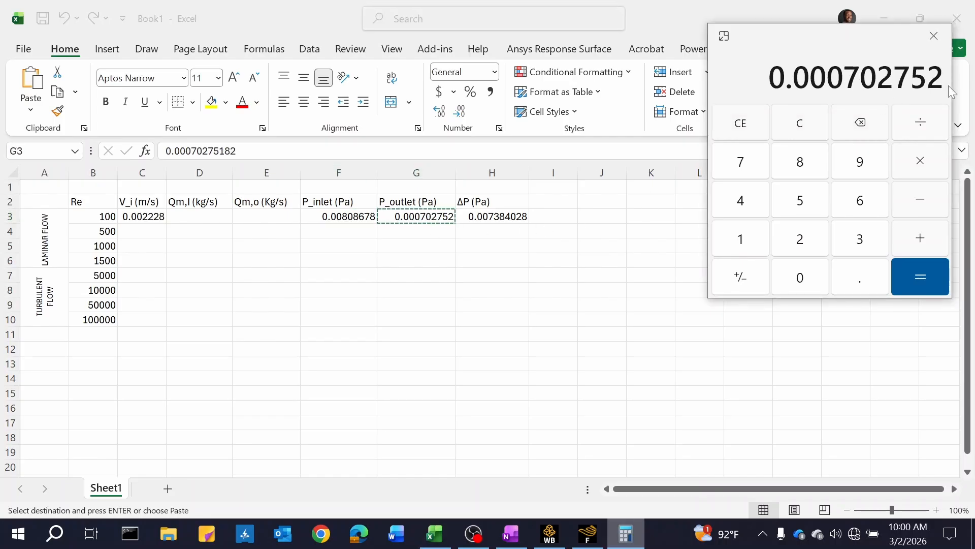
left_click(923, 279)
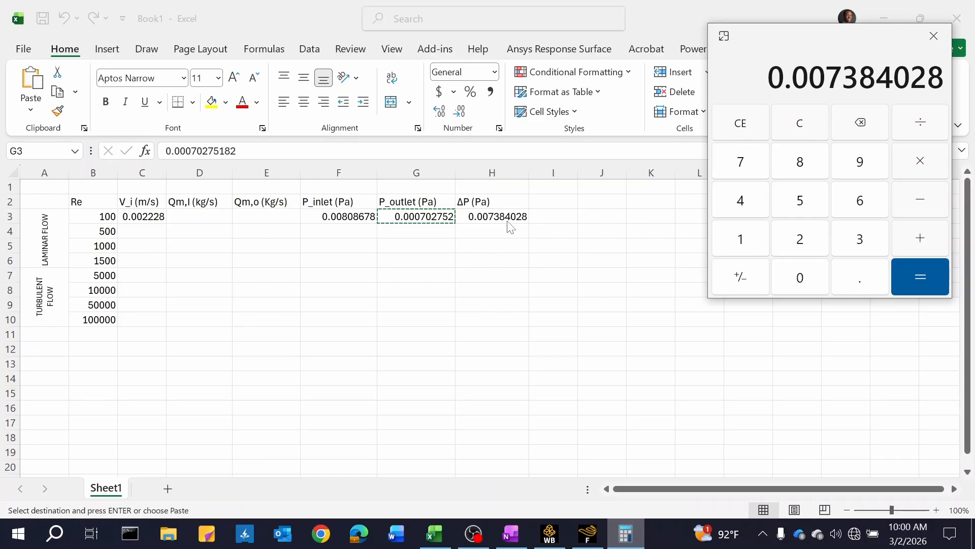
left_click(935, 34)
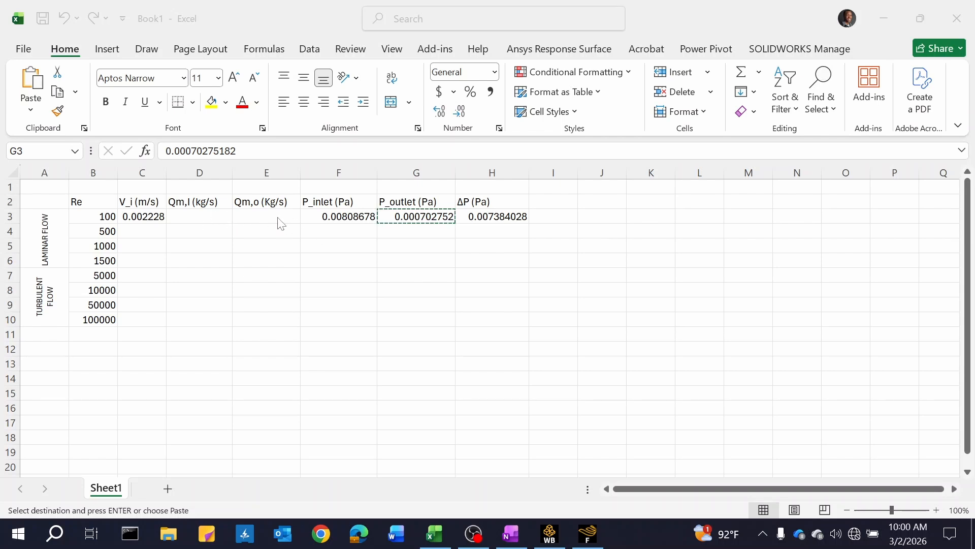
Switch to Ansys Fluent and compute a mass flow rate flux report for the inlet and outlet boundaries
left_click(588, 534)
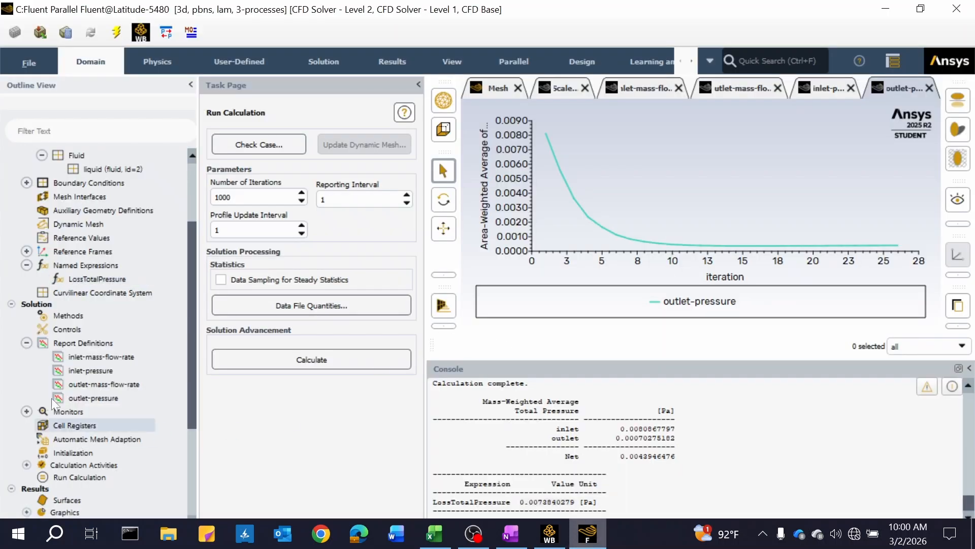
scroll(51, 398, "down", 4)
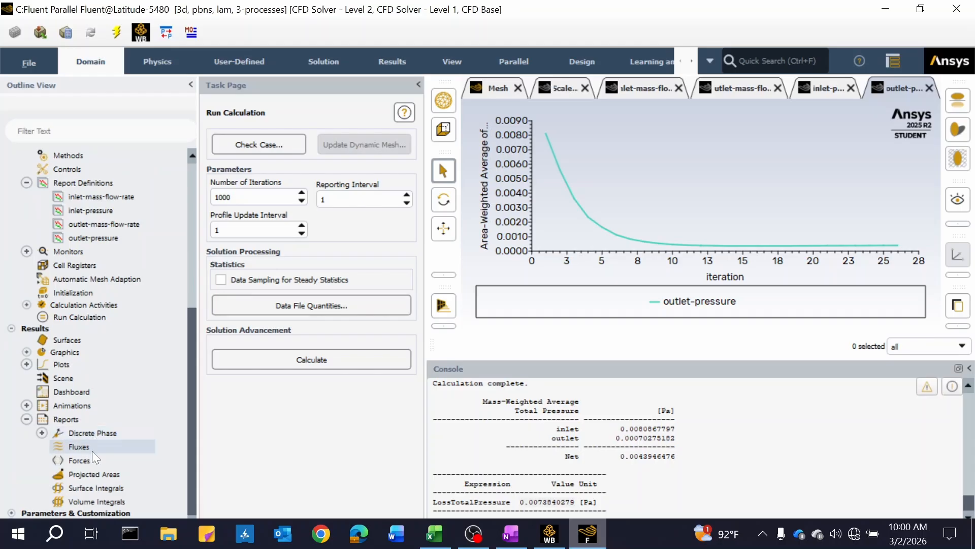
left_click(75, 446)
right_click(97, 447)
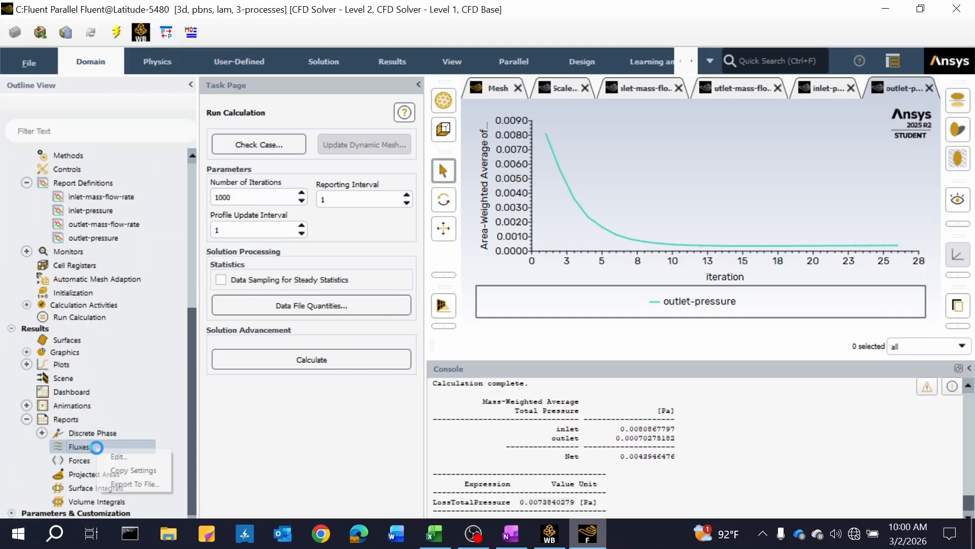
left_click(80, 443)
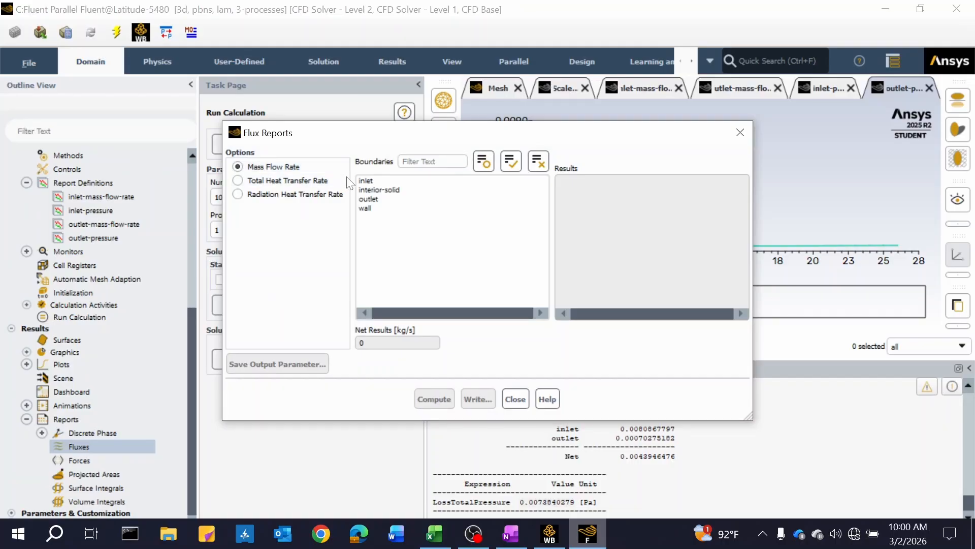
left_click(368, 181)
left_click(371, 199)
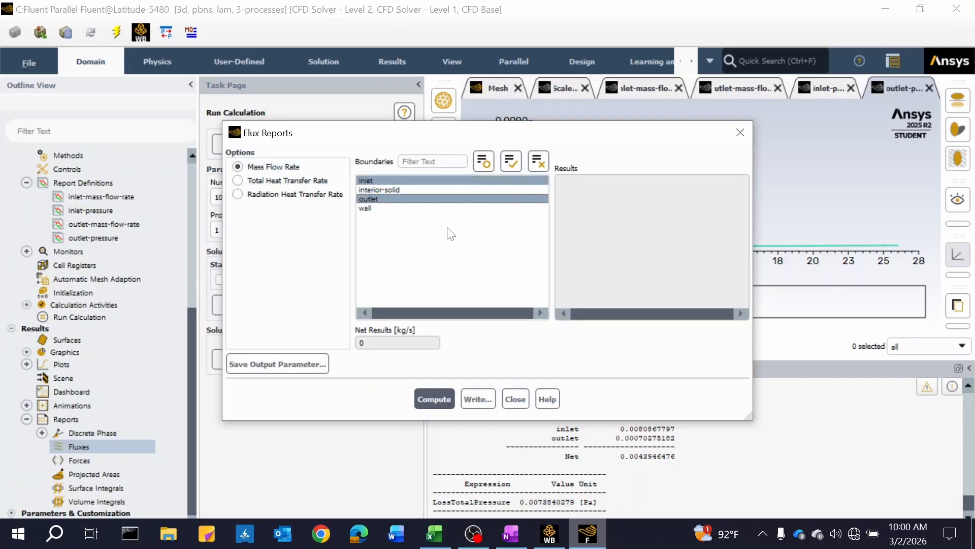
left_click(443, 399)
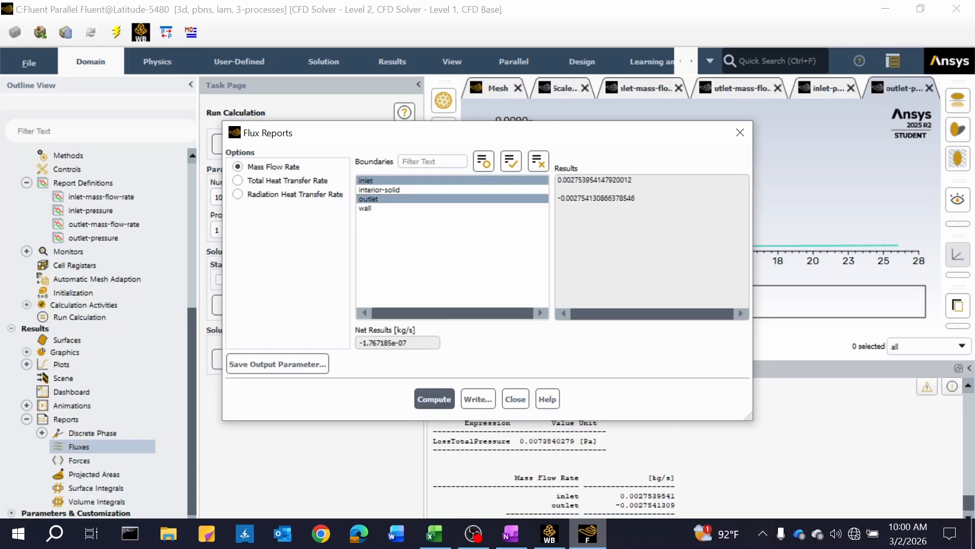
Try to copy the inlet mass flow rate from the Fluent console into cell D3 of the Excel results table
left_click_drag(635, 496, 675, 496)
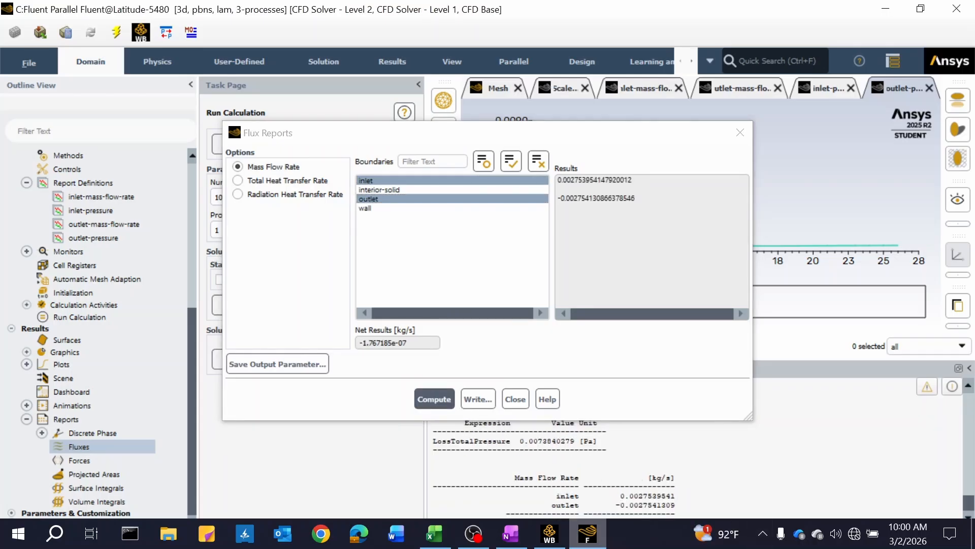
left_click_drag(673, 495, 620, 496)
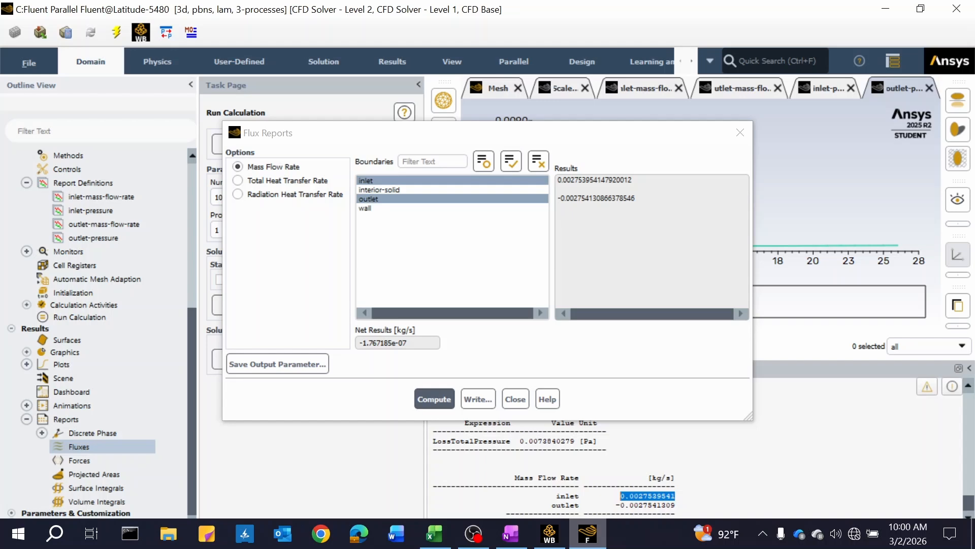
left_click(434, 534)
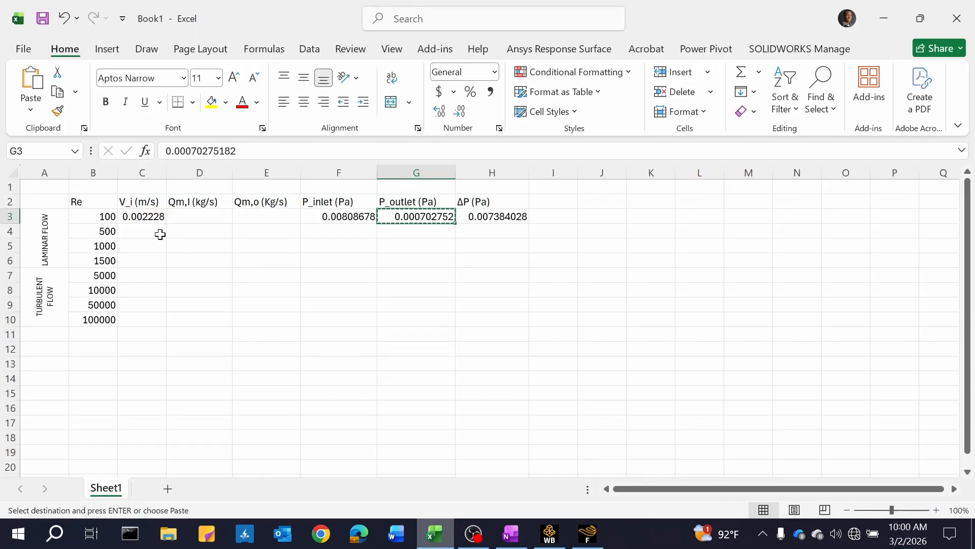
left_click(193, 212)
key("ctrl+v")
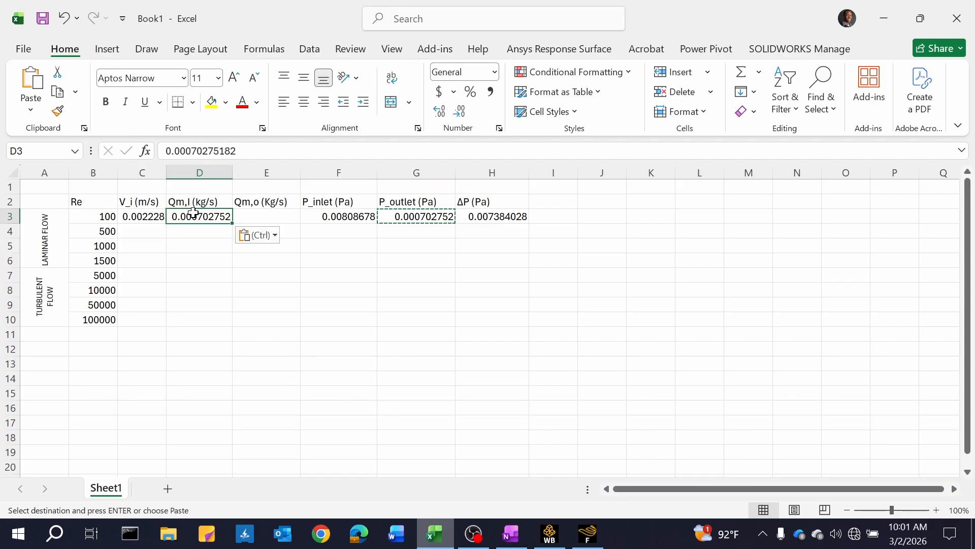
Try to copy the outlet mass flow rate from the Fluent console into cell E3 of the Excel table
left_click(588, 534)
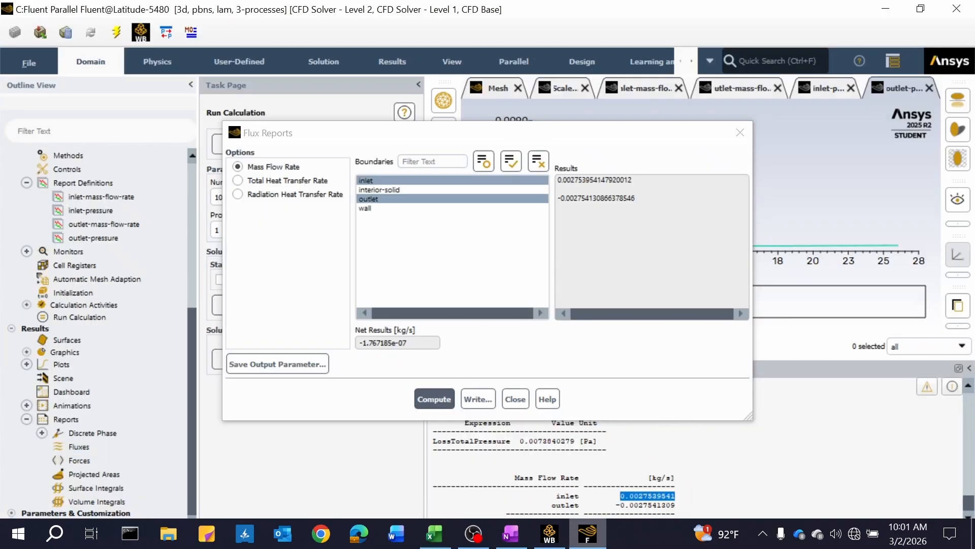
left_click_drag(676, 505, 612, 505)
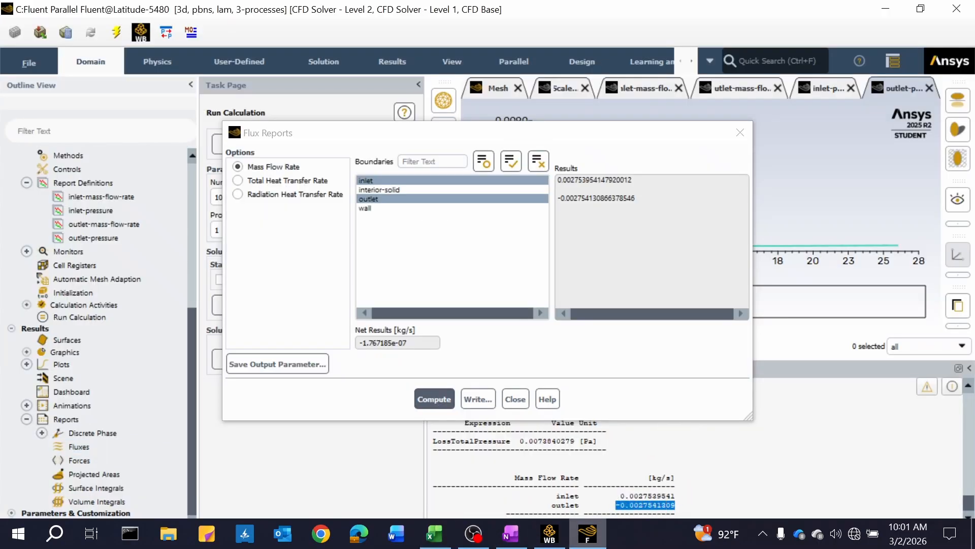
left_click(436, 533)
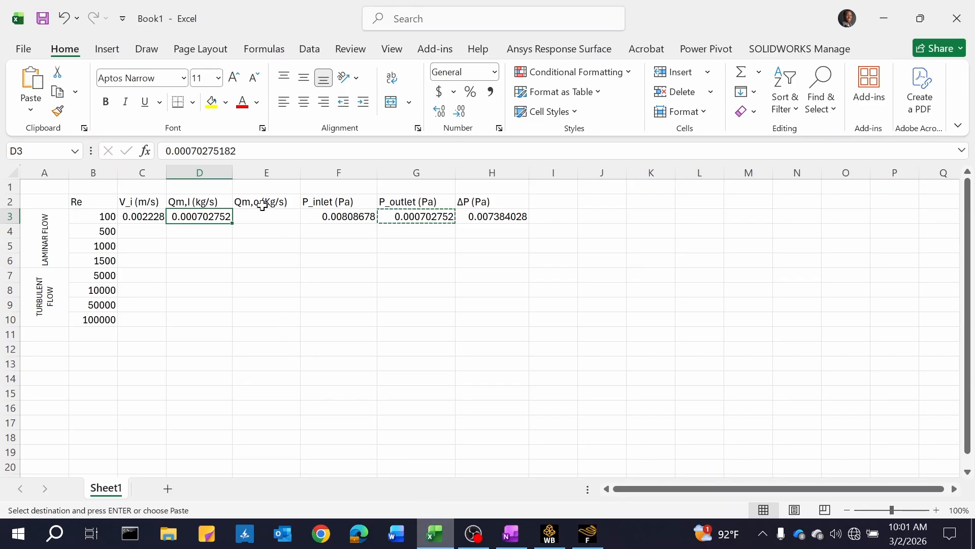
left_click(273, 219)
key("ctrl+v")
left_click(336, 332)
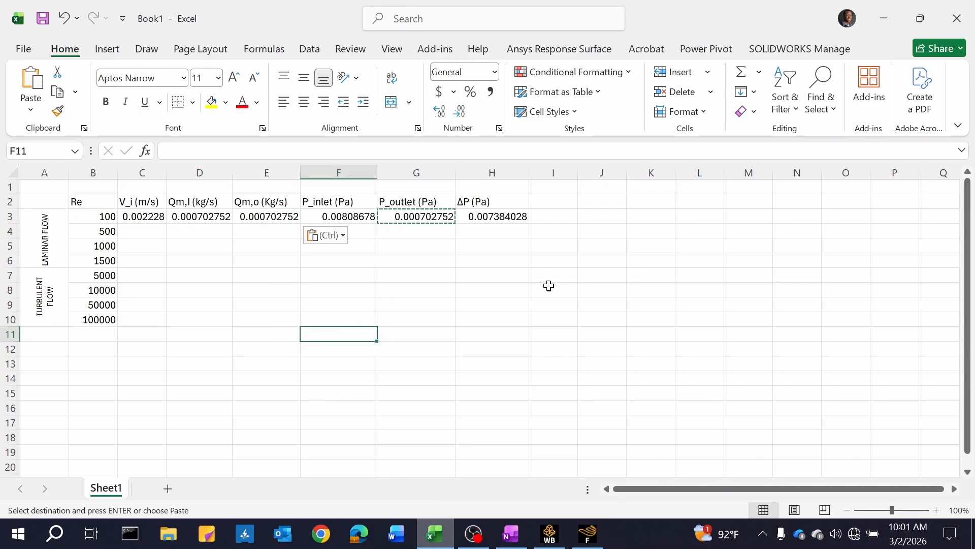
left_click(609, 285)
left_click(637, 203)
left_click(660, 264)
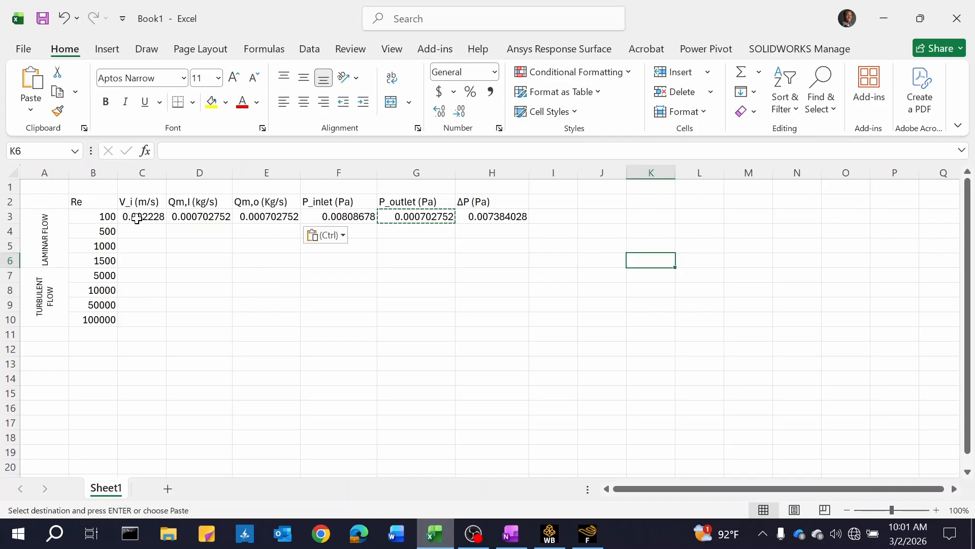
left_click(271, 319)
left_click(629, 204)
left_click(508, 262)
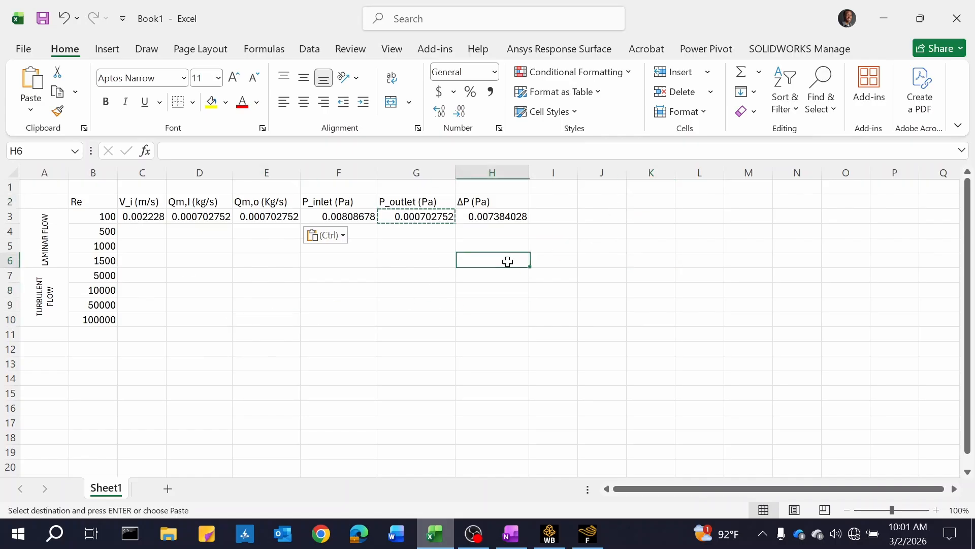
key("Escape")
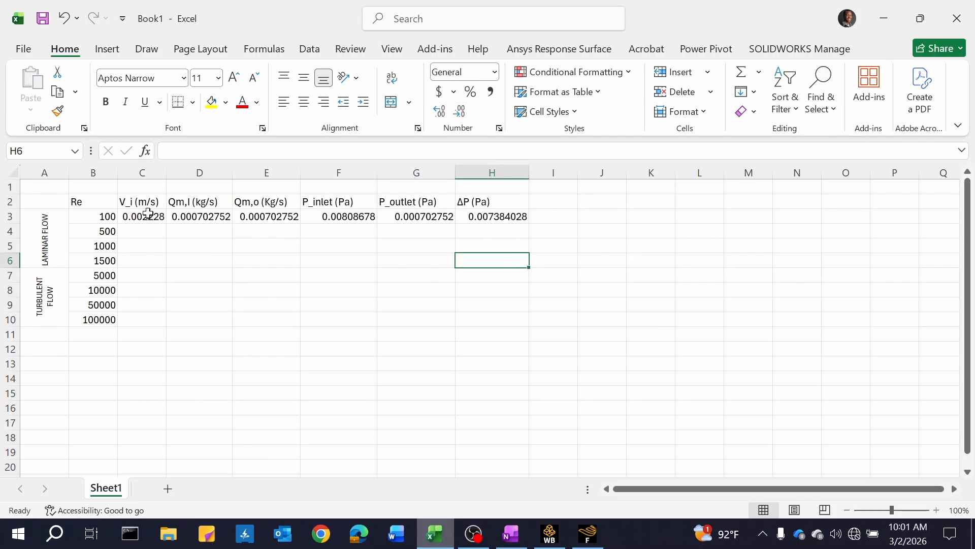
Format cells C3:H10 as Number with 6 decimal places
left_click_drag(140, 216, 481, 316)
key("ctrl+1")
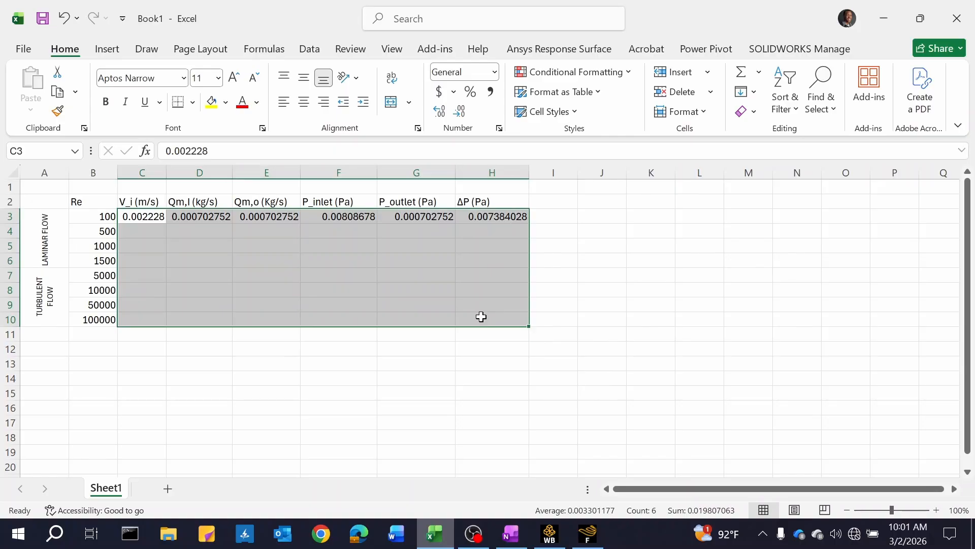
left_click(610, 206)
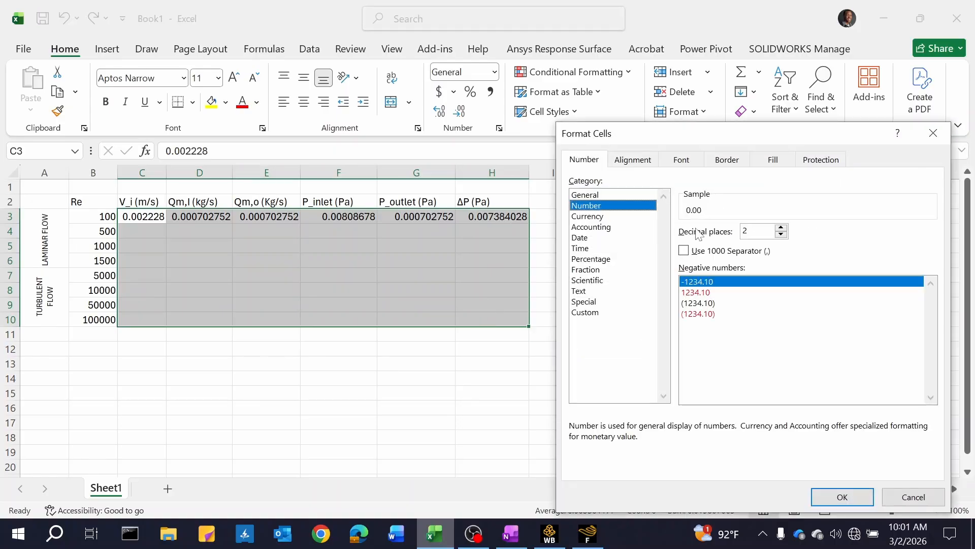
left_click(781, 228)
triple_click(782, 228)
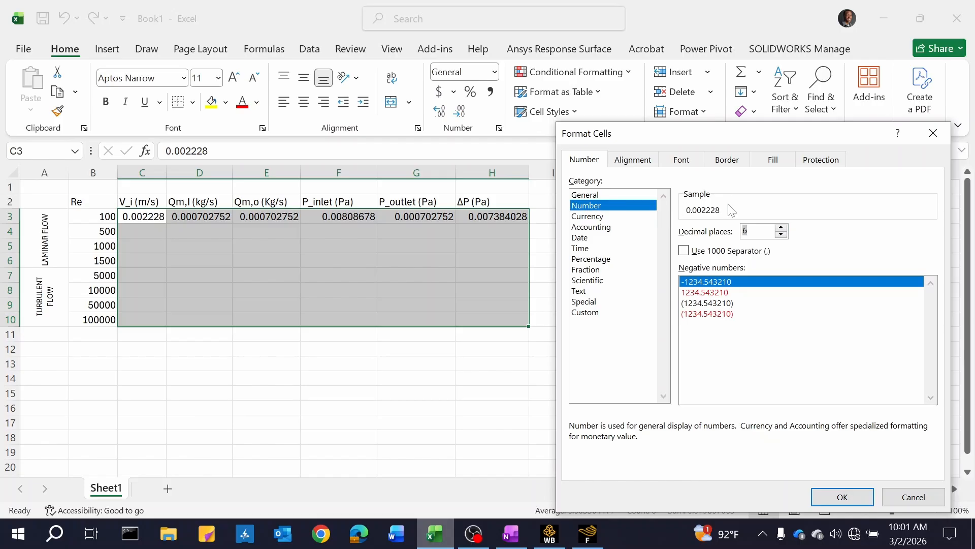
left_click(842, 496)
left_click(490, 437)
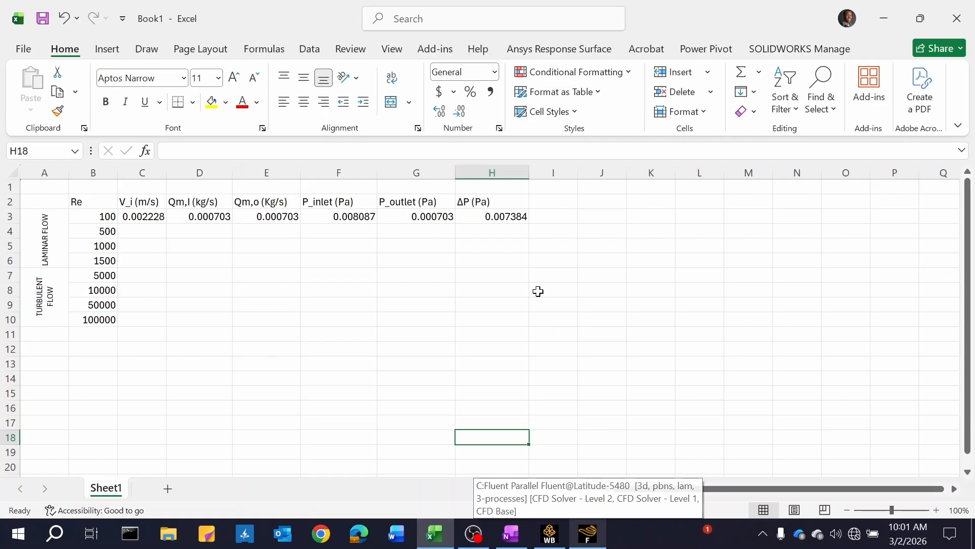
Undo the number formatting of the results range and deselect it
key("ctrl+z")
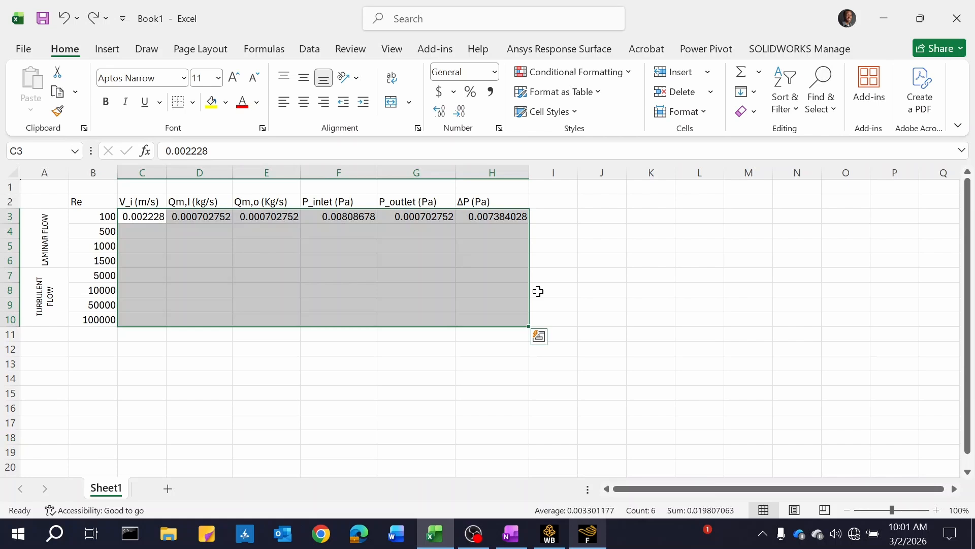
left_click(604, 289)
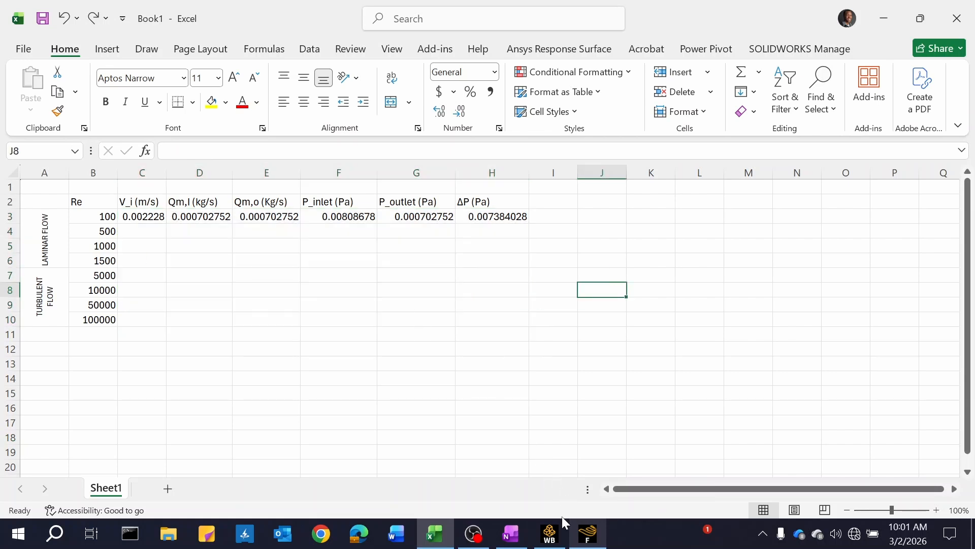
Switch back to Ansys Fluent and close the Flux Reports dialog
left_click(589, 540)
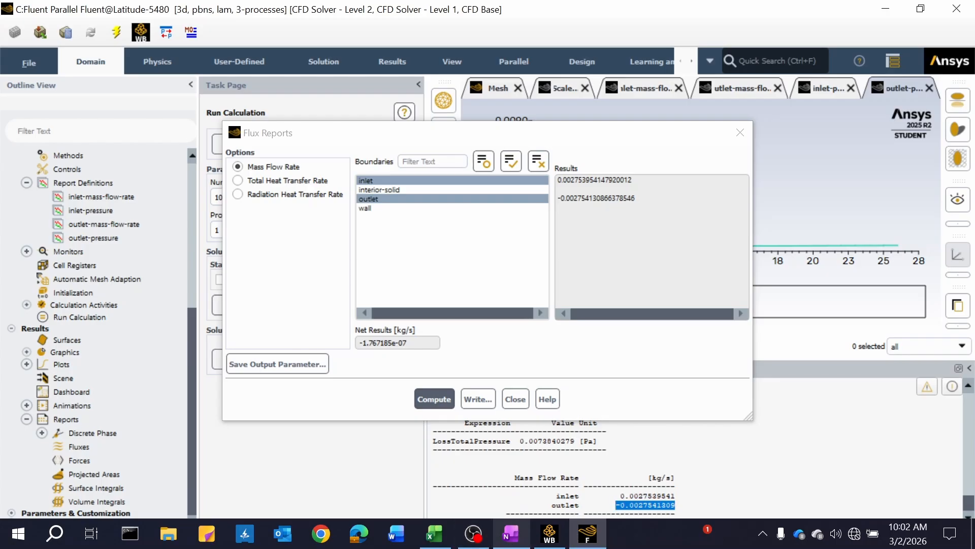
left_click(740, 133)
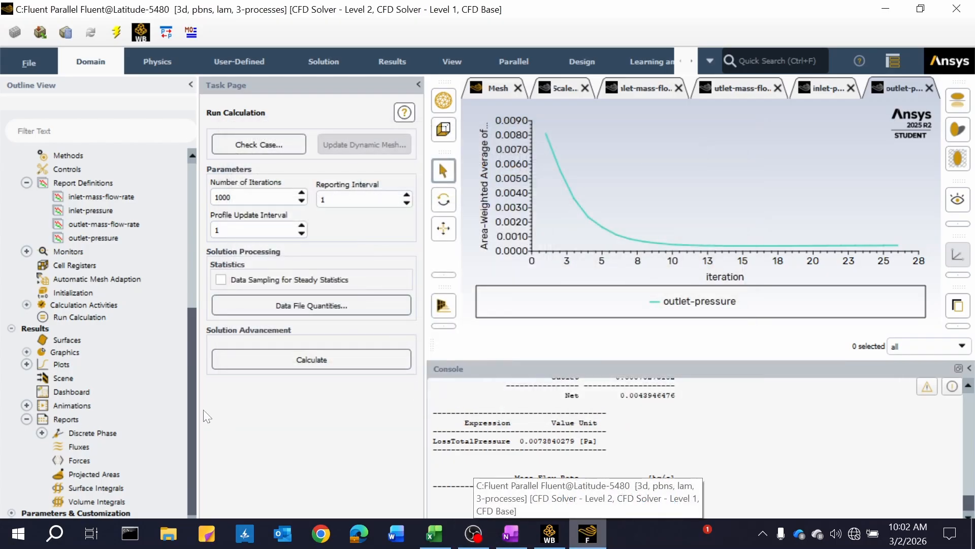
Look through the Setup, Solution and Results branches of the outline tree, including the Graphics and Plots entries
scroll(160, 349, "up", 5)
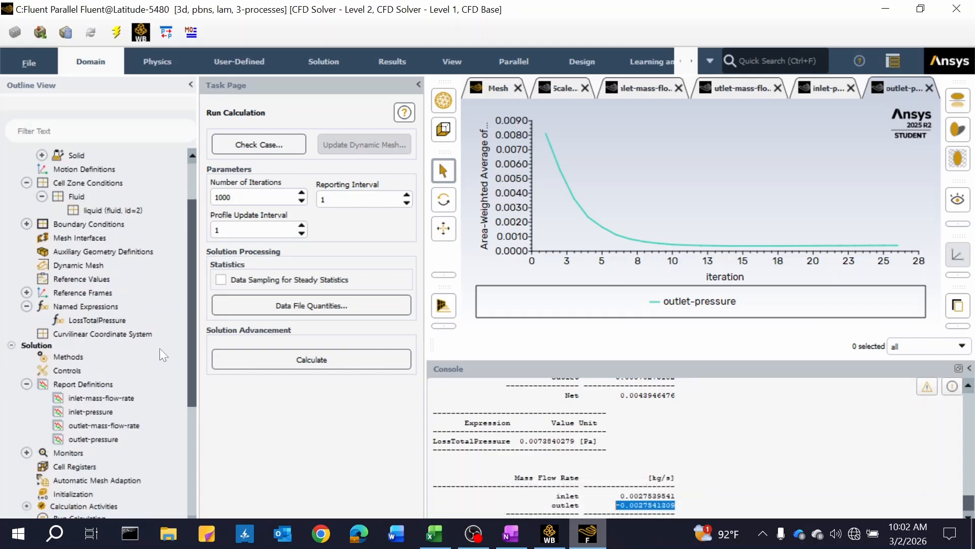
scroll(160, 349, "down", 5)
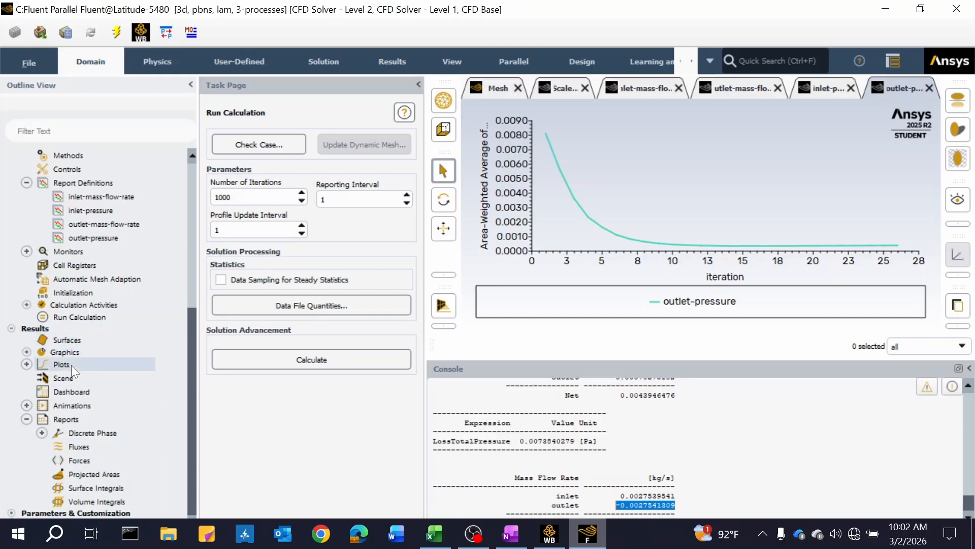
left_click(26, 350)
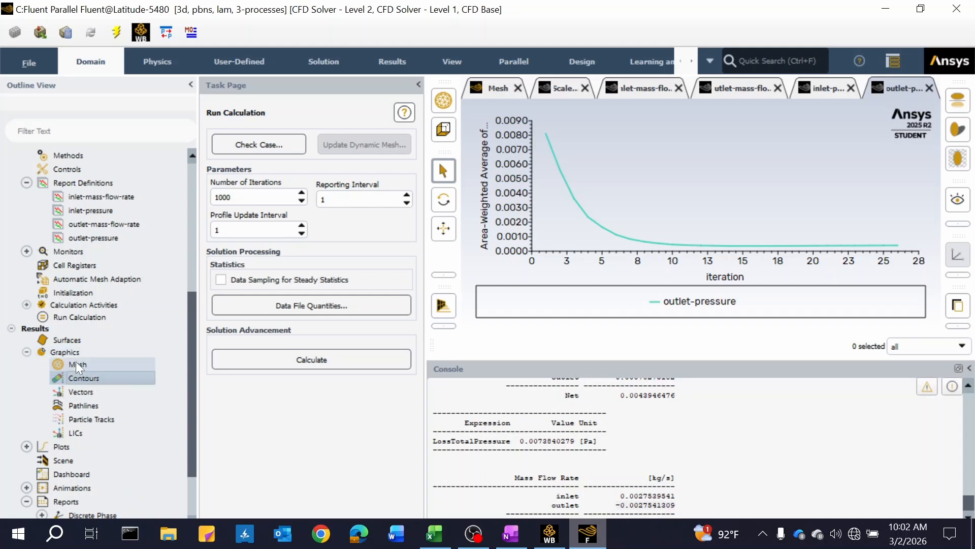
left_click(86, 376)
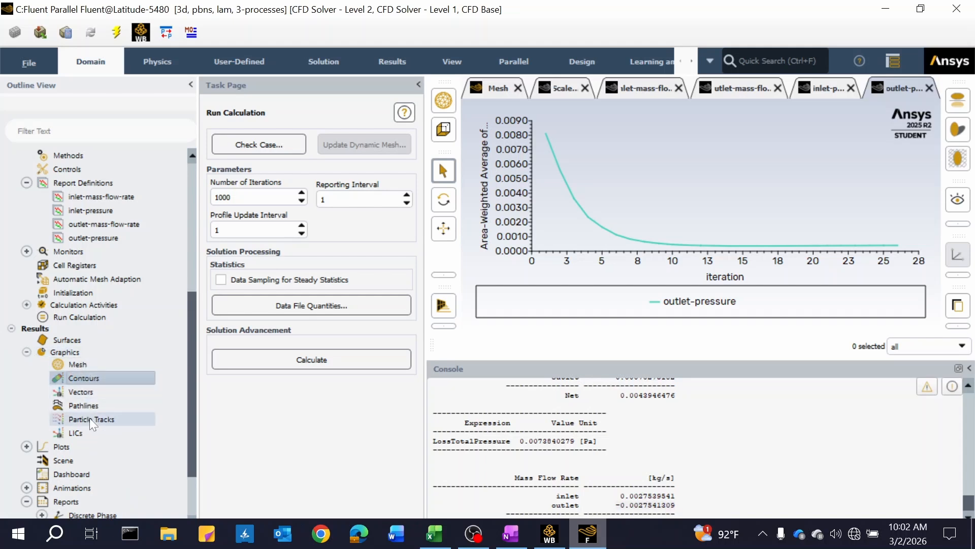
scroll(90, 417, "down", 3)
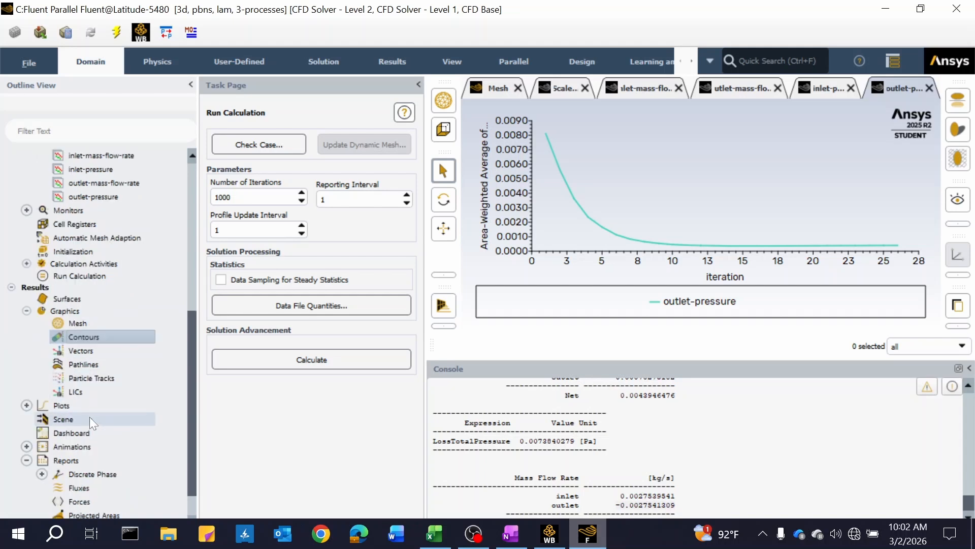
left_click(26, 405)
left_click(27, 406)
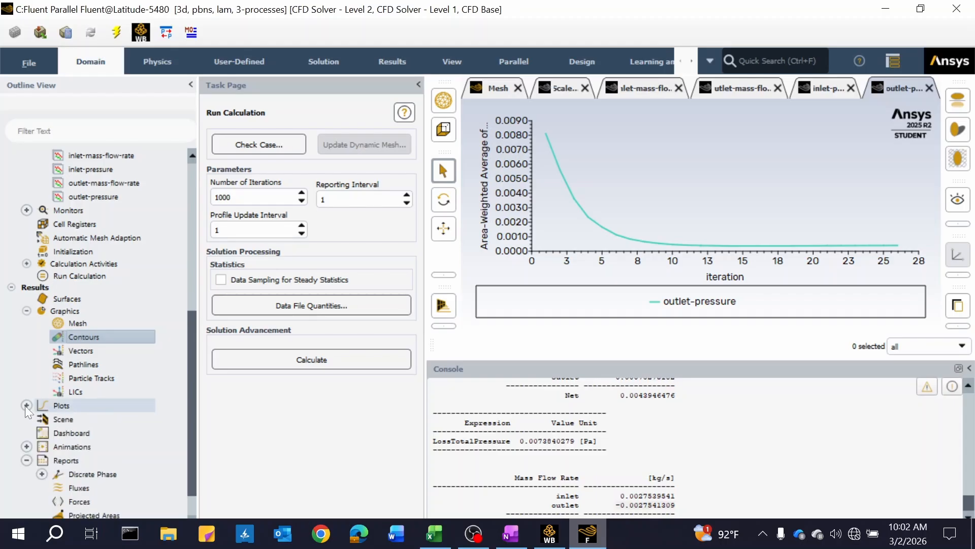
scroll(104, 391, "down", 3)
scroll(104, 391, "up", 6)
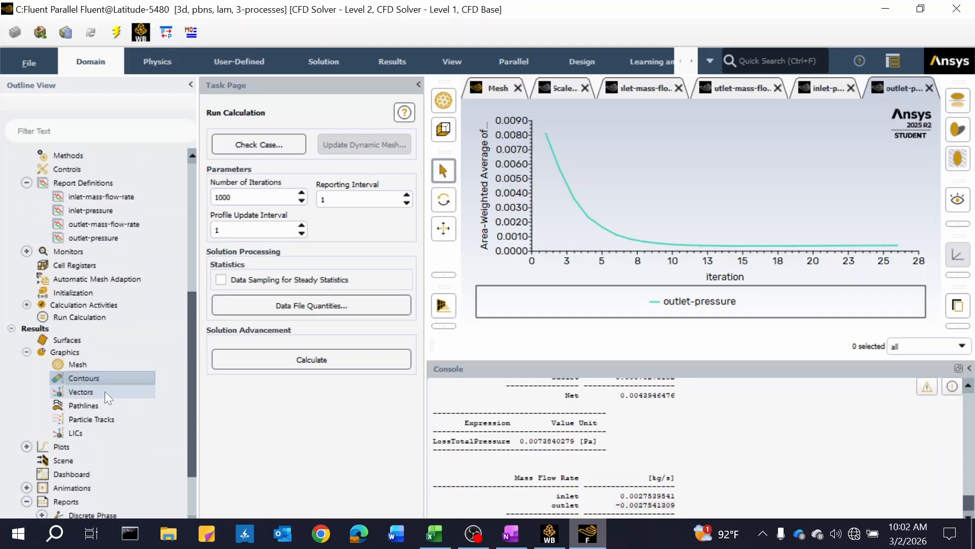
scroll(76, 351, "up", 6)
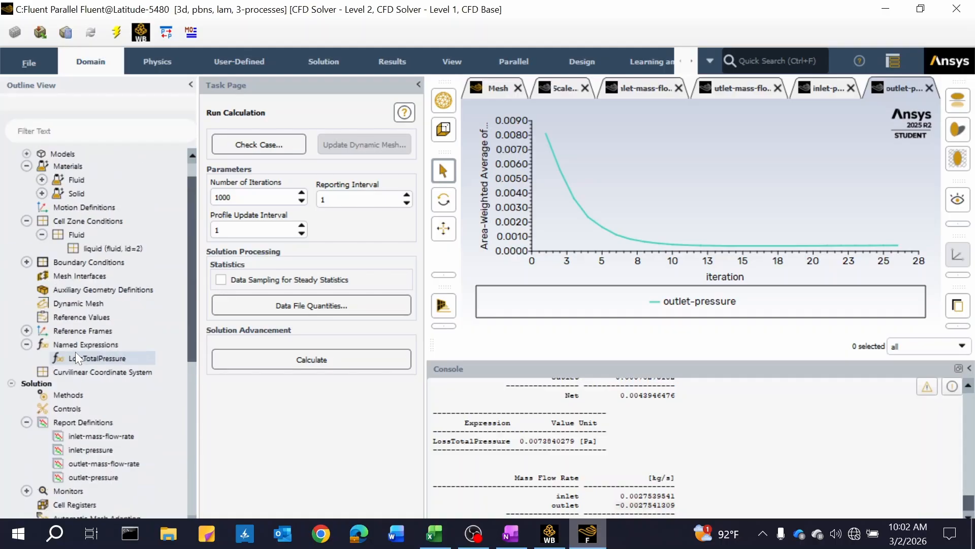
scroll(75, 351, "down", 3)
scroll(75, 351, "up", 5)
scroll(75, 351, "down", 3)
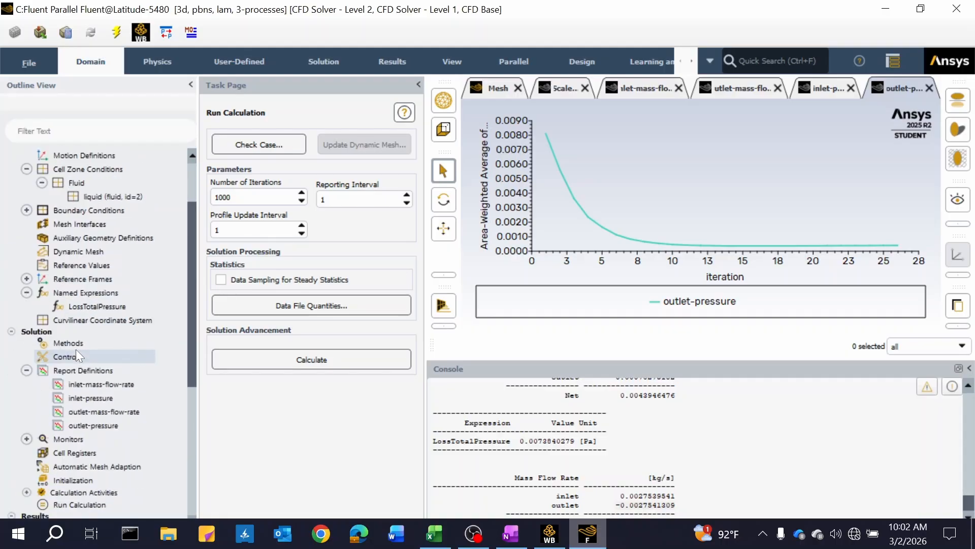
scroll(76, 351, "up", 1)
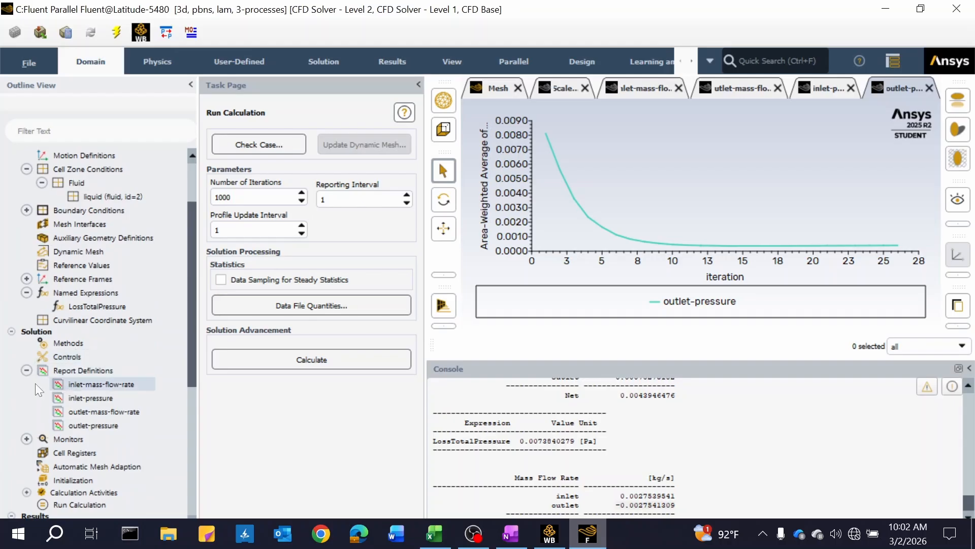
Look through the Monitors and Calculation Activities branches of the outline tree
scroll(42, 358, "down", 2)
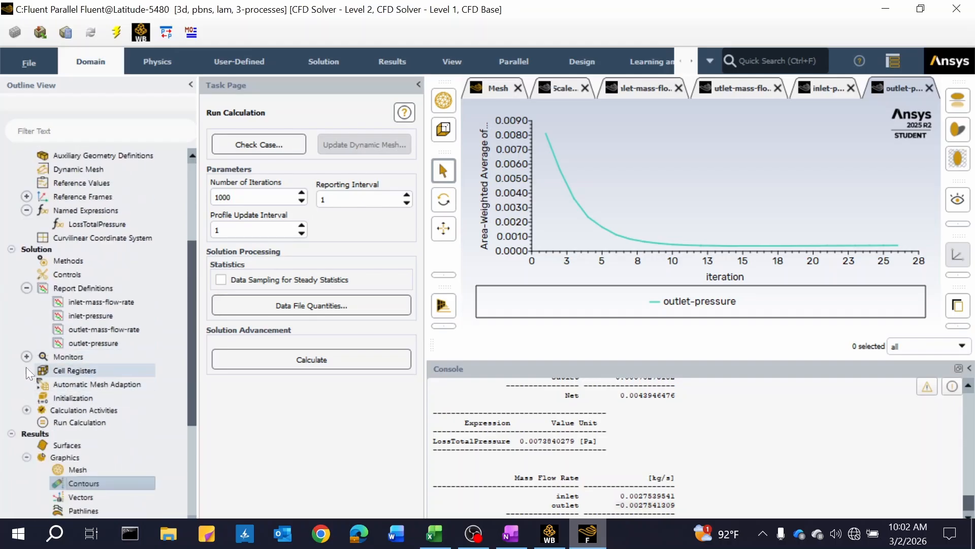
left_click(26, 356)
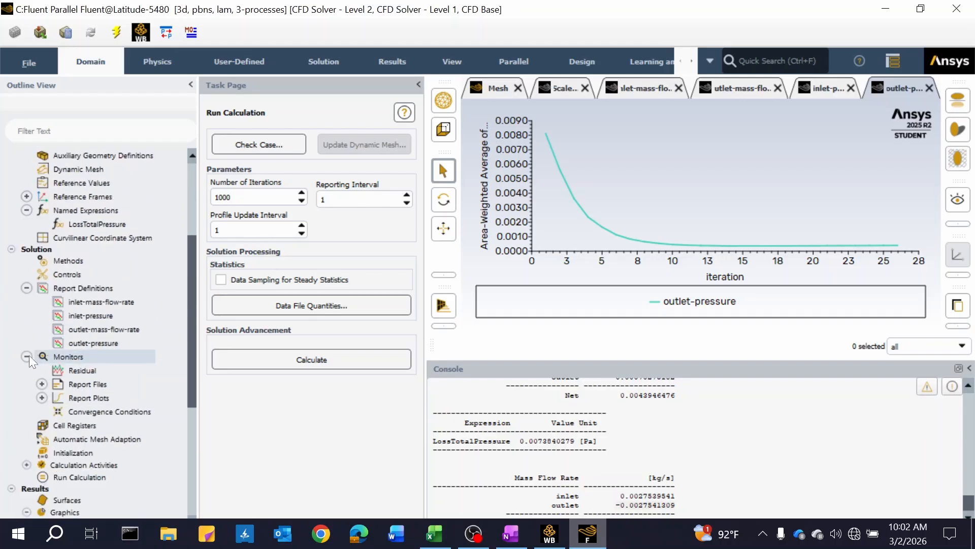
left_click(29, 355)
left_click(25, 410)
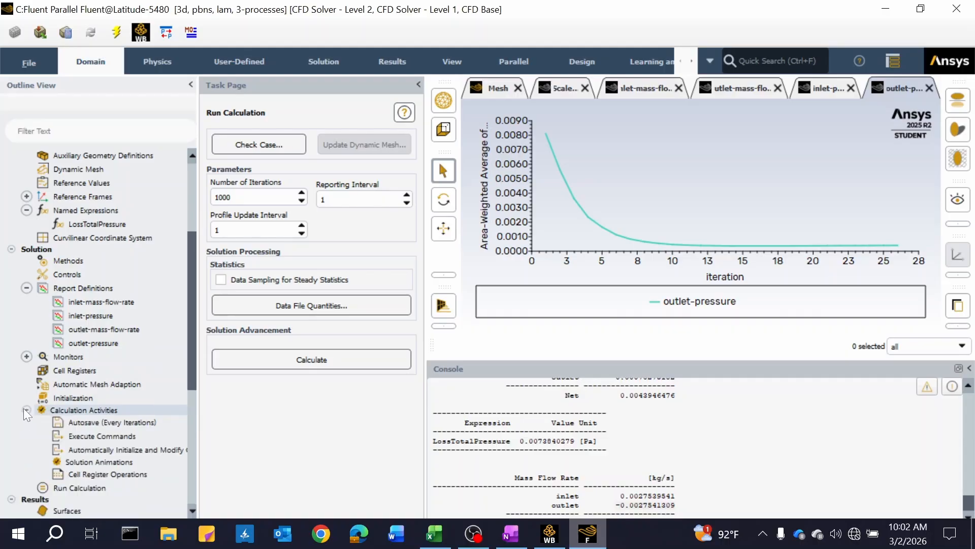
left_click(24, 409)
scroll(54, 434, "down", 1)
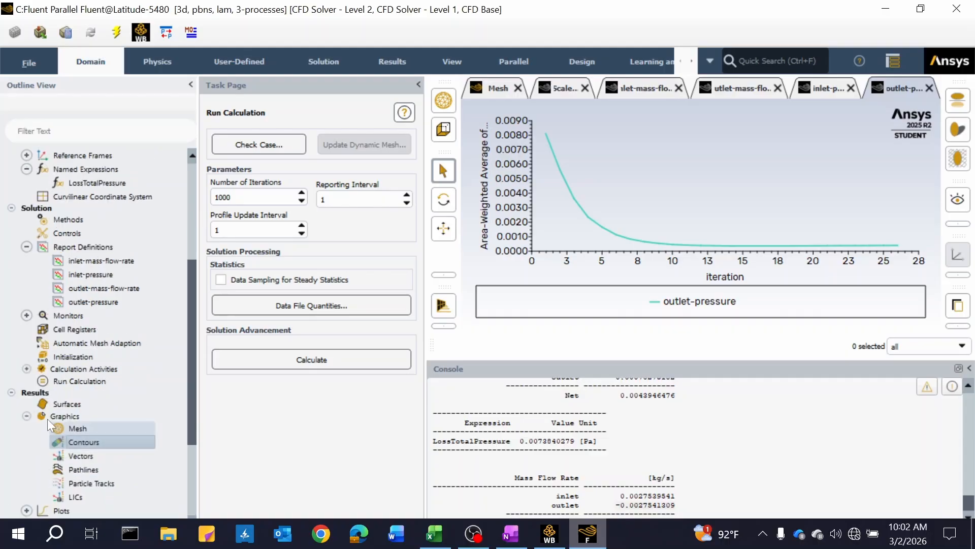
Create an XY plane surface at Z = 0 m with the mesh view shown, and close the plane dialog
right_click(62, 403)
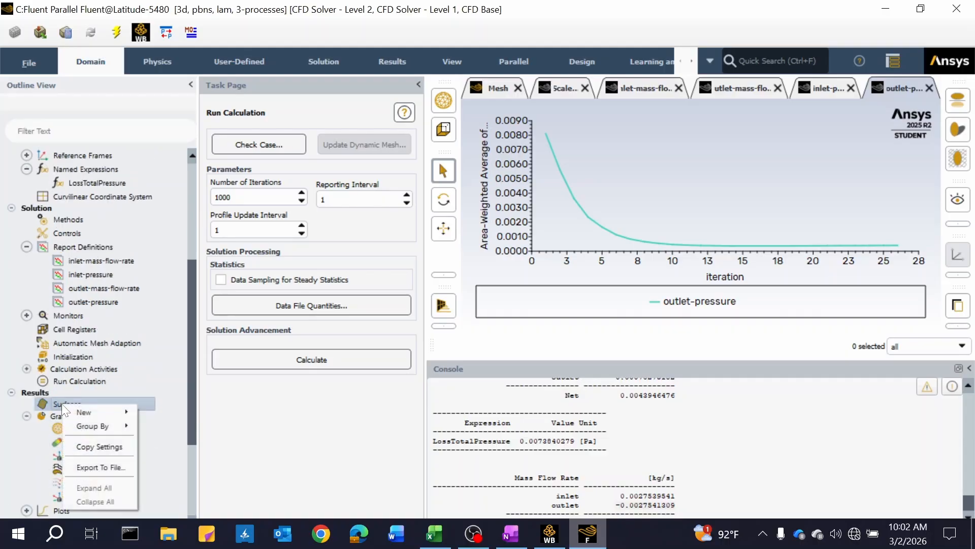
mouse_move(99, 409)
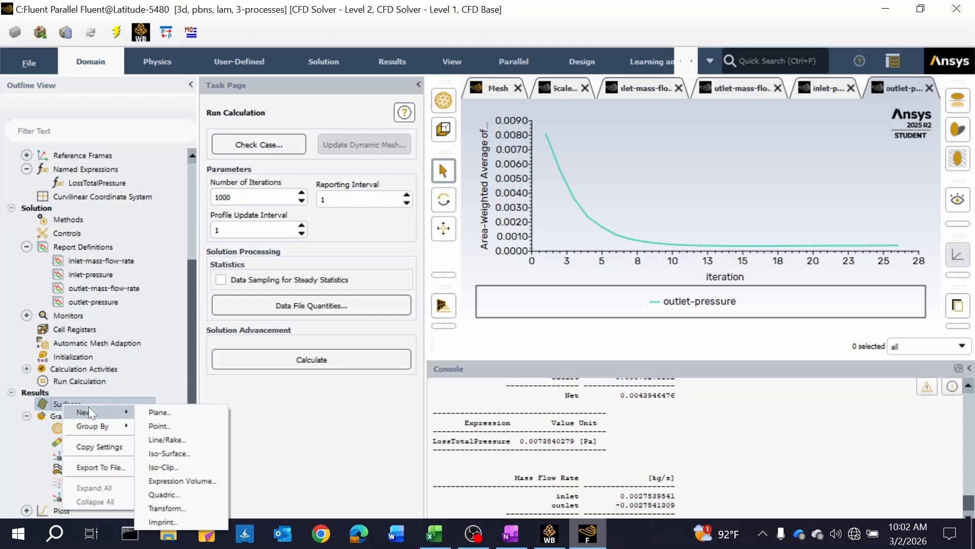
left_click(157, 412)
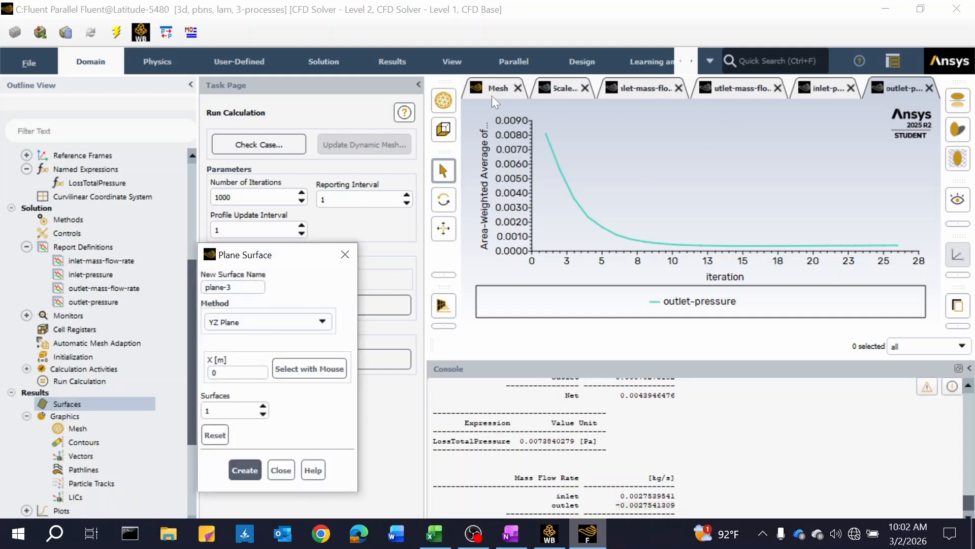
left_click(578, 89)
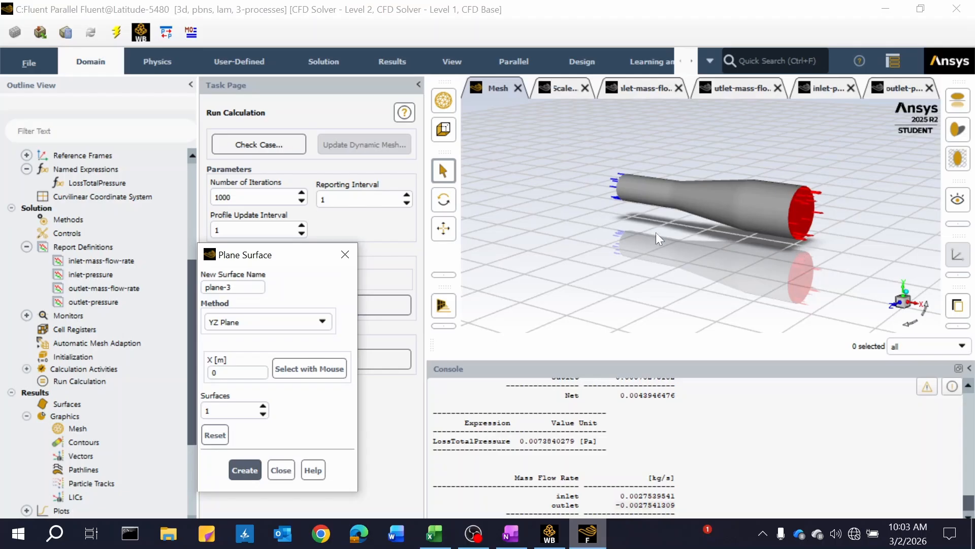
left_click(227, 323)
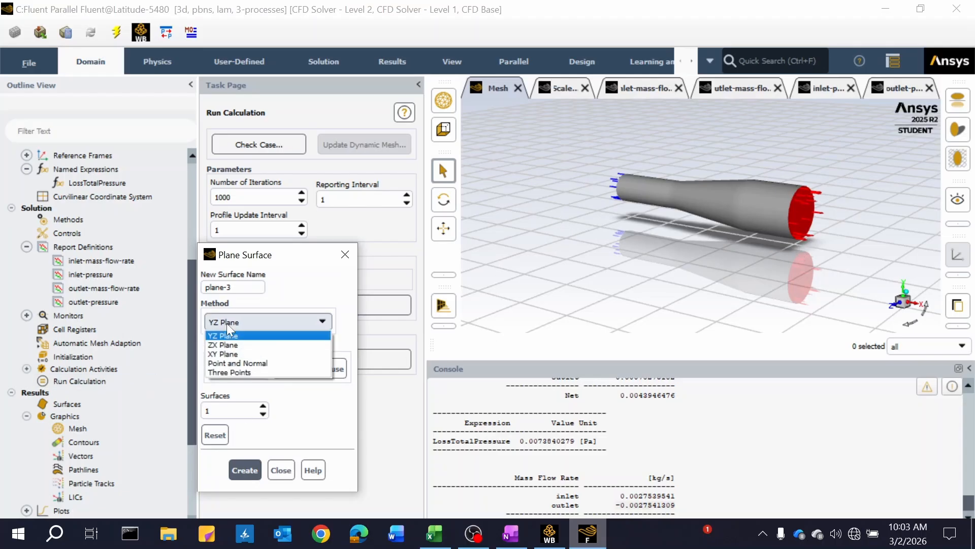
left_click(229, 355)
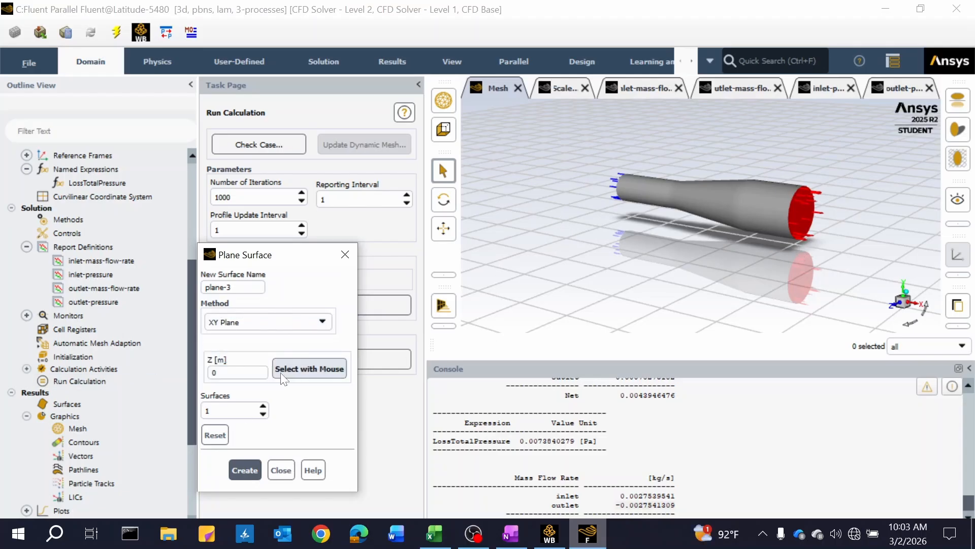
left_click(245, 470)
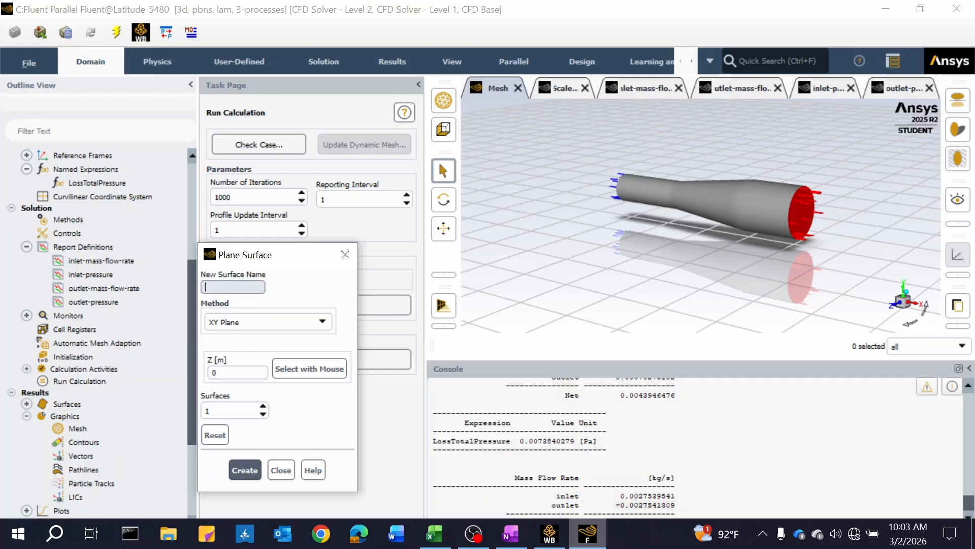
left_click(345, 254)
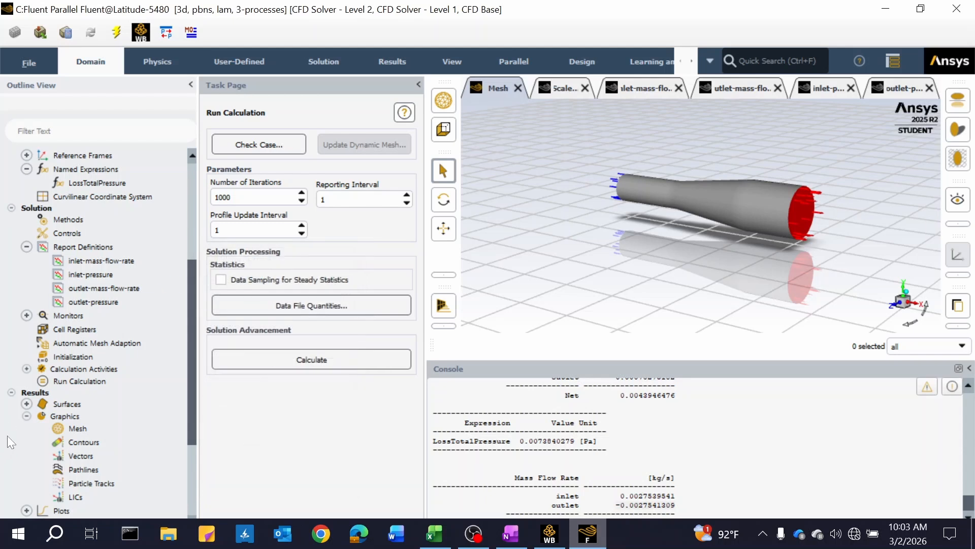
Rename the new XY plane surface to v-plane, save it and close its dialog
left_click(27, 405)
right_click(76, 417)
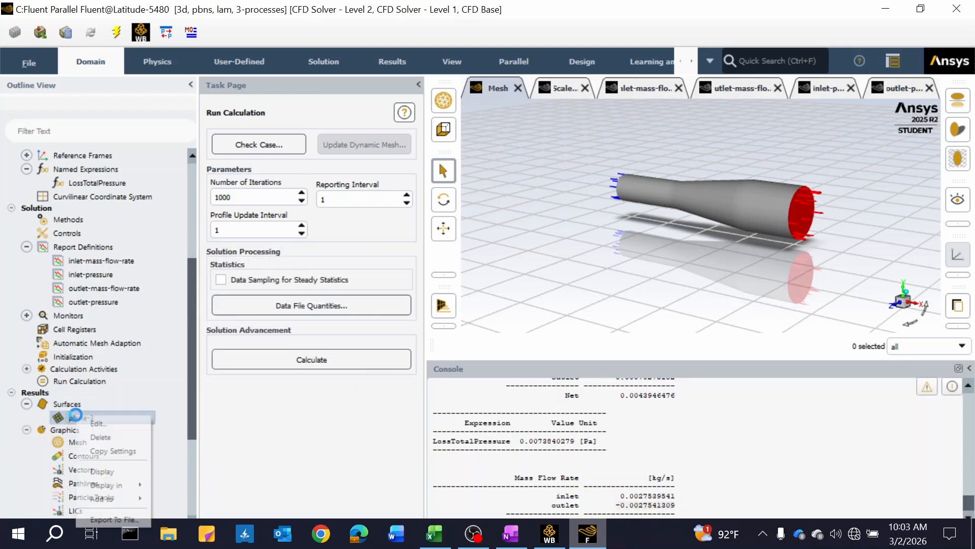
left_click(103, 425)
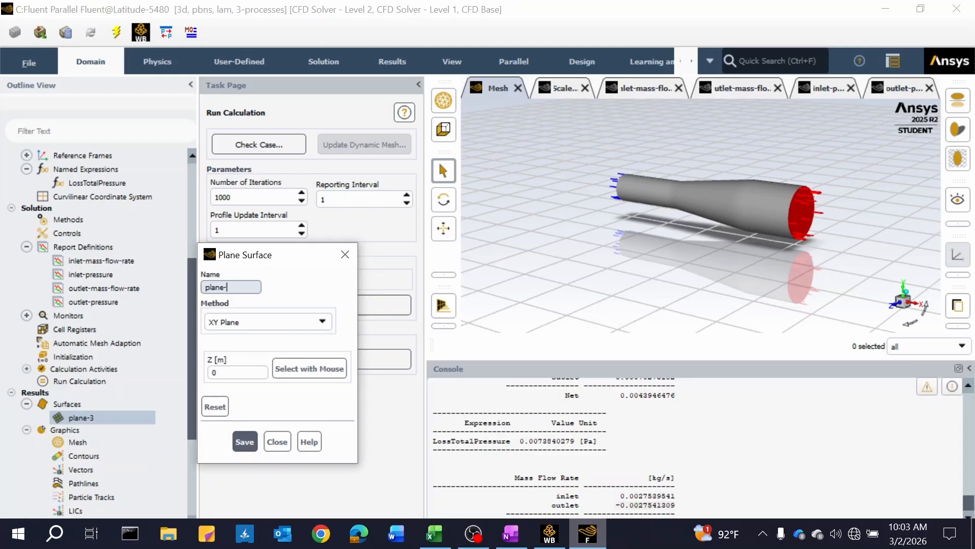
key("BackSpace")
key("BackSpace")
key("BackSpace")
key("BackSpace")
key("BackSpace")
key("BackSpace")
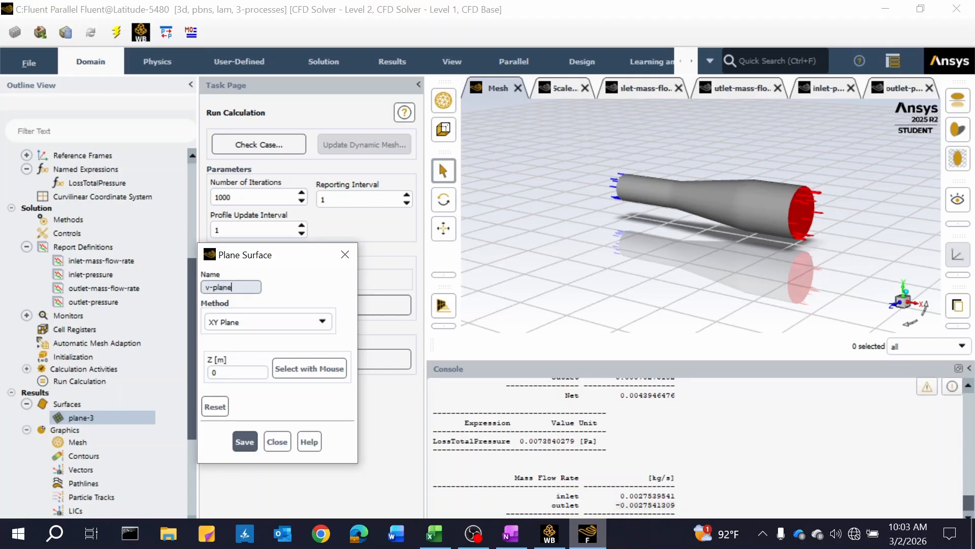
left_click(245, 441)
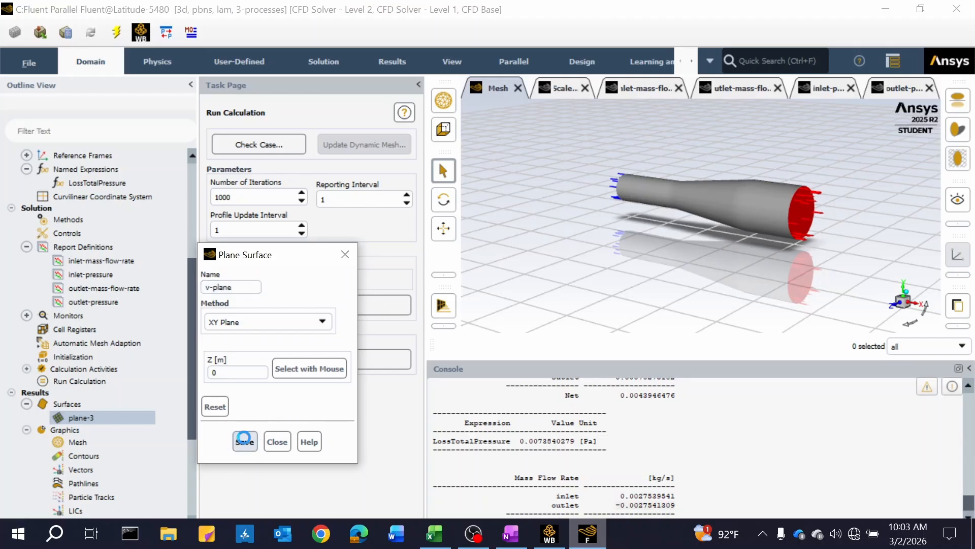
left_click(92, 402)
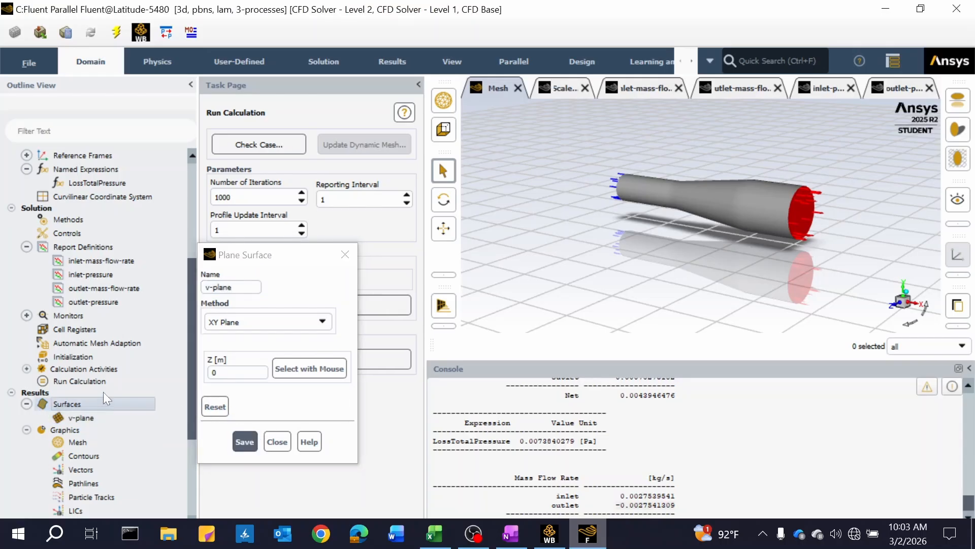
left_click(277, 441)
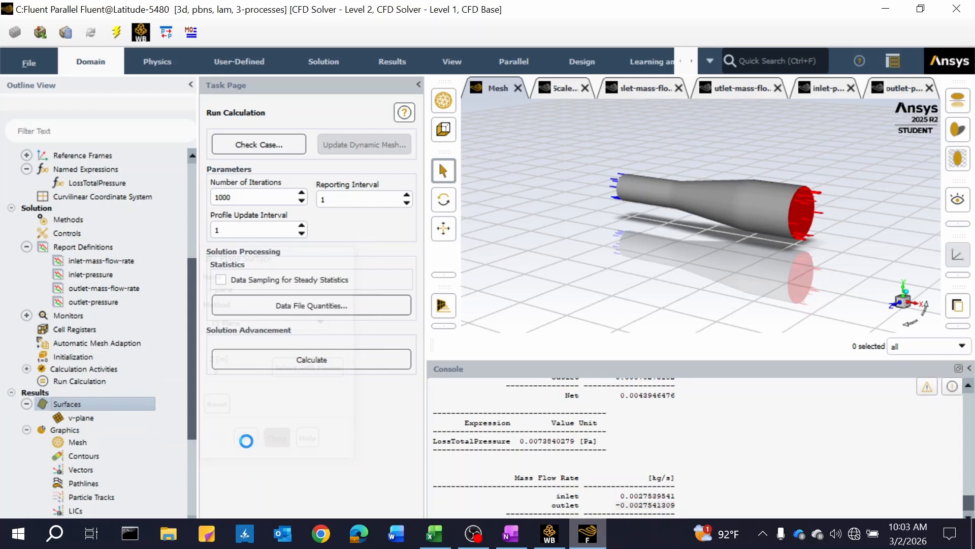
Create a second plane surface named h-plane with the ZX Plane method at Y = 0 m
right_click(147, 404)
mouse_move(172, 410)
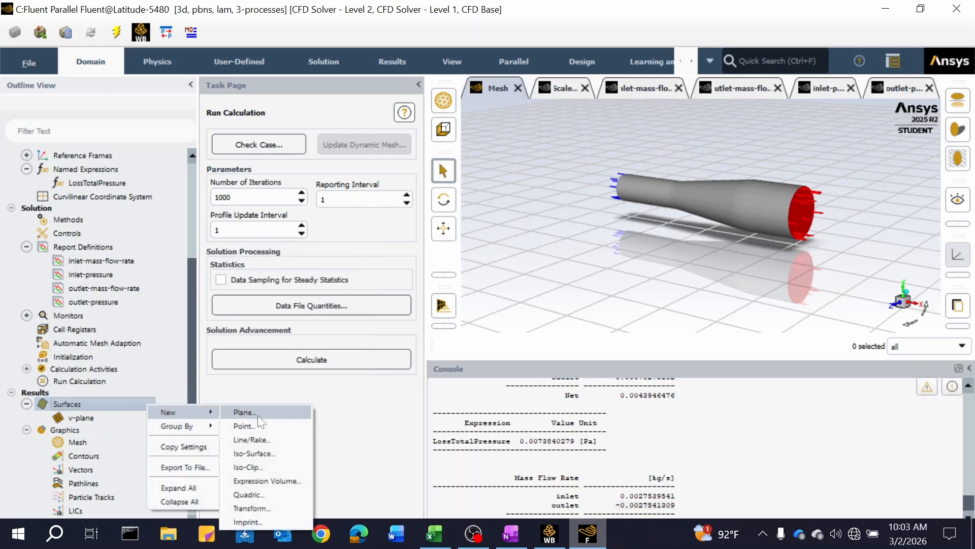
left_click(257, 414)
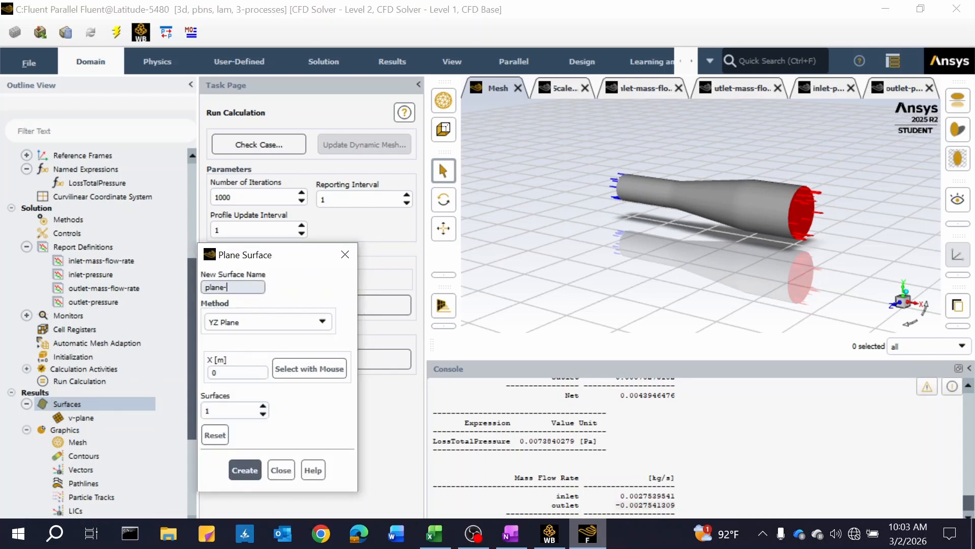
key("BackSpace")
key("BackSpace")
key("BackSpace")
key("BackSpace")
key("BackSpace")
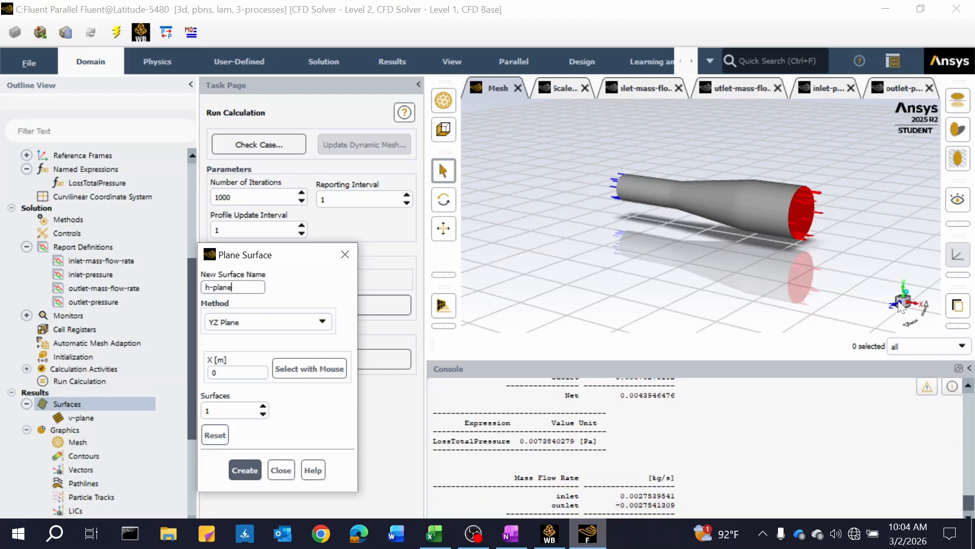
left_click(913, 310)
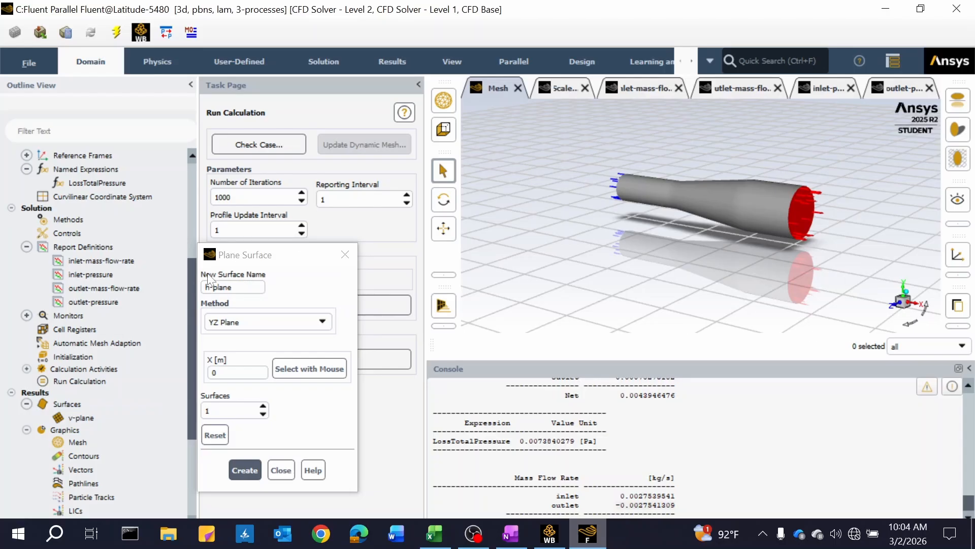
left_click(299, 322)
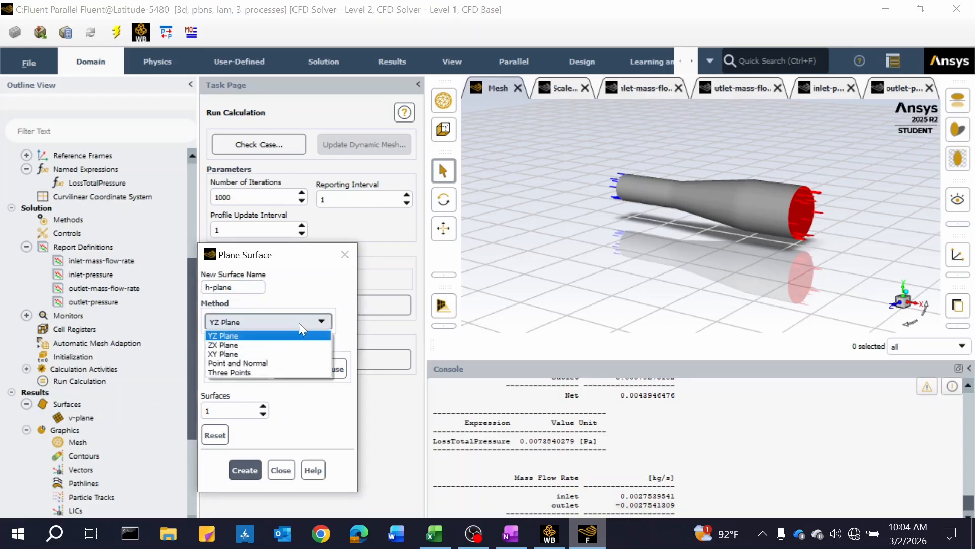
left_click(251, 346)
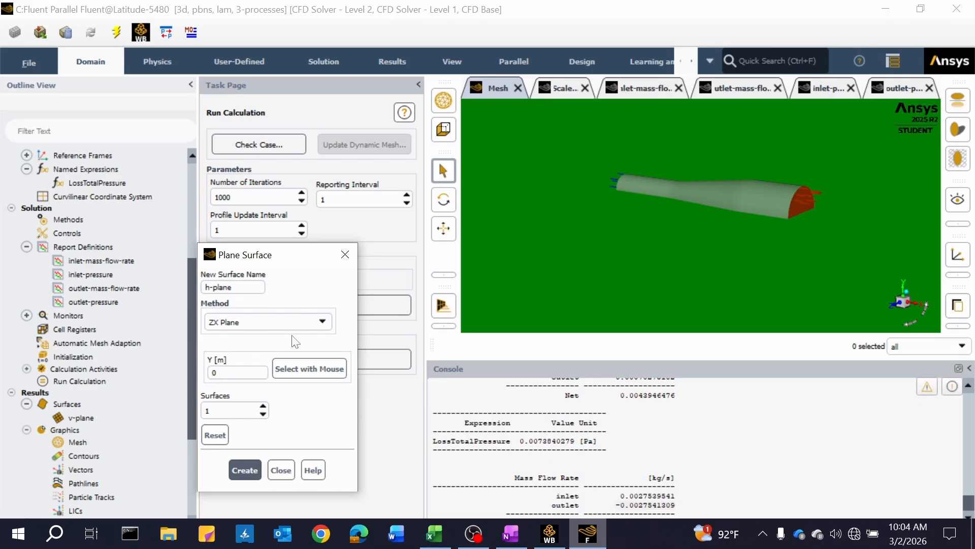
left_click(245, 470)
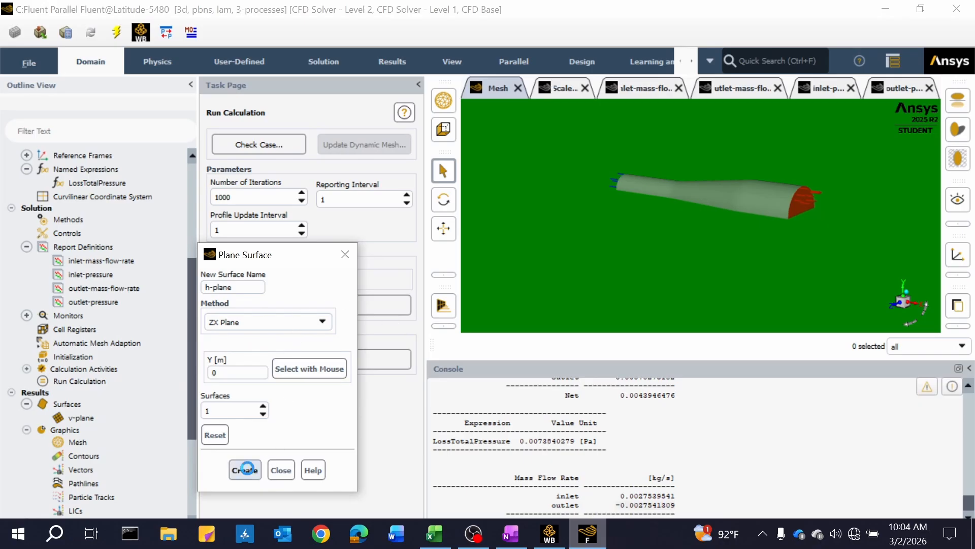
left_click(281, 470)
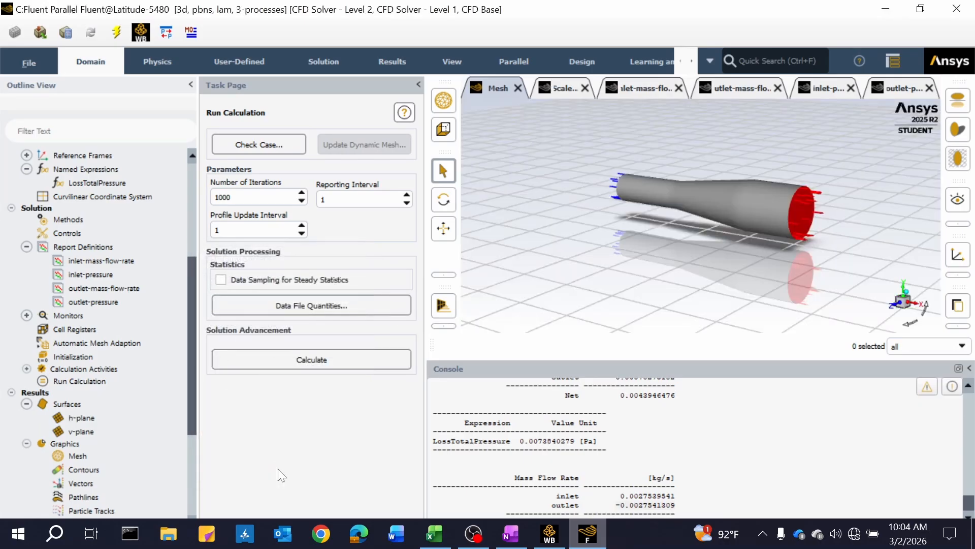
Display the v-plane surface and the h-plane surface one after the other in the mesh view
left_click(99, 415)
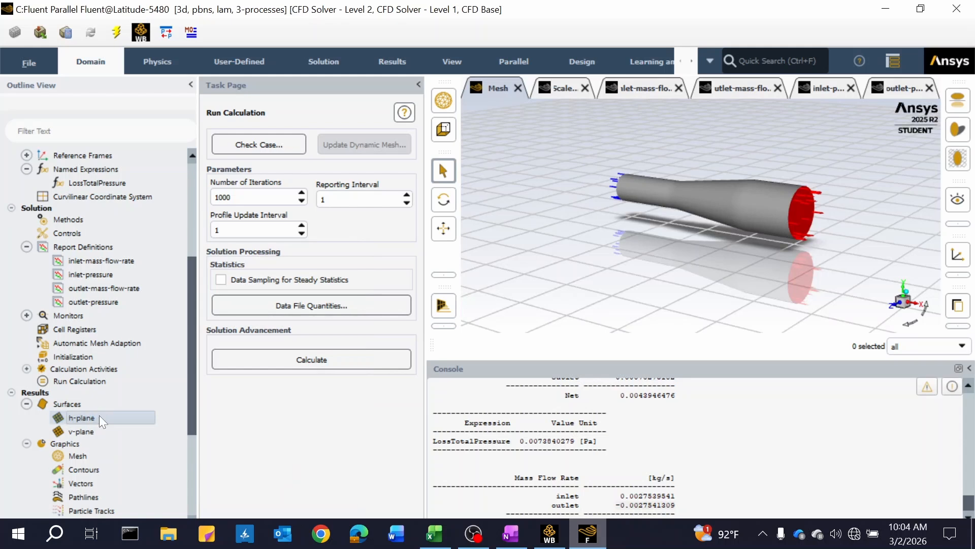
right_click(94, 428)
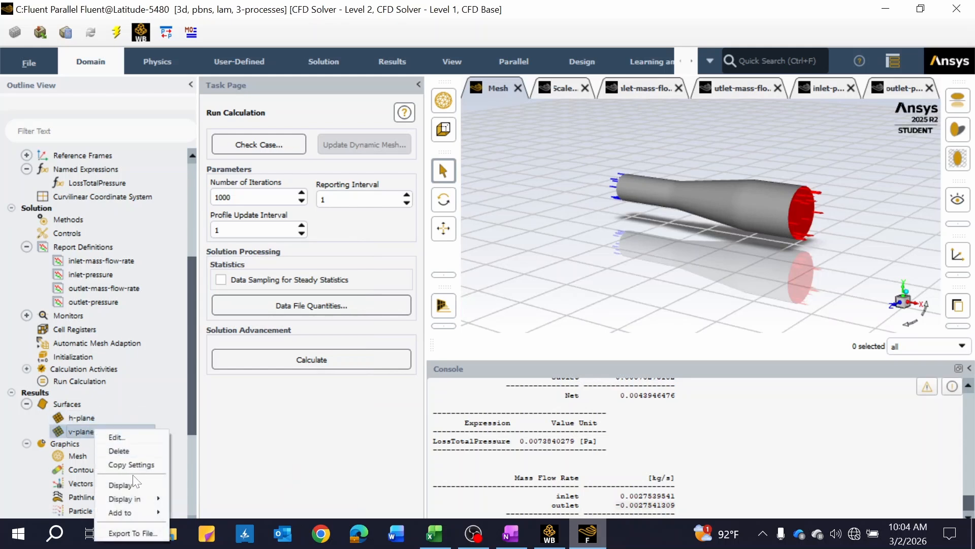
left_click(127, 484)
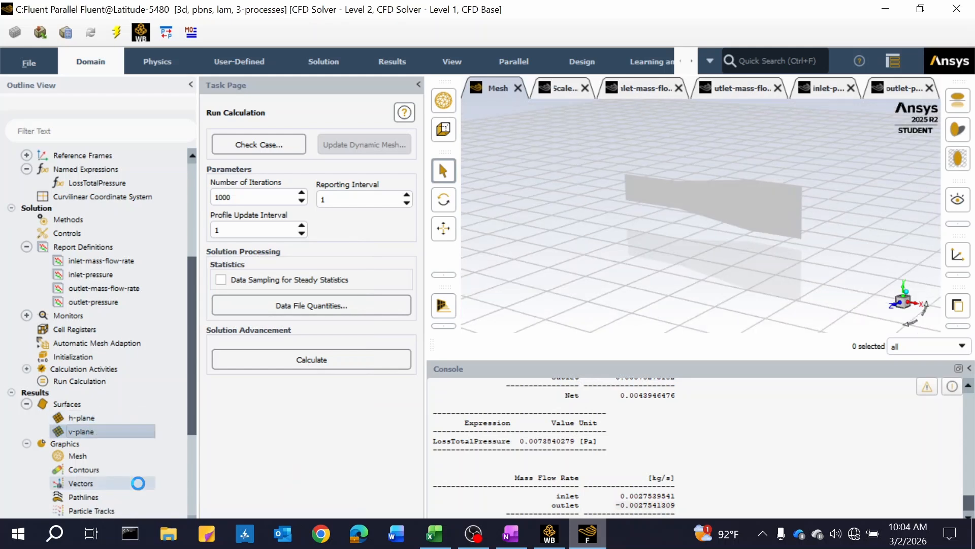
right_click(96, 419)
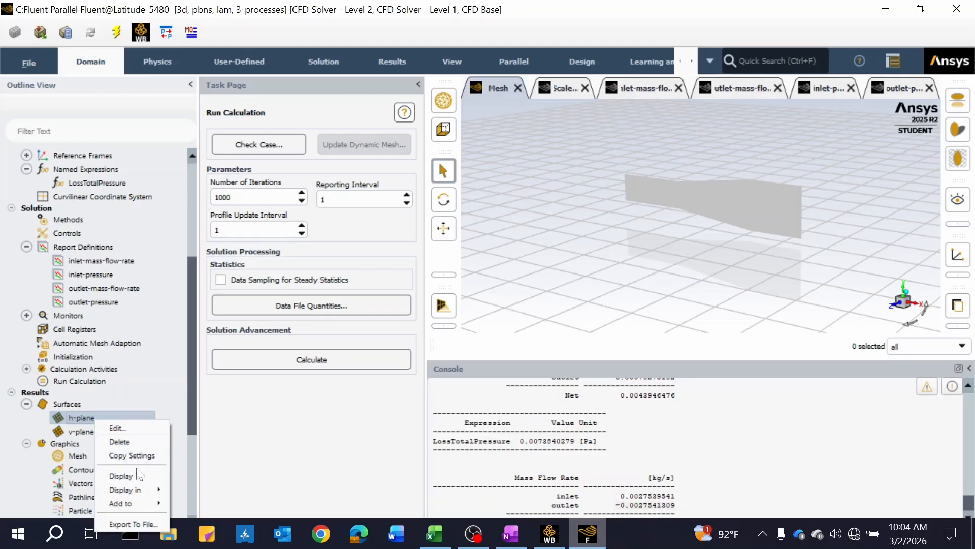
left_click(129, 474)
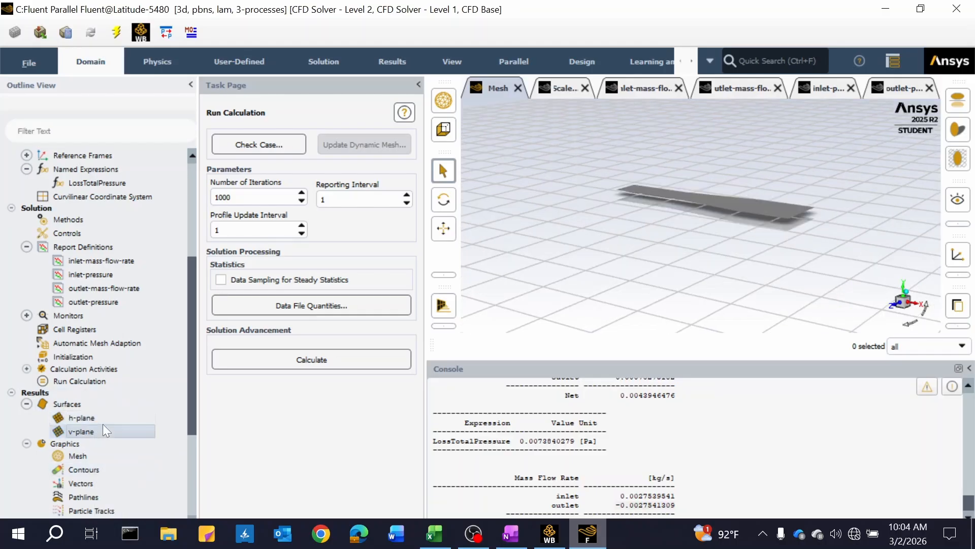
left_click(122, 404)
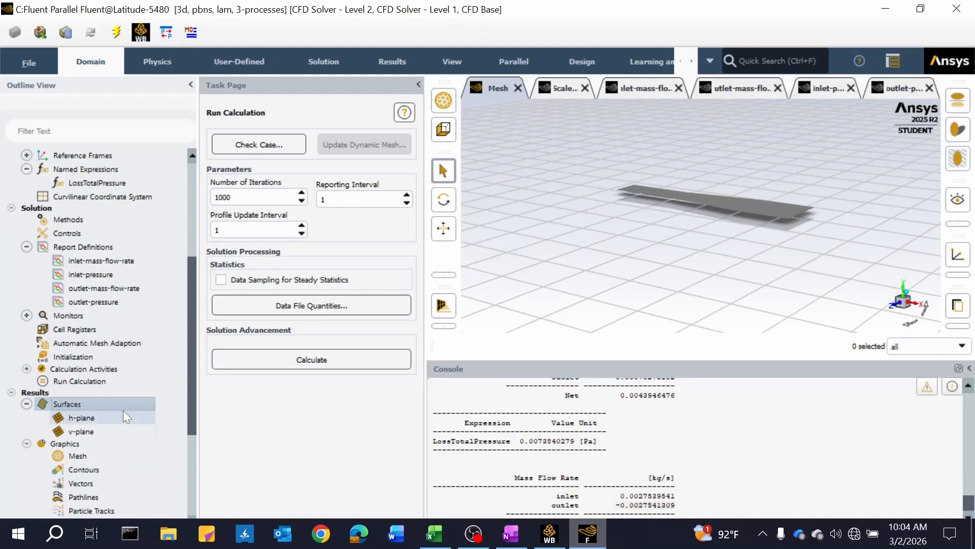
right_click(110, 405)
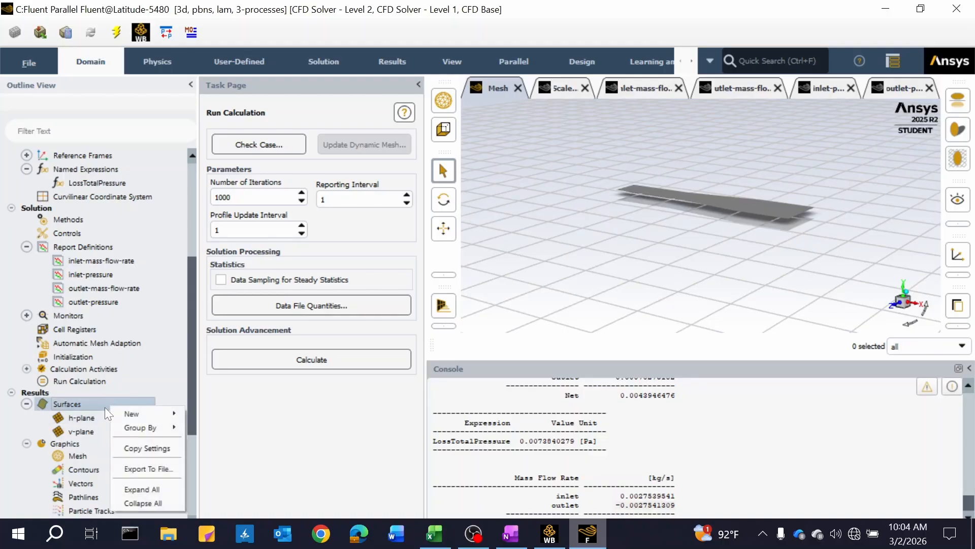
left_click(94, 418)
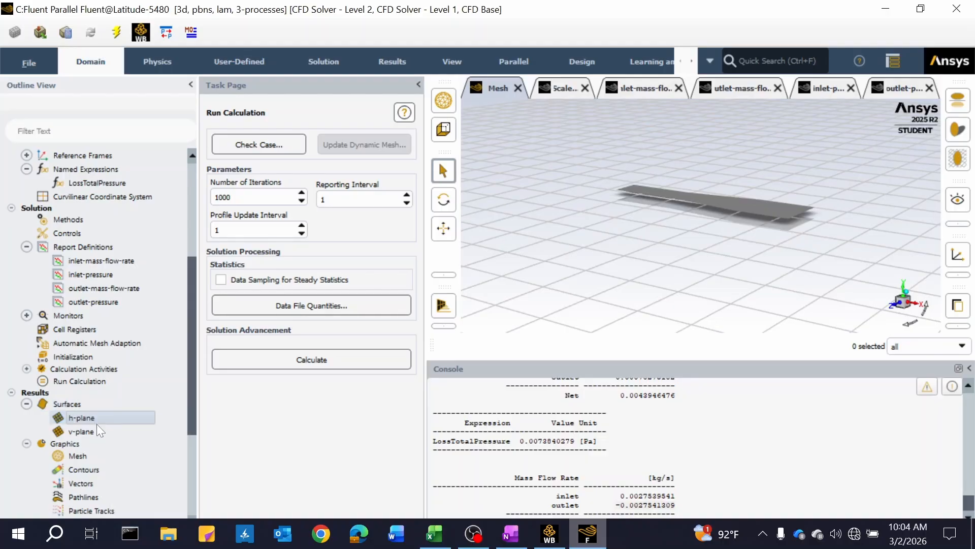
right_click(106, 432)
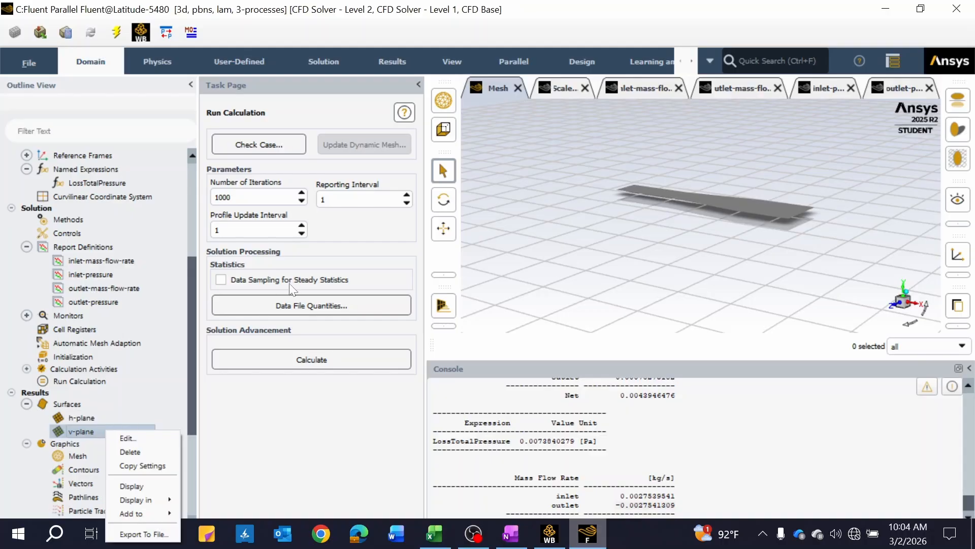
Start a new contour plot under the results graphics and name it velocity-contour
left_click(213, 418)
left_click_drag(191, 432, 176, 470)
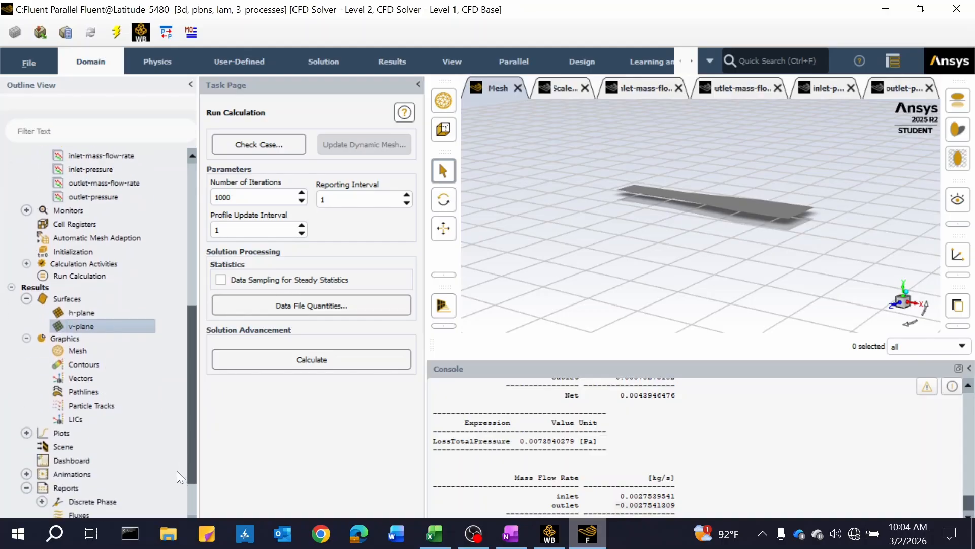
left_click(90, 367)
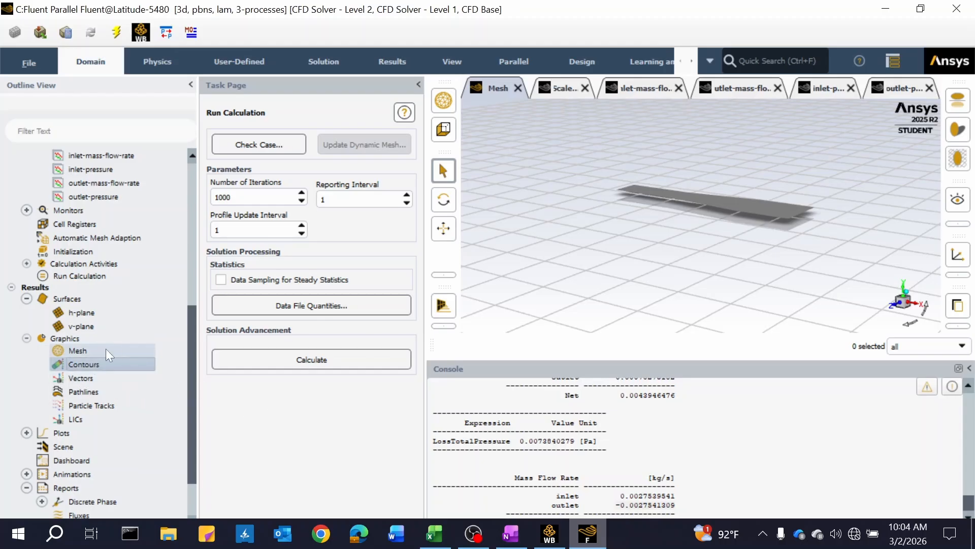
left_click(80, 299)
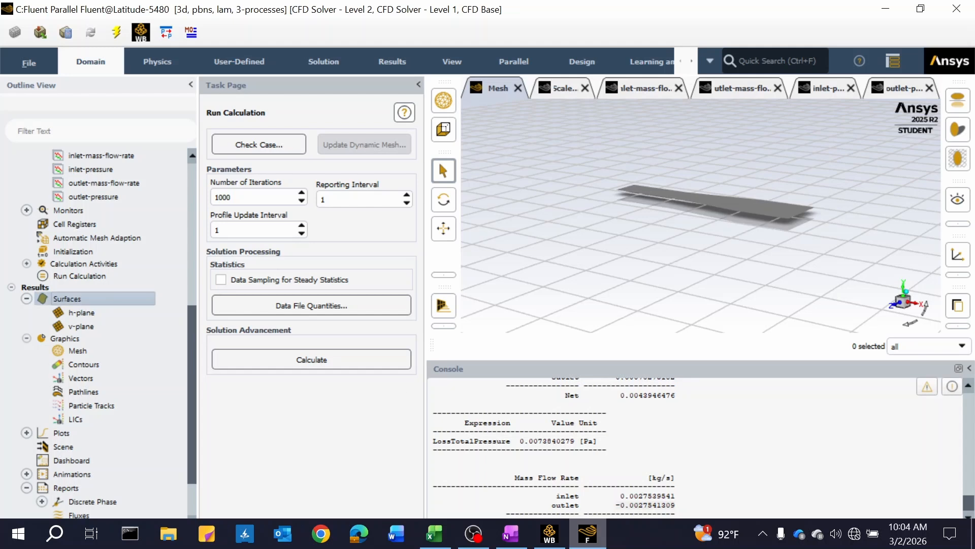
left_click(57, 362)
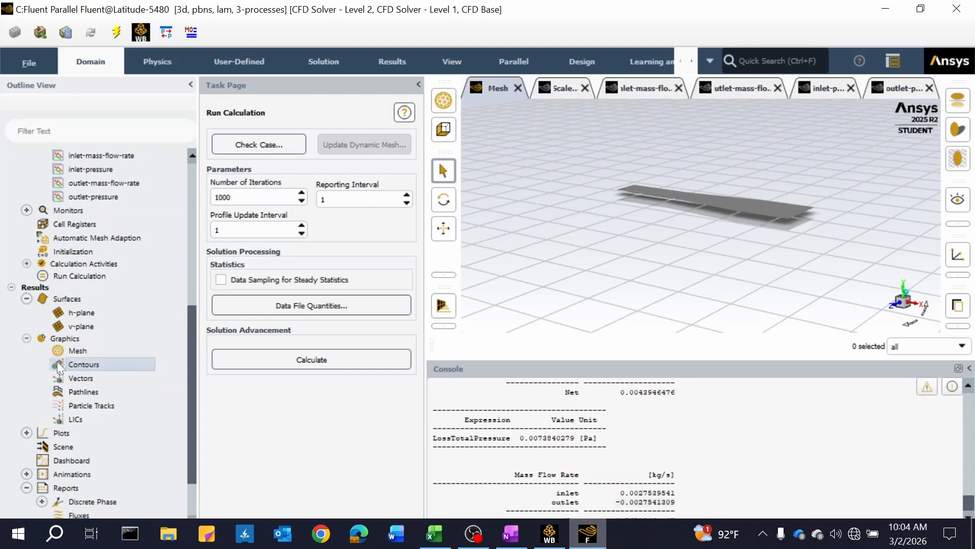
double_click(78, 364)
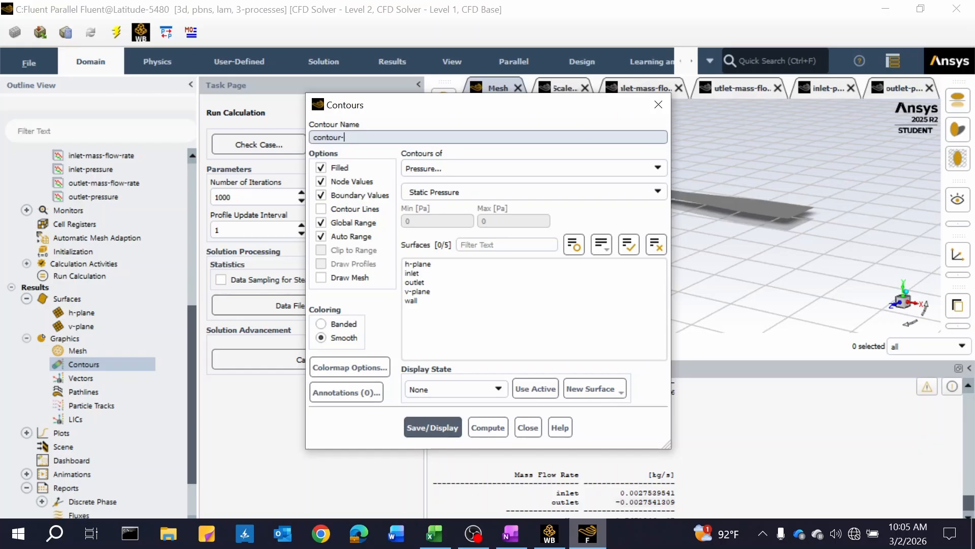
key("BackSpace")
key("BackSpace")
key("BackSpace")
key("BackSpace")
key("BackSpace")
key("BackSpace")
key("BackSpace")
key("BackSpace")
type("velocity-con")
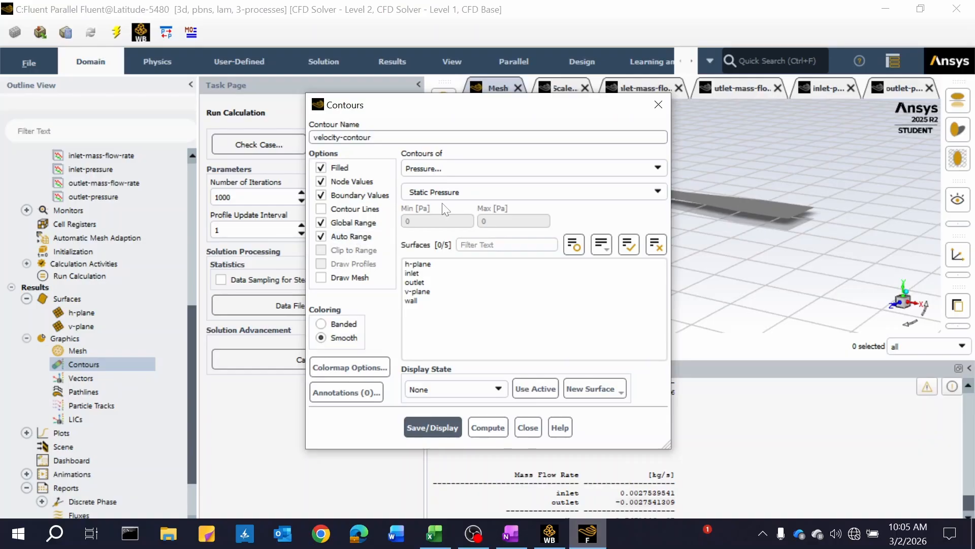
Set the contour plot's variable to Velocity with the Velocity Magnitude component
left_click(635, 168)
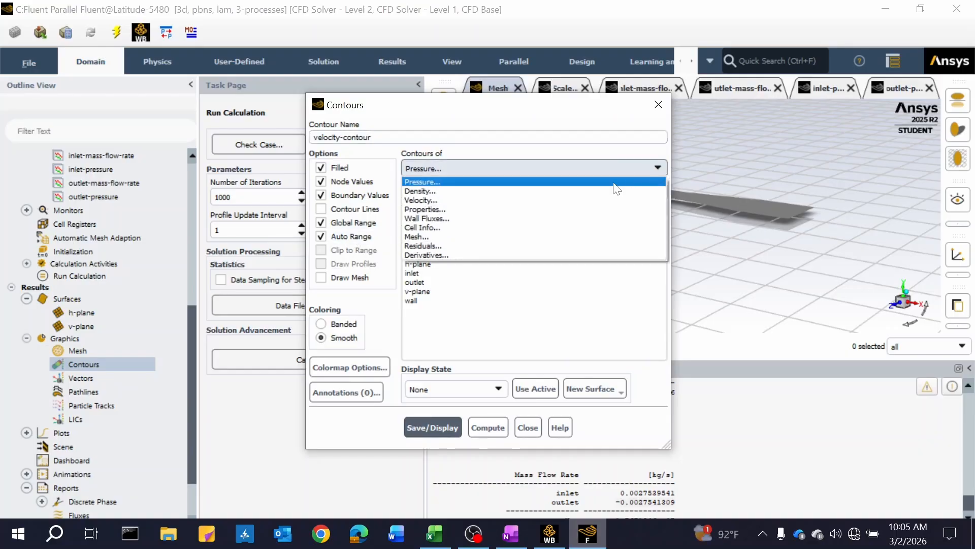
left_click(451, 200)
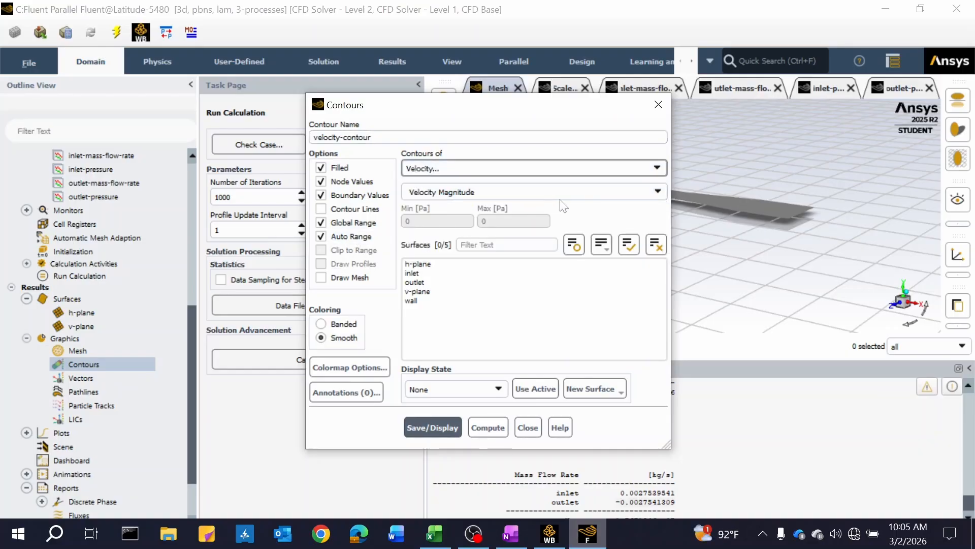
left_click(657, 192)
left_click(657, 192)
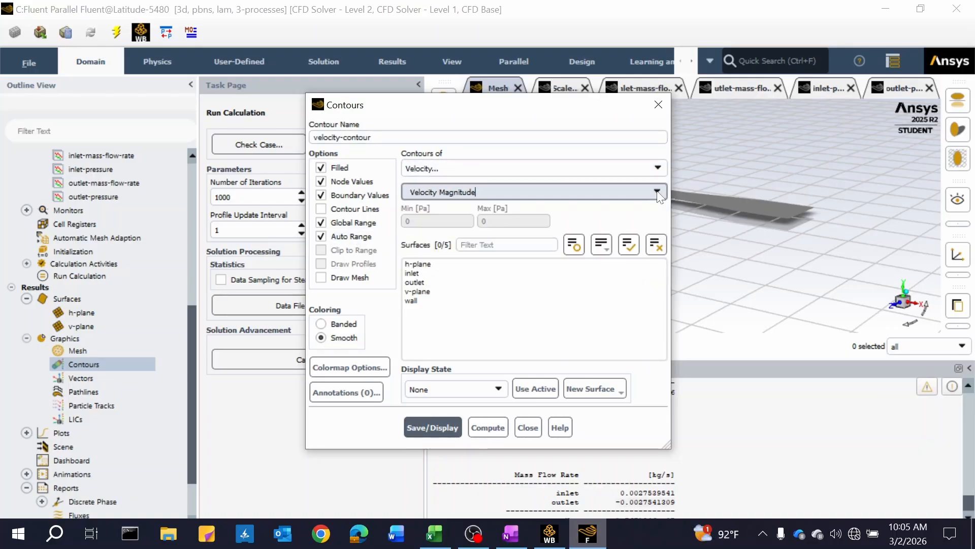
Assign the h-plane and v-plane surfaces to the velocity contour, enable Contour Lines, and save and display it
left_click(435, 264)
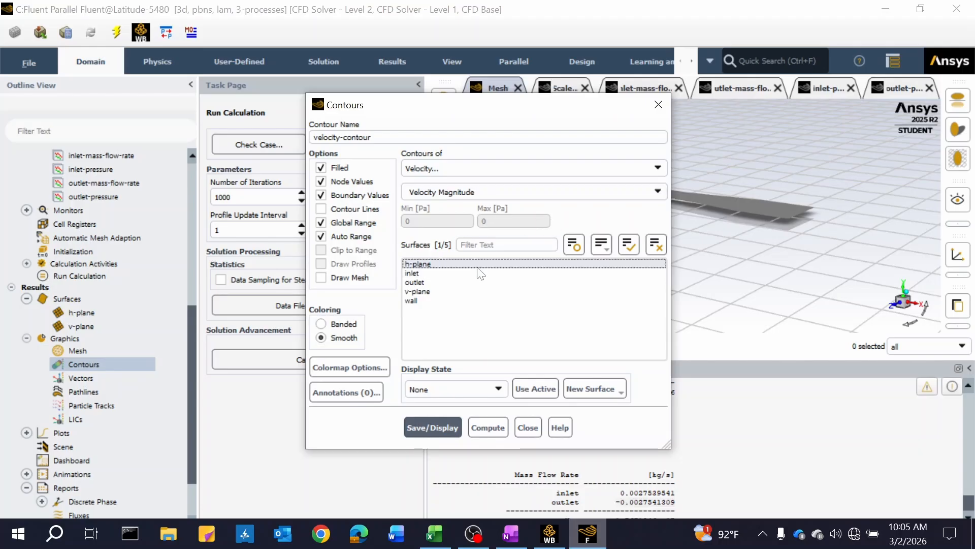
left_click(436, 291)
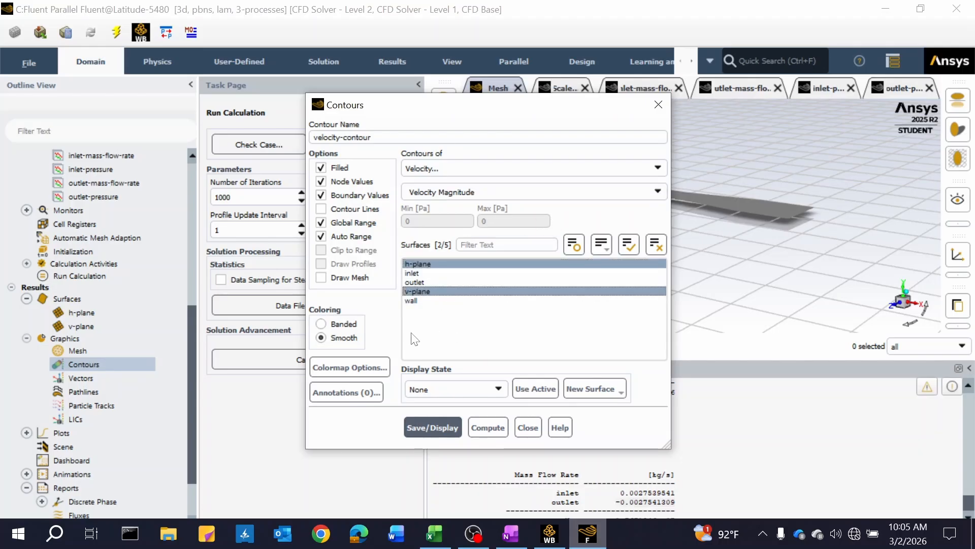
left_click(321, 209)
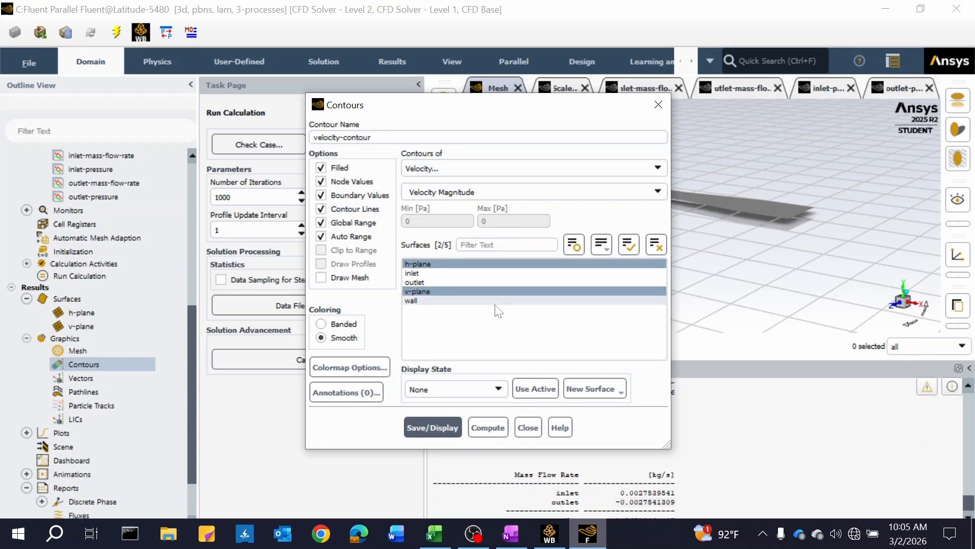
left_click(449, 429)
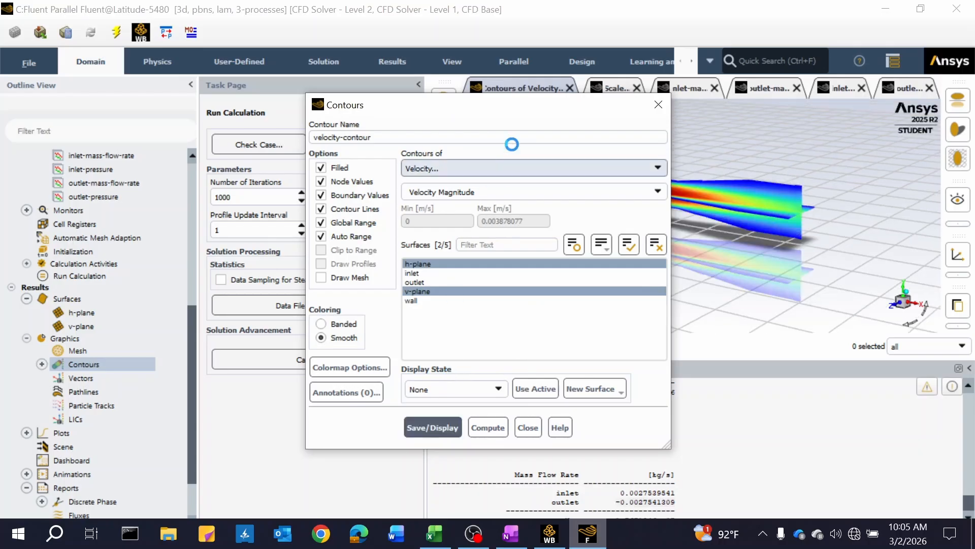
Examine the velocity contours on both planes from several angles, closing the Contours dialog to clear the view
left_click_drag(513, 107, 363, 141)
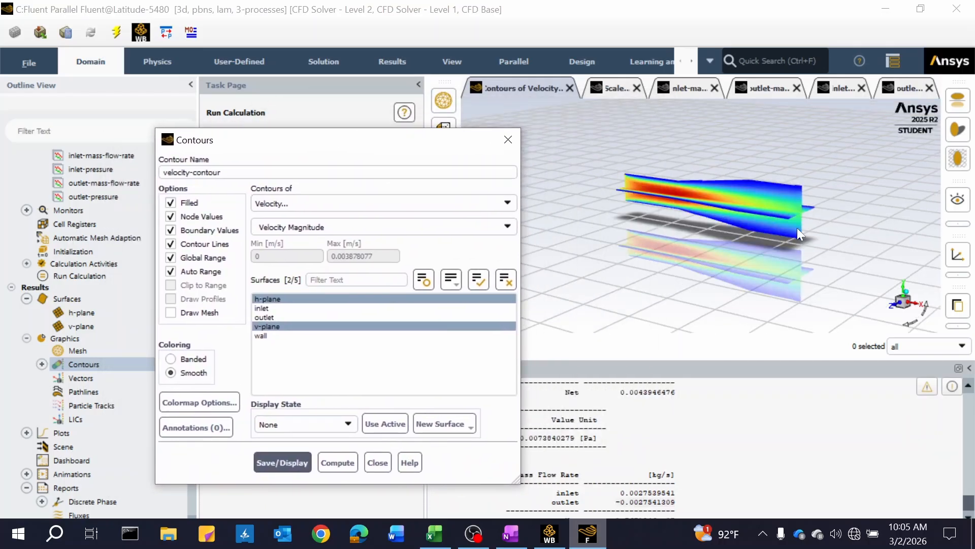
scroll(753, 209, "up", 4)
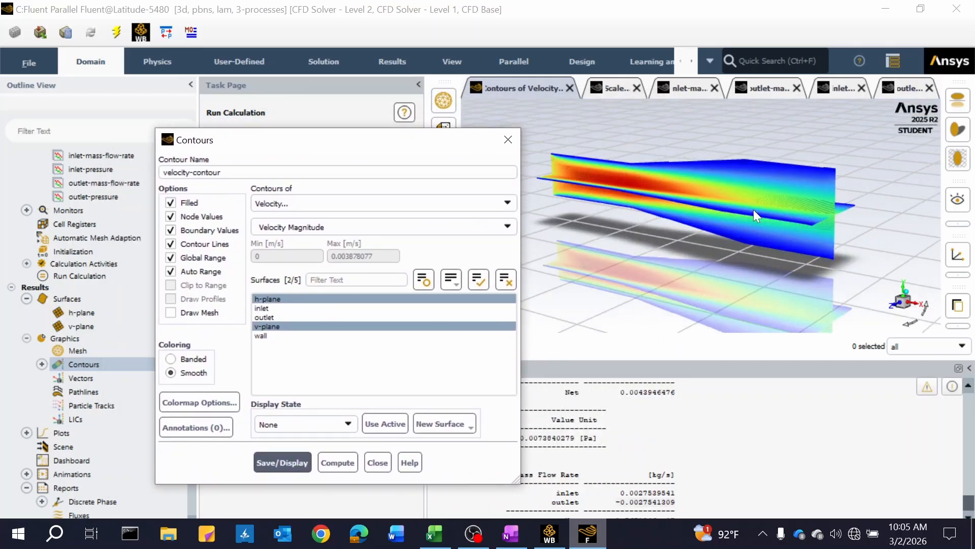
left_click_drag(803, 211, 791, 234)
left_click_drag(697, 196, 868, 232)
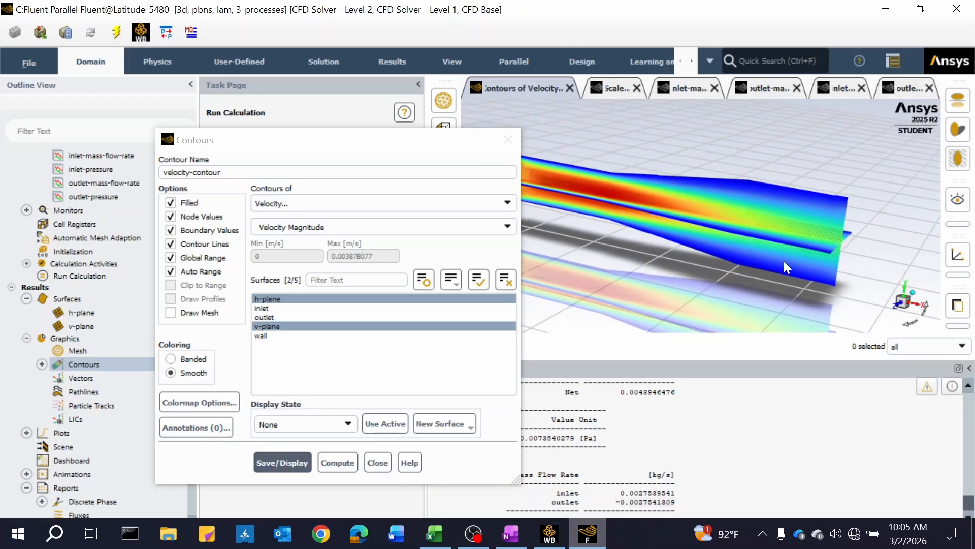
left_click_drag(784, 260, 771, 258)
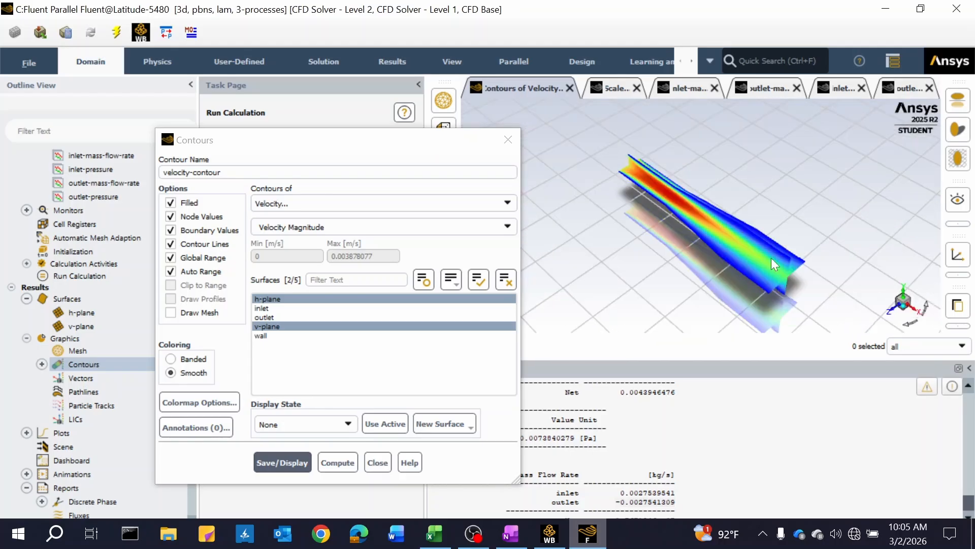
left_click_drag(781, 217, 817, 215)
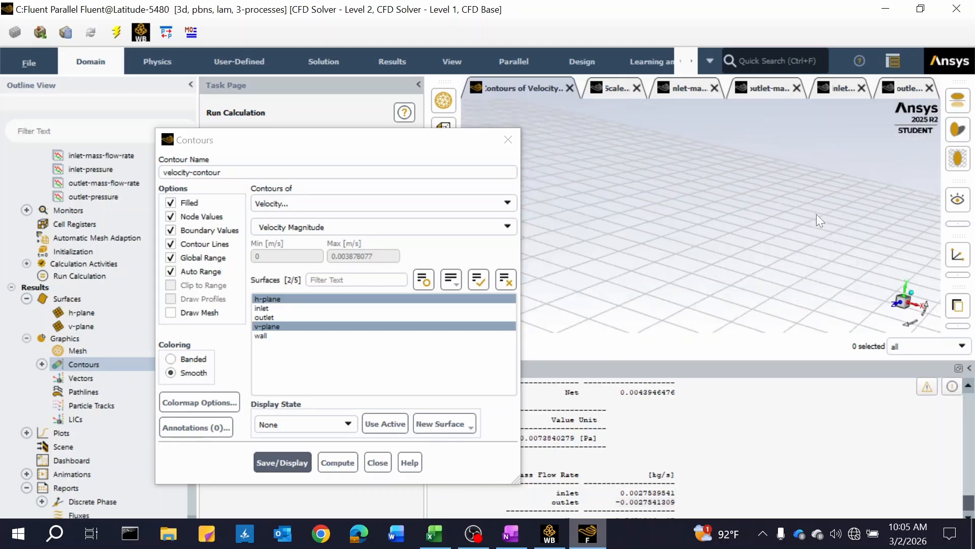
left_click(506, 139)
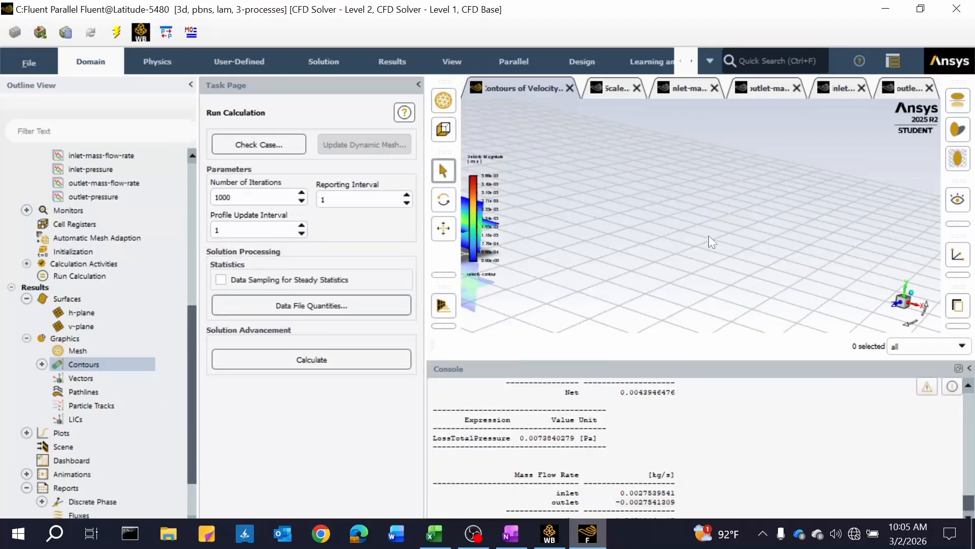
middle_click_drag(709, 236, 965, 244)
middle_click_drag(708, 233, 968, 250)
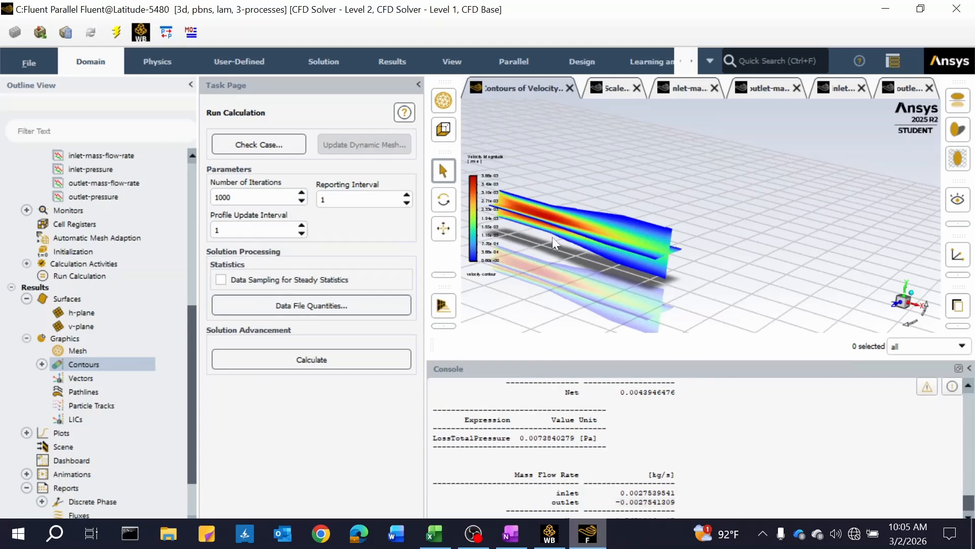
middle_click_drag(553, 236, 789, 212)
scroll(726, 233, "up", 4)
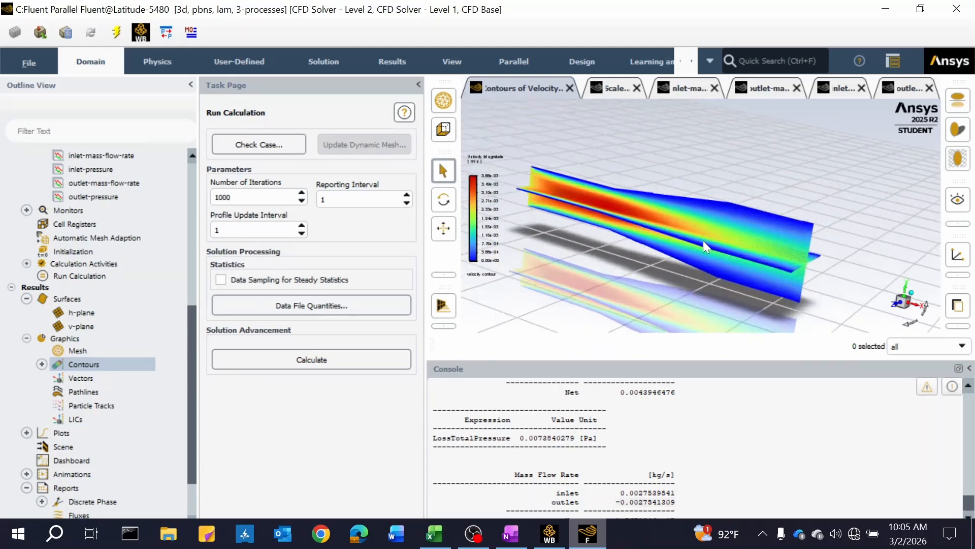
left_click_drag(703, 240, 770, 199)
middle_click_drag(770, 199, 753, 227)
middle_click_drag(656, 253, 846, 235)
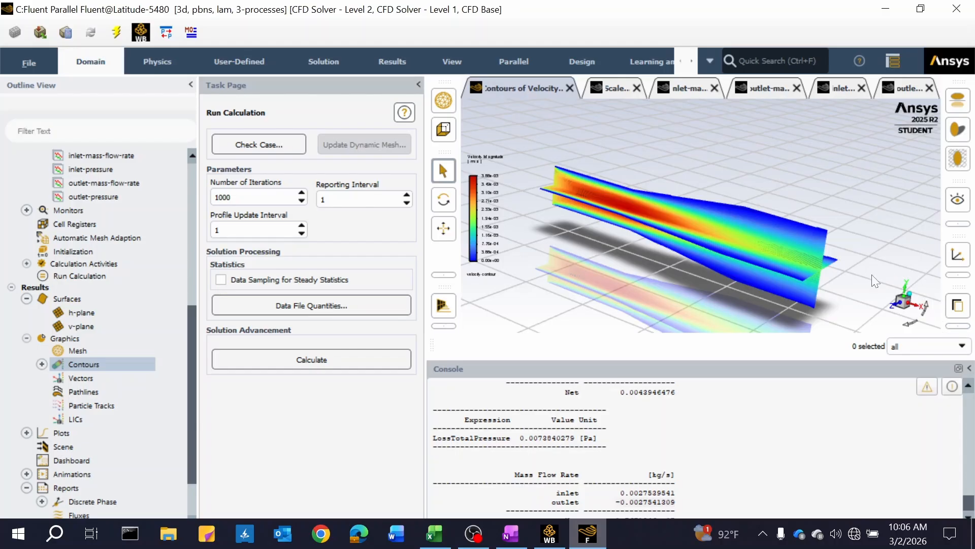
Configure the picture export of the velocity contours as JPEG with a 1920 by 1080 resolution and apply the settings
left_click(959, 327)
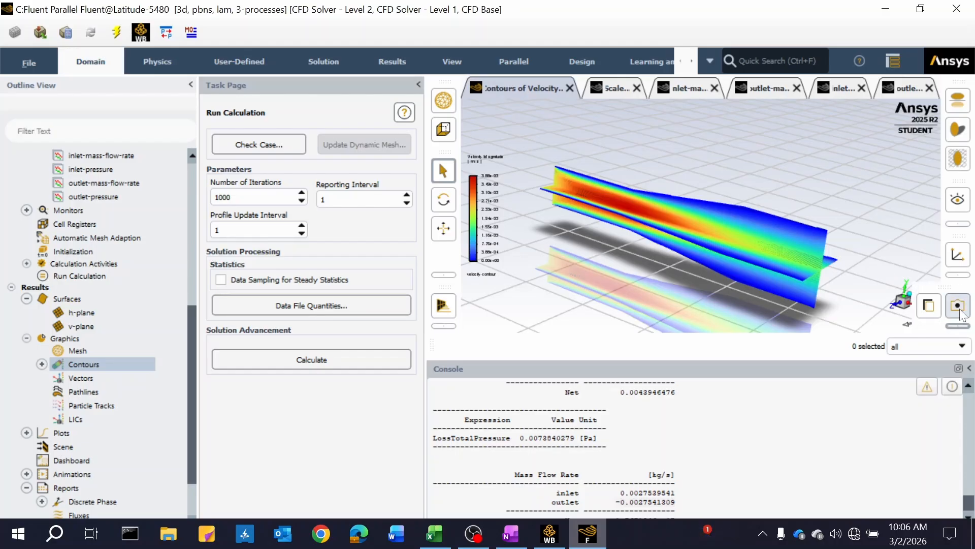
left_click(960, 309)
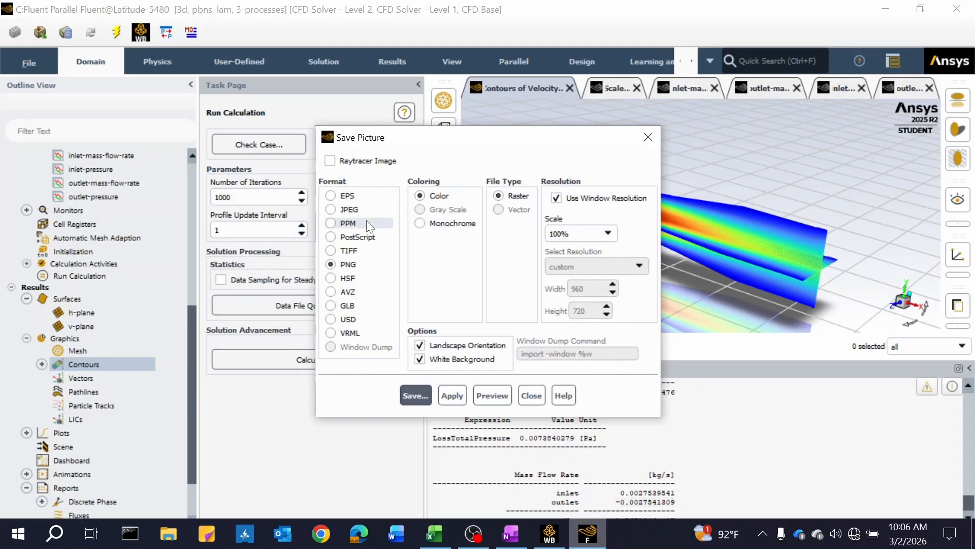
left_click(343, 212)
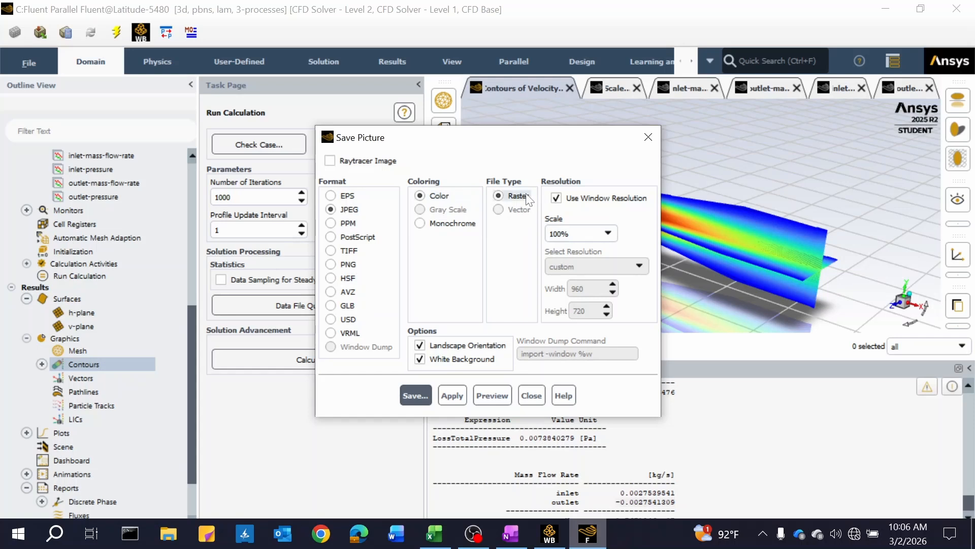
left_click(557, 199)
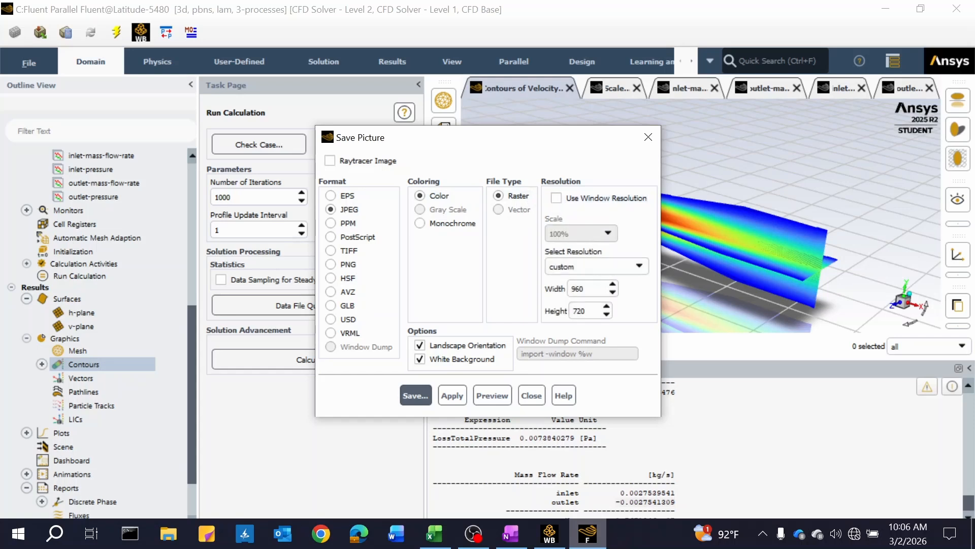
left_click(584, 289)
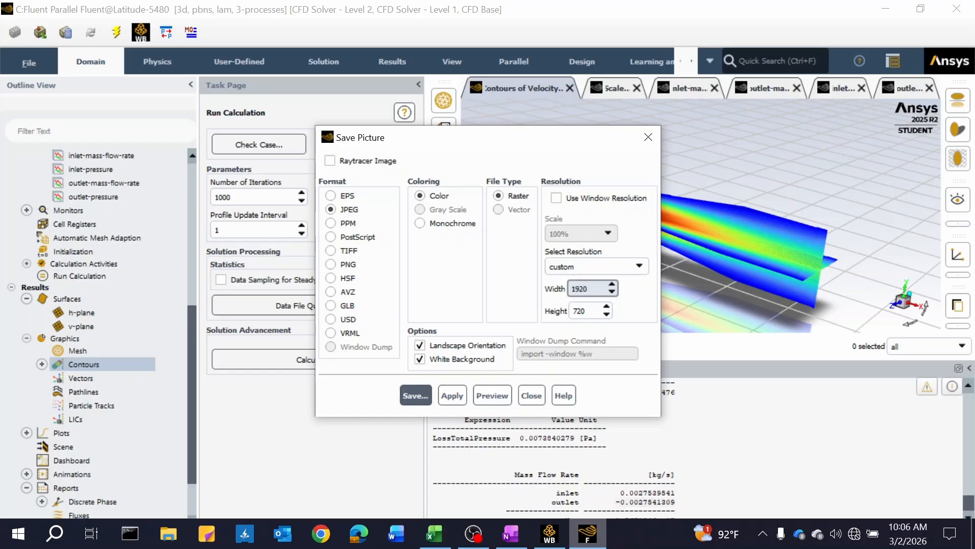
left_click(586, 310)
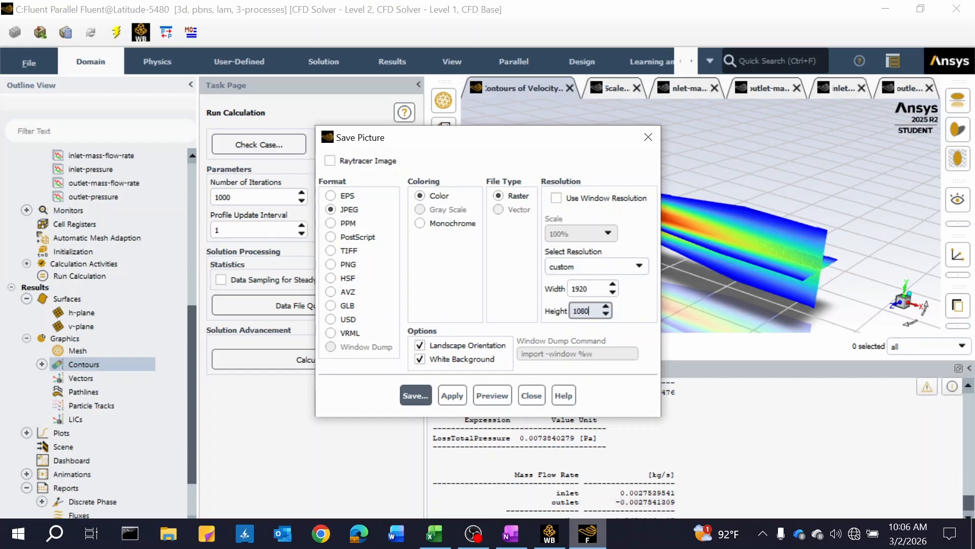
left_click(621, 305)
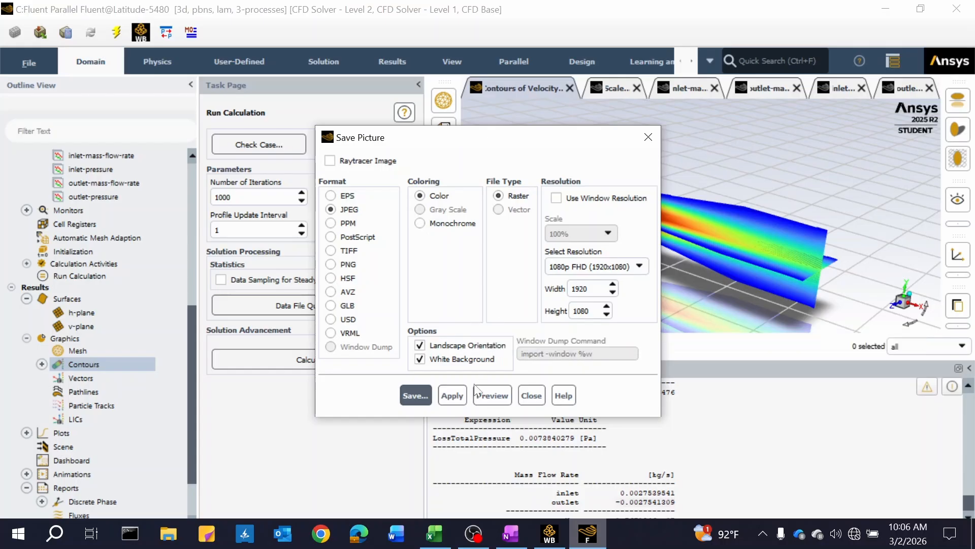
left_click(456, 402)
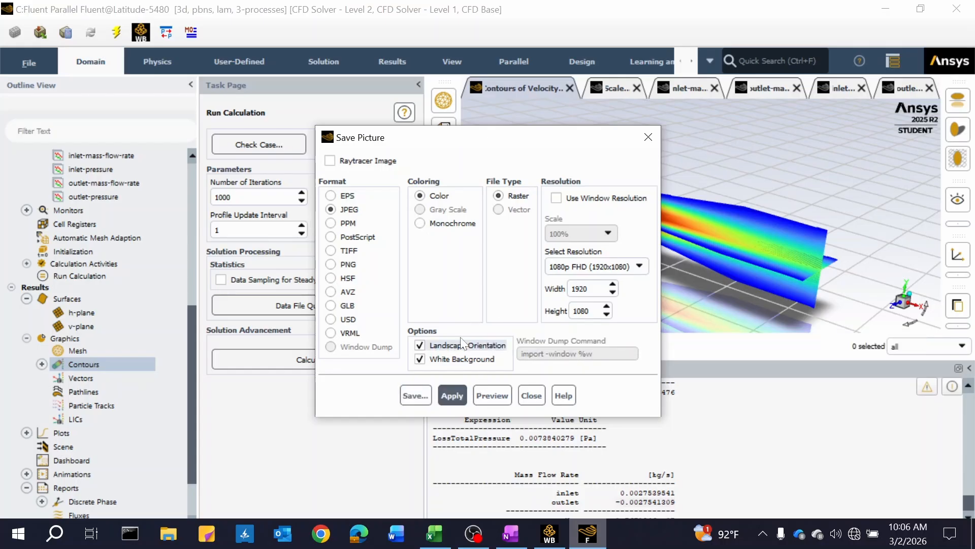
Start saving the velocity contour picture and search the user's home folder for a destination folder
left_click(422, 396)
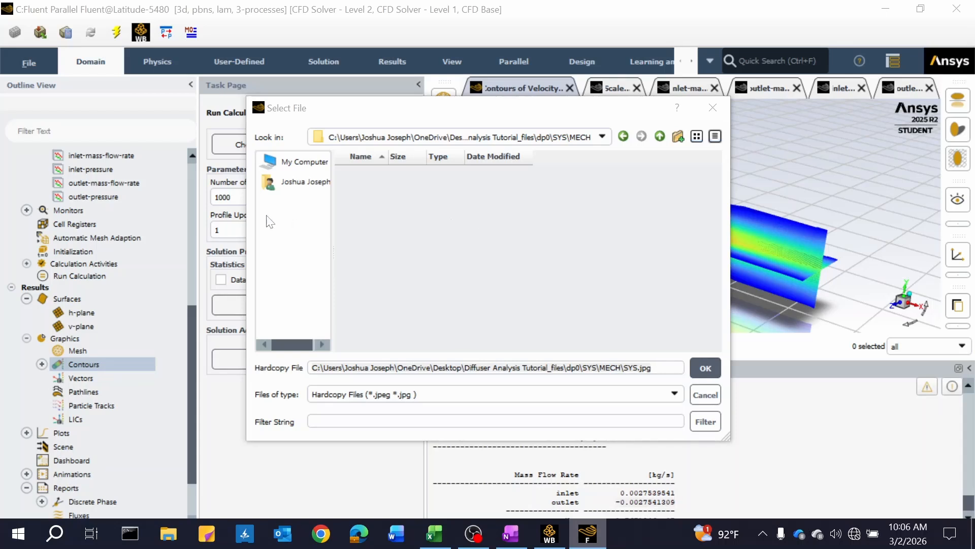
left_click(302, 162)
left_click(304, 181)
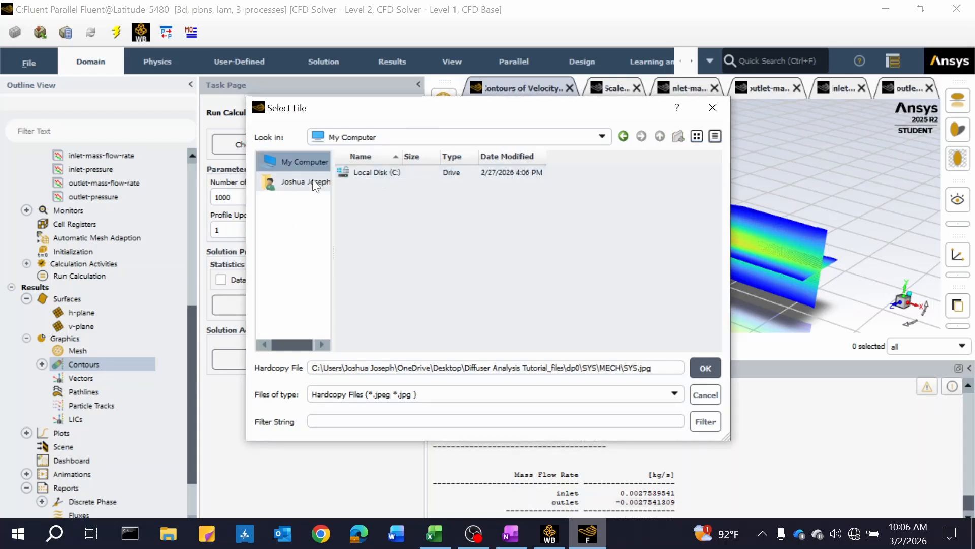
scroll(378, 243, "down", 4)
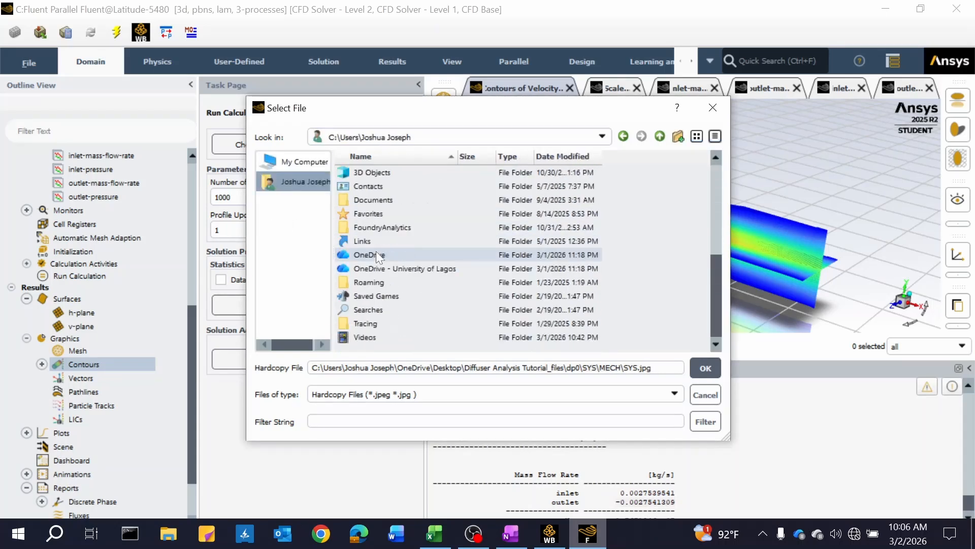
scroll(367, 267, "up", 2)
scroll(368, 268, "down", 5)
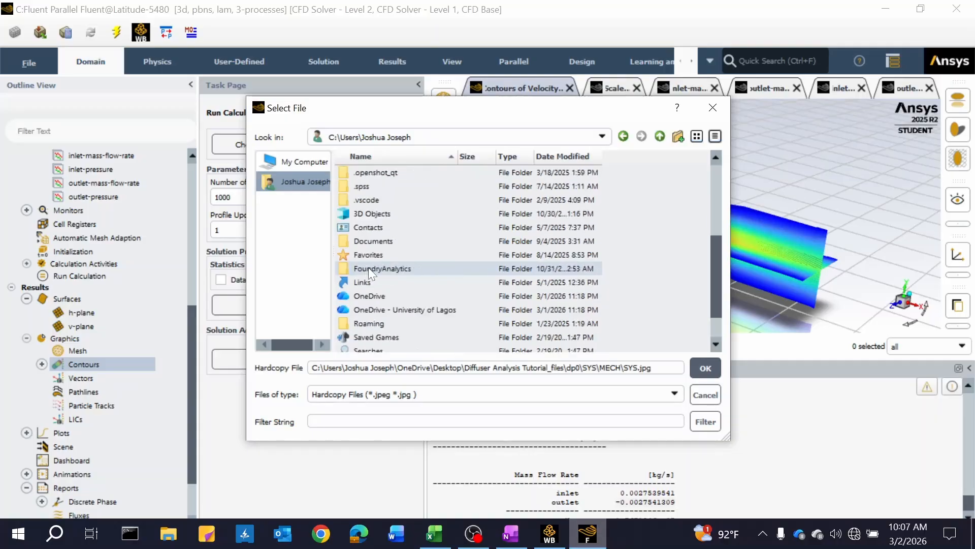
scroll(368, 267, "up", 4)
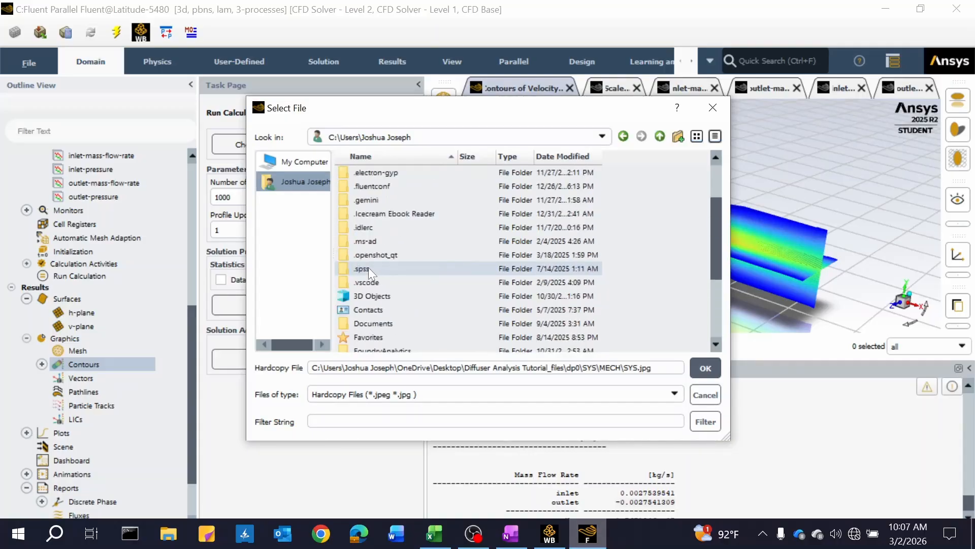
scroll(368, 268, "up", 3)
scroll(368, 267, "down", 7)
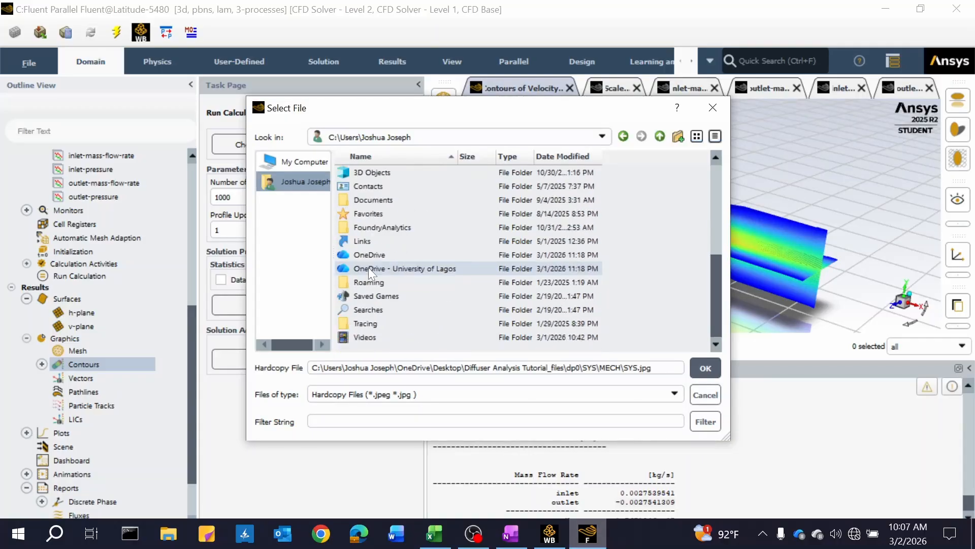
scroll(367, 210, "up", 6)
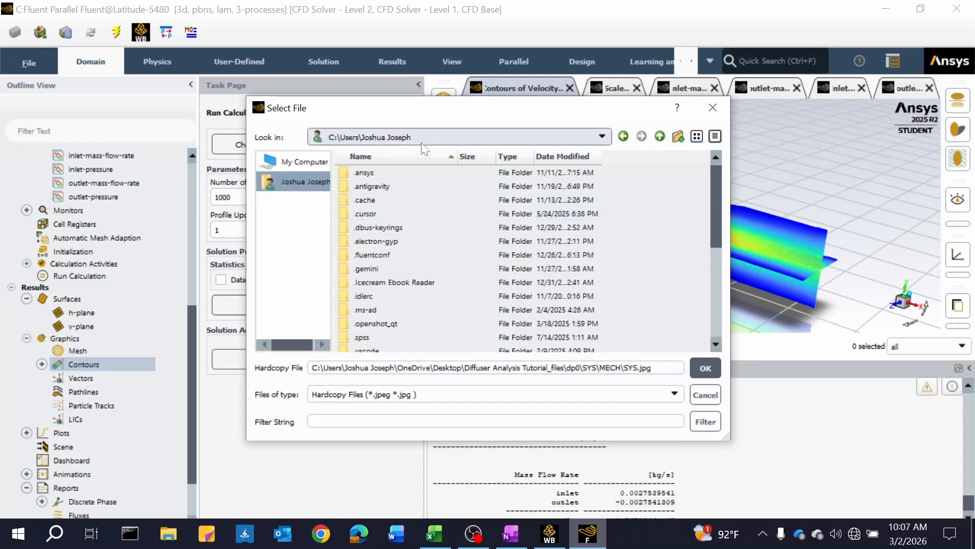
Navigate the save location to the GET205 folder within Study Materials and Unilag_Mech.E under OneDrive - University of Lagos
left_click(296, 158)
double_click(382, 174)
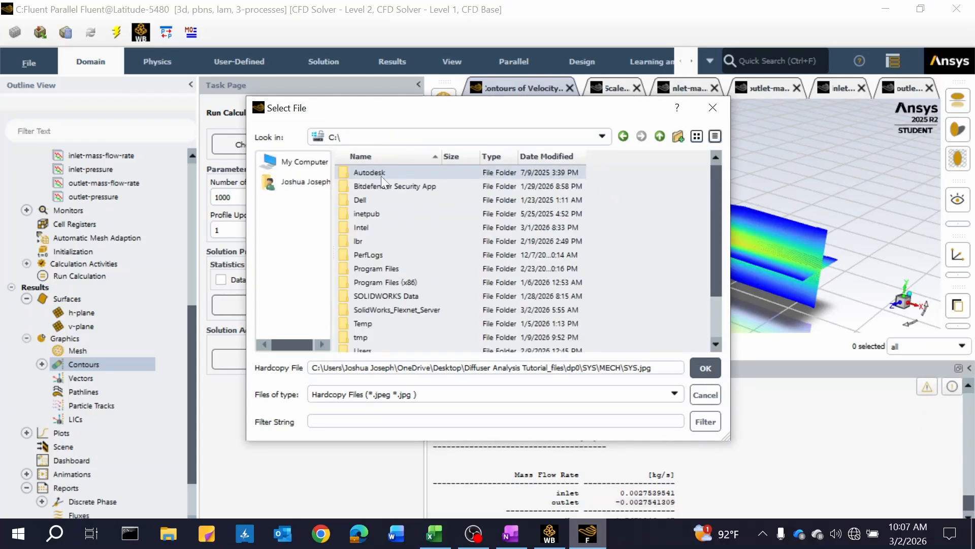
scroll(372, 232, "down", 3)
double_click(370, 292)
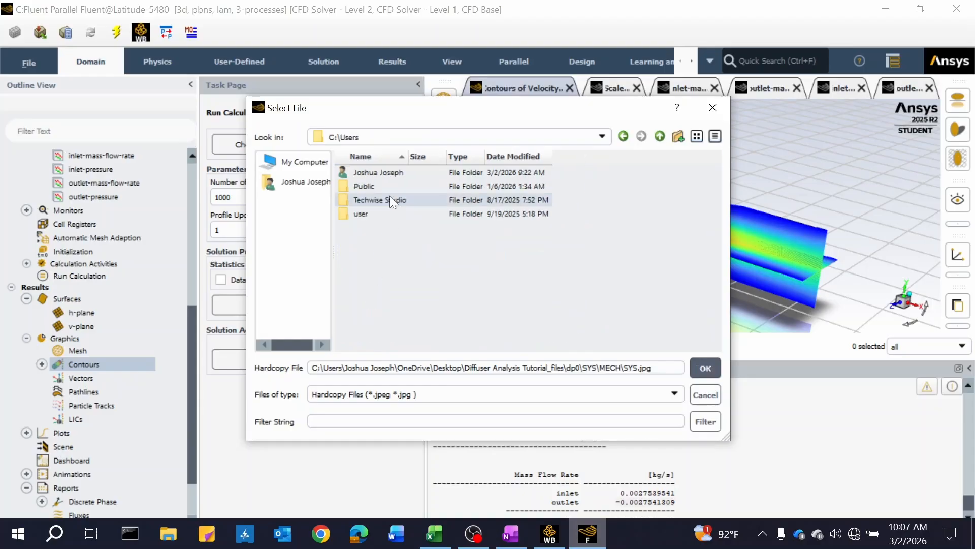
double_click(387, 174)
scroll(379, 236, "down", 5)
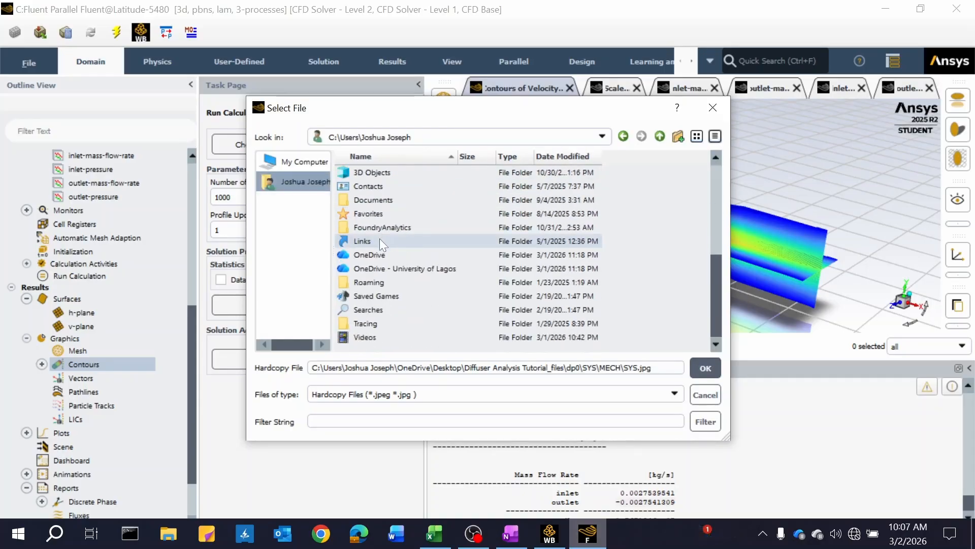
scroll(375, 281, "up", 1)
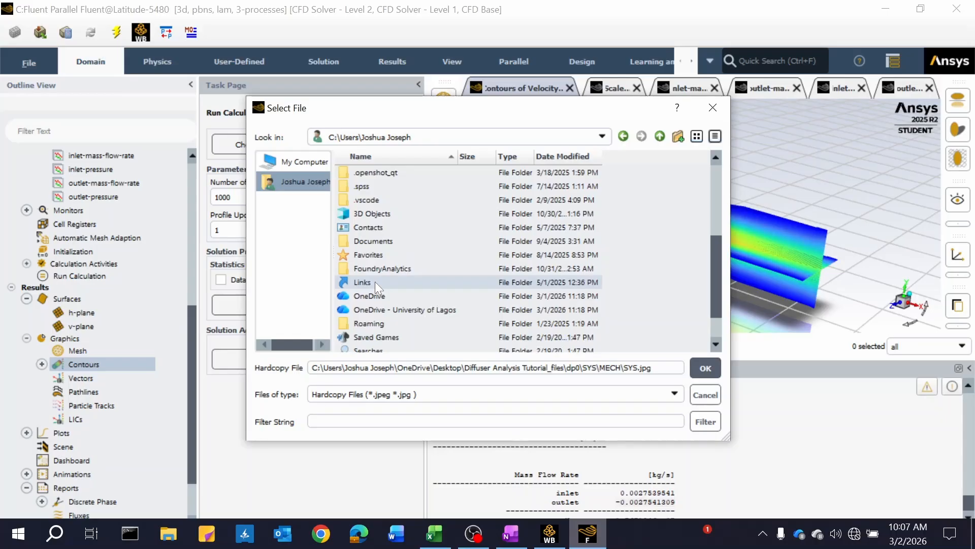
scroll(370, 267, "up", 3)
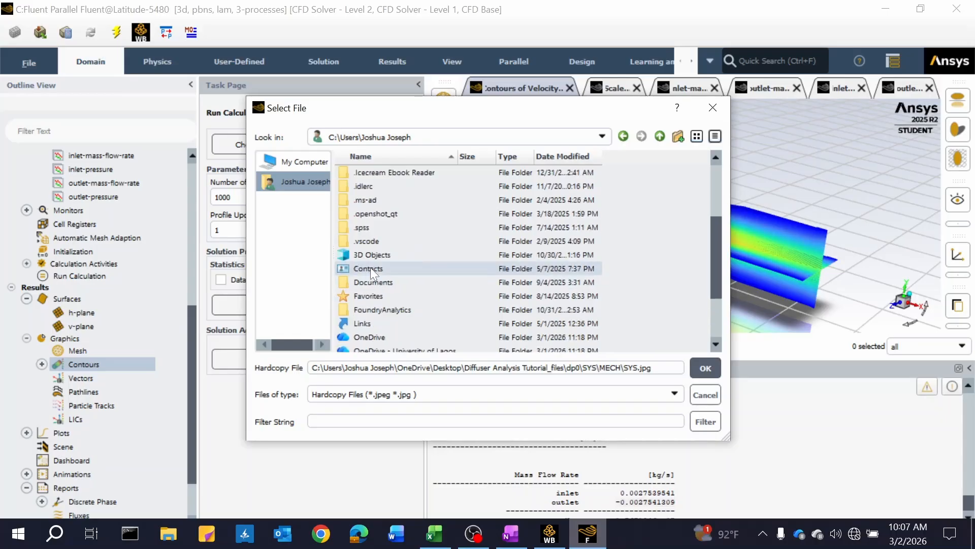
scroll(371, 267, "down", 4)
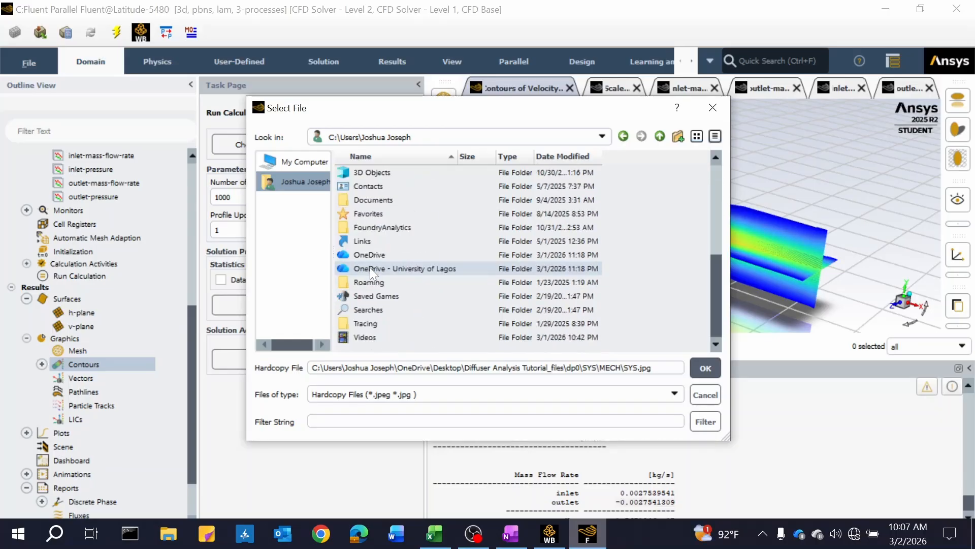
double_click(371, 266)
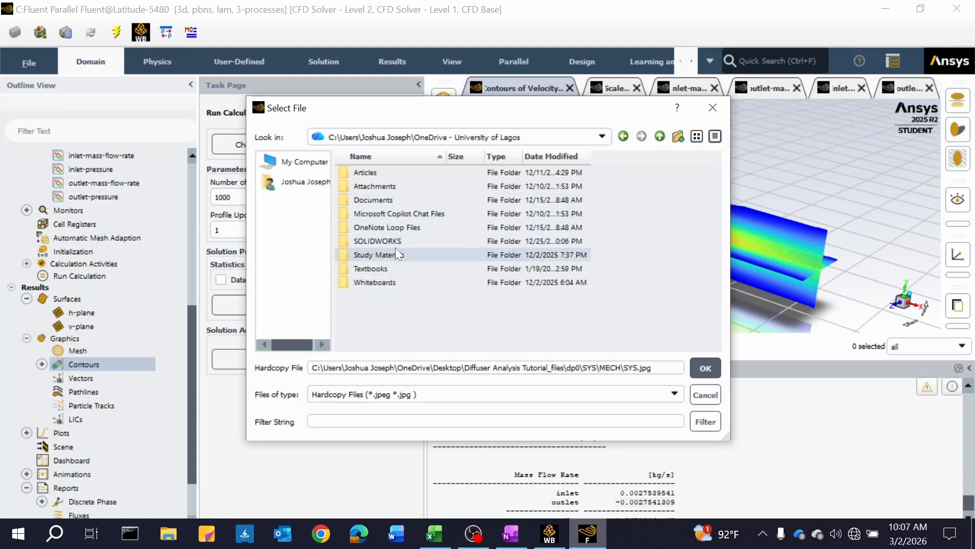
double_click(395, 255)
double_click(393, 201)
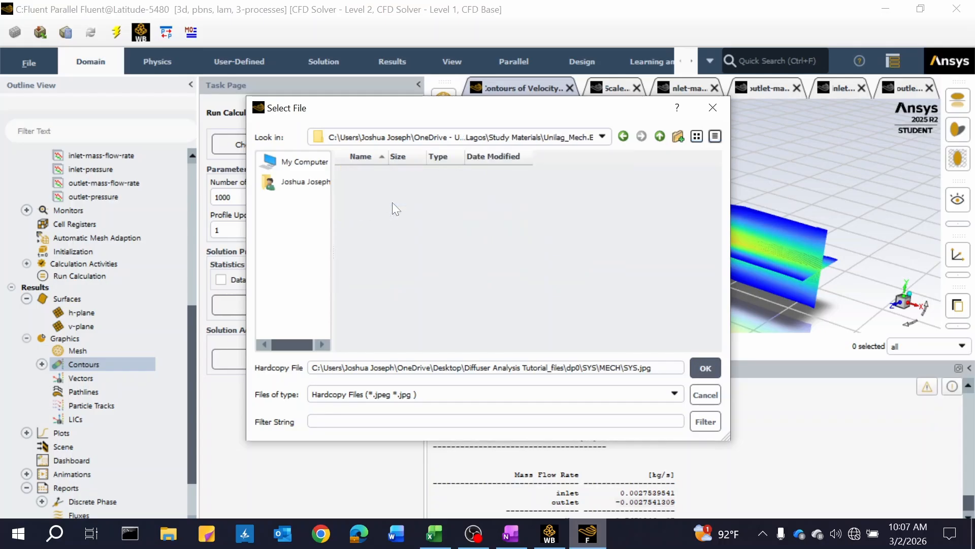
double_click(389, 212)
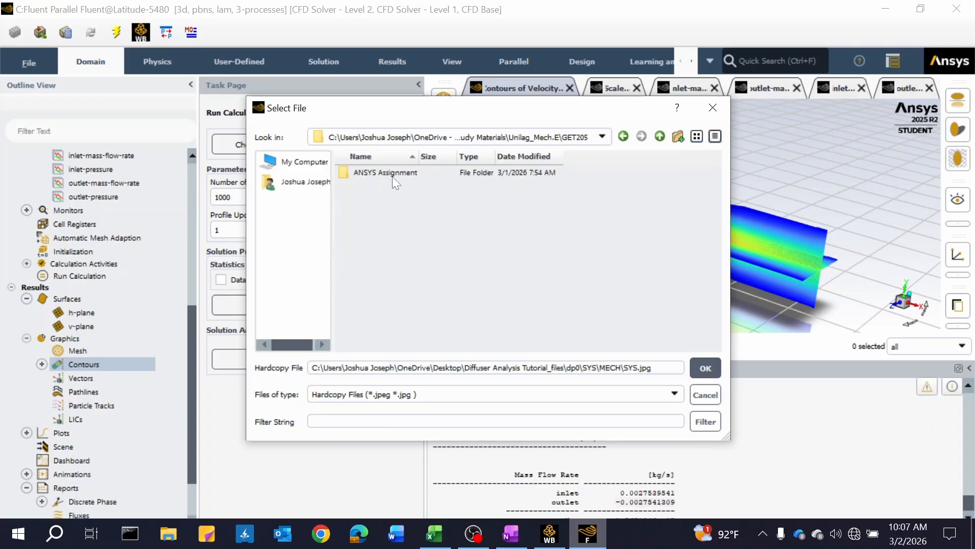
Create a folder named ANSYS Tutorial inside GET205 and open it as the save location
right_click(399, 205)
left_click(431, 226)
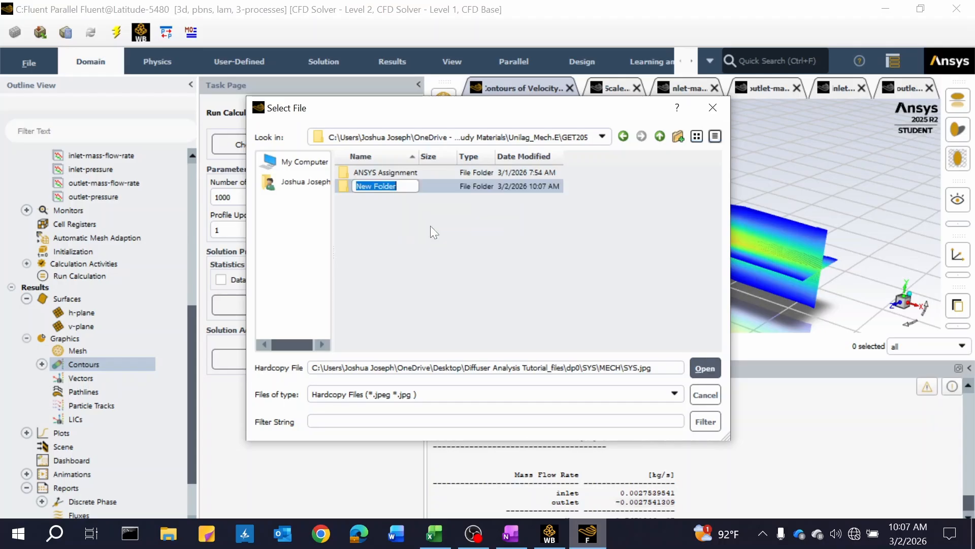
type("aa")
key("BackSpace")
key("BackSpace")
type("ANSYS TU")
key("BackSpace")
type("utorial")
key("Return")
double_click(395, 186)
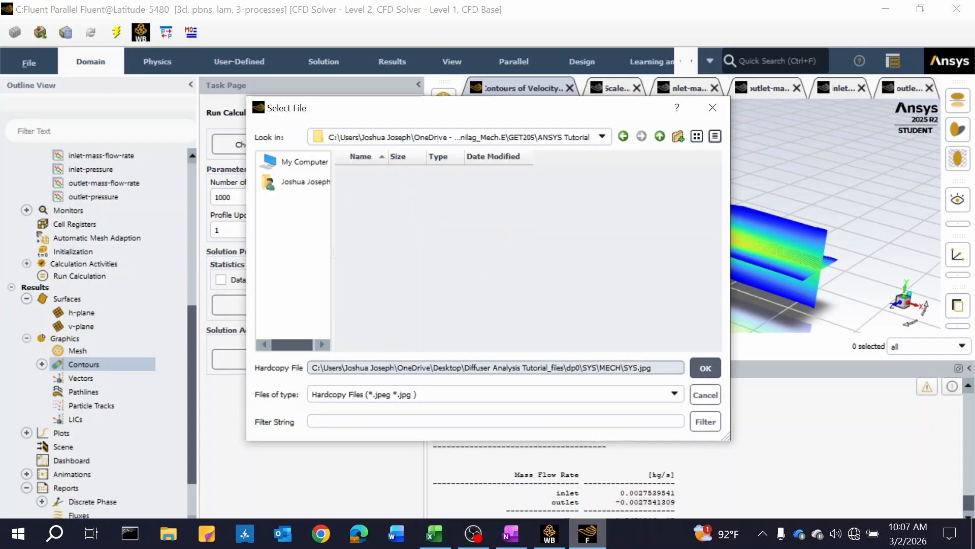
Save the velocity contour picture under the file name velocity1-laminar and close the picture export settings
key("BackSpace")
key("BackSpace")
key("BackSpace")
key("BackSpace")
key("BackSpace")
key("BackSpace")
key("BackSpace")
key("BackSpace")
key("BackSpace")
key("BackSpace")
key("BackSpace")
key("BackSpace")
key("BackSpace")
key("BackSpace")
key("BackSpace")
key("BackSpace")
key("BackSpace")
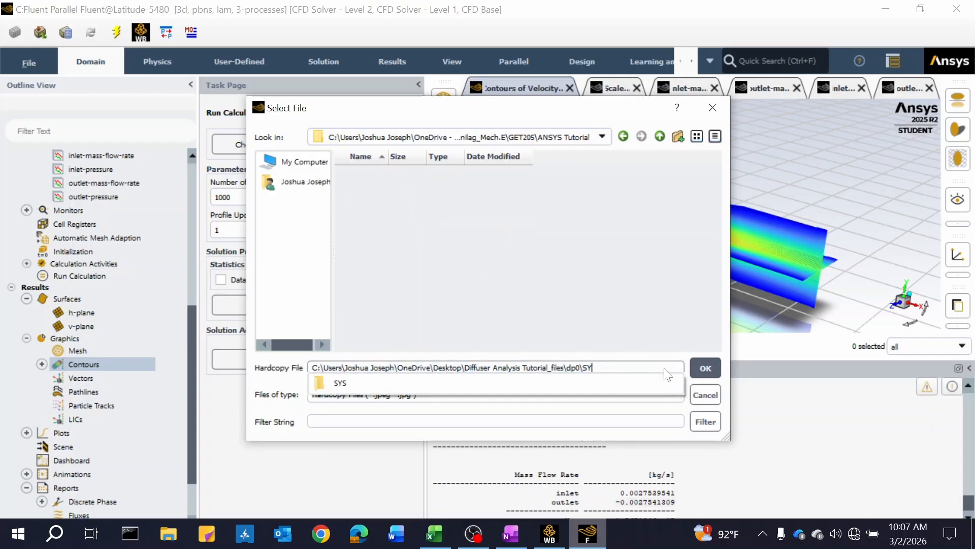
key("ctrl+a")
key("BackSpace")
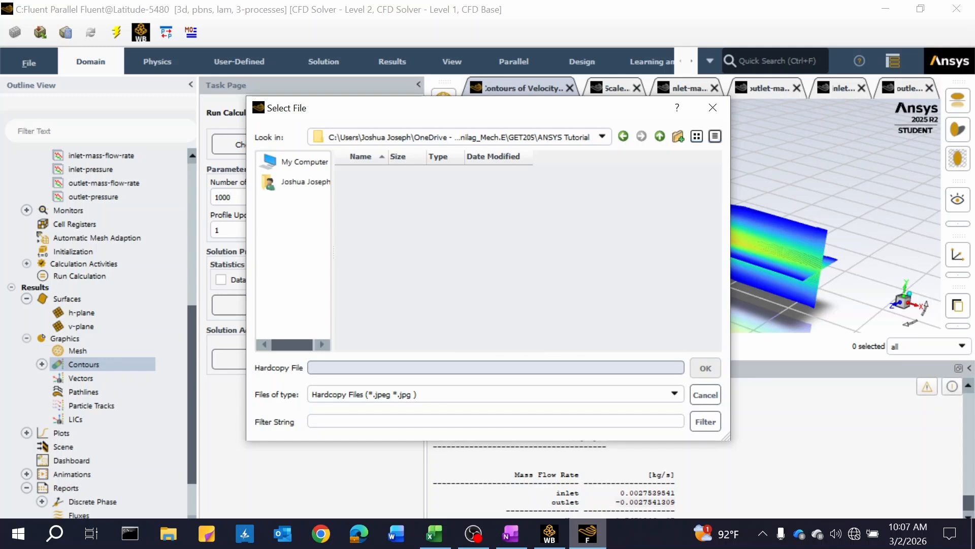
type("veloc")
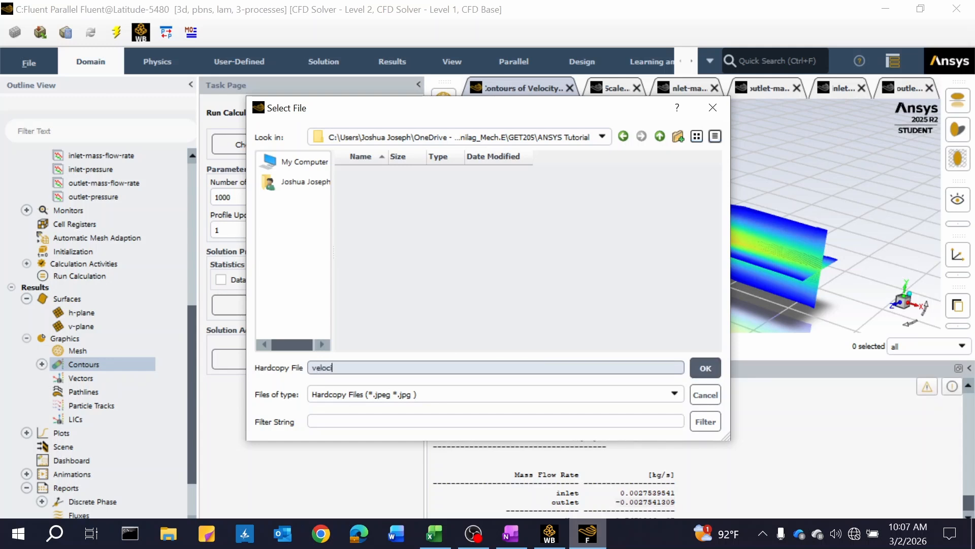
type("ity1-laminar")
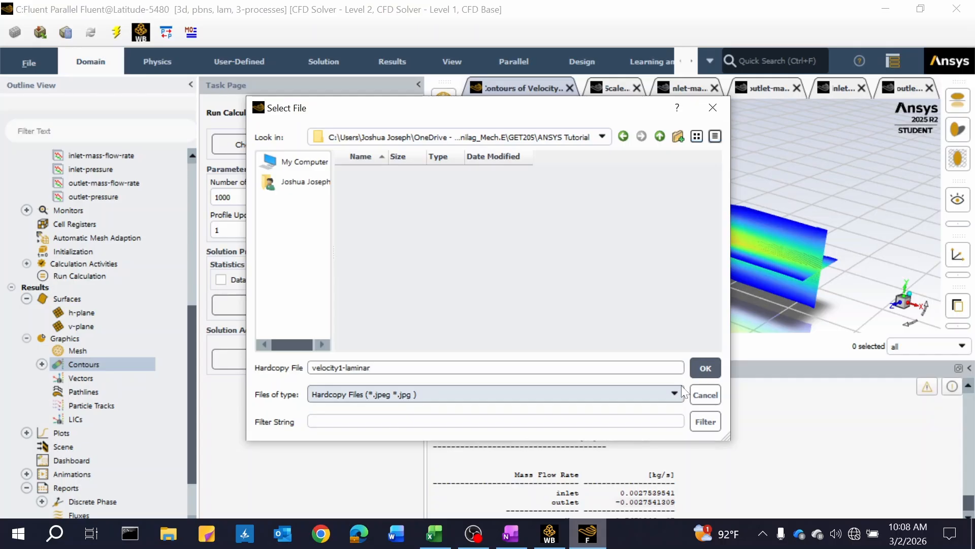
left_click(711, 371)
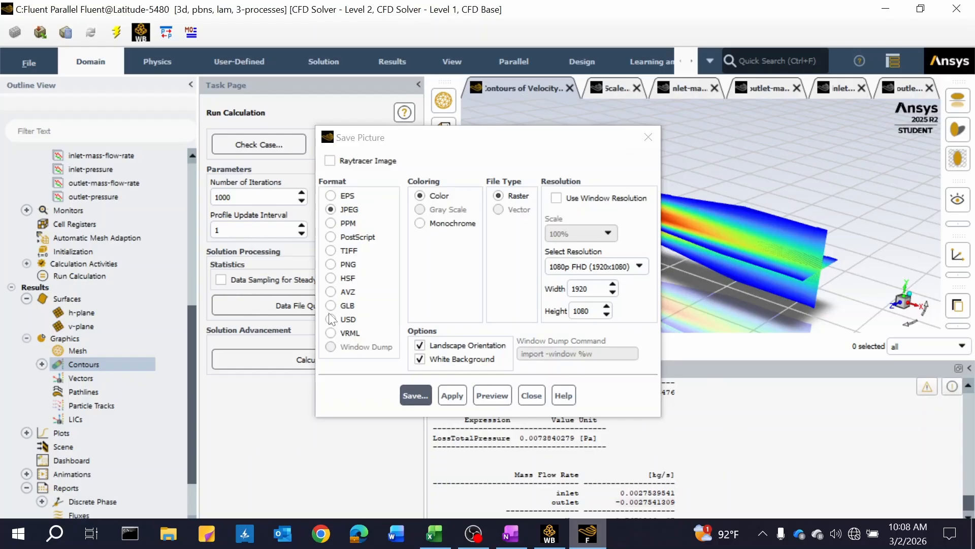
left_click(649, 137)
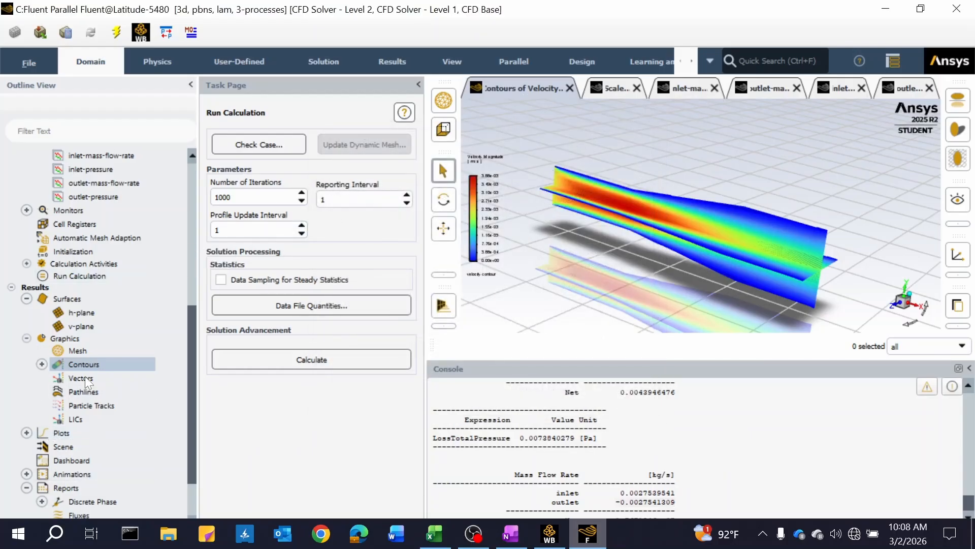
Create a new contour plot named pressure-contour in the Graphics results
left_click(42, 364)
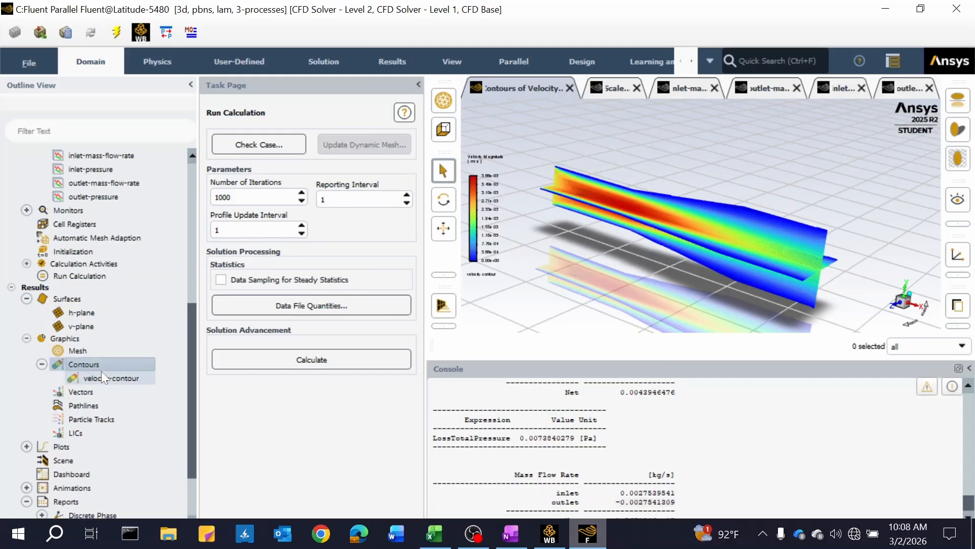
right_click(109, 372)
left_click(137, 377)
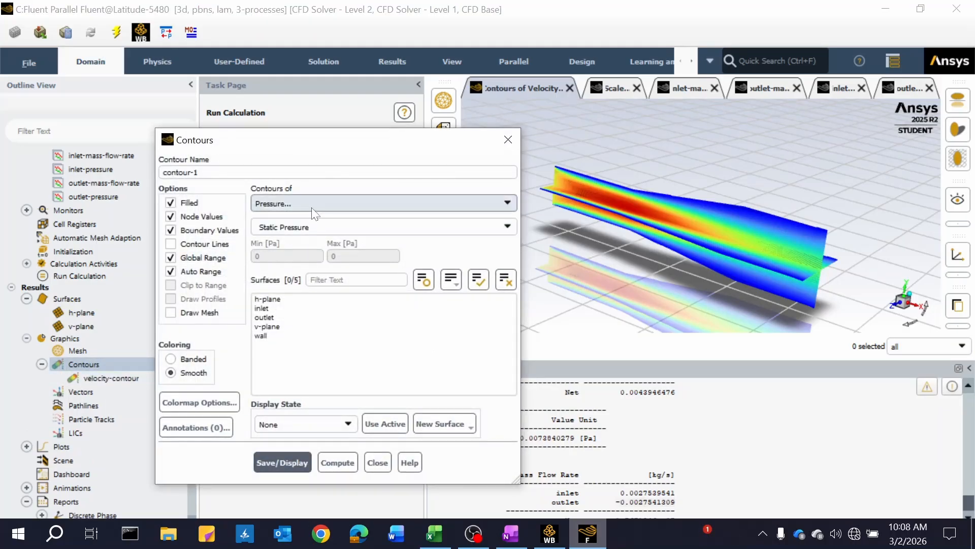
left_click(198, 172)
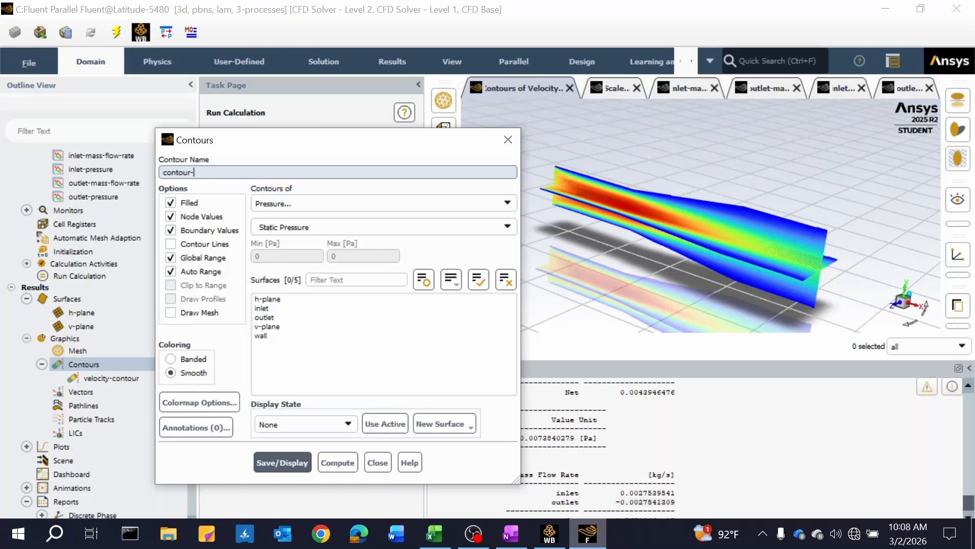
key("BackSpace")
key("BackSpace")
key("BackSpace")
key("BackSpace")
key("BackSpace")
key("BackSpace")
key("BackSpace")
key("BackSpace")
key("Tab")
key("Tab")
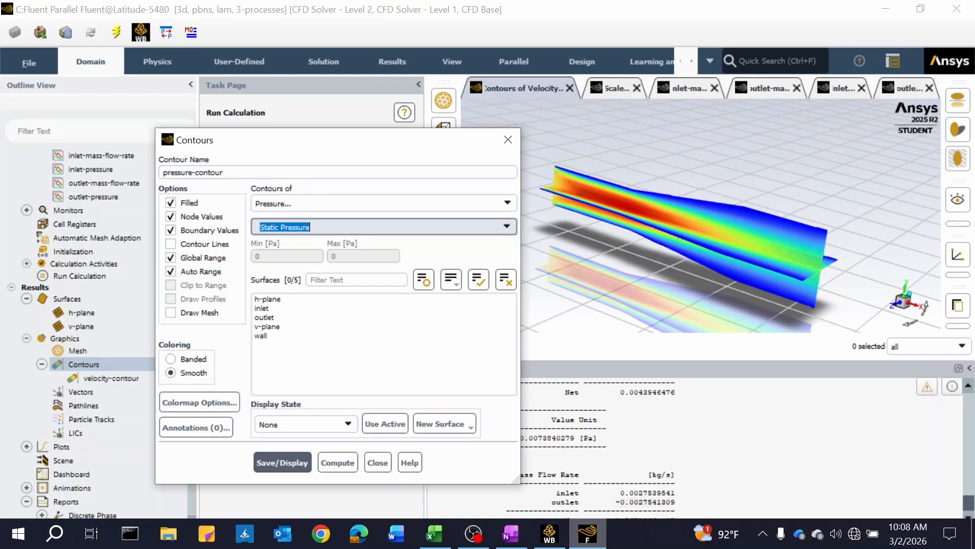
Set the pressure contour to Total Pressure on the h-plane and v-plane surfaces, save and display it, and close the Contours dialog
left_click(508, 231)
left_click(343, 274)
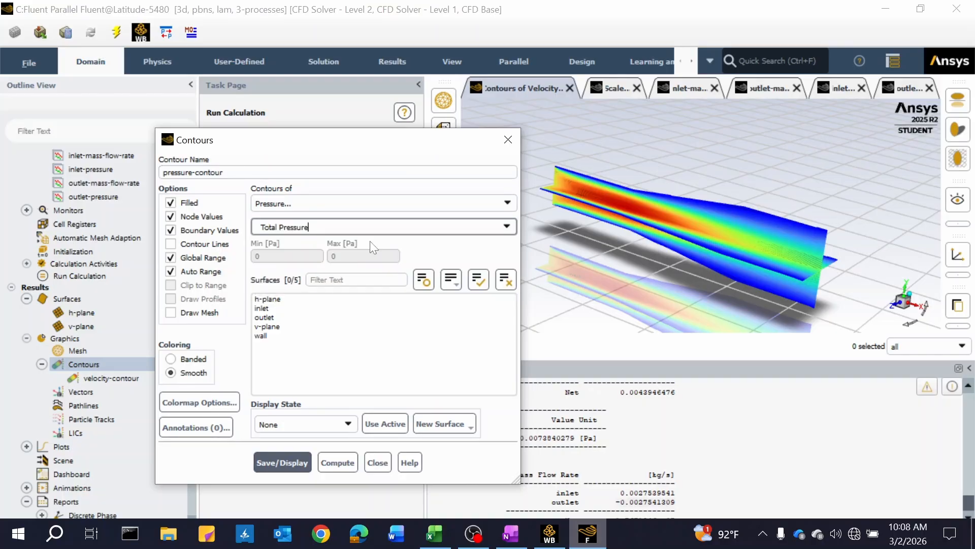
left_click(268, 299)
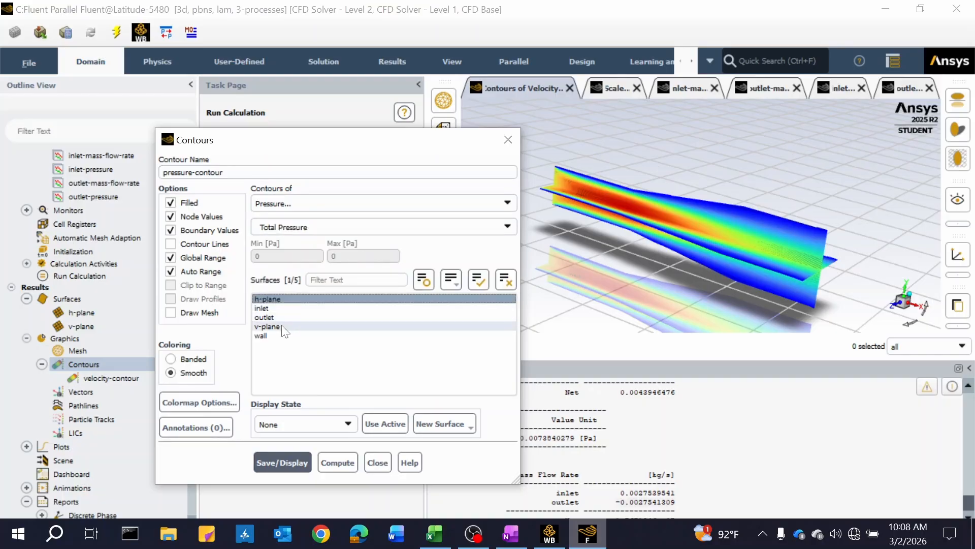
left_click(277, 327)
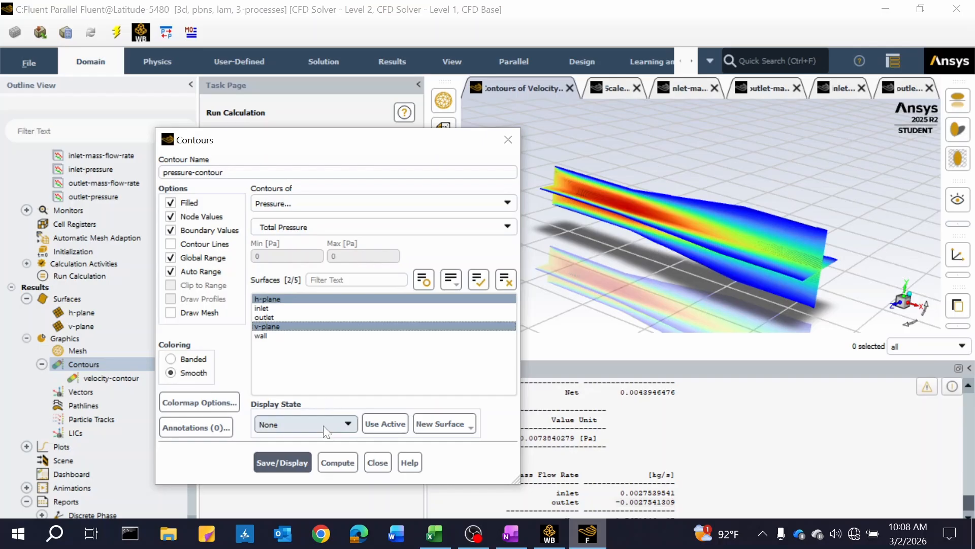
left_click(299, 463)
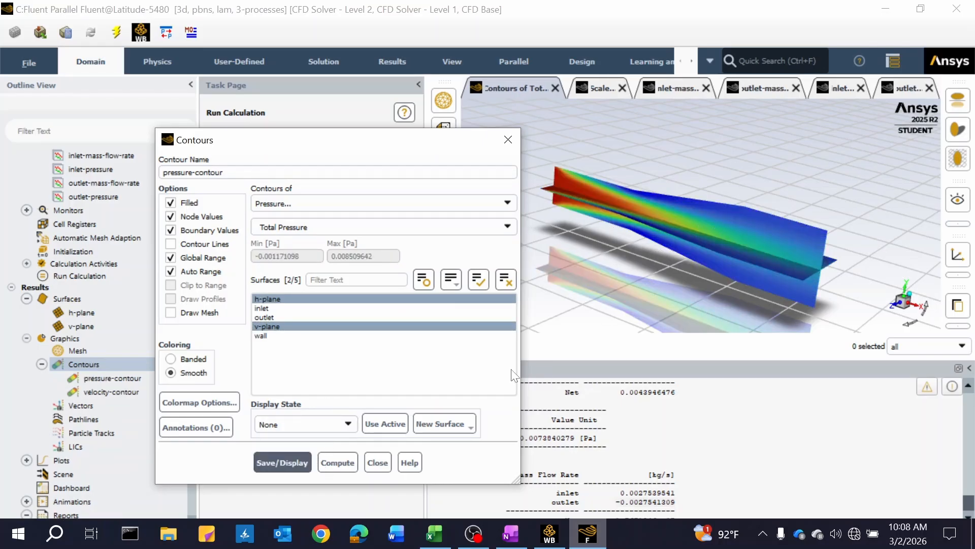
left_click(508, 140)
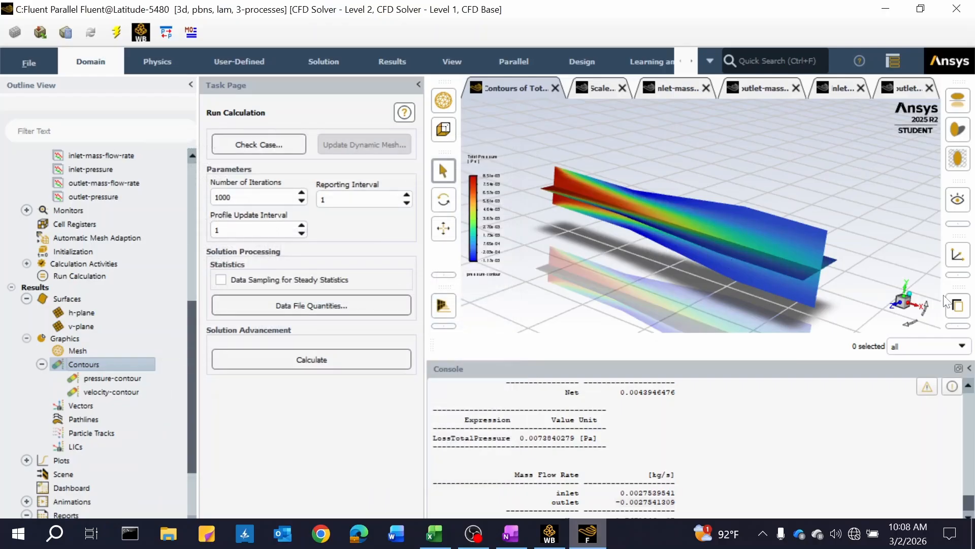
Save the total pressure contour picture under the file name pressure1-laminar and close the picture export settings
left_click(957, 305)
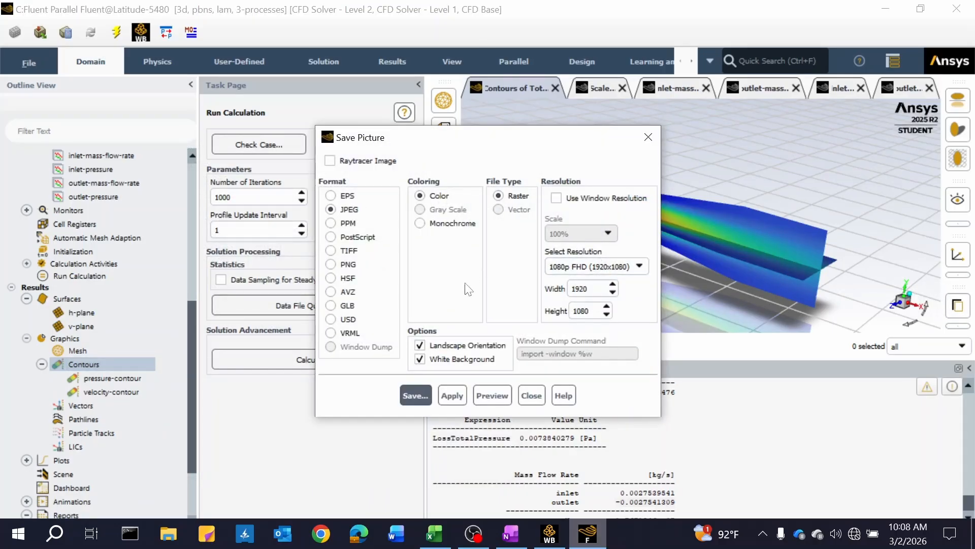
left_click(415, 396)
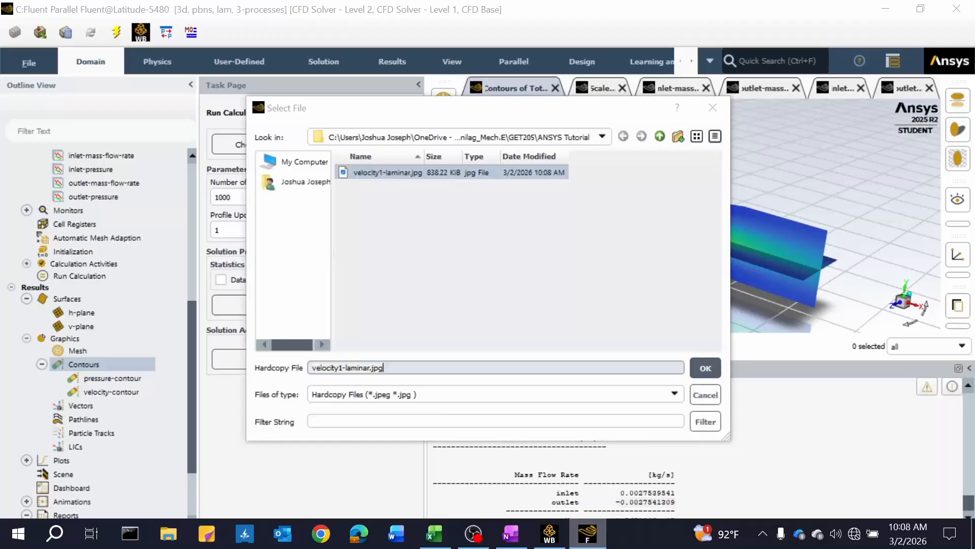
left_click(340, 368)
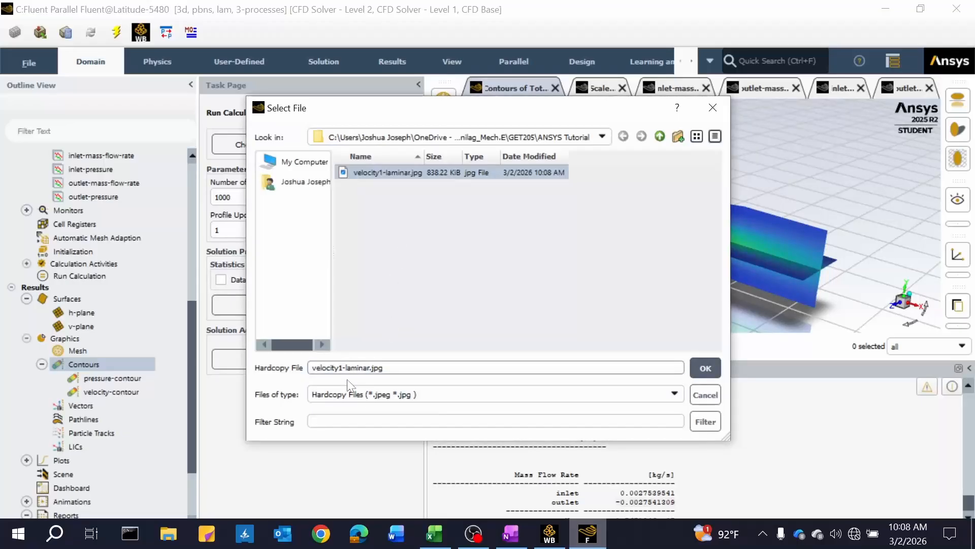
key("BackSpace")
key("BackSpace")
key("BackSpace")
key("BackSpace")
key("BackSpace")
key("BackSpace")
key("BackSpace")
key("BackSpace")
type("press")
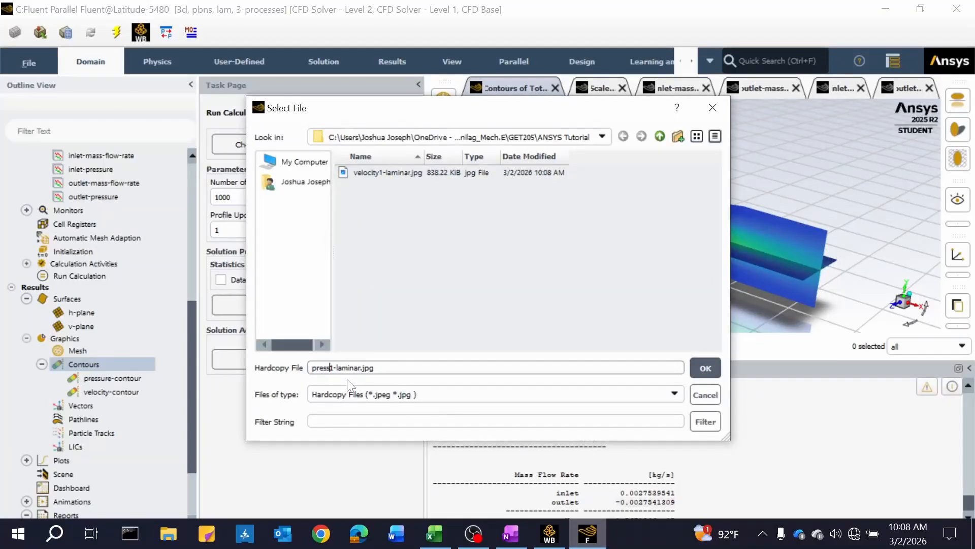
type("ure")
key("Return")
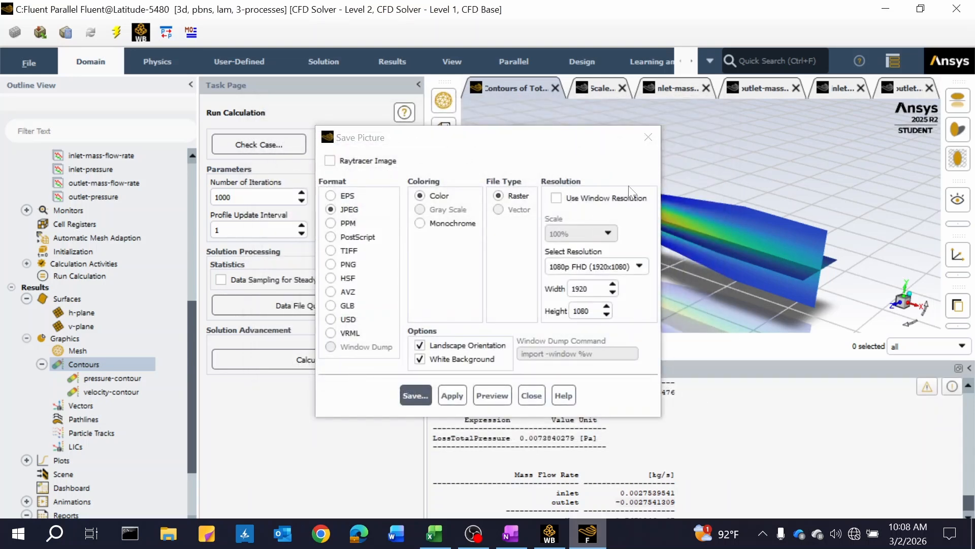
left_click(644, 137)
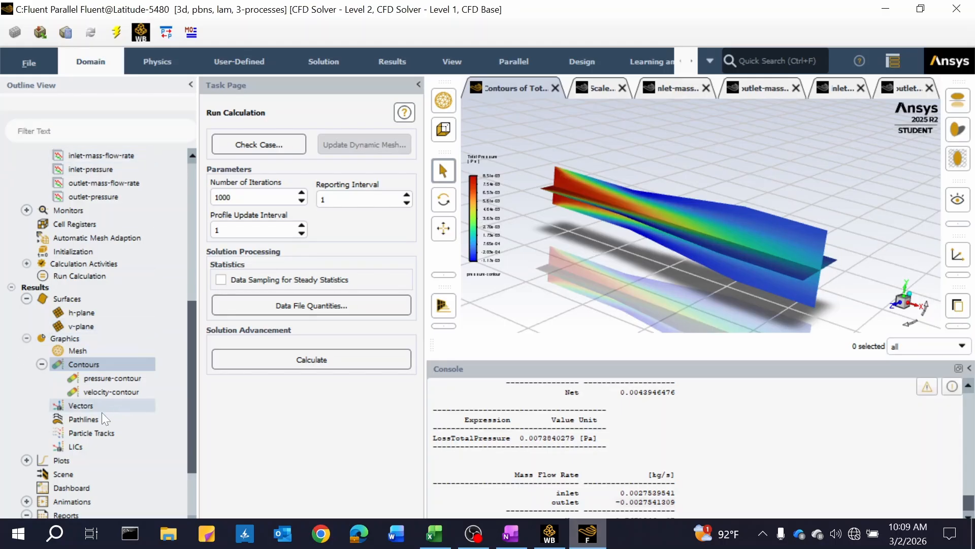
Start a new pathlines plot in the Graphics results
scroll(102, 413, "down", 3)
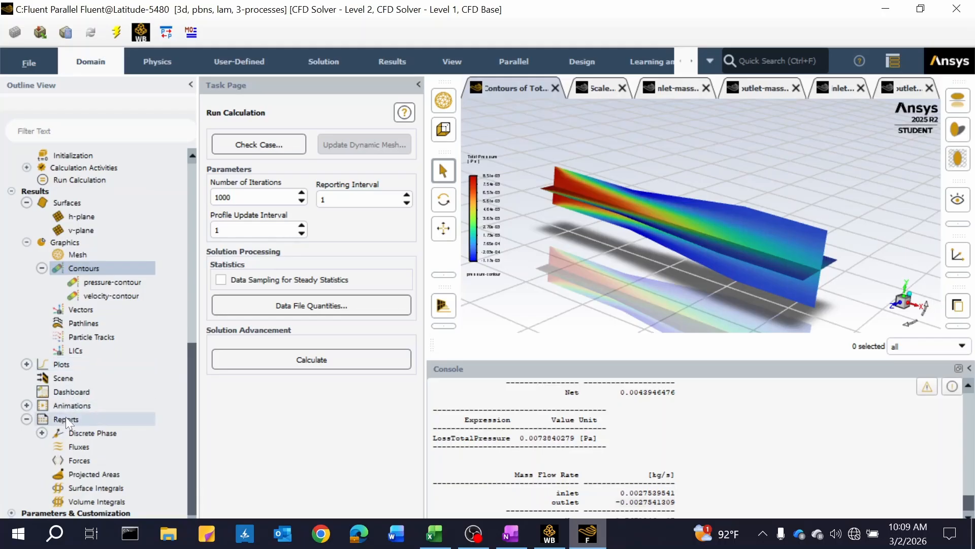
left_click(78, 325)
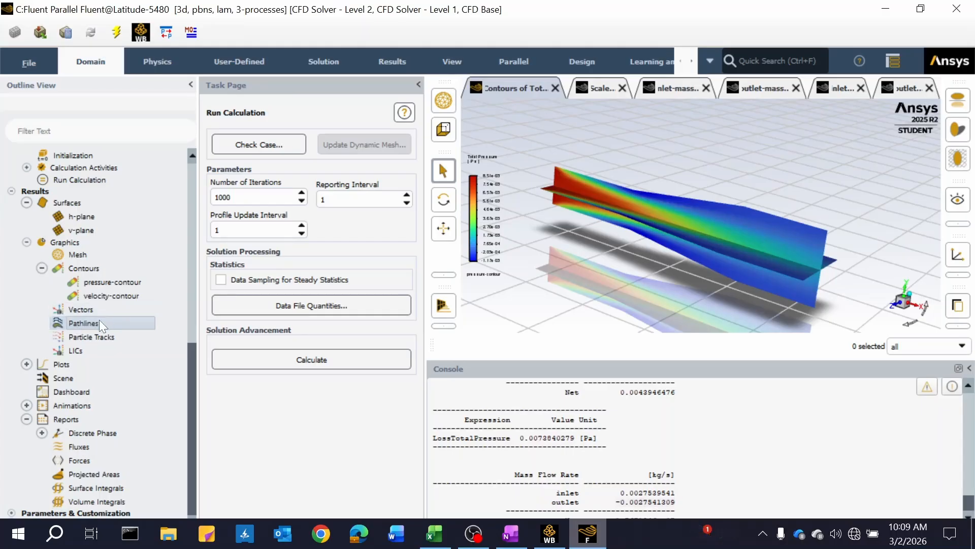
right_click(99, 320)
left_click(119, 328)
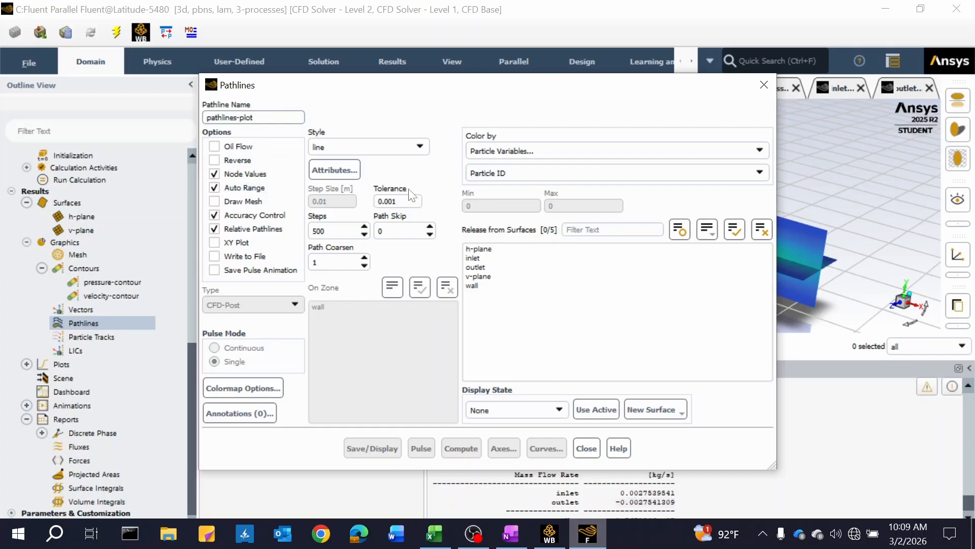
Color the pathlines by Velocity Magnitude, release them from the inlet surface, and save and display the plot
left_click(760, 152)
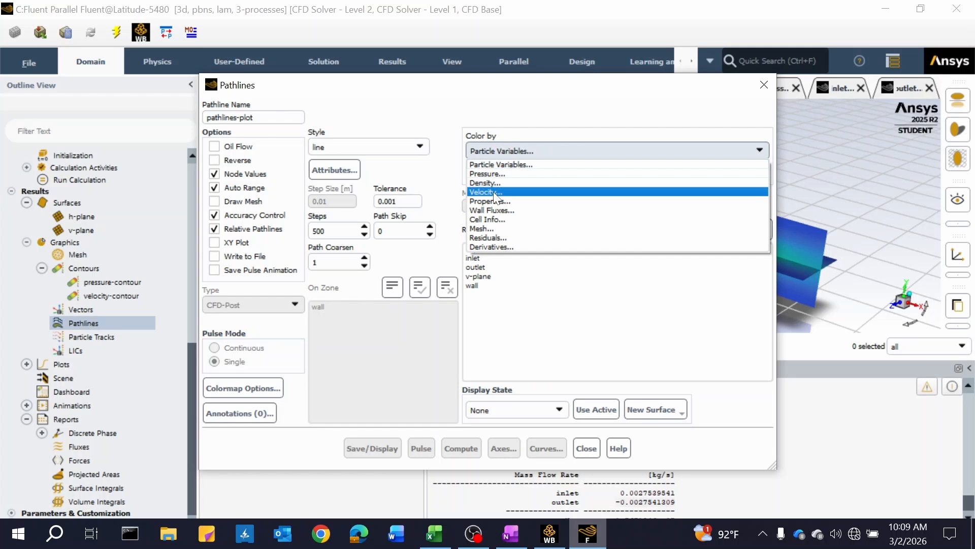
left_click(495, 194)
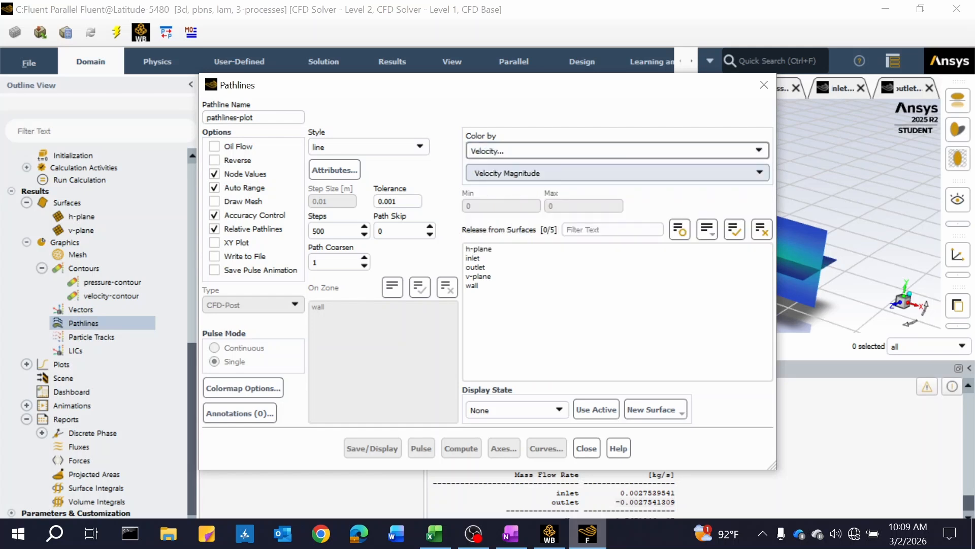
left_click(760, 173)
left_click(760, 173)
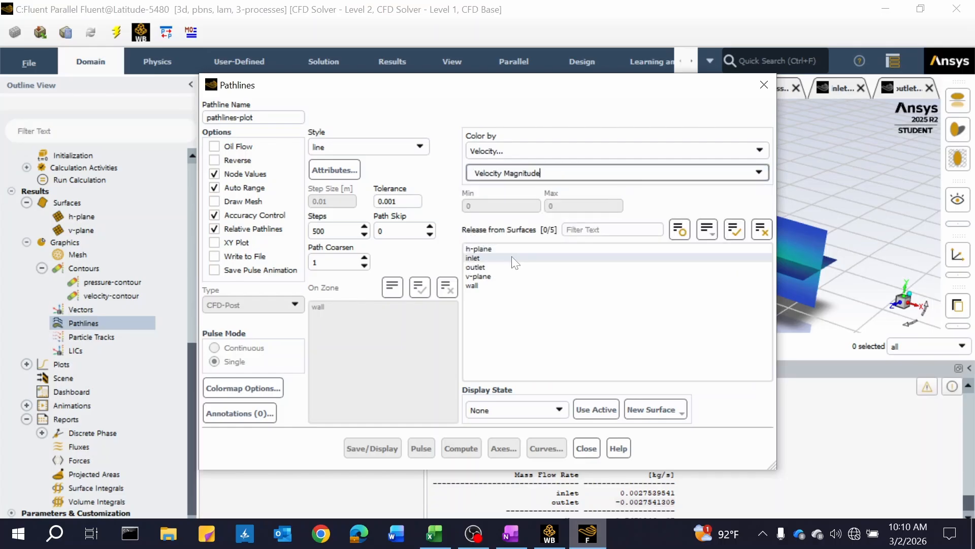
left_click(494, 259)
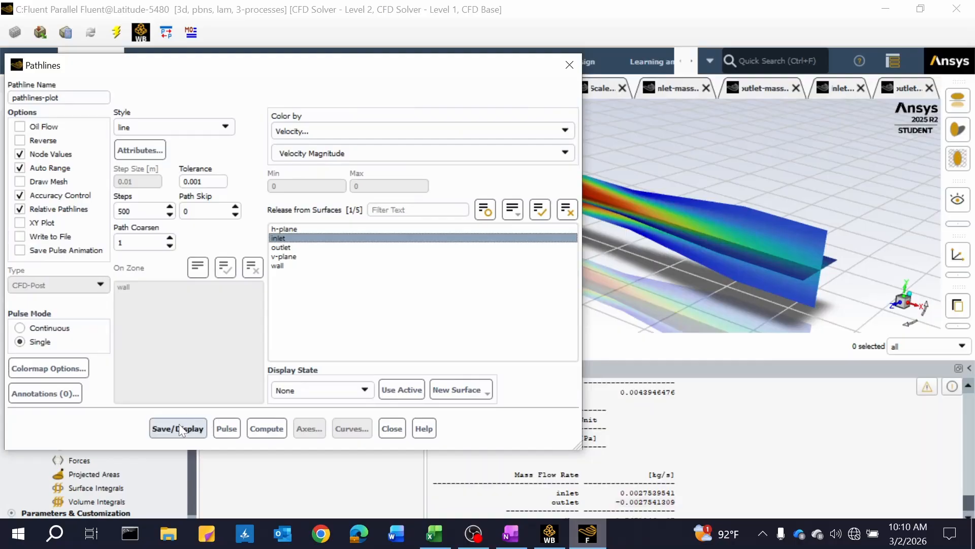
left_click(178, 428)
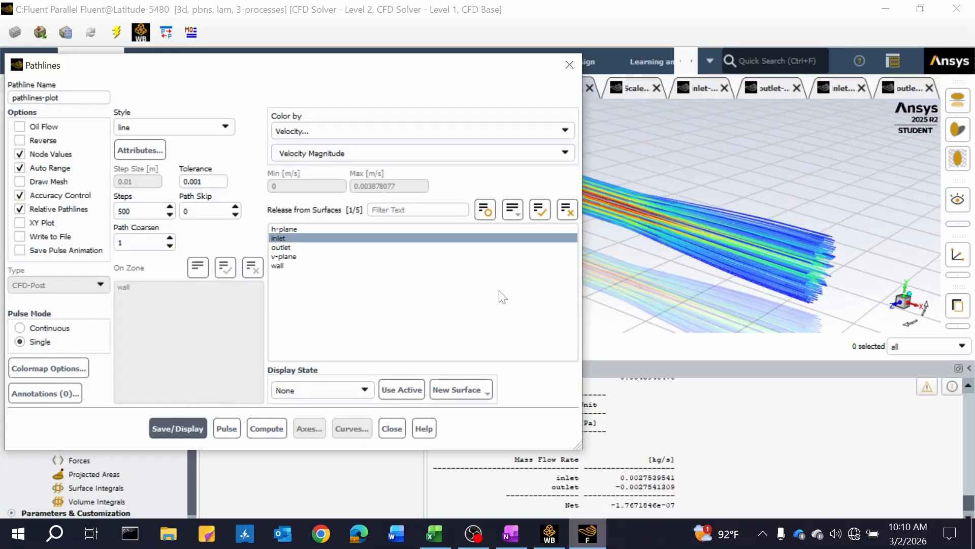
Inspect the velocity pathlines up close and play their pulse animation in Single mode
left_click_drag(541, 77, 468, 153)
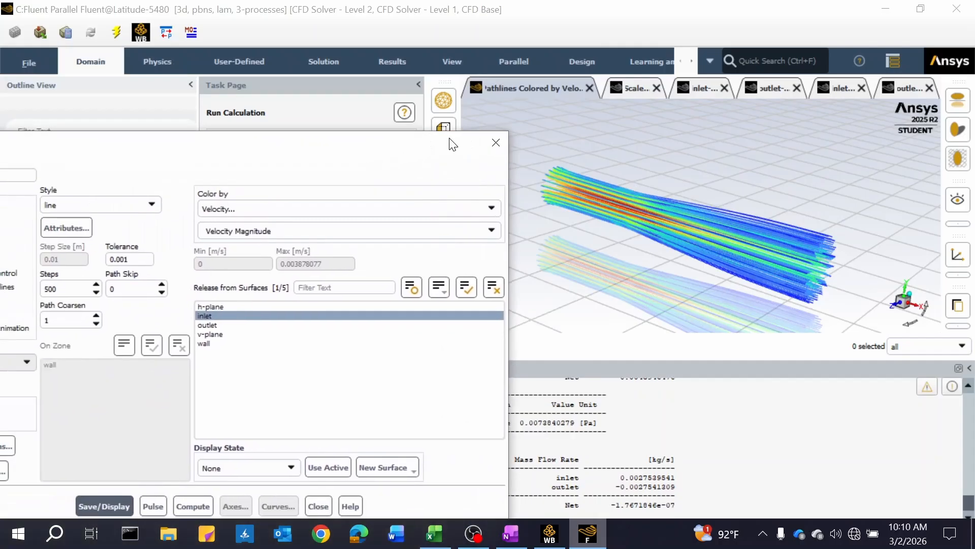
scroll(757, 248, "up", 5)
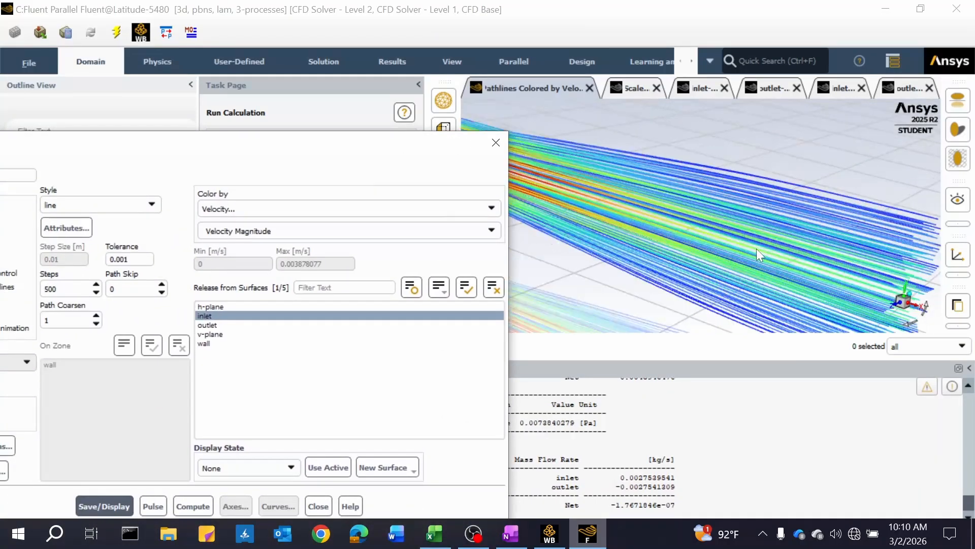
scroll(757, 250, "down", 5)
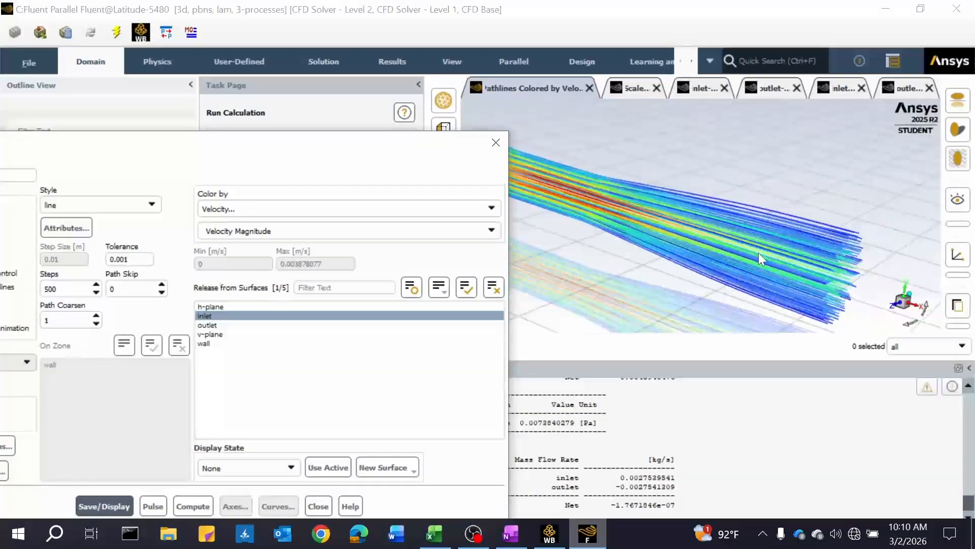
left_click_drag(375, 147, 337, 105)
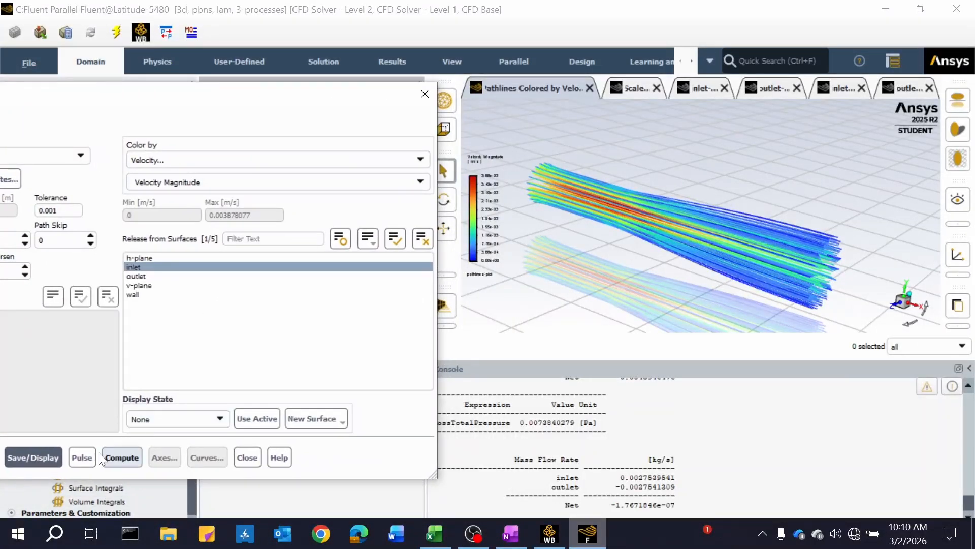
left_click(81, 458)
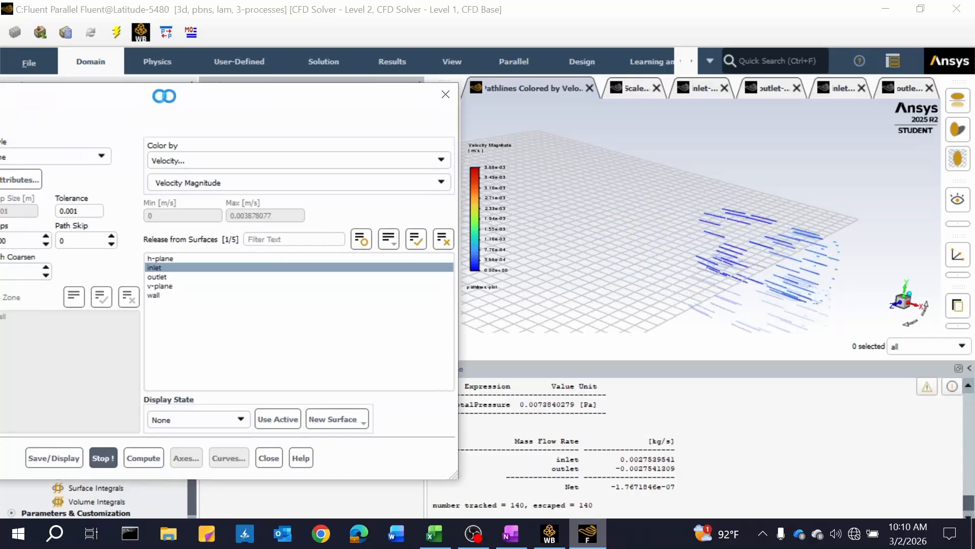
left_click_drag(164, 96, 264, 81)
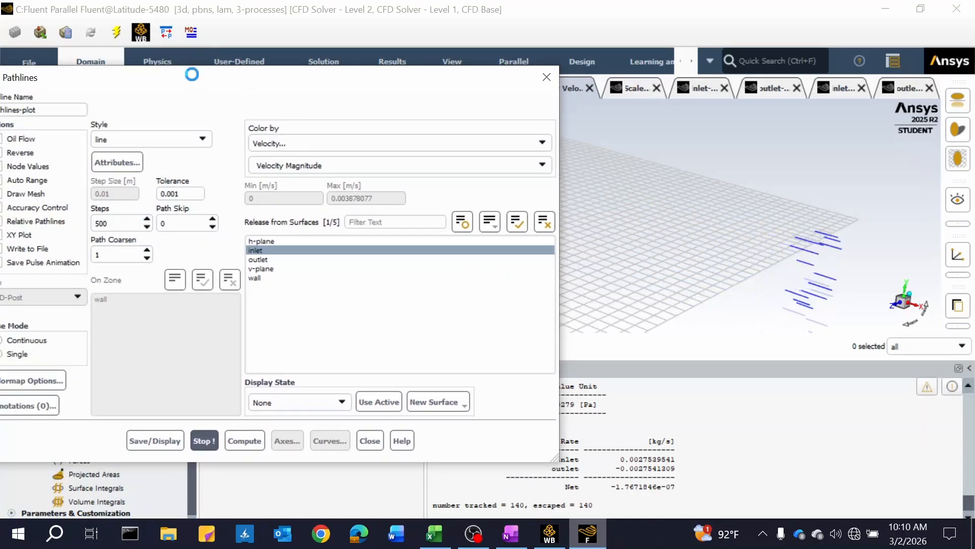
left_click_drag(192, 75, 281, 63)
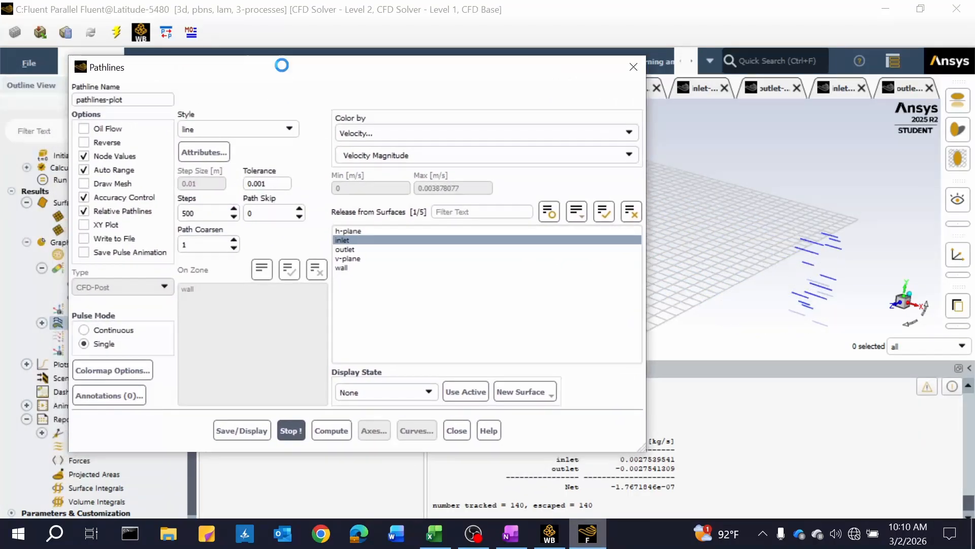
Play the pathlines pulse animation in Continuous mode, watch the flow through the pipe, and stop it
left_click(106, 329)
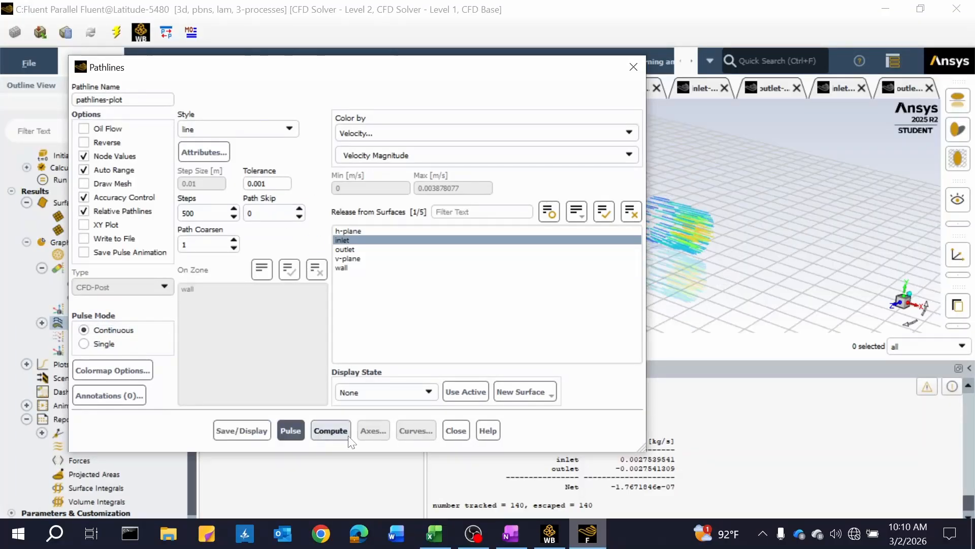
left_click(291, 430)
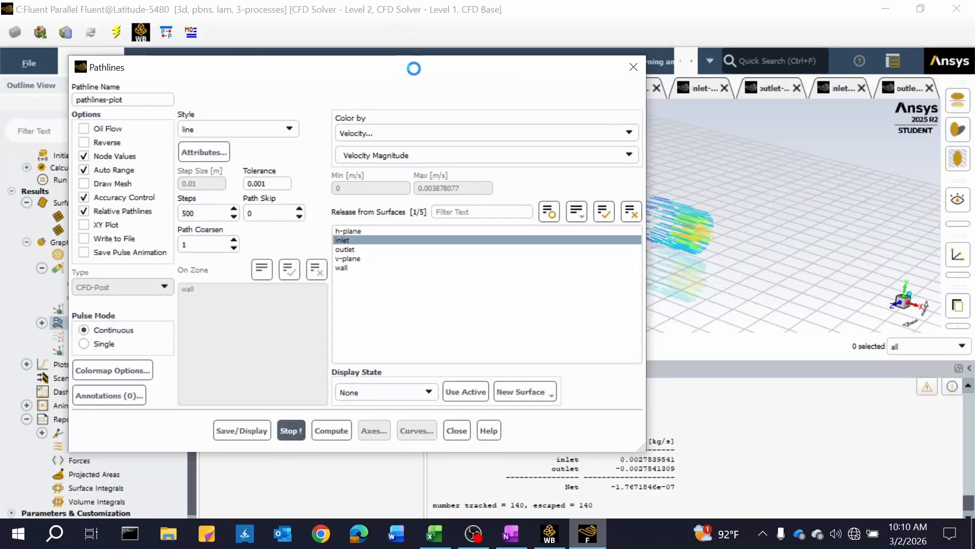
left_click_drag(305, 67, 164, 84)
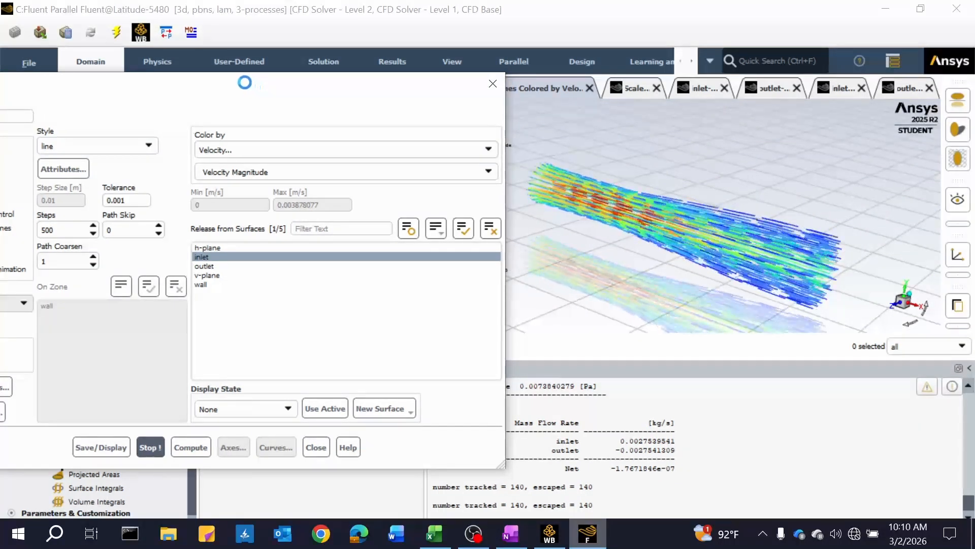
left_click_drag(253, 88, 318, 53)
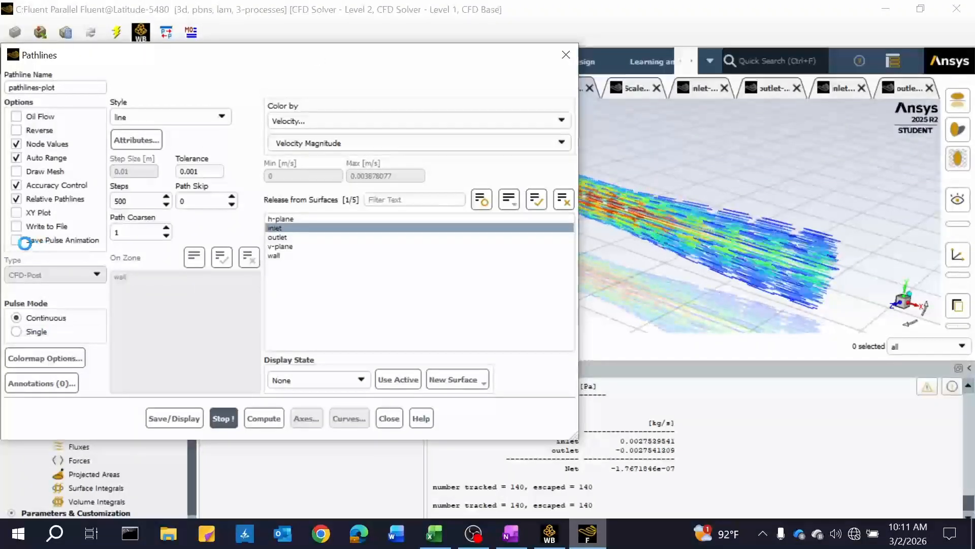
left_click(222, 415)
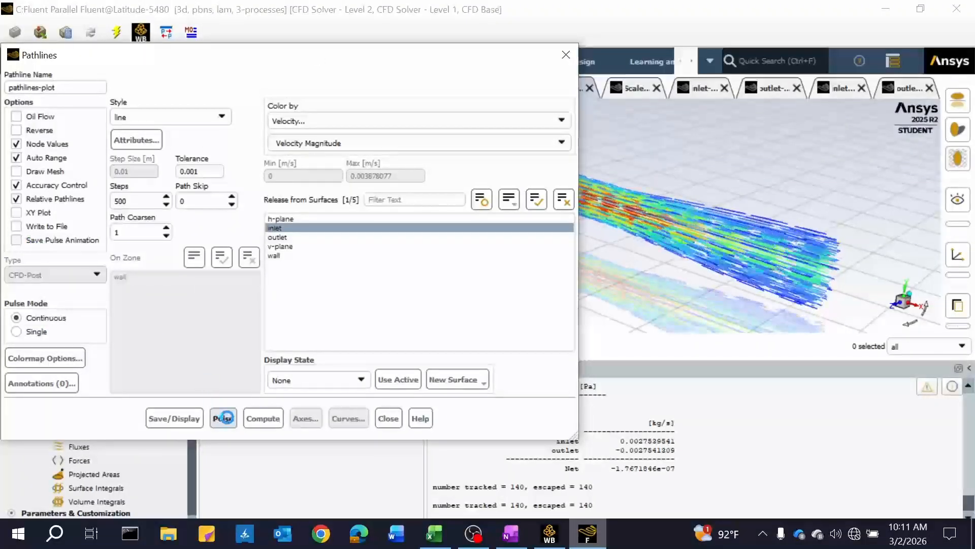
Enable Save Pulse Animation with Single pulse mode and write the pathlines video file under the name pathlines1-laminar
left_click(17, 240)
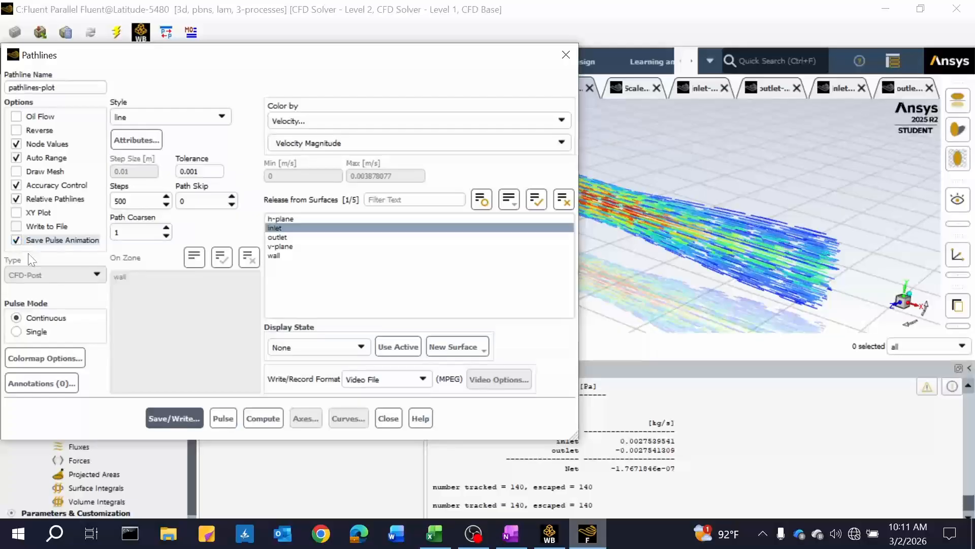
left_click(39, 334)
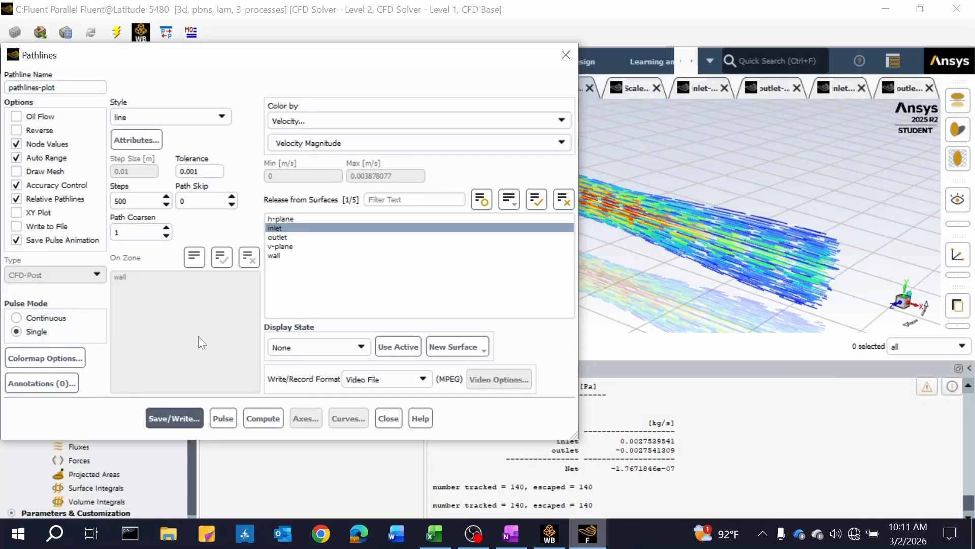
left_click(188, 414)
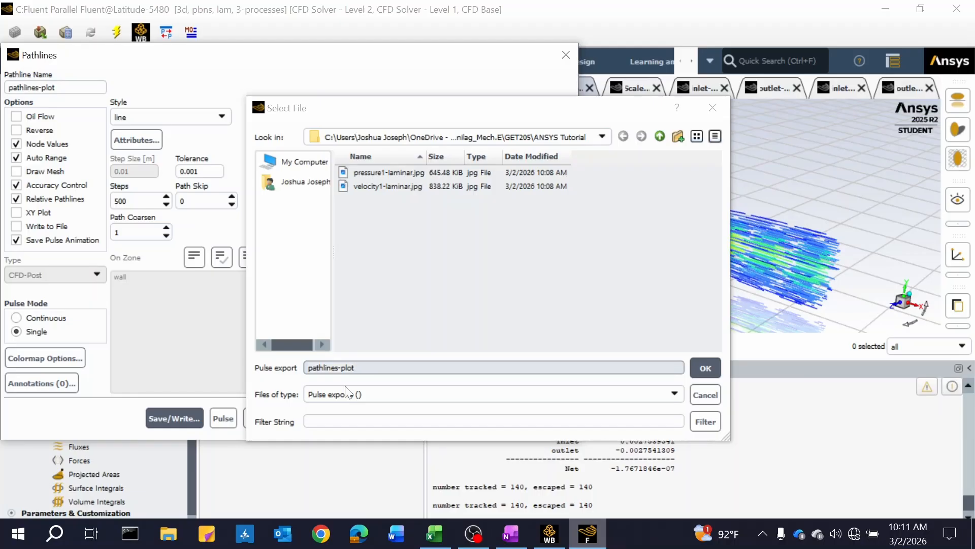
left_click(335, 368)
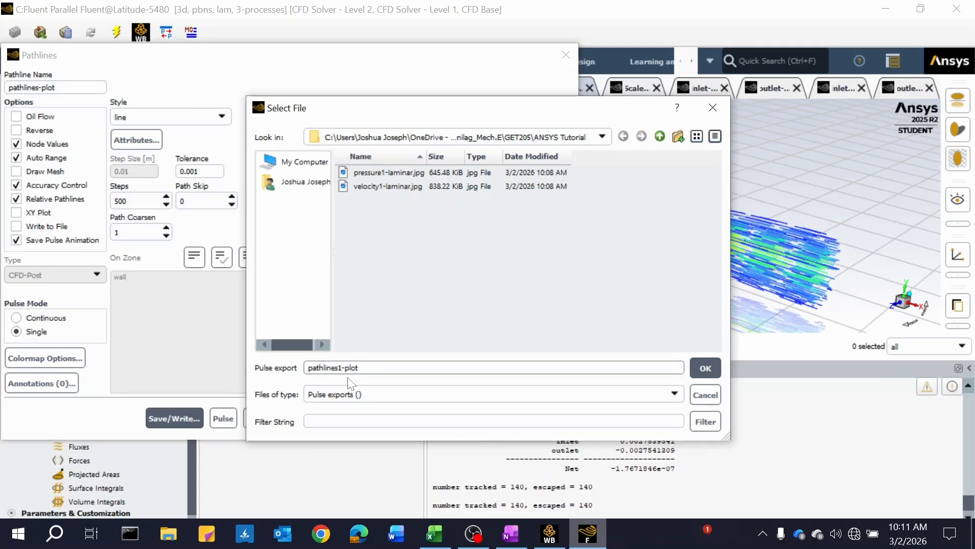
key("Right")
key("Right")
key("Right")
key("Delete")
key("Delete")
key("BackSpace")
key("BackSpace")
type("laminar")
key("Return")
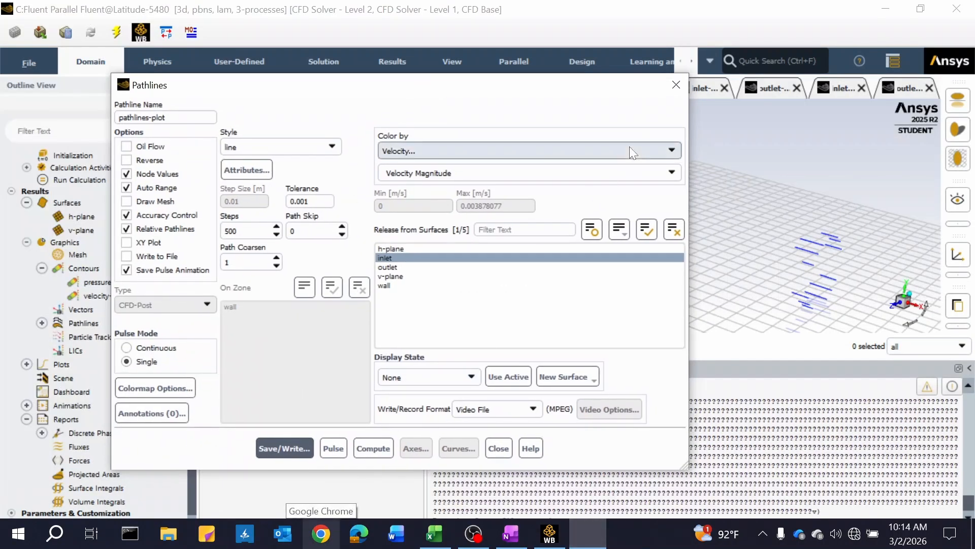
Turn off Save Pulse Animation for the pathlines plot and close the Pathlines dialog
left_click(304, 454)
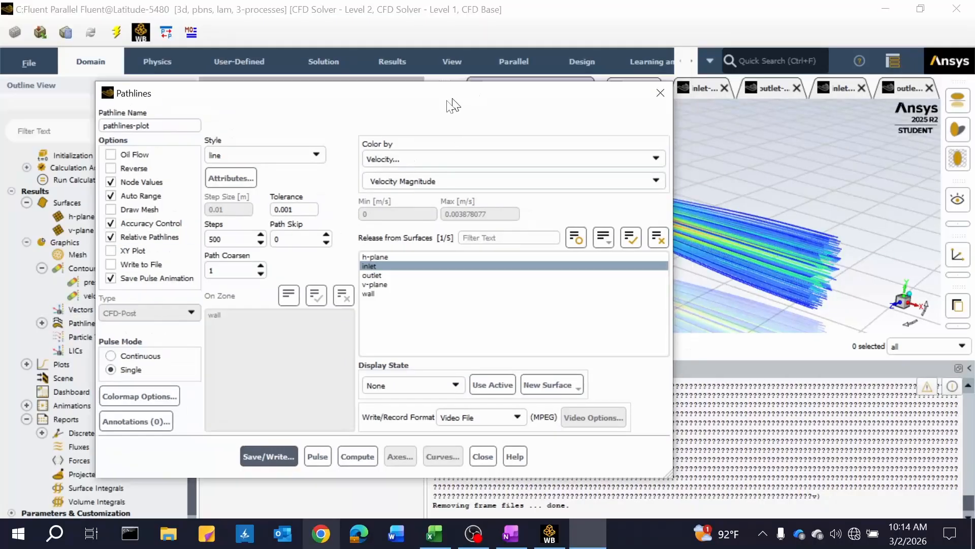
left_click(31, 296)
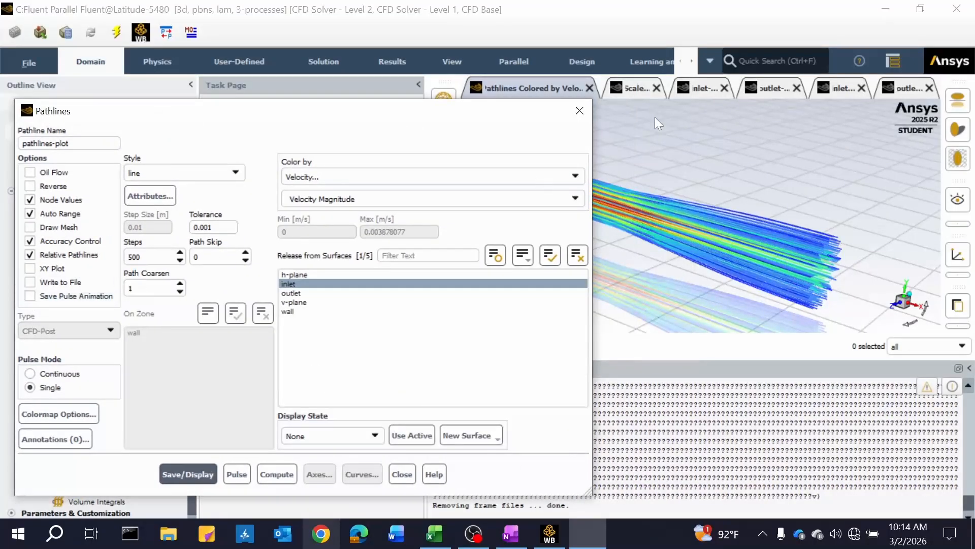
left_click(579, 111)
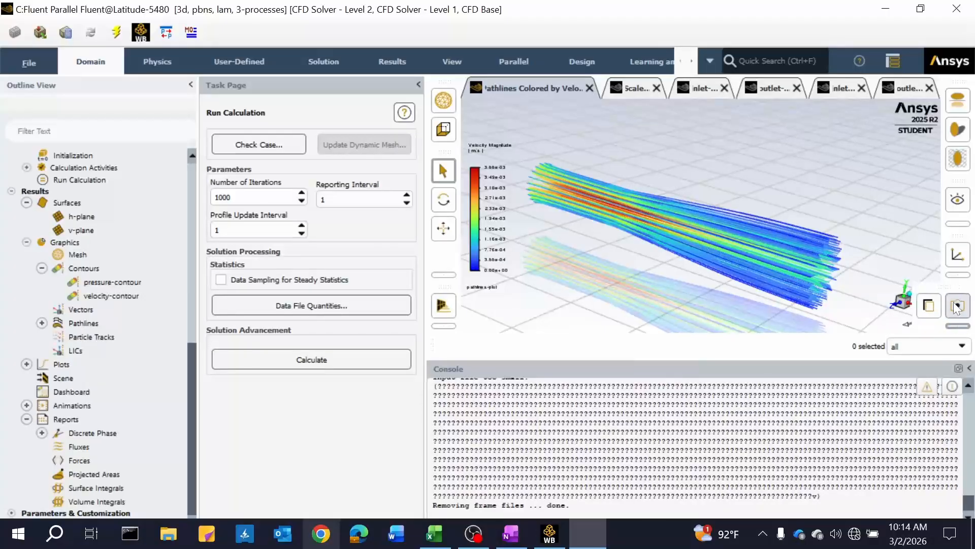
Save the velocity pathlines view as a JPEG picture named pathlines1-laminar.jpg and close the Save Picture dialog
left_click(957, 308)
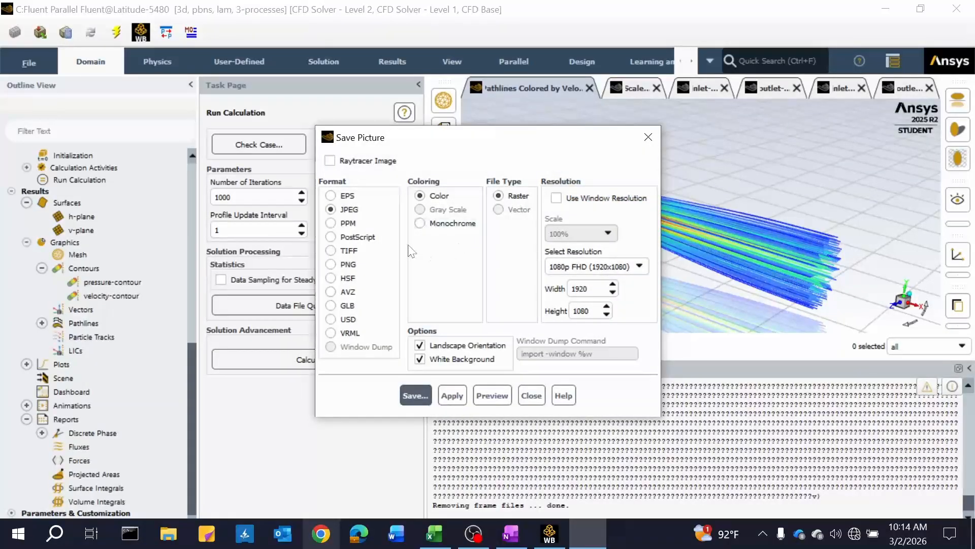
left_click(416, 395)
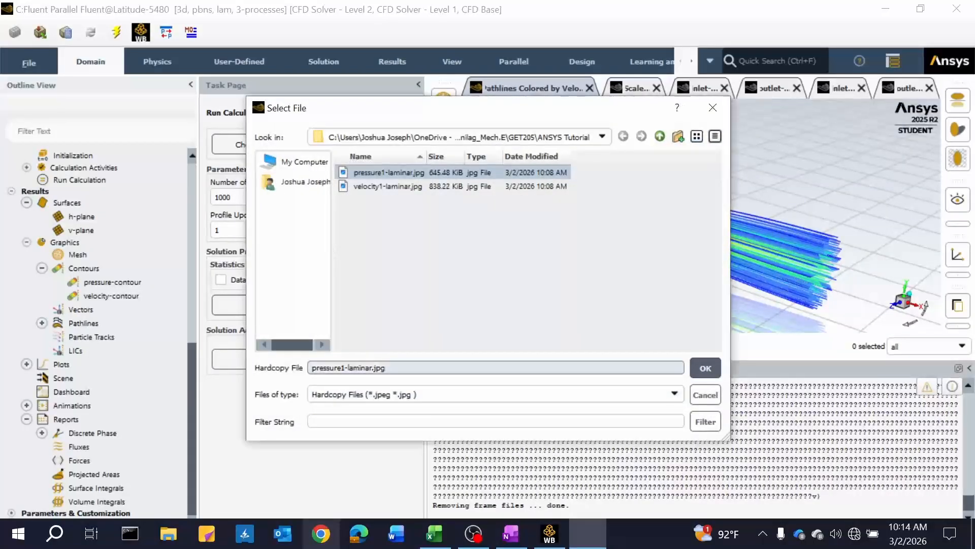
left_click(345, 367)
key("BackSpace")
key("BackSpace")
key("BackSpace")
key("BackSpace")
key("BackSpace")
key("BackSpace")
key("BackSpace")
key("BackSpace")
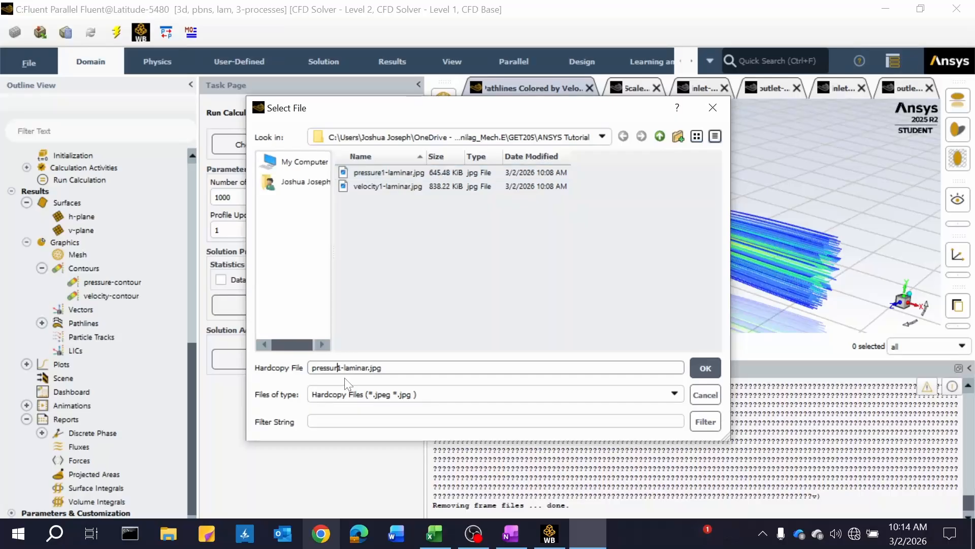
type("pathlines")
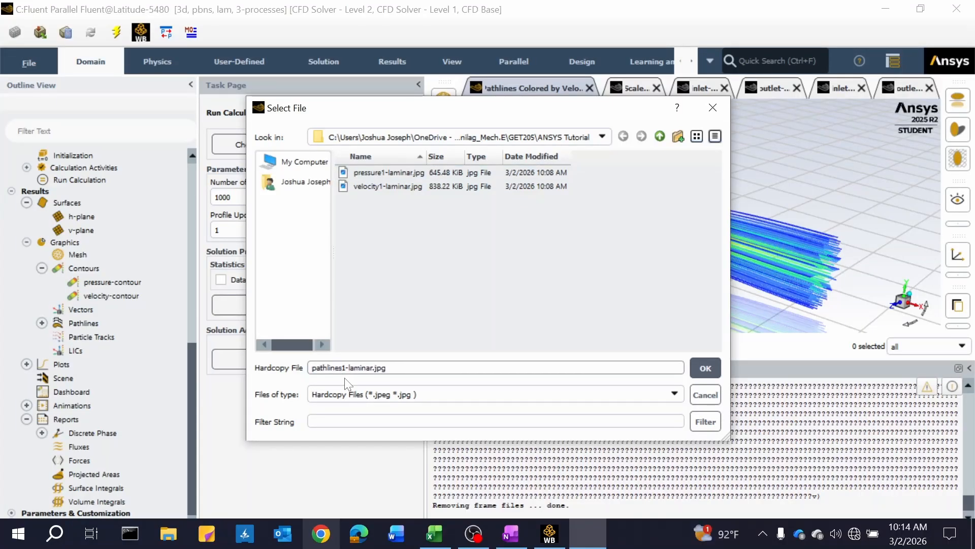
key("Return")
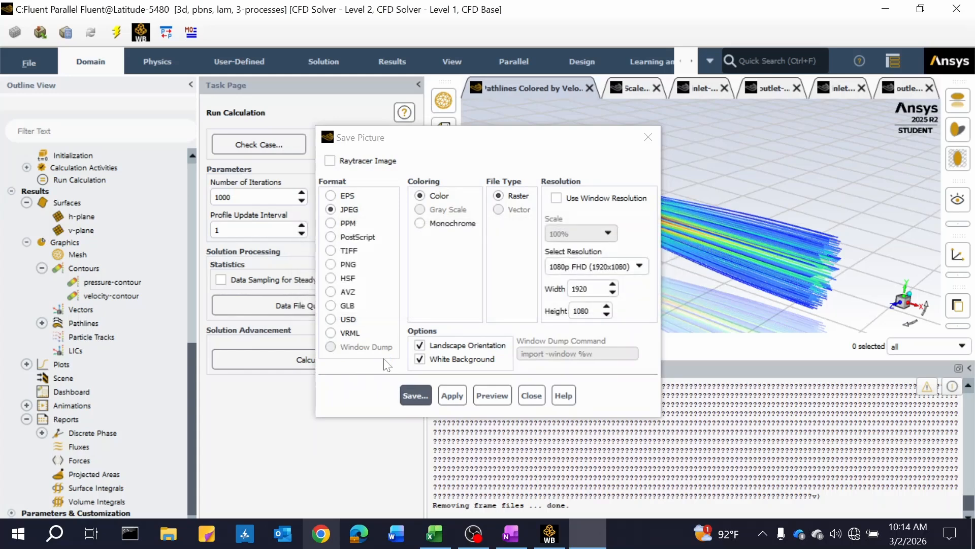
left_click(531, 395)
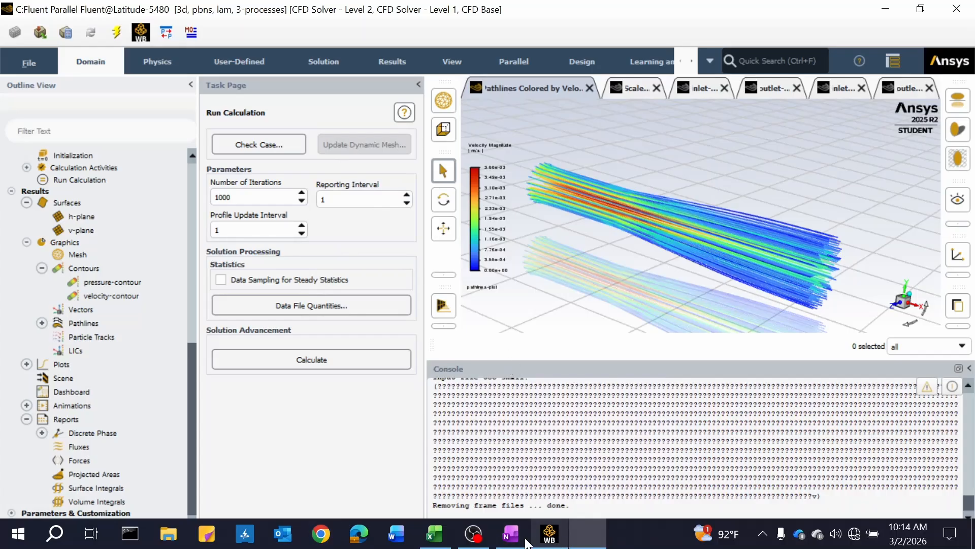
Copy the laminar inlet velocities 0.01114, 0.02228 and 0.03341 from the OneNote page into Excel's V_i column for Re 500, 1000 and 1500
left_click(511, 534)
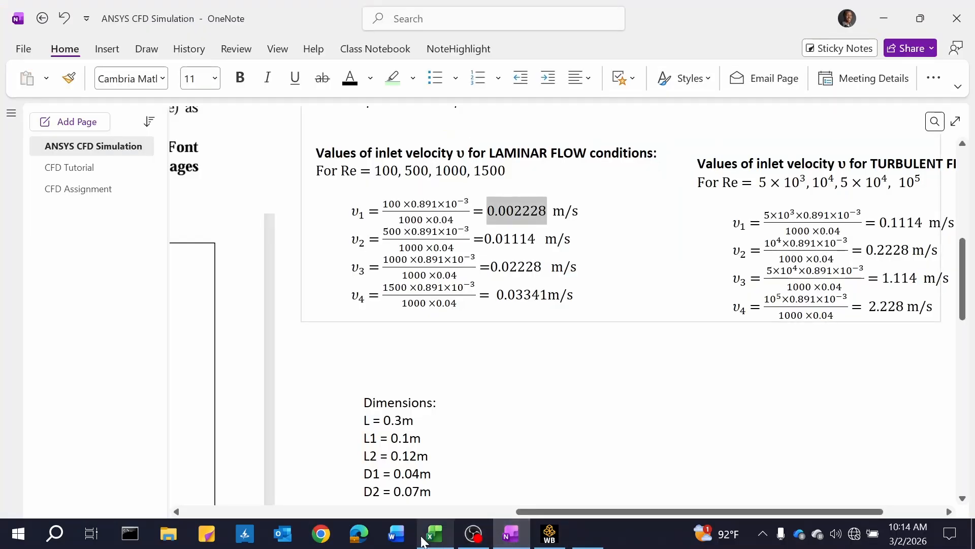
left_click(436, 536)
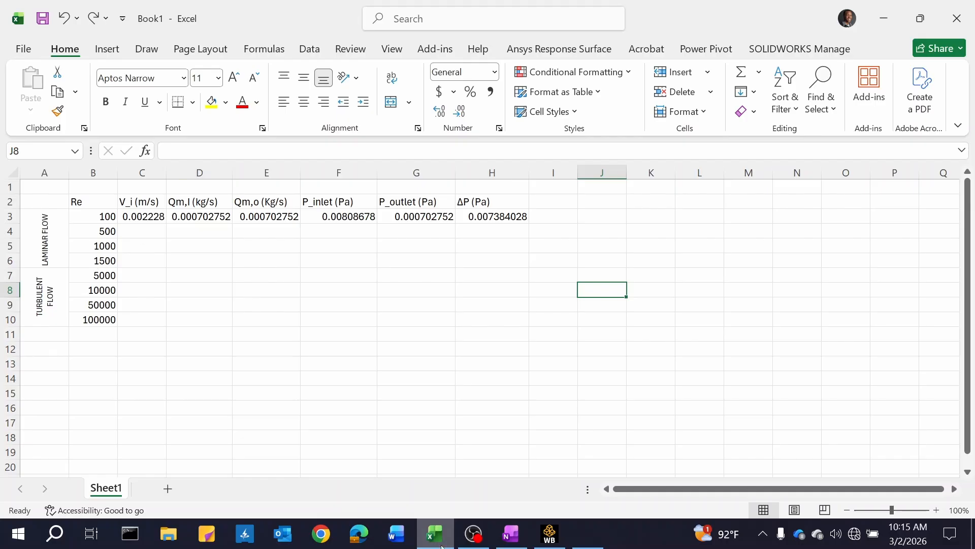
left_click(511, 533)
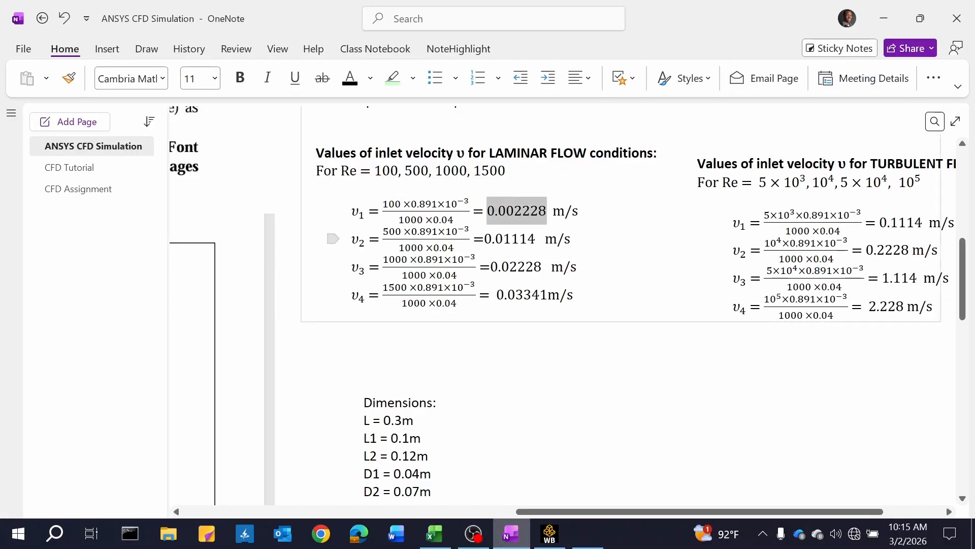
left_click_drag(484, 242, 534, 250)
key("ctrl+c")
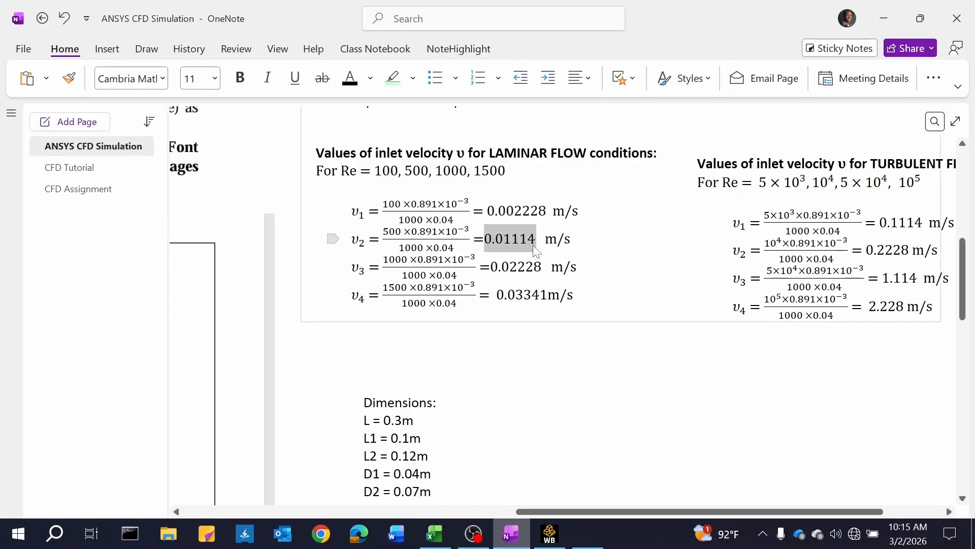
left_click(425, 537)
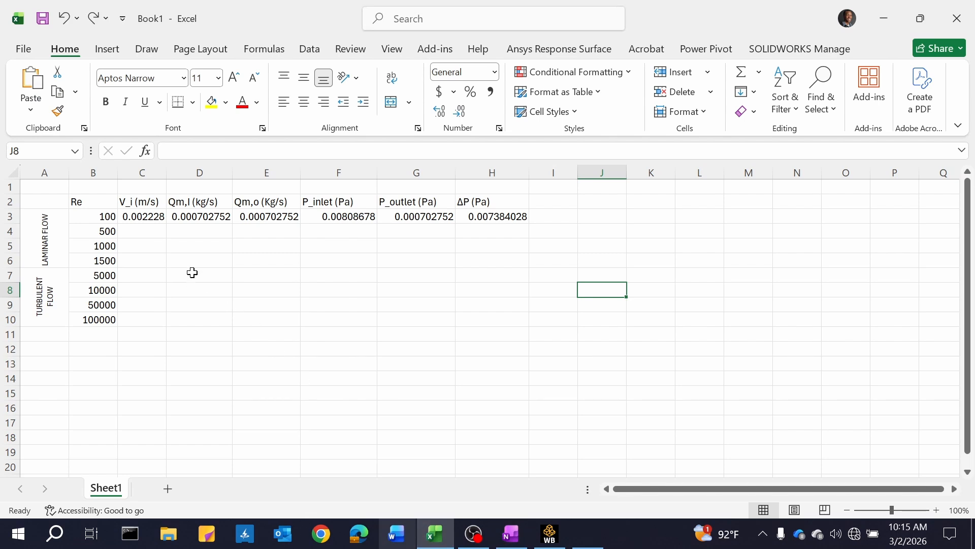
left_click(144, 231)
right_click(148, 231)
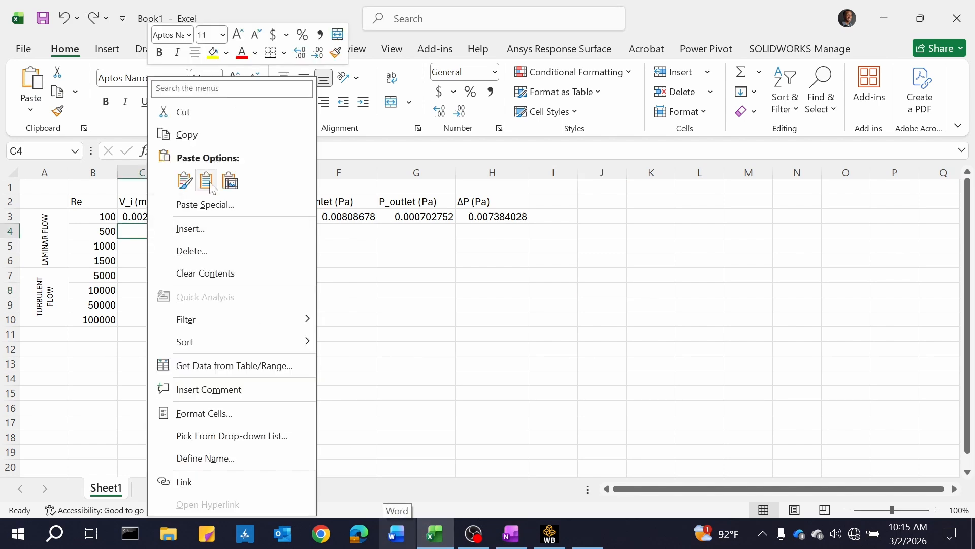
left_click(185, 181)
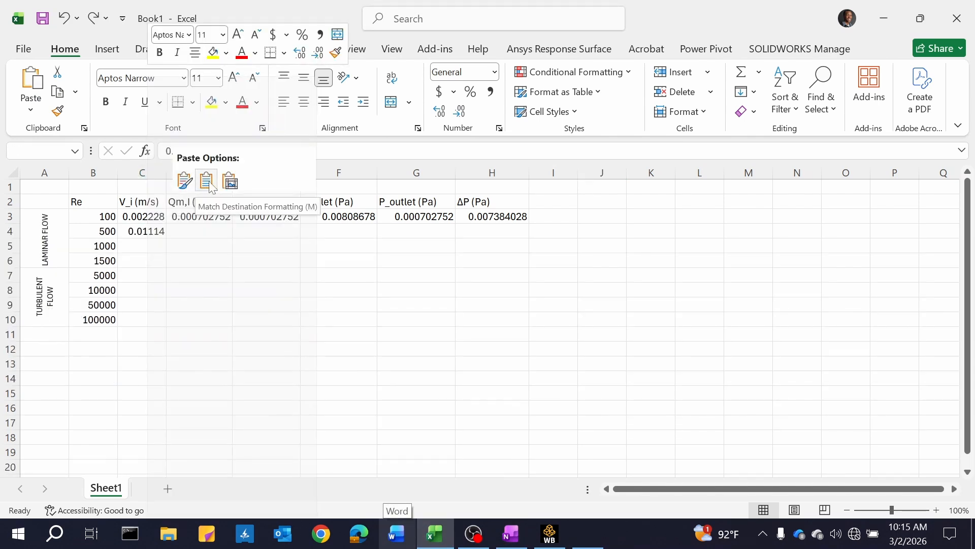
left_click(206, 181)
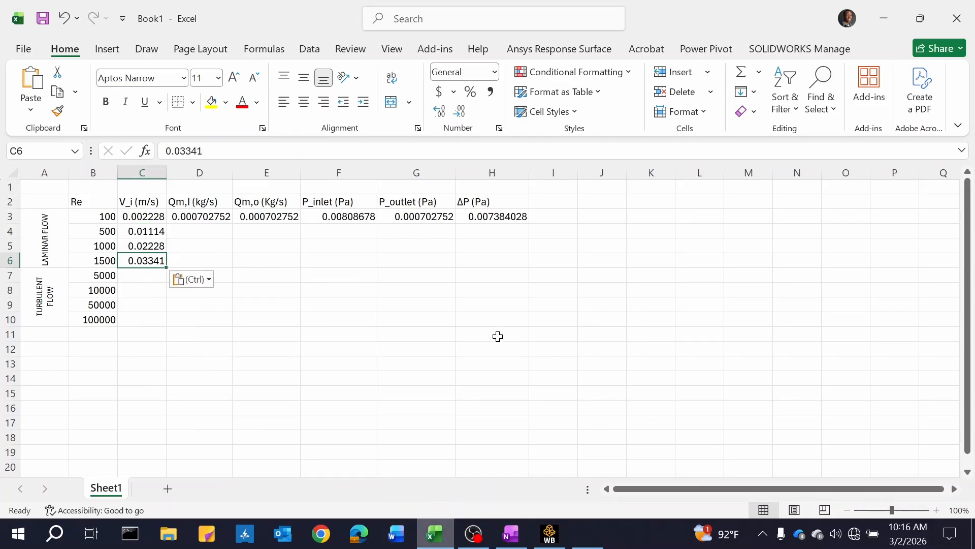
Copy the Re 500 inlet velocity from Excel, switch to Fluent and set the inlet's velocity magnitude to 0.01114 m/s
left_click(404, 345)
left_click(149, 232)
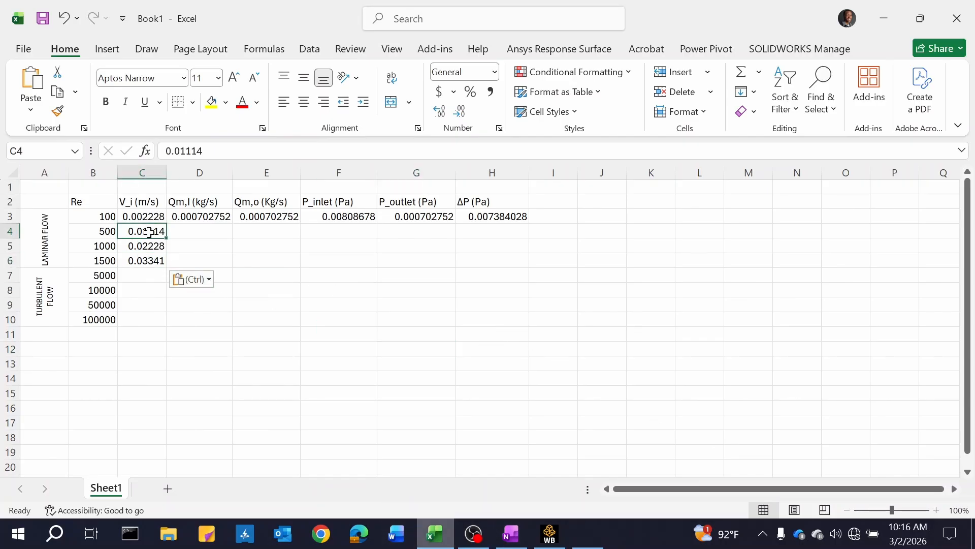
key("ctrl+c")
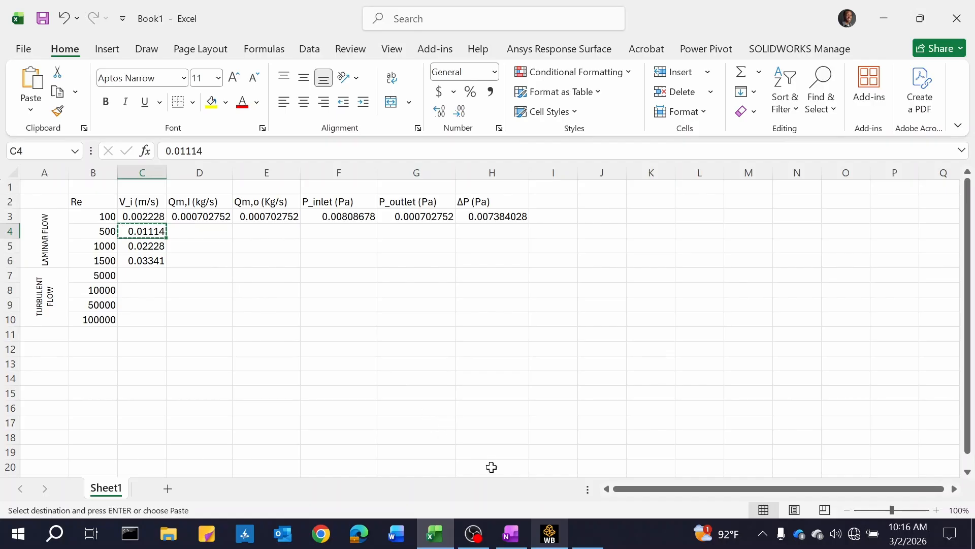
left_click(590, 533)
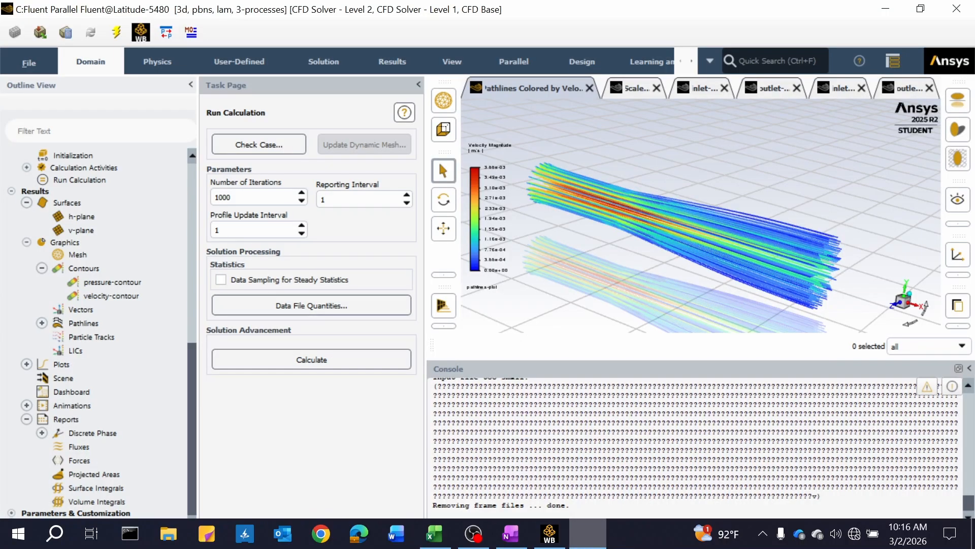
scroll(99, 347, "up", 10)
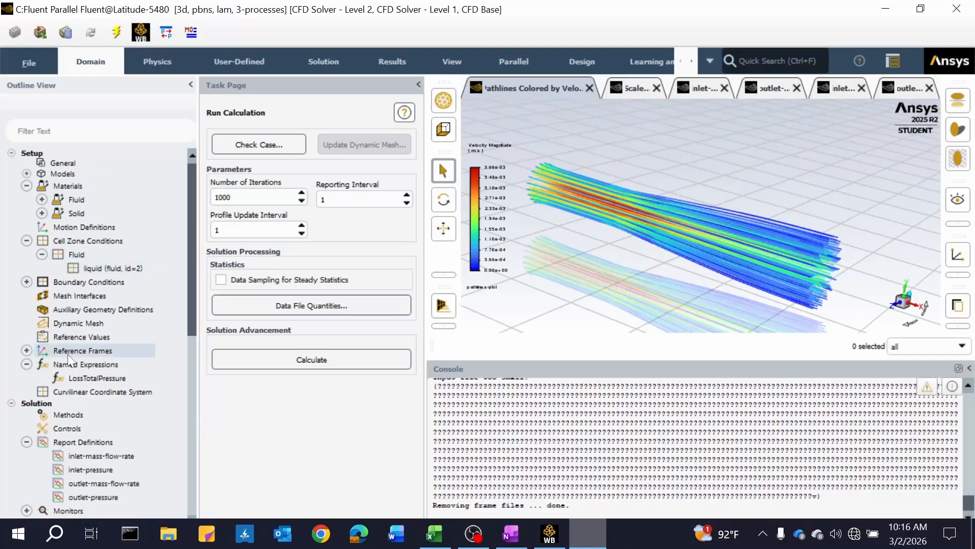
left_click(26, 282)
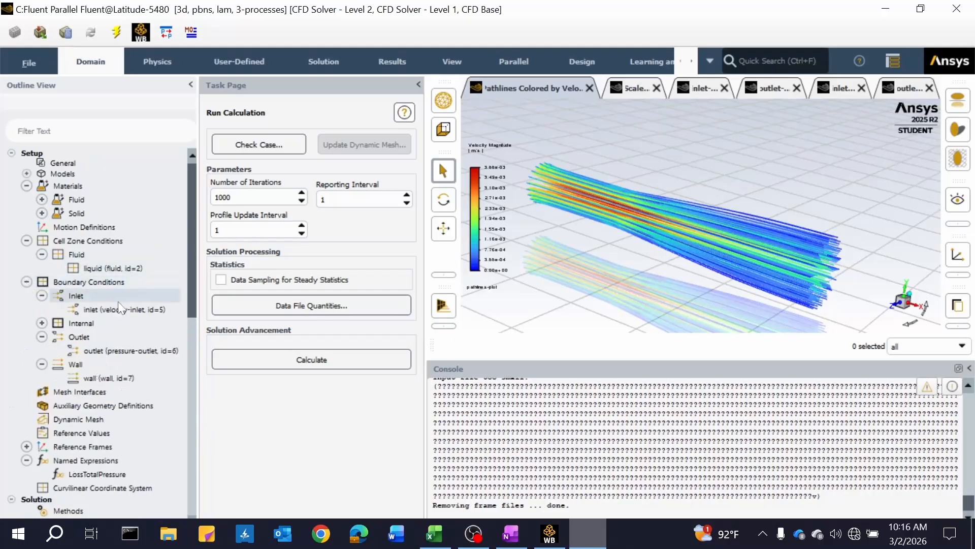
double_click(117, 309)
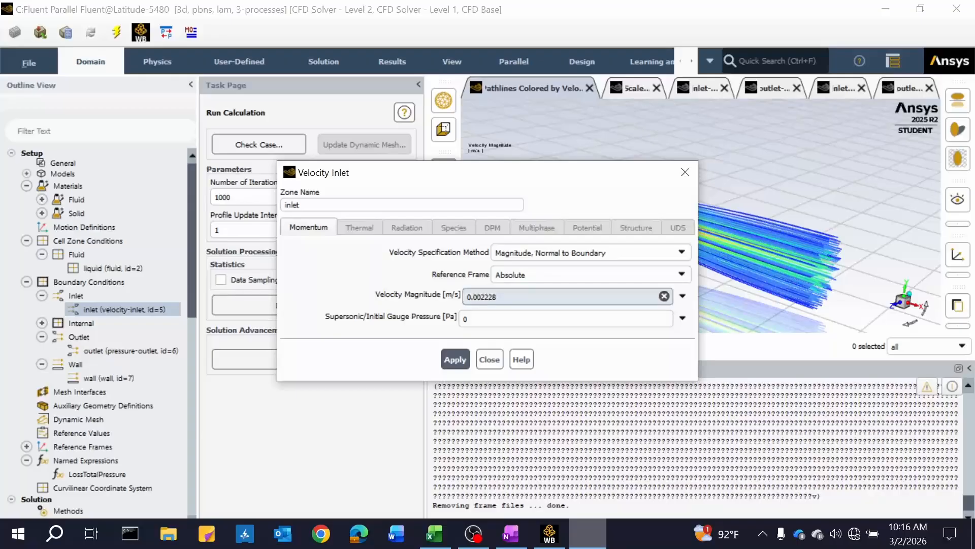
left_click(664, 295)
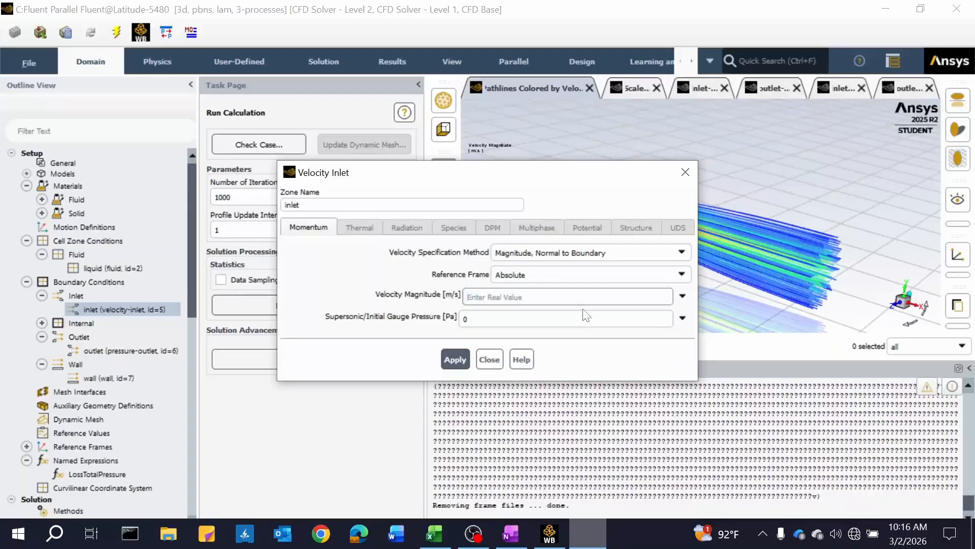
type("0.01114")
left_click(457, 359)
left_click(686, 171)
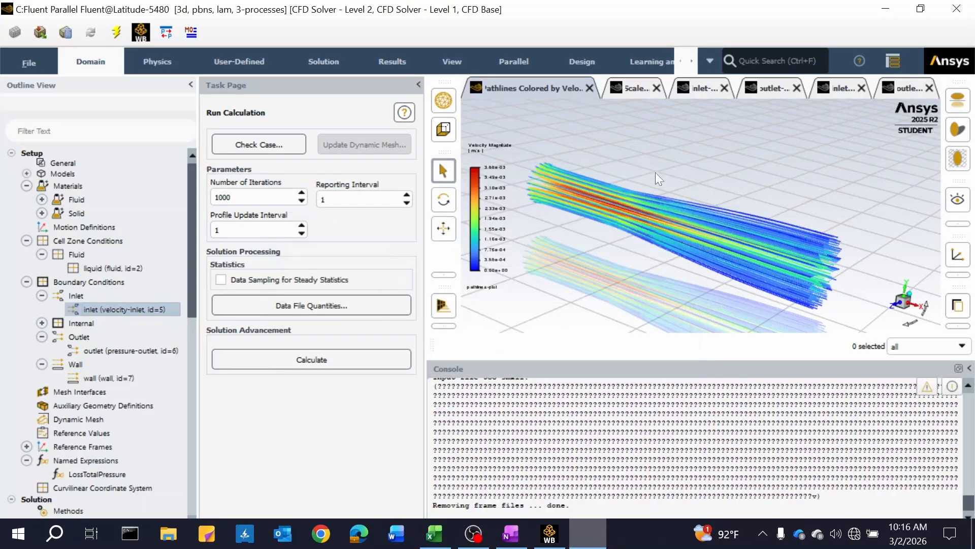
Initialize and run the calculation with the new inlet velocity, discarding the unsaved solution data
scroll(94, 346, "down", 5)
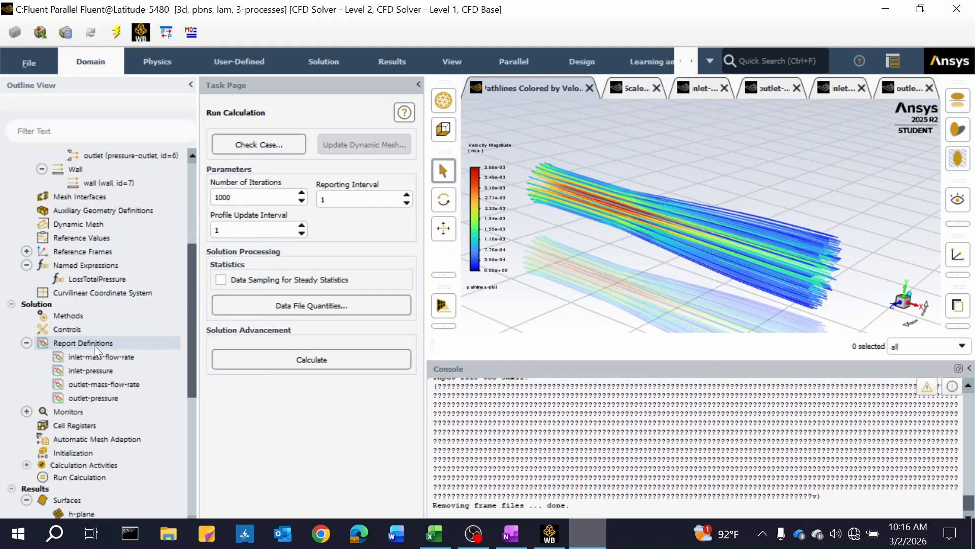
scroll(96, 348, "down", 7)
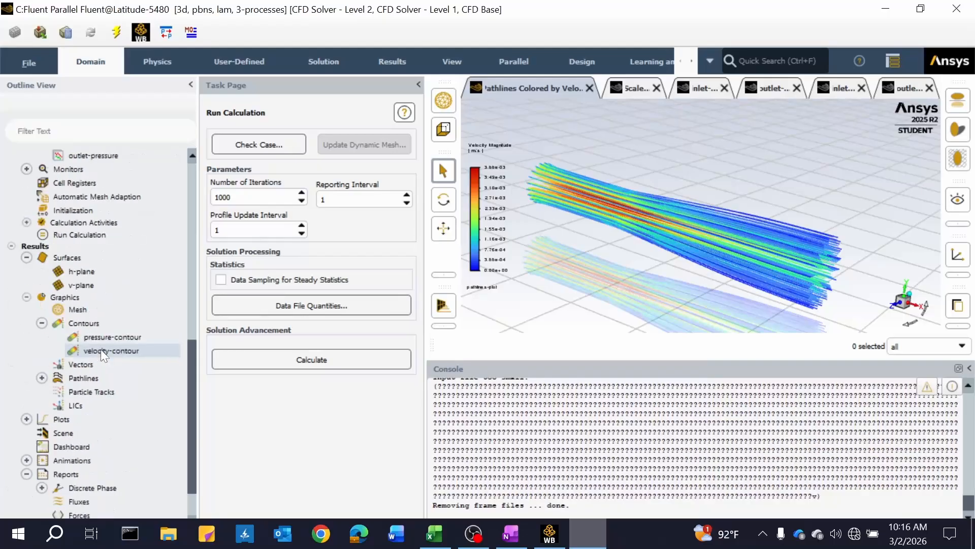
scroll(102, 349, "up", 2)
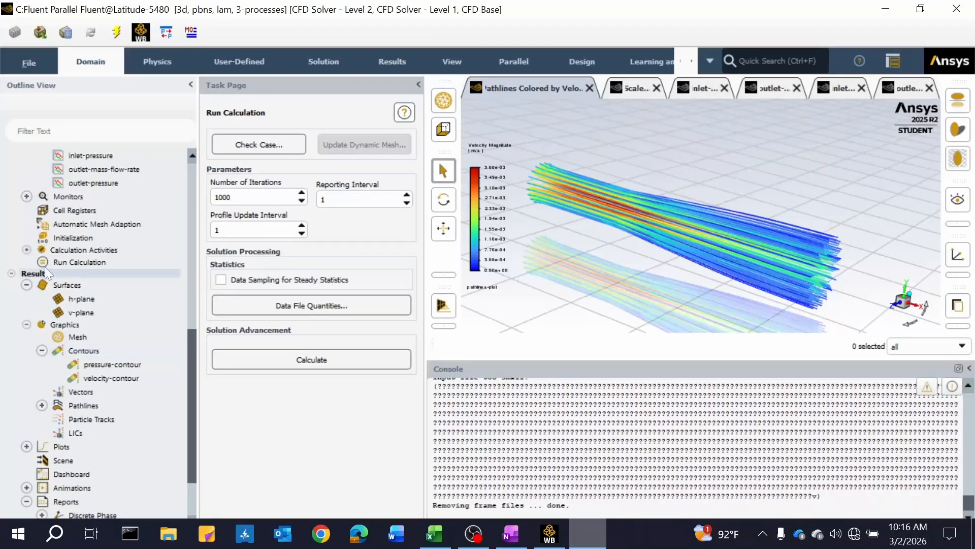
right_click(84, 264)
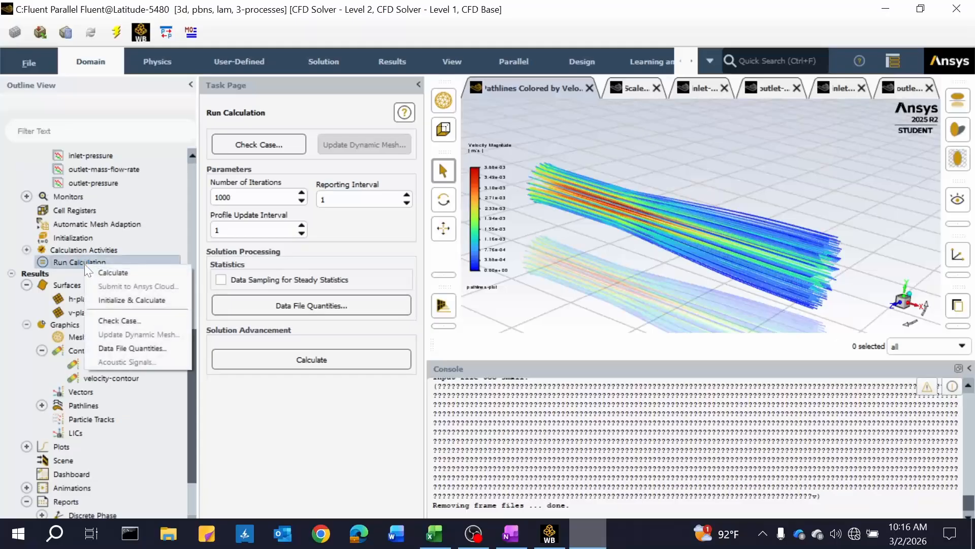
left_click(137, 300)
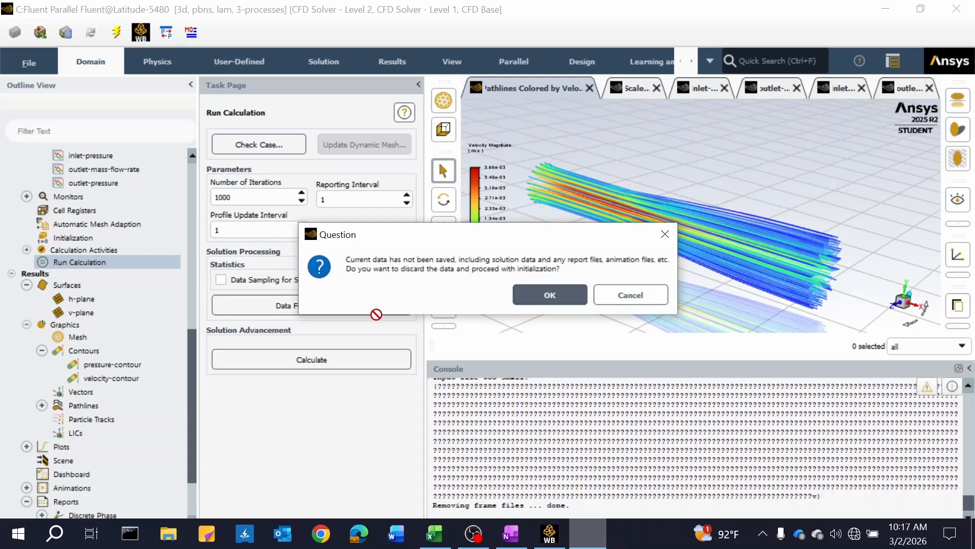
left_click(556, 294)
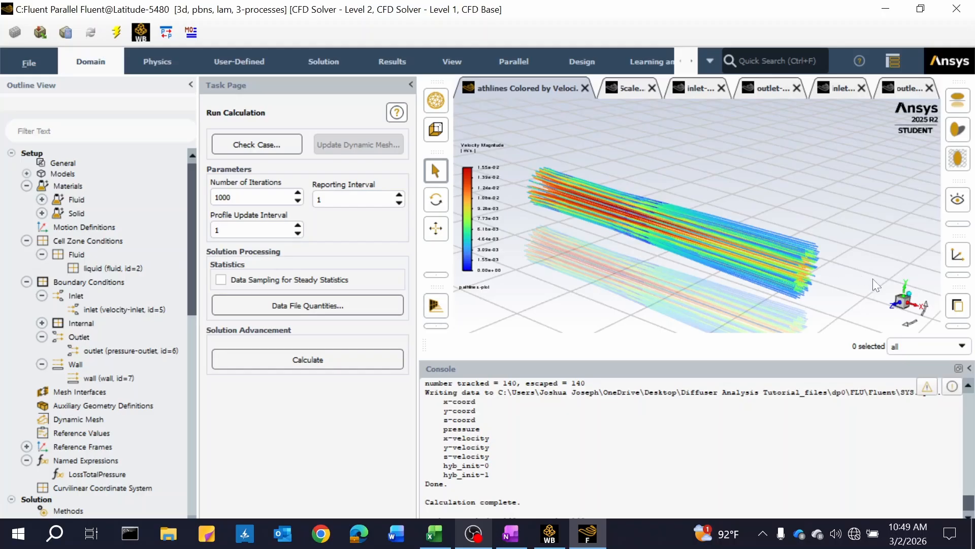
Display pathlines-plot for the newly calculated solution
left_click(958, 325)
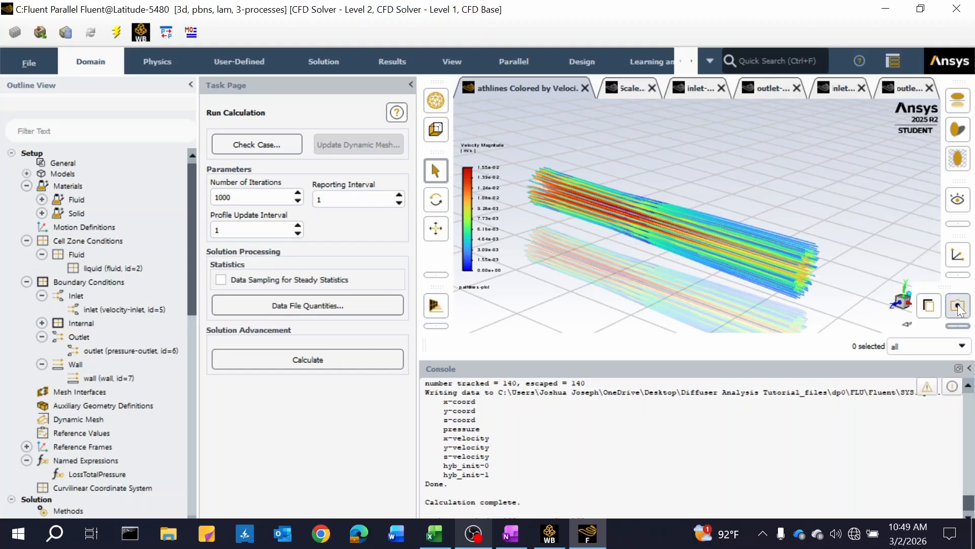
scroll(86, 357, "down", 10)
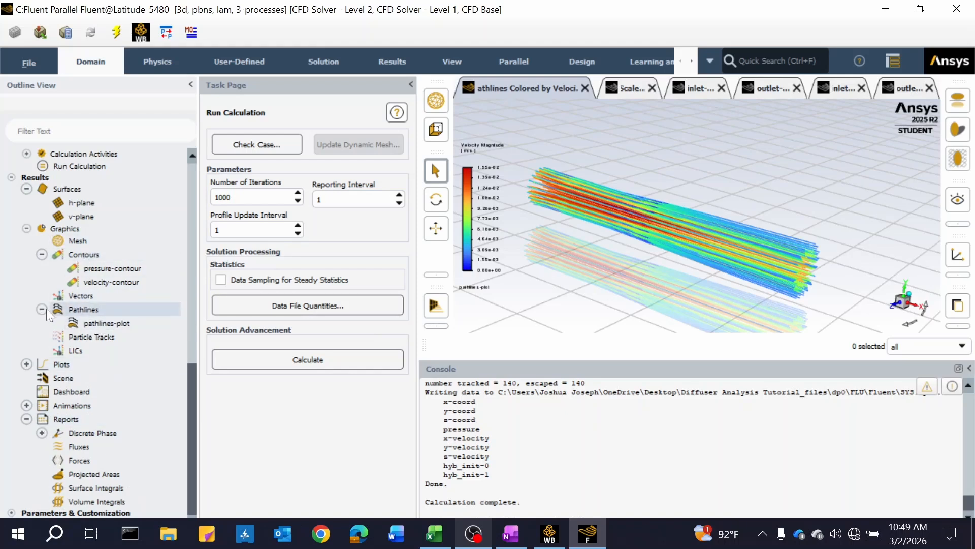
right_click(96, 321)
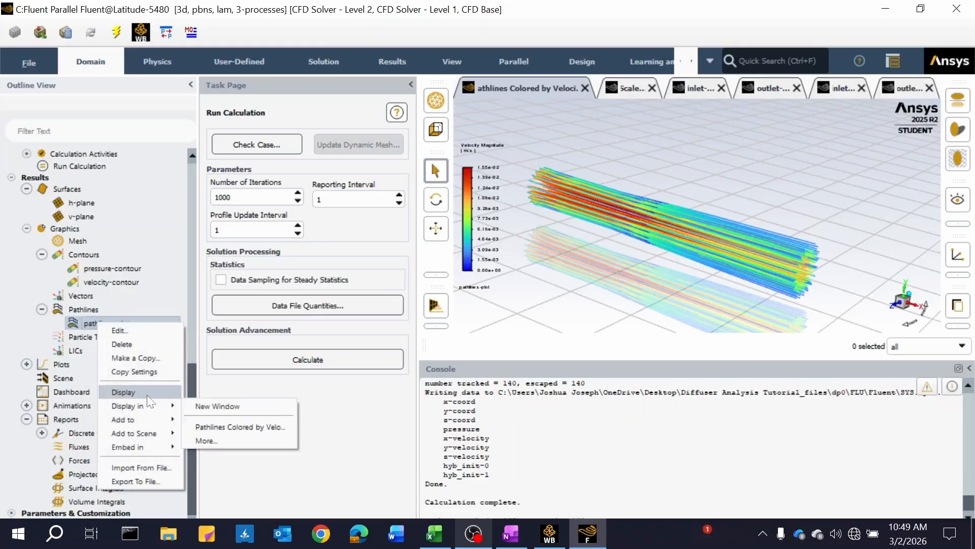
left_click(148, 395)
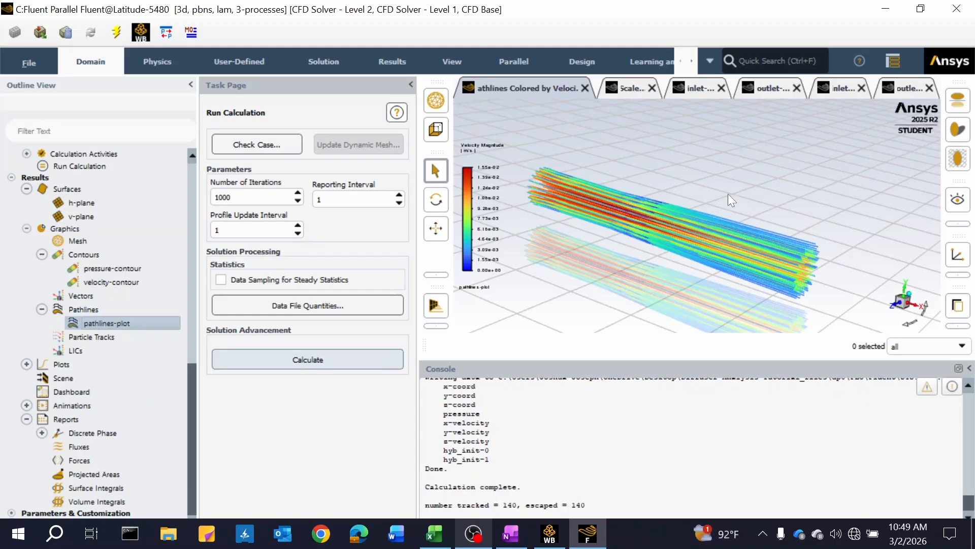
Save the displayed pathlines plot as a JPEG picture named pathlines2-laminar.jpg in the ANSYS Tutorial folder
mouse_move(958, 326)
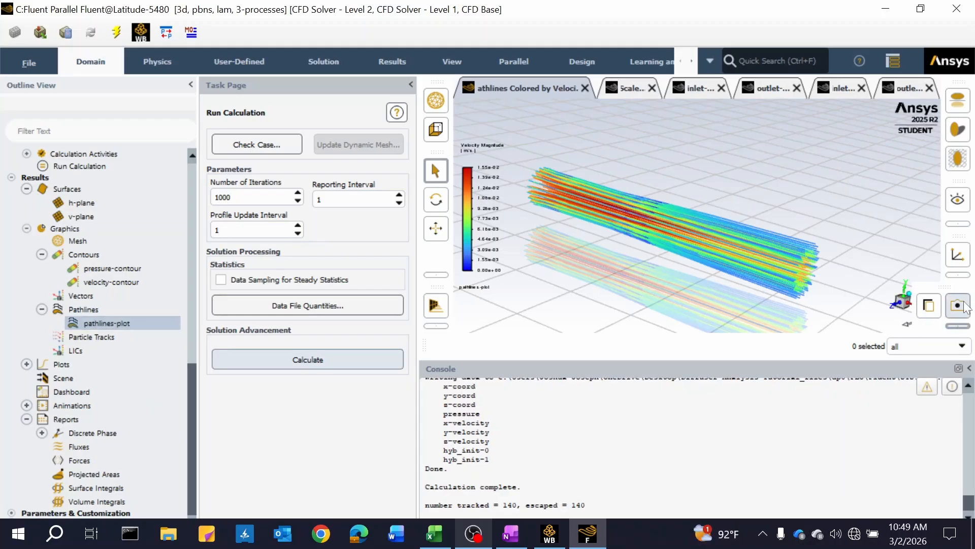
left_click(960, 304)
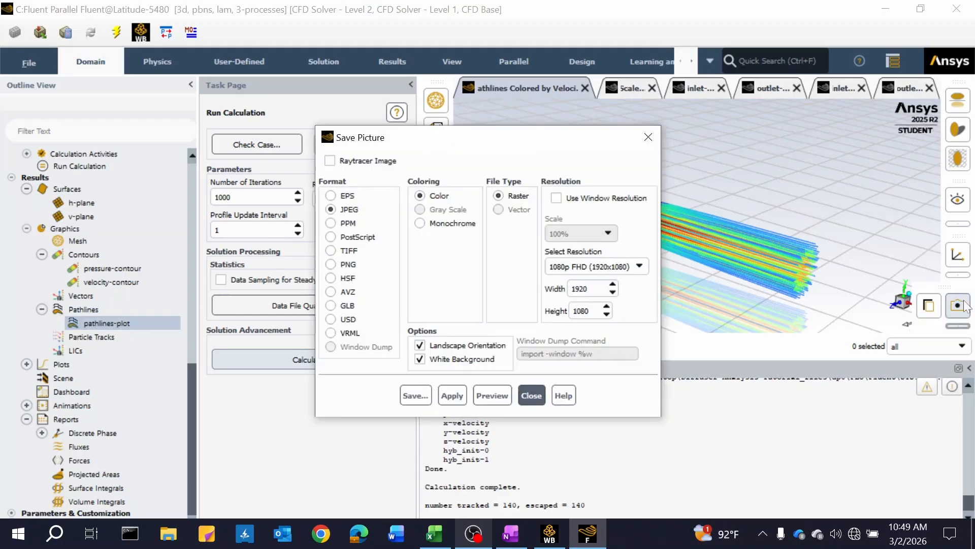
left_click(416, 396)
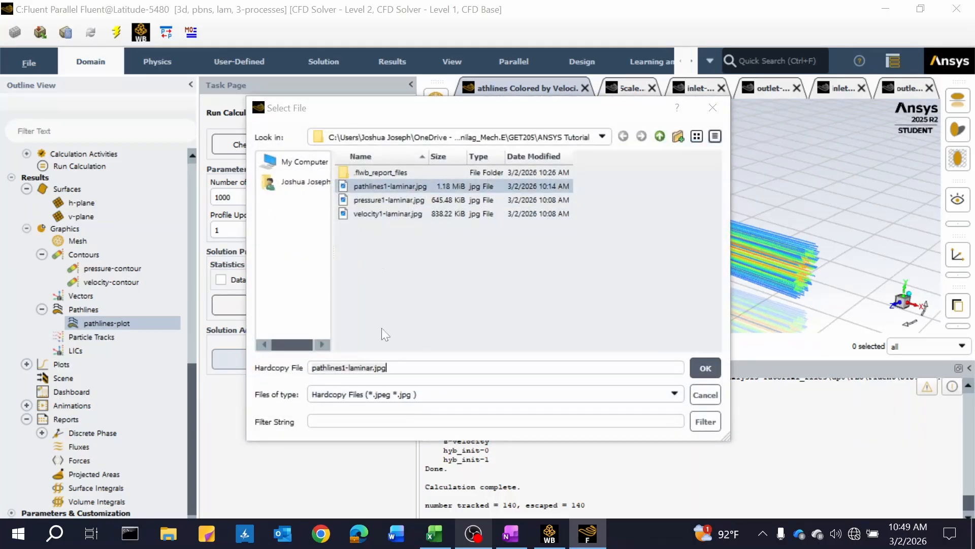
left_click(347, 367)
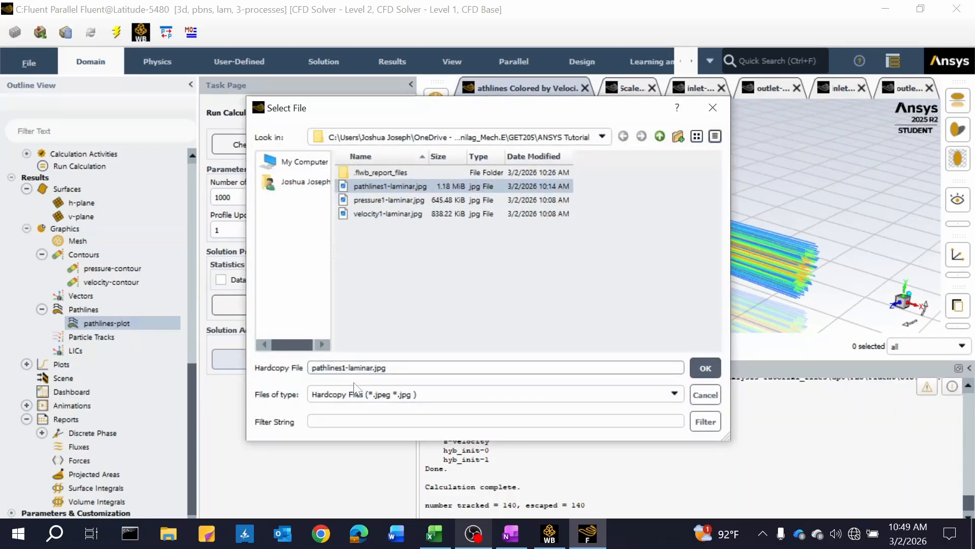
key("BackSpace")
type("2")
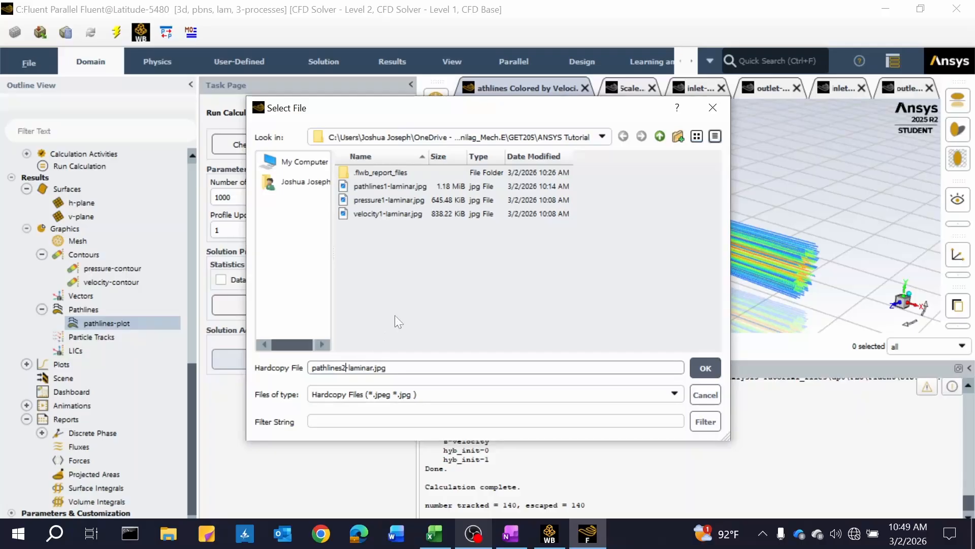
left_click(705, 368)
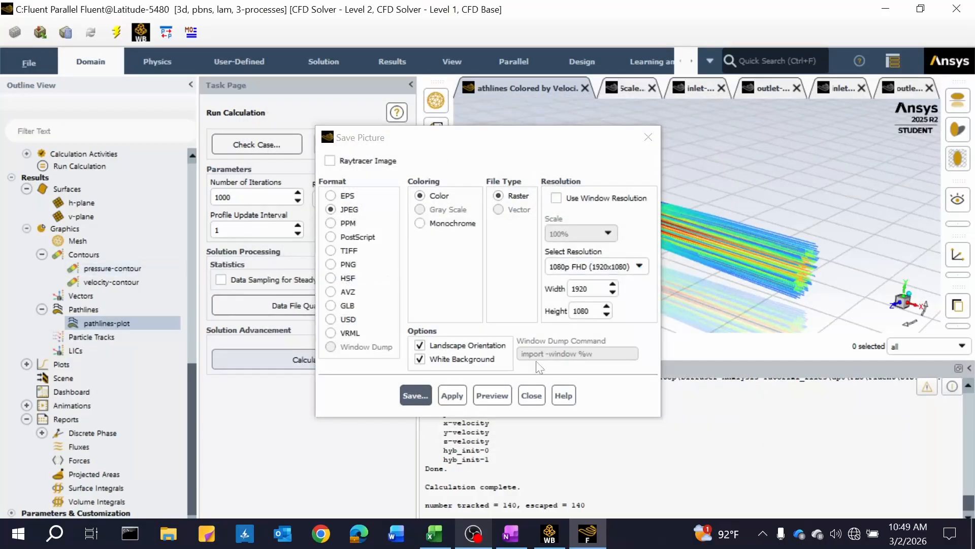
left_click(531, 395)
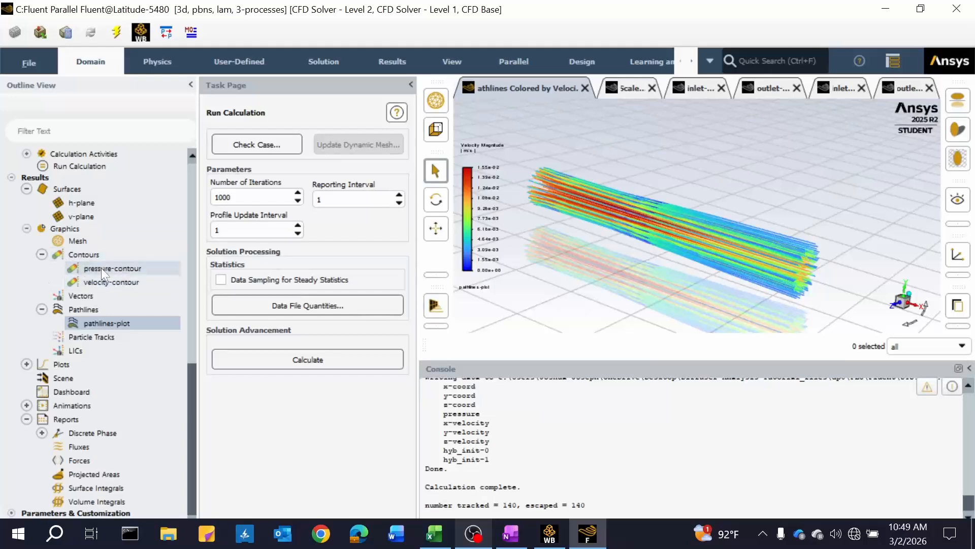
Display pressure-contour and save it as a JPEG picture named pressure2-laminar.jpg
left_click(101, 267)
right_click(102, 268)
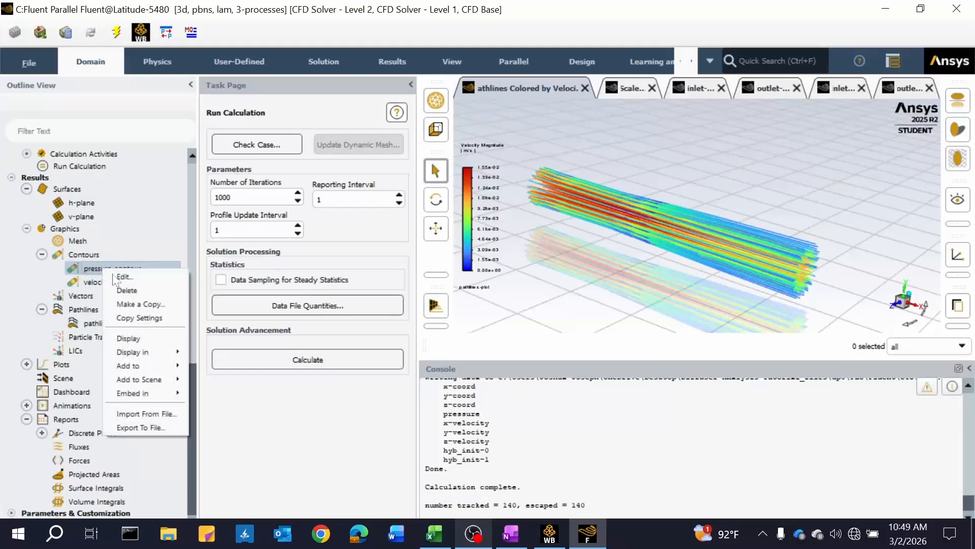
left_click(153, 337)
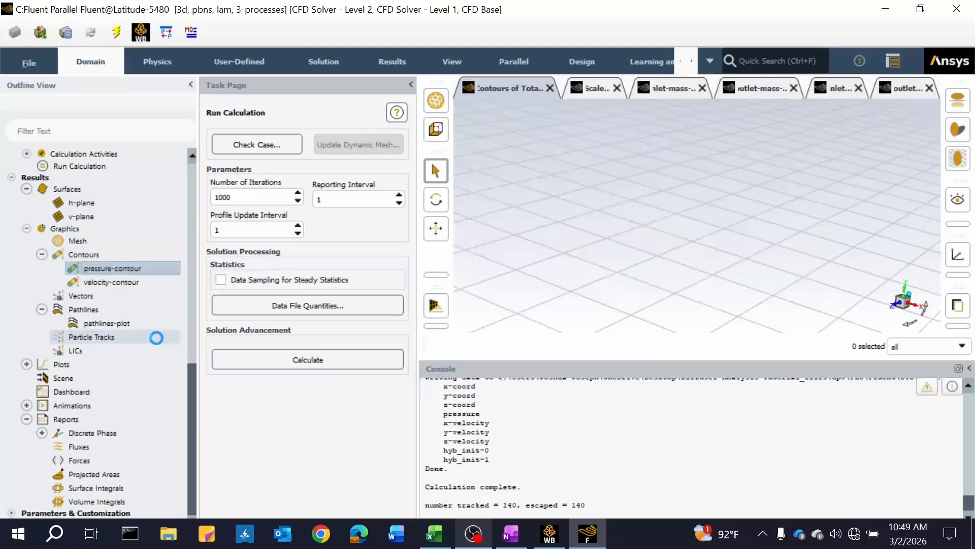
left_click(959, 306)
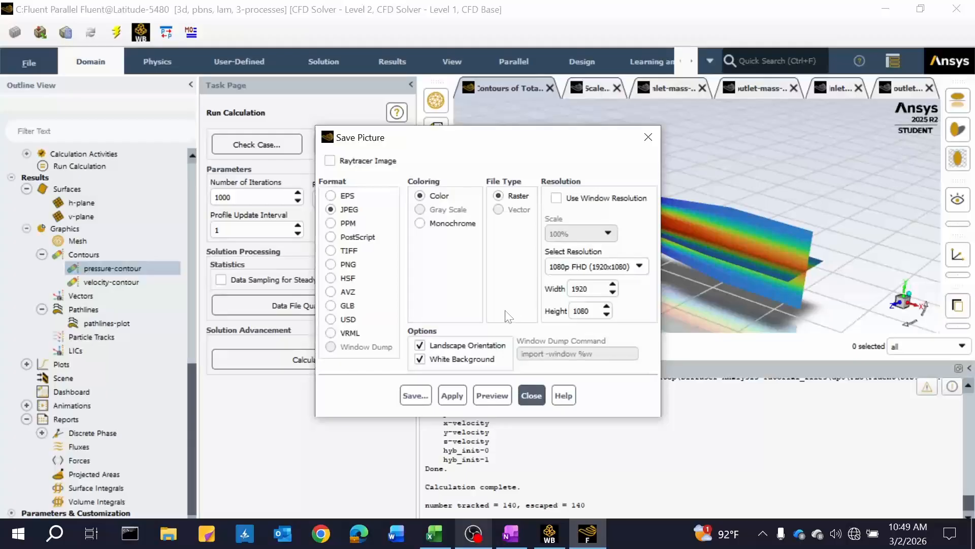
left_click(415, 396)
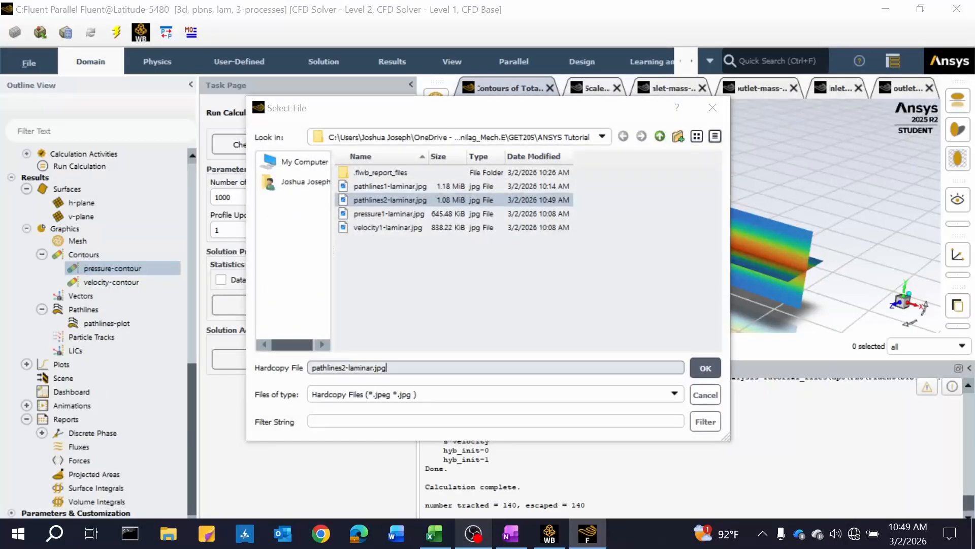
left_click(397, 212)
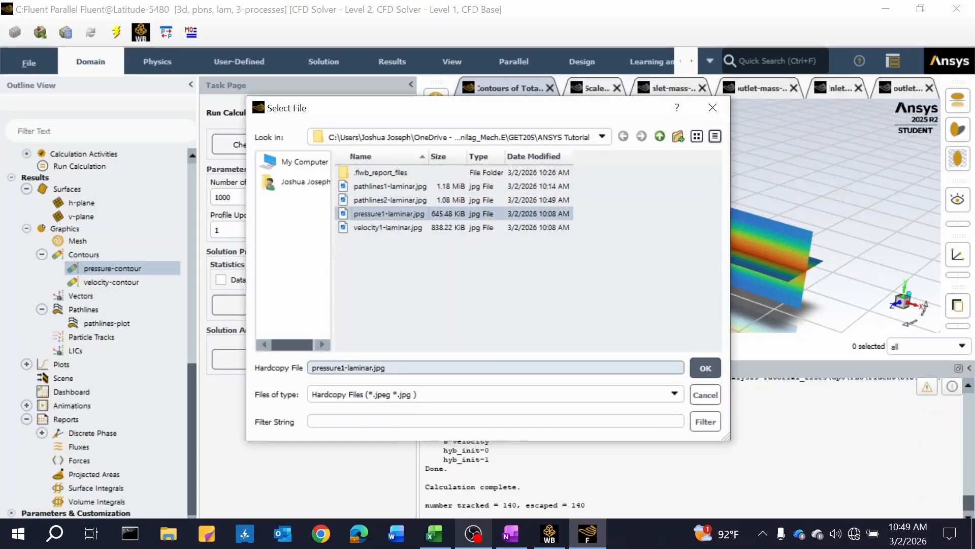
left_click(345, 367)
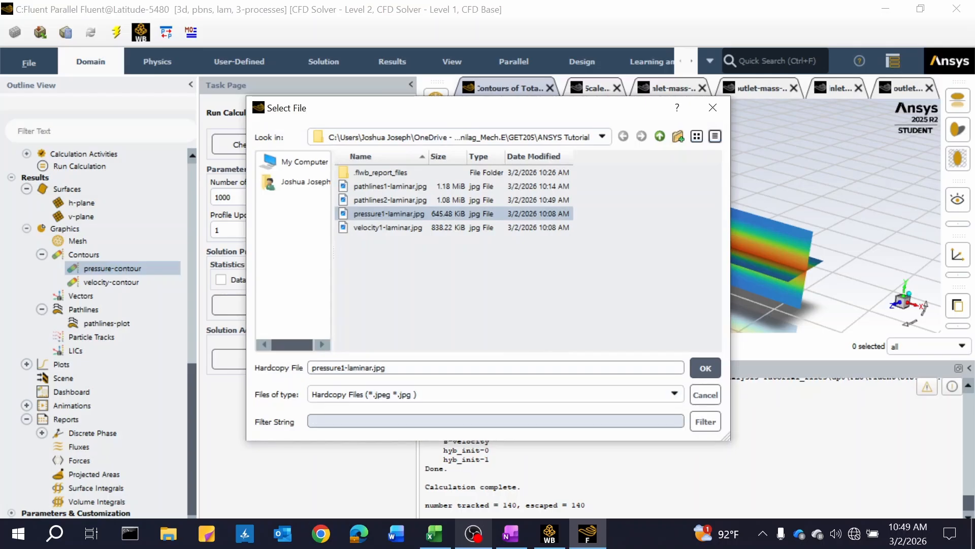
key("BackSpace")
type("2")
key("Return")
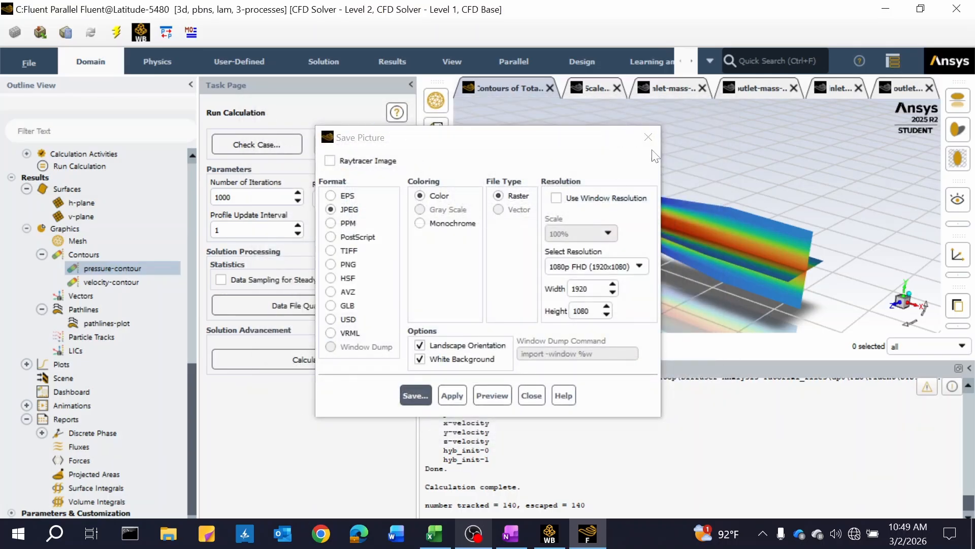
left_click(648, 137)
Display velocity-contour and save it as a JPEG picture named velocity2-laminar.jpg
right_click(117, 281)
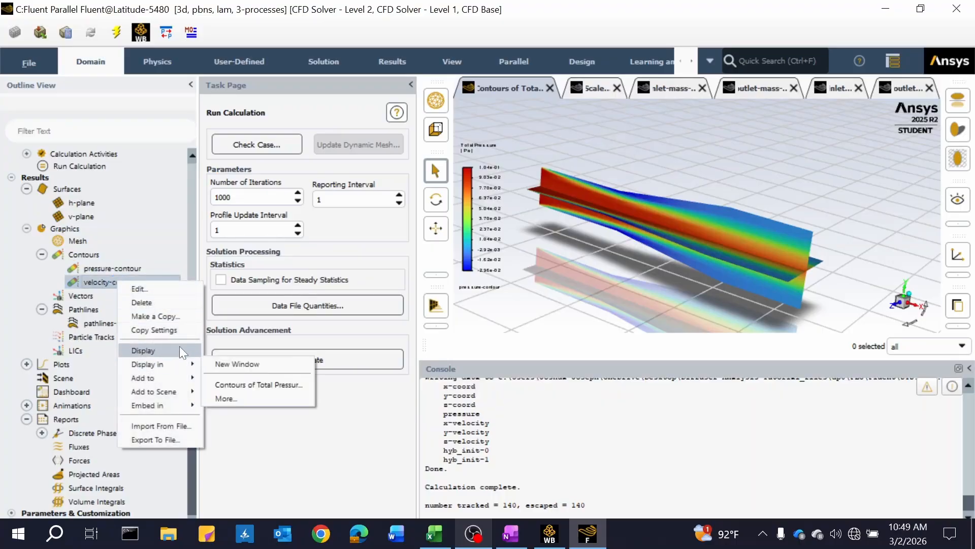
left_click(179, 346)
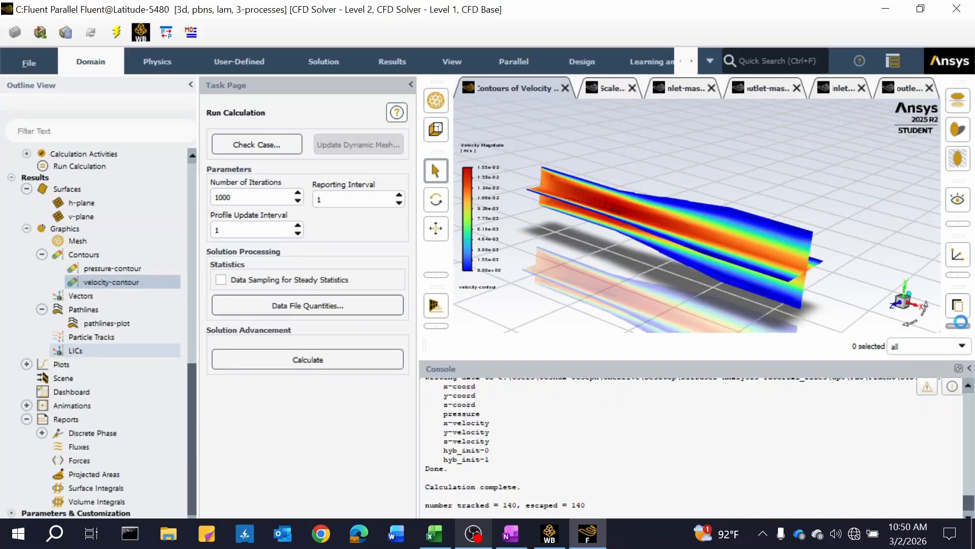
left_click(958, 305)
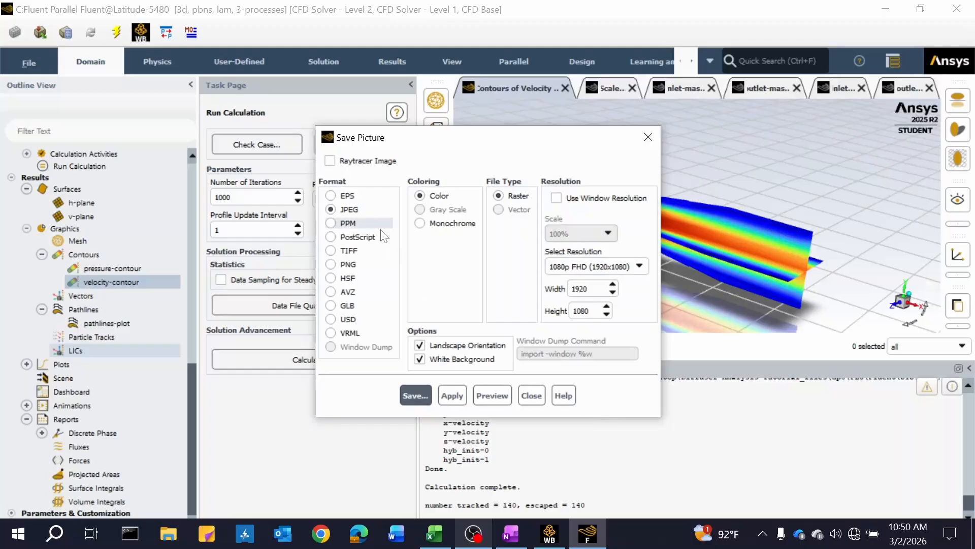
left_click(416, 394)
left_click(413, 242)
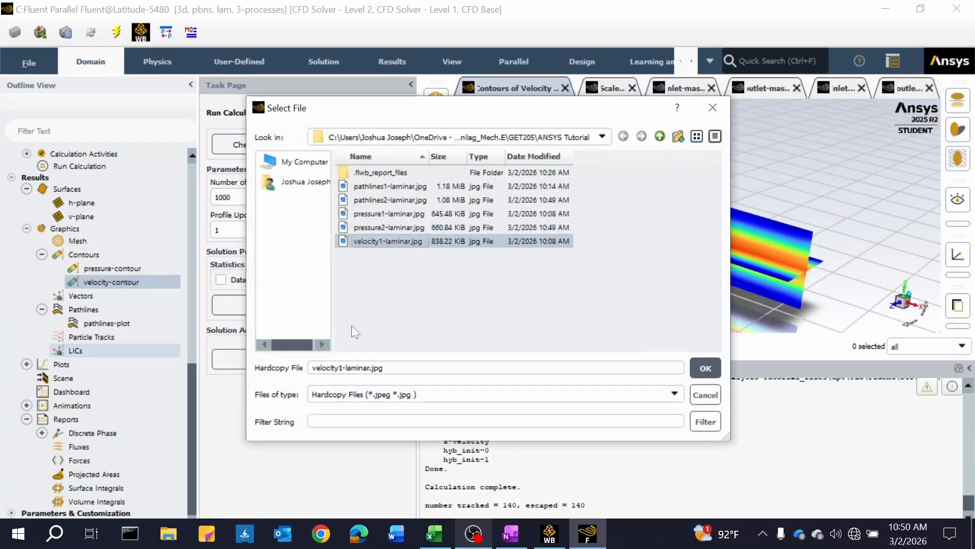
left_click(343, 367)
key("BackSpace")
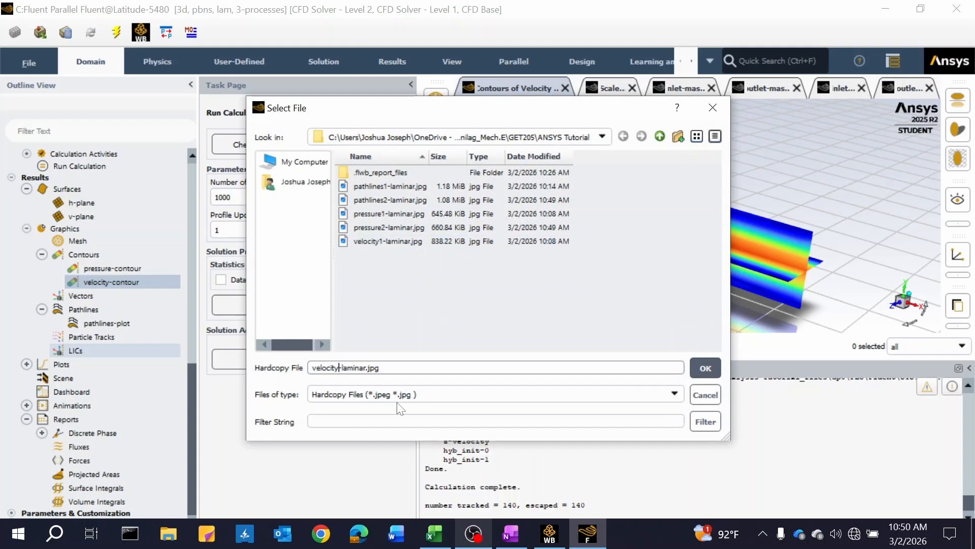
type("2")
key("Return")
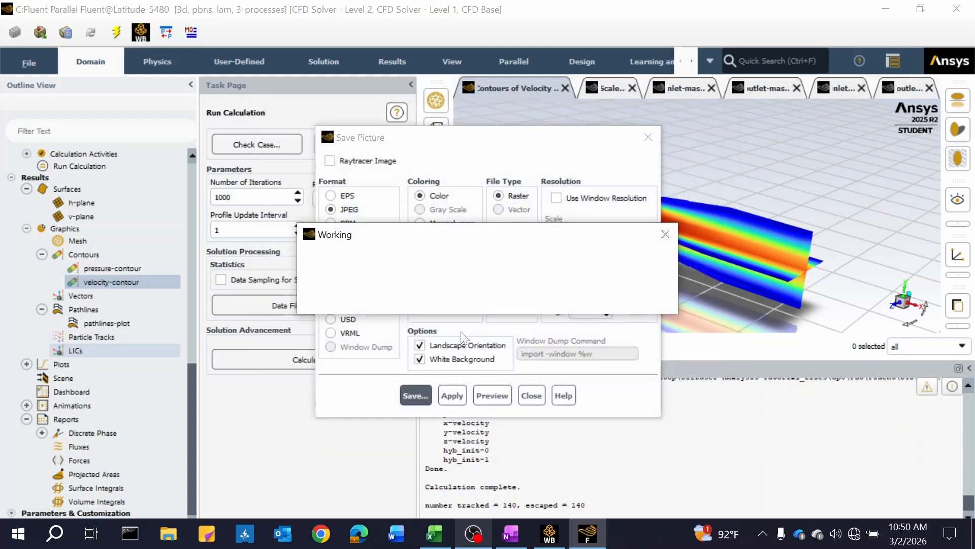
left_click(649, 137)
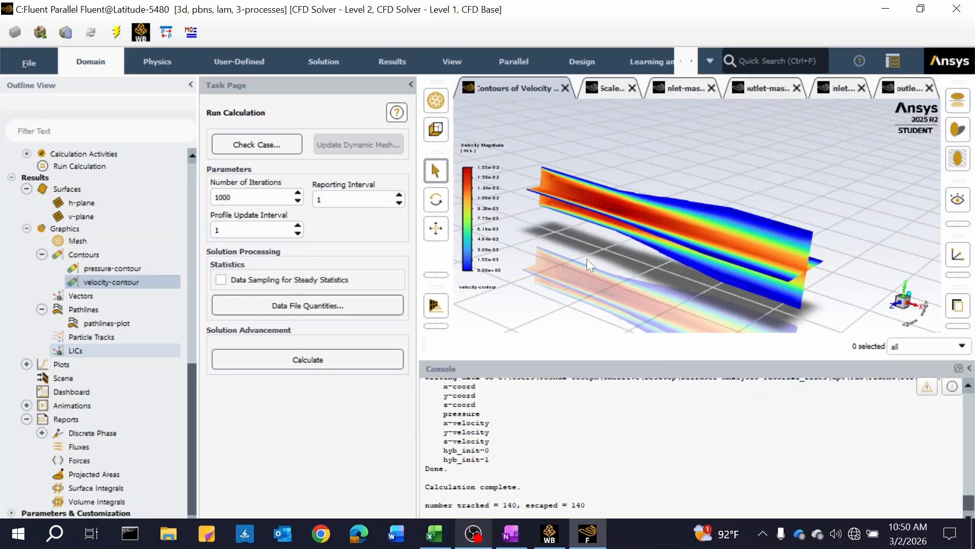
Change the viscous model to k-epsilon (2 eqn) with the Realizable variant, keeping Standard Wall Functions
scroll(93, 230, "up", 10)
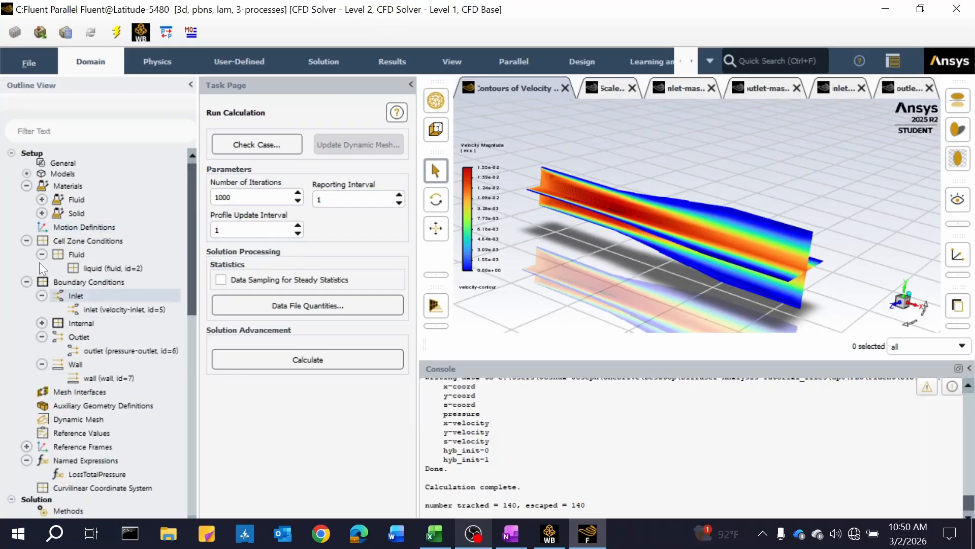
left_click(27, 174)
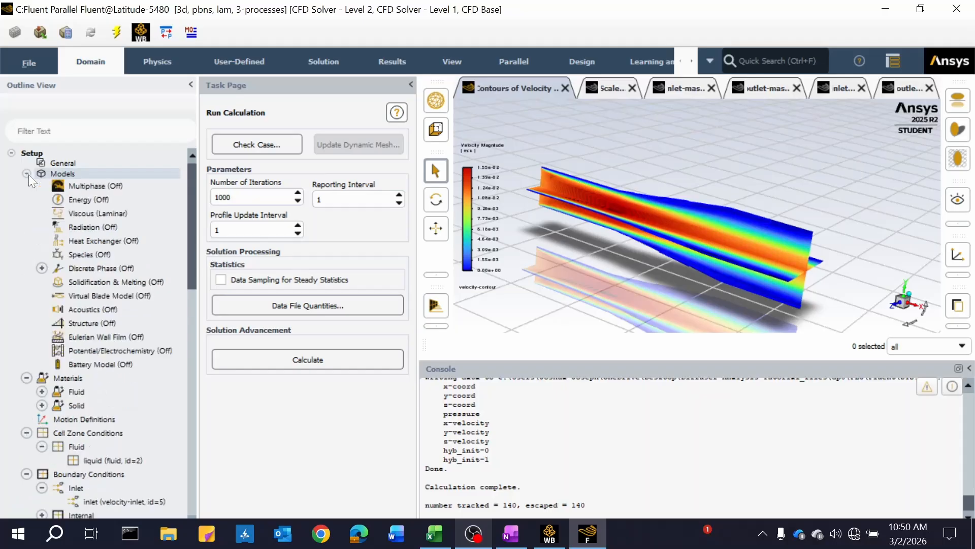
right_click(91, 211)
left_click(107, 218)
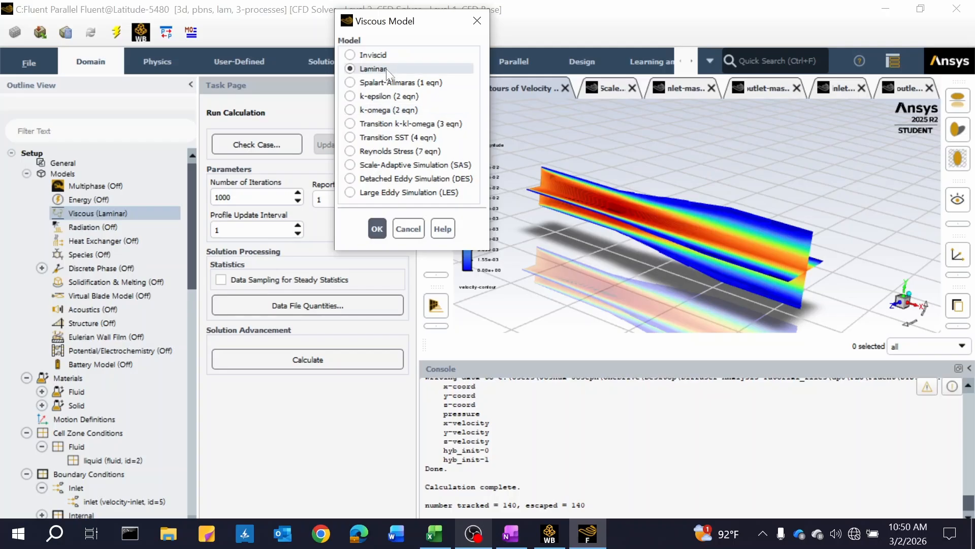
left_click(350, 96)
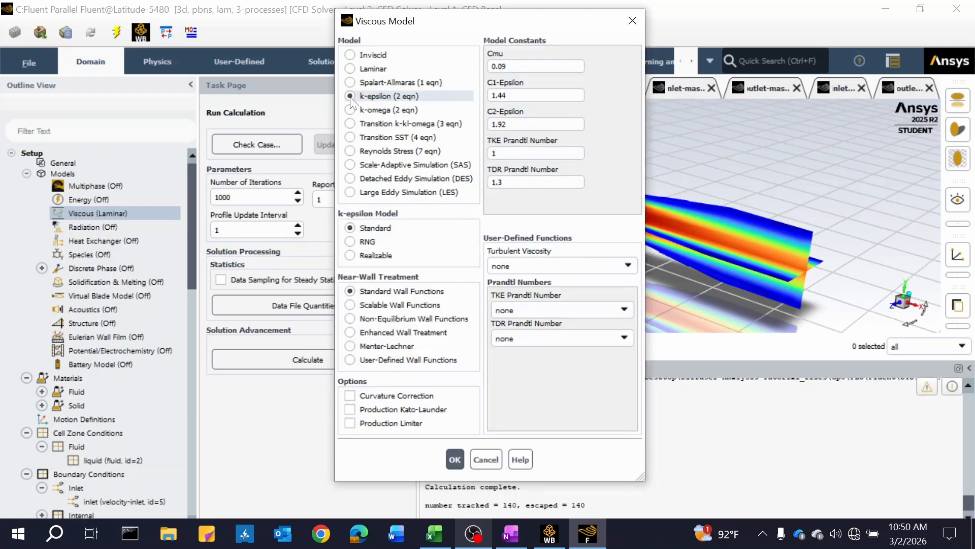
left_click(365, 255)
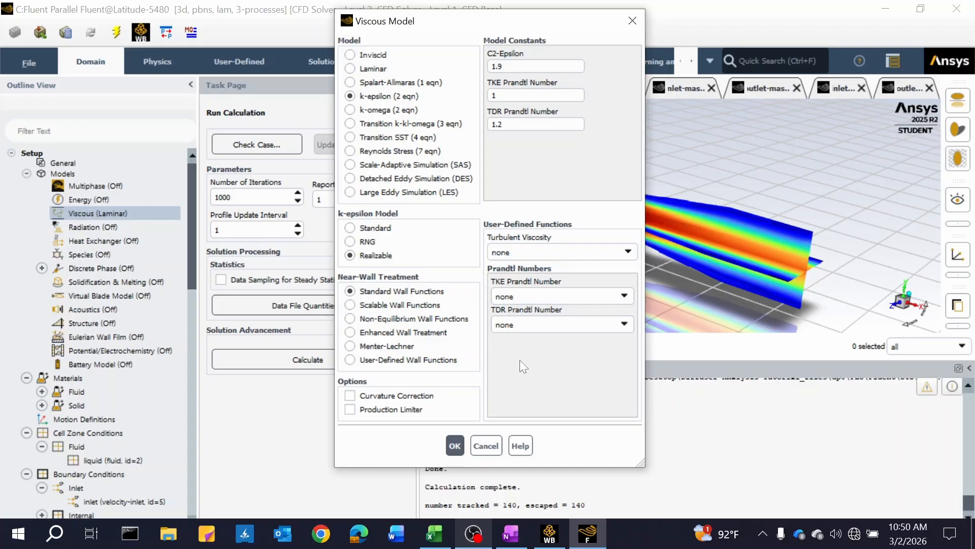
left_click(454, 446)
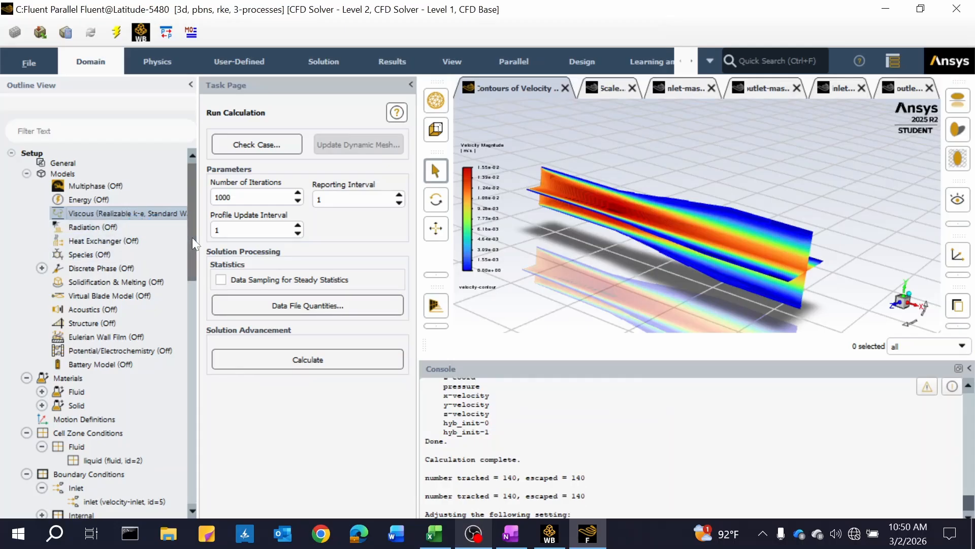
Delete the air material from the fluid materials
left_click_drag(192, 237, 189, 276)
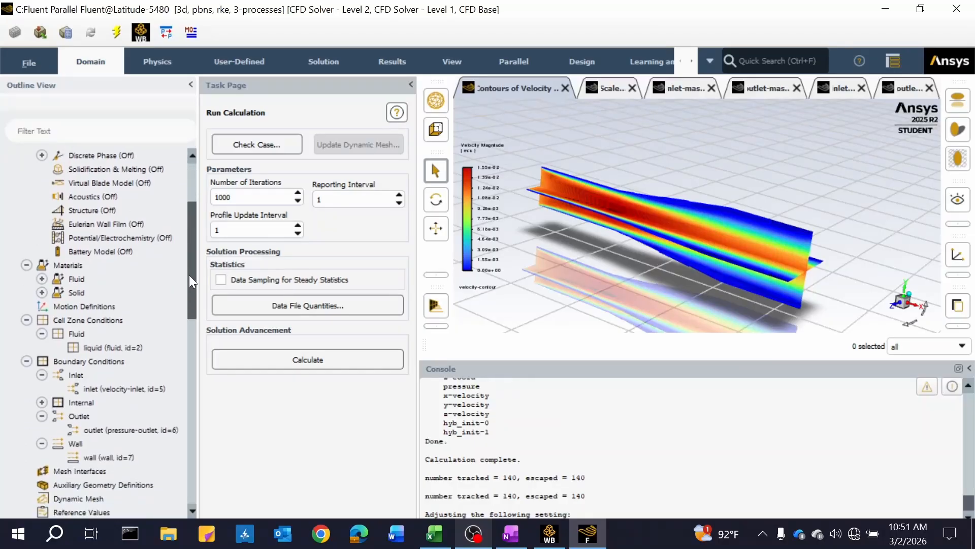
left_click(43, 279)
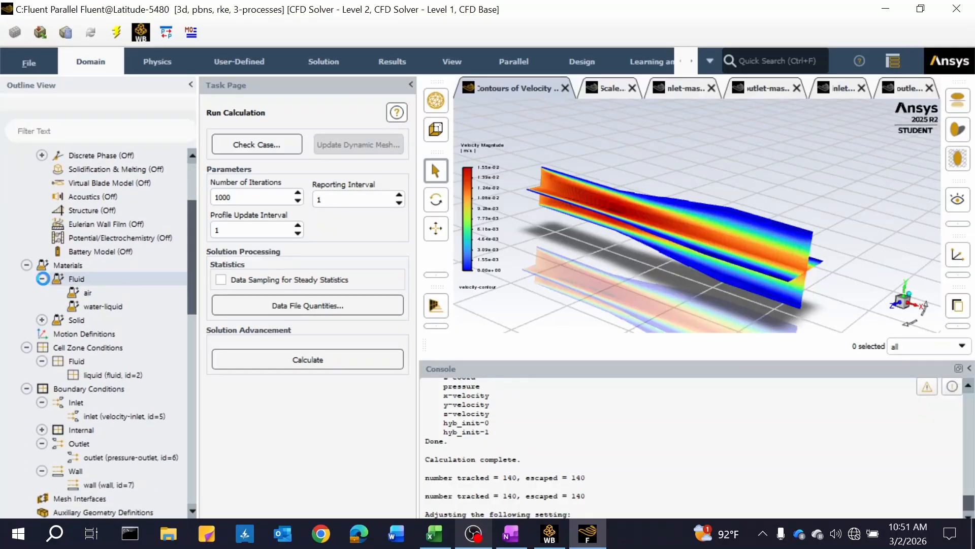
left_click(43, 278)
left_click(43, 279)
right_click(87, 297)
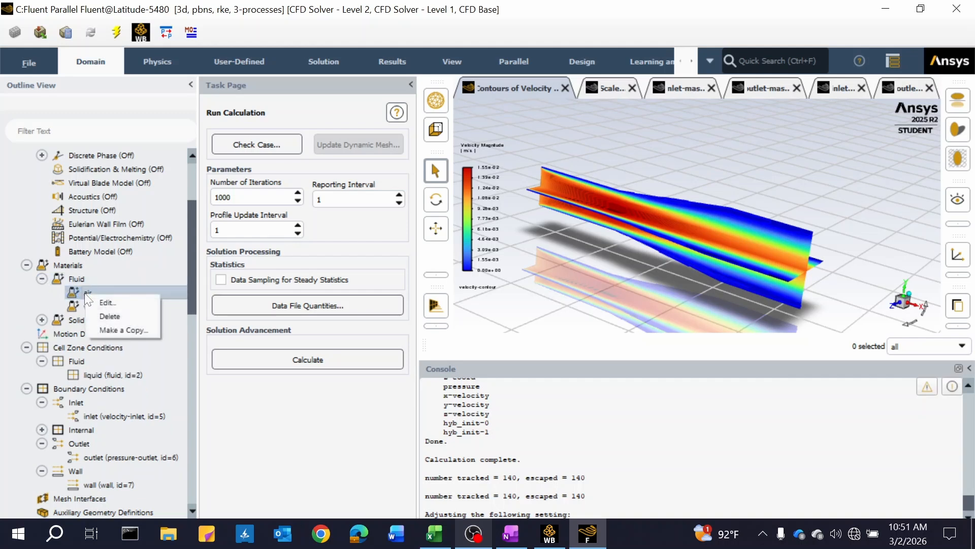
left_click(107, 315)
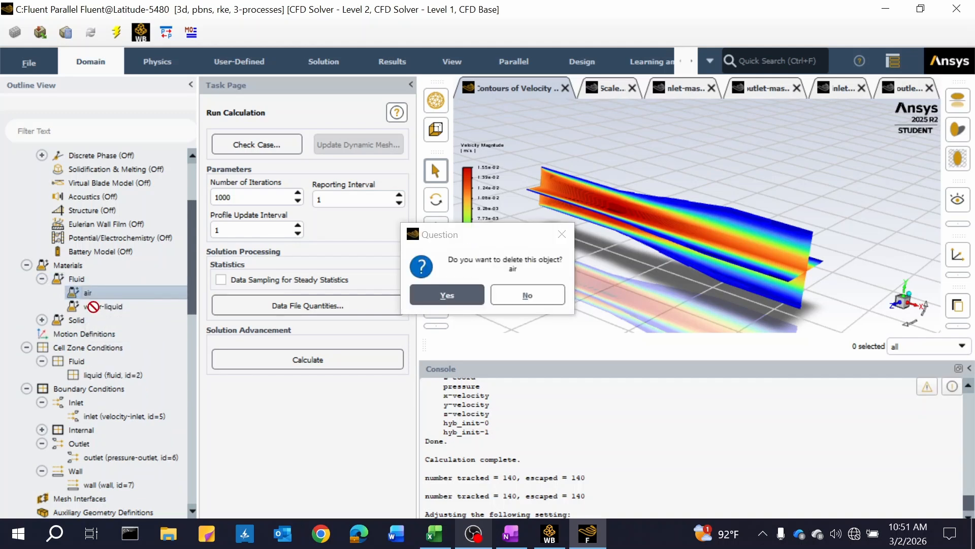
left_click(447, 295)
left_click(42, 278)
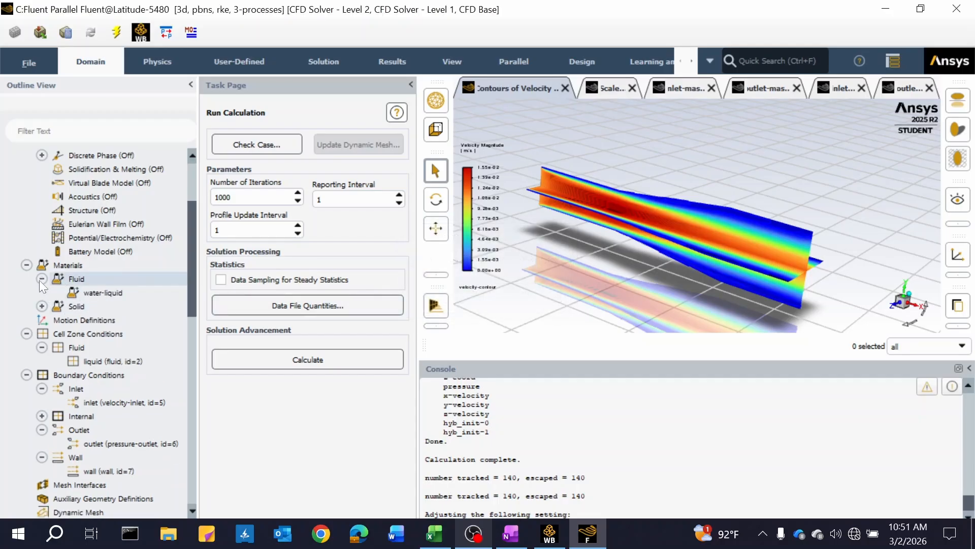
left_click(41, 279)
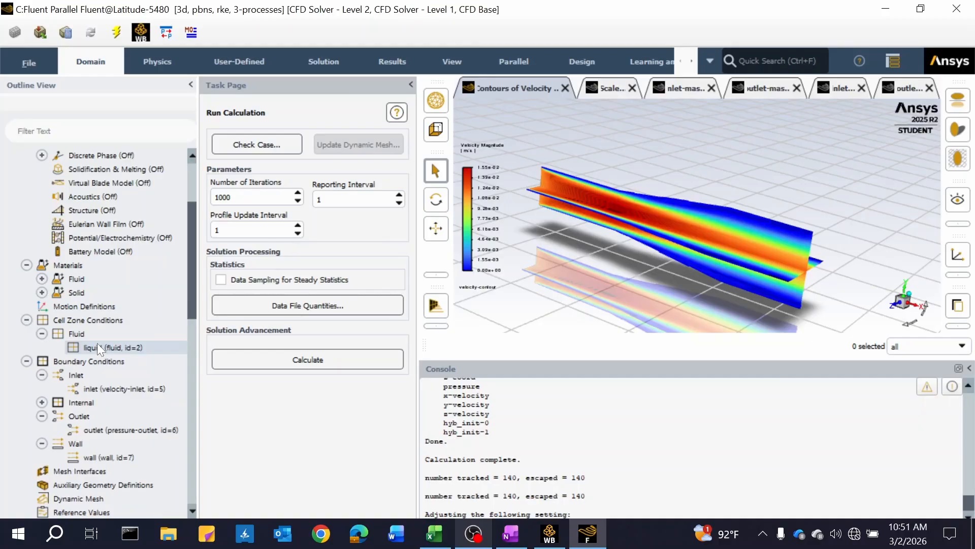
Open the inlet velocity boundary condition and clear its velocity magnitude
left_click(27, 320)
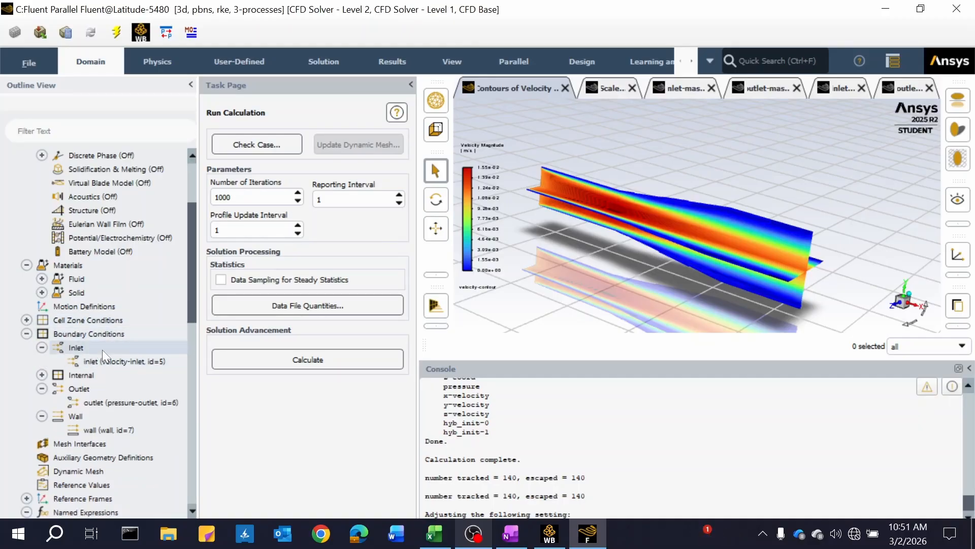
double_click(109, 361)
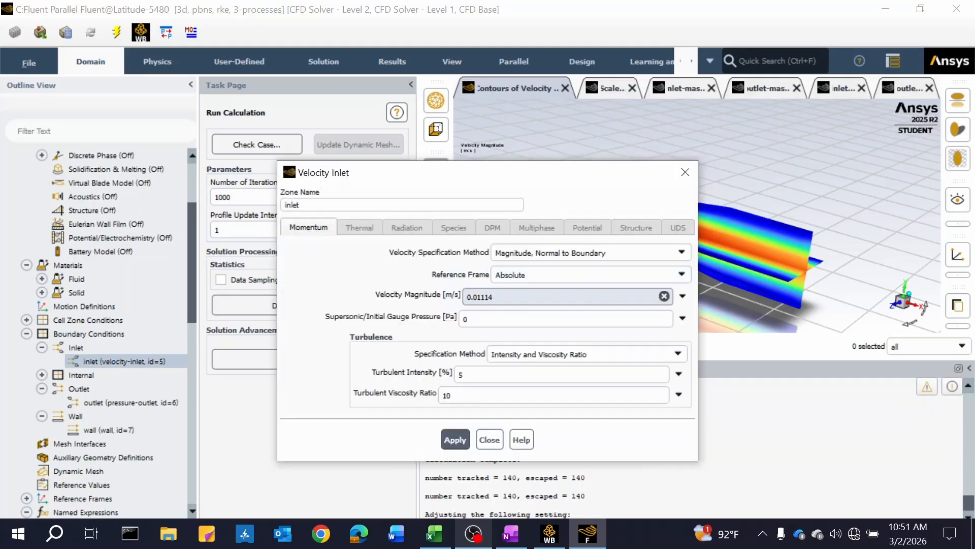
left_click(664, 296)
Copy the first turbulent inlet velocity, 0.1114, from the OneNote notes into cell C7 of the Excel sheet as plain text
left_click(435, 533)
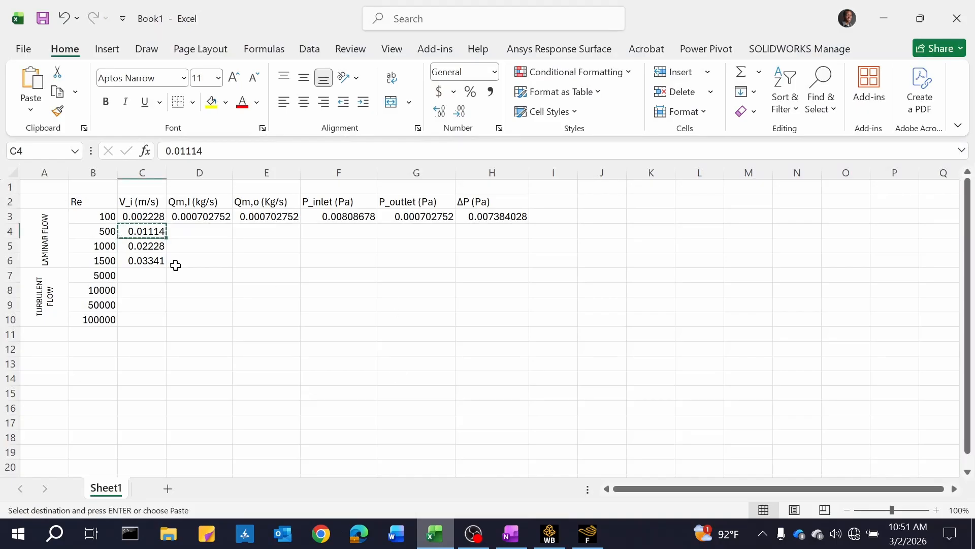
left_click(142, 275)
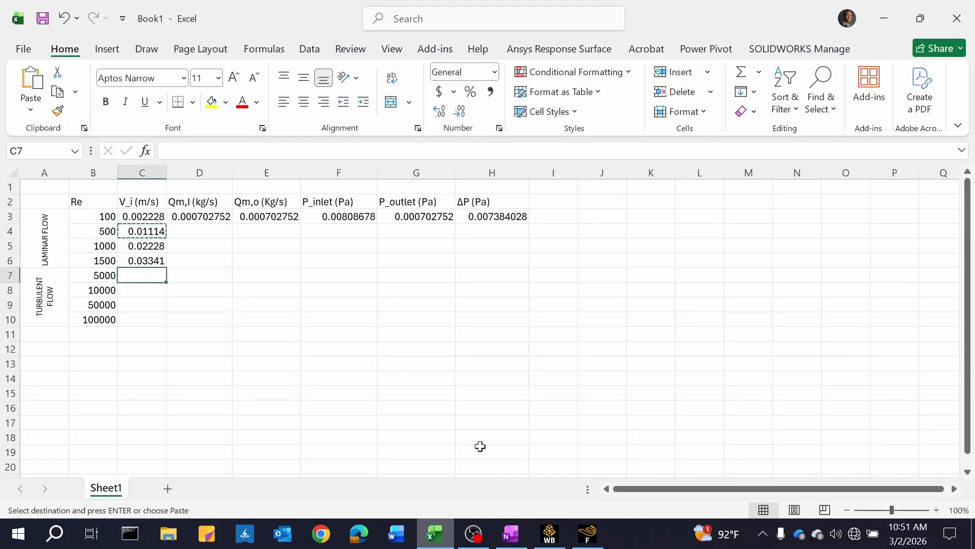
left_click(511, 534)
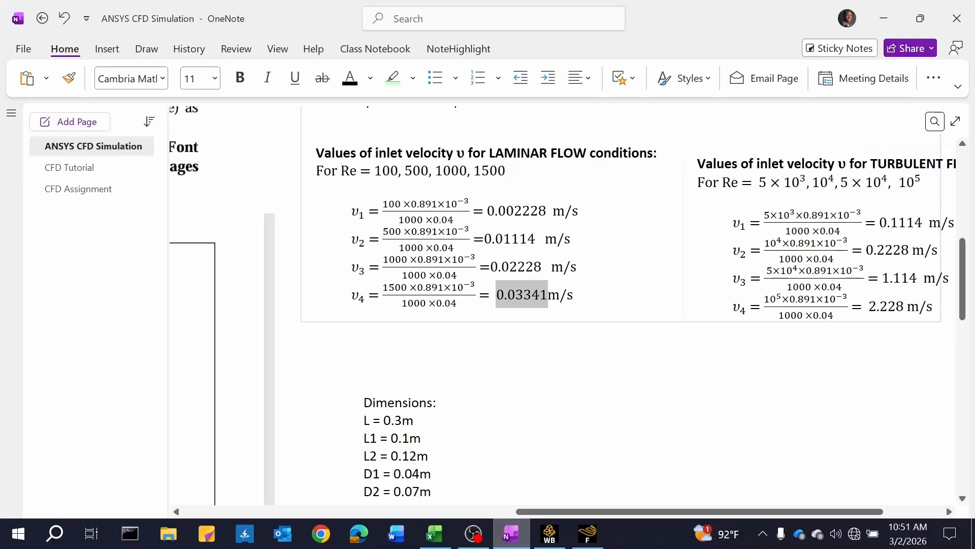
left_click_drag(826, 513, 853, 514)
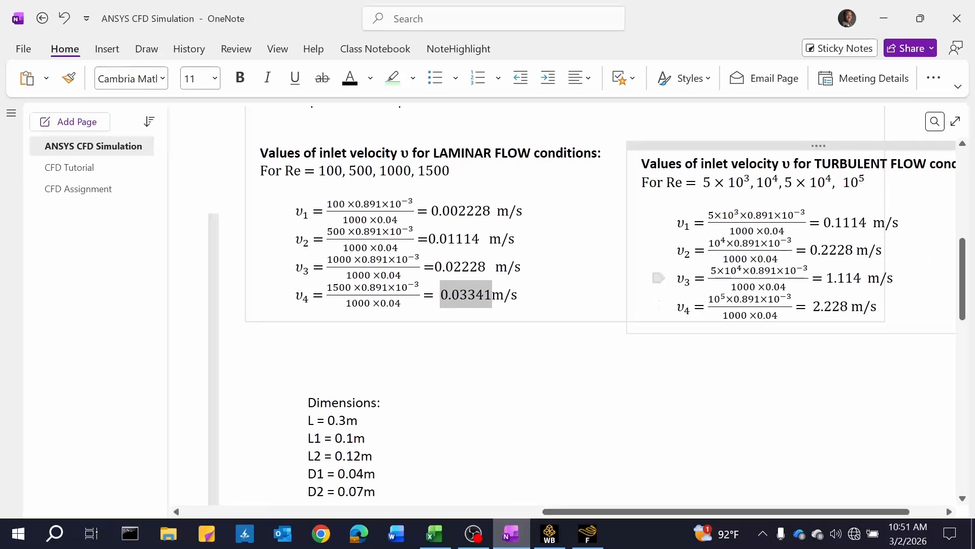
double_click(824, 226)
key("super+c")
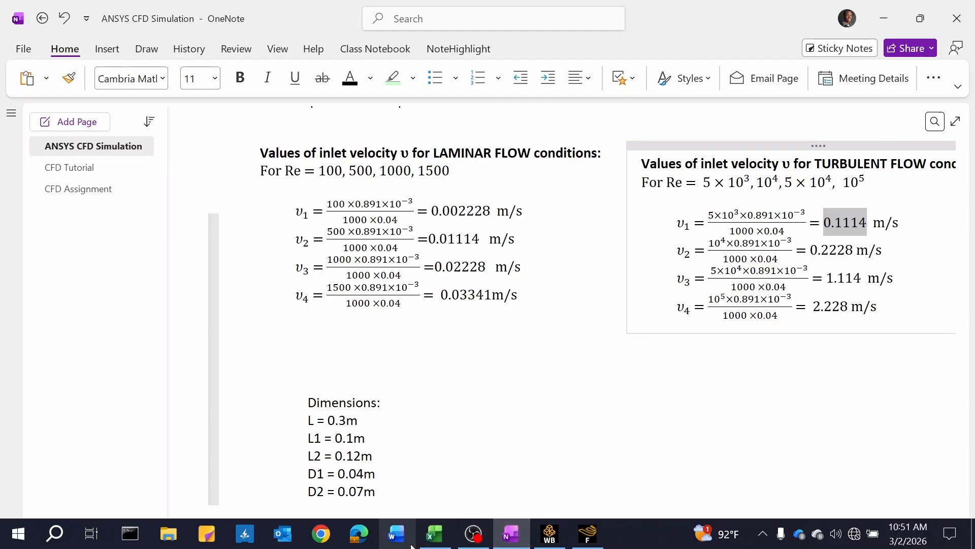
left_click(435, 534)
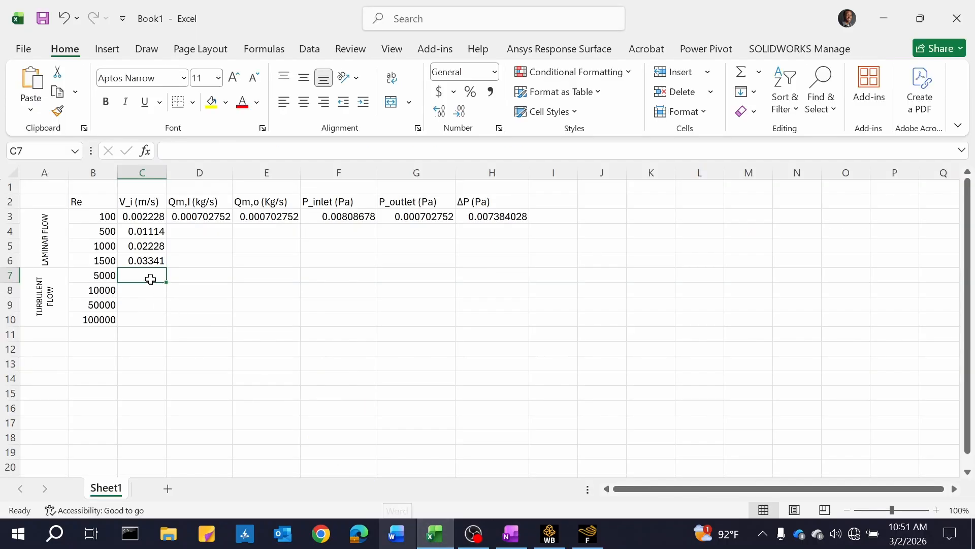
right_click(150, 279)
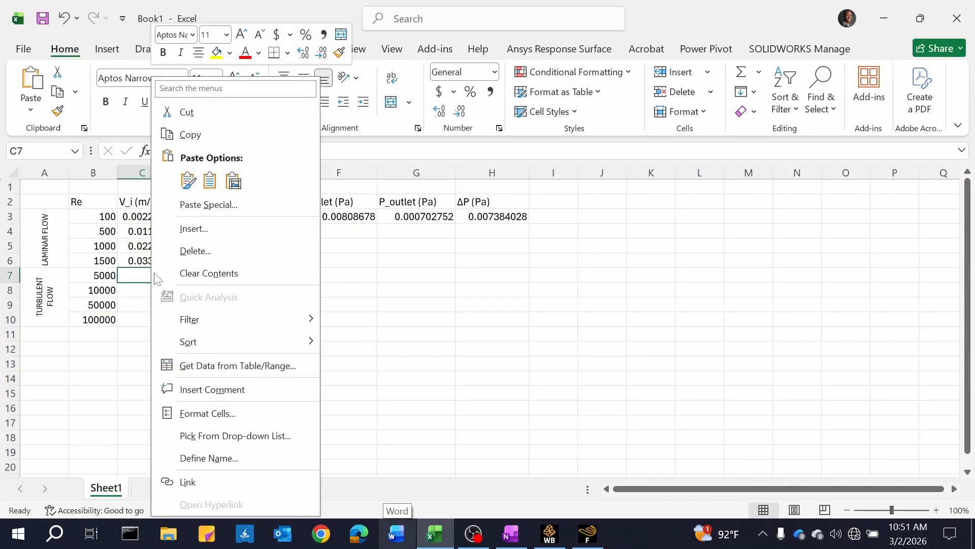
left_click(209, 180)
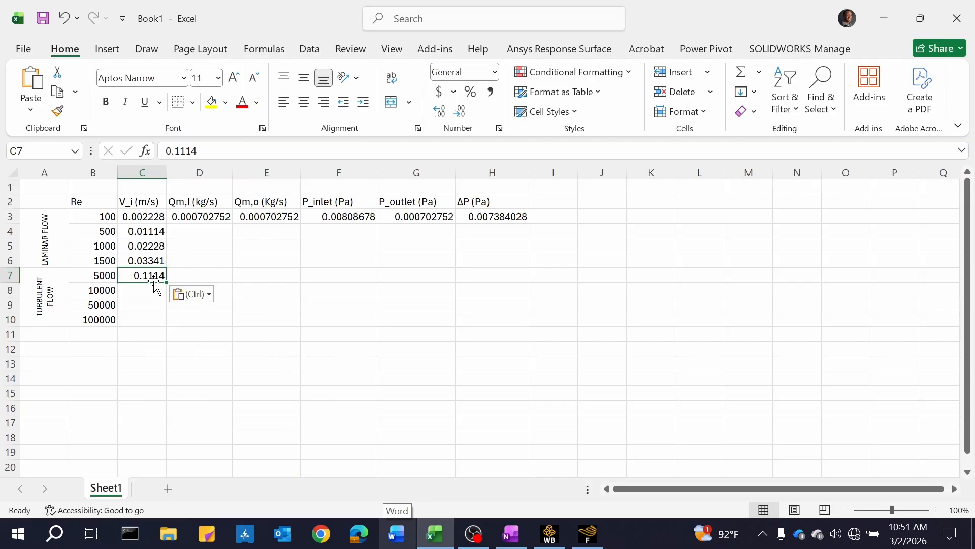
Switch back to Fluent and apply a velocity magnitude of 0.1114 m/s to the inlet
left_click(548, 442)
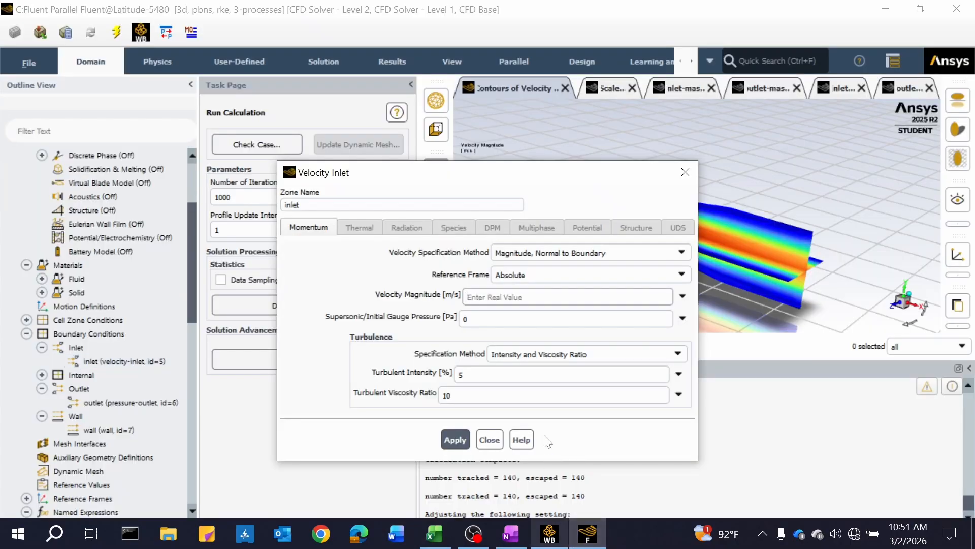
left_click(508, 296)
key("ctrl+v")
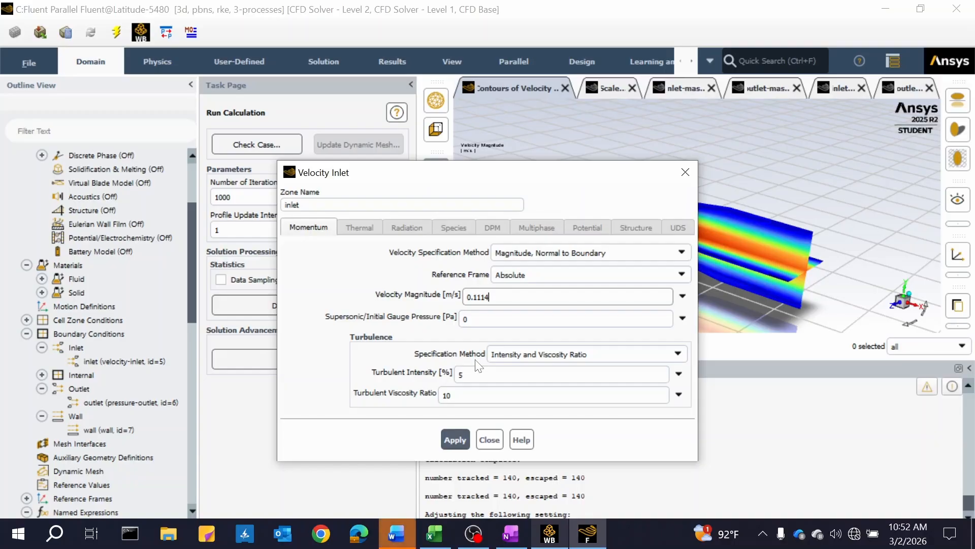
left_click(455, 440)
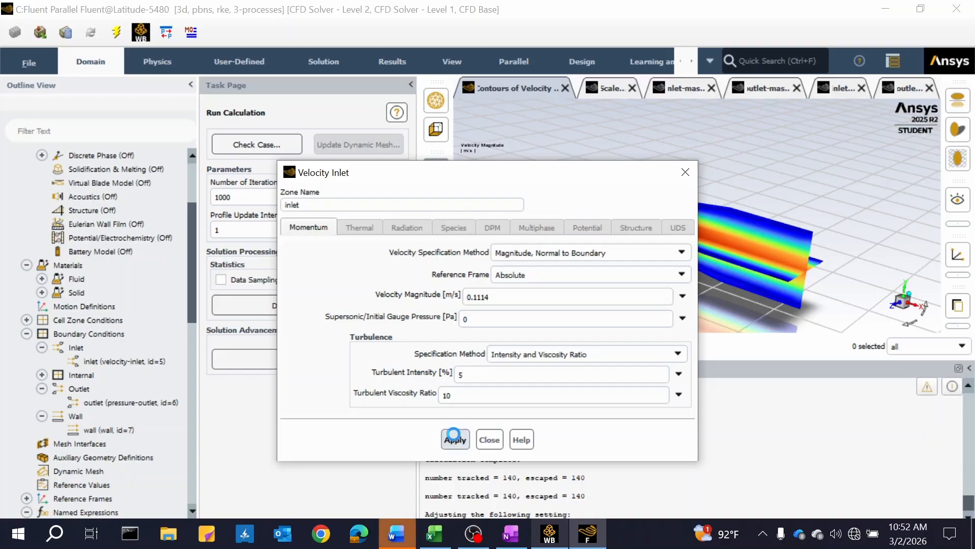
left_click(489, 439)
Set the solution methods' turbulent kinetic energy and turbulent dissipation rate discretization to Second Order Upwind
scroll(65, 345, "down", 4)
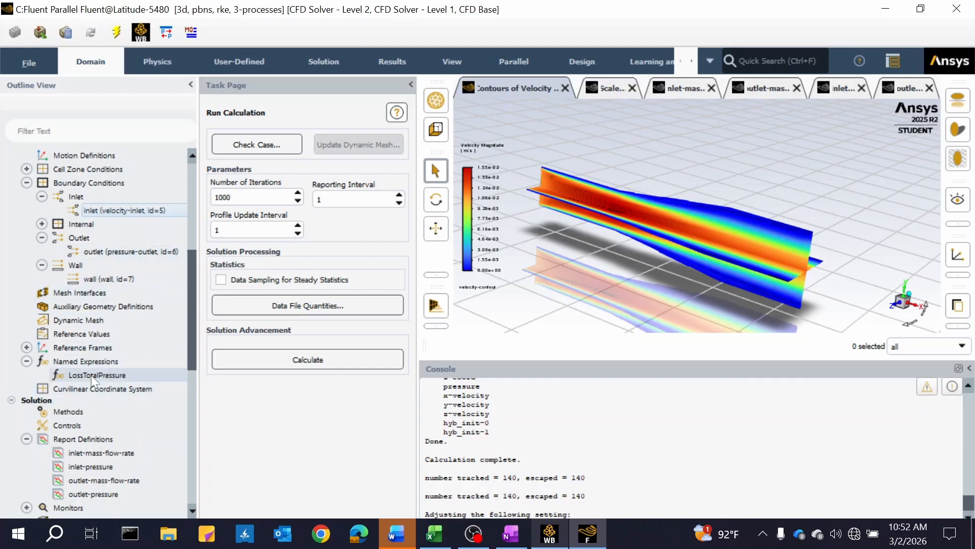
left_click(80, 409)
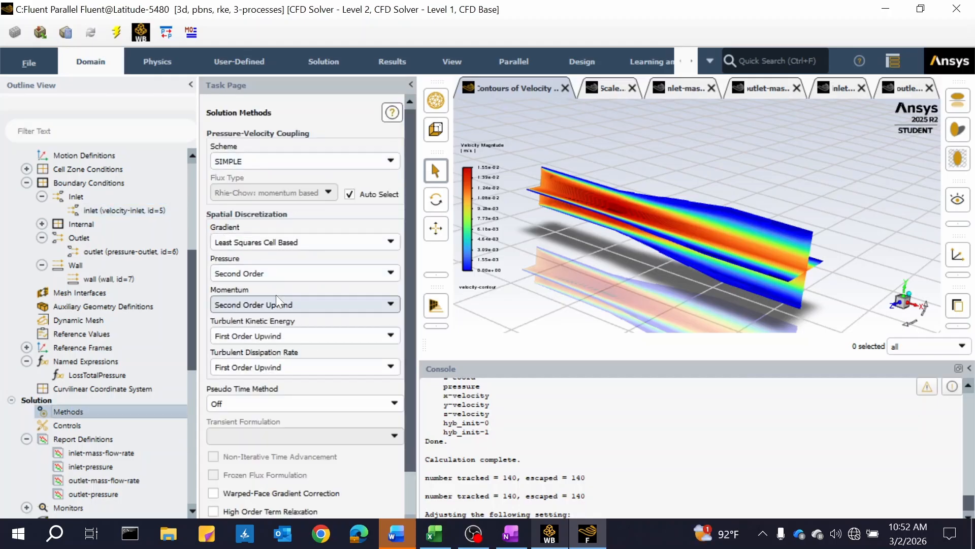
left_click(322, 334)
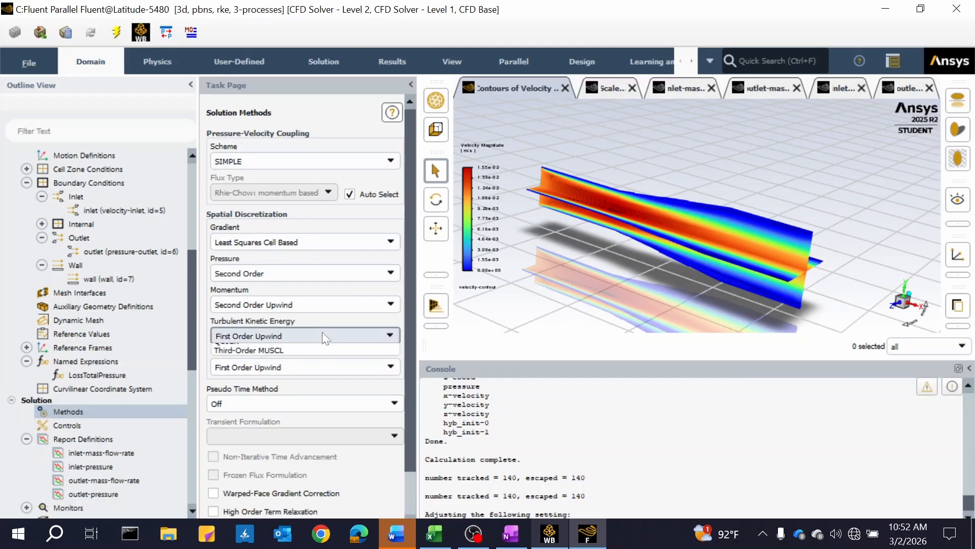
left_click(300, 359)
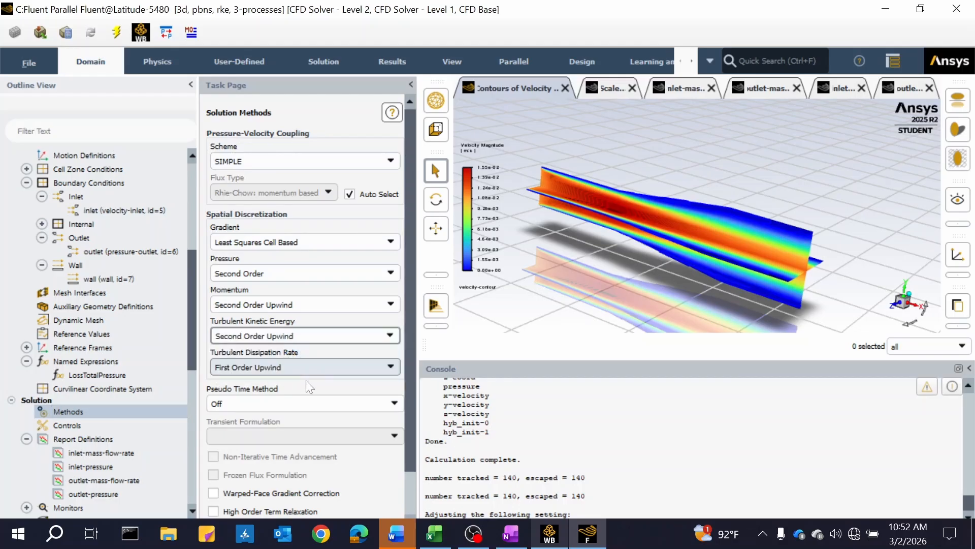
left_click(344, 366)
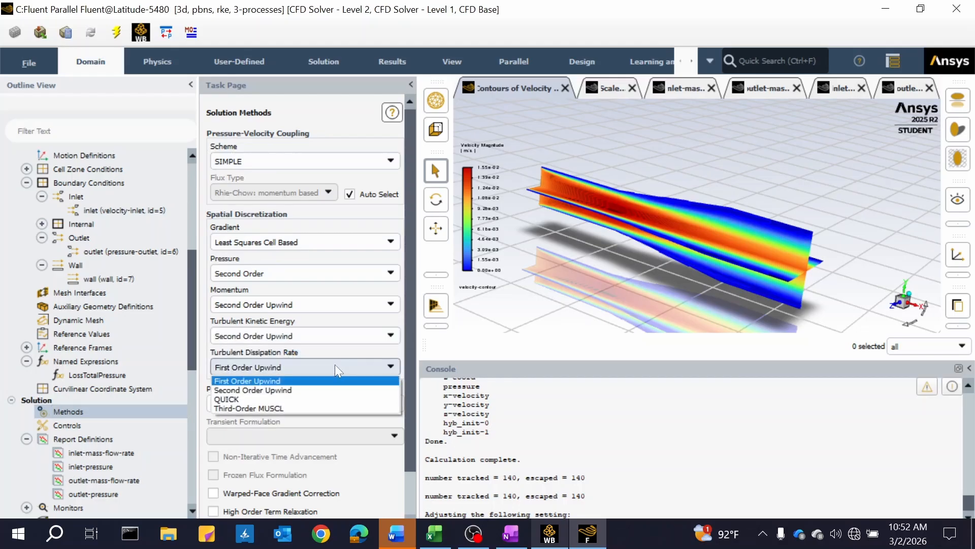
left_click(288, 390)
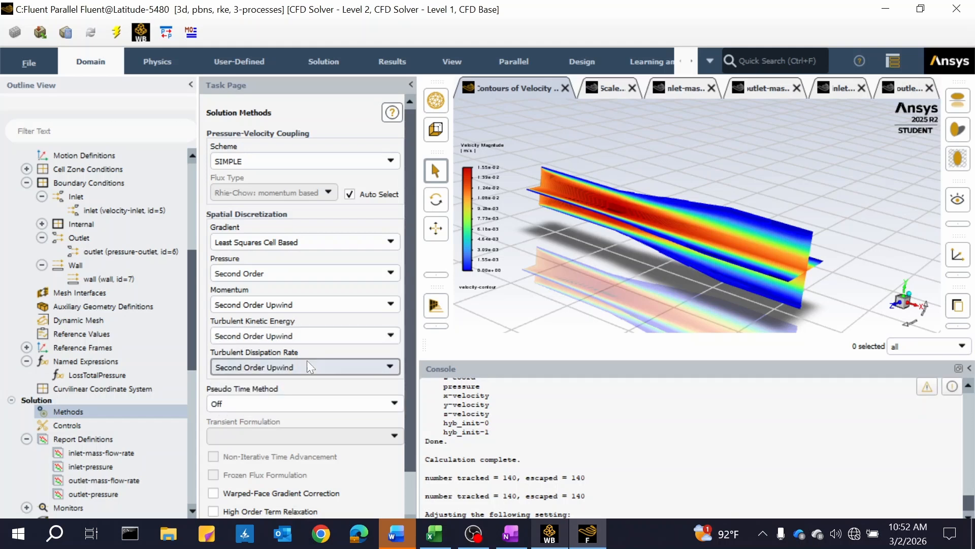
scroll(307, 361, "down", 3)
scroll(307, 361, "up", 3)
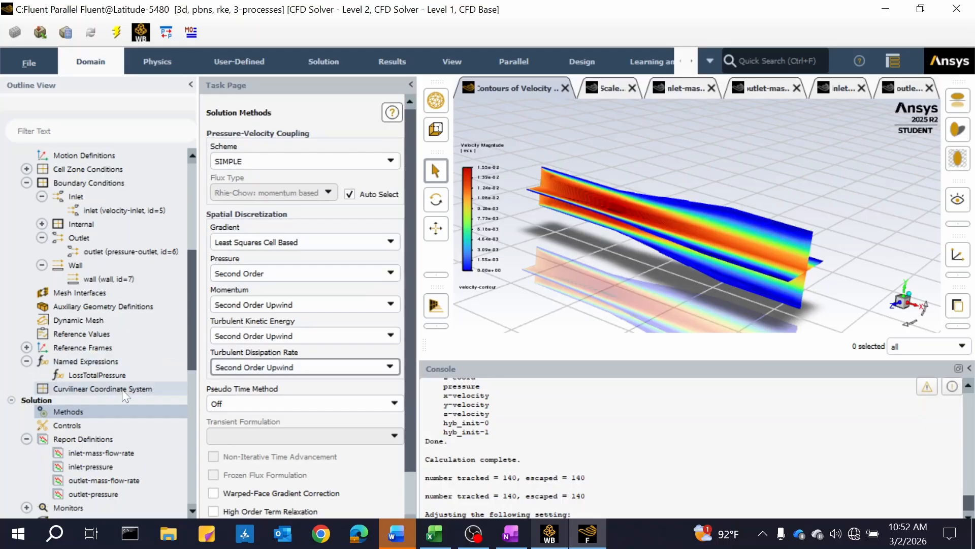
Initialize the case and start the calculation, discarding the unsaved solution data
scroll(122, 389, "down", 3)
scroll(121, 389, "down", 1)
scroll(122, 389, "up", 2)
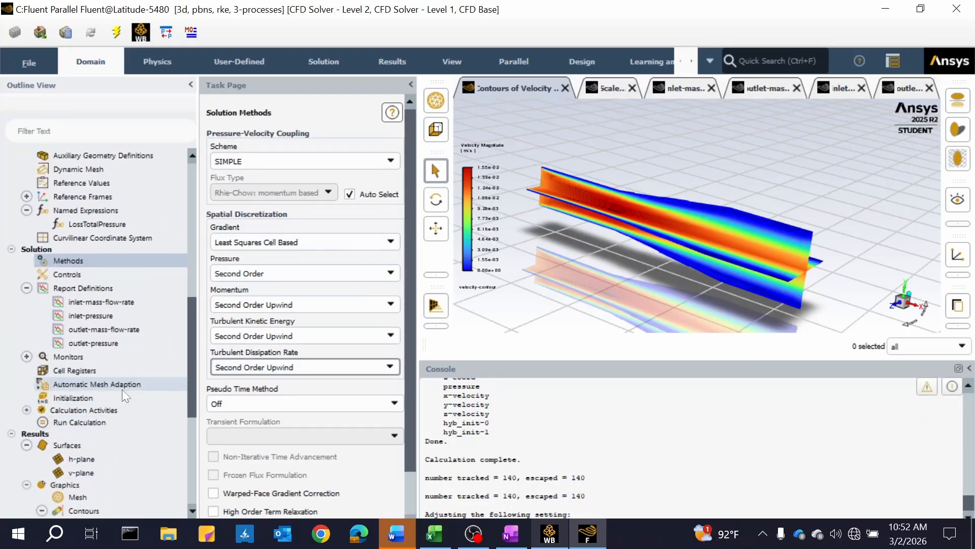
right_click(113, 422)
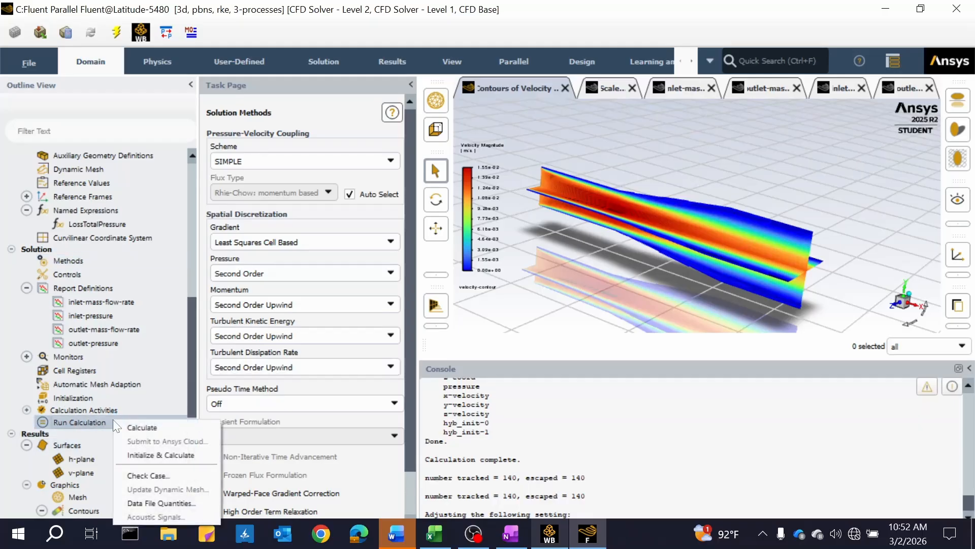
left_click(172, 455)
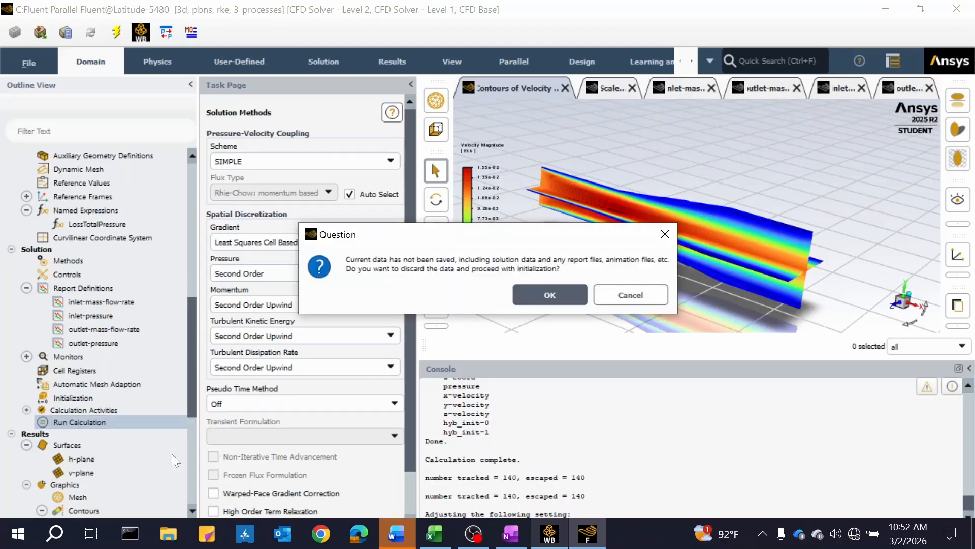
left_click(571, 293)
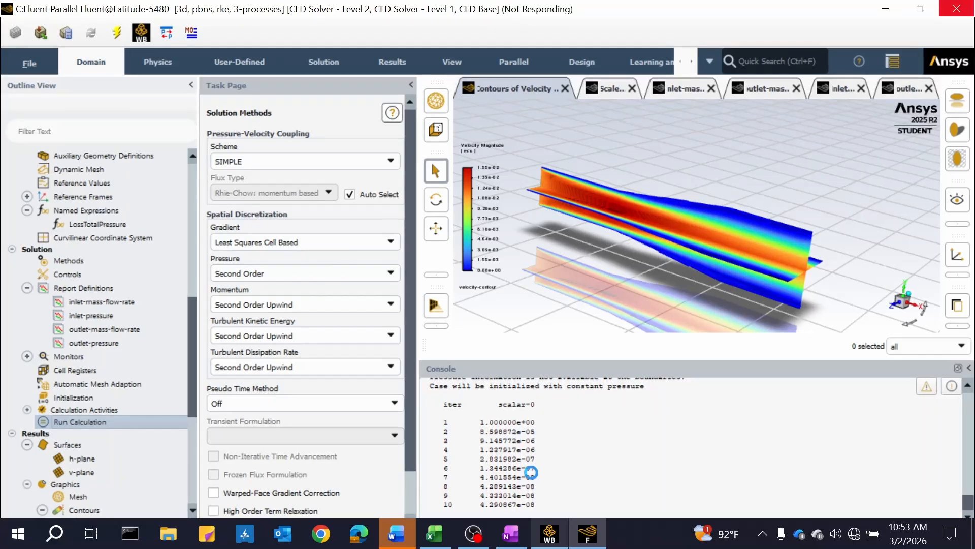
Switch to Excel, select cell C8 for the Re 10000 velocity, and highlight the value 0.2228 in the OneNote notes
left_click(434, 533)
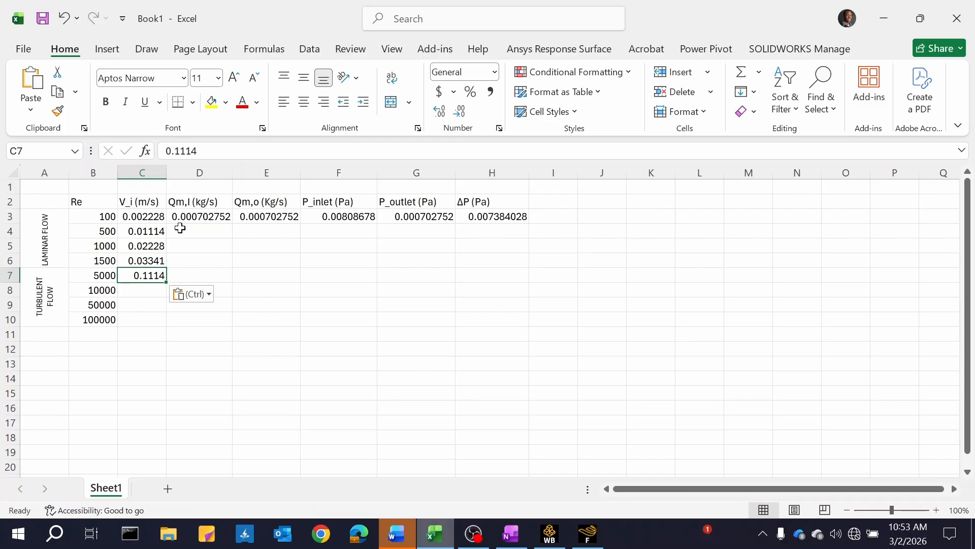
left_click(157, 231)
left_click(160, 246)
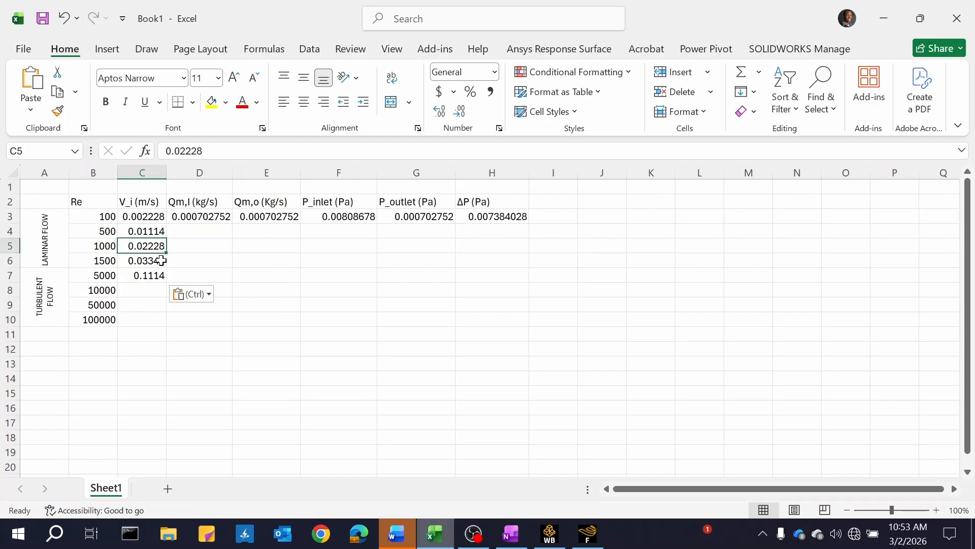
left_click(160, 262)
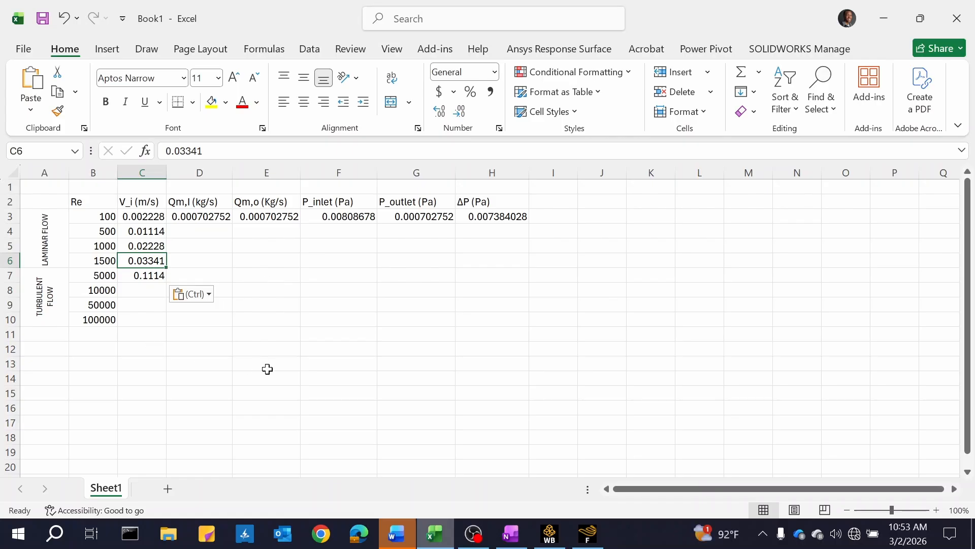
left_click(144, 291)
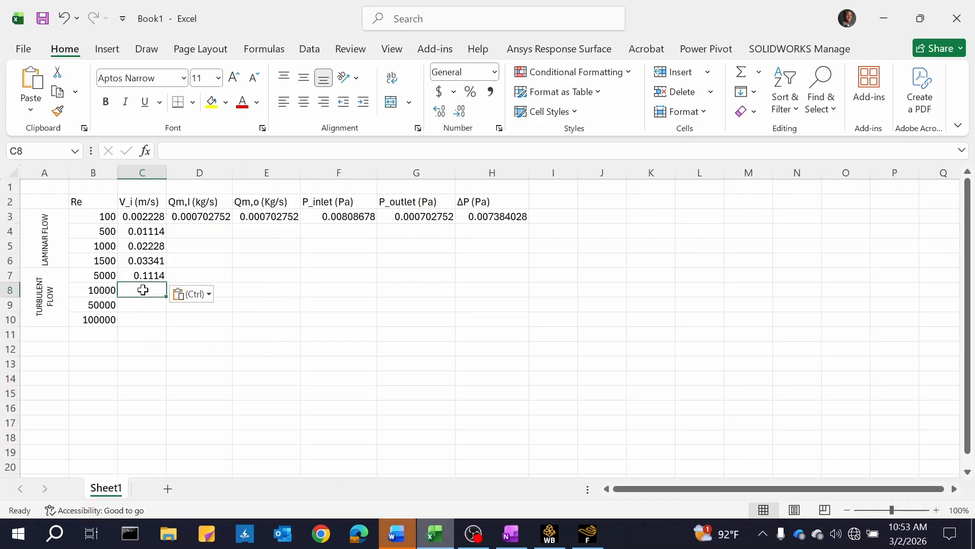
left_click(507, 543)
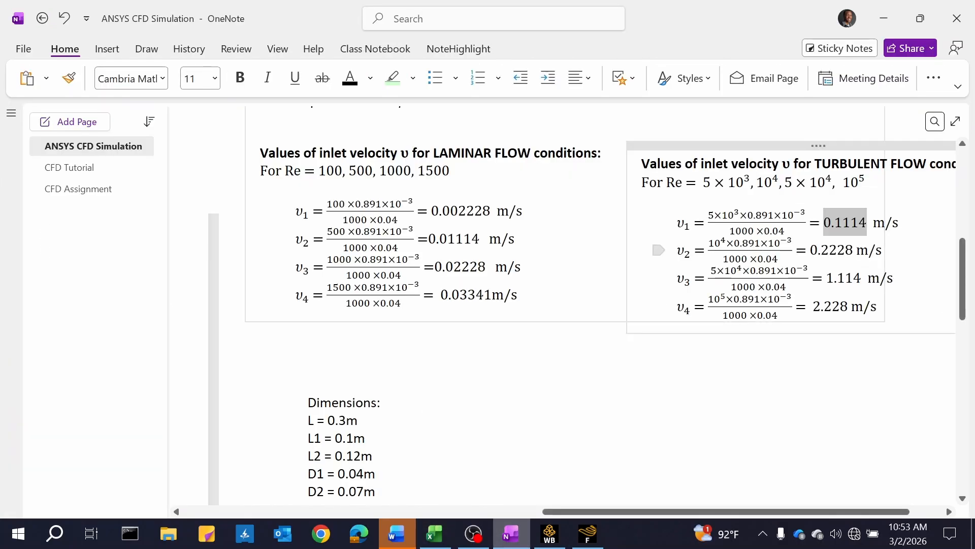
left_click_drag(854, 250, 813, 251)
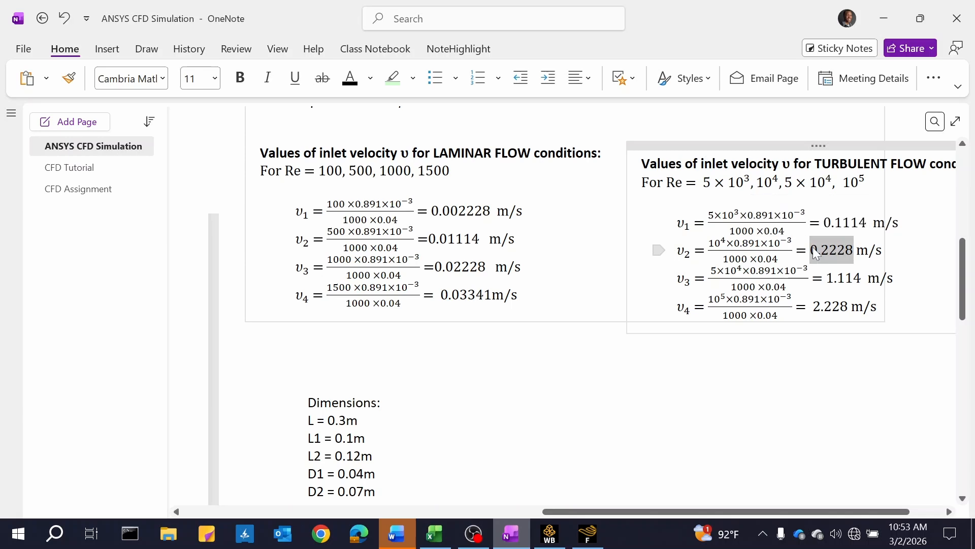
left_click(588, 533)
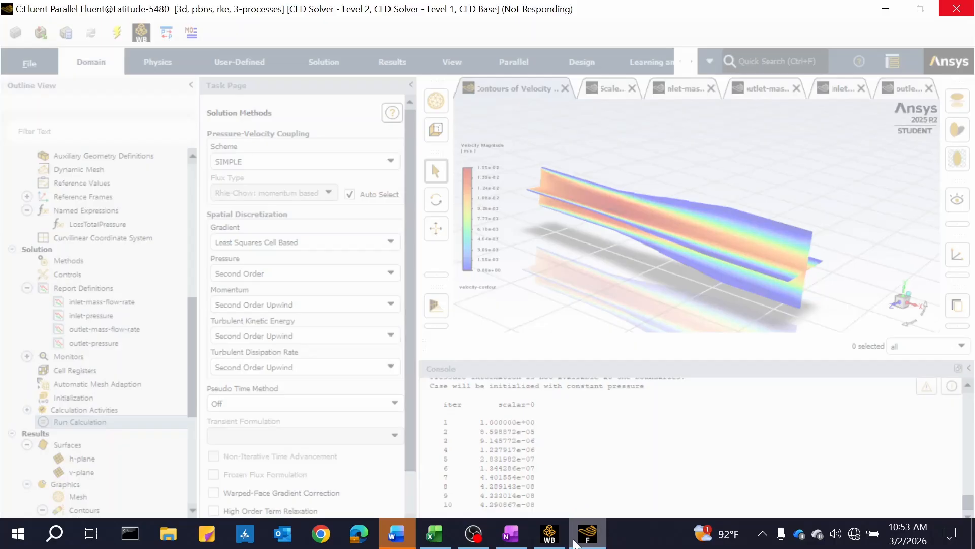
left_click(555, 542)
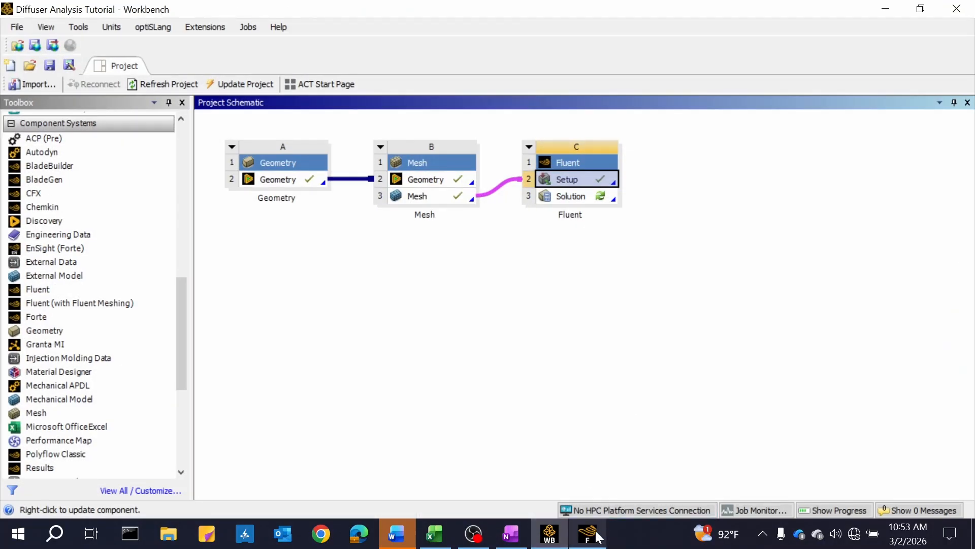
left_click(435, 533)
key("ctrl+v")
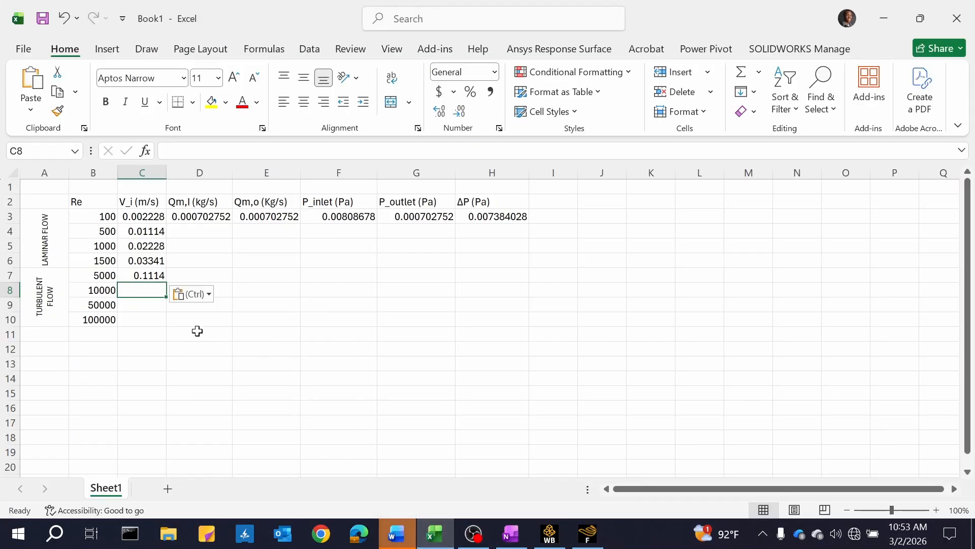
Copy the highlighted turbulent inlet velocity, 0.2228, from the OneNote notes into Excel cell C8 as plain text
left_click(520, 545)
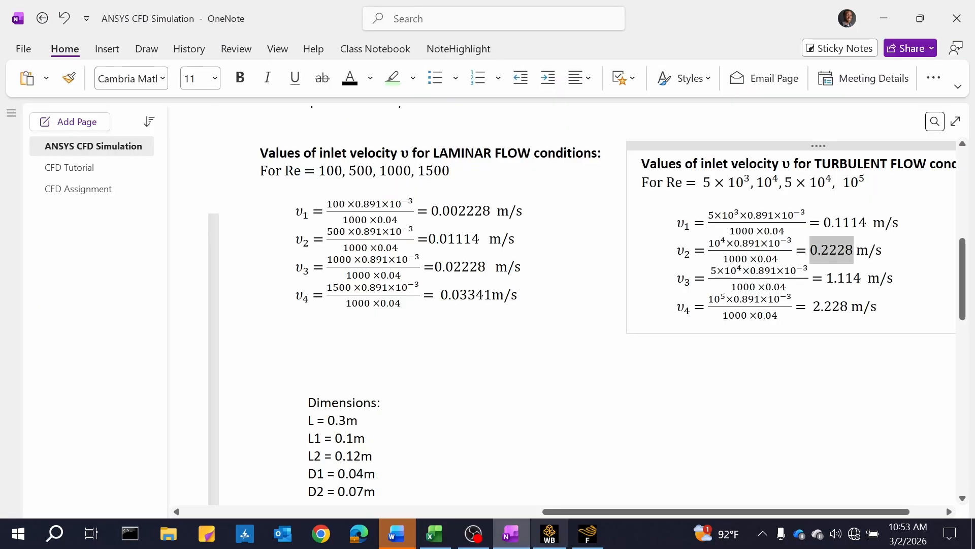
right_click(844, 254)
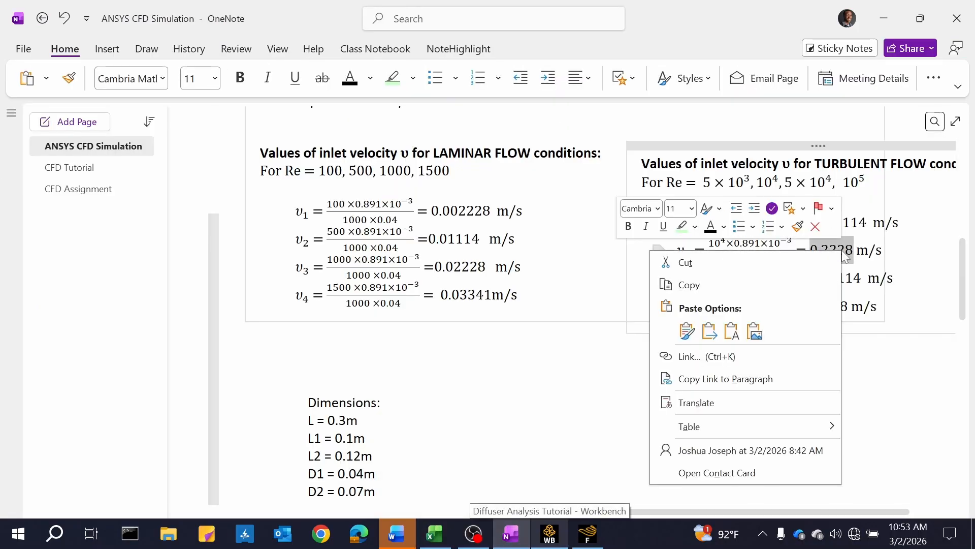
left_click(697, 293)
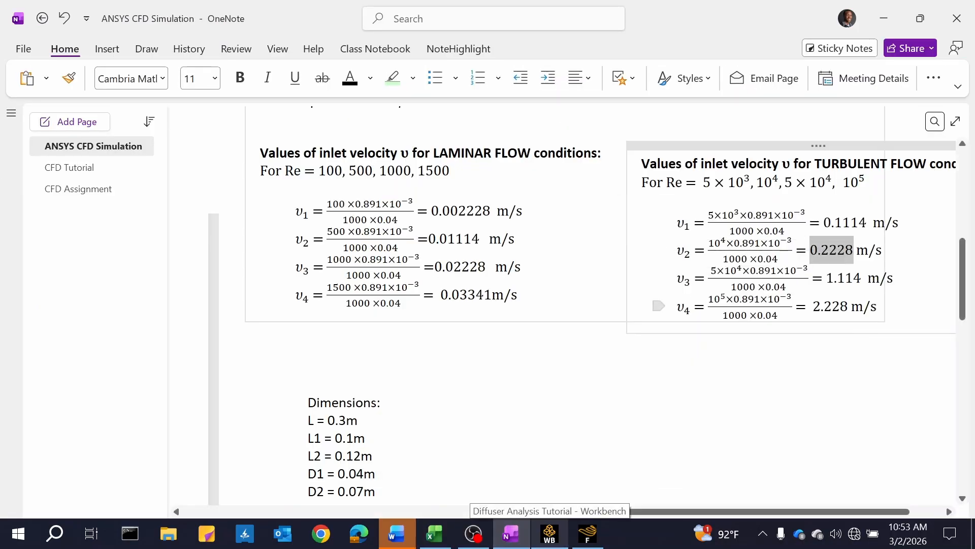
left_click(431, 533)
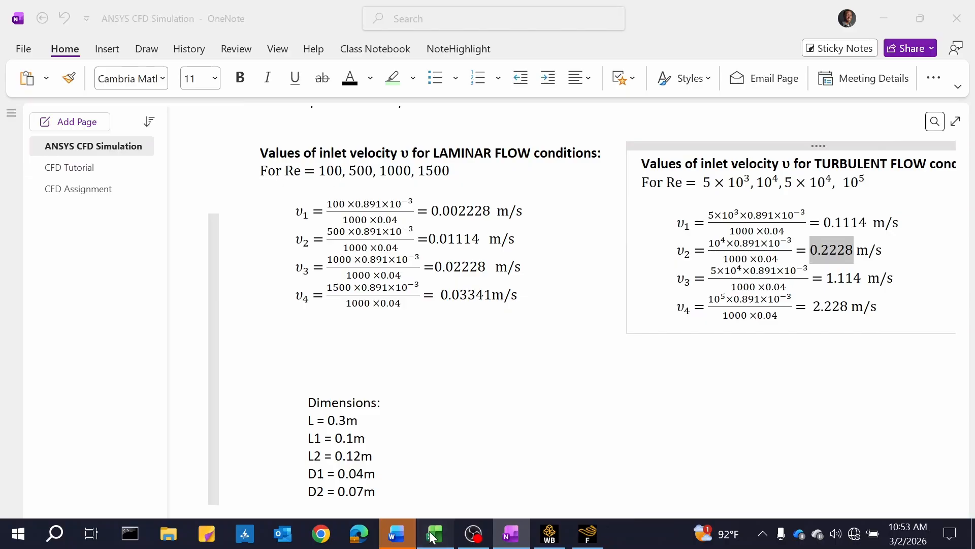
right_click(144, 291)
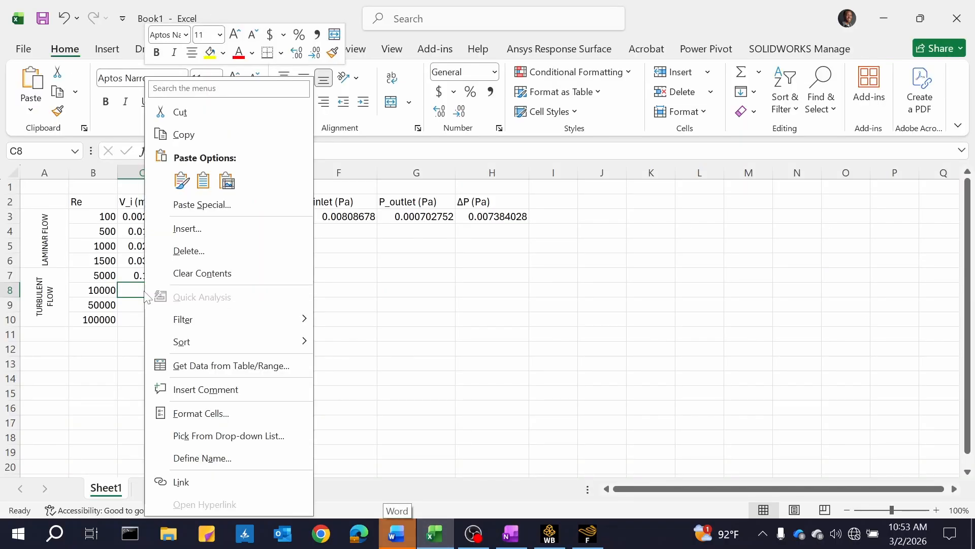
left_click(203, 184)
Copy the third turbulent inlet velocity, 1.114, from the OneNote notes into Excel cell C9 as plain text
left_click(156, 302)
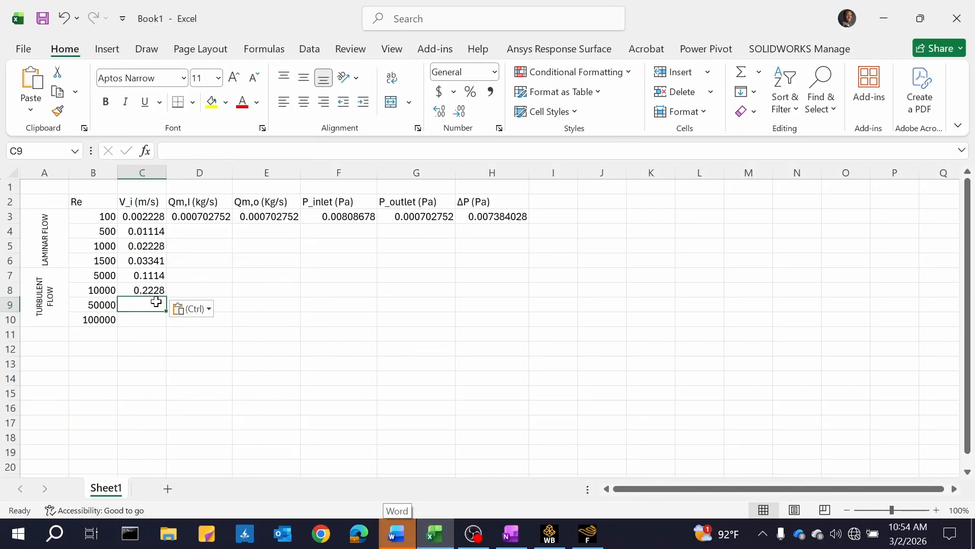
left_click(511, 532)
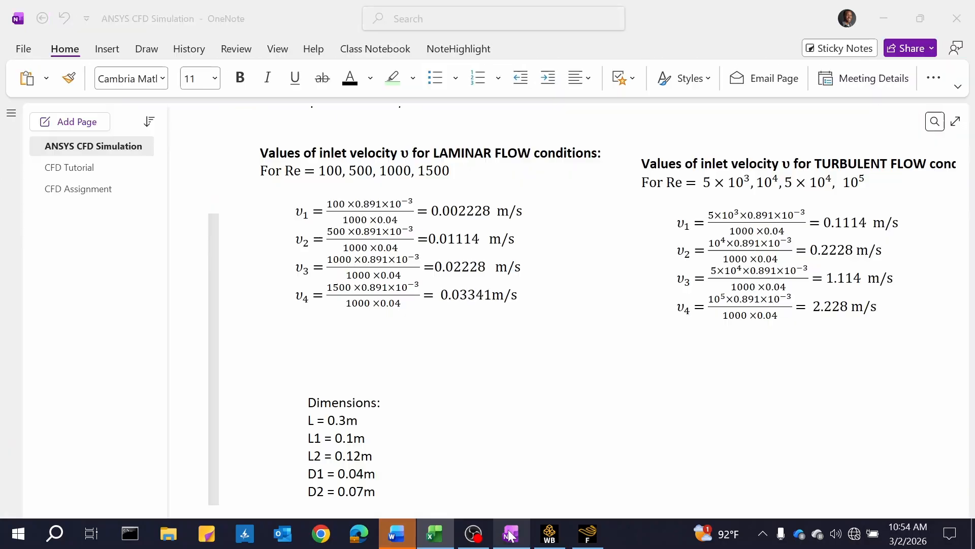
double_click(830, 279)
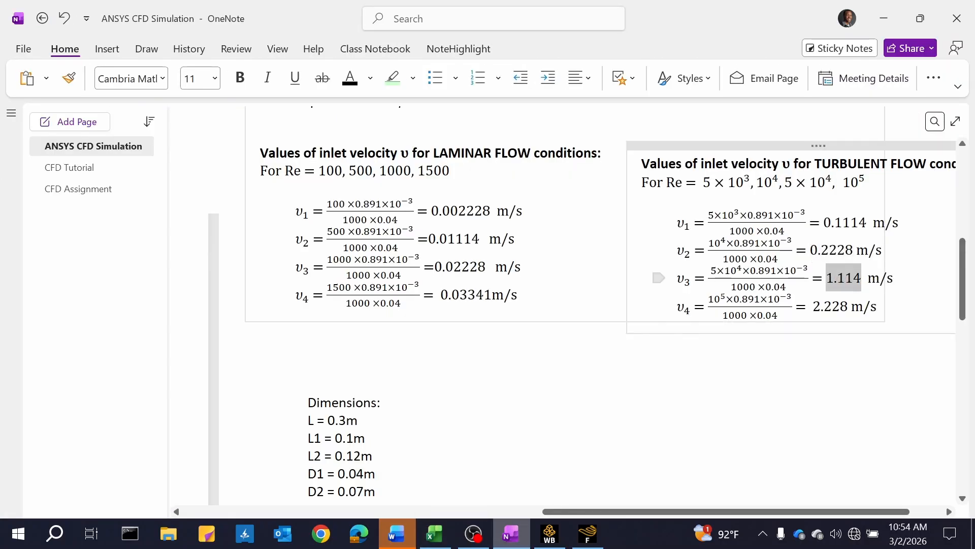
left_click(435, 532)
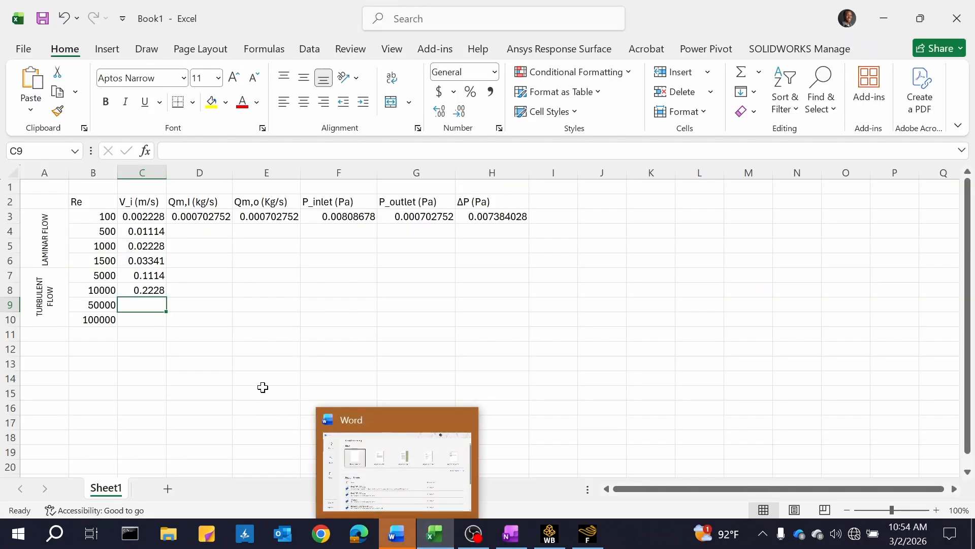
right_click(146, 303)
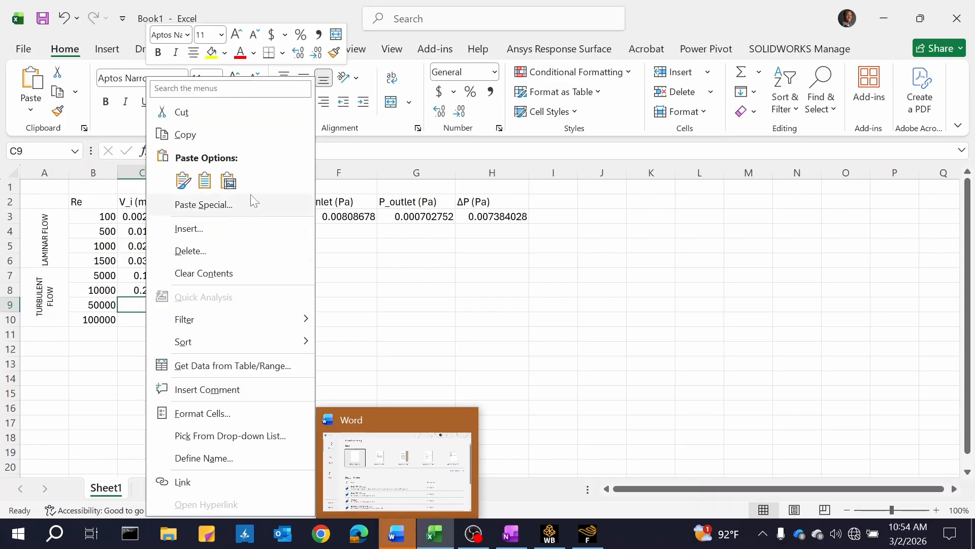
left_click(211, 184)
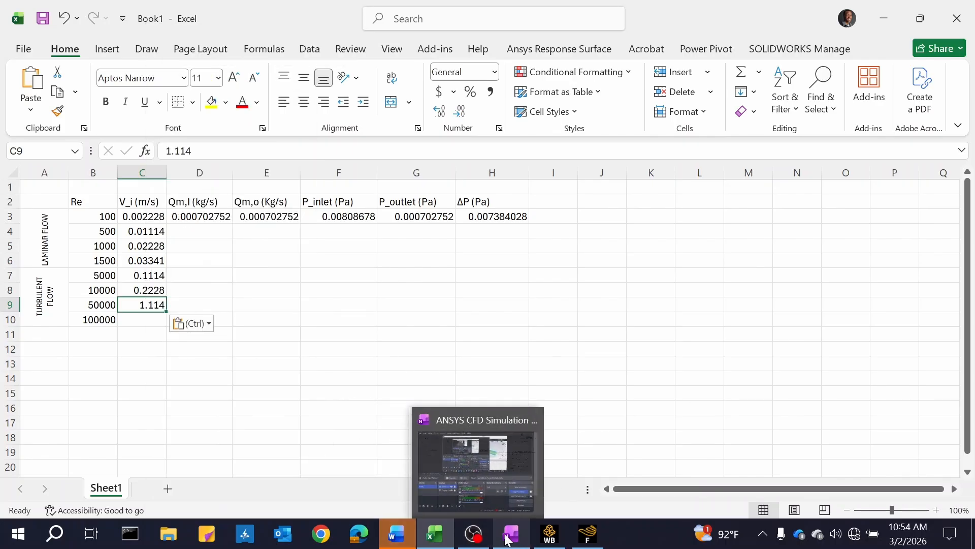
Copy the fourth turbulent inlet velocity, 2.228, from the OneNote notes into Excel cell C10 as plain text
left_click(510, 467)
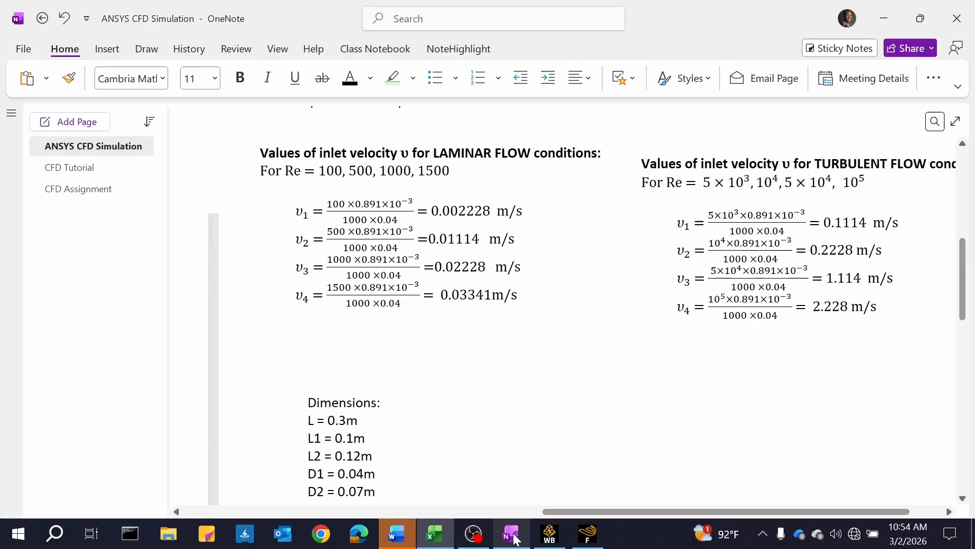
left_click_drag(850, 307, 815, 308)
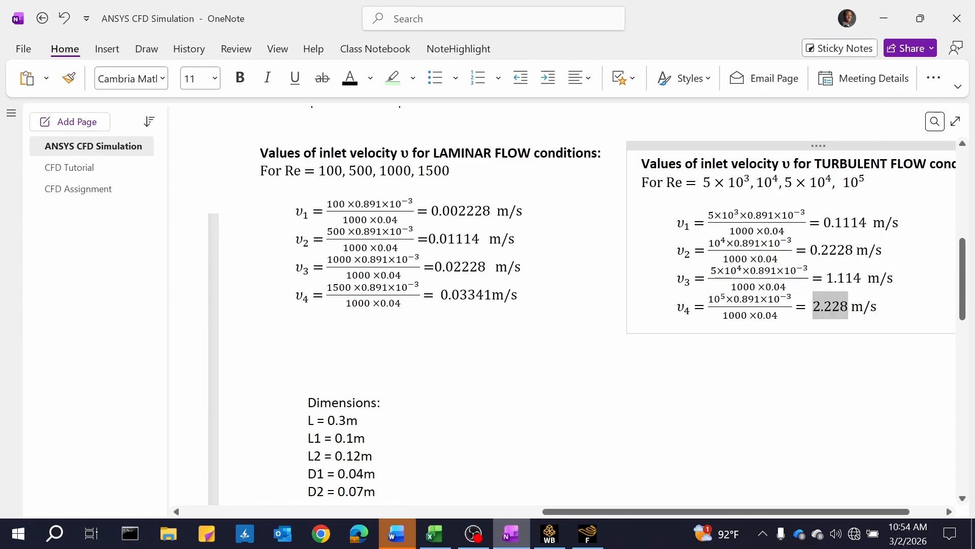
left_click(435, 533)
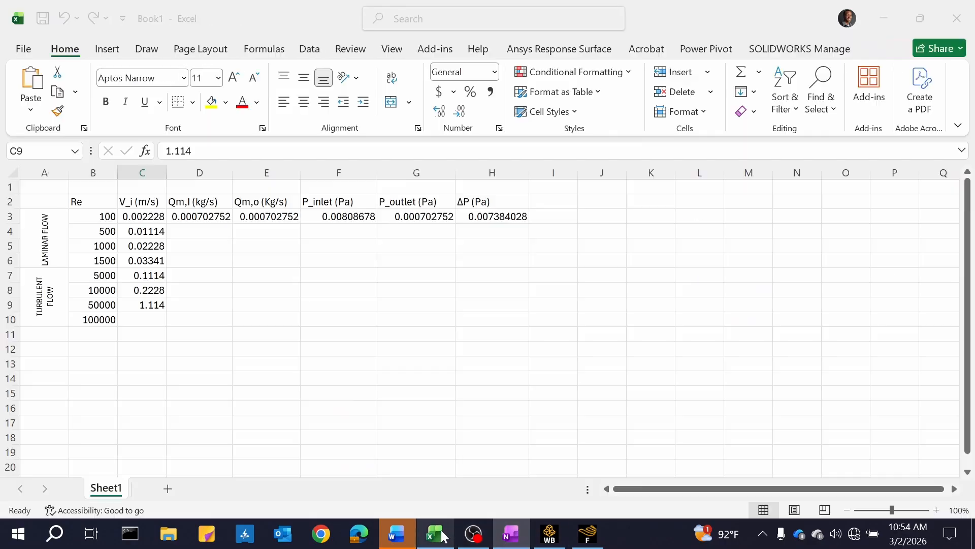
left_click(155, 323)
right_click(154, 323)
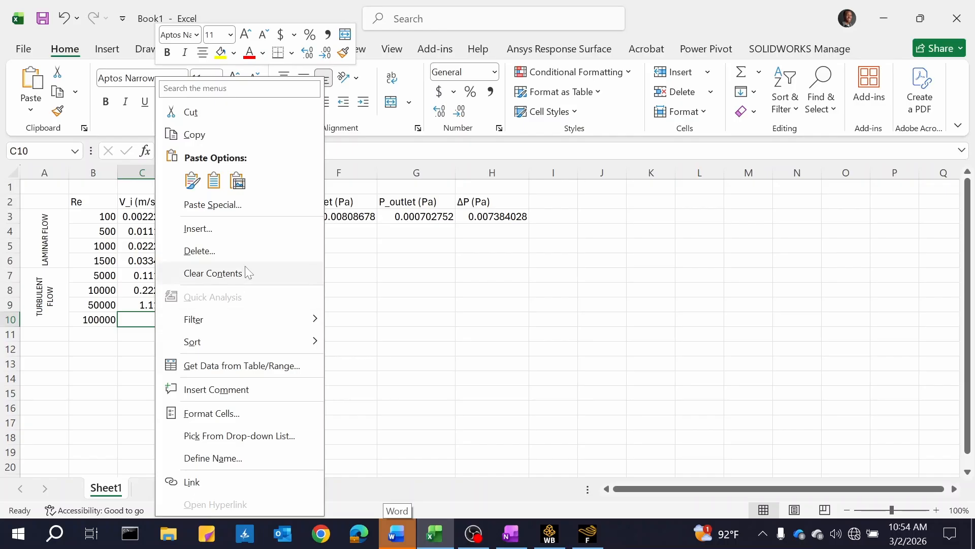
left_click(215, 181)
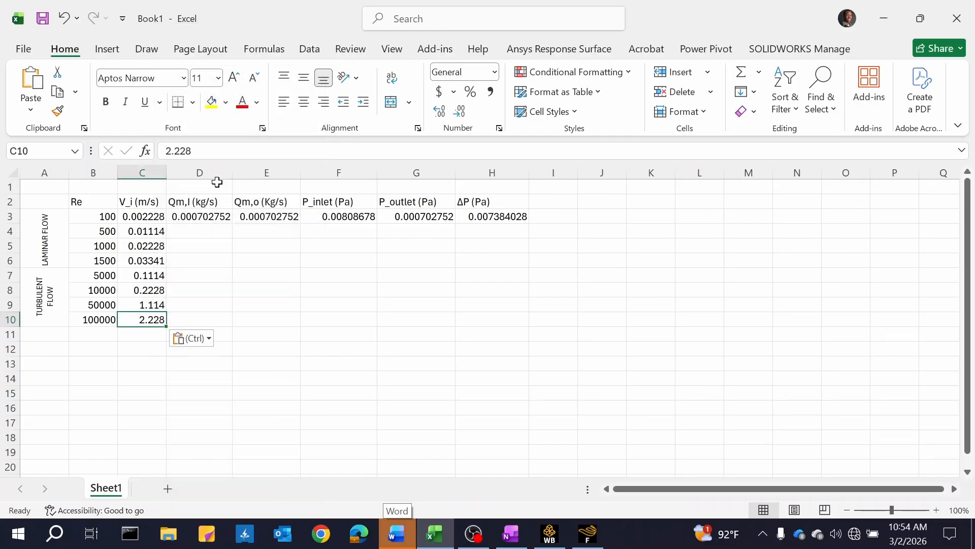
left_click(311, 404)
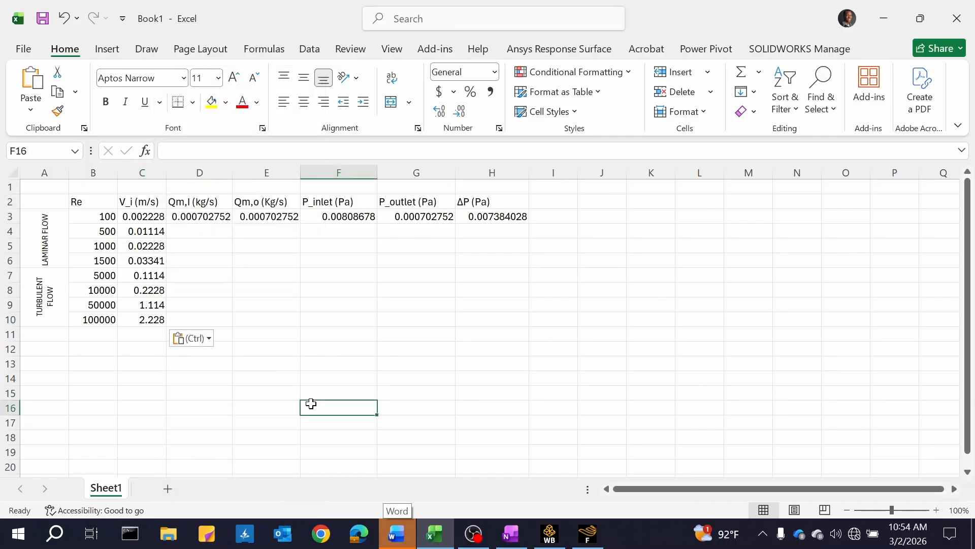
Minimize the Excel, Workbench and Word windows to return to the running Fluent calculation
left_click(584, 541)
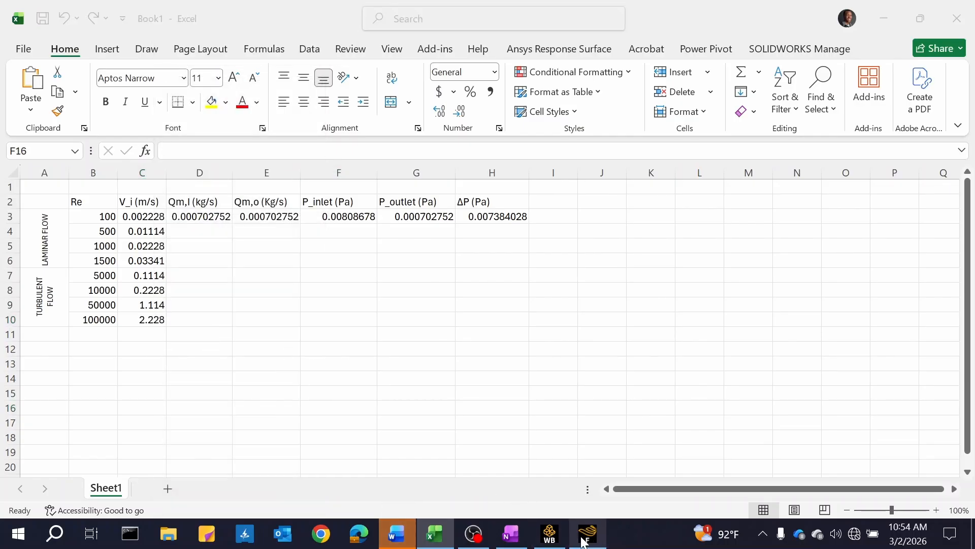
left_click(884, 18)
left_click(885, 20)
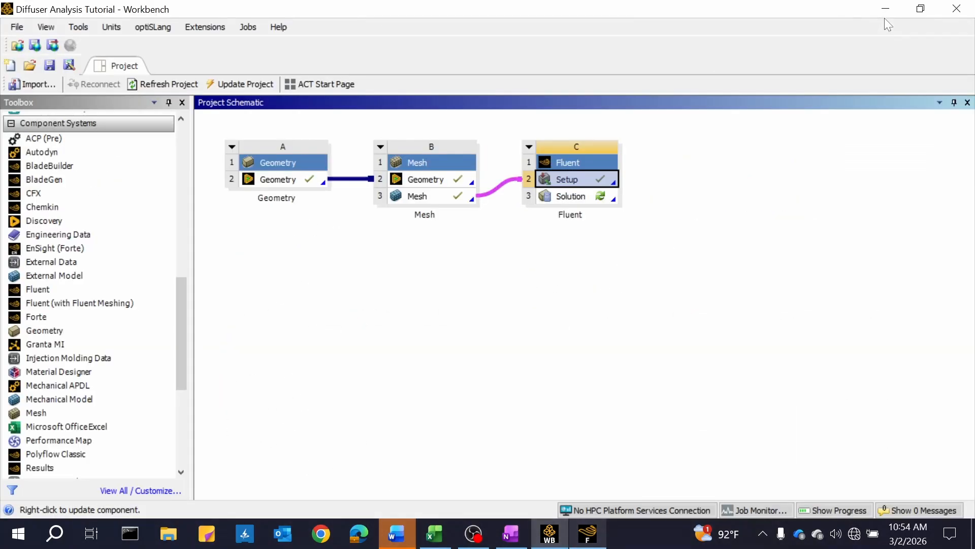
left_click(885, 15)
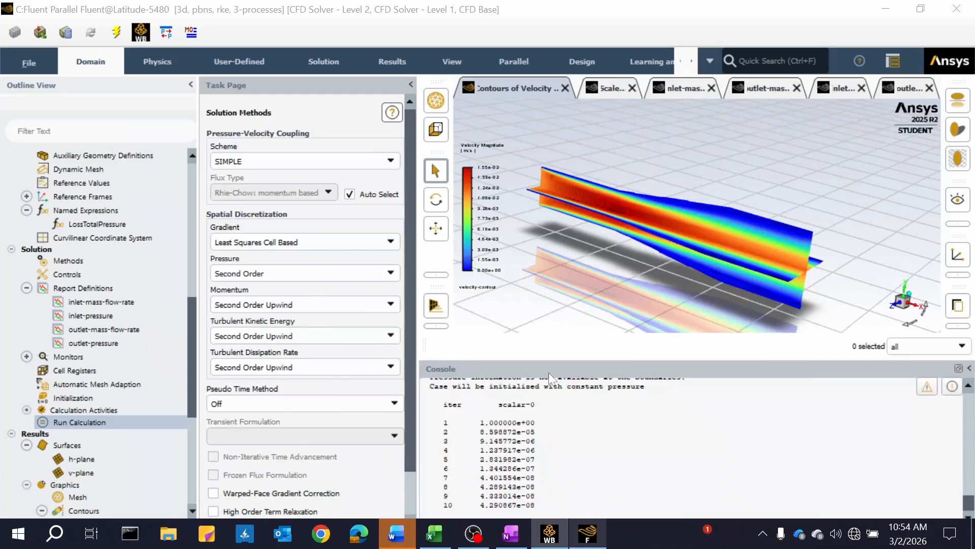
left_click(396, 533)
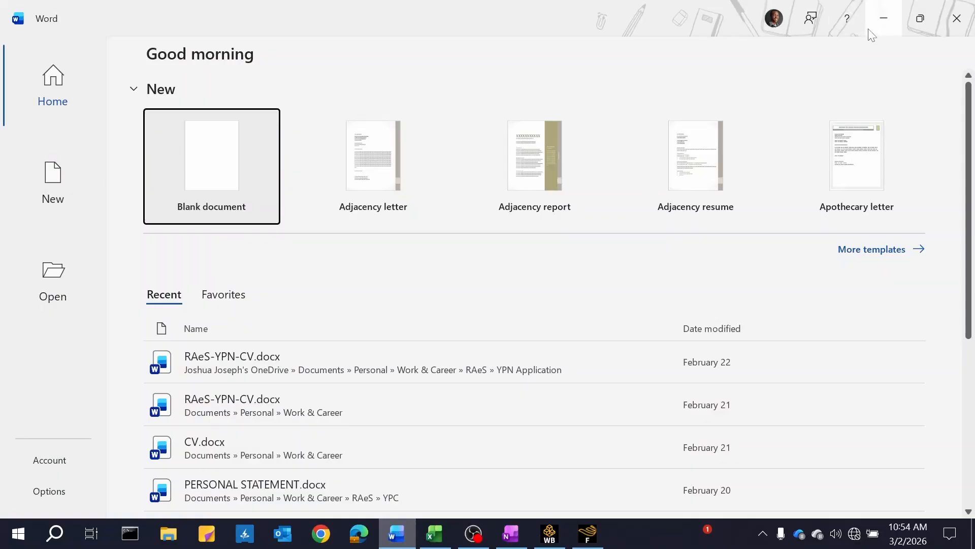
left_click(884, 18)
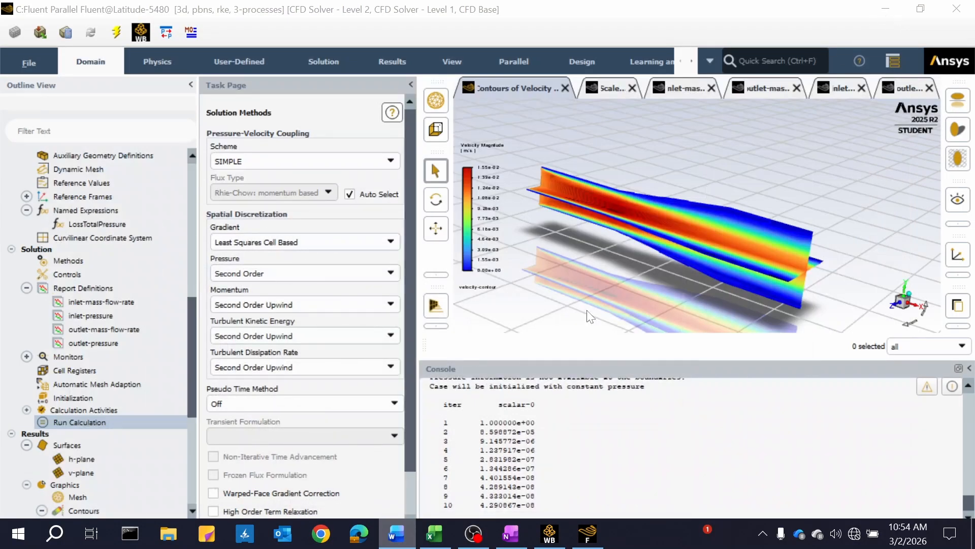
Review the Excel results table and the Reynolds-number formula and inlet velocity calculations in the OneNote notes
left_click(435, 534)
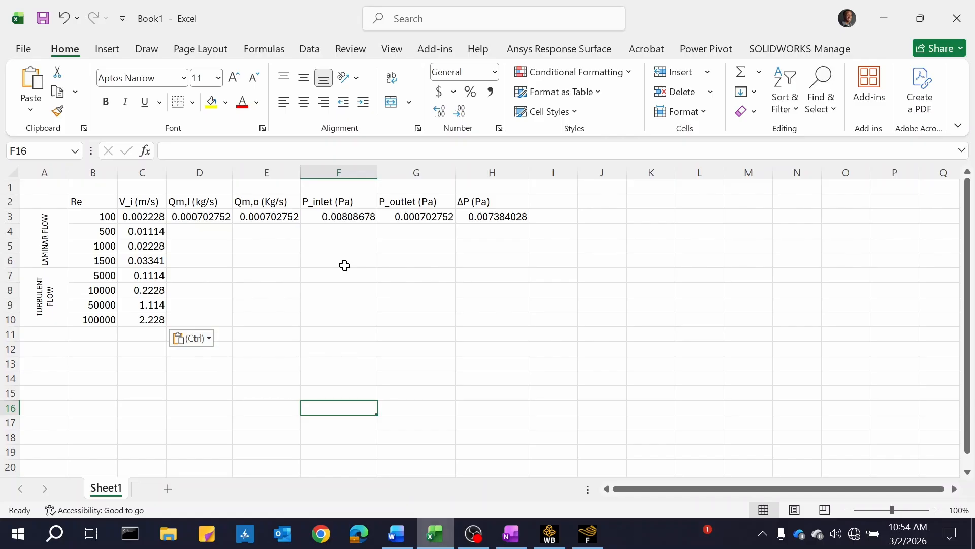
left_click(204, 217)
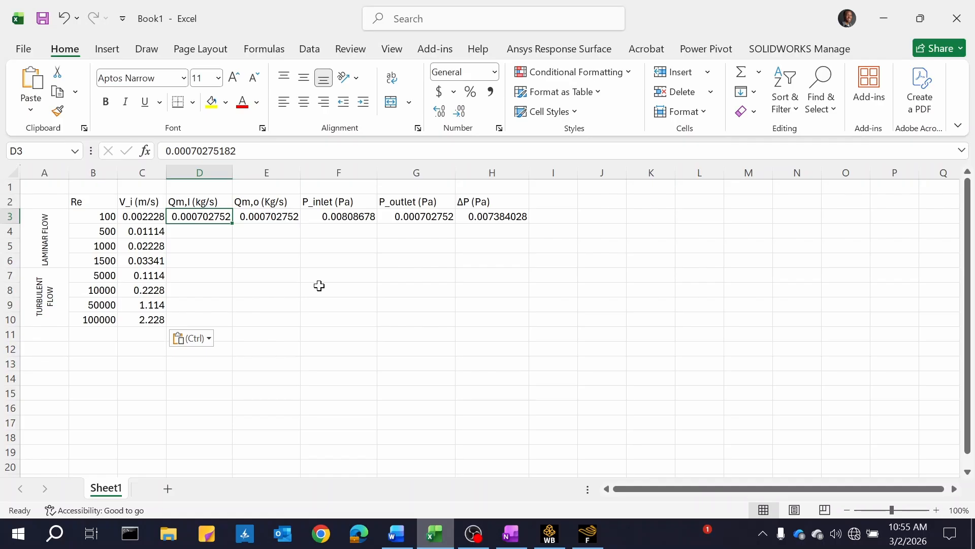
left_click(511, 534)
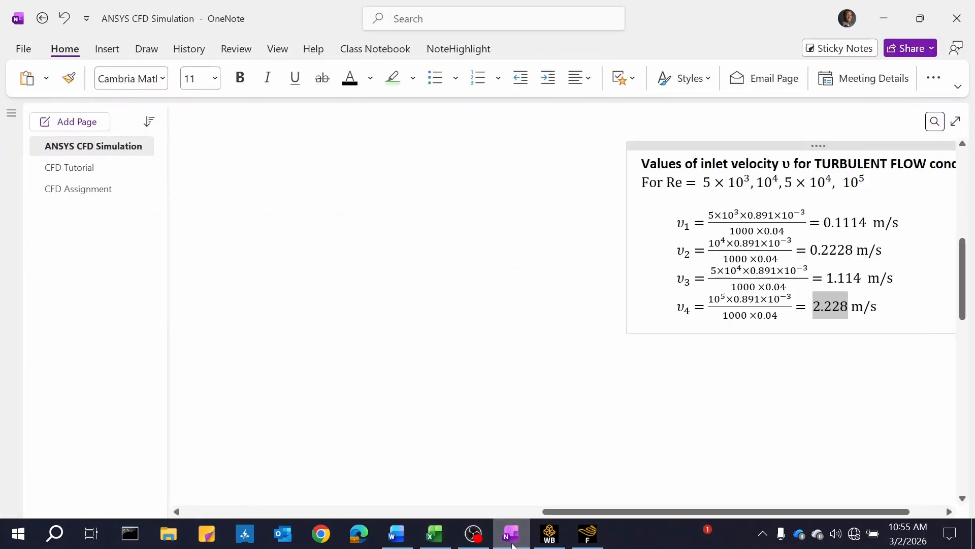
scroll(584, 305, "up", 5)
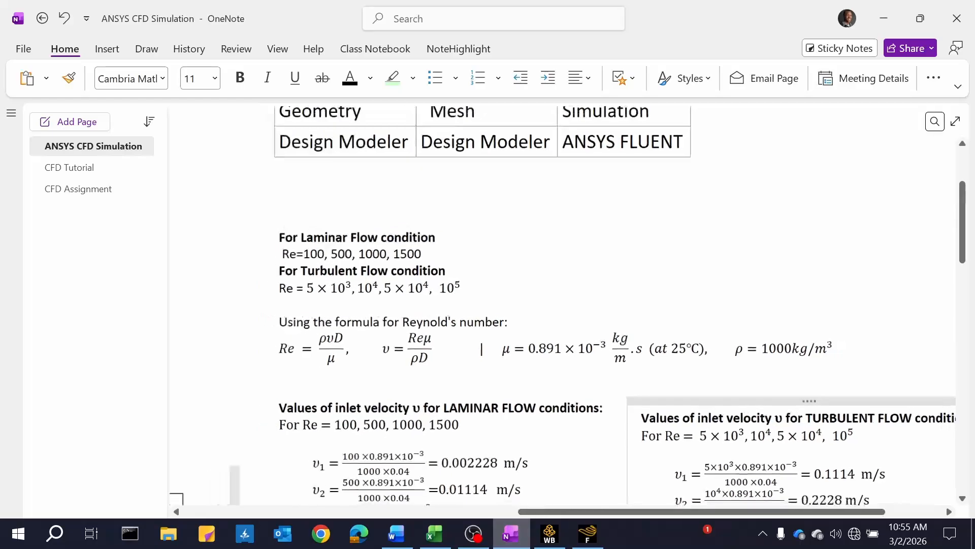
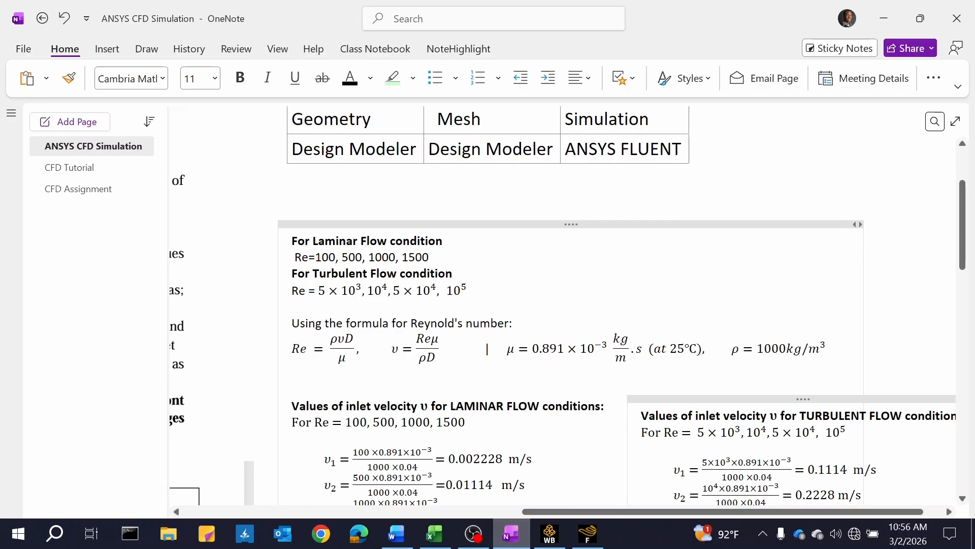
left_click(438, 536)
key("ctrl+v")
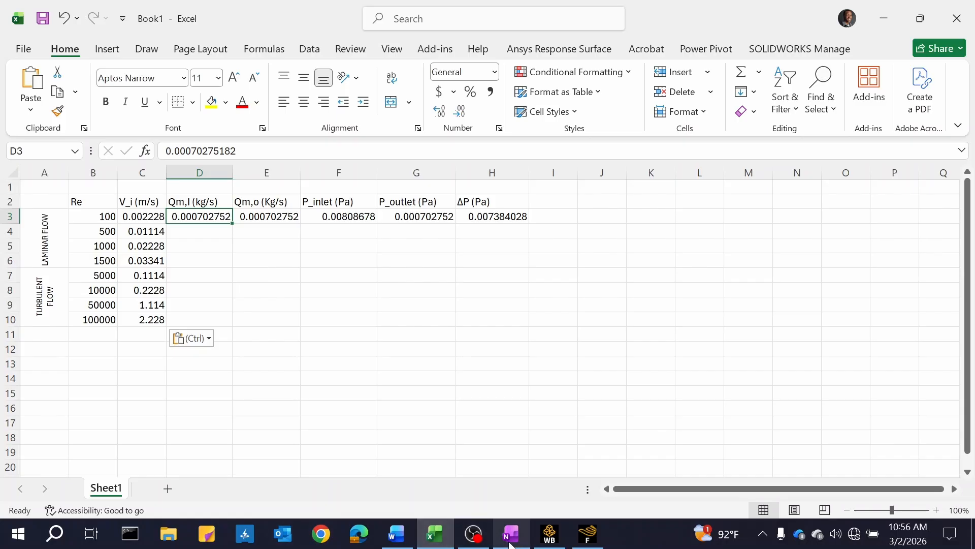
Minimize the Workbench, Excel and OneNote windows to check on the Fluent calculation
left_click(589, 536)
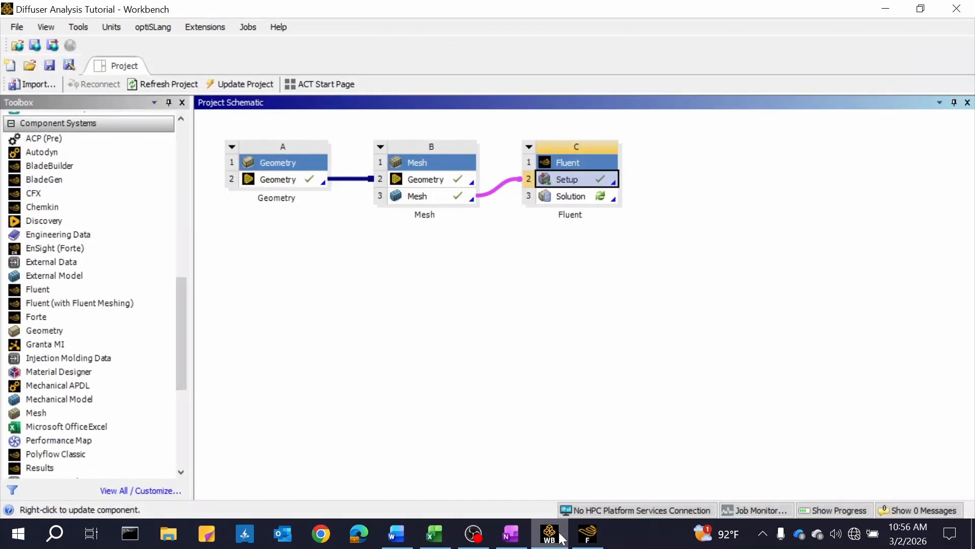
left_click(885, 8)
left_click(887, 19)
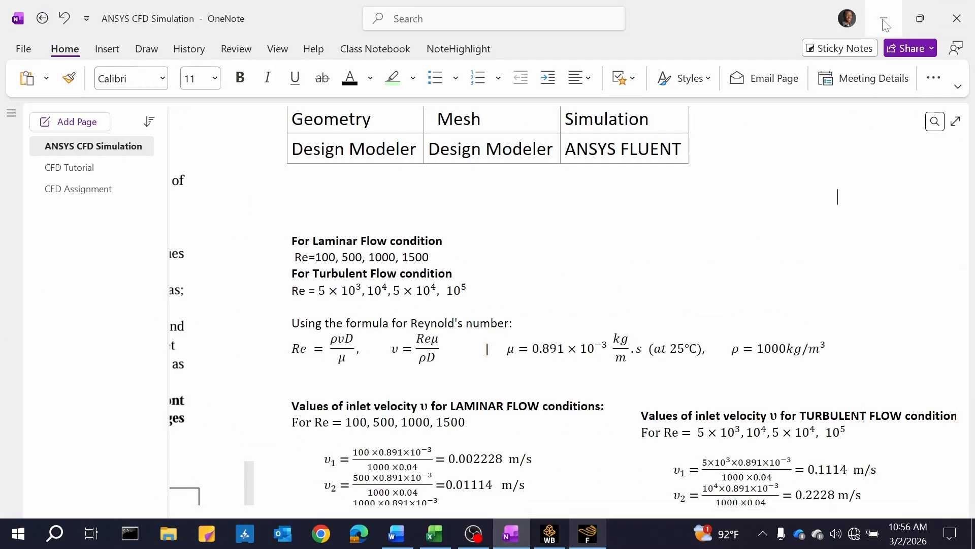
left_click(884, 19)
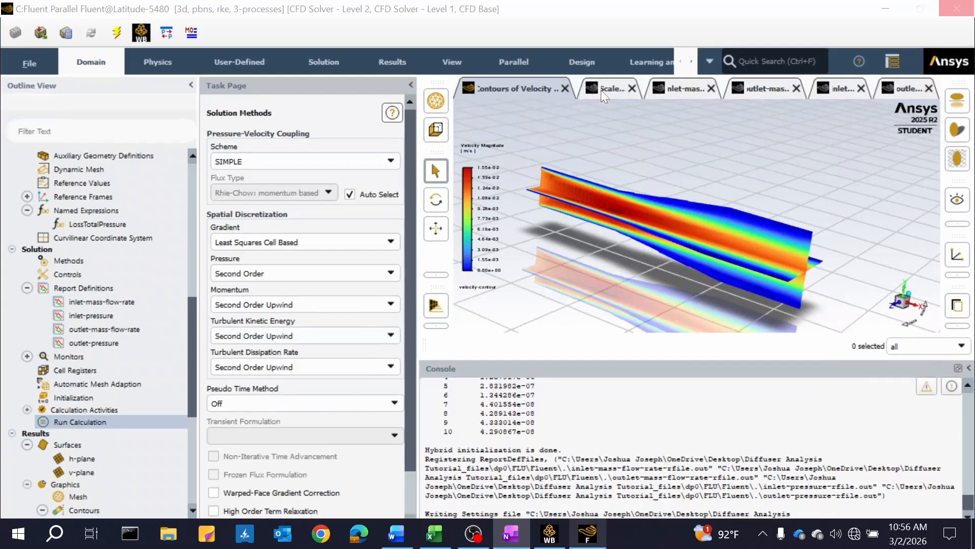
left_click(436, 539)
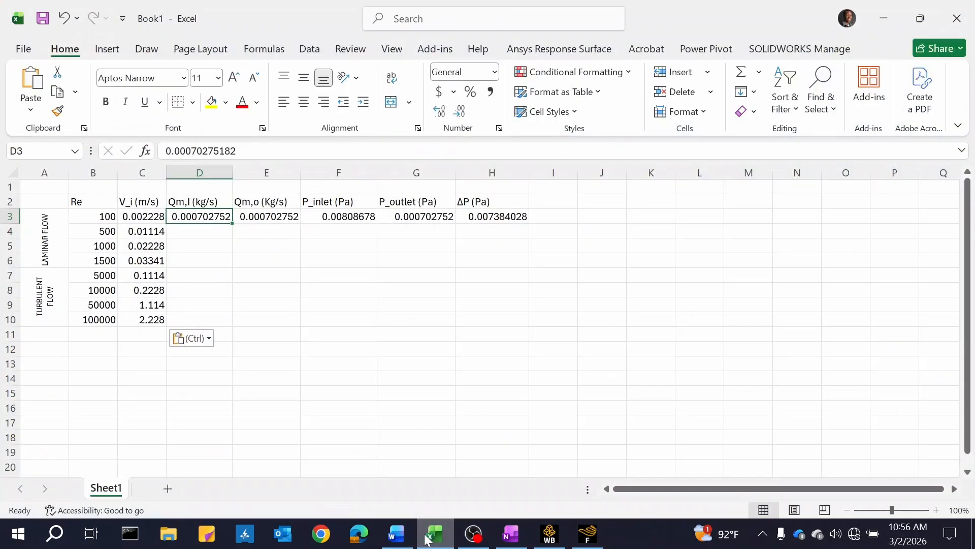
left_click(23, 49)
scroll(249, 430, "down", 5)
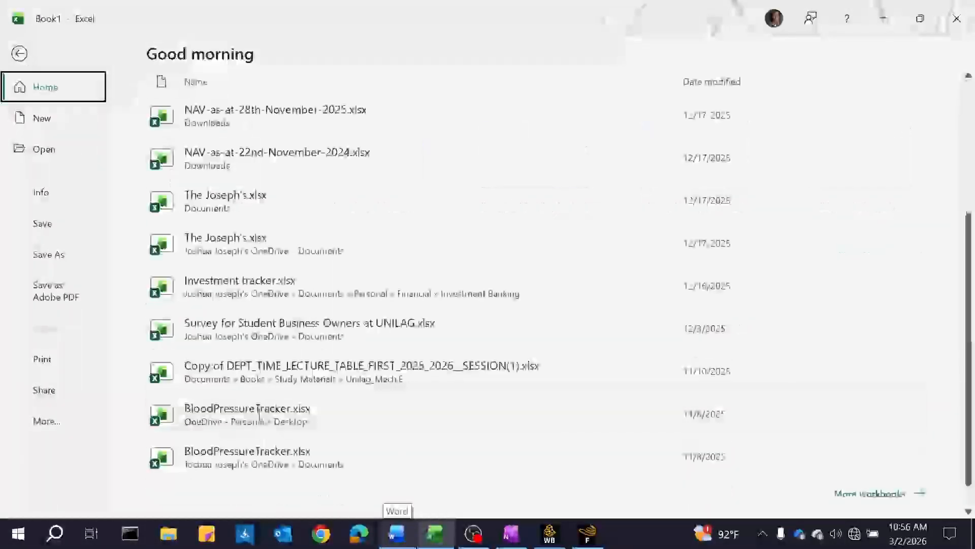
left_click(774, 19)
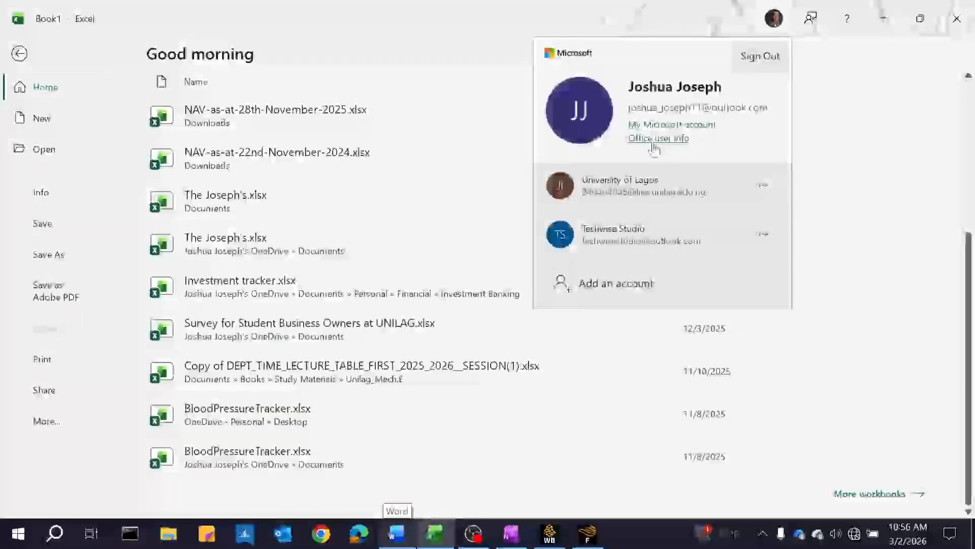
left_click(627, 197)
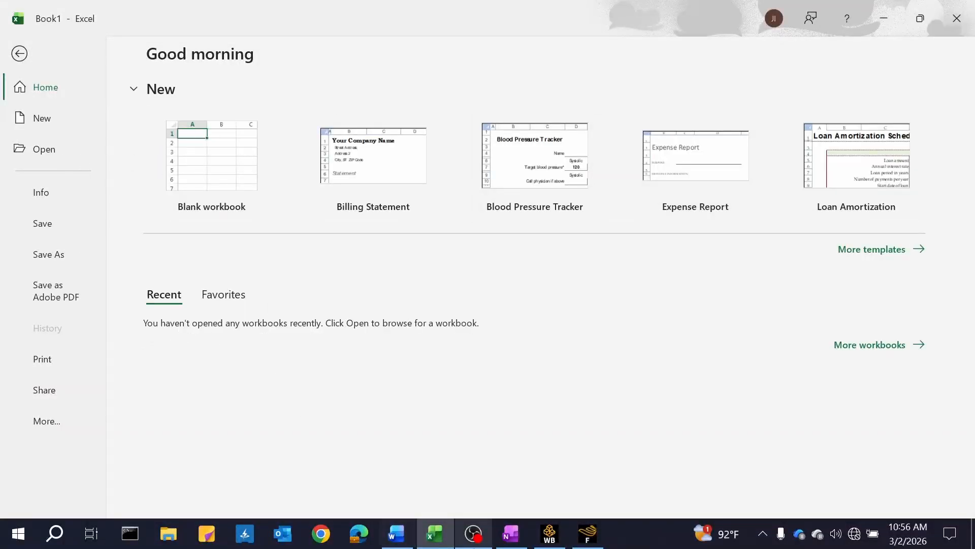
left_click(168, 534)
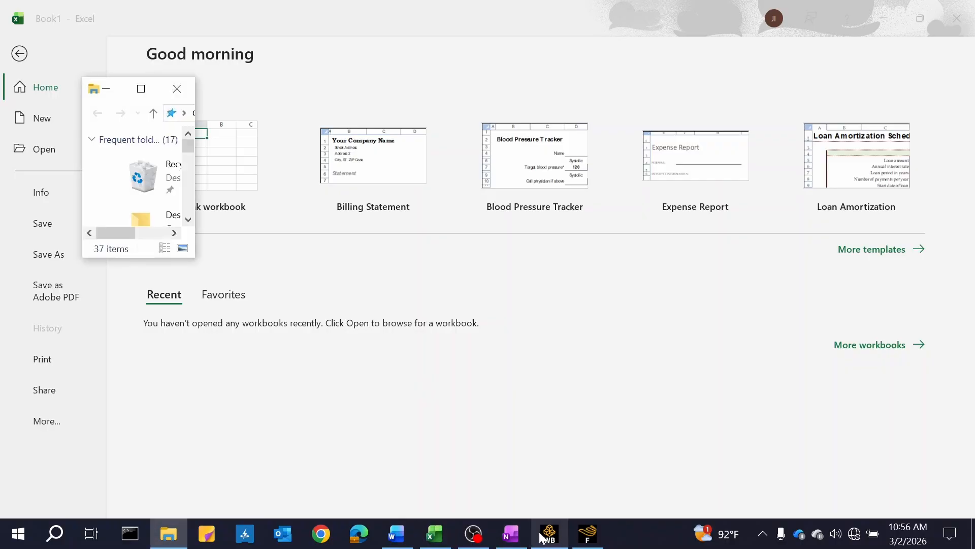
left_click(146, 99)
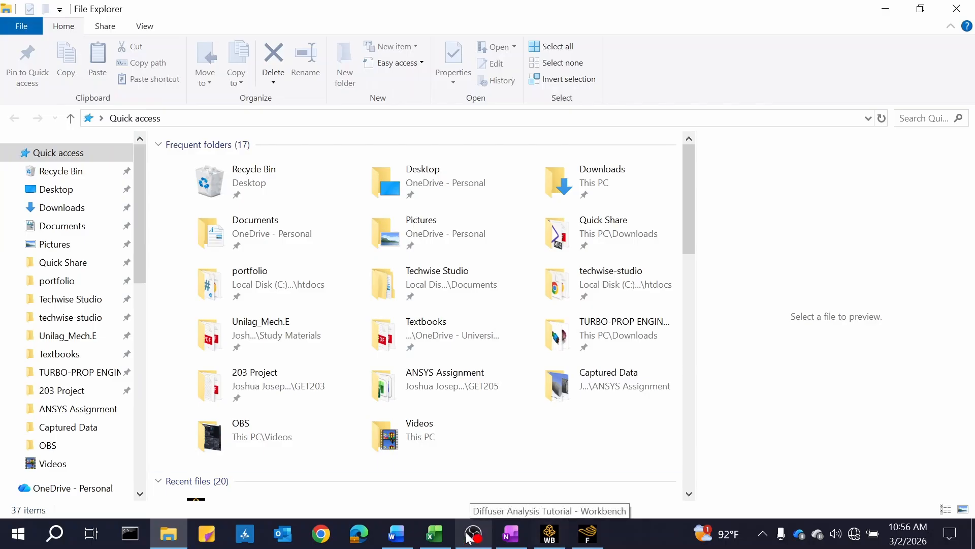
left_click(446, 543)
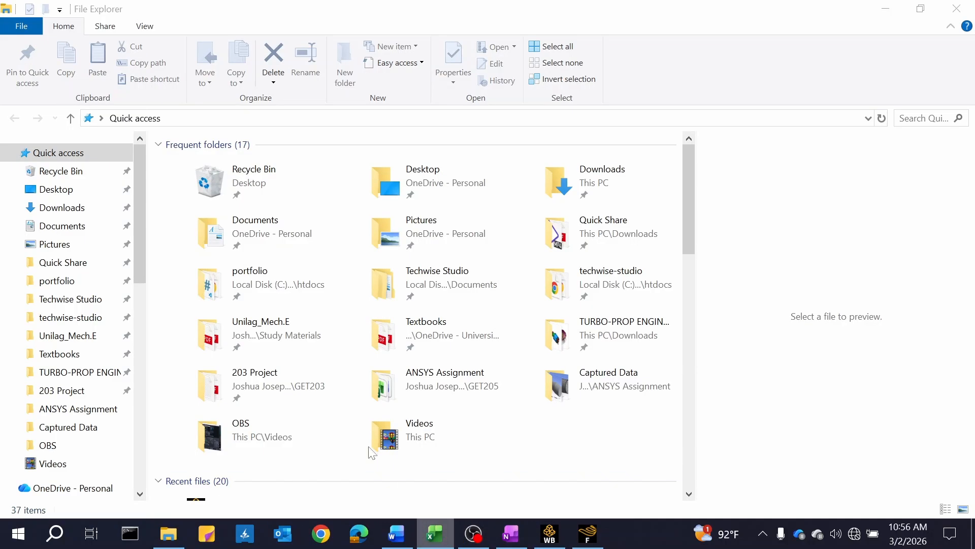
double_click(456, 390)
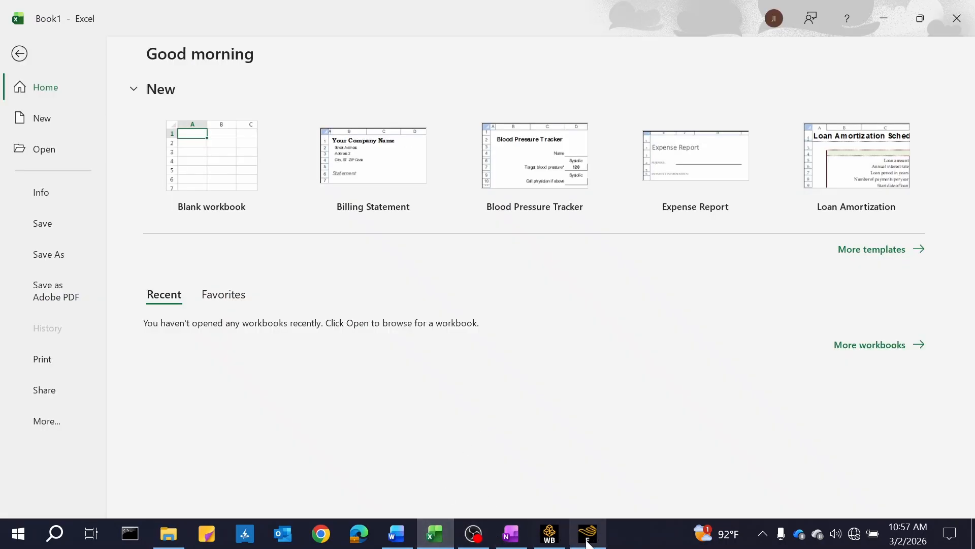
left_click(549, 539)
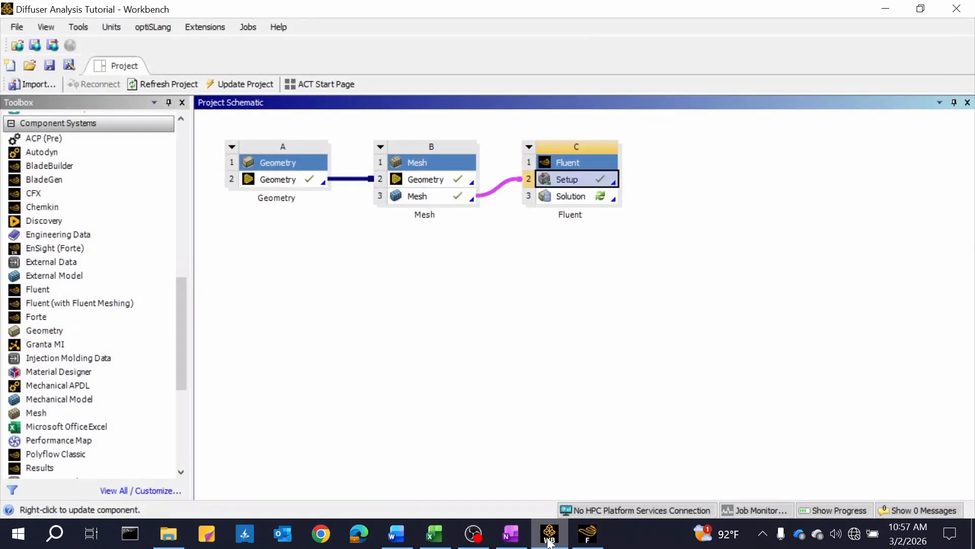
mouse_move(583, 543)
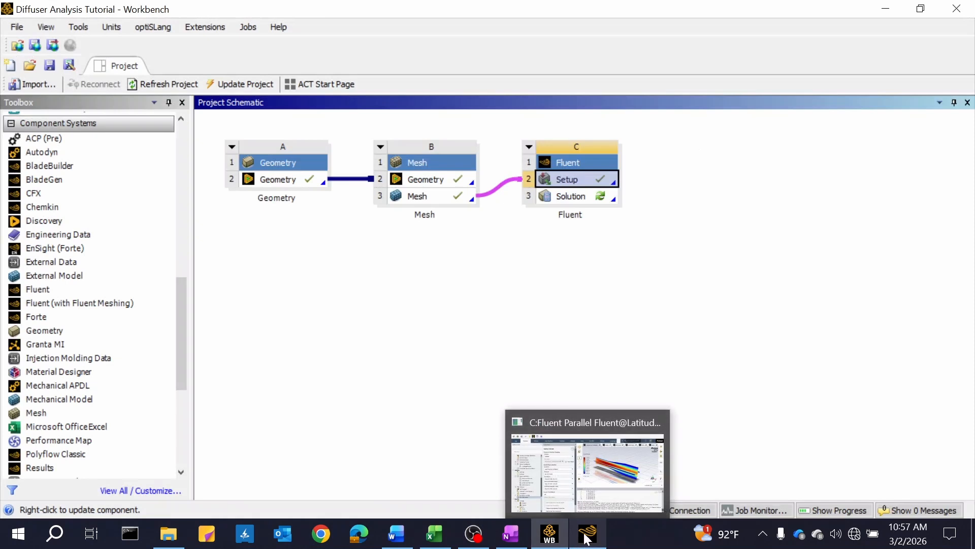
left_click(615, 478)
mouse_move(535, 540)
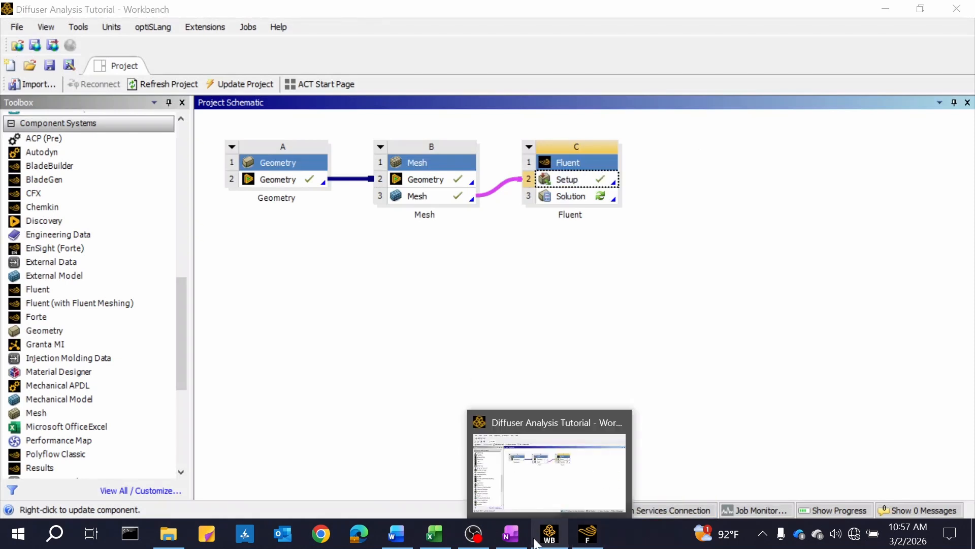
left_click(448, 542)
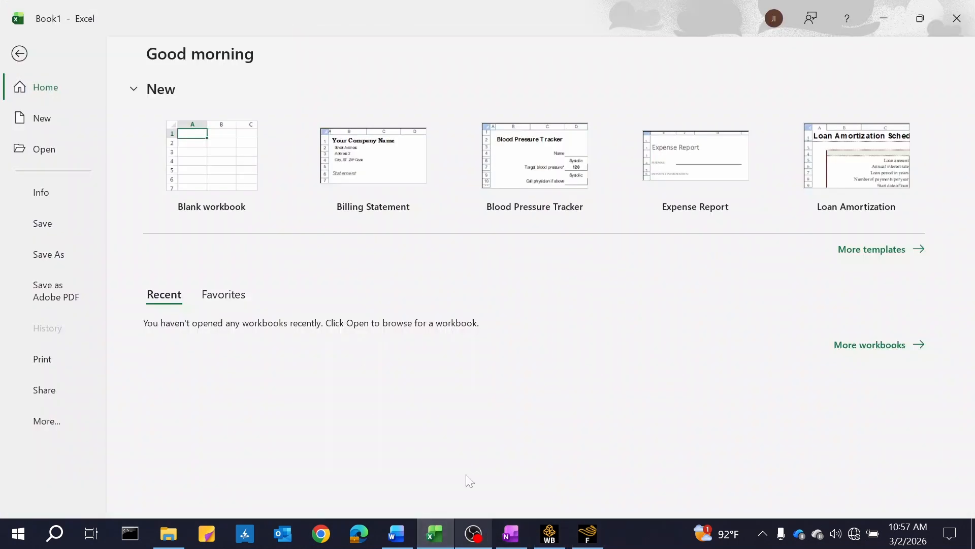
left_click(775, 18)
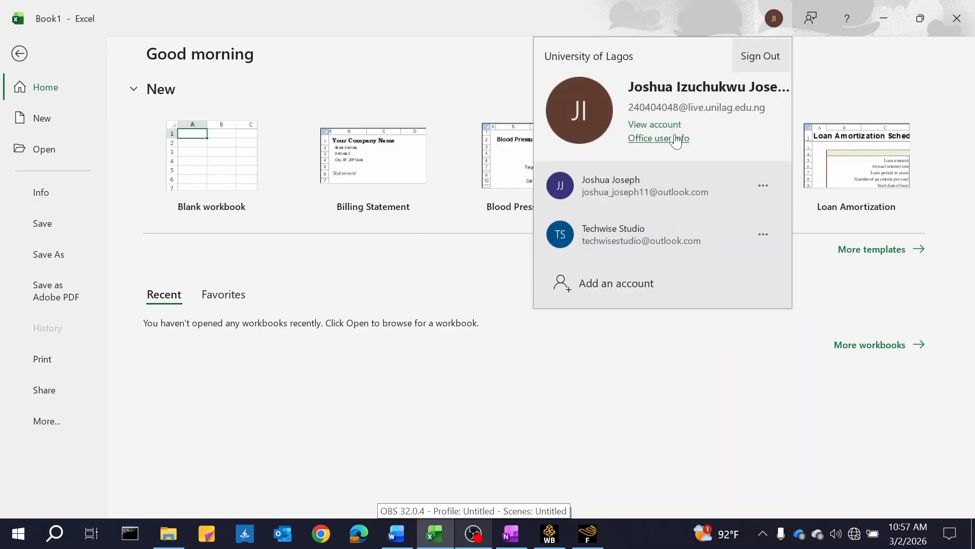
left_click(660, 182)
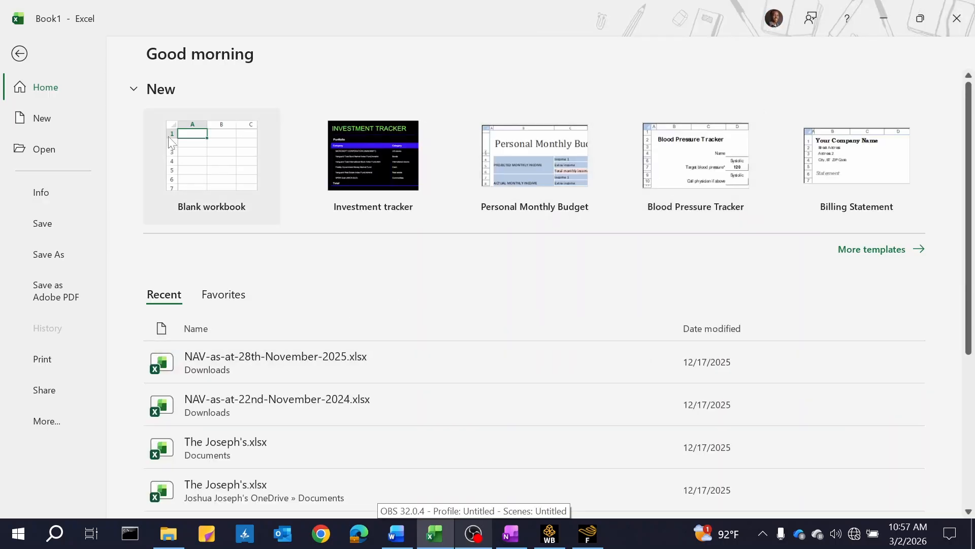
left_click(21, 54)
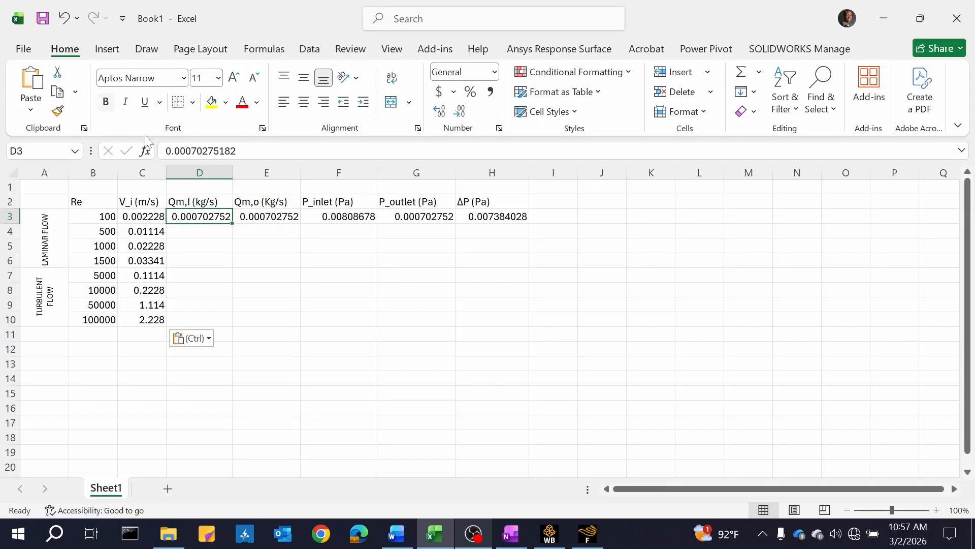
left_click(204, 230)
left_click(217, 219)
left_click(212, 231)
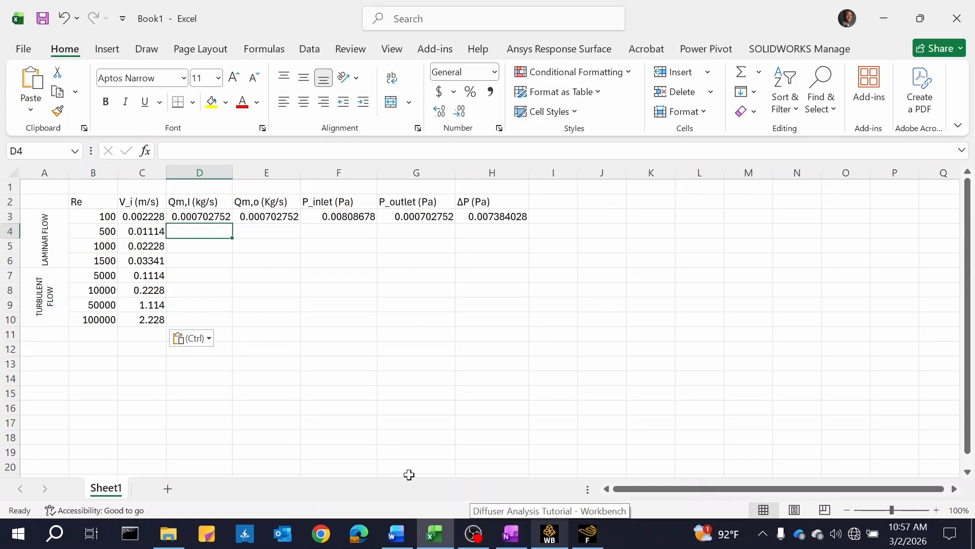
Clear the Workbench, Excel and File Explorer windows away to bring Fluent back into view
left_click(588, 533)
left_click(559, 540)
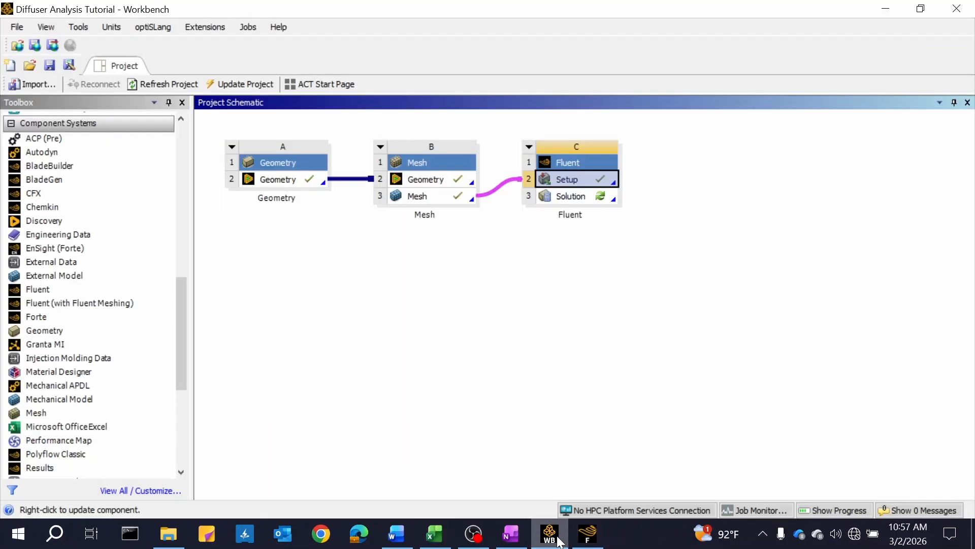
mouse_move(588, 534)
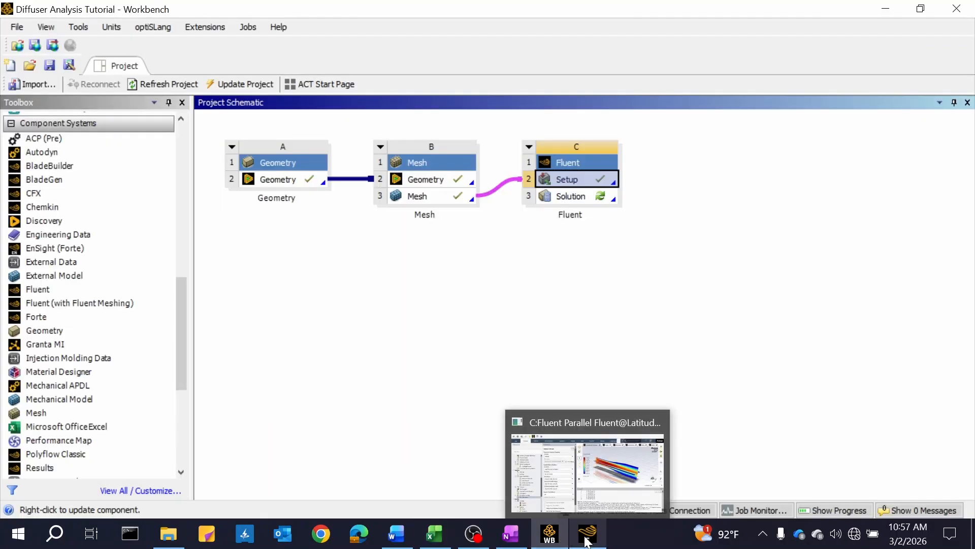
left_click(605, 488)
left_click(884, 10)
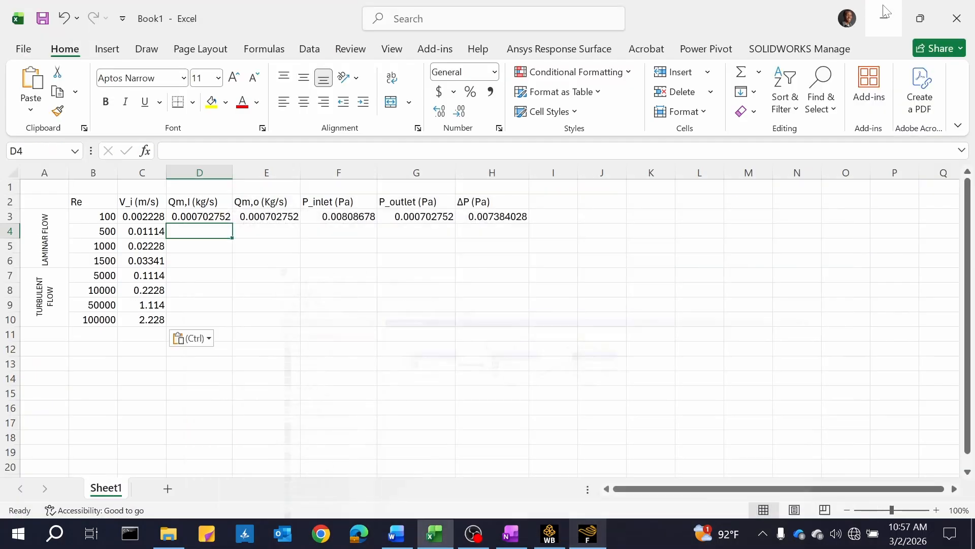
left_click(884, 13)
left_click(883, 11)
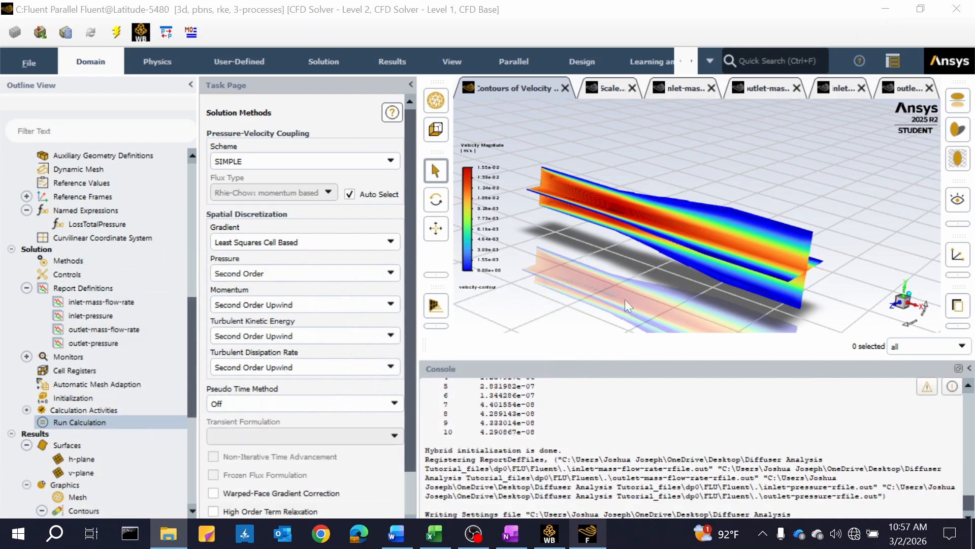
mouse_move(554, 532)
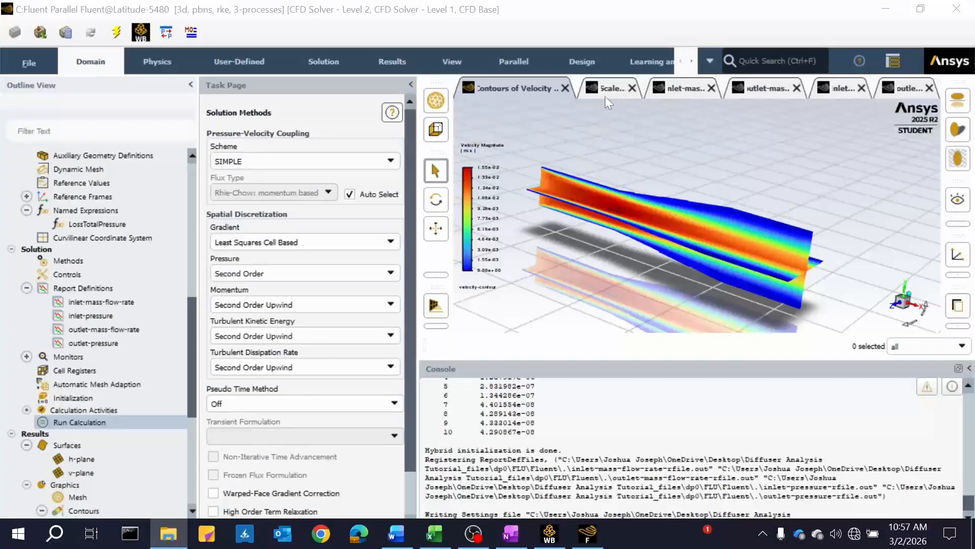
left_click(477, 528)
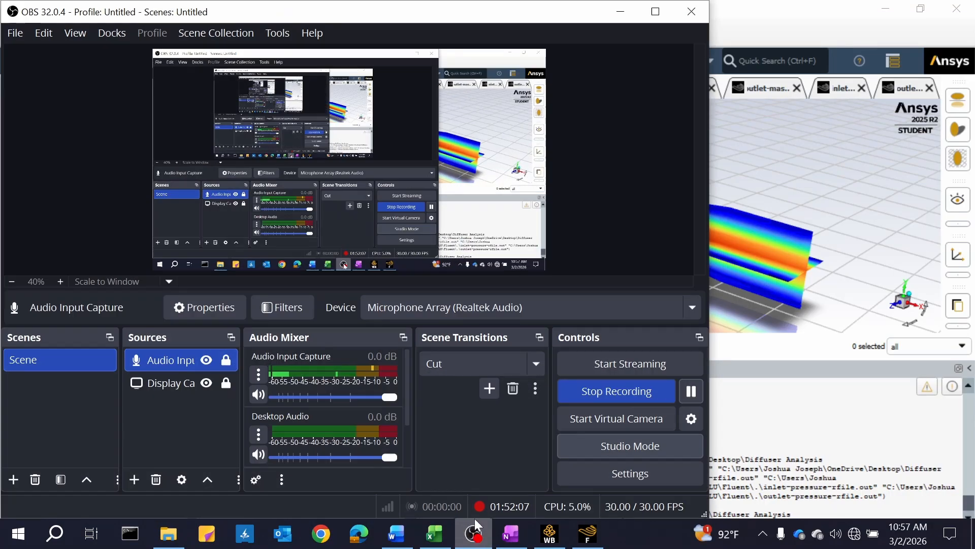
left_click(691, 392)
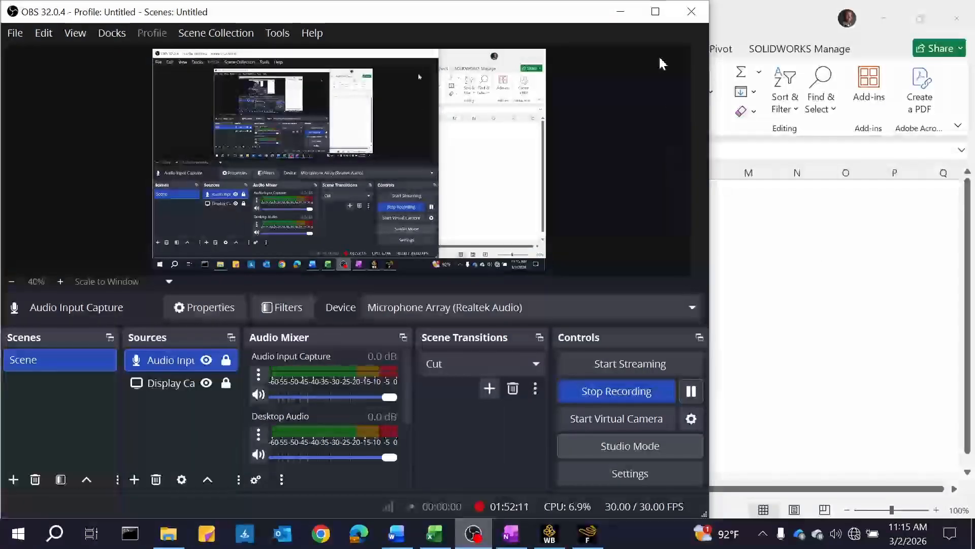
left_click(624, 11)
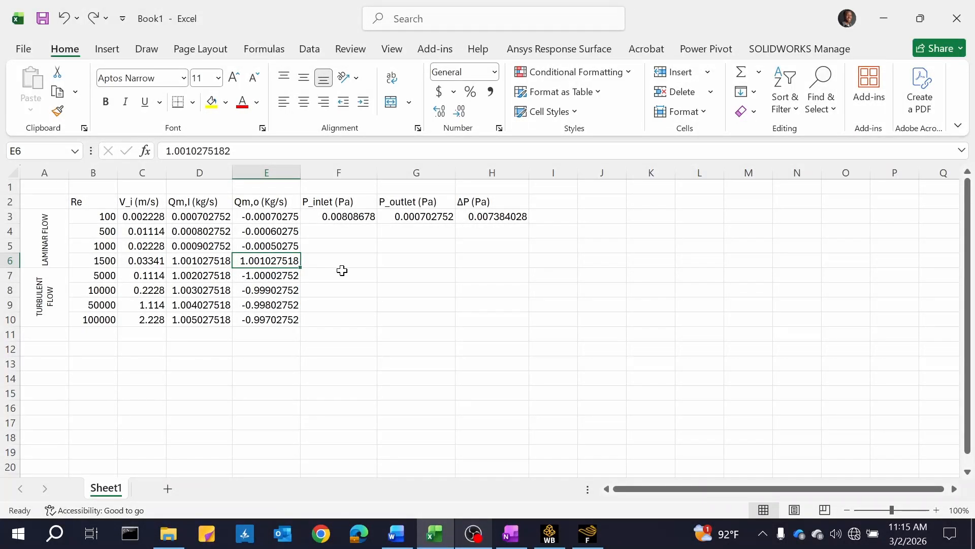
Fill the P_inlet value from Excel cell F3 down through F10 for the remaining Reynolds numbers
left_click(335, 217)
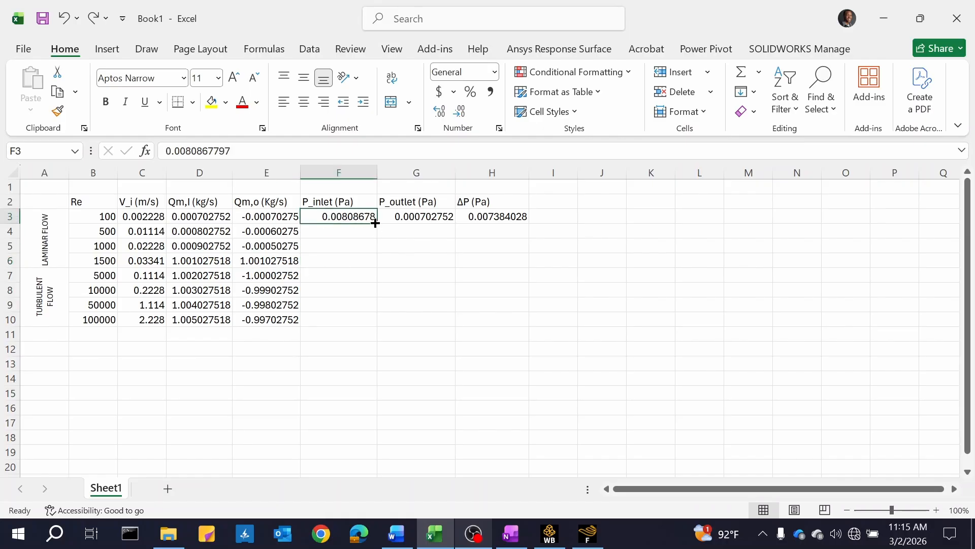
left_click_drag(377, 222, 363, 274)
left_click_drag(358, 325, 359, 326)
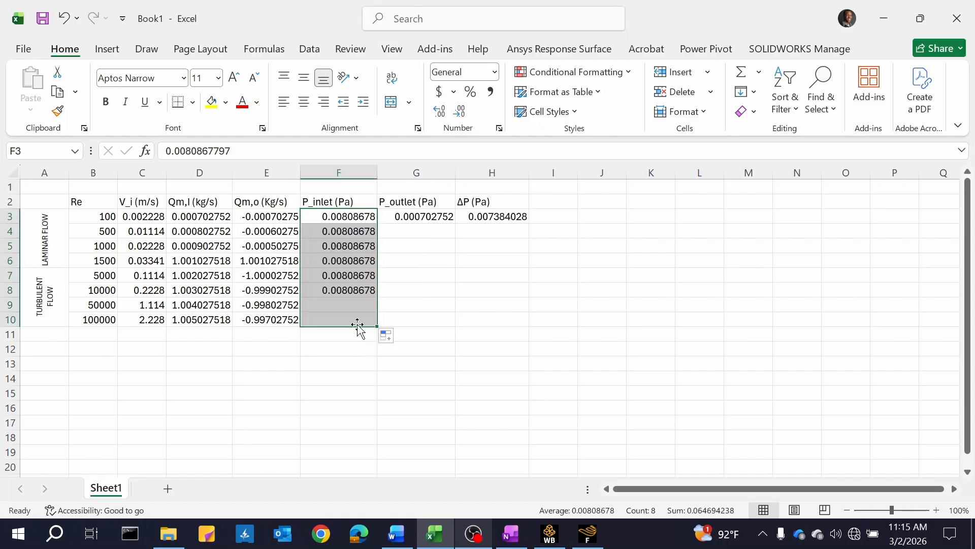
Fill the P_outlet and ΔP values from G3 and H3 down through row 10 for the remaining Reynolds numbers
left_click(434, 215)
left_click_drag(455, 227, 436, 323)
left_click(501, 223)
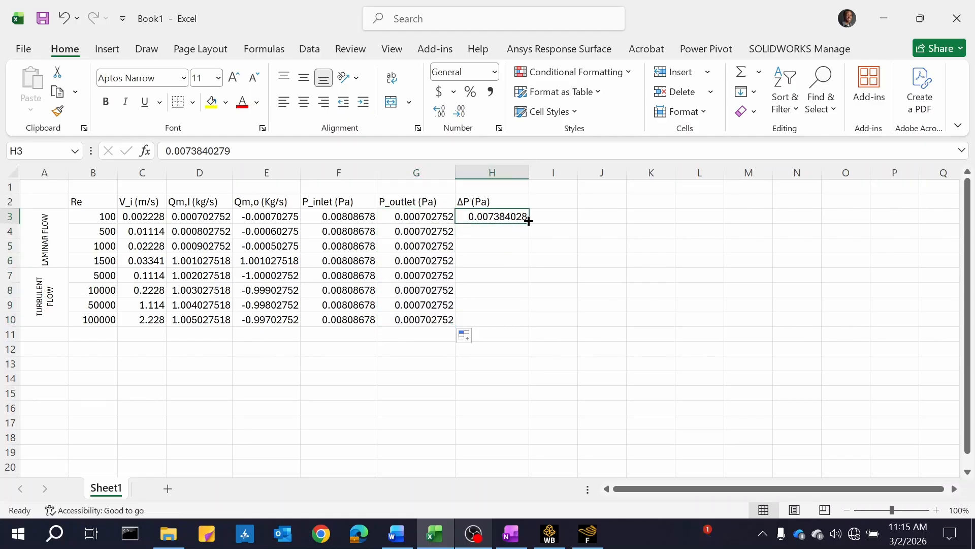
left_click_drag(530, 224, 497, 327)
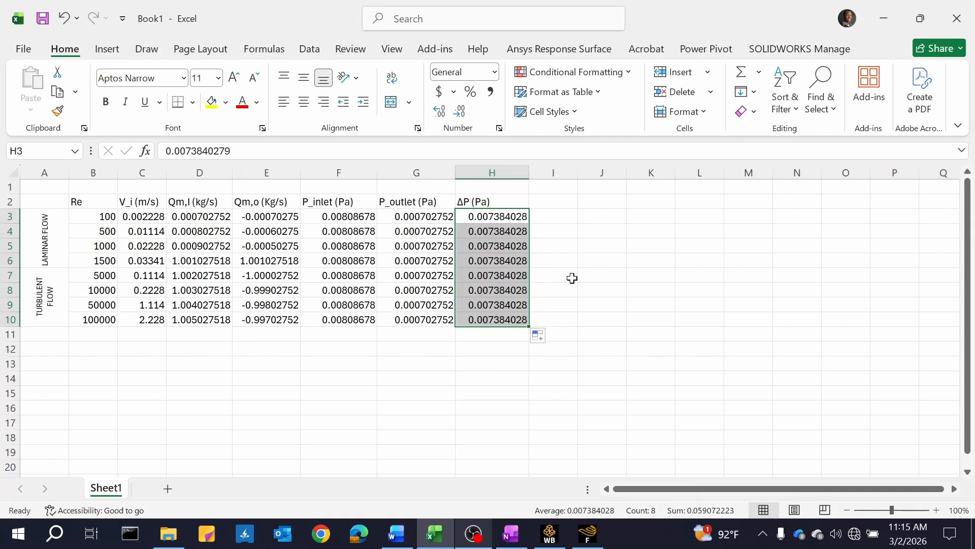
left_click(629, 282)
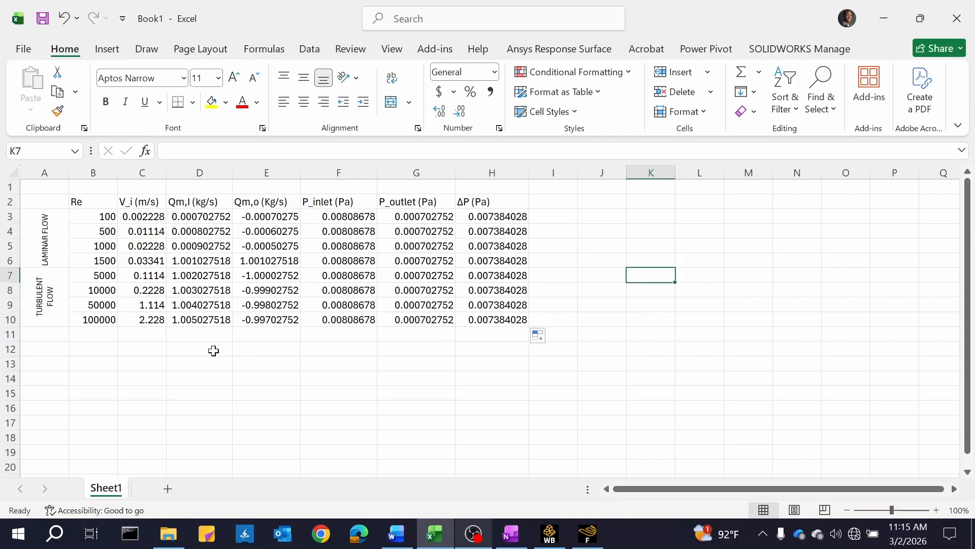
Check the OneNote diffuser assignment for the required graphs, then match them to the Qm,I and Qm,o columns in Excel
left_click(506, 537)
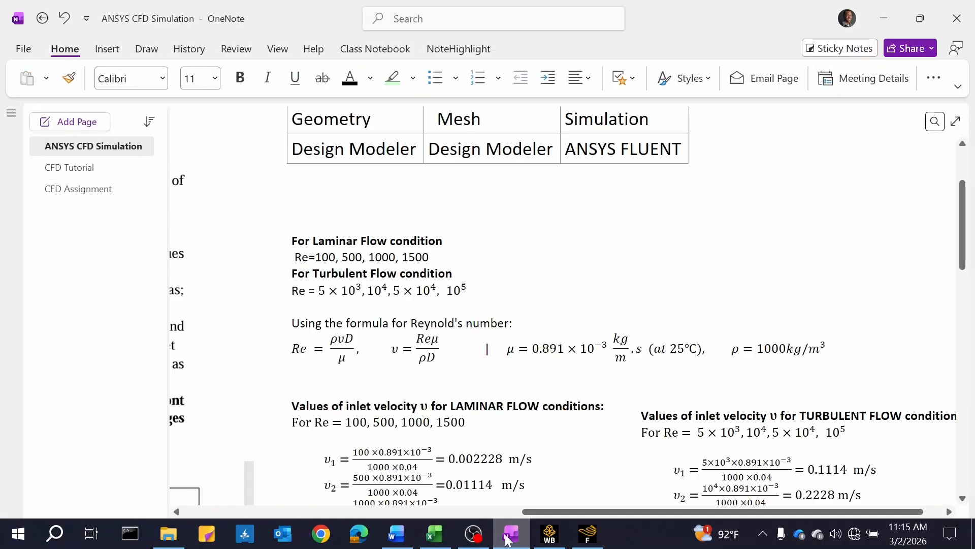
scroll(568, 305, "up", 2)
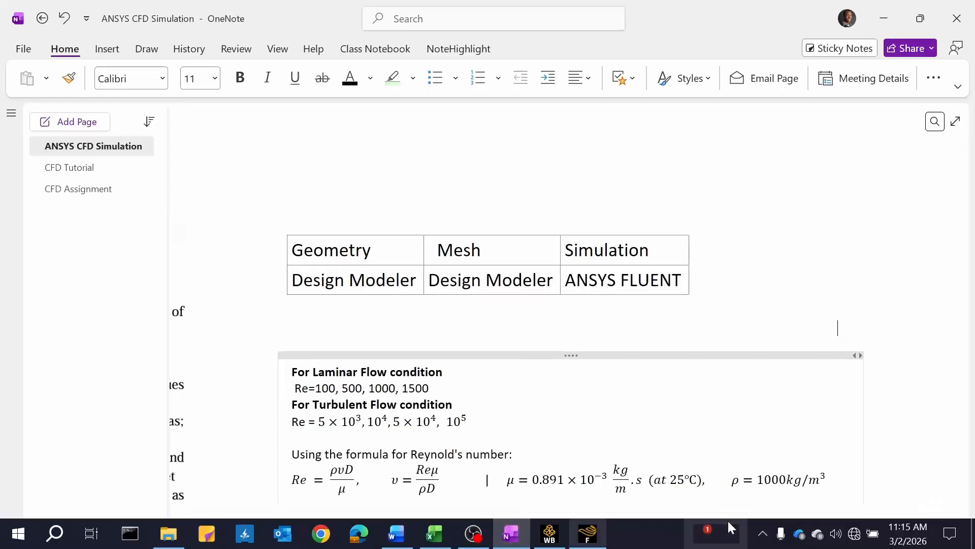
left_click_drag(726, 510, 442, 503)
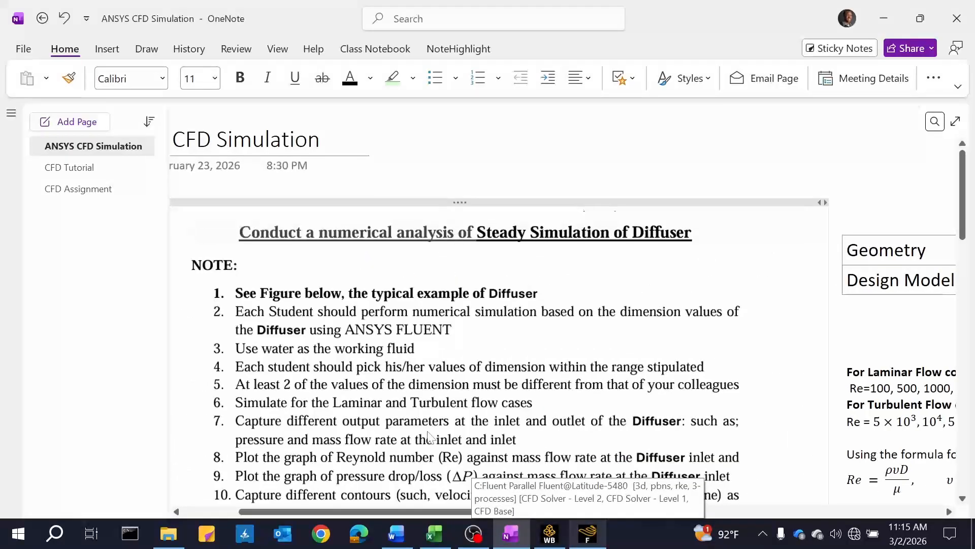
scroll(429, 437, "down", 1)
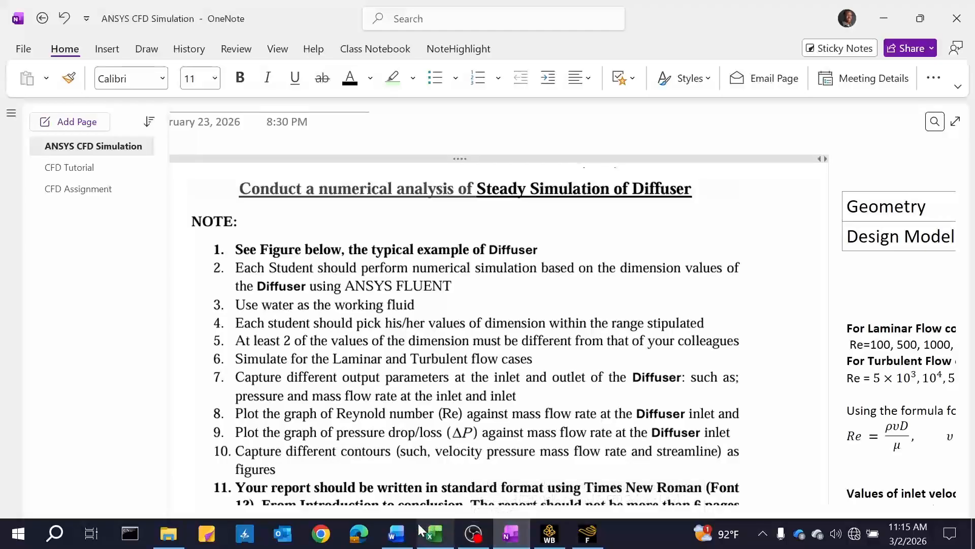
left_click(432, 532)
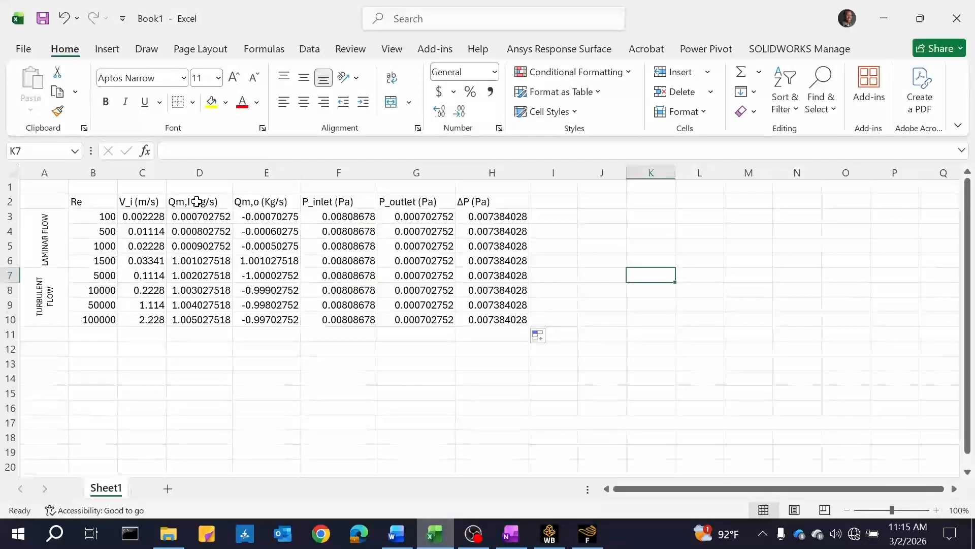
left_click(197, 201)
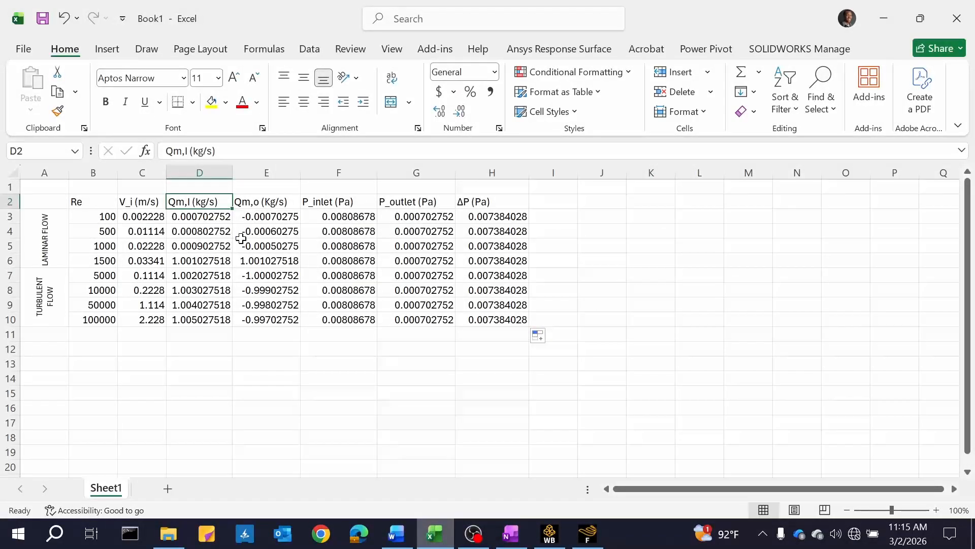
left_click(277, 203)
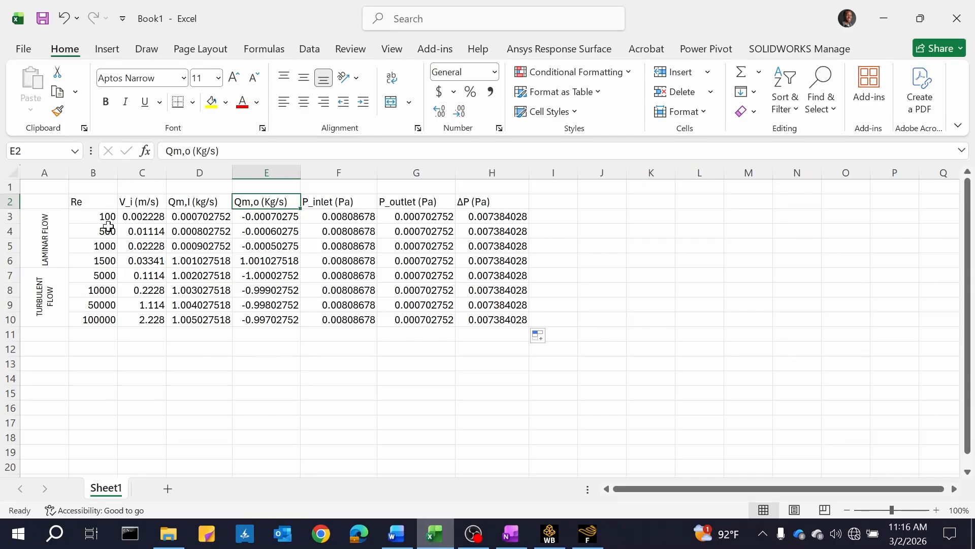
Insert the recommended scatter chart from Re (B3:B10) and inlet mass flow (D3:D10), and move it clear of most of the table
left_click_drag(101, 219, 112, 319)
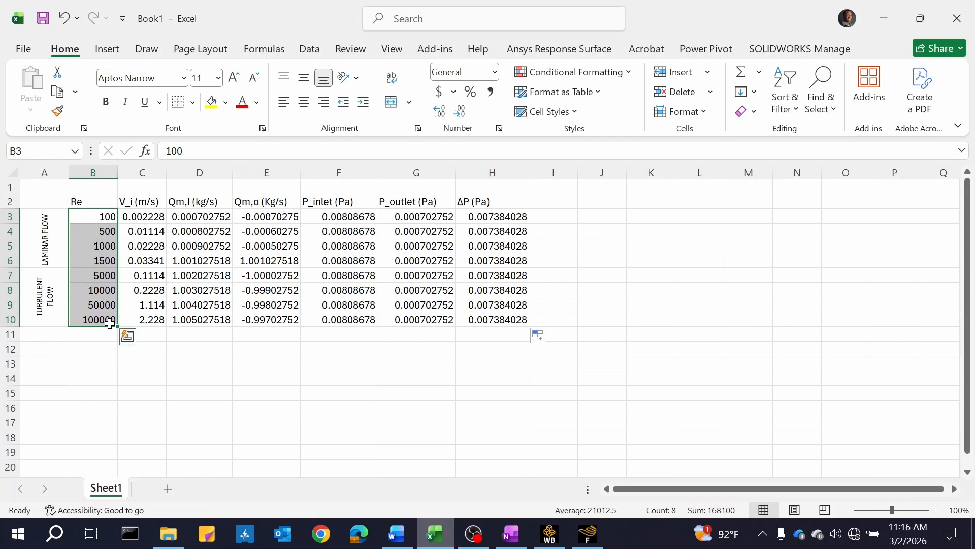
left_click_drag(206, 216, 208, 316, "ctrl")
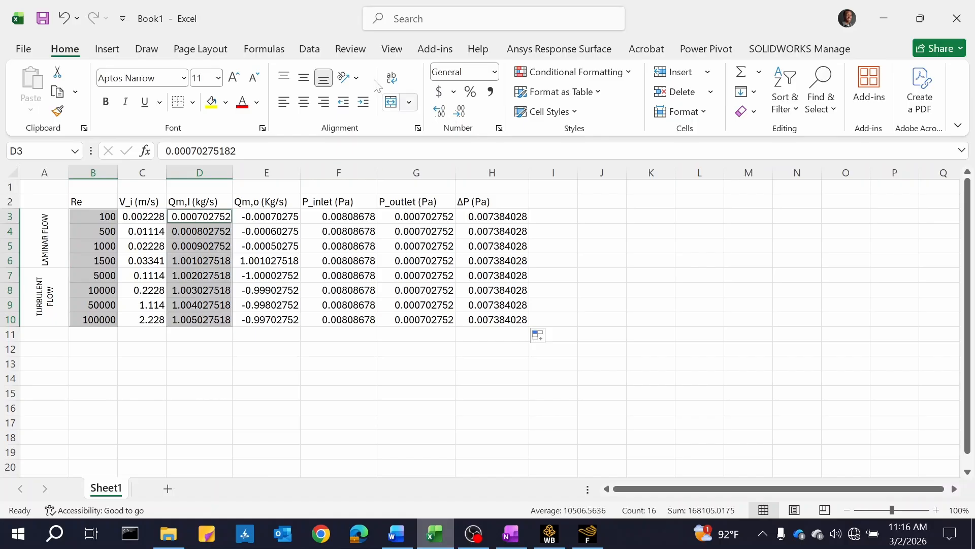
left_click(107, 51)
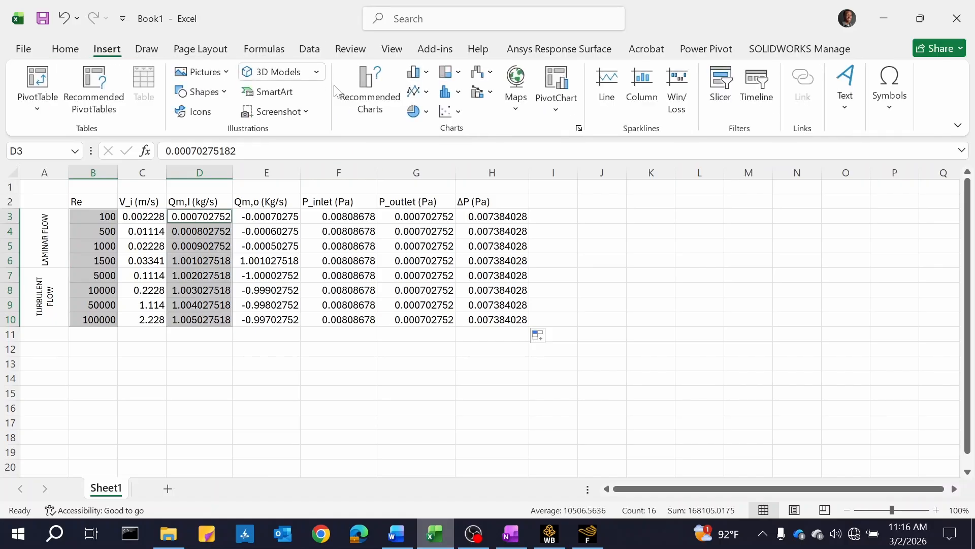
left_click(377, 107)
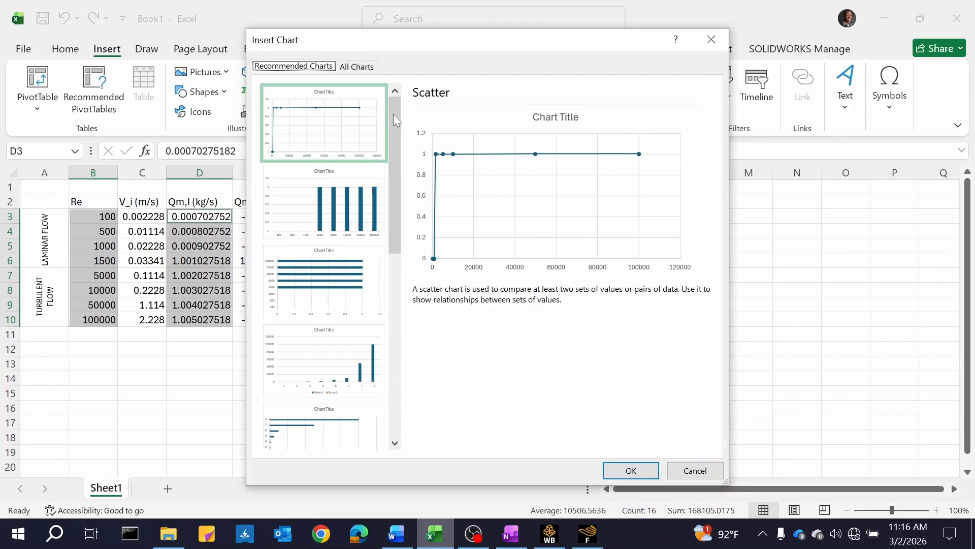
left_click(631, 470)
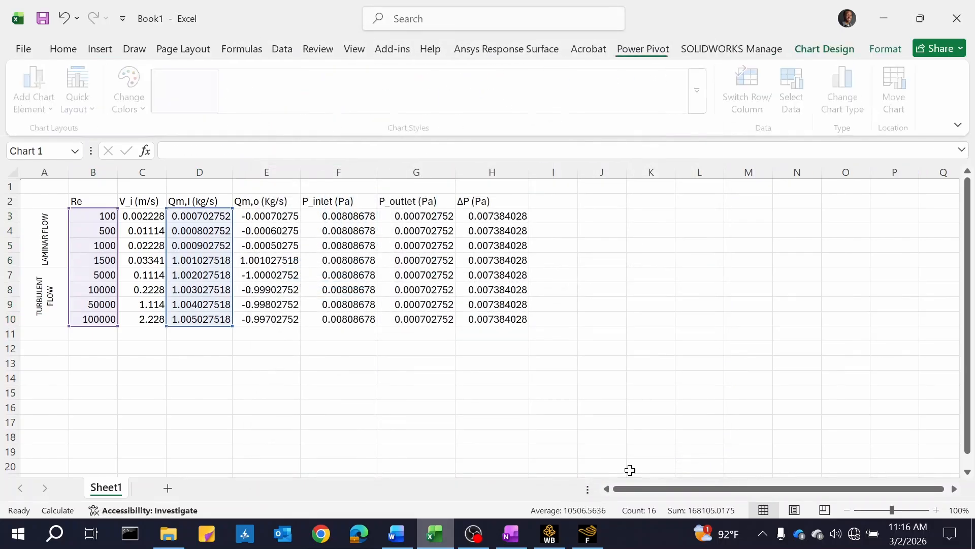
left_click_drag(584, 239, 760, 221)
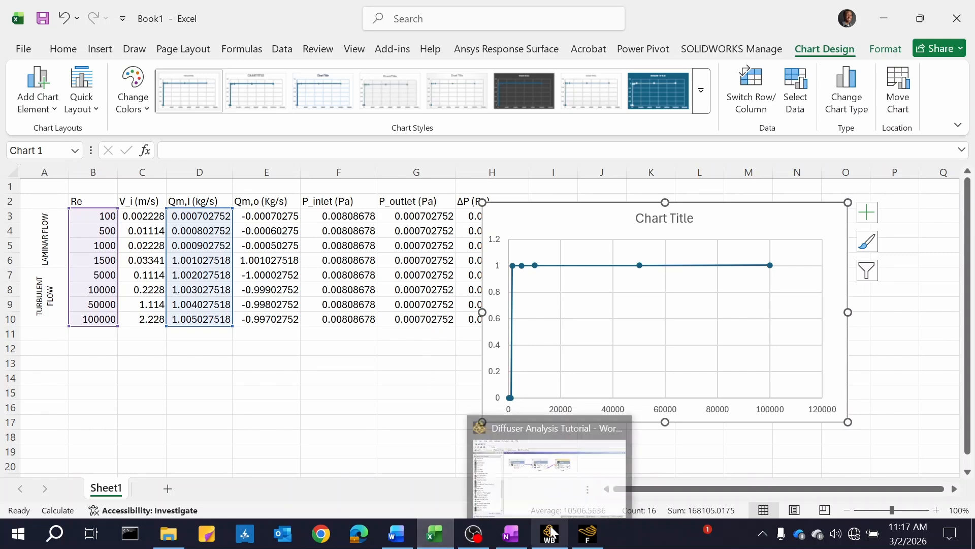
Switch to Fluent and compute the mass flow rate flux report for the inlet and outlet boundaries
left_click(588, 533)
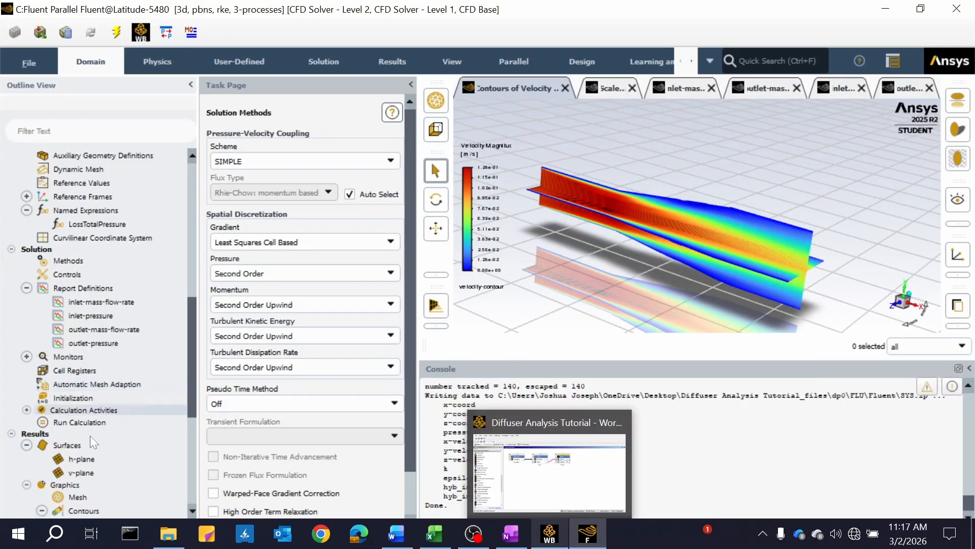
scroll(90, 434, "down", 6)
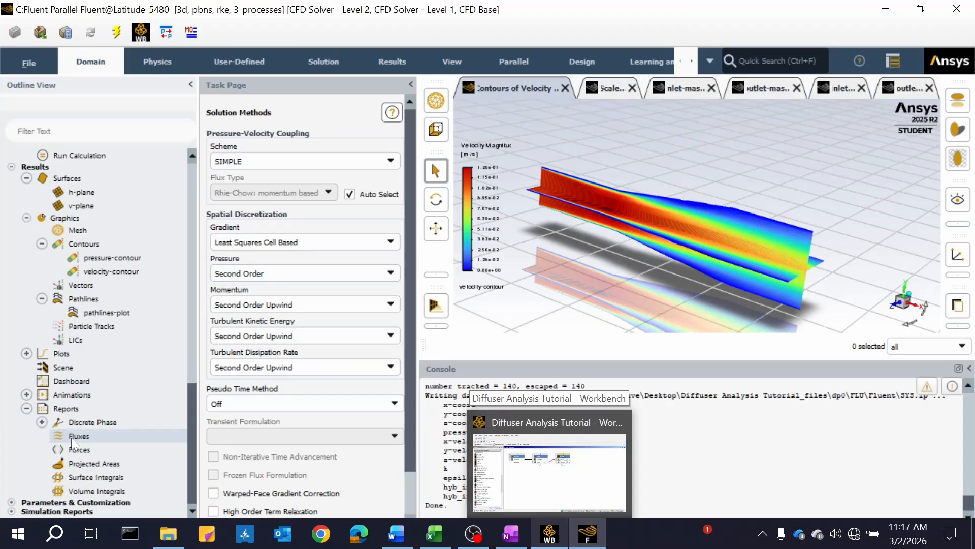
double_click(71, 437)
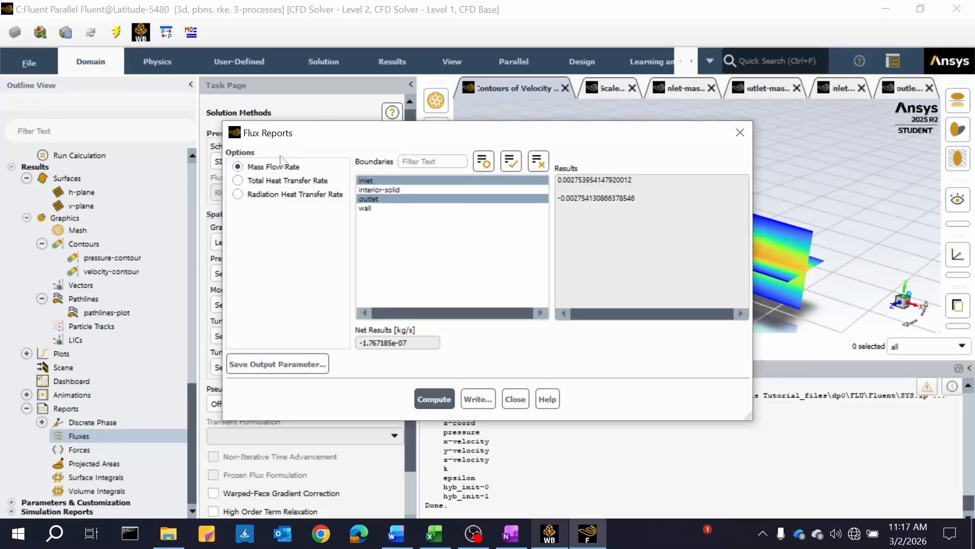
left_click(445, 400)
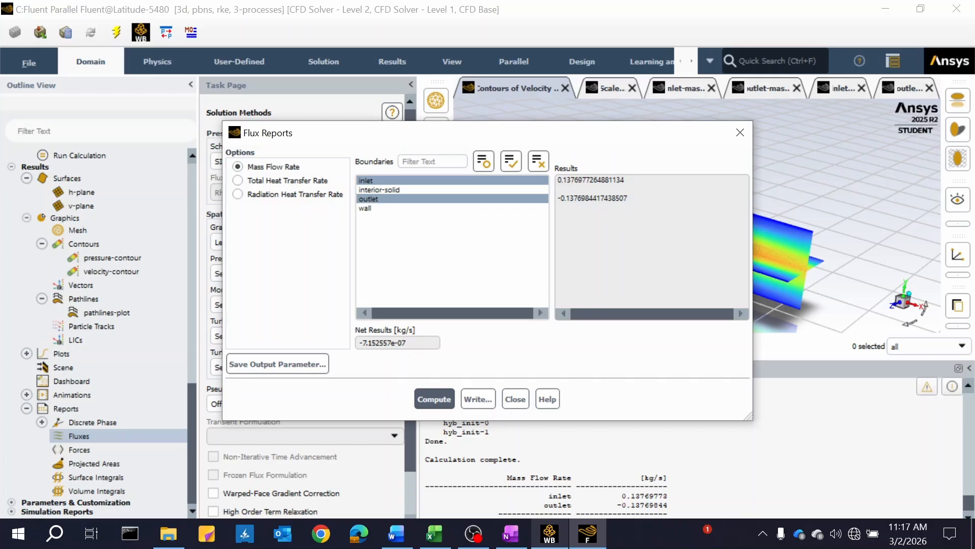
left_click(740, 132)
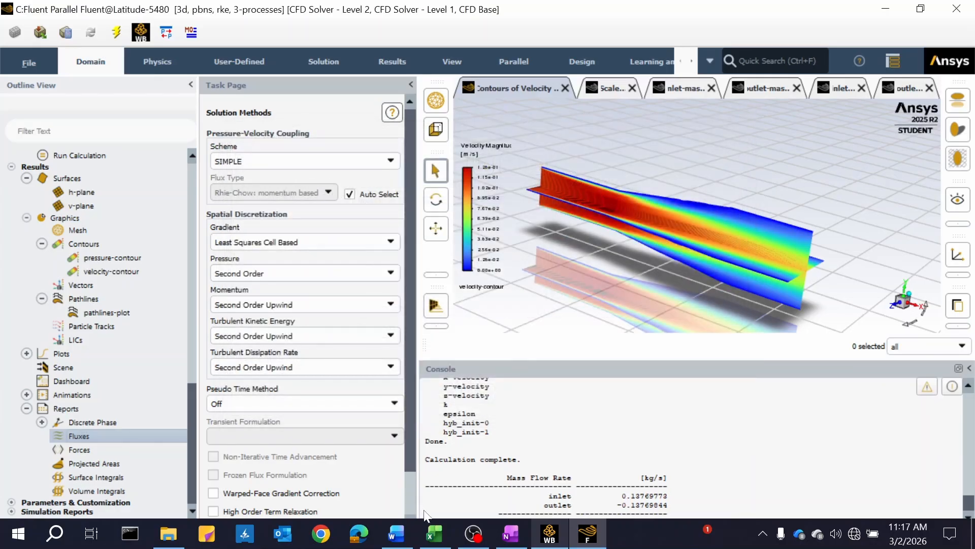
Switch back to Excel and remove the title from the Reynolds number scatter chart
mouse_move(548, 533)
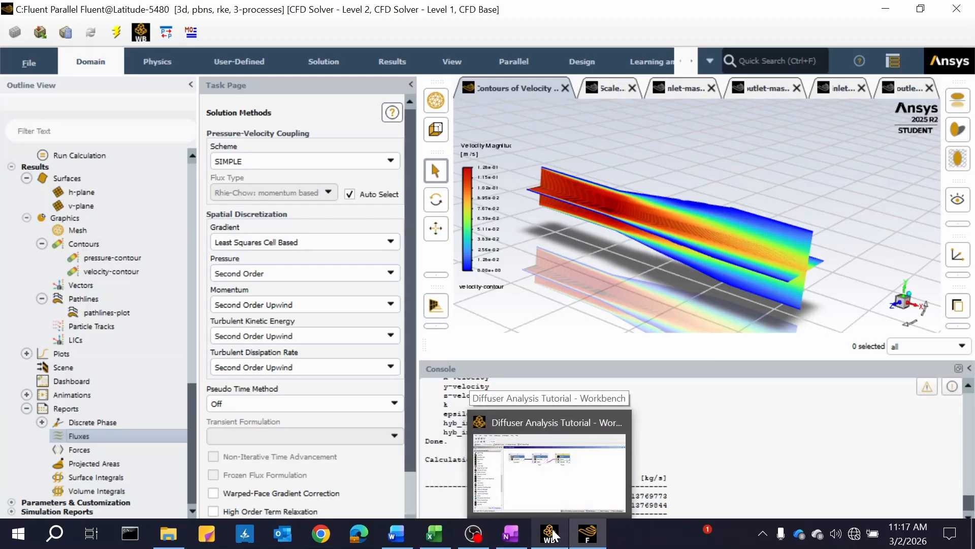
left_click(423, 434)
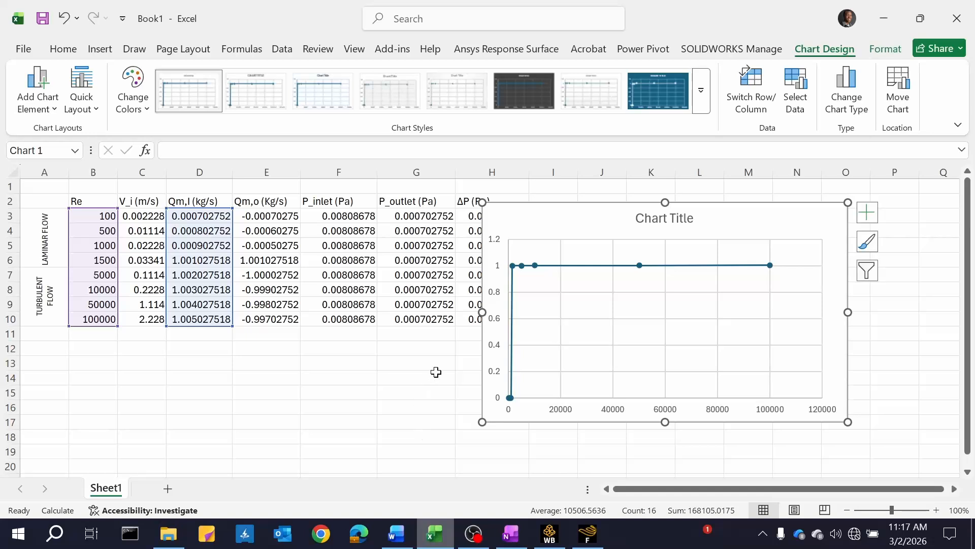
left_click(664, 220)
double_click(663, 220)
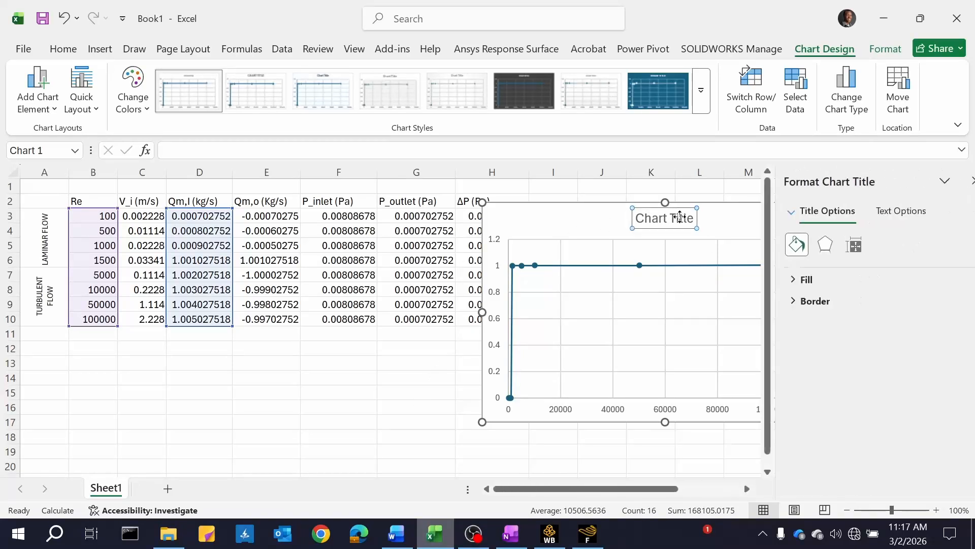
triple_click(681, 221)
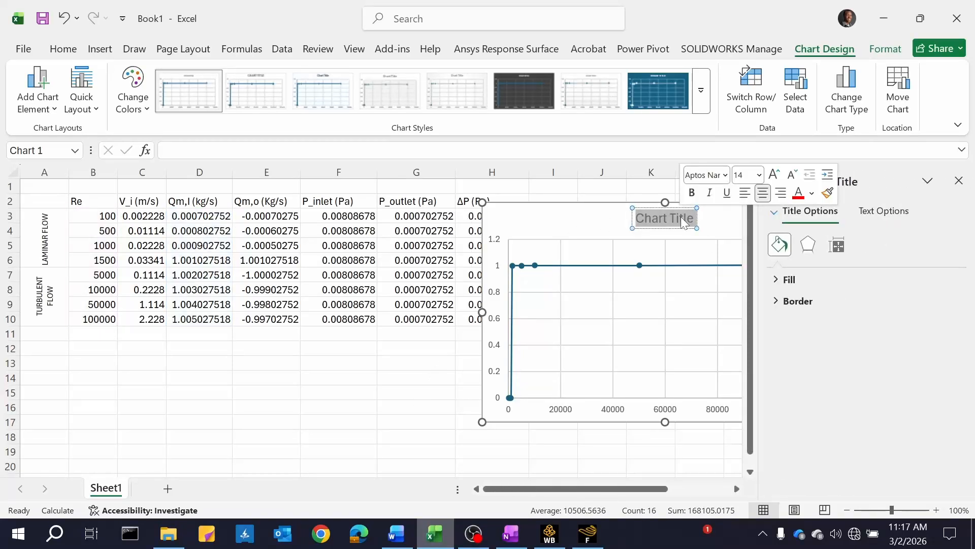
type("REy")
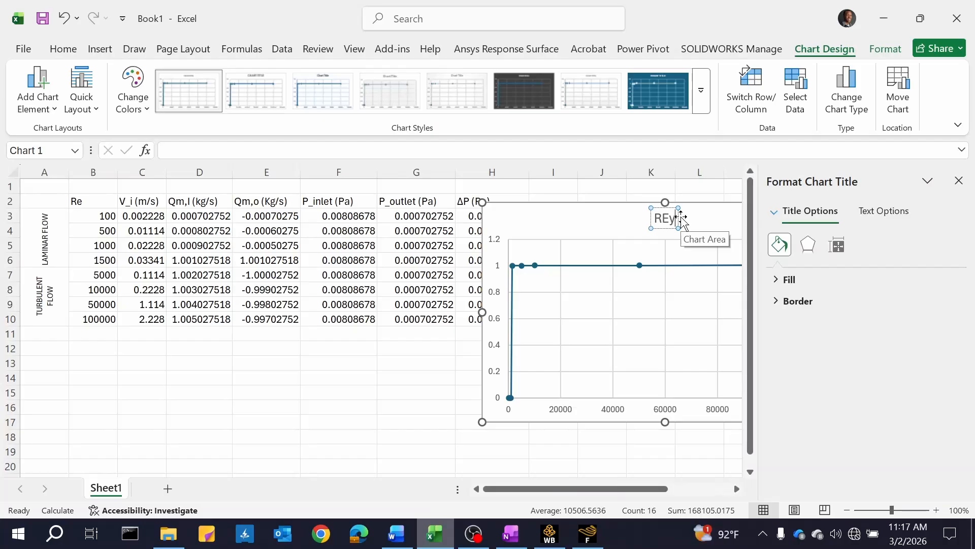
key("BackSpace")
key("BackSpace")
key("BackSpace")
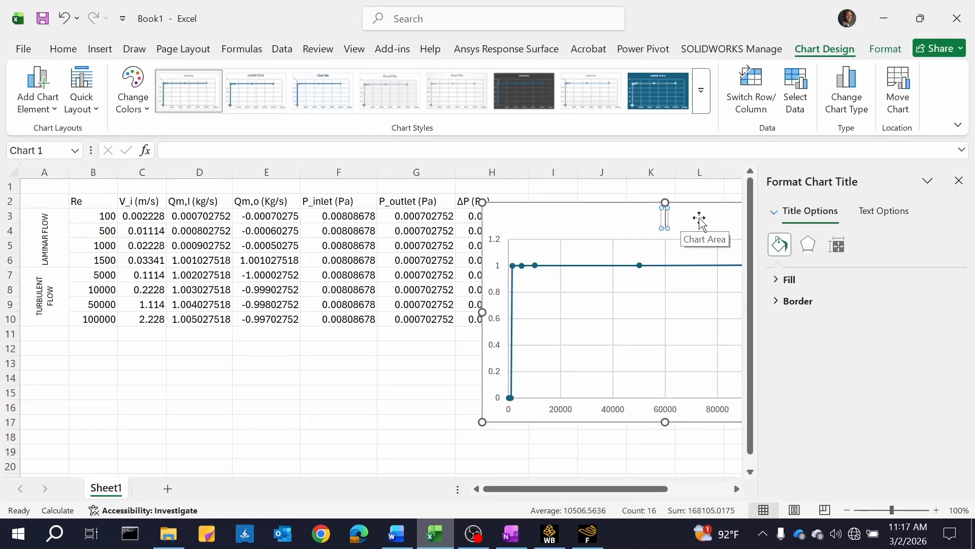
left_click(681, 220)
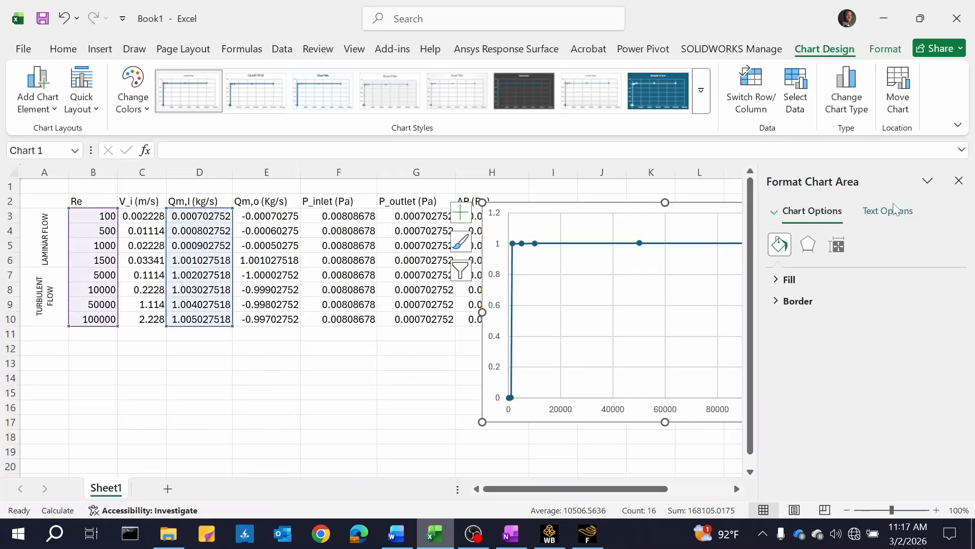
left_click(960, 181)
left_click(790, 224)
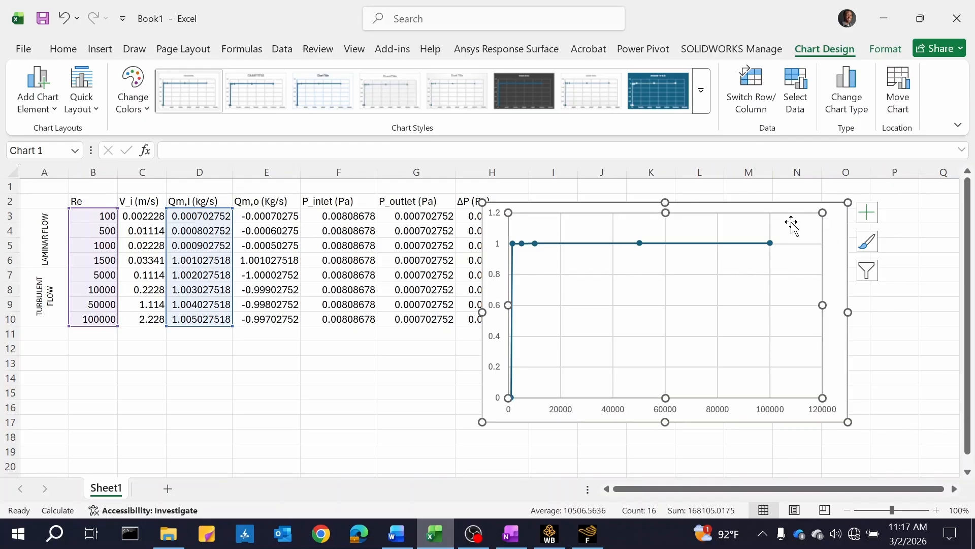
Add horizontal and vertical axis titles to the scatter chart
left_click(867, 213)
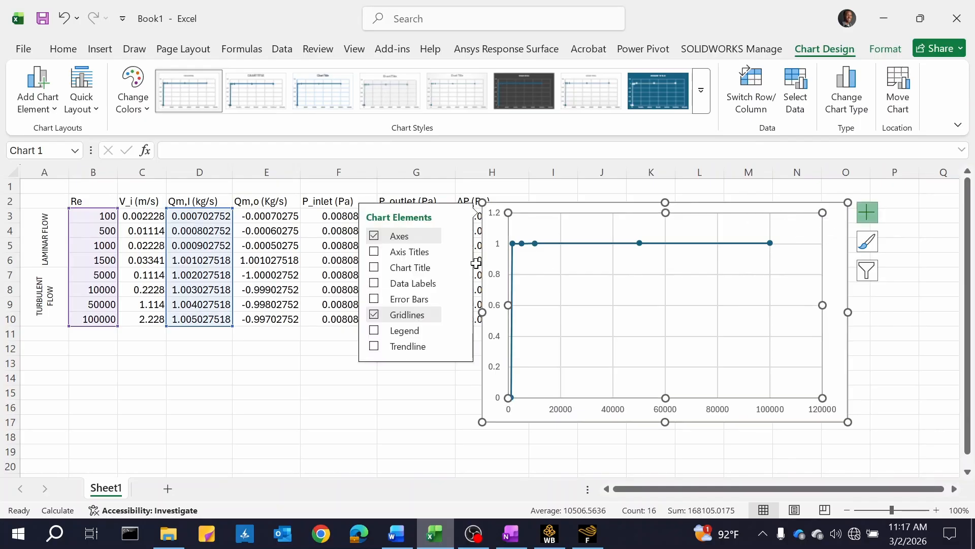
left_click(375, 252)
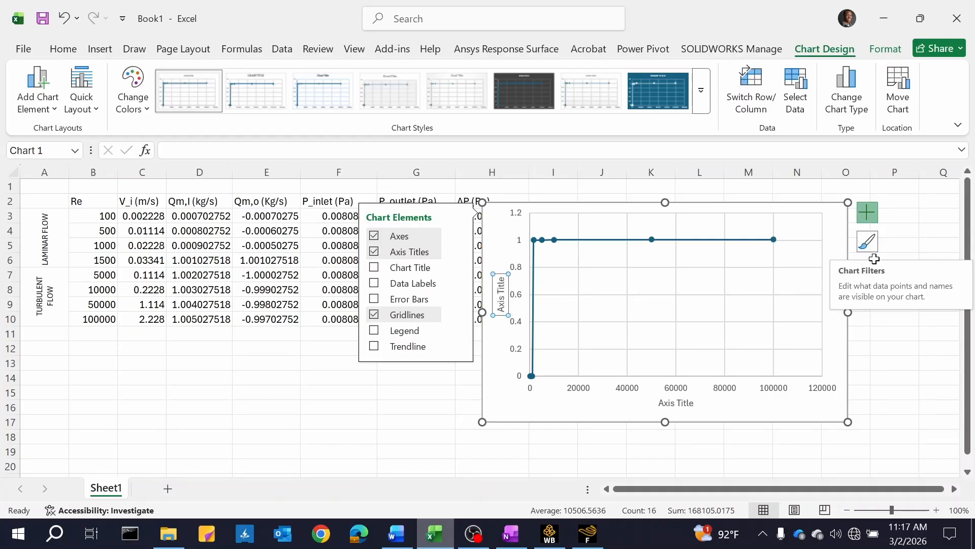
left_click(906, 246)
right_click(819, 266)
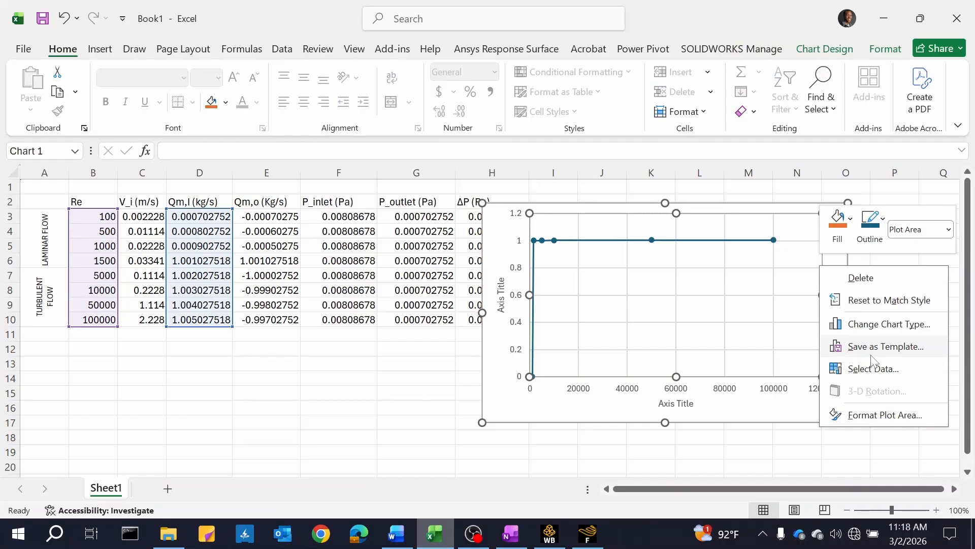
left_click(887, 328)
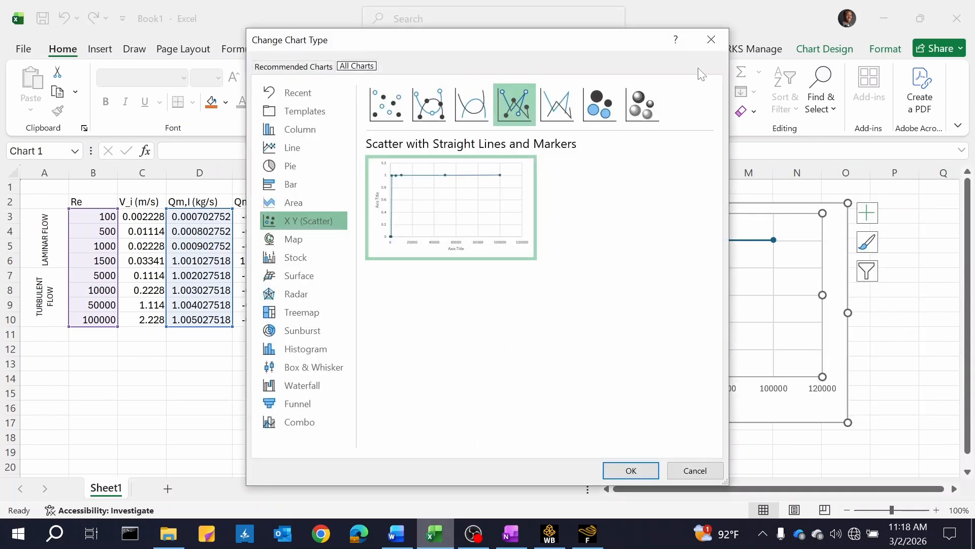
left_click(711, 39)
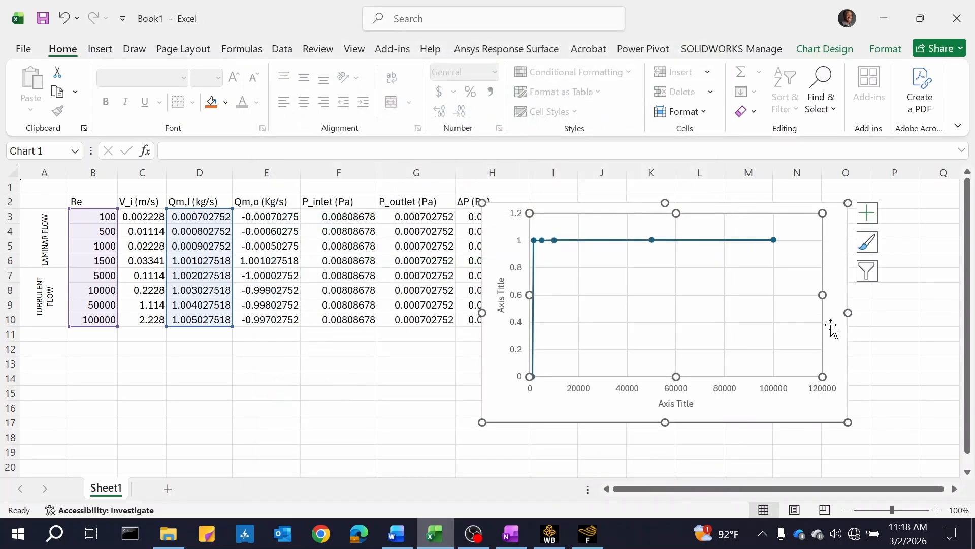
left_click(869, 274)
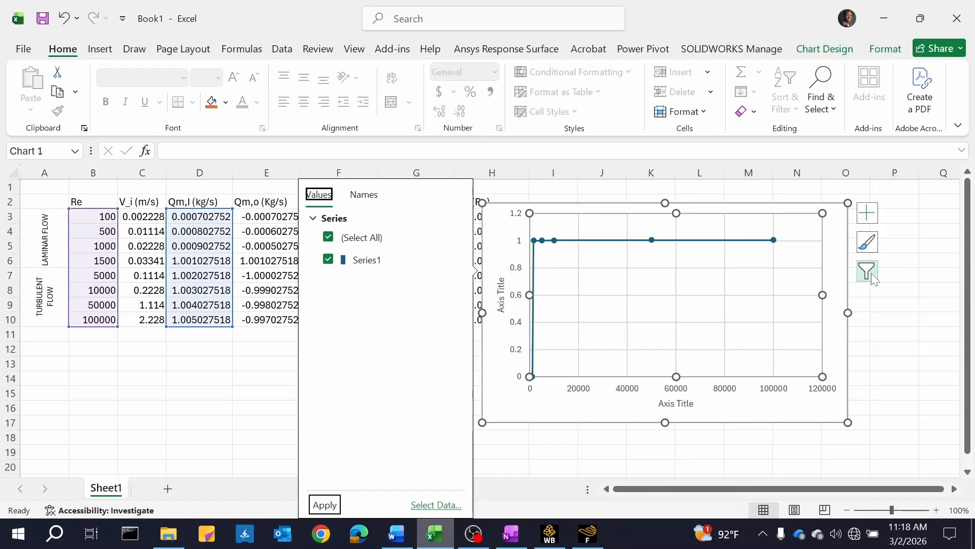
left_click(862, 334)
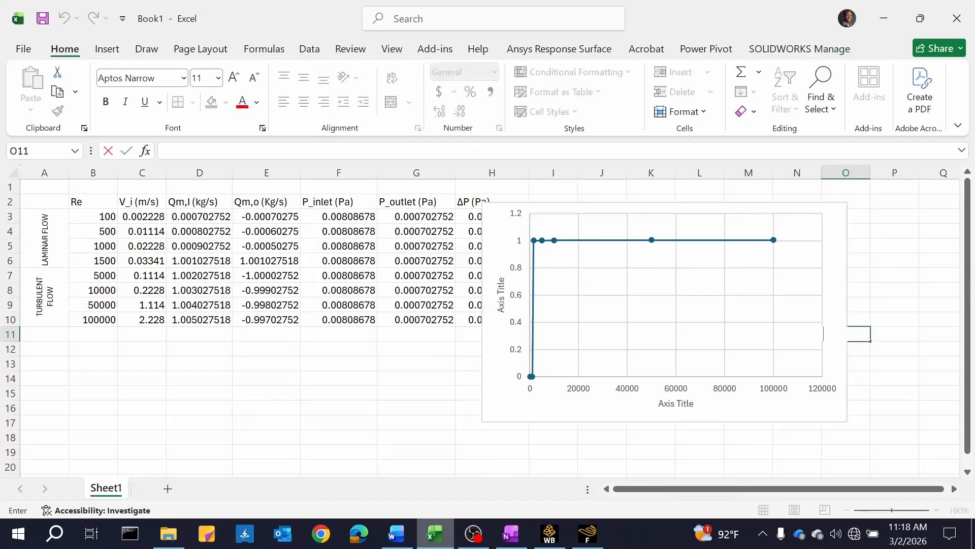
left_click(823, 333)
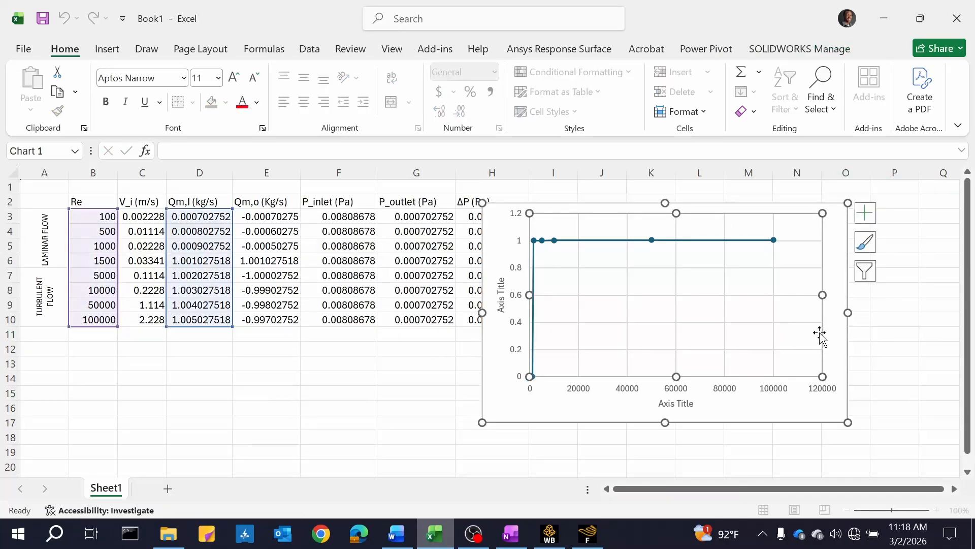
left_click(873, 219)
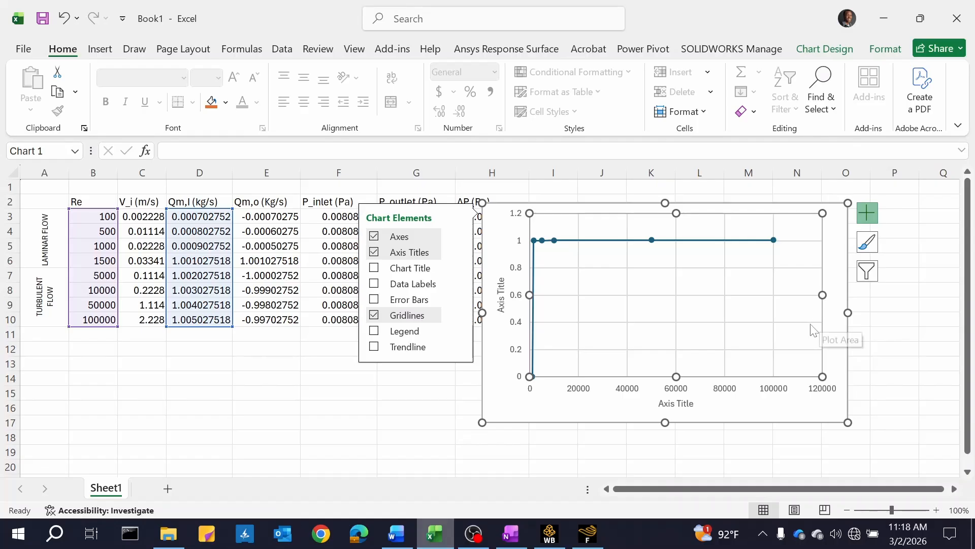
Examine the effects, size and alignment formatting options of the chart's horizontal axis title and axis
left_click(683, 404)
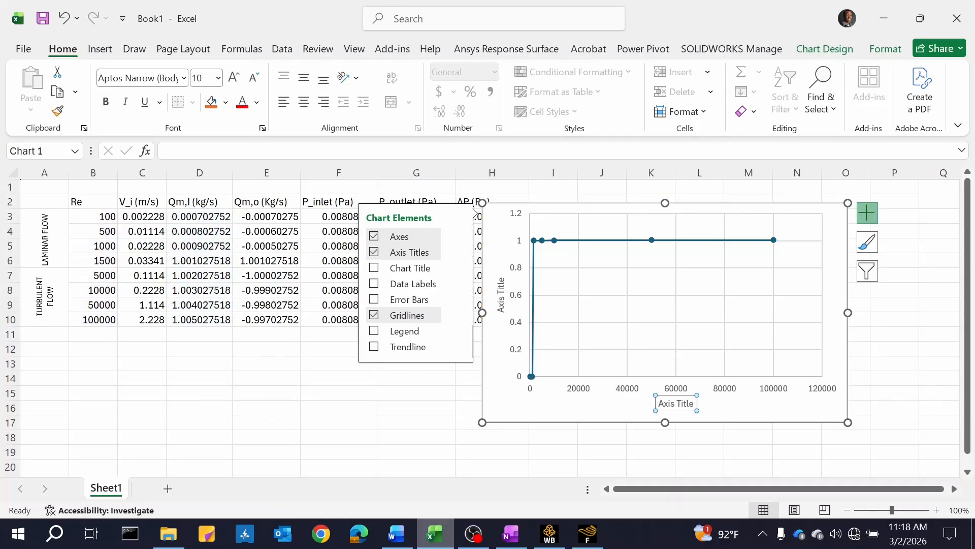
right_click(685, 407)
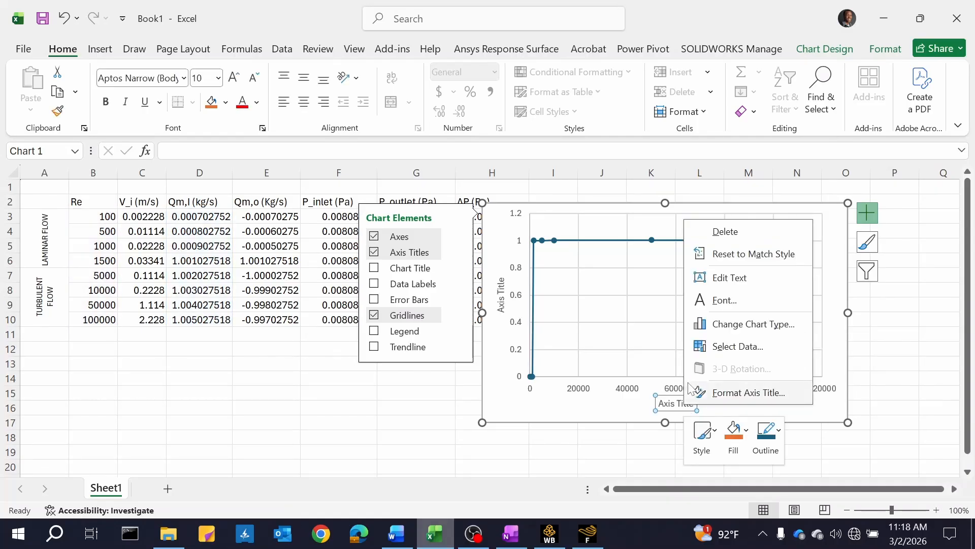
left_click(738, 392)
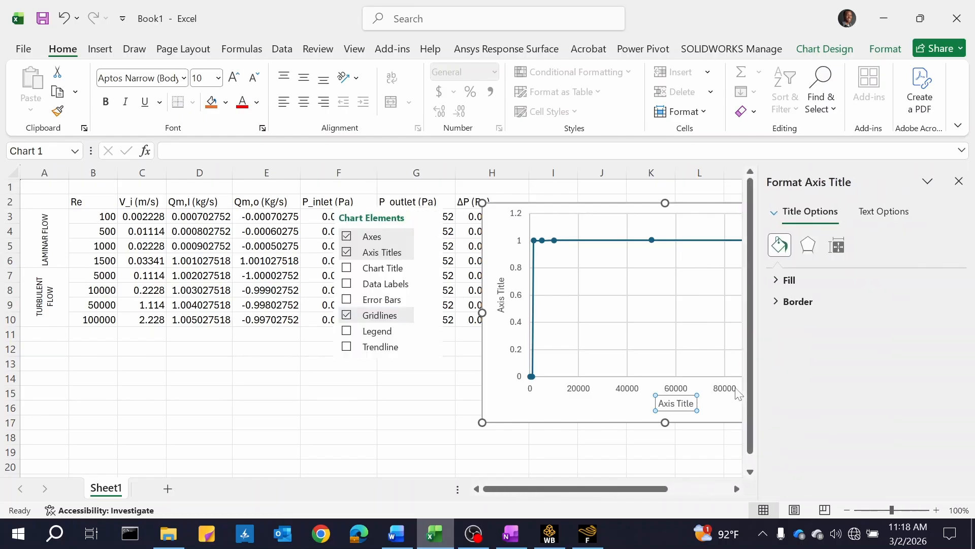
left_click(808, 247)
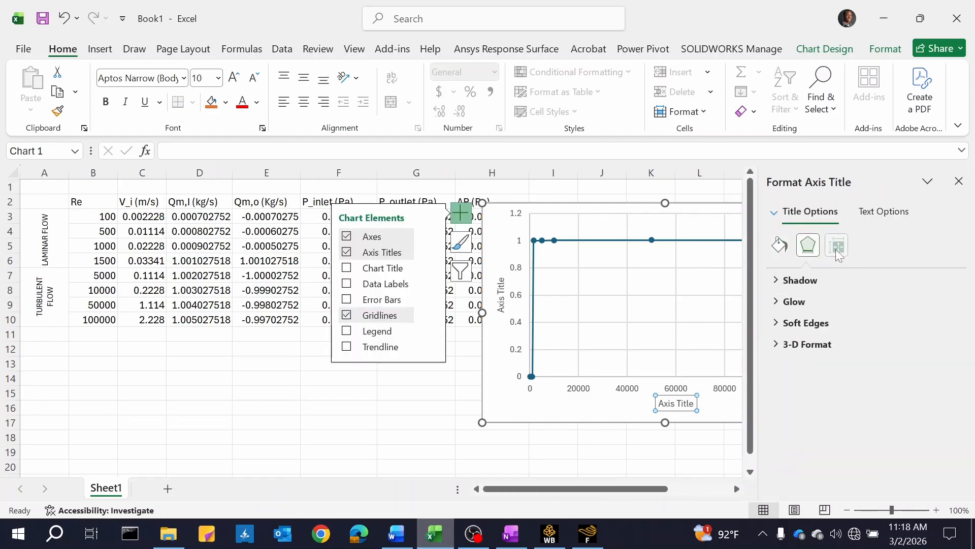
left_click(837, 246)
scroll(815, 370, "down", 2)
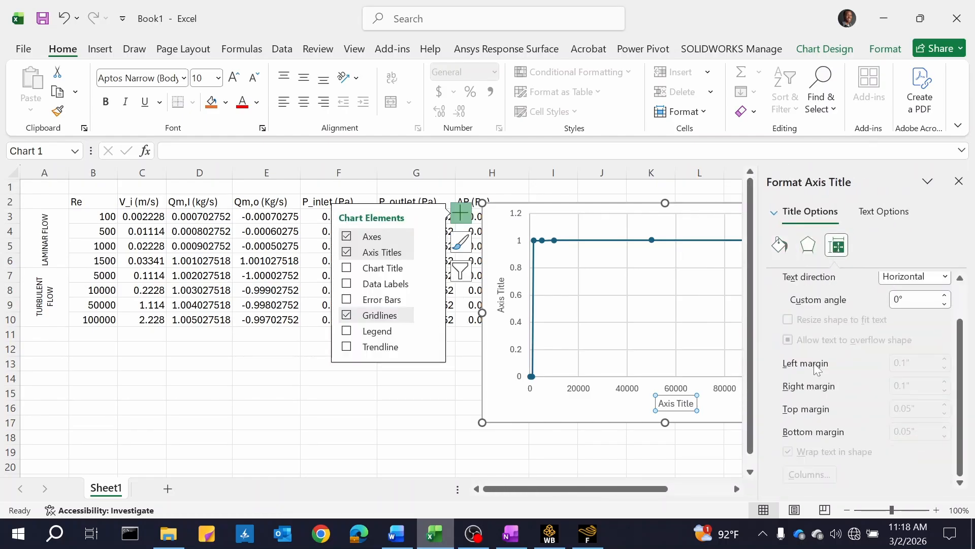
scroll(816, 369, "up", 2)
left_click(623, 394)
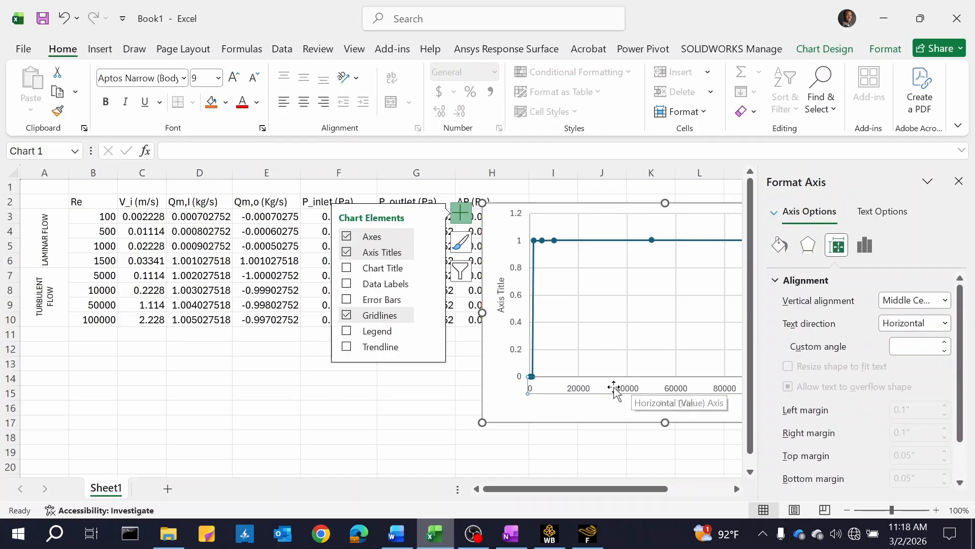
left_click(616, 391)
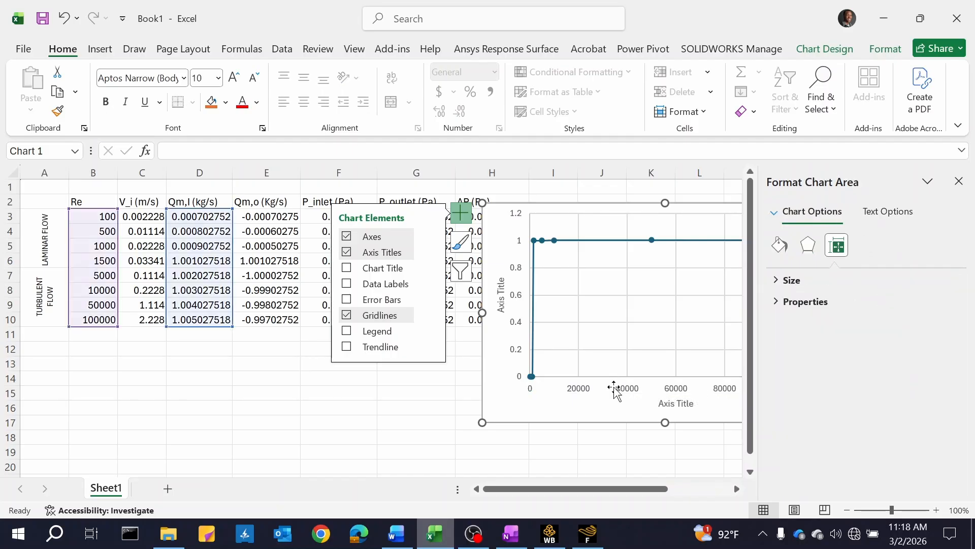
right_click(616, 391)
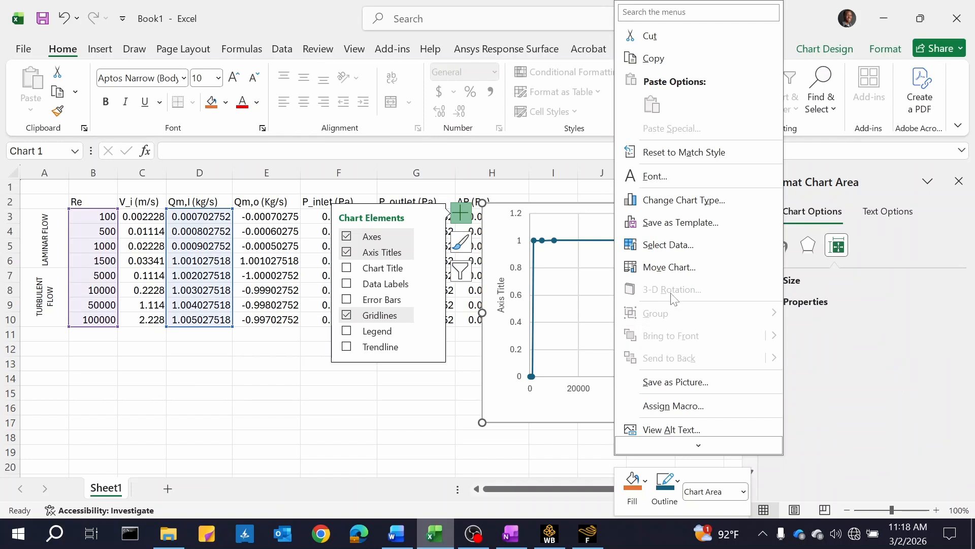
scroll(673, 259, "down", 1)
scroll(675, 264, "up", 1)
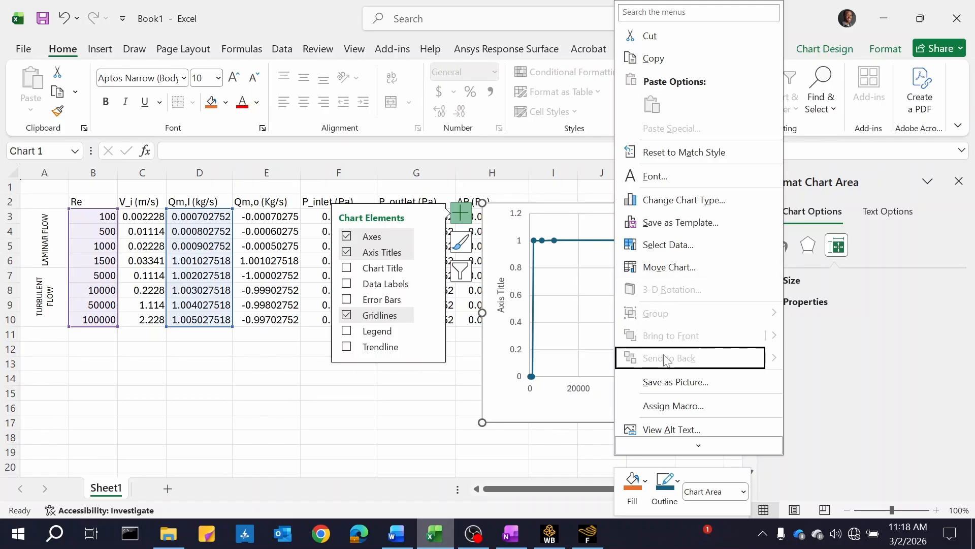
scroll(667, 358, "down", 1)
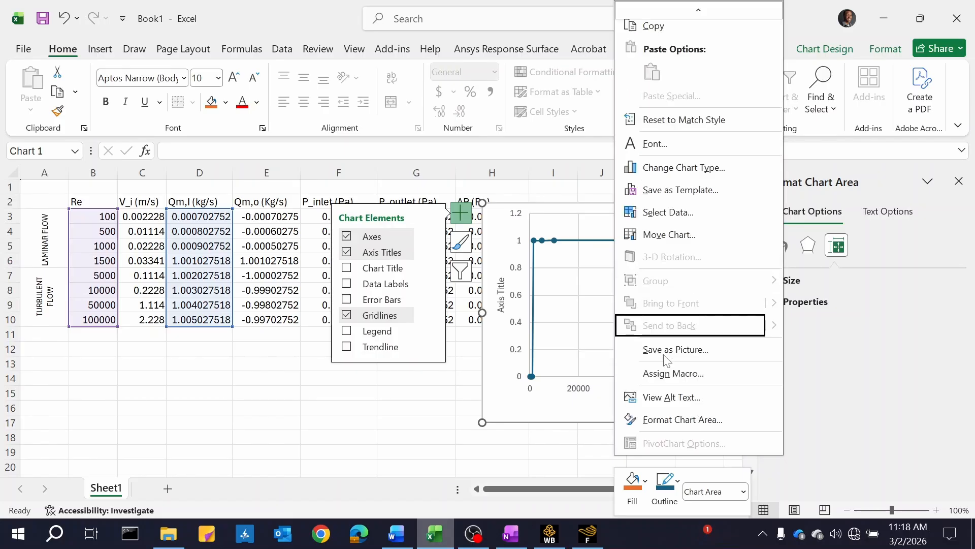
scroll(667, 359, "up", 1)
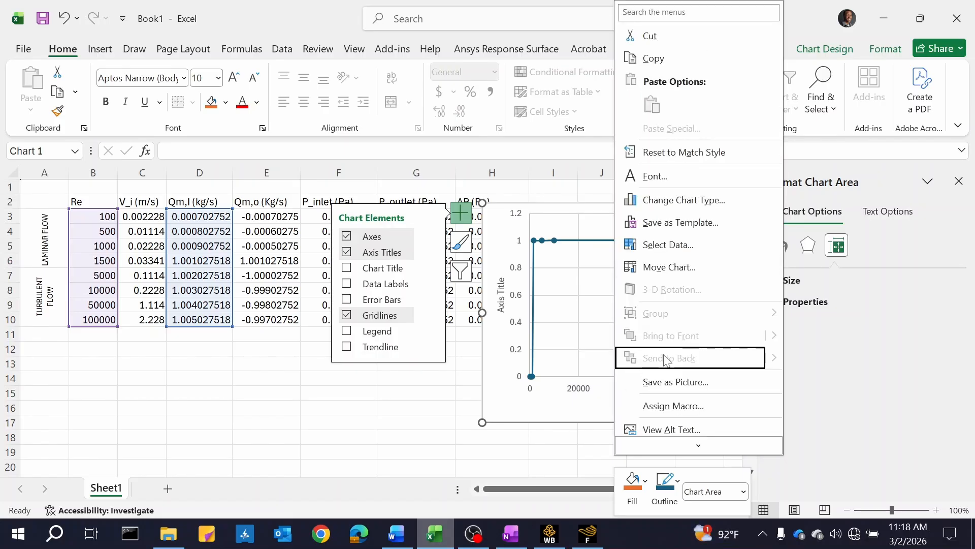
left_click(655, 267)
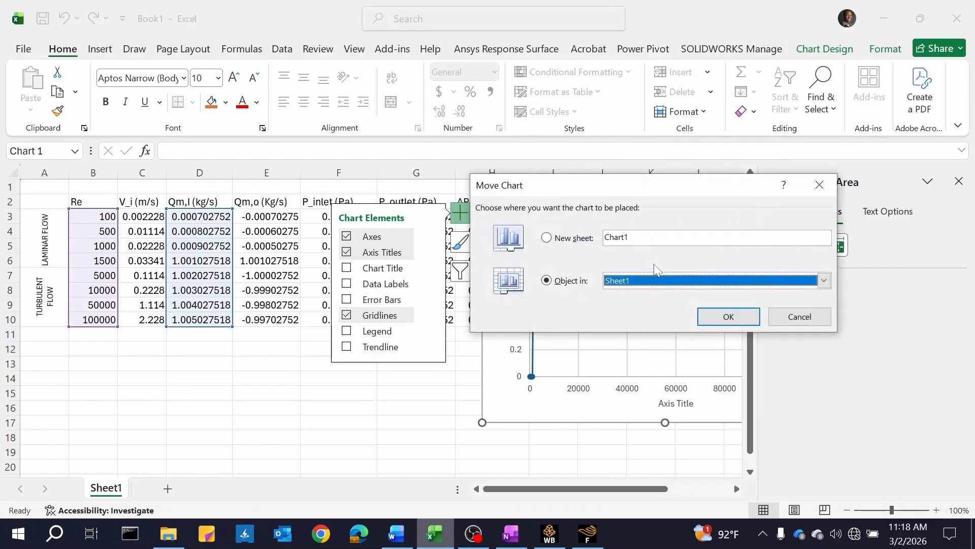
left_click(820, 185)
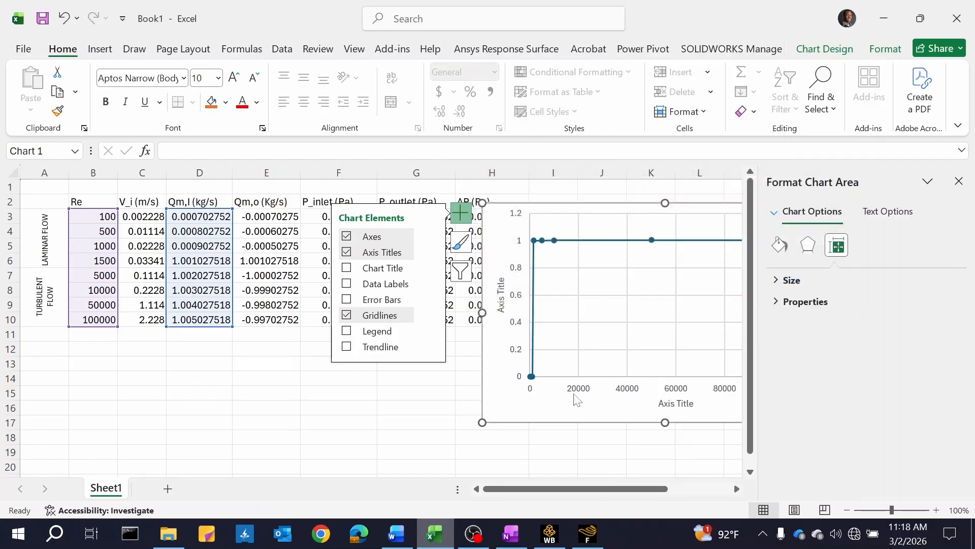
Switch rows and columns in the scatter chart's data source and move the Select Data Source dialog clear of the chart
right_click(574, 394)
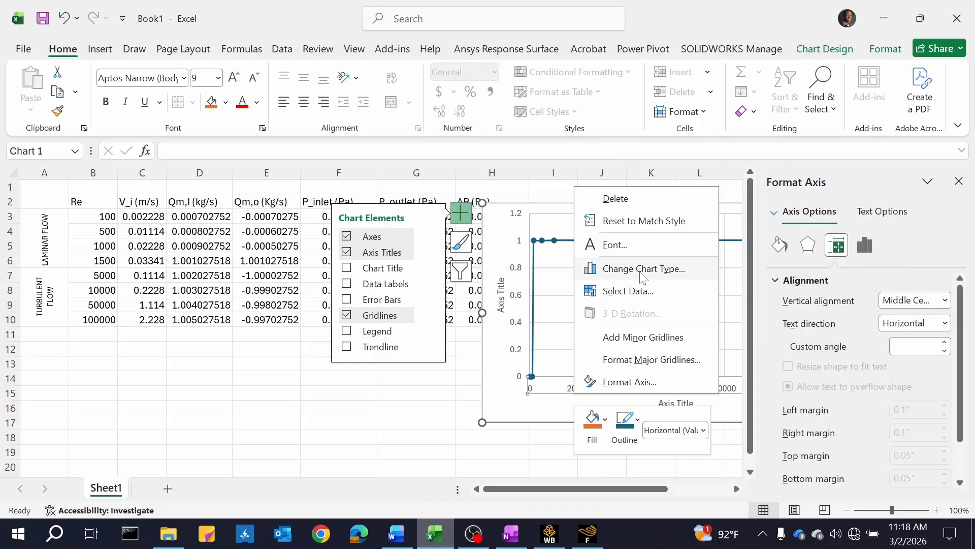
left_click(644, 291)
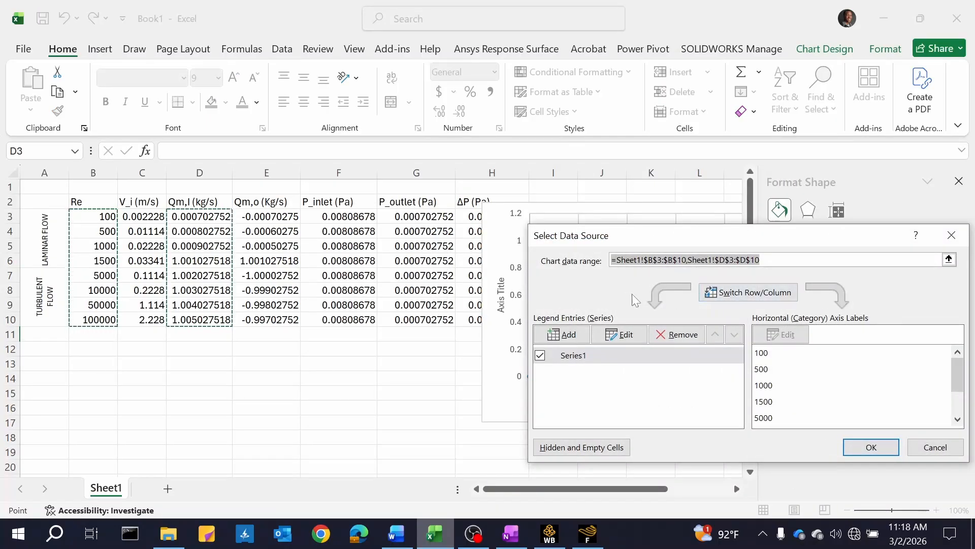
left_click_drag(693, 237, 660, 206)
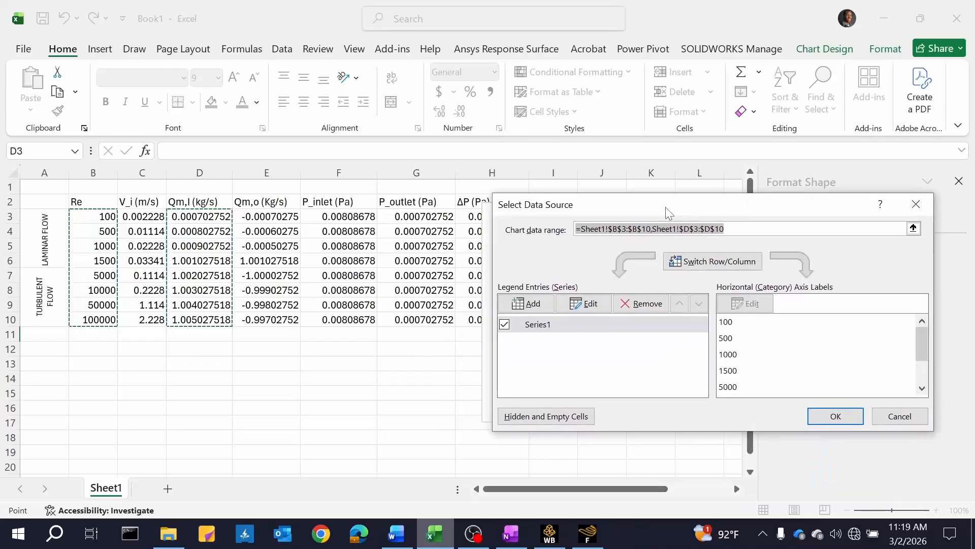
left_click(710, 264)
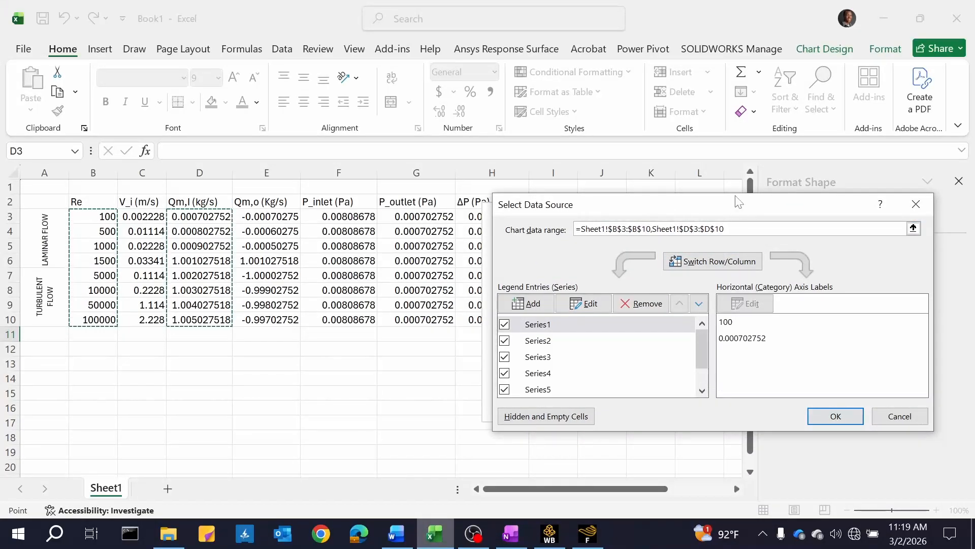
left_click_drag(733, 210, 709, 497)
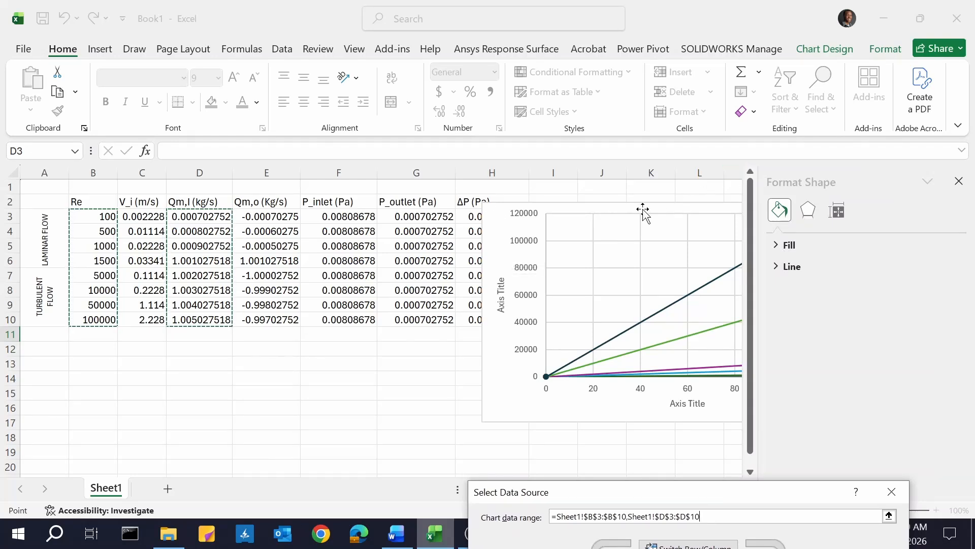
left_click(960, 181)
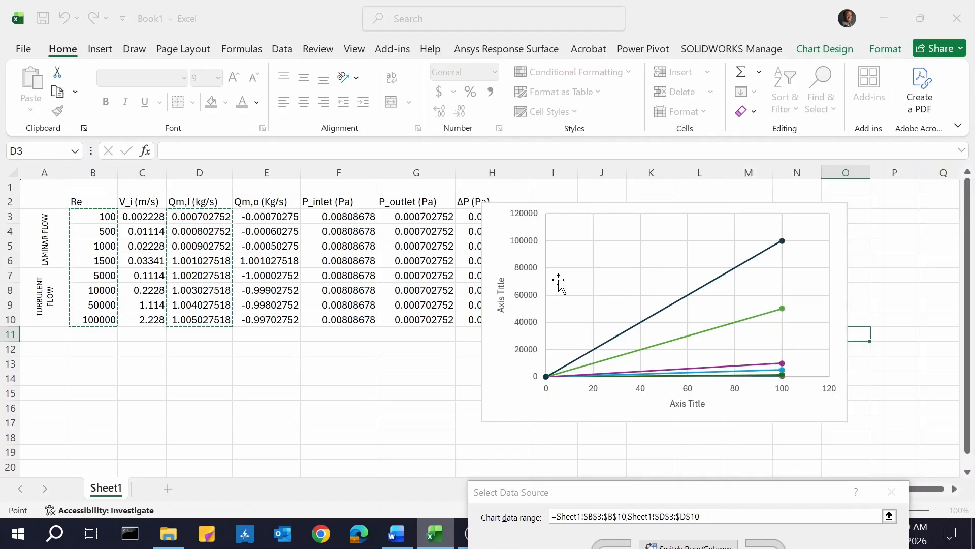
Switch to File Explorer and open the ANSYS Assignment folder inside Unilag_Mech.E > GET205
left_click(169, 537)
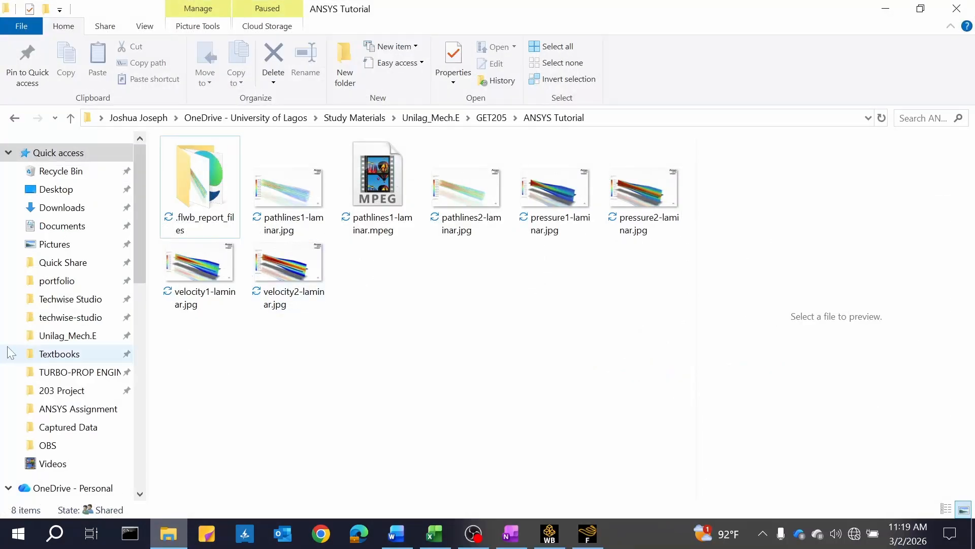
left_click(71, 393)
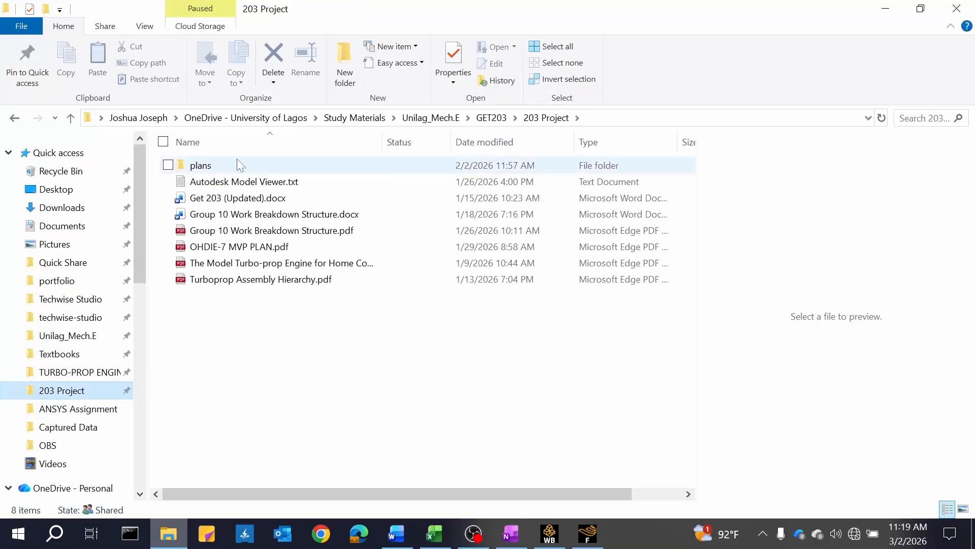
left_click(426, 122)
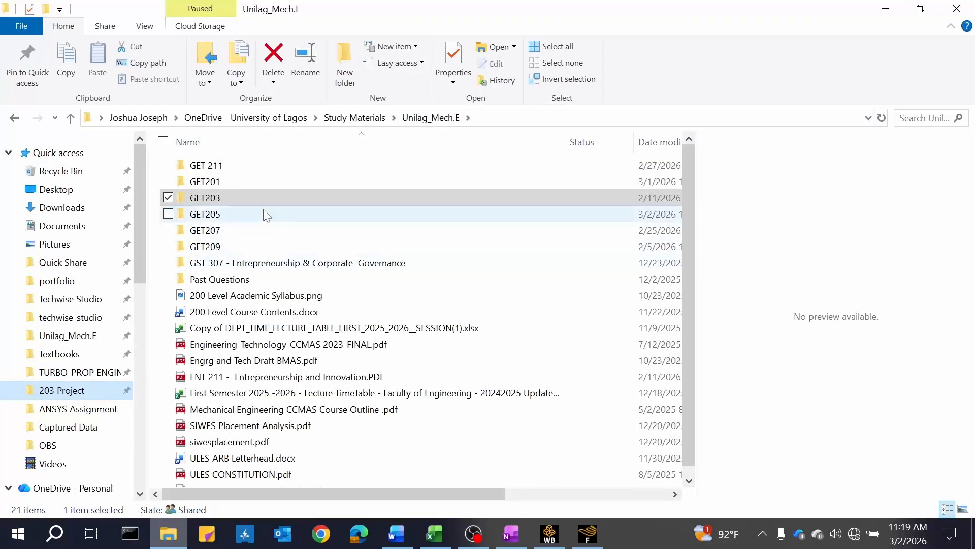
left_click(261, 215)
double_click(261, 215)
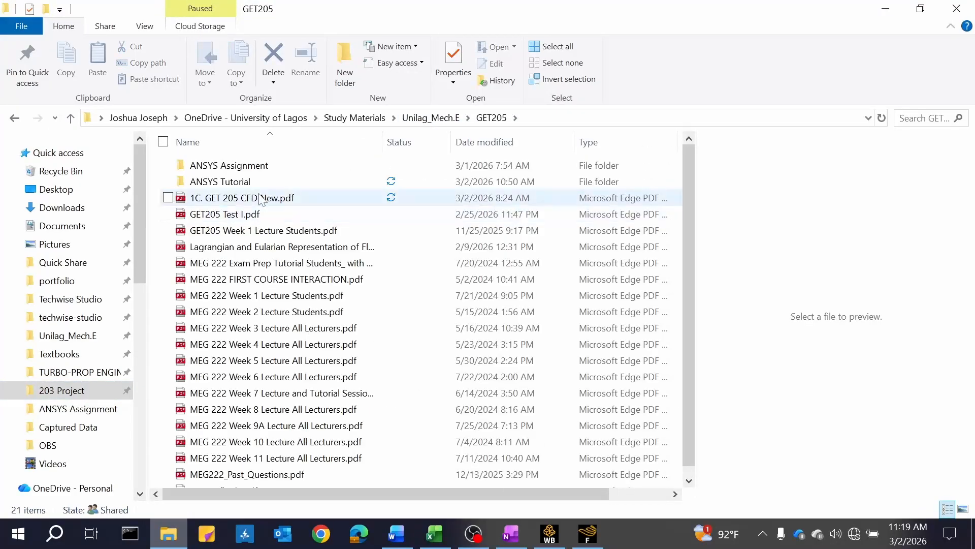
double_click(261, 167)
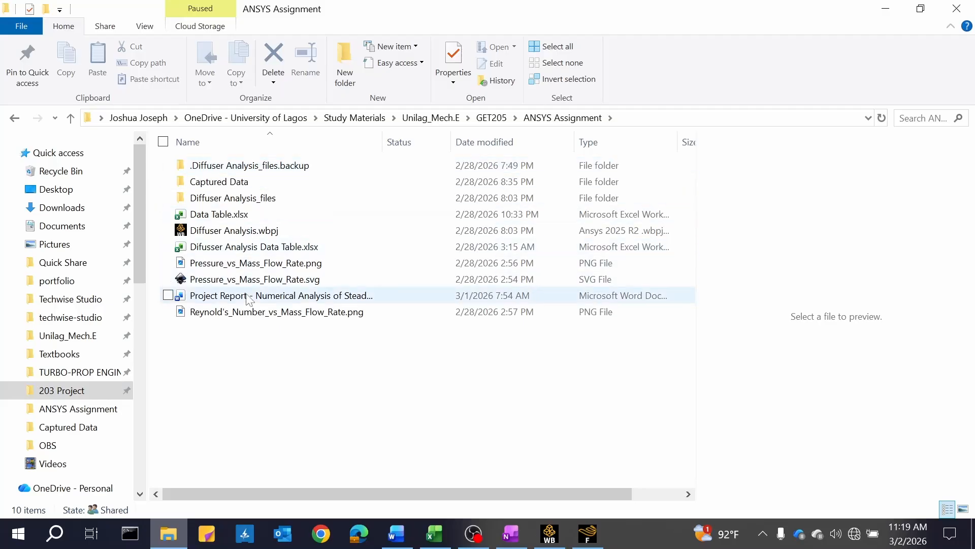
View the reference plots Pressure_vs_Mass_Flow_Rate.png and Reynold's_Number_vs_Mass_Flow_Rate.png, and close the image viewer
left_click(252, 267)
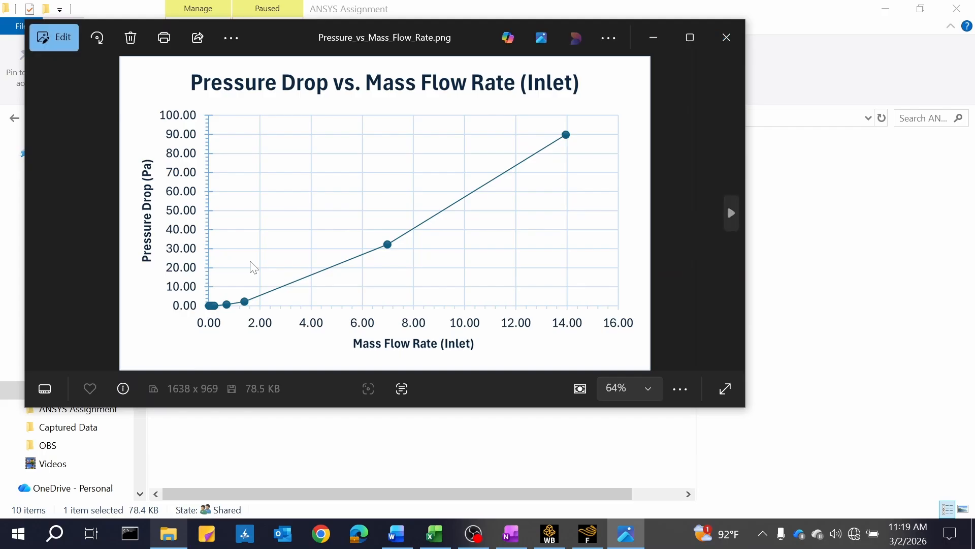
key("Right")
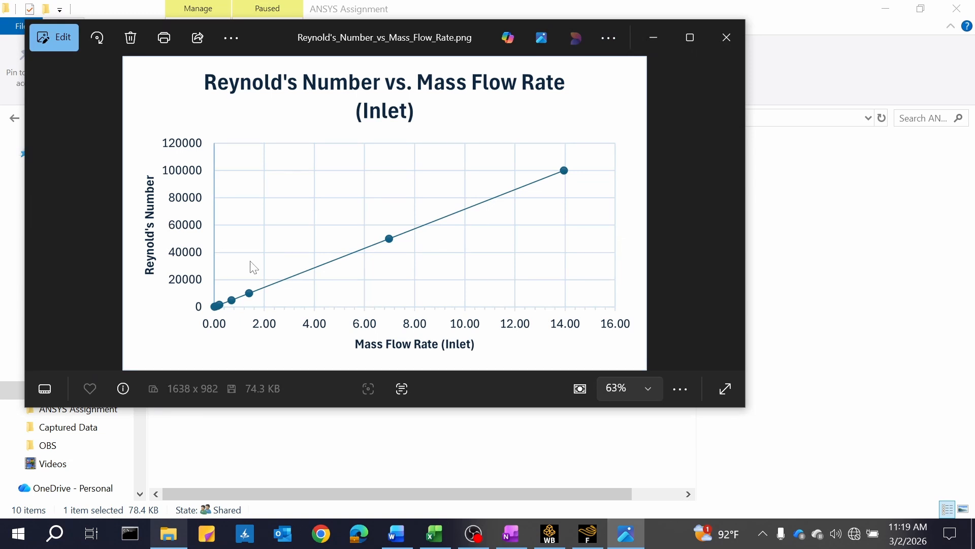
key("Left")
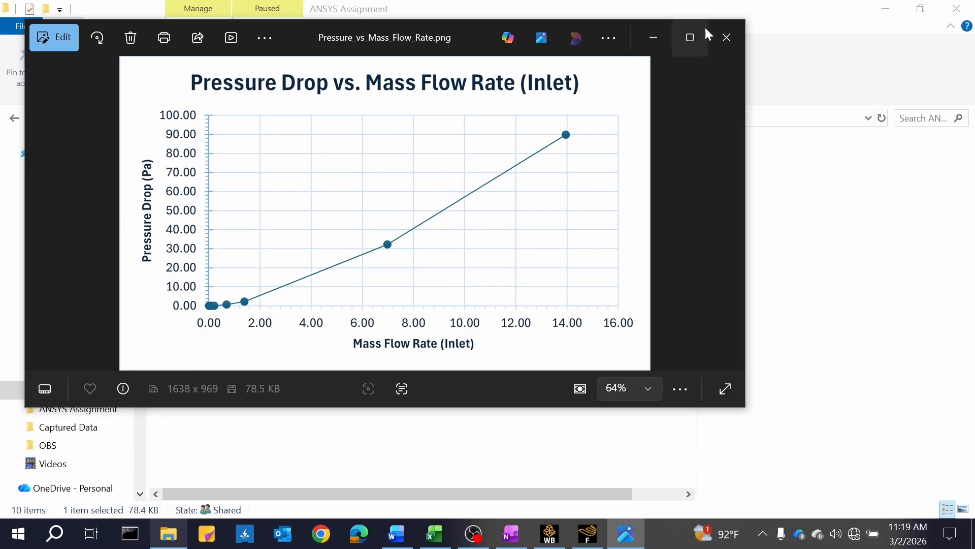
left_click(722, 31)
left_click(573, 367)
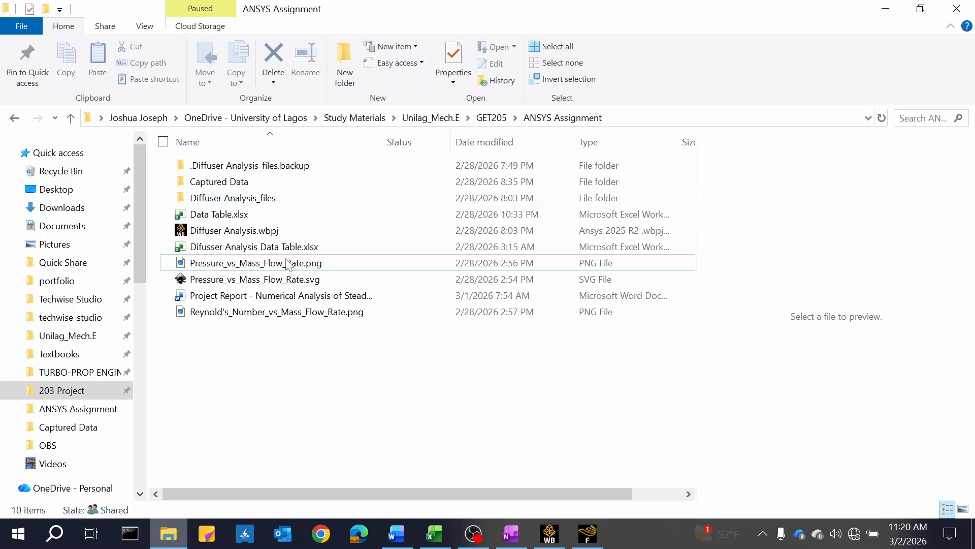
Go back from the ANSYS Assignment folder to the ANSYS Tutorial folder inside GET205
scroll(82, 305, "down", 10)
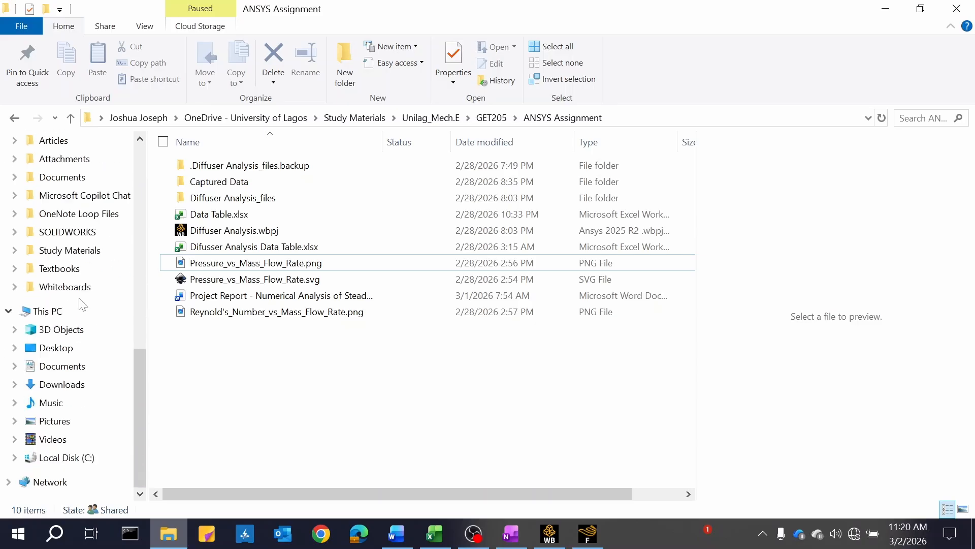
scroll(81, 311, "up", 3)
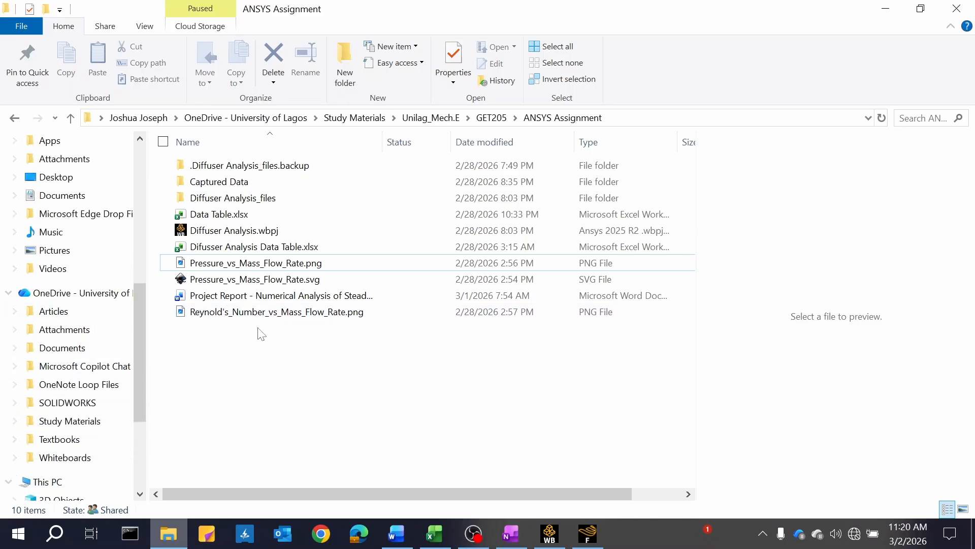
key("BackSpace")
key("BackSpace")
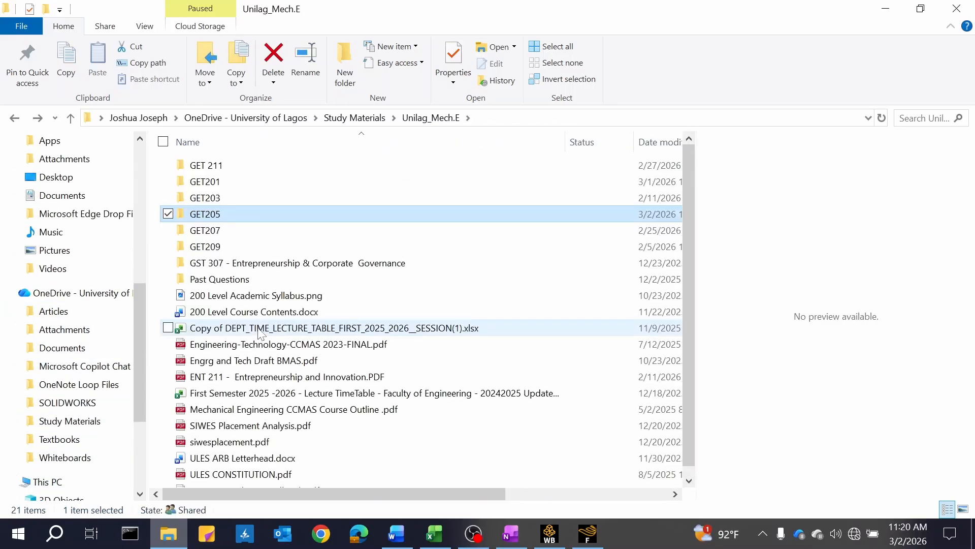
key("BackSpace")
key("BackSpace")
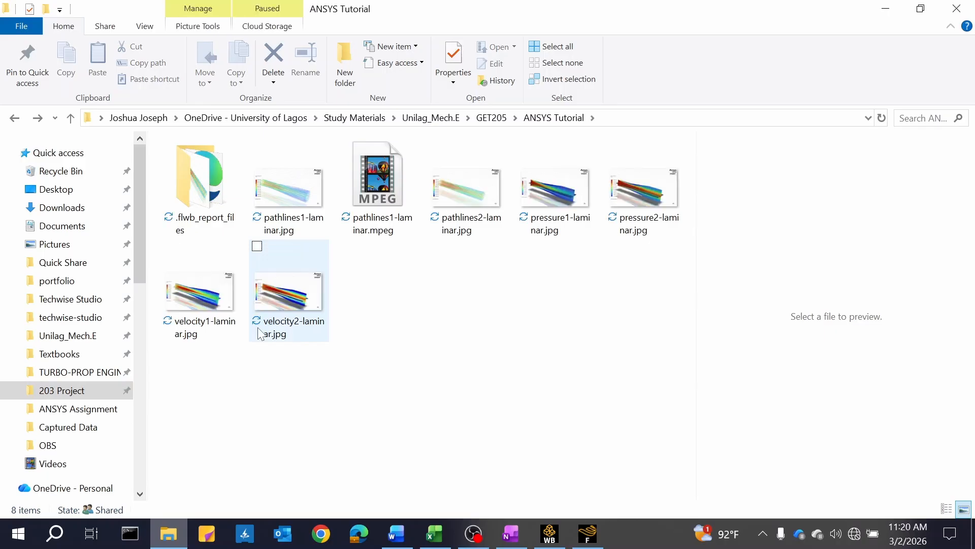
Preview the saved laminar result images in the ANSYS Tutorial folder, from velocity2-laminar.jpg back to pathlines1-laminar.jpg
left_click(293, 291)
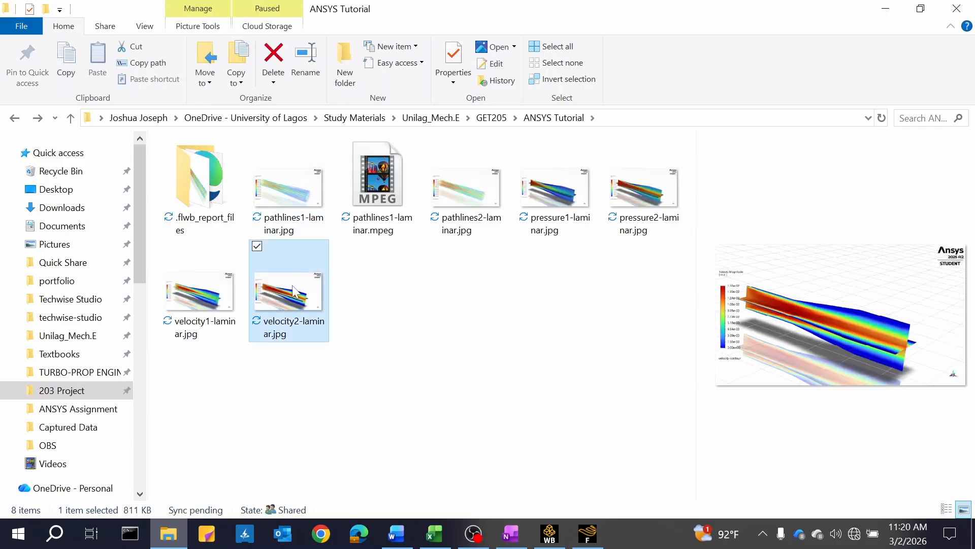
key("Left")
key("Left")
key("Left")
key("Left")
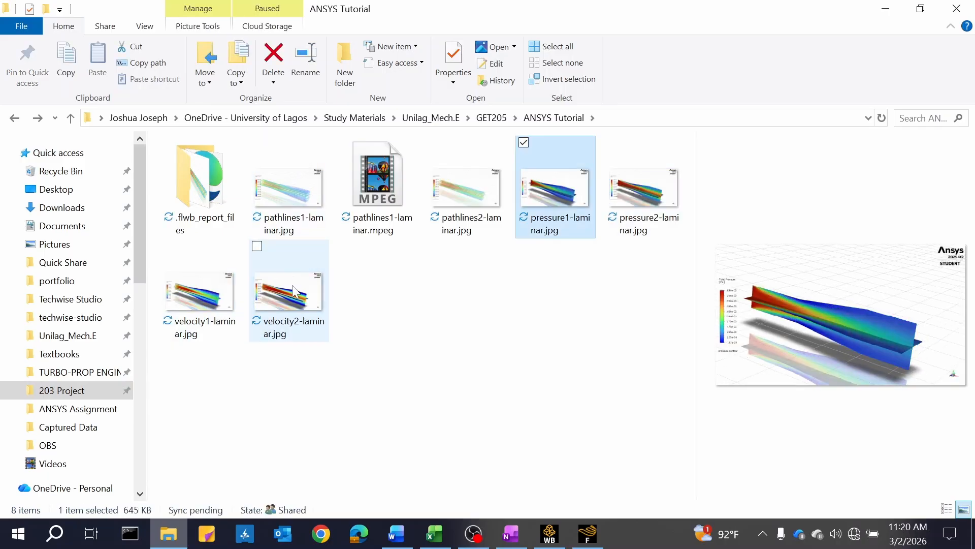
key("Left")
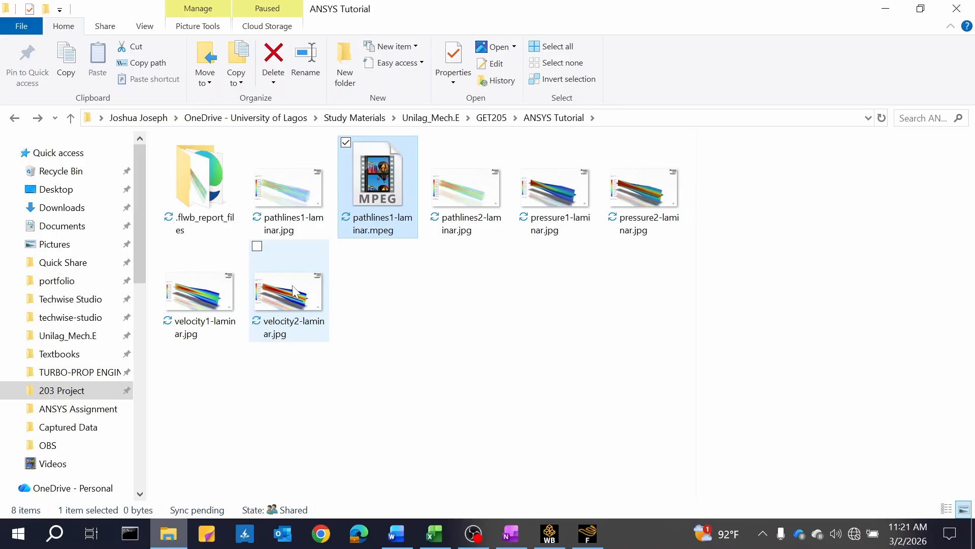
key("Right")
key("Left")
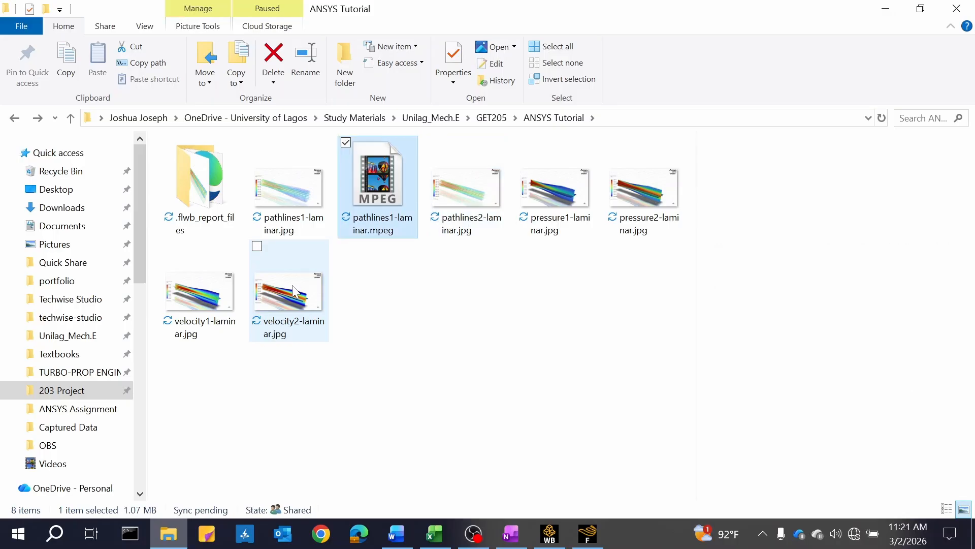
key("Left")
key("Left")
key("Right")
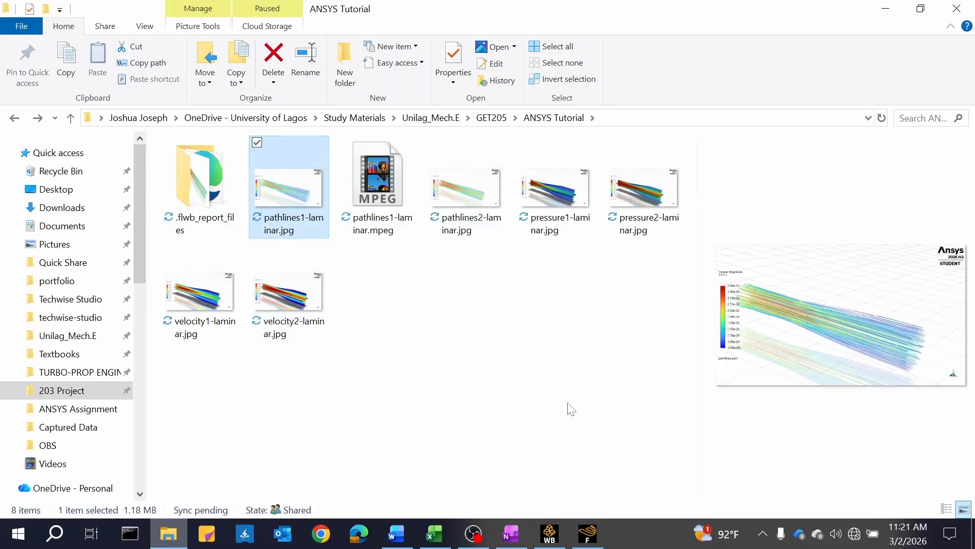